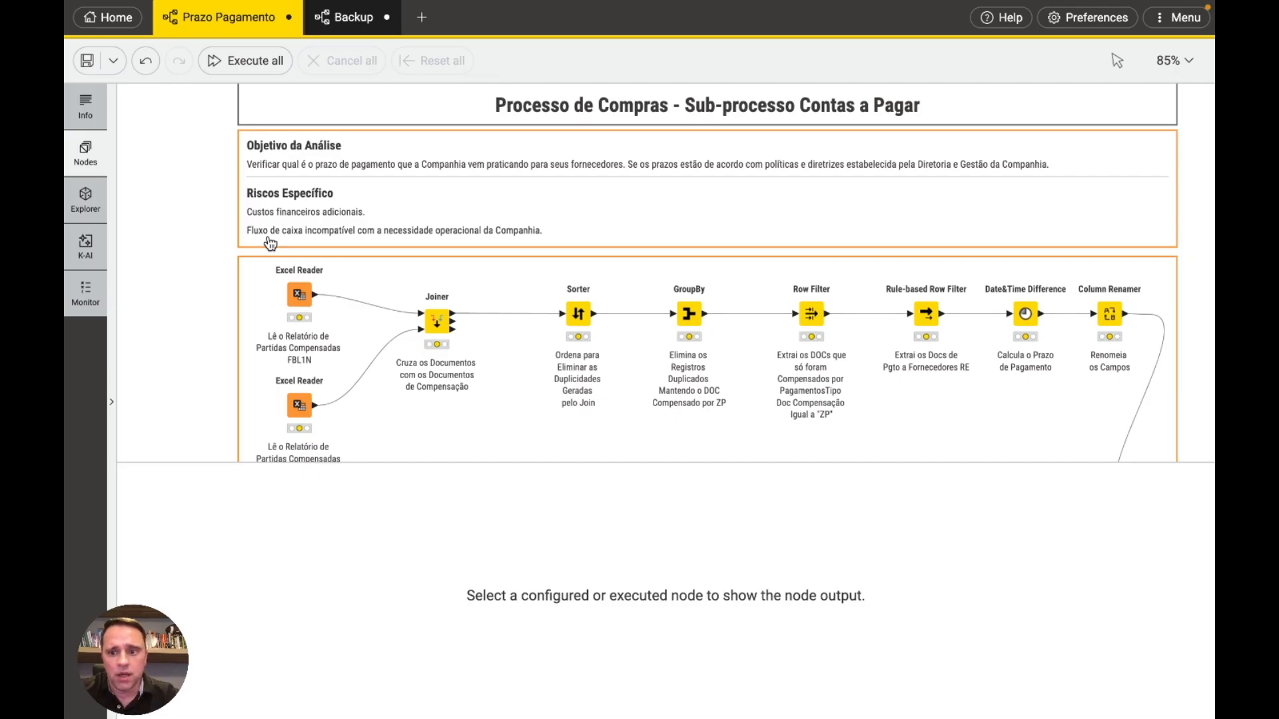
Step: Place a trial Excel Reader node beside the workflow, finding it with a node search for "excel", and delete it again
{"action": "scroll", "coordinate": [135, 245], "scroll_direction": "down", "scroll_amount": 3}
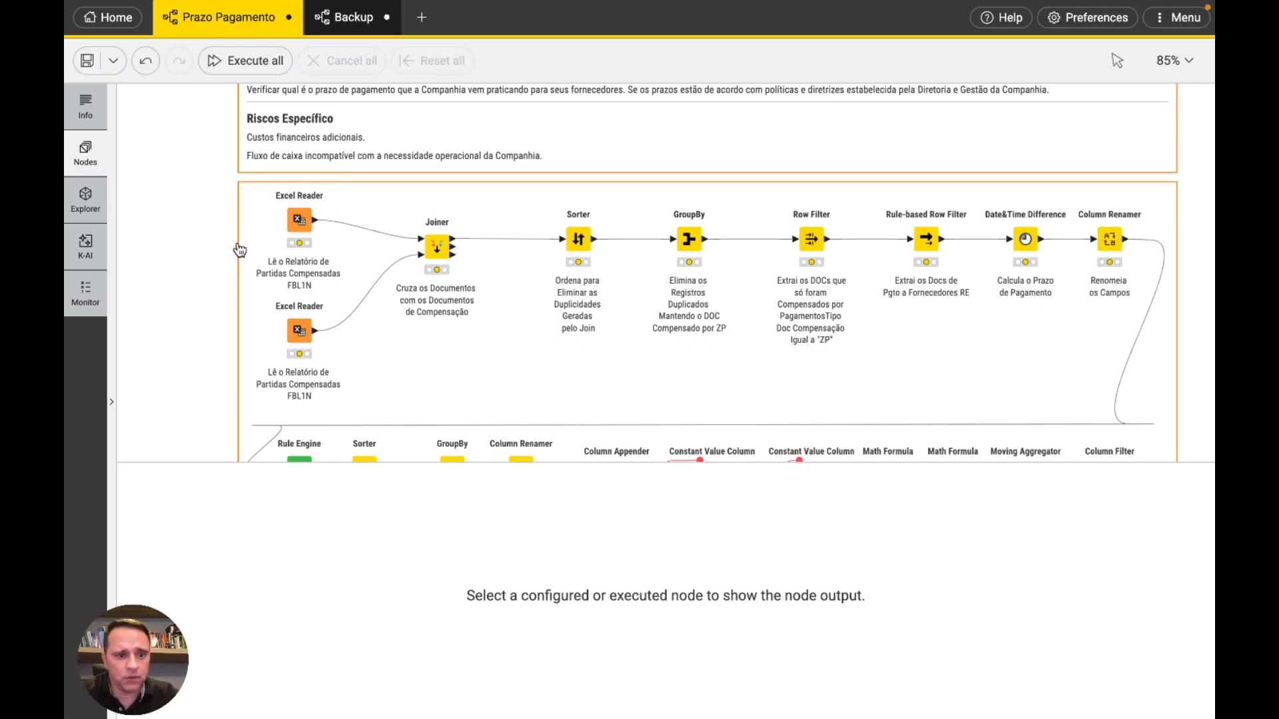
{"action": "mouse_move", "coordinate": [293, 217]}
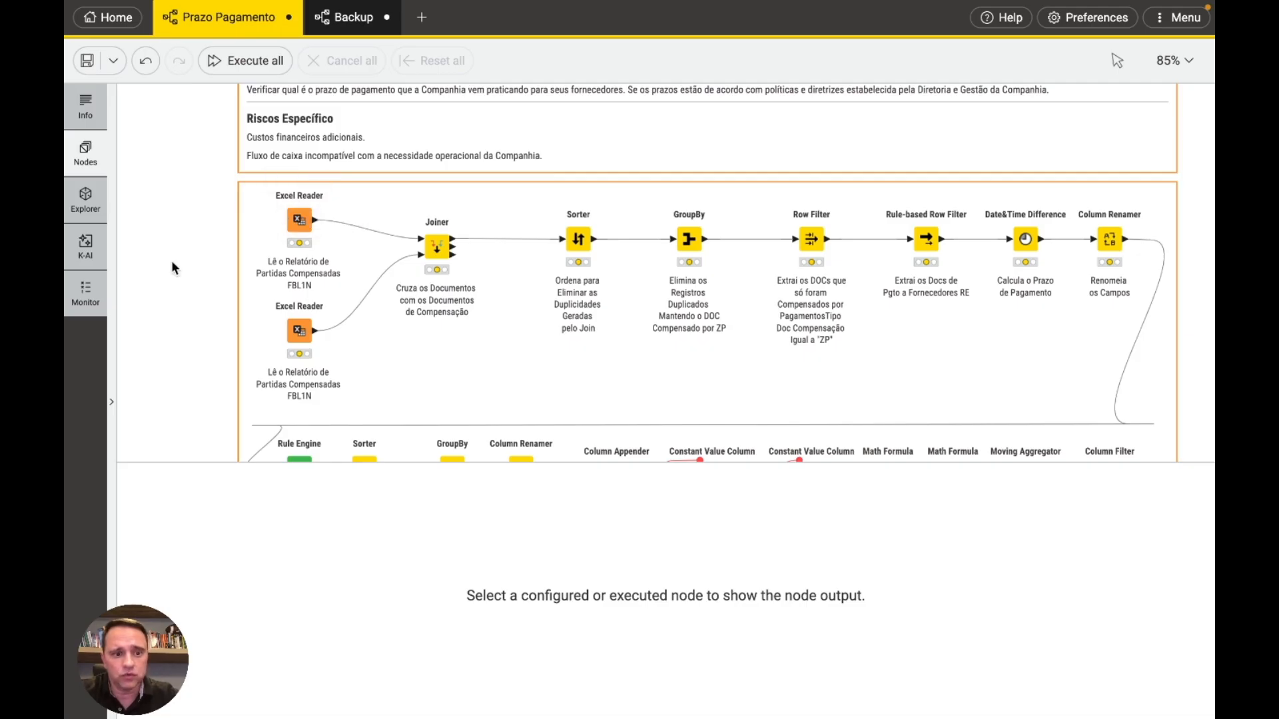
{"action": "left_click", "coordinate": [112, 401]}
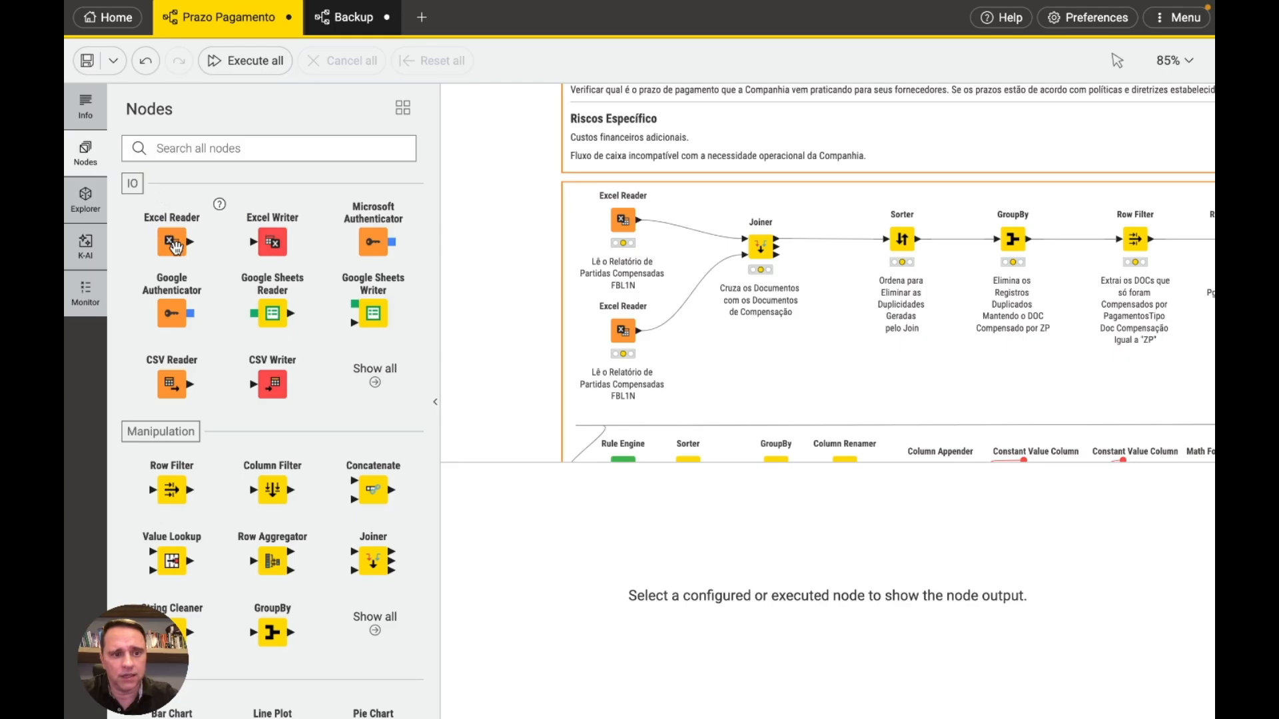
{"action": "left_click", "coordinate": [174, 153]}
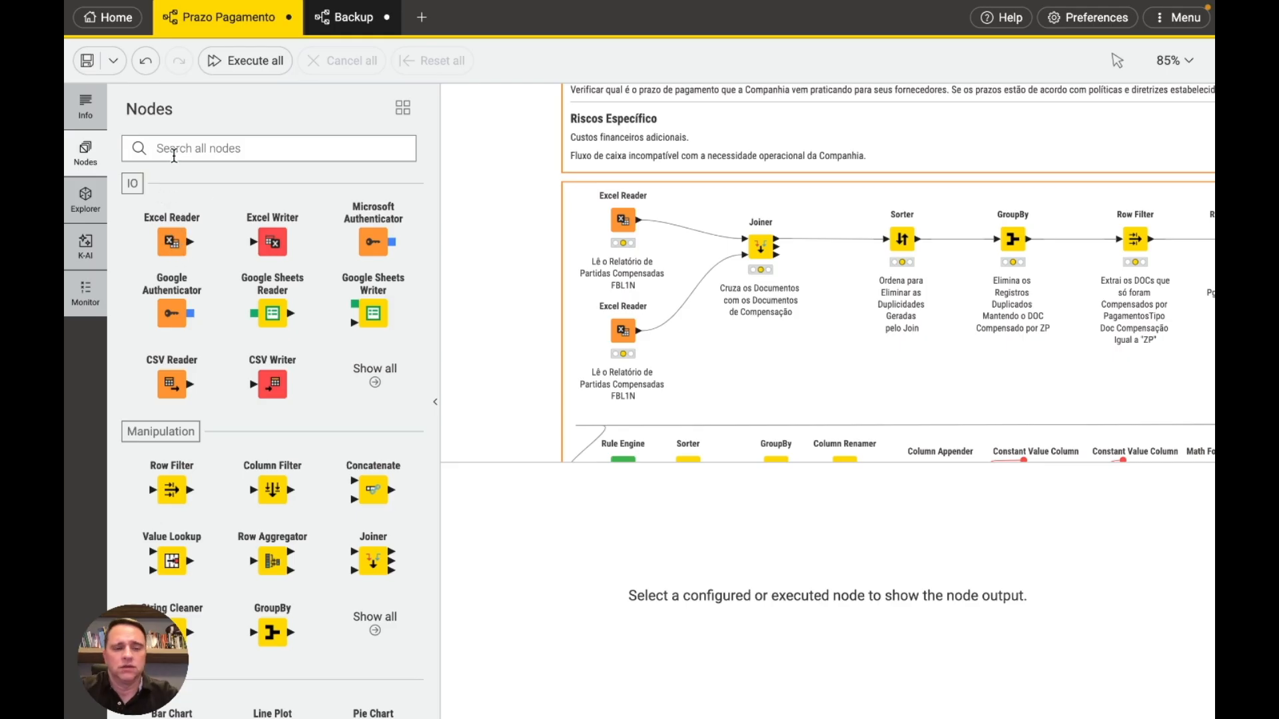
{"action": "type", "text": "excel"}
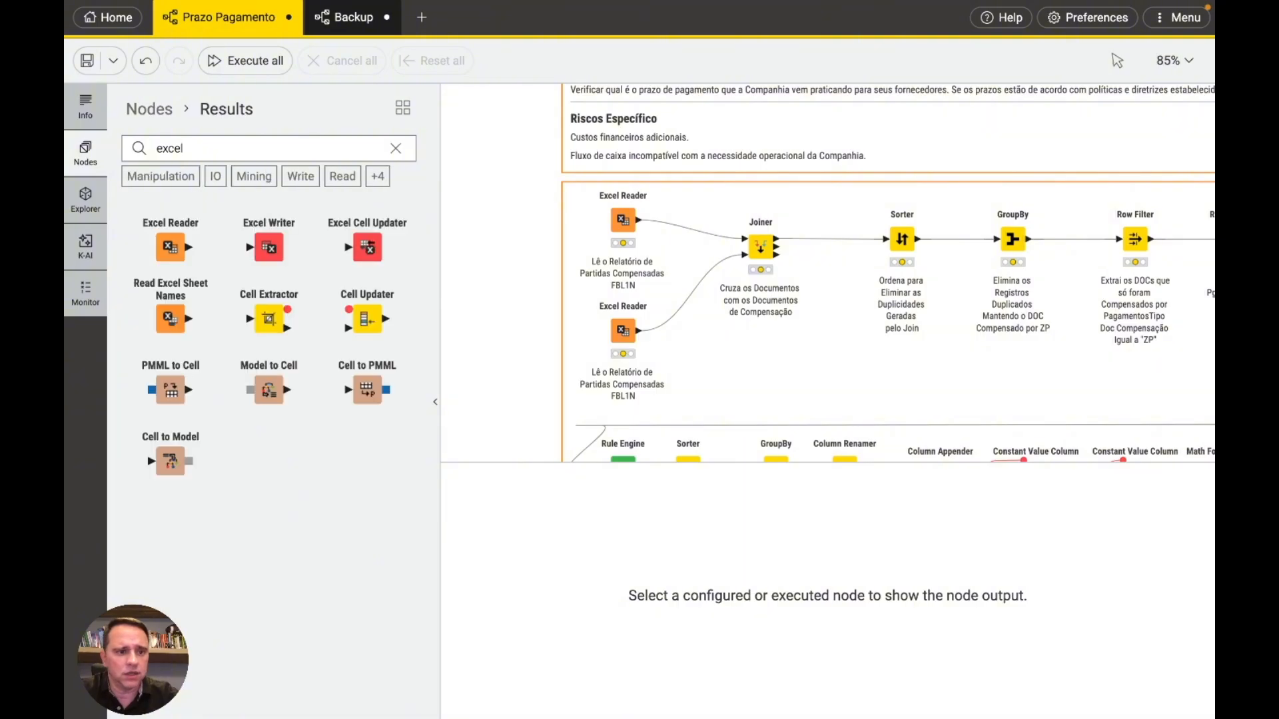
{"action": "left_click_drag", "start_coordinate": [176, 232], "coordinate": [500, 251]}
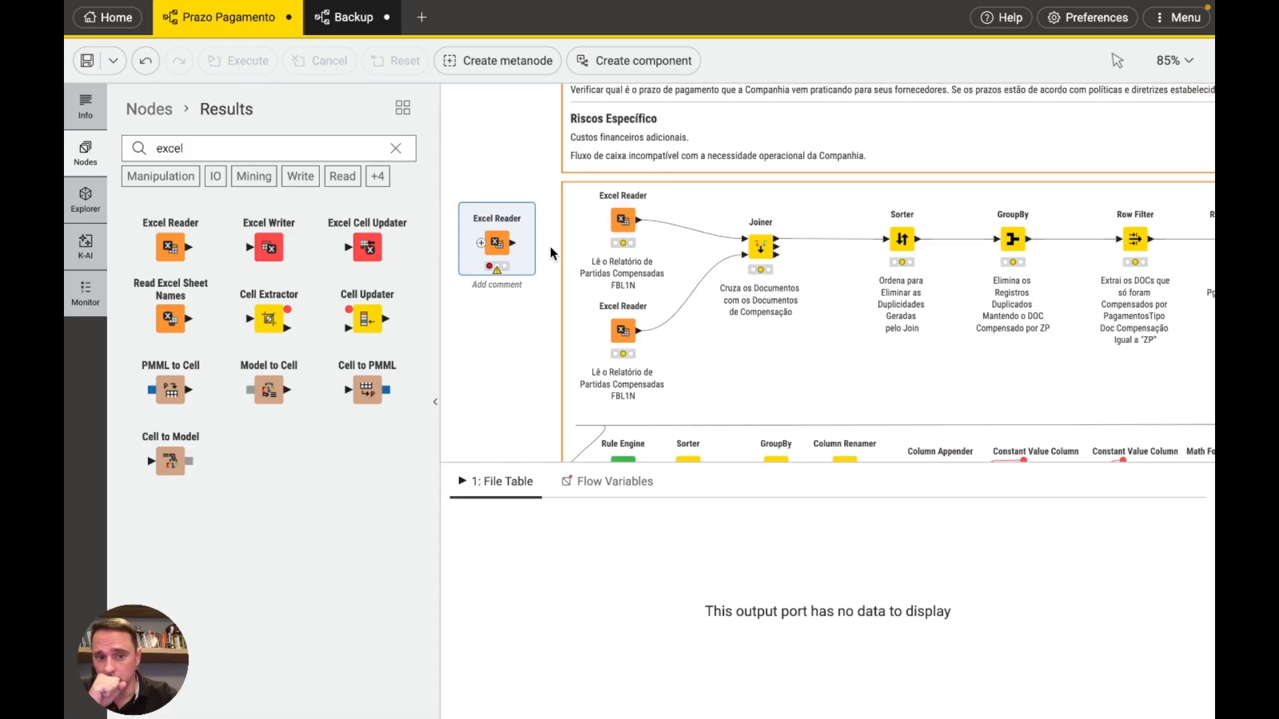
{"action": "mouse_move", "coordinate": [504, 244]}
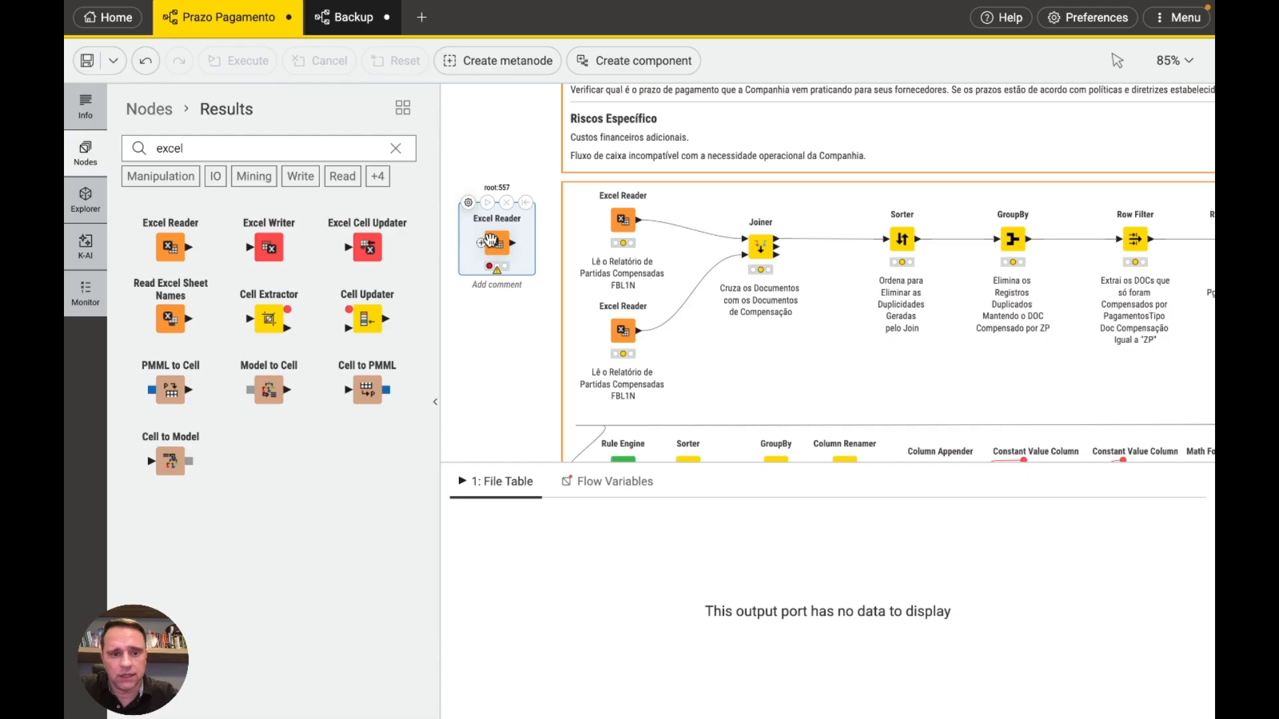
{"action": "key", "text": "Delete"}
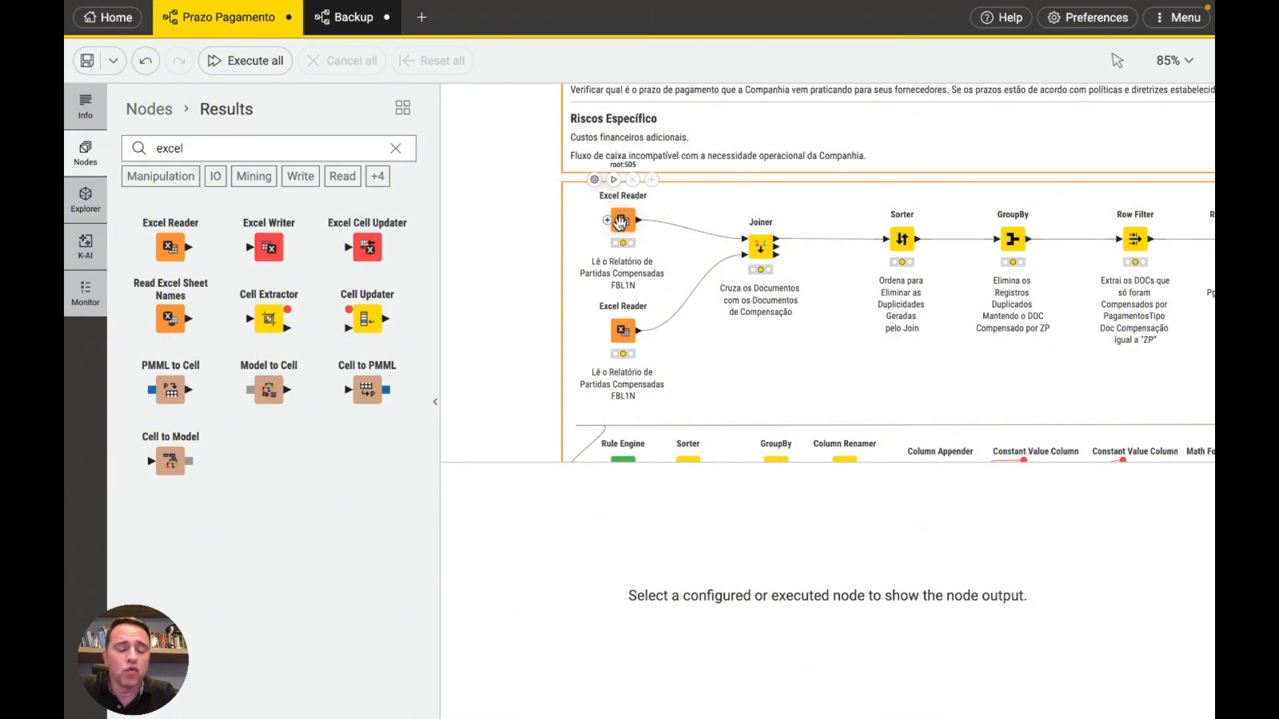
Step: Open the upper Excel Reader's configuration and review its source file location, advanced options and data preview, keeping FBL1N.xlsx as the file
{"action": "left_click", "coordinate": [595, 180]}
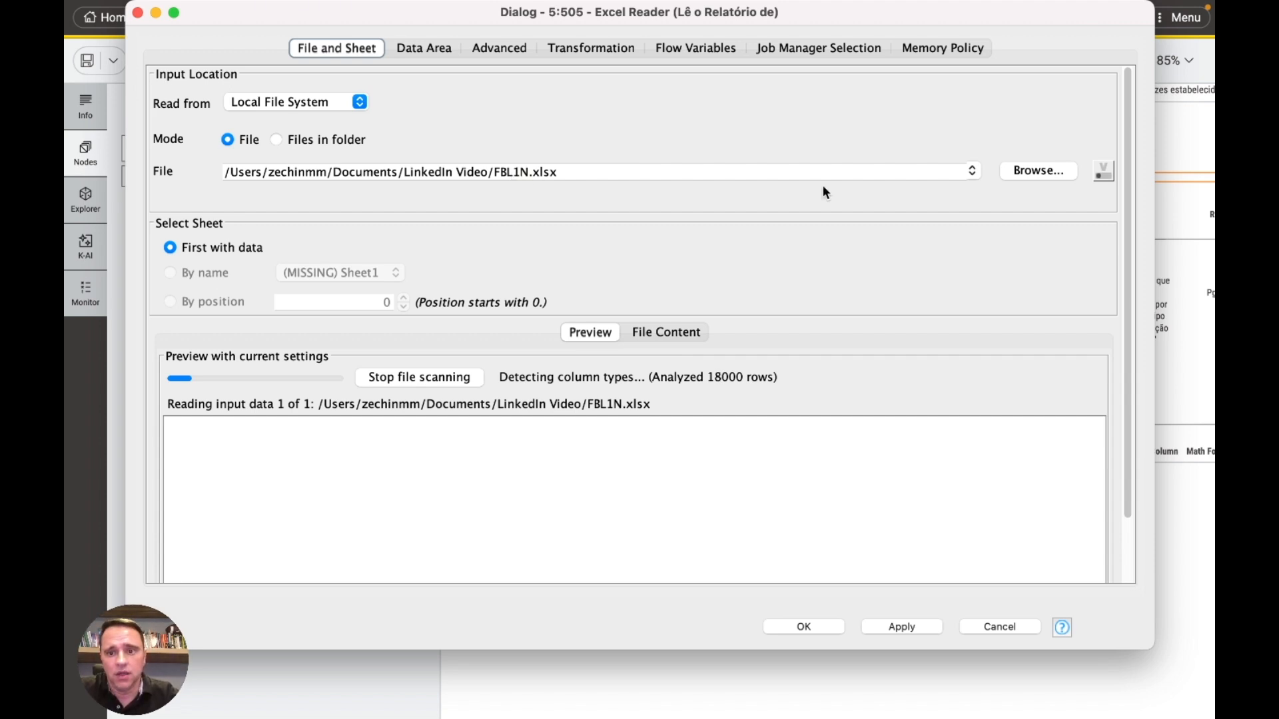
{"action": "left_click", "coordinate": [1031, 170]}
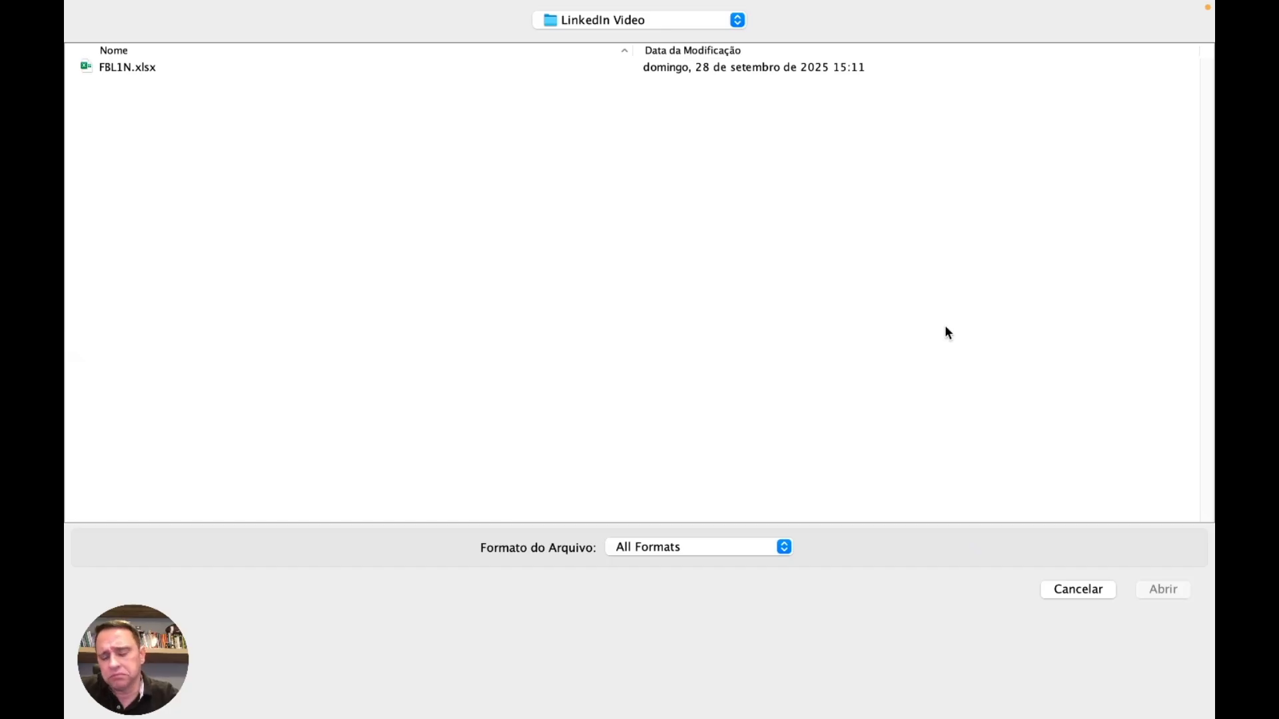
{"action": "left_click", "coordinate": [1081, 592]}
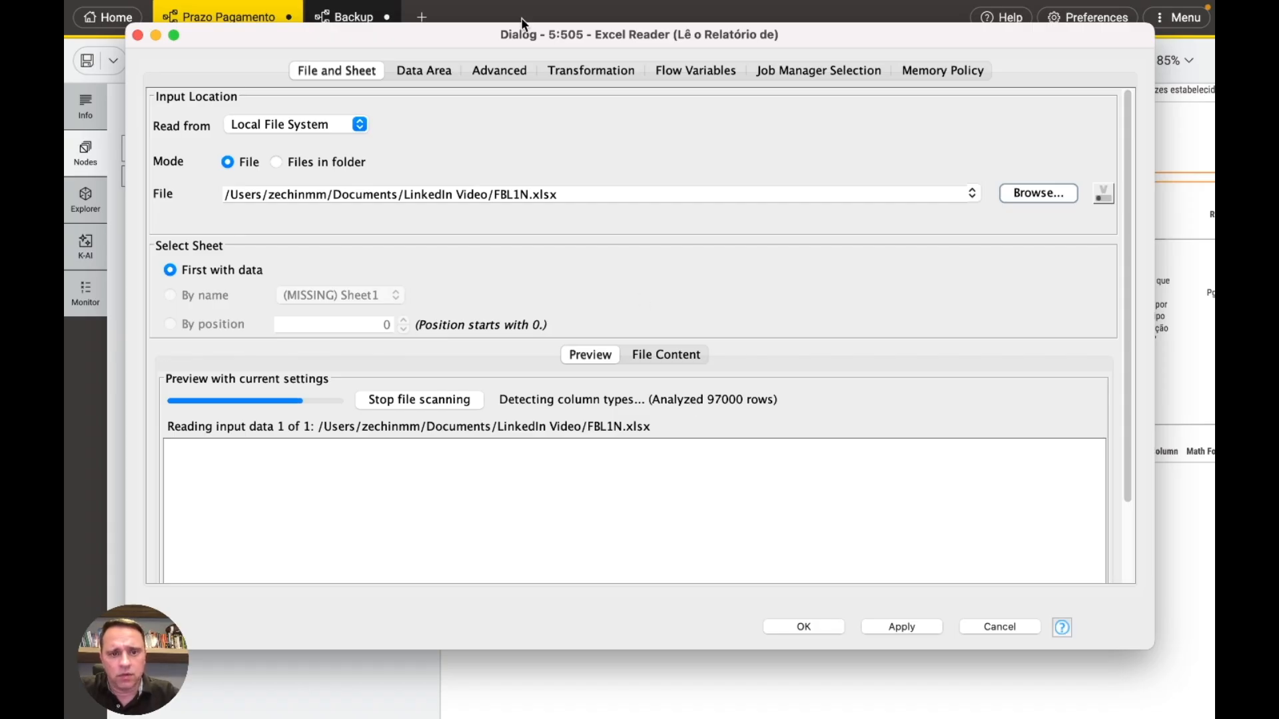
{"action": "left_click", "coordinate": [501, 69]}
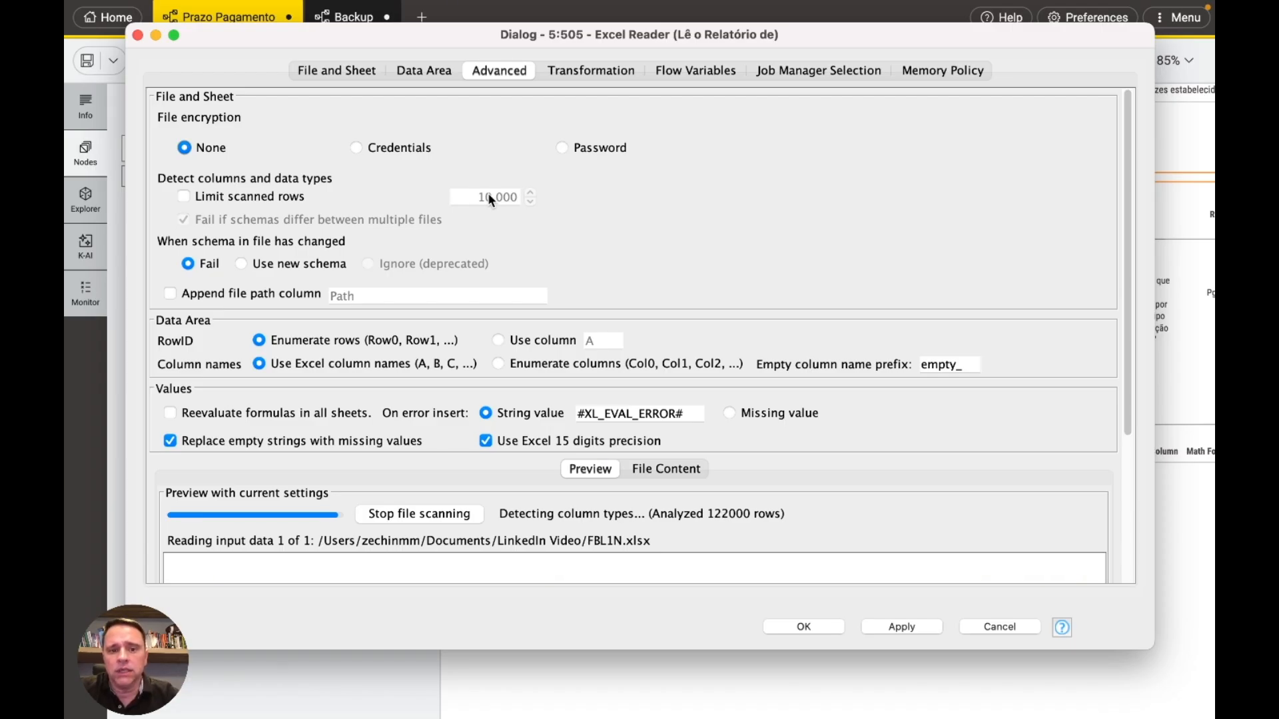
{"action": "left_click", "coordinate": [350, 70]}
{"action": "left_click", "coordinate": [493, 76]}
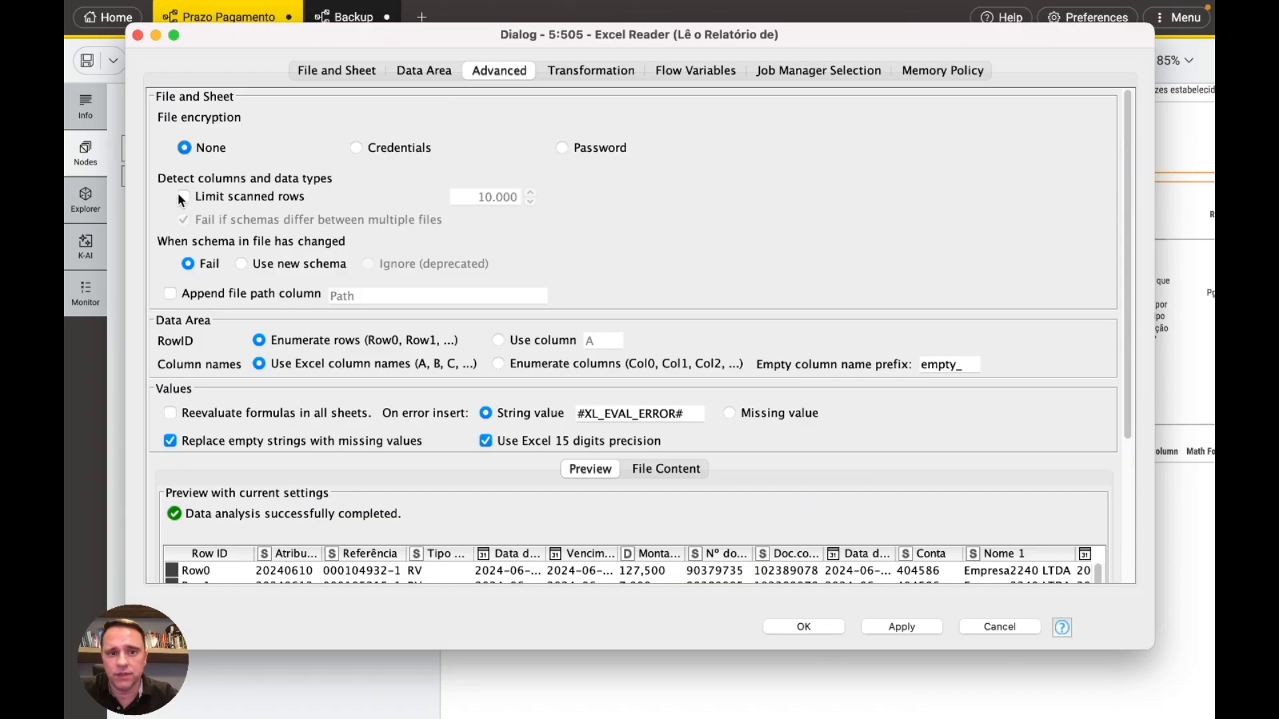
{"action": "left_click", "coordinate": [326, 69]}
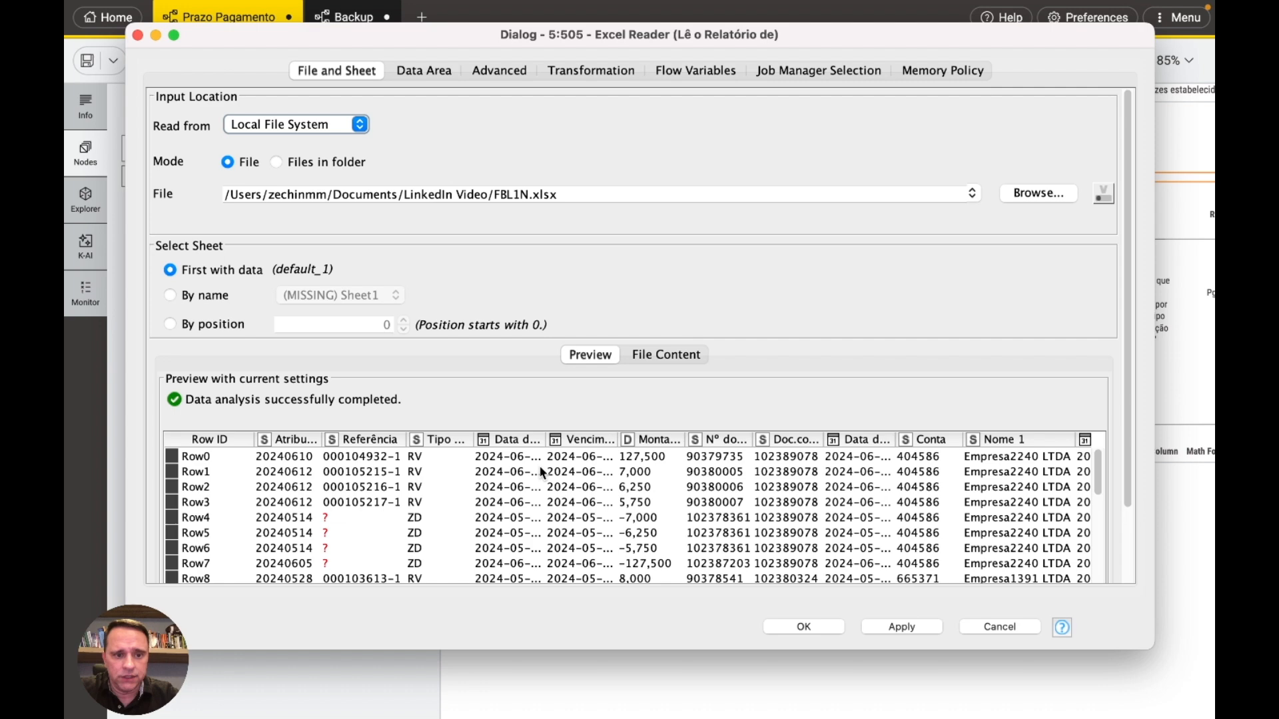
Step: Choose String as the type of the Conta column in the upper Excel Reader's transformations and accept the configuration
{"action": "left_click", "coordinate": [590, 71]}
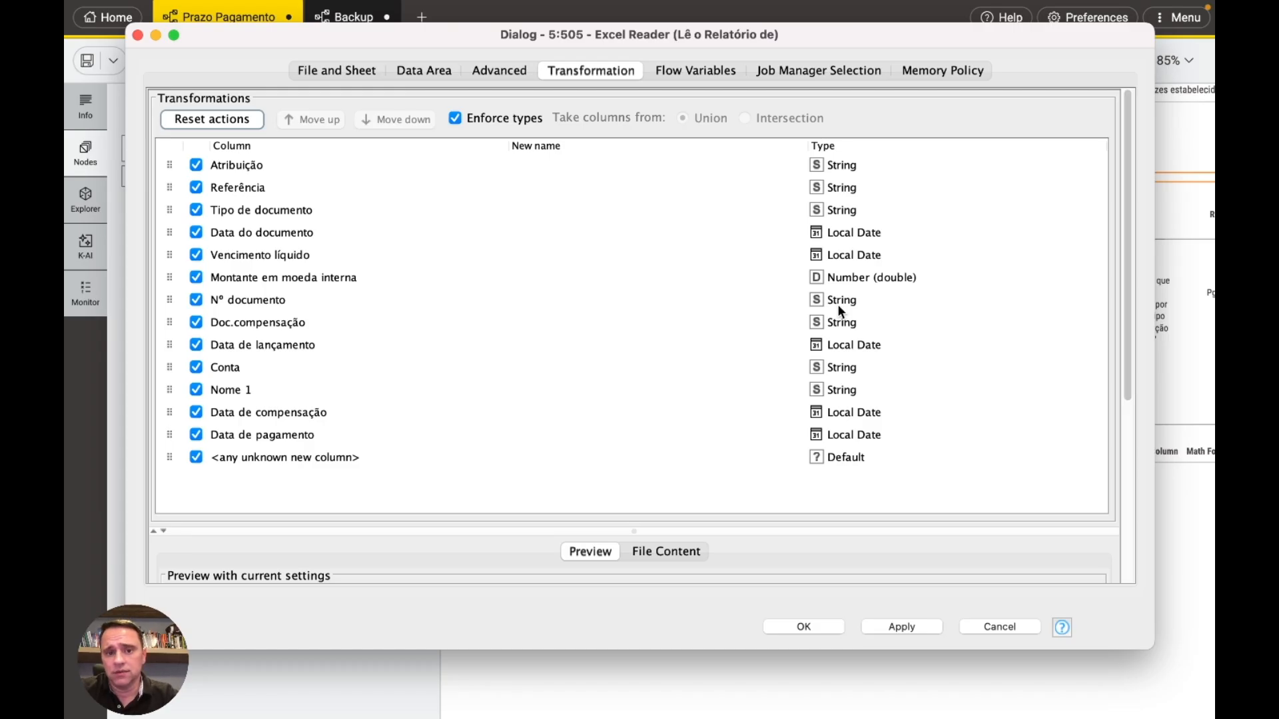
{"action": "left_click", "coordinate": [815, 368]}
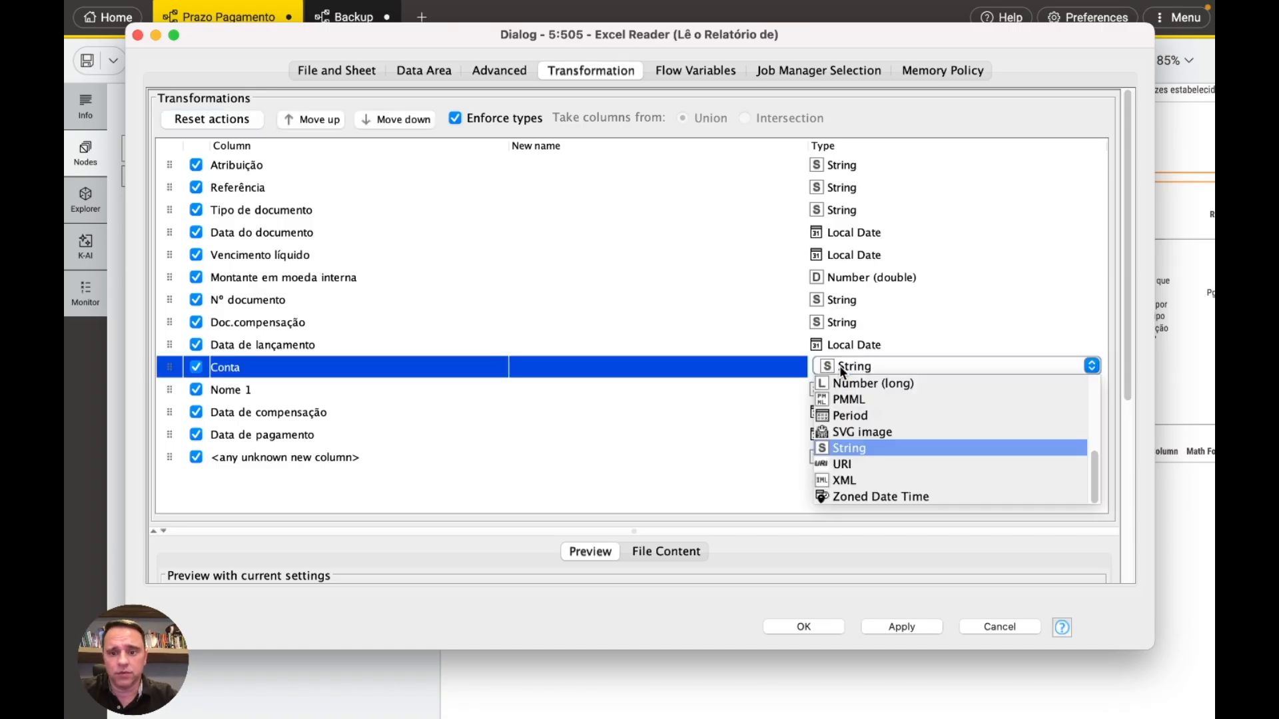
{"action": "left_click", "coordinate": [843, 450]}
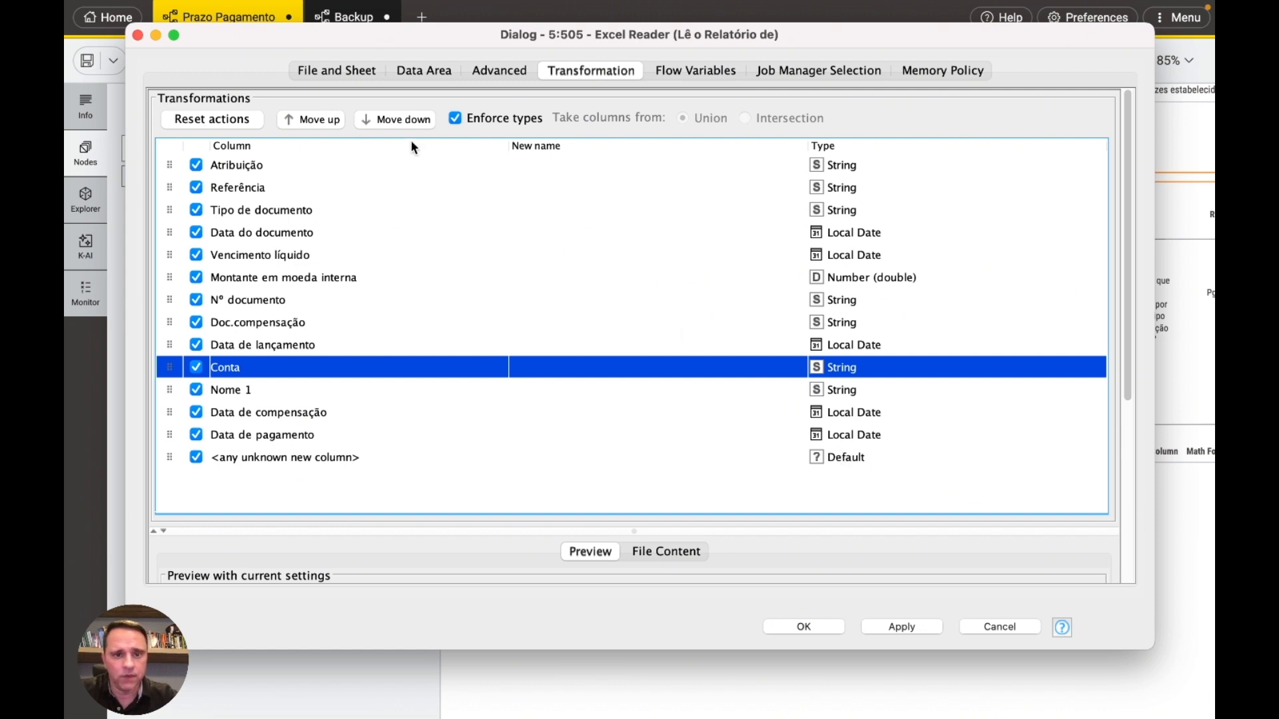
{"action": "left_click", "coordinate": [343, 69]}
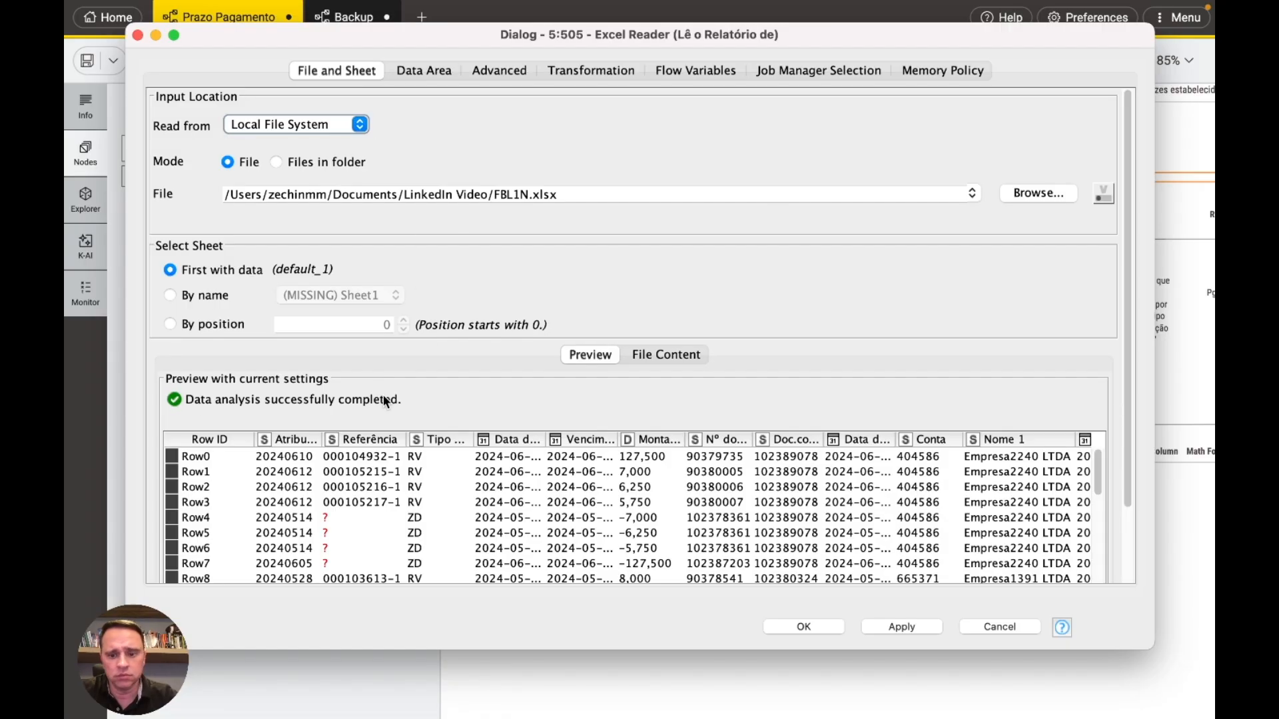
{"action": "left_click", "coordinate": [800, 627]}
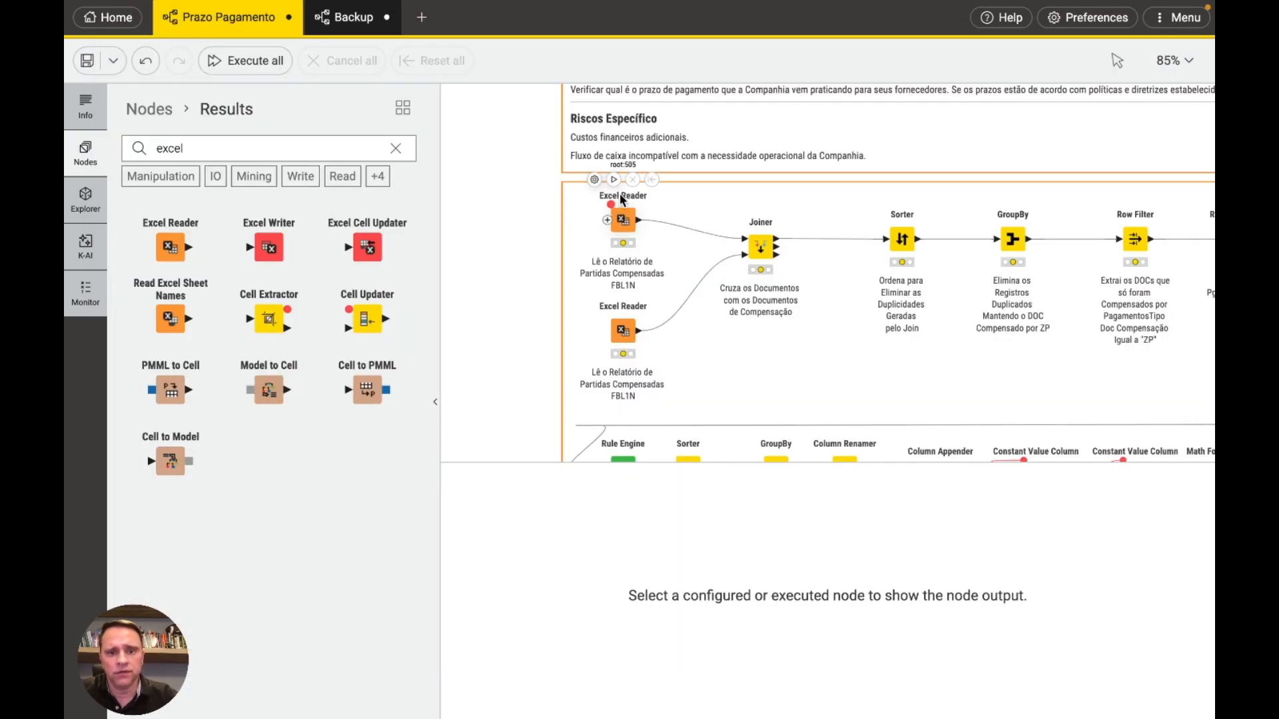
Step: Execute the upper and lower Excel Reader nodes
{"action": "left_click", "coordinate": [615, 178]}
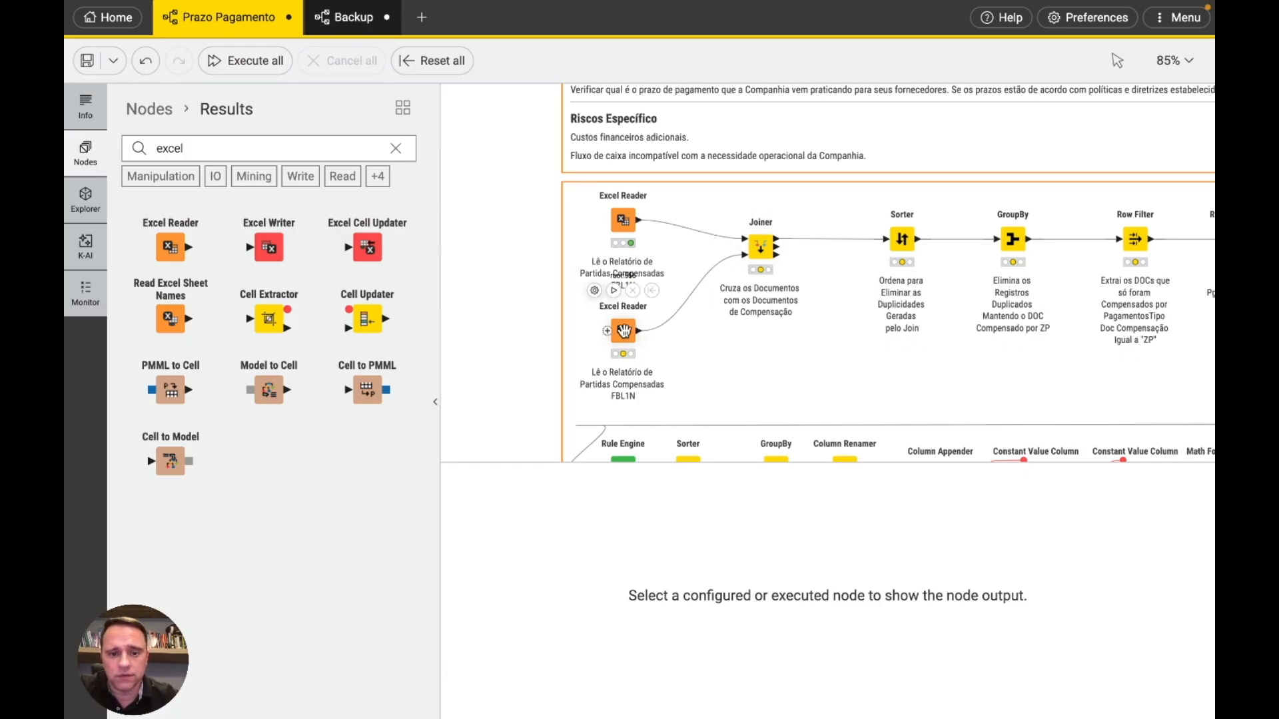
{"action": "left_click", "coordinate": [612, 291]}
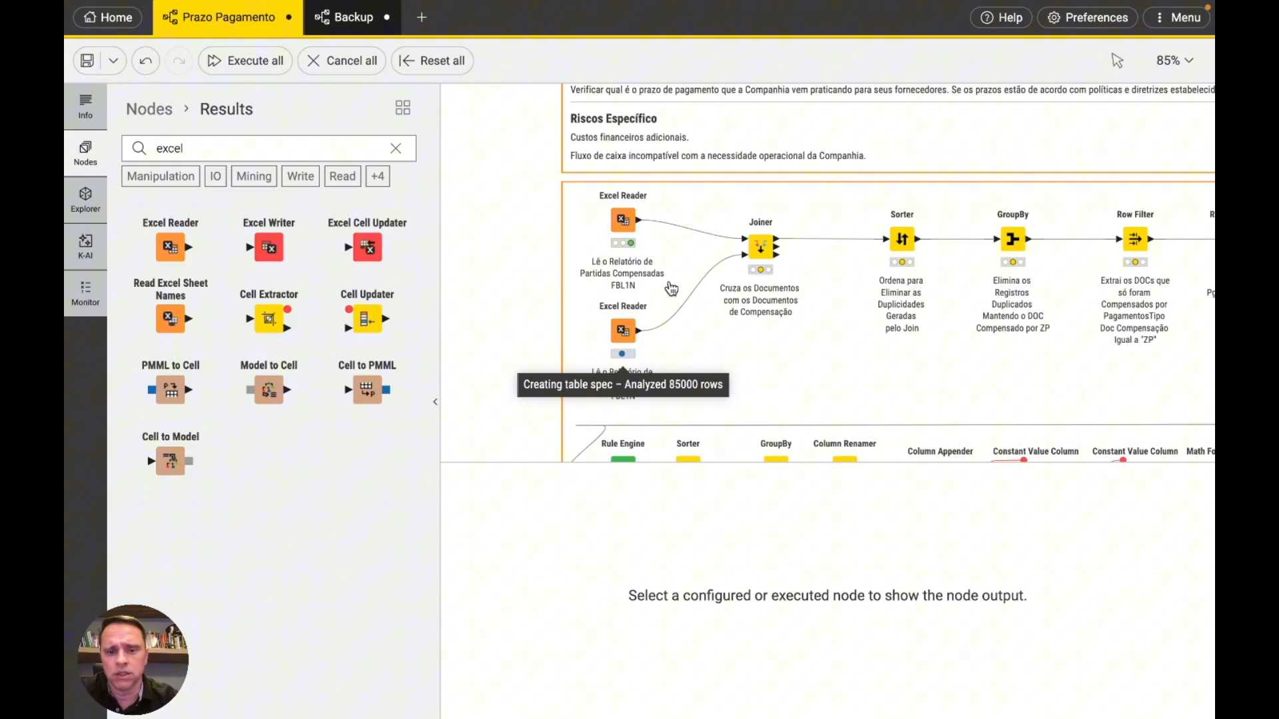
Step: Examine the upper Excel Reader's output table through to its last columns
{"action": "left_click", "coordinate": [625, 219]}
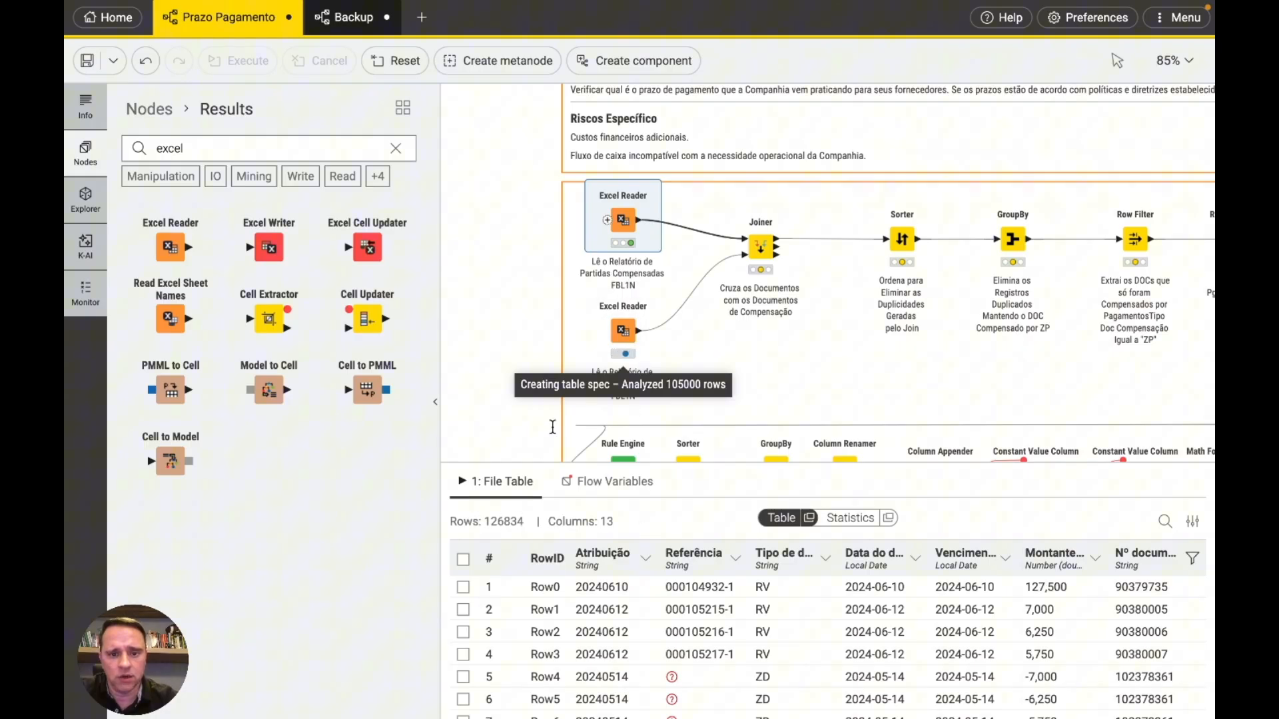
{"action": "mouse_move", "coordinate": [616, 228]}
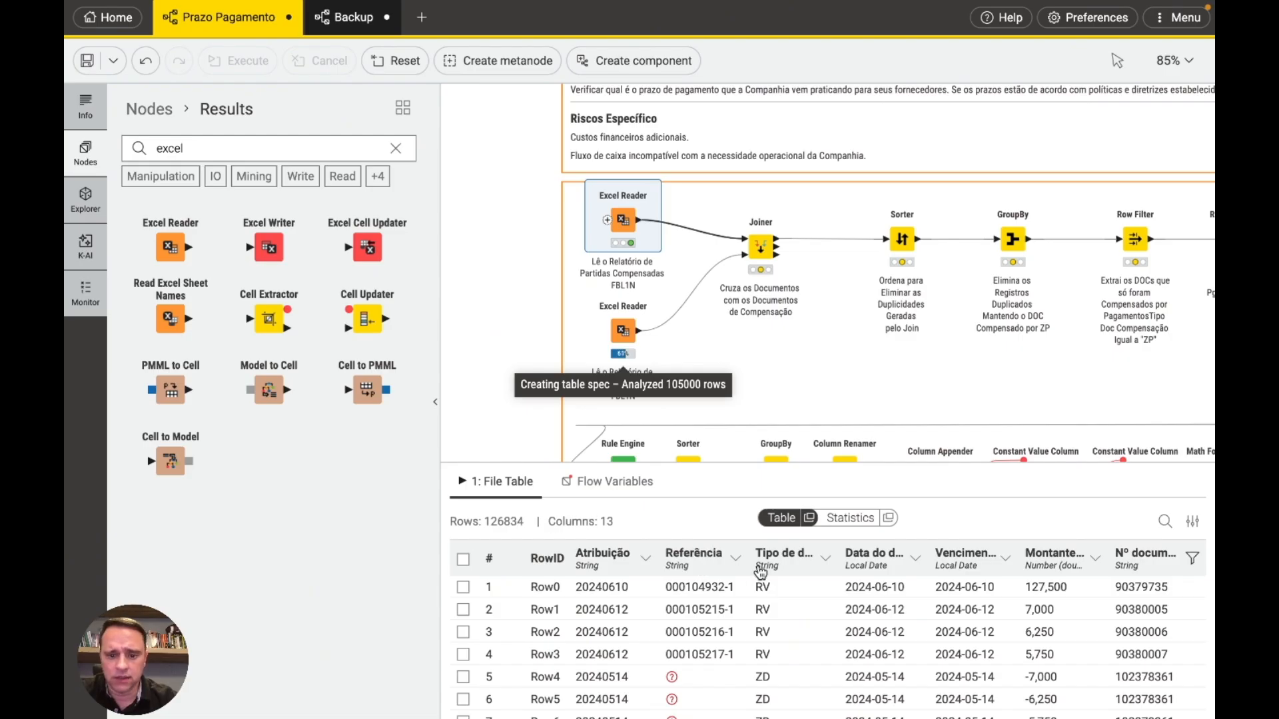
{"action": "scroll", "coordinate": [759, 569], "scroll_direction": "right", "scroll_amount": 5}
{"action": "scroll", "coordinate": [772, 580], "scroll_direction": "right", "scroll_amount": 5}
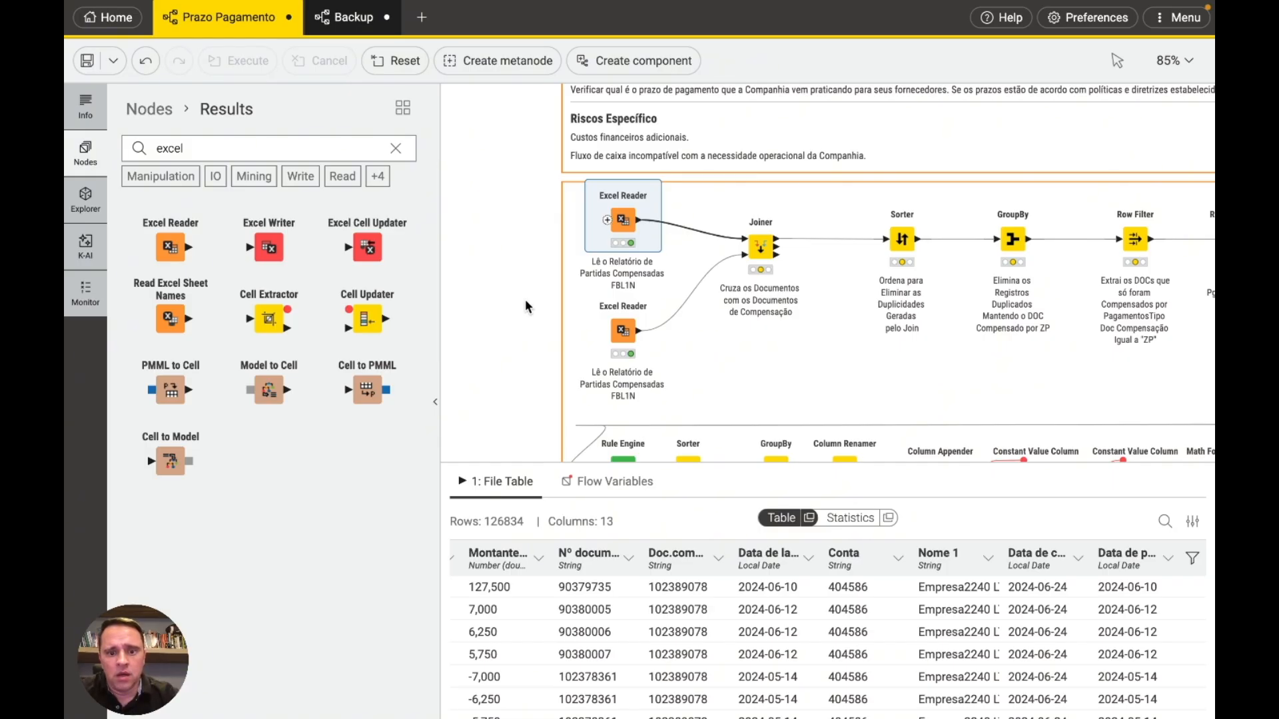
Step: Display the lower Excel Reader's output table and widen its Doc.compensação column to show the full heading
{"action": "left_click", "coordinate": [623, 330]}
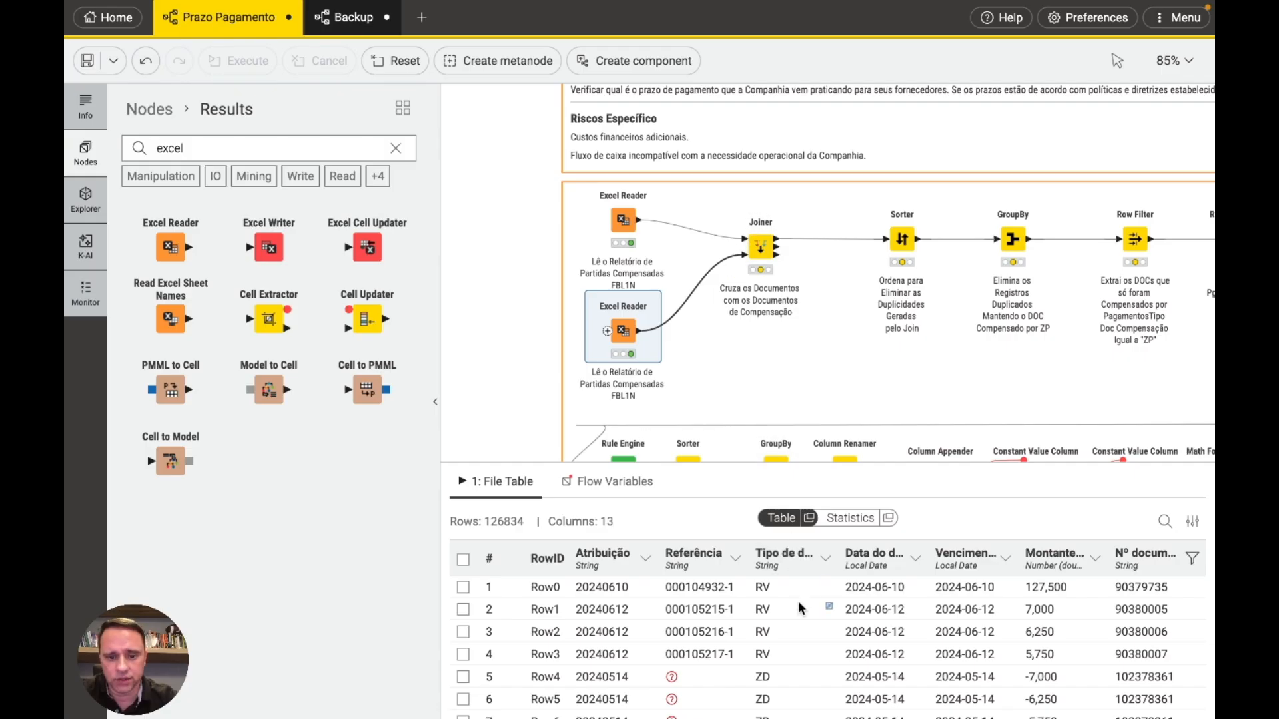
{"action": "scroll", "coordinate": [741, 617], "scroll_direction": "right", "scroll_amount": 2}
{"action": "scroll", "coordinate": [741, 612], "scroll_direction": "right", "scroll_amount": 10}
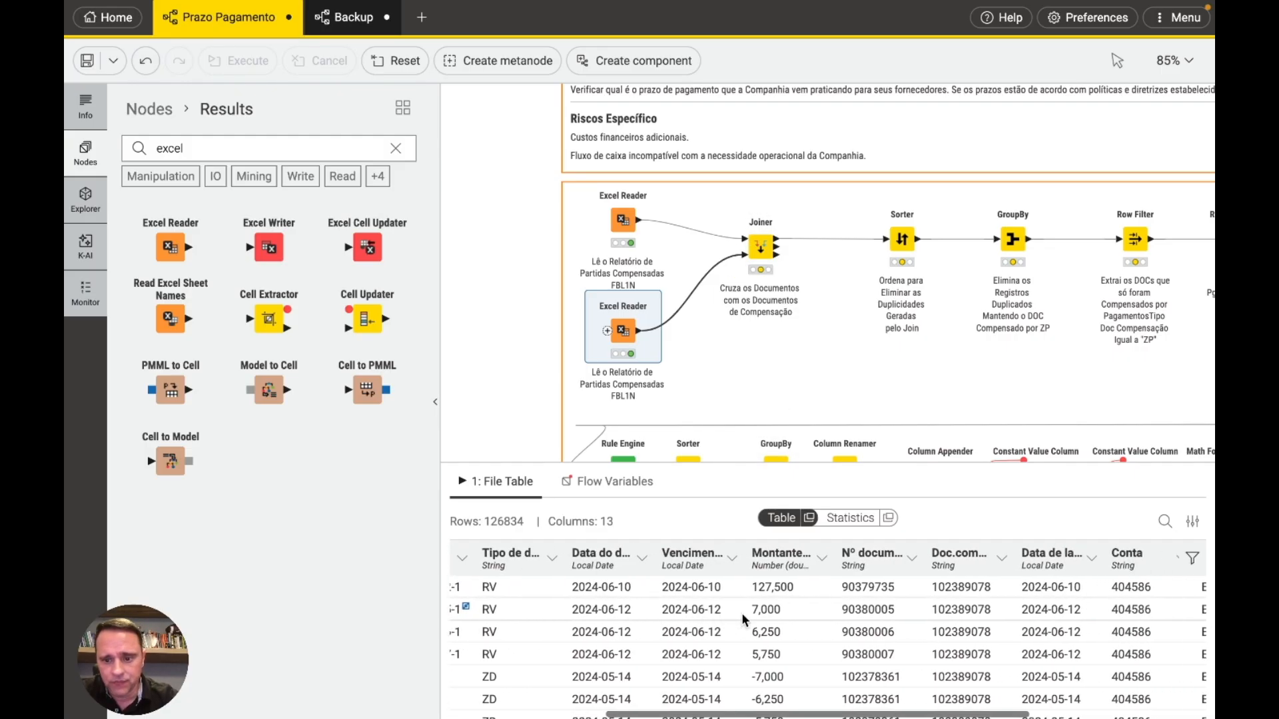
{"action": "left_click_drag", "start_coordinate": [858, 551], "coordinate": [896, 549]}
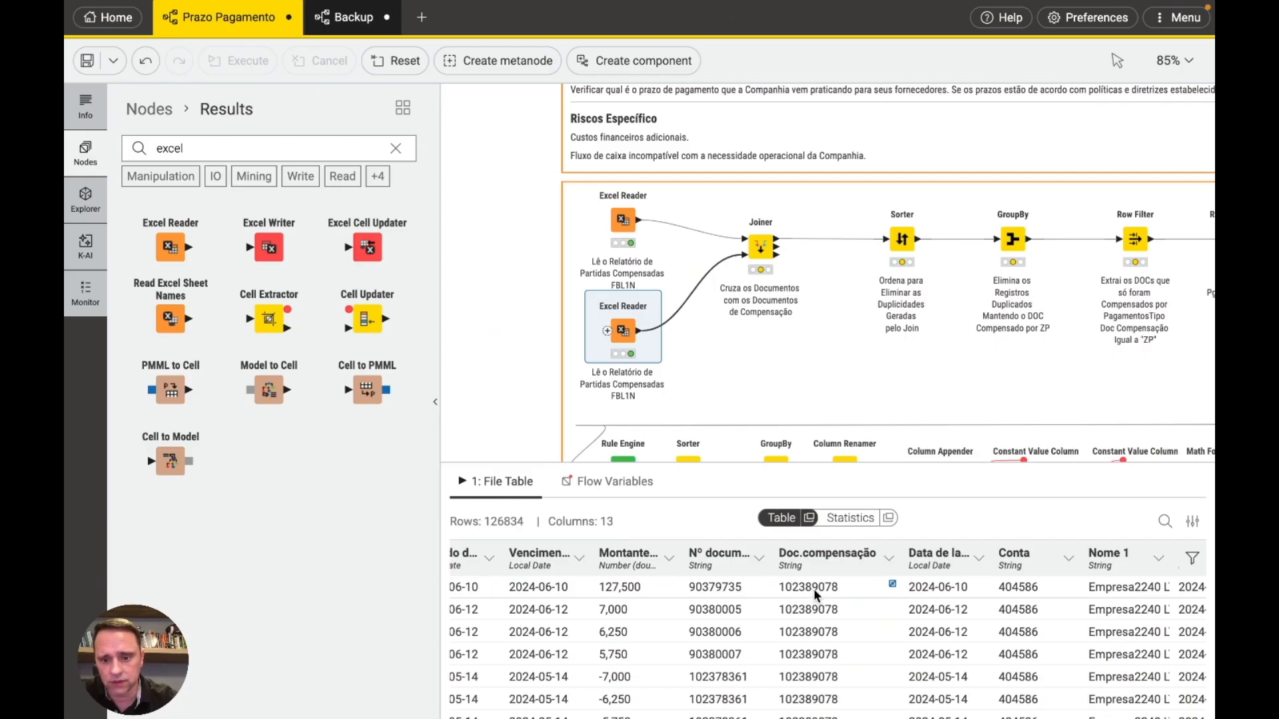
Step: Compare the document type, Nº documento and Doc.compensação columns in the lower Excel Reader's output
{"action": "scroll", "coordinate": [821, 588], "scroll_direction": "left", "scroll_amount": 10}
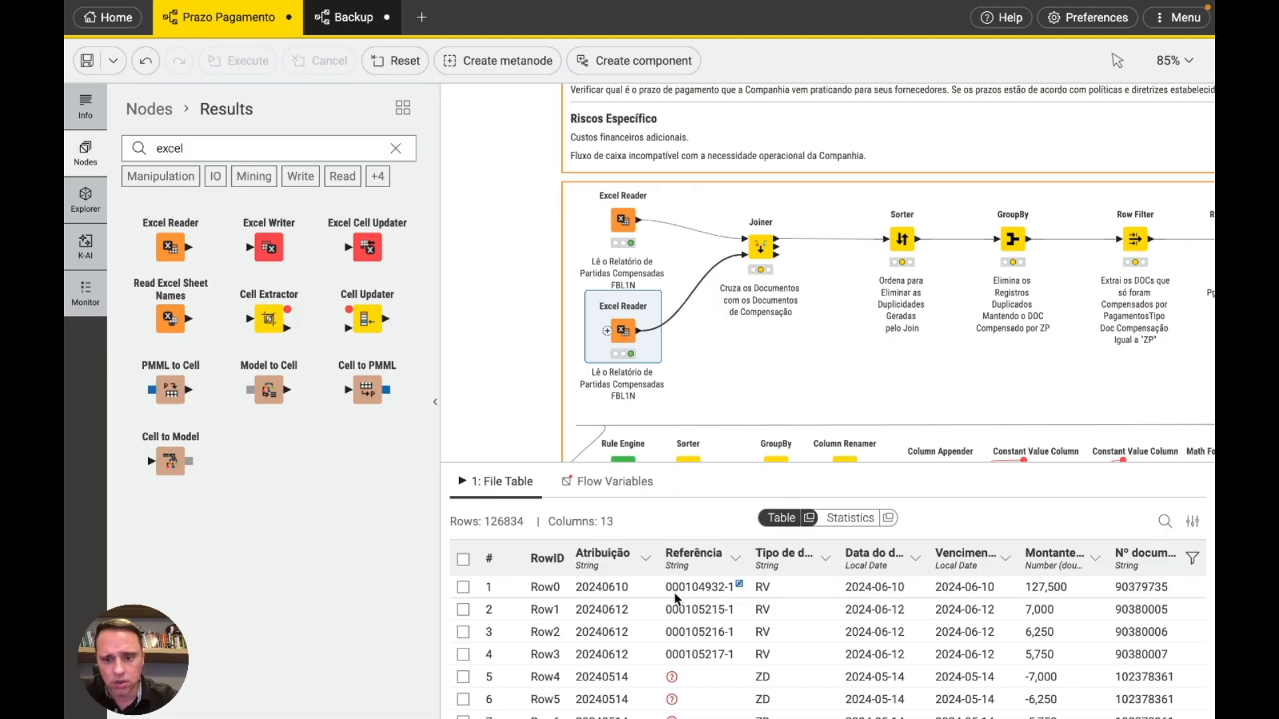
{"action": "scroll", "coordinate": [1109, 599], "scroll_direction": "right", "scroll_amount": 3}
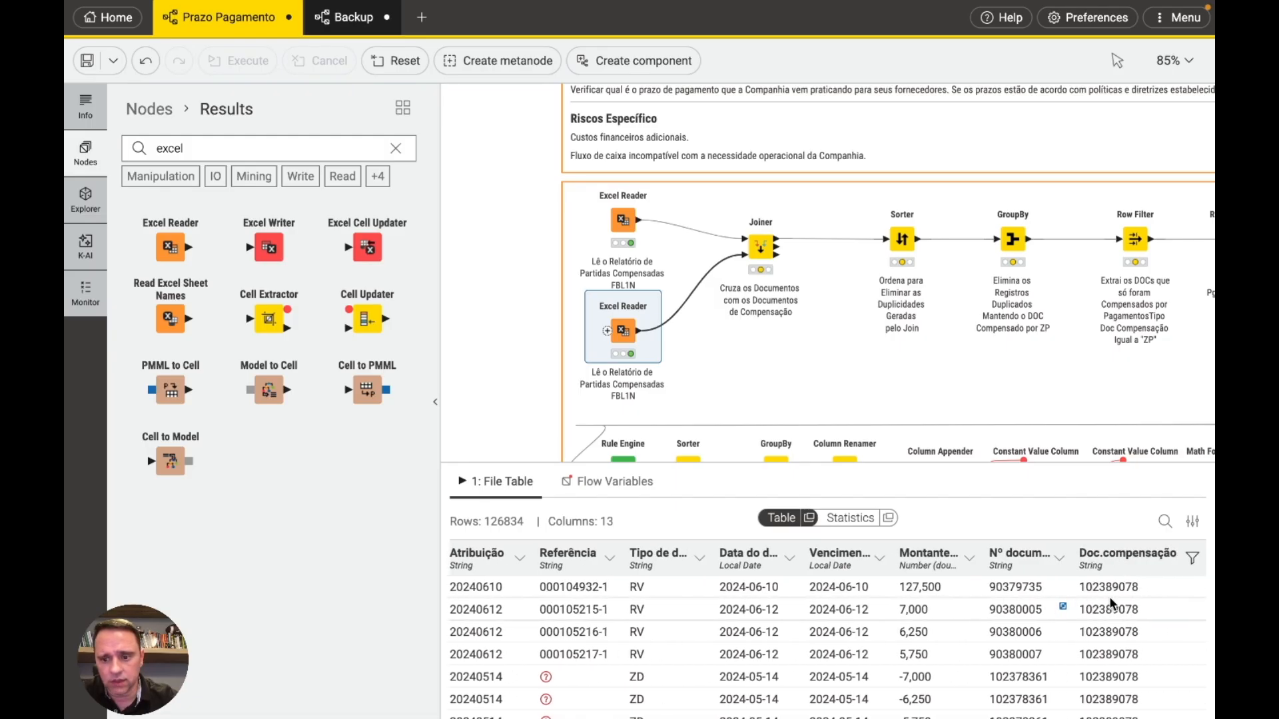
{"action": "scroll", "coordinate": [1109, 603], "scroll_direction": "right", "scroll_amount": 2}
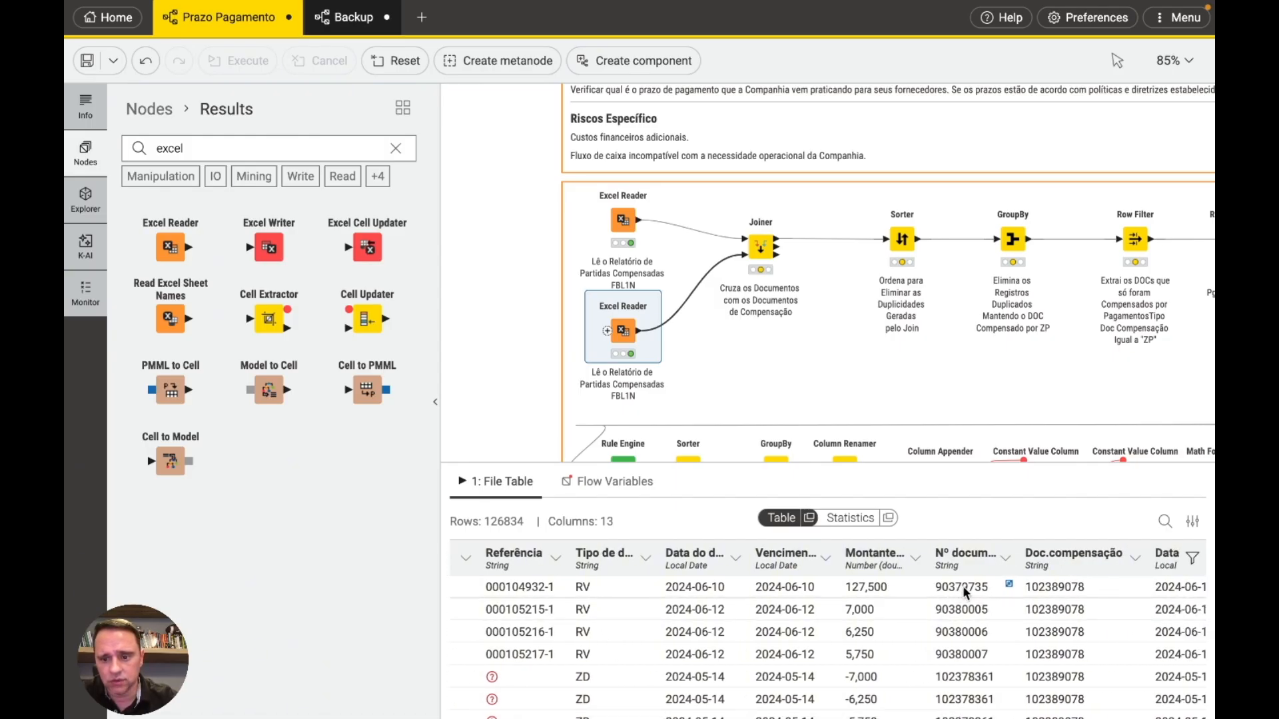
{"action": "scroll", "coordinate": [984, 586], "scroll_direction": "right", "scroll_amount": 3}
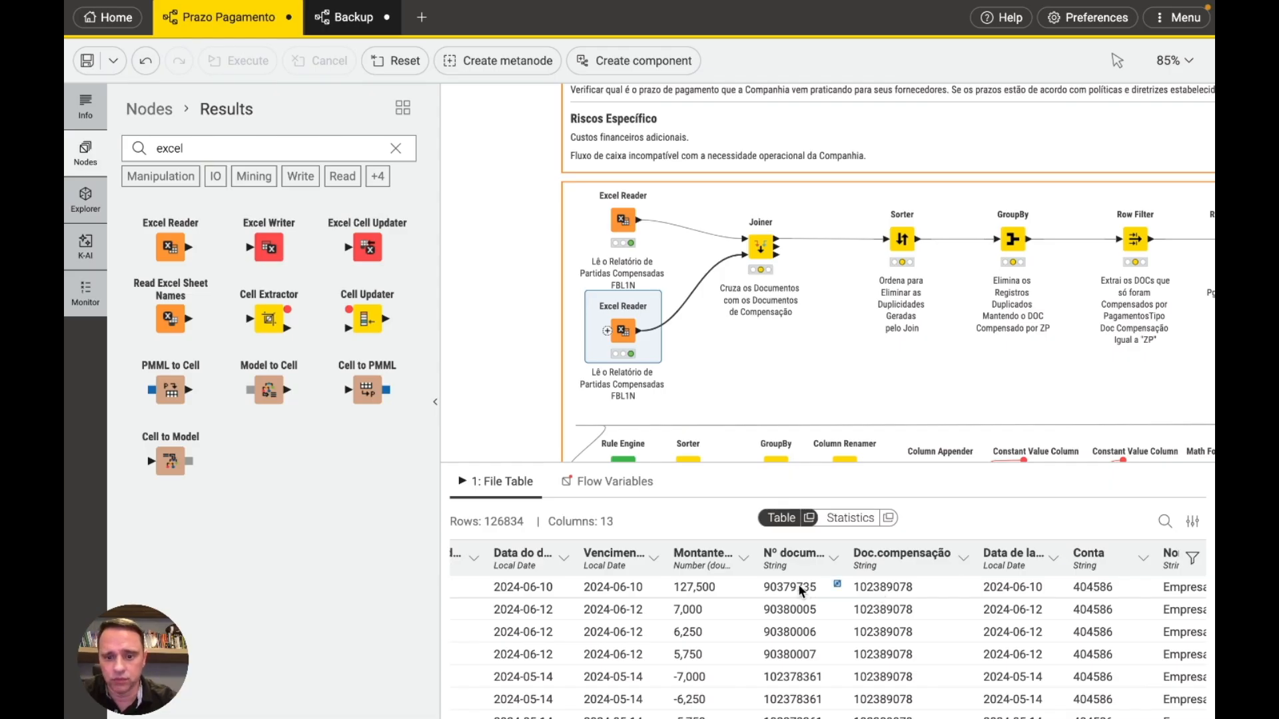
{"action": "scroll", "coordinate": [798, 585], "scroll_direction": "left", "scroll_amount": 1}
{"action": "scroll", "coordinate": [798, 584], "scroll_direction": "left", "scroll_amount": 5}
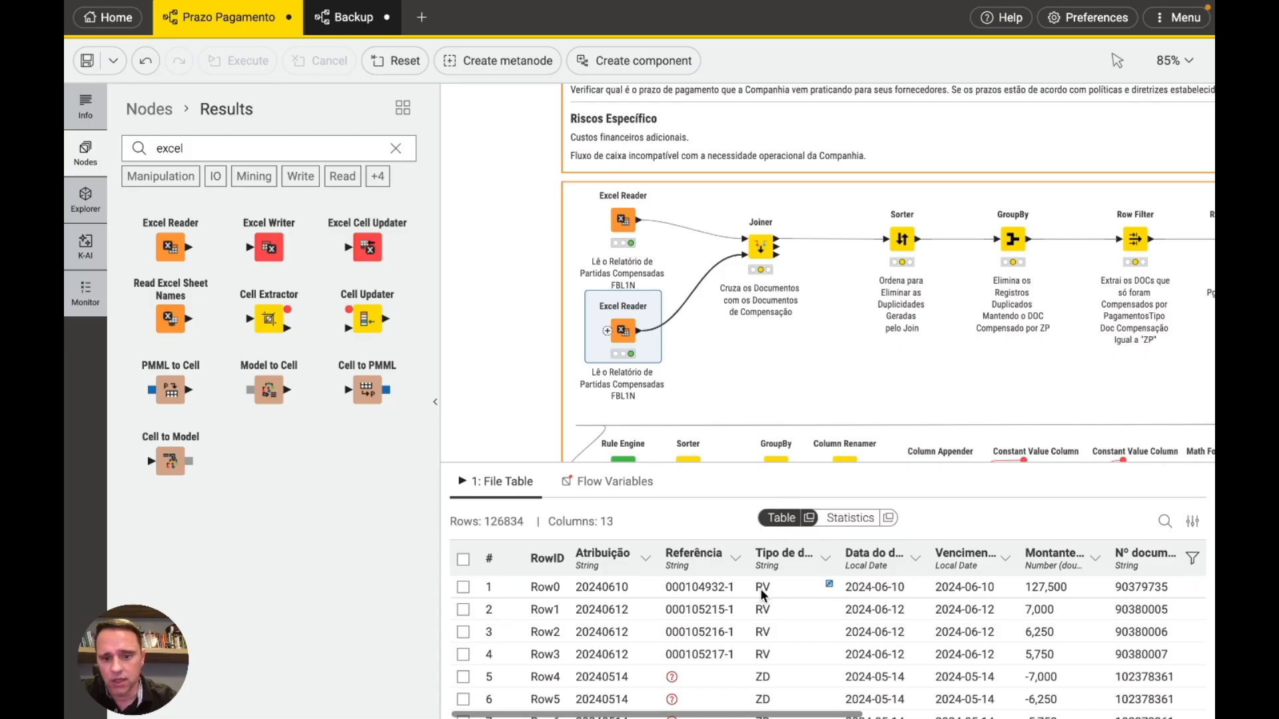
{"action": "scroll", "coordinate": [769, 588], "scroll_direction": "right", "scroll_amount": 5}
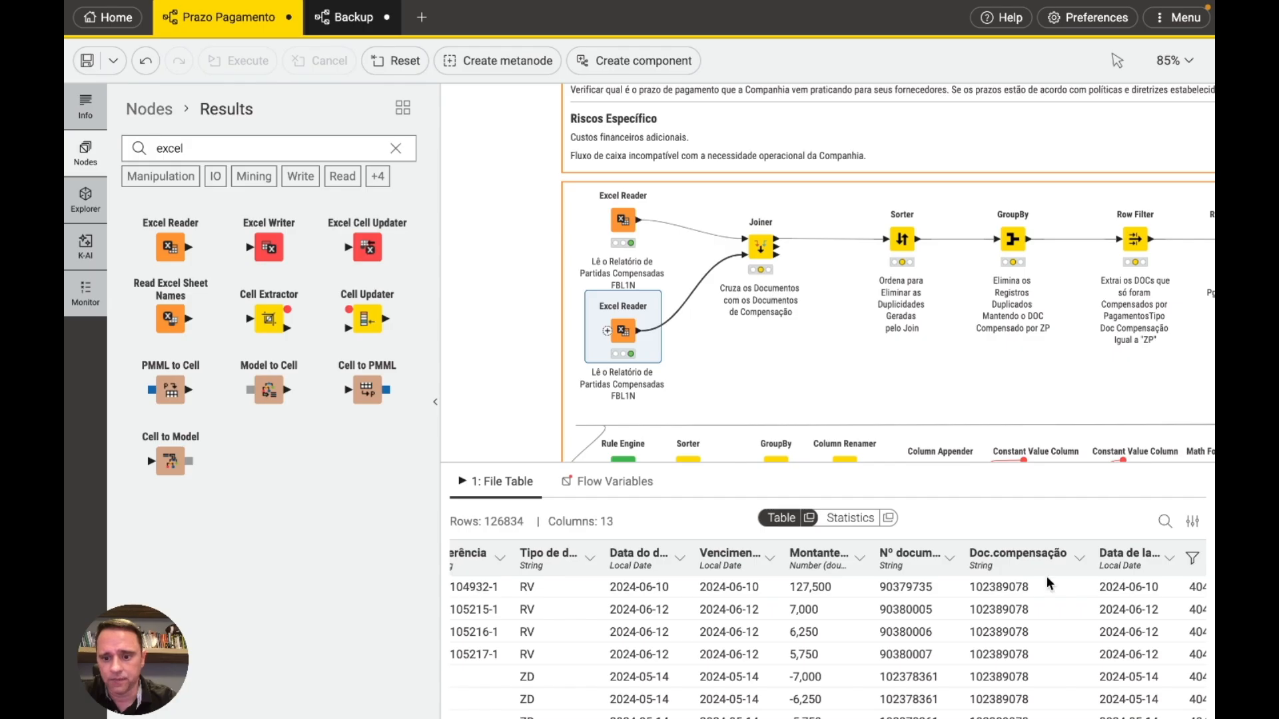
Step: Search the lower Excel Reader's output table for the first row's Doc.compensação value, 102389078, review the matching rows and clear the search
{"action": "left_click", "coordinate": [989, 590]}
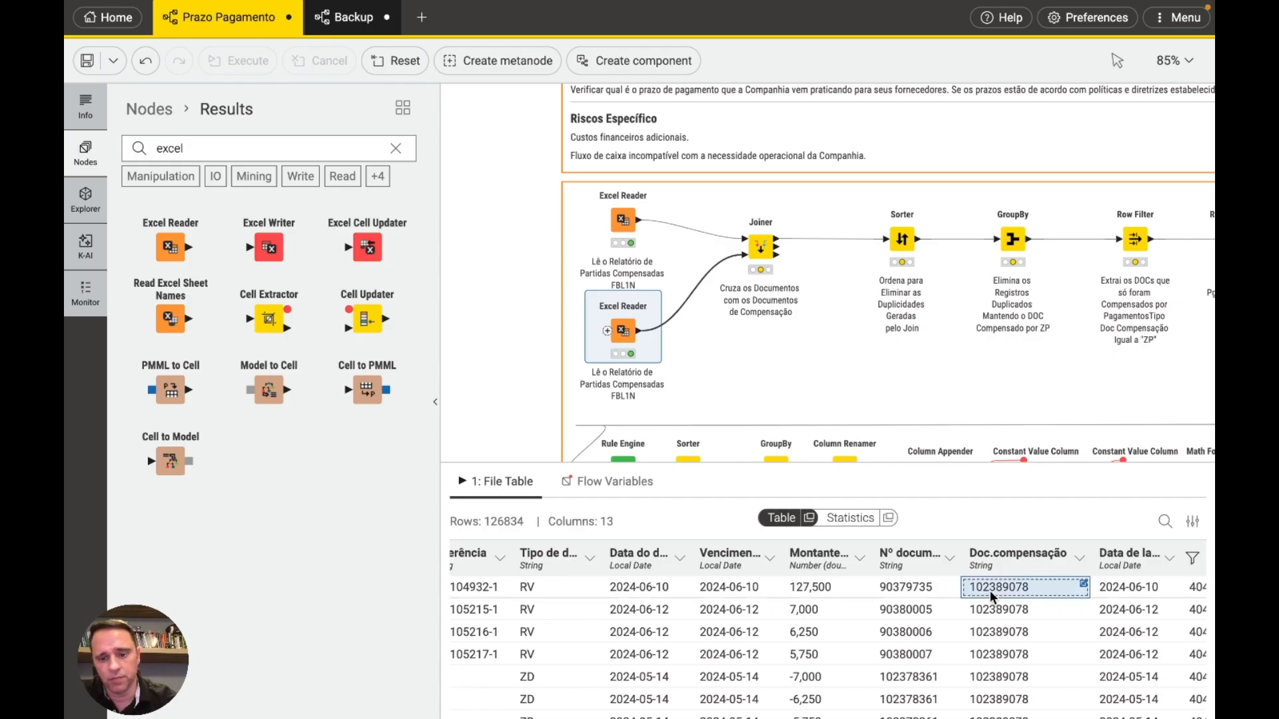
{"action": "left_click", "coordinate": [1163, 523]}
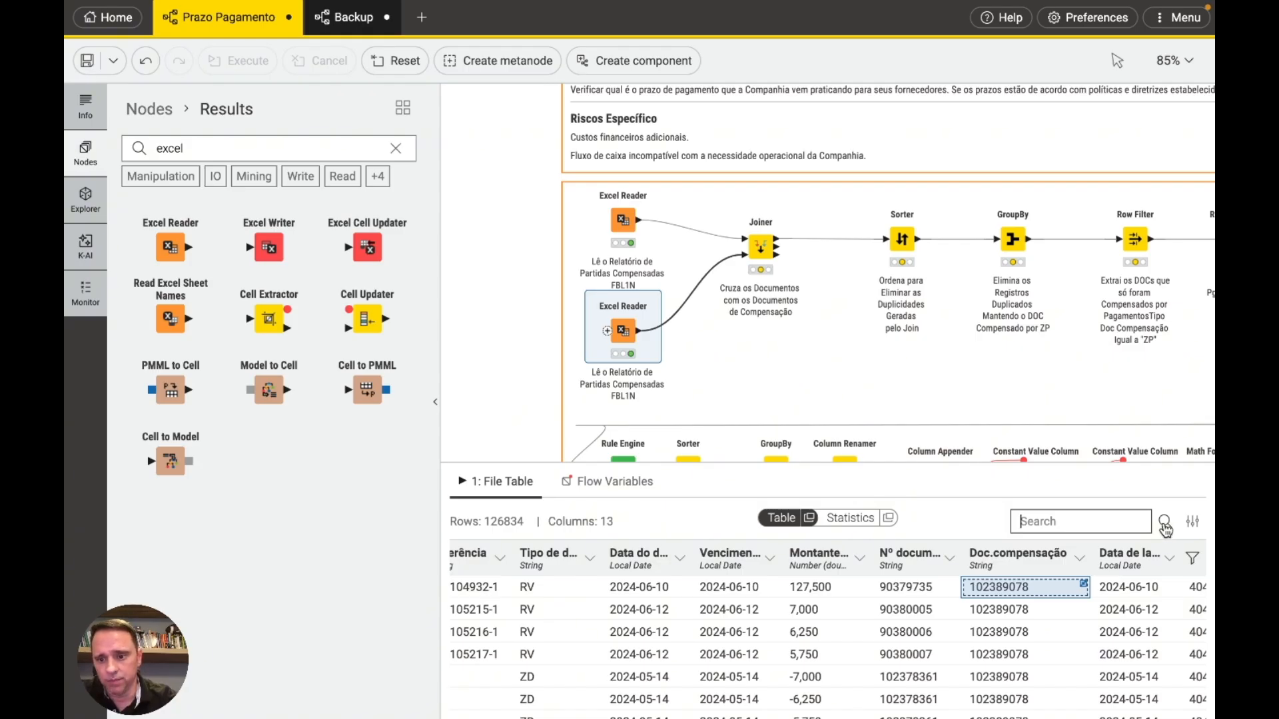
{"action": "key", "text": "ctrl+v"}
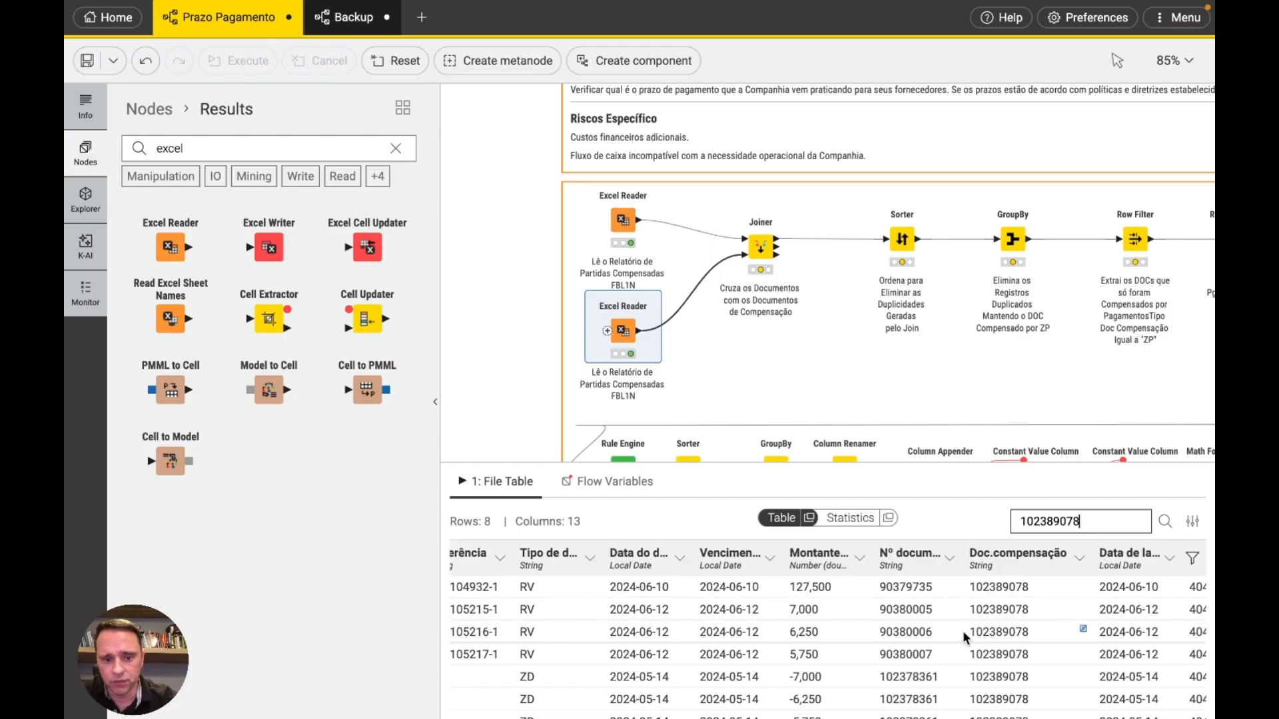
{"action": "scroll", "coordinate": [961, 630], "scroll_direction": "down", "scroll_amount": 2}
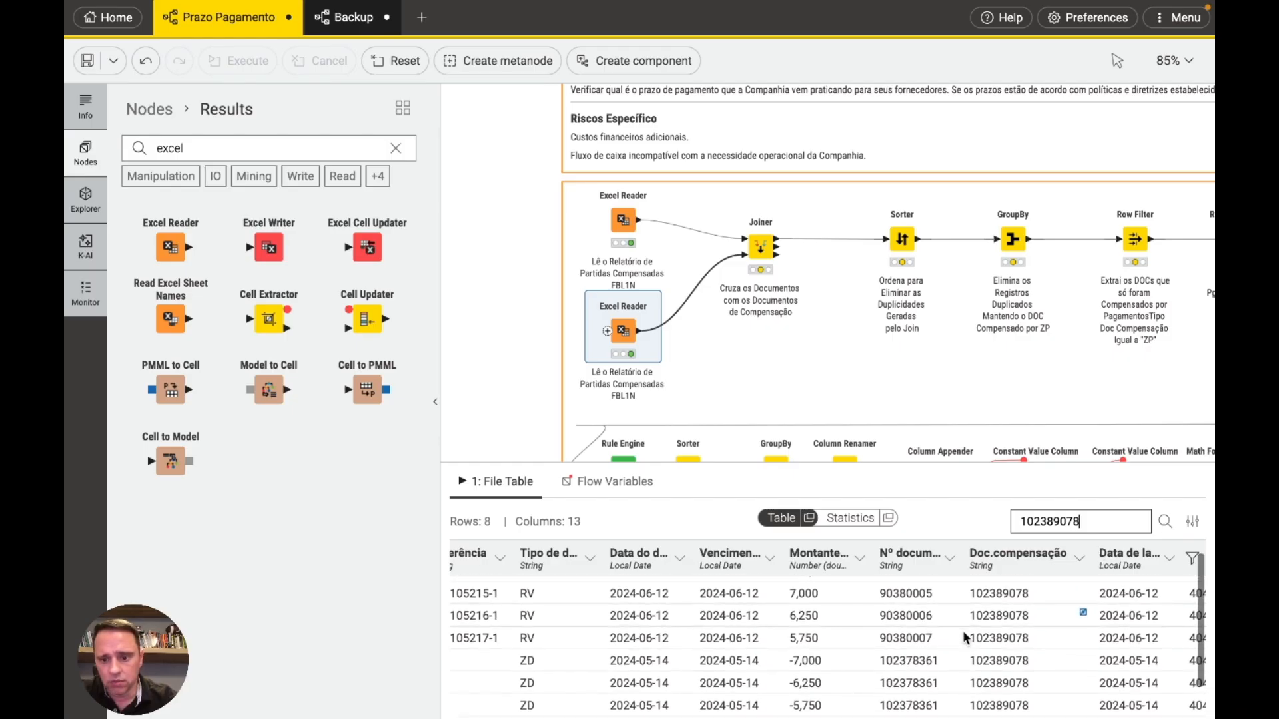
{"action": "scroll", "coordinate": [969, 640], "scroll_direction": "up", "scroll_amount": 3}
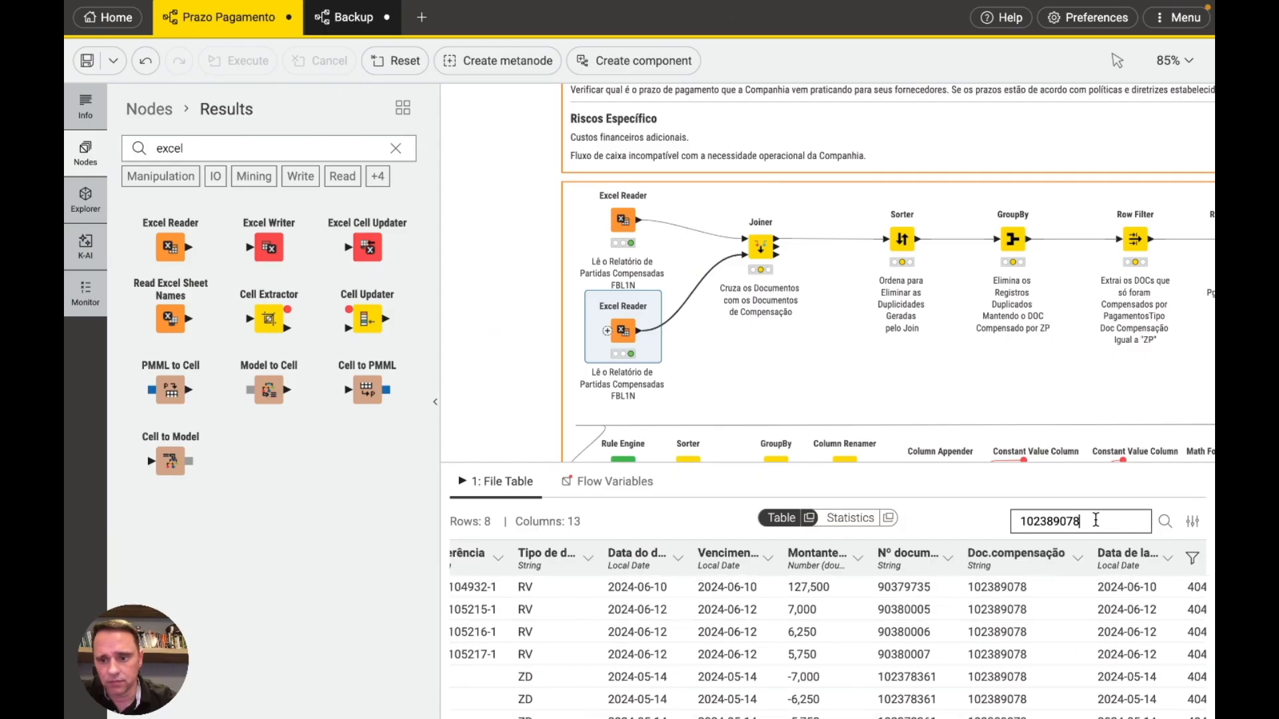
{"action": "left_click_drag", "start_coordinate": [1075, 520], "coordinate": [1013, 519]}
{"action": "key", "text": "BackSpace"}
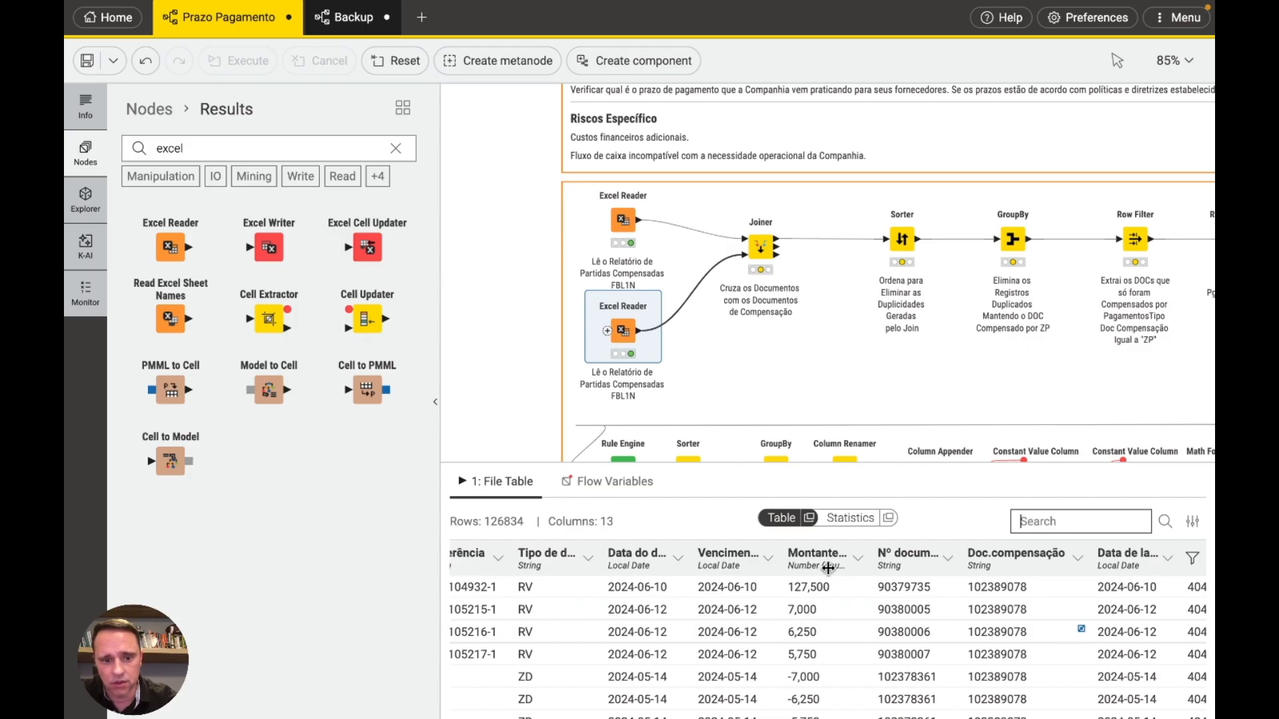
Step: Search the output table for the clearing document 102486835 from a row further down, review the matching rows and clear the search
{"action": "scroll", "coordinate": [848, 621], "scroll_direction": "down", "scroll_amount": 2}
{"action": "scroll", "coordinate": [849, 624], "scroll_direction": "down", "scroll_amount": 8}
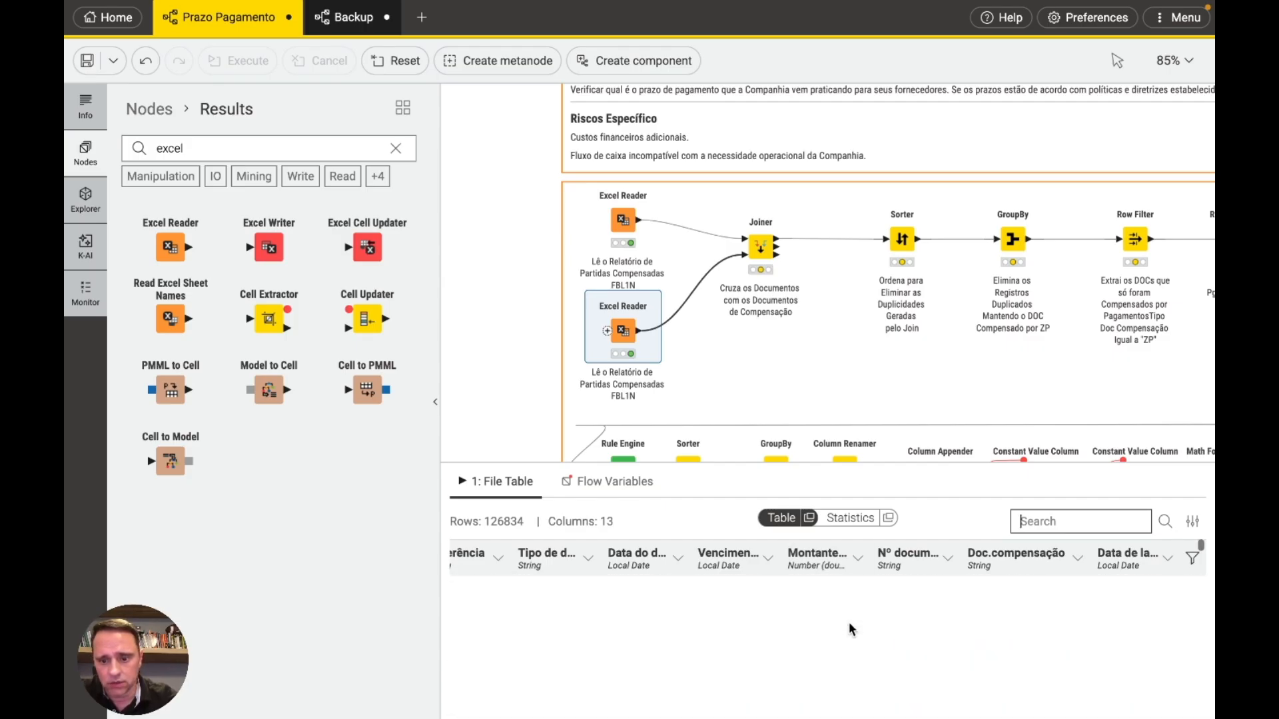
{"action": "scroll", "coordinate": [849, 626], "scroll_direction": "down", "scroll_amount": 10}
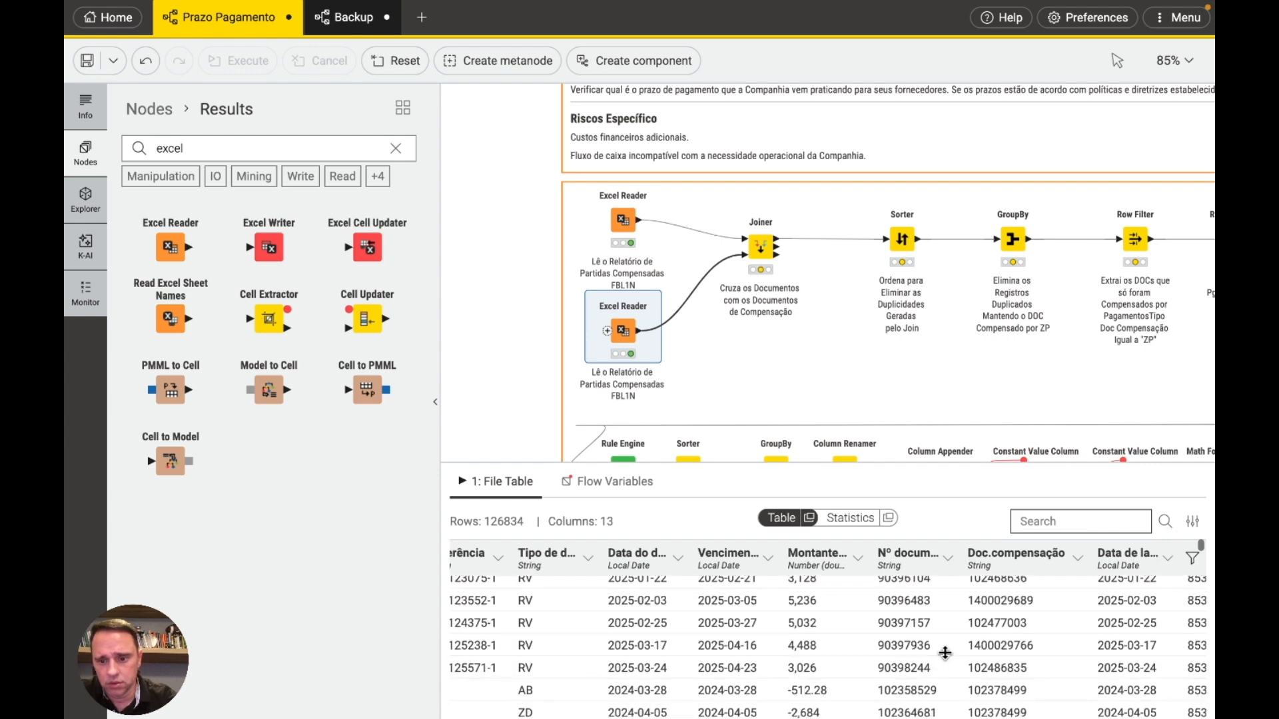
{"action": "left_click", "coordinate": [979, 674]}
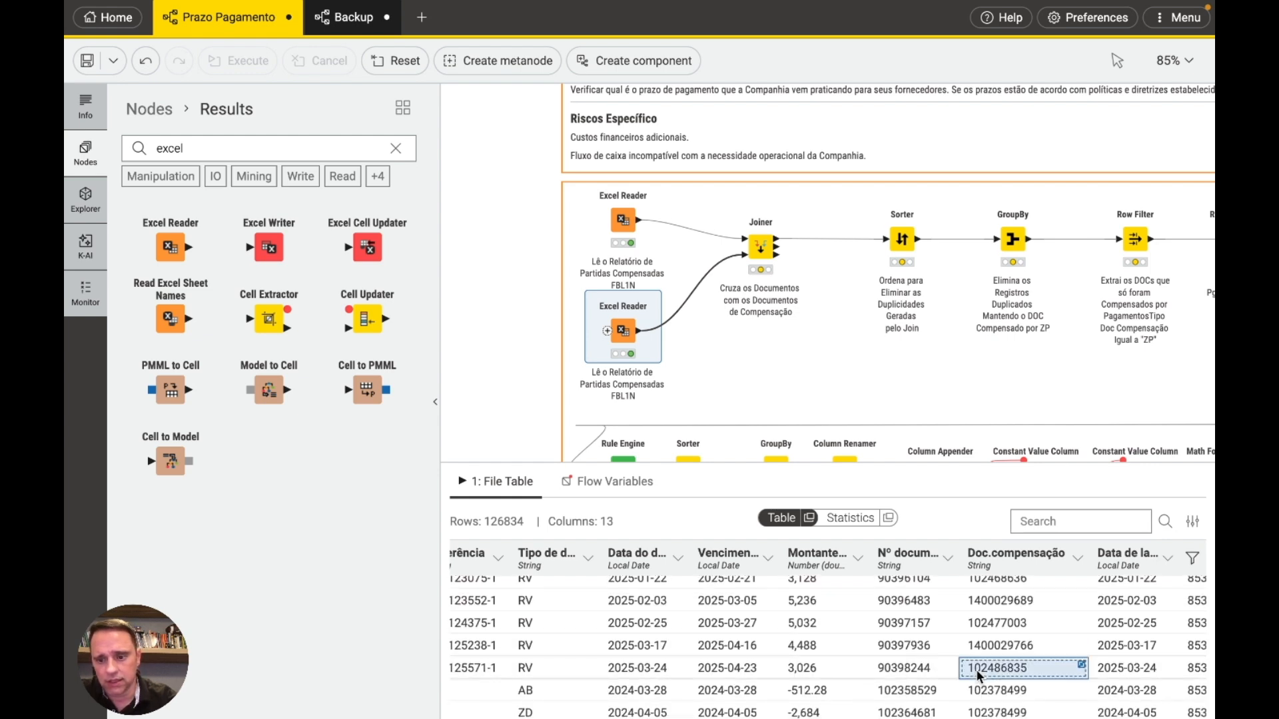
{"action": "left_click", "coordinate": [1030, 520]}
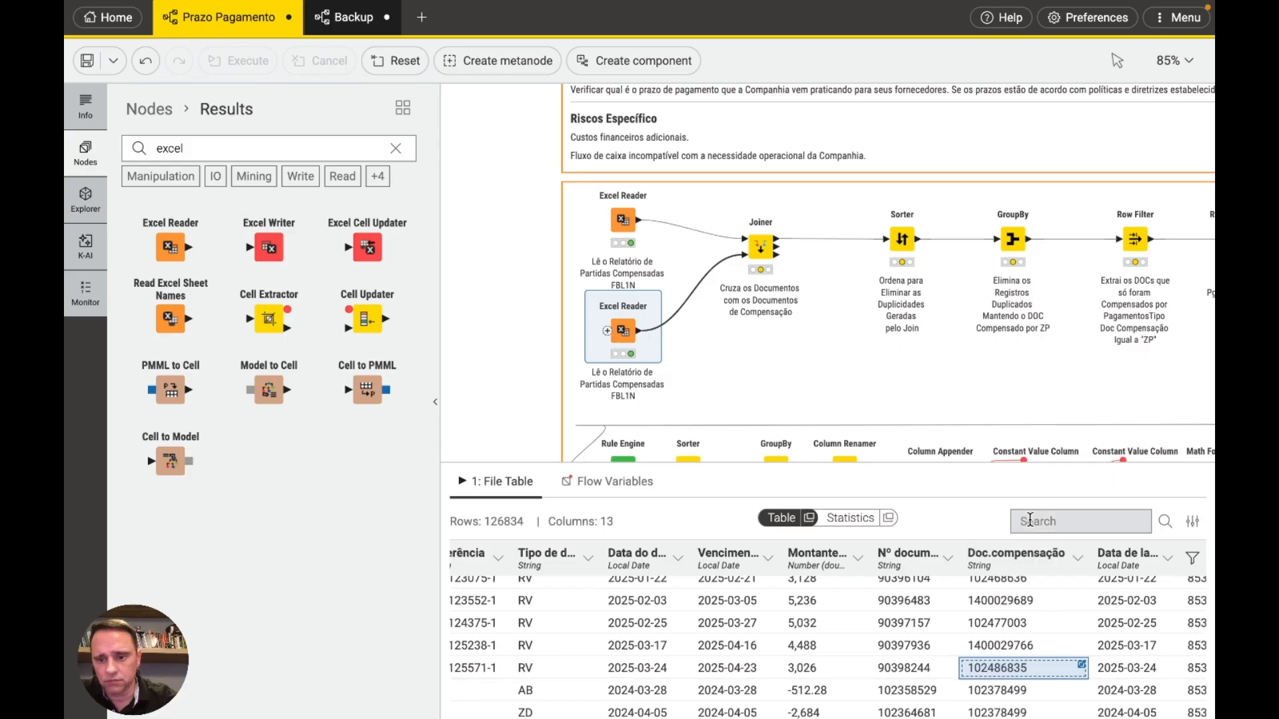
{"action": "key", "text": "ctrl+v"}
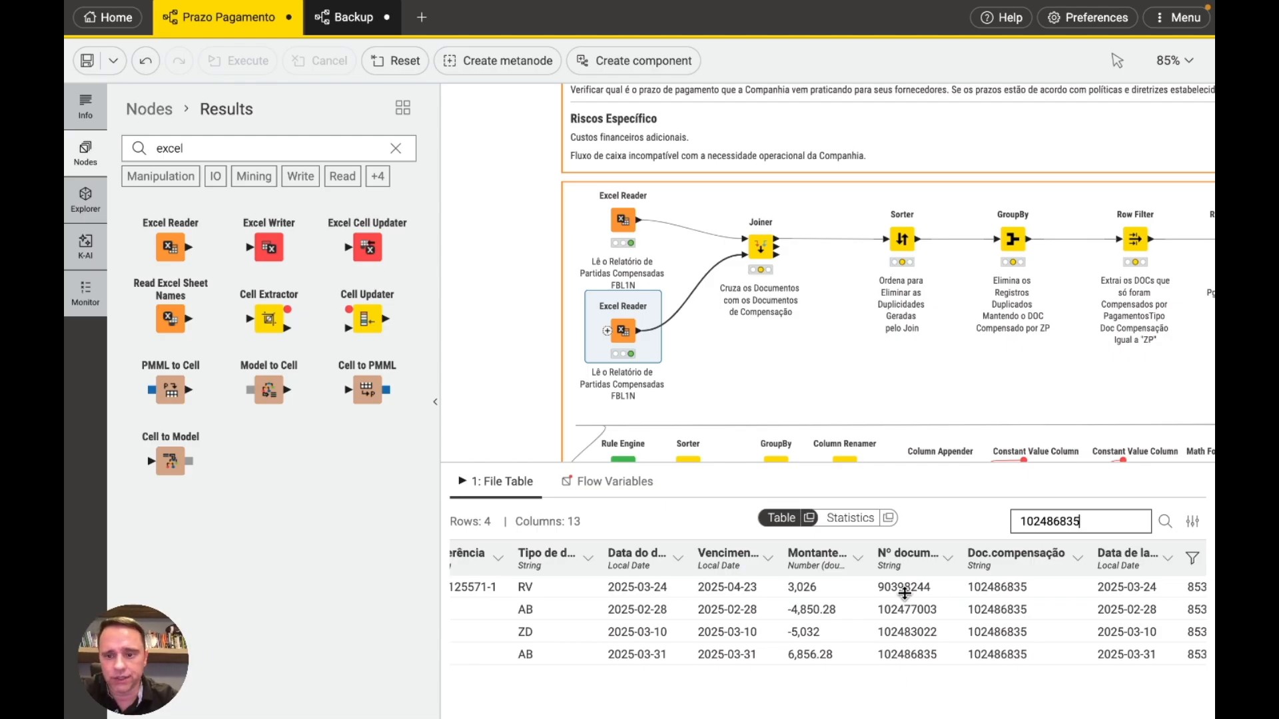
{"action": "left_click_drag", "start_coordinate": [1096, 520], "coordinate": [1018, 520]}
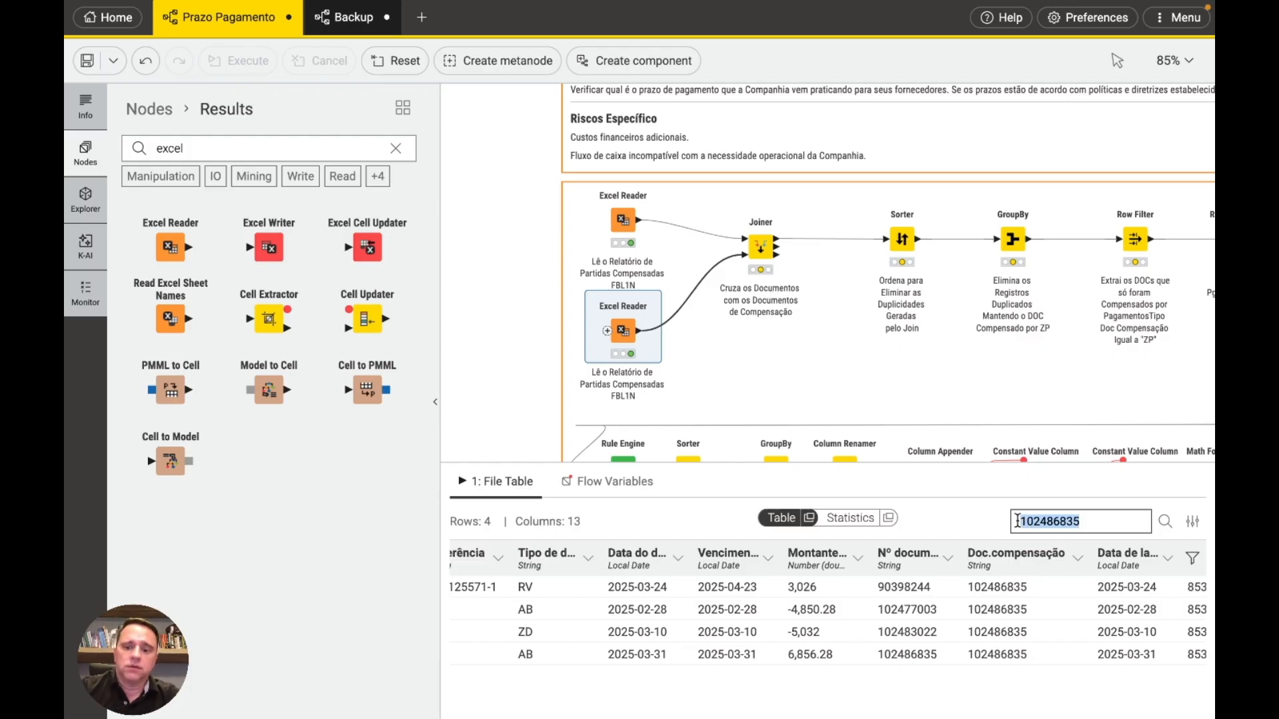
{"action": "key", "text": "BackSpace"}
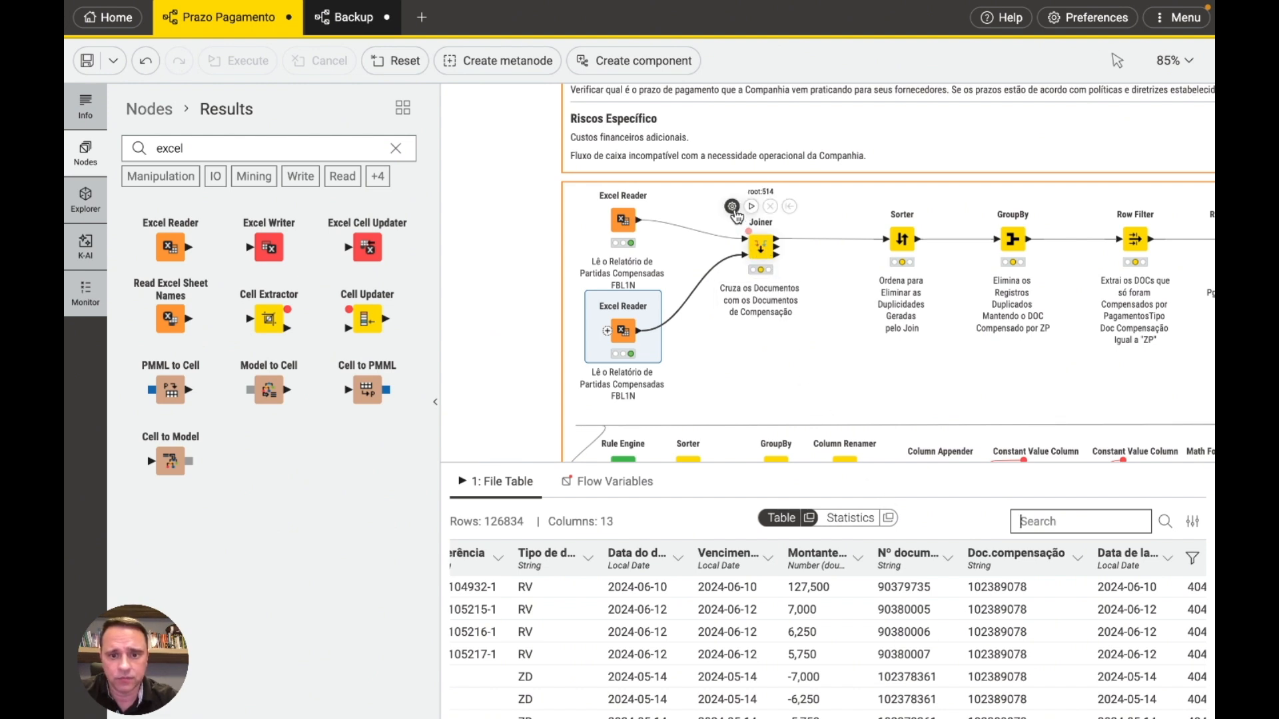
Step: Delete both Excel Reader connections to the Joiner, and reconnect the upper reader to its left-table input and the lower to its right-table input
{"action": "left_click", "coordinate": [735, 211]}
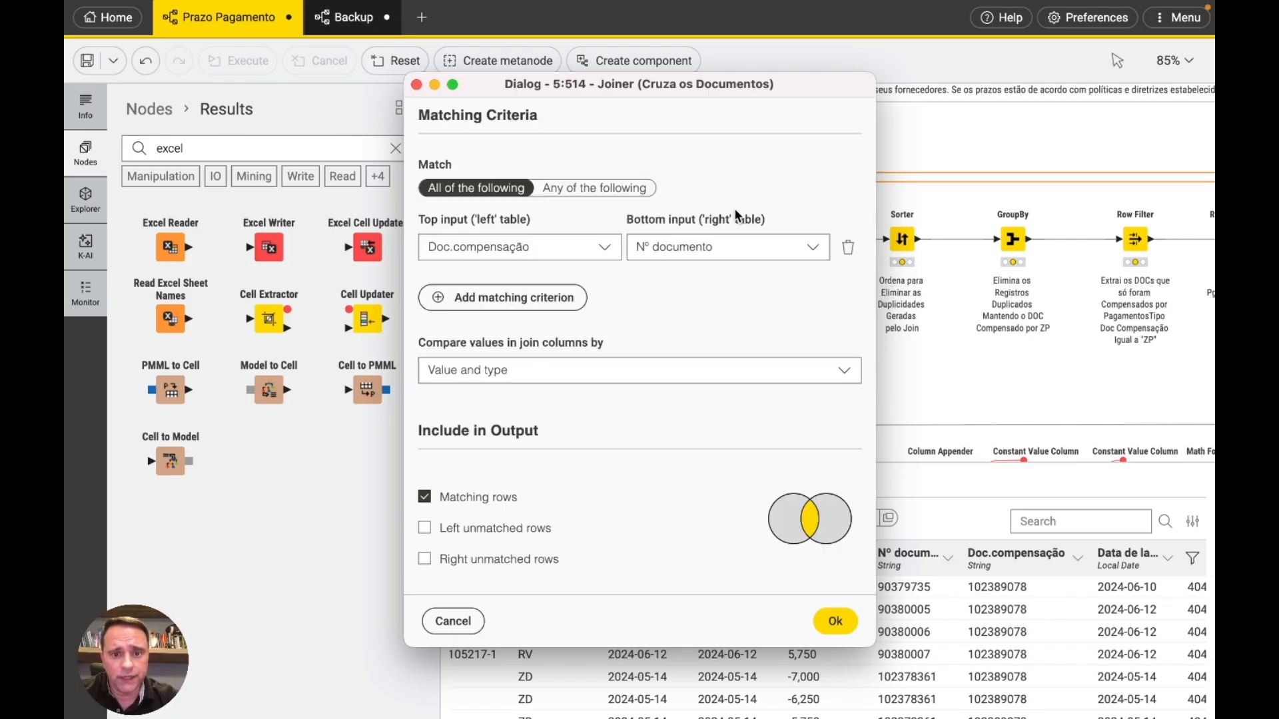
{"action": "left_click", "coordinate": [417, 86]}
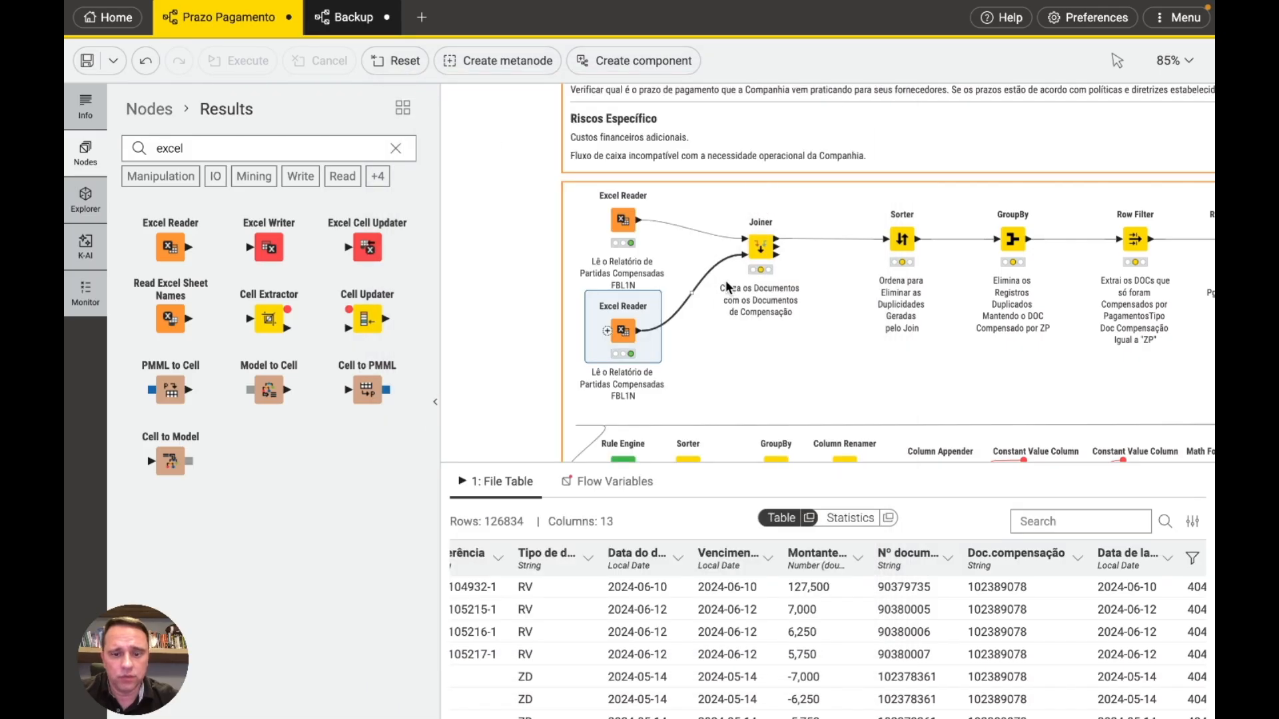
{"action": "left_click", "coordinate": [707, 233]}
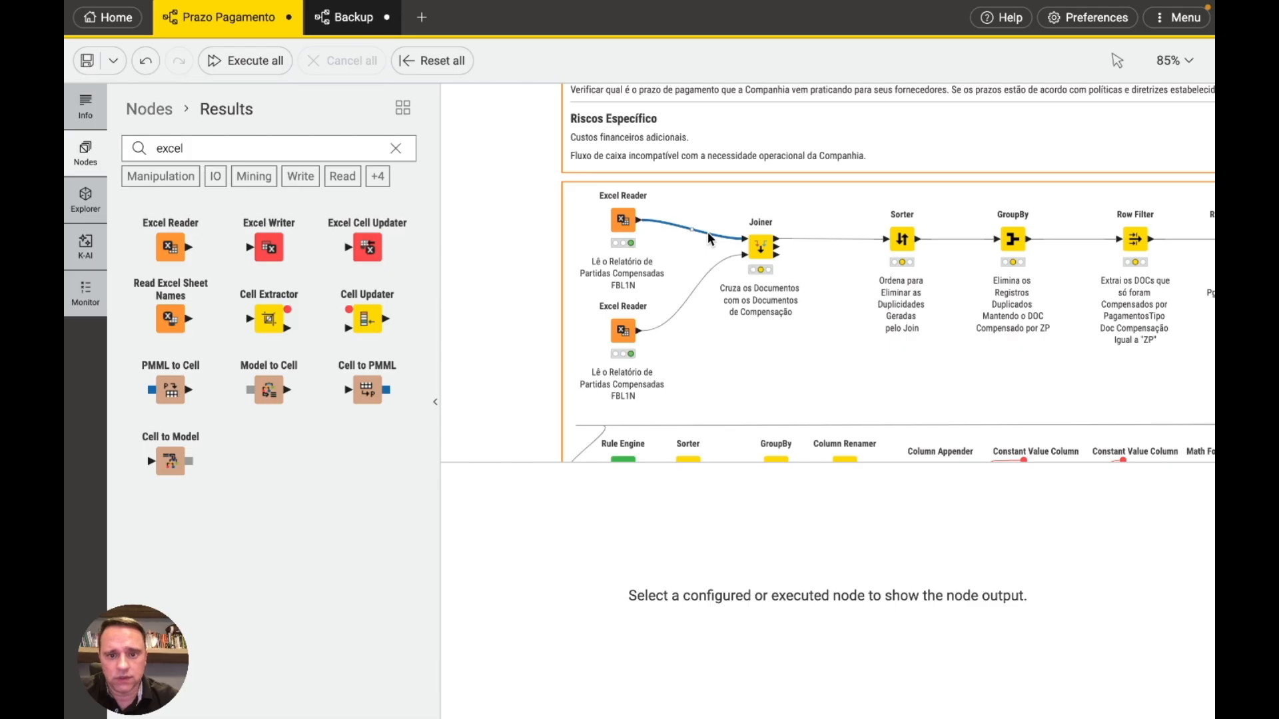
{"action": "key", "text": "Delete"}
{"action": "key", "text": "Delete"}
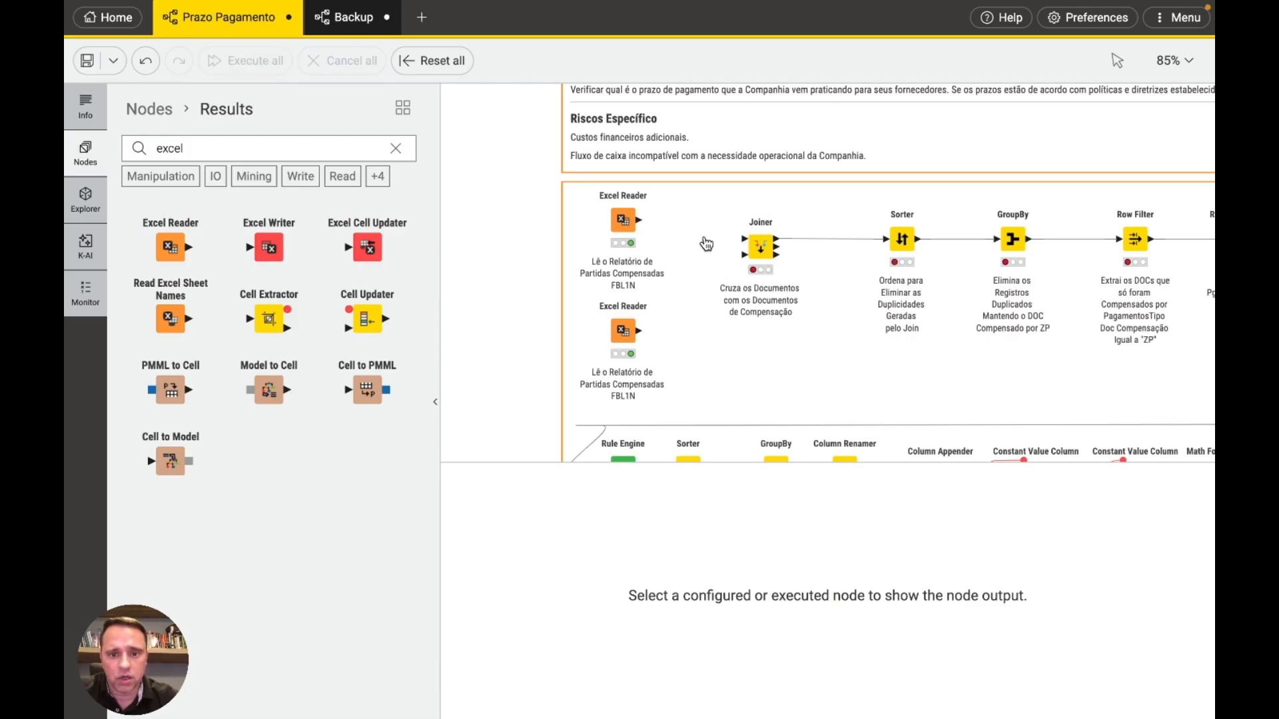
{"action": "mouse_move", "coordinate": [640, 224]}
{"action": "left_click_drag", "start_coordinate": [660, 217], "coordinate": [743, 241]}
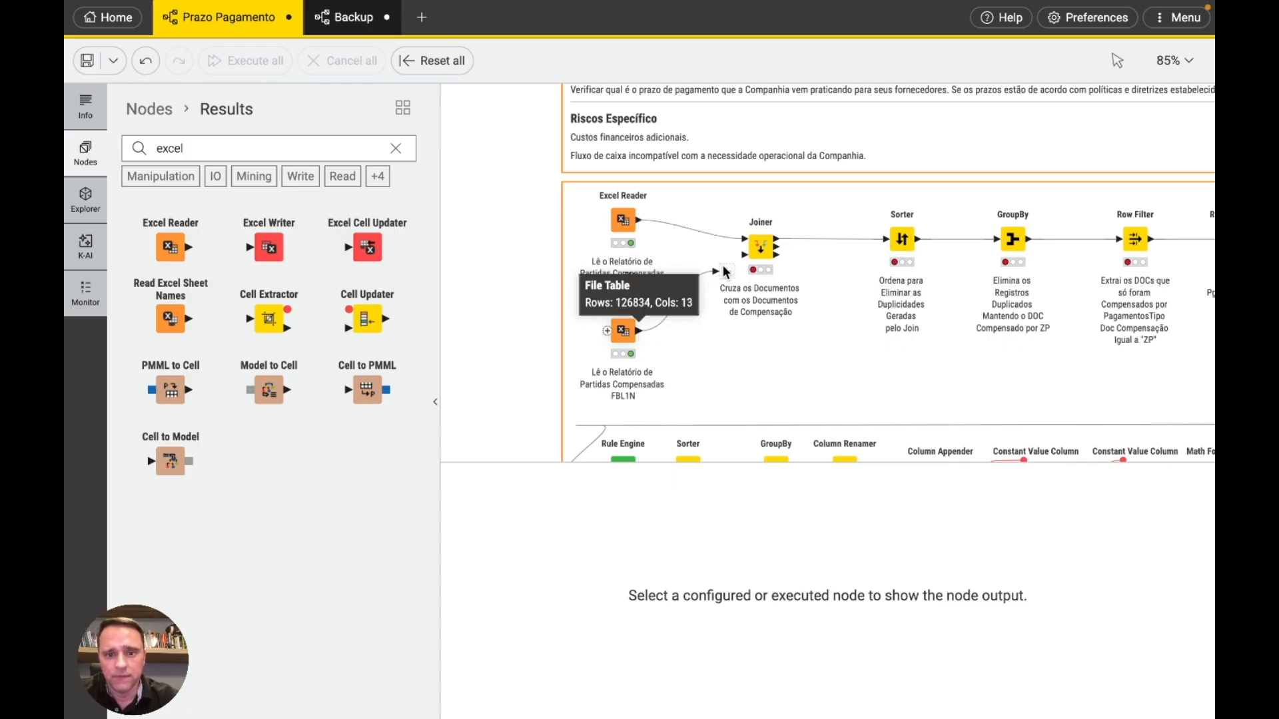
{"action": "left_click_drag", "start_coordinate": [743, 258], "coordinate": [744, 257]}
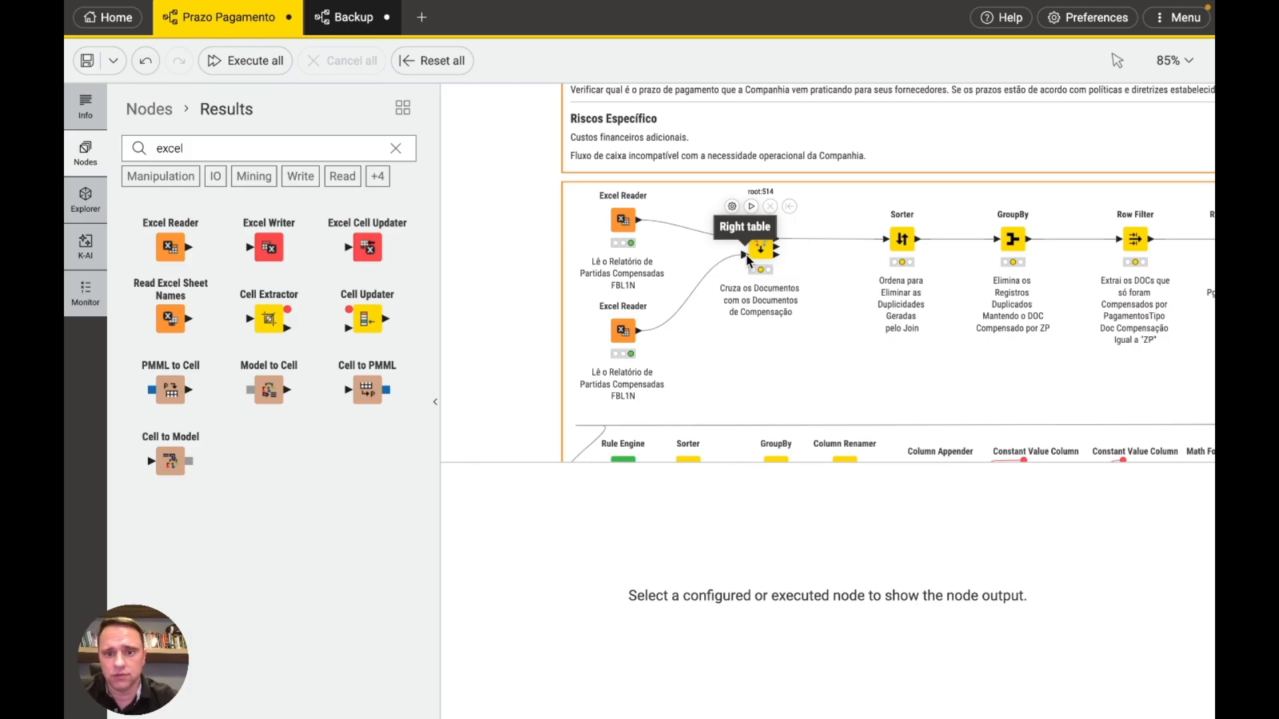
Step: Open the Joiner's configuration and examine its matching criteria, pairing Doc.compensação from the left table with Nº documento from the right
{"action": "left_click", "coordinate": [732, 207]}
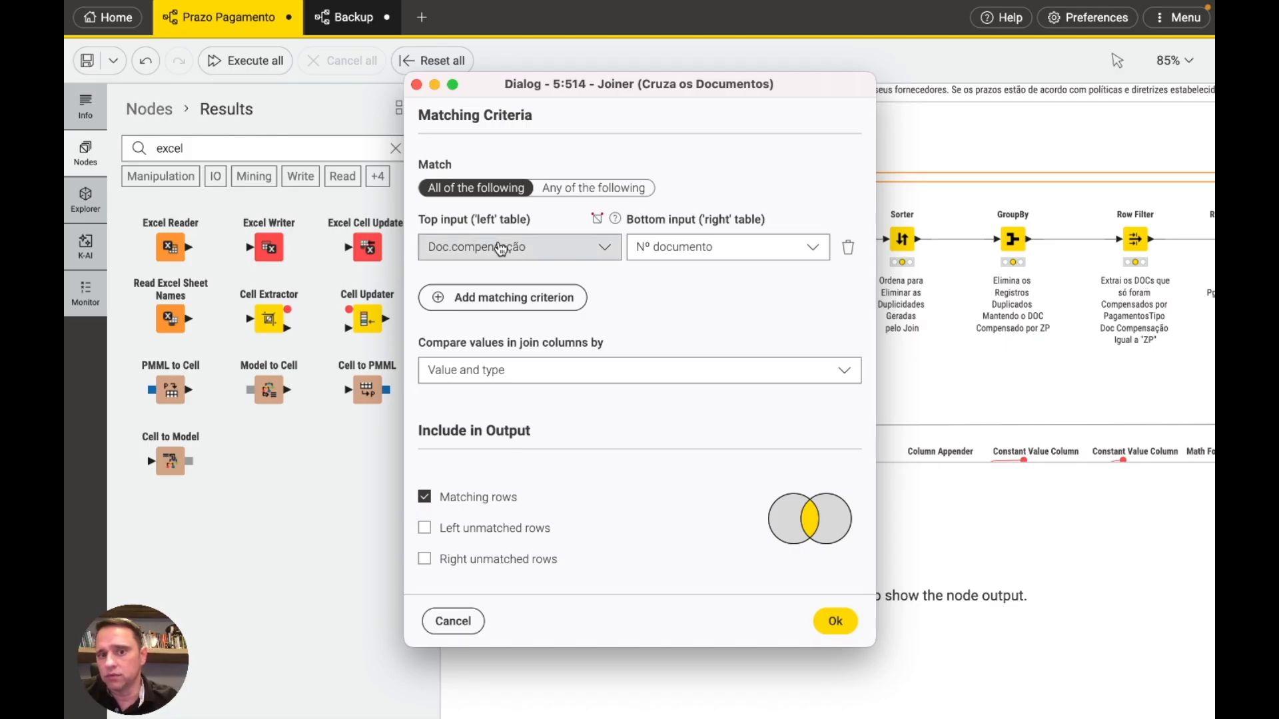
{"action": "left_click", "coordinate": [603, 249]}
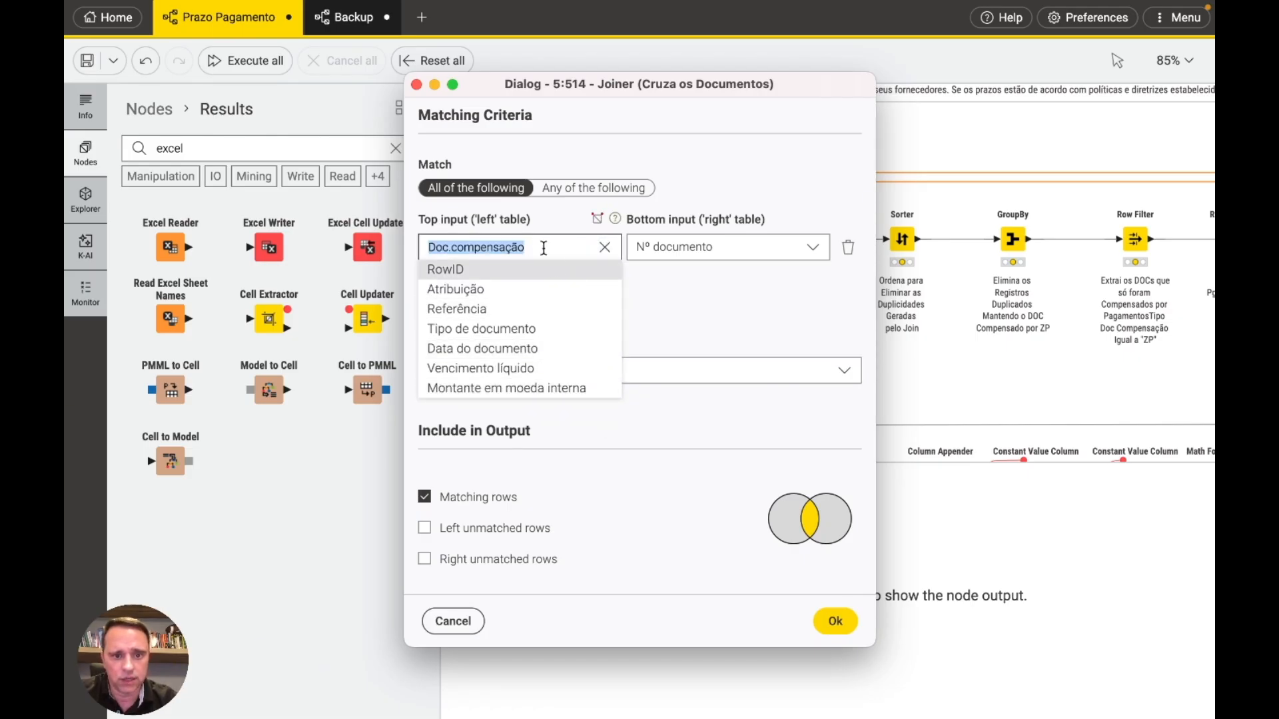
{"action": "left_click", "coordinate": [674, 289]}
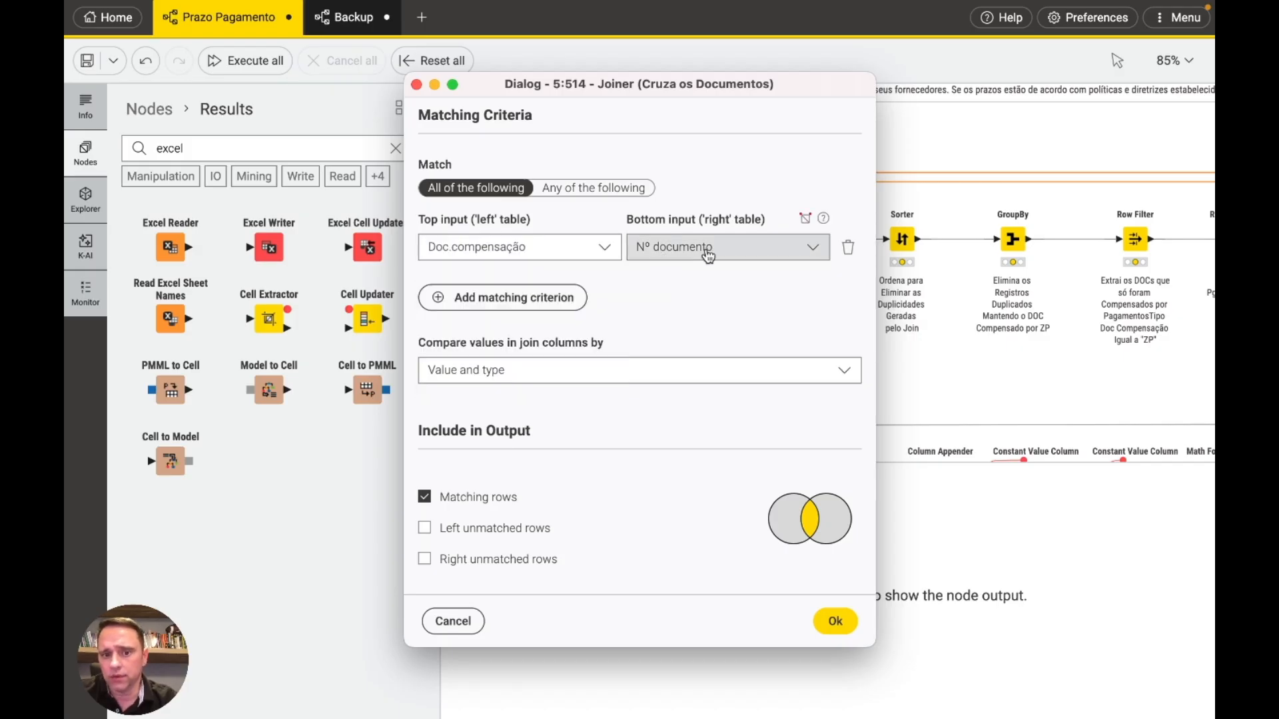
{"action": "scroll", "coordinate": [686, 318], "scroll_direction": "down", "scroll_amount": 2}
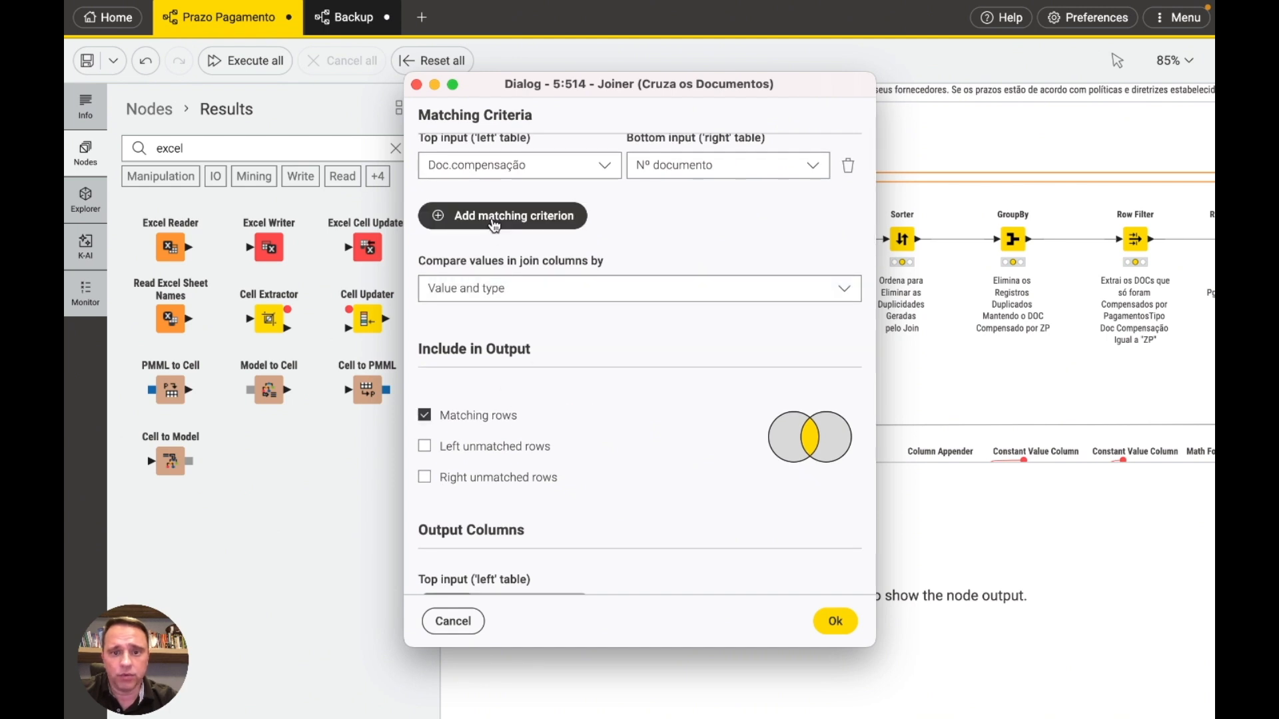
Step: Add a second matching criterion and remove it again, and switch the Matching rows output off and back on
{"action": "scroll", "coordinate": [491, 220], "scroll_direction": "up", "scroll_amount": 2}
{"action": "left_click", "coordinate": [434, 276]}
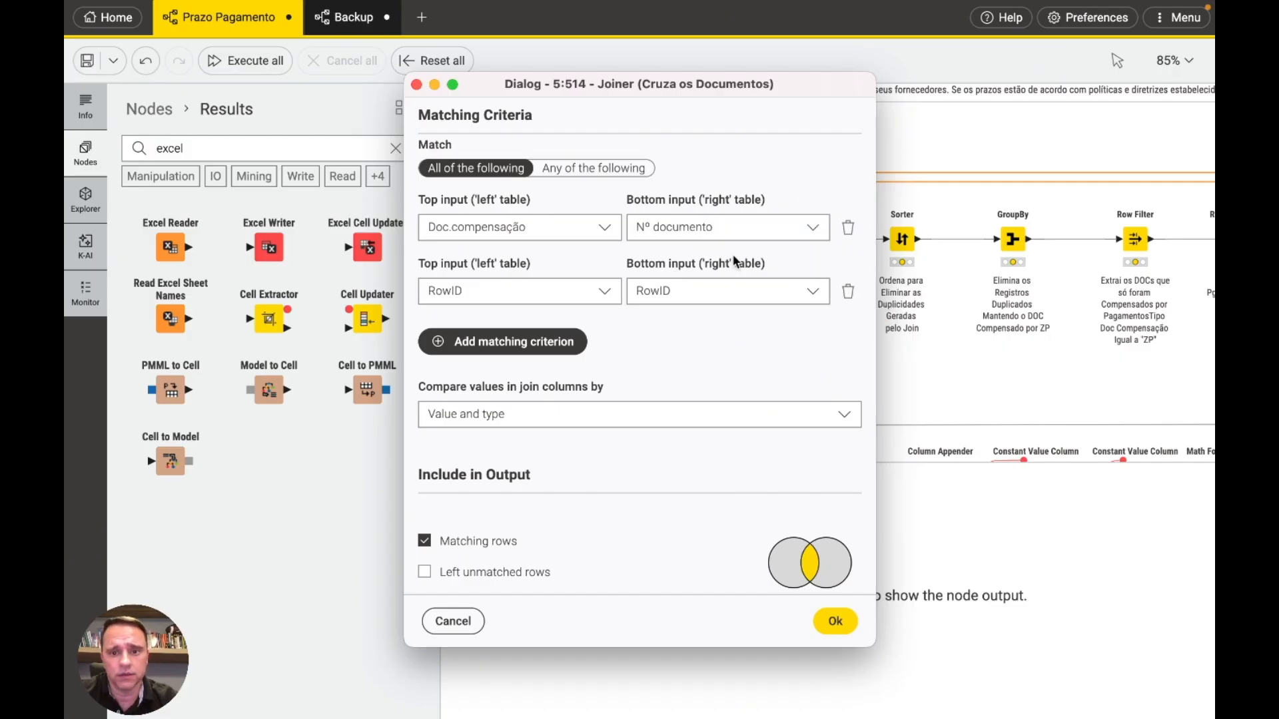
{"action": "left_click", "coordinate": [847, 292]}
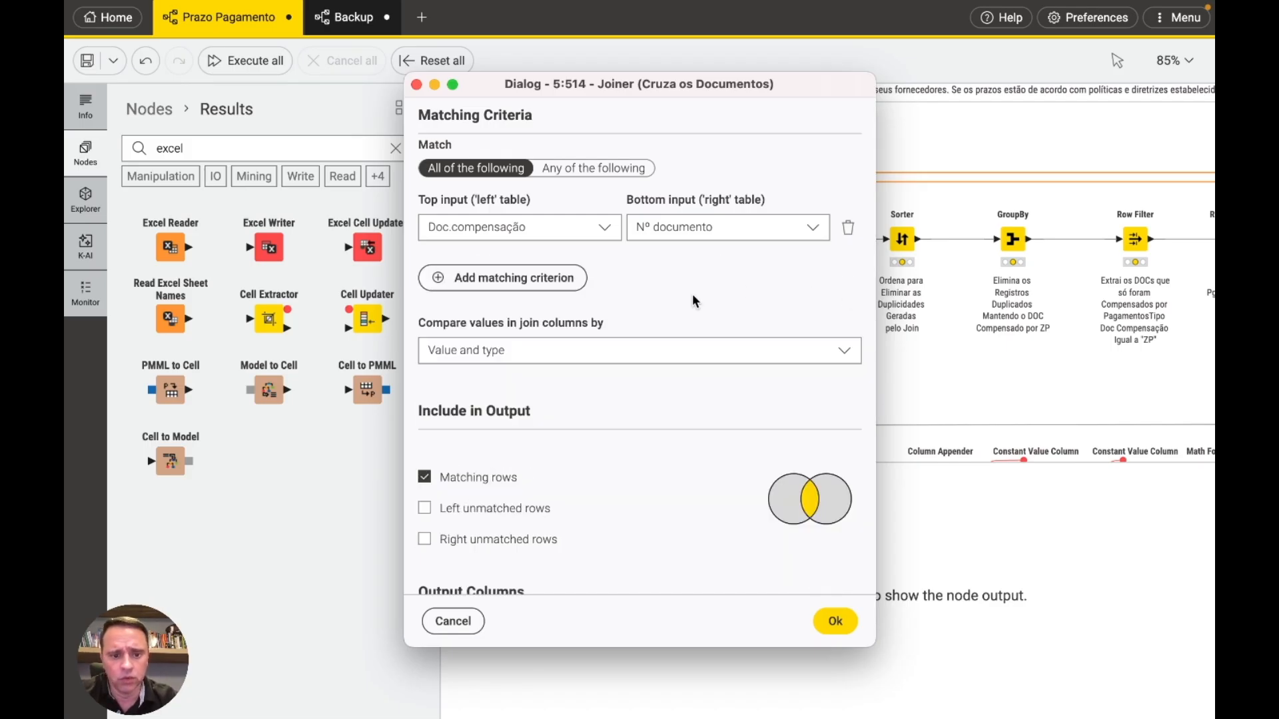
{"action": "scroll", "coordinate": [658, 433], "scroll_direction": "down", "scroll_amount": 2}
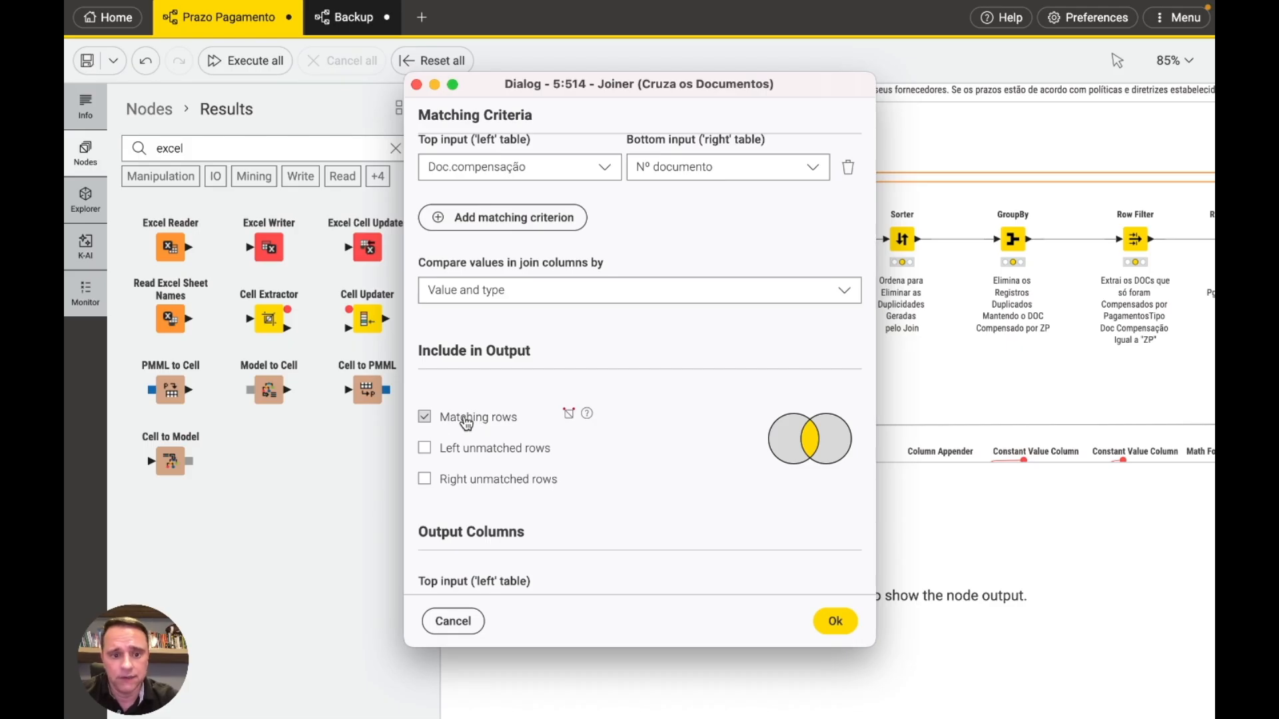
{"action": "left_click", "coordinate": [425, 418]}
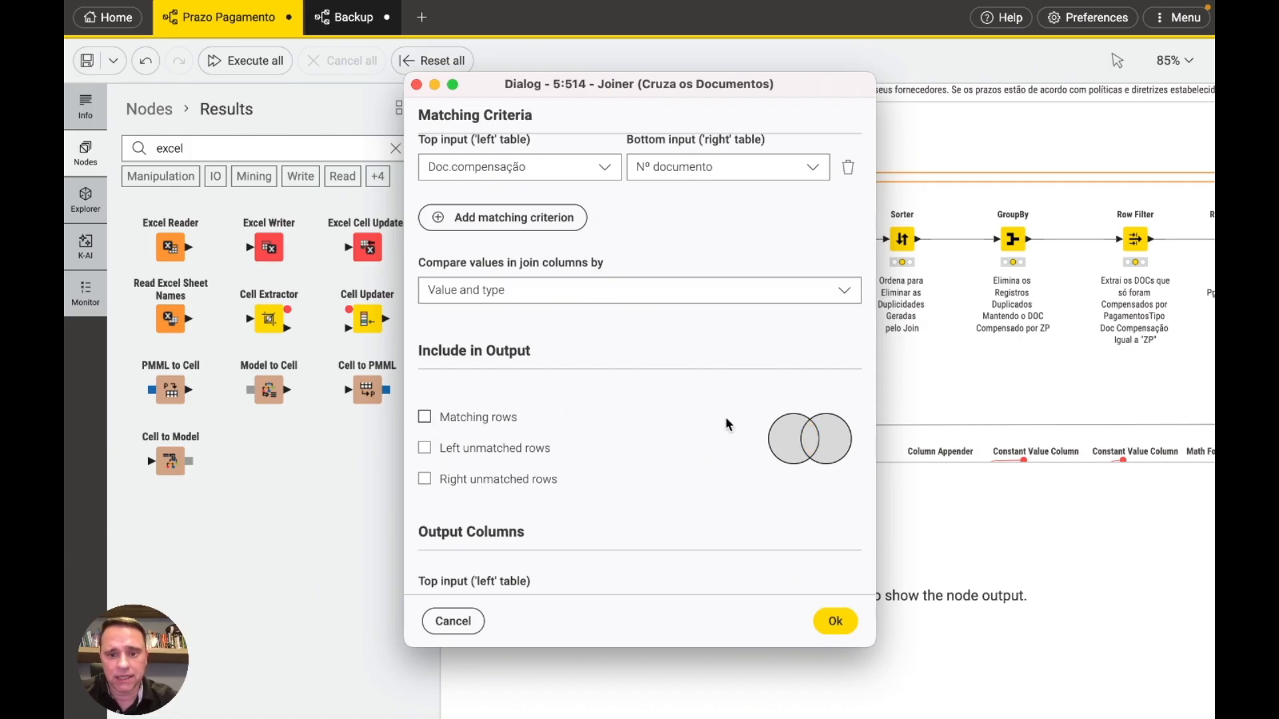
{"action": "left_click", "coordinate": [426, 418]}
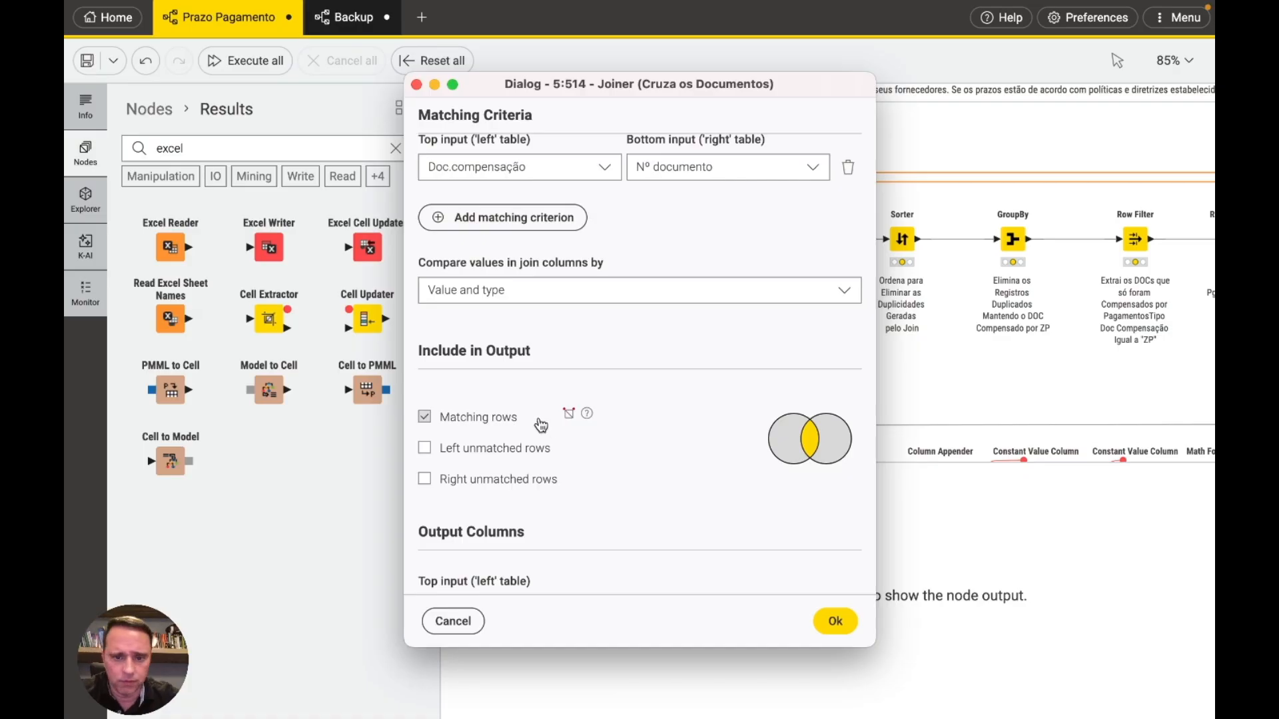
Step: Examine the Joiner's output column settings, reading through the included columns of the left table from Atribuição to Data de pagamento
{"action": "scroll", "coordinate": [640, 385], "scroll_direction": "down", "scroll_amount": 1}
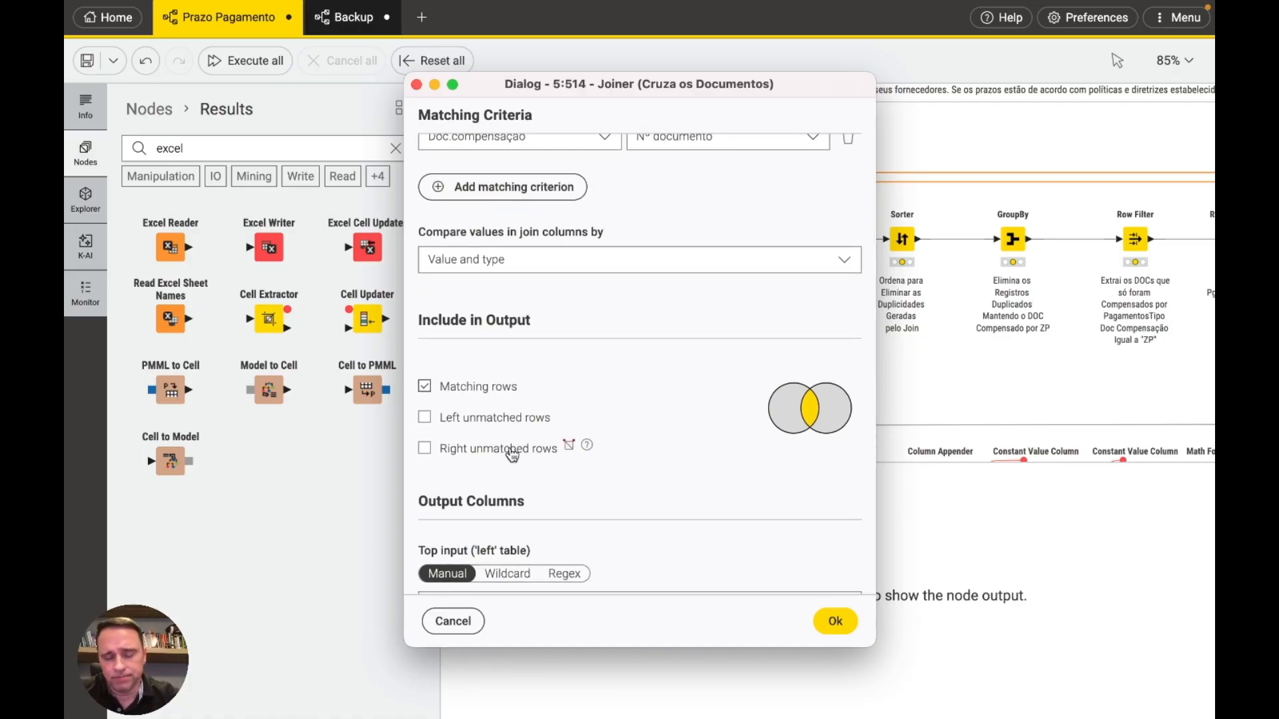
{"action": "scroll", "coordinate": [512, 455], "scroll_direction": "down", "scroll_amount": 6}
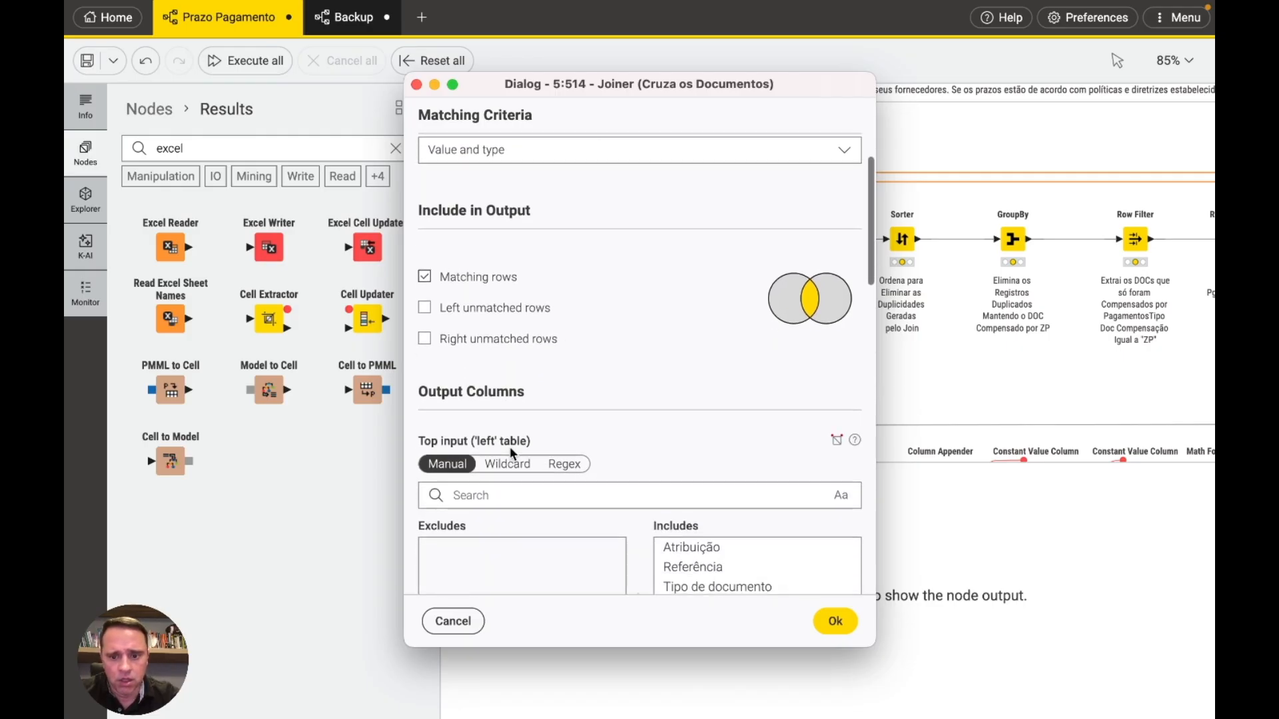
{"action": "scroll", "coordinate": [510, 448], "scroll_direction": "down", "scroll_amount": 3}
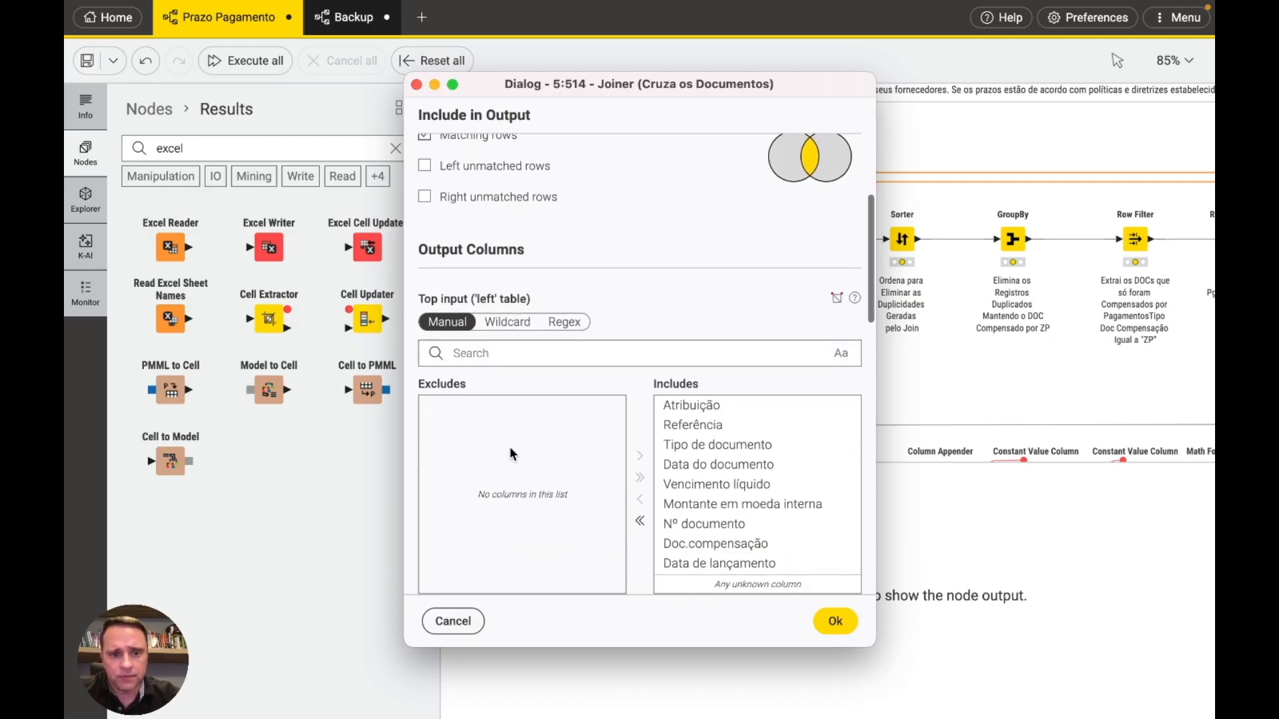
{"action": "scroll", "coordinate": [511, 453], "scroll_direction": "up", "scroll_amount": 1}
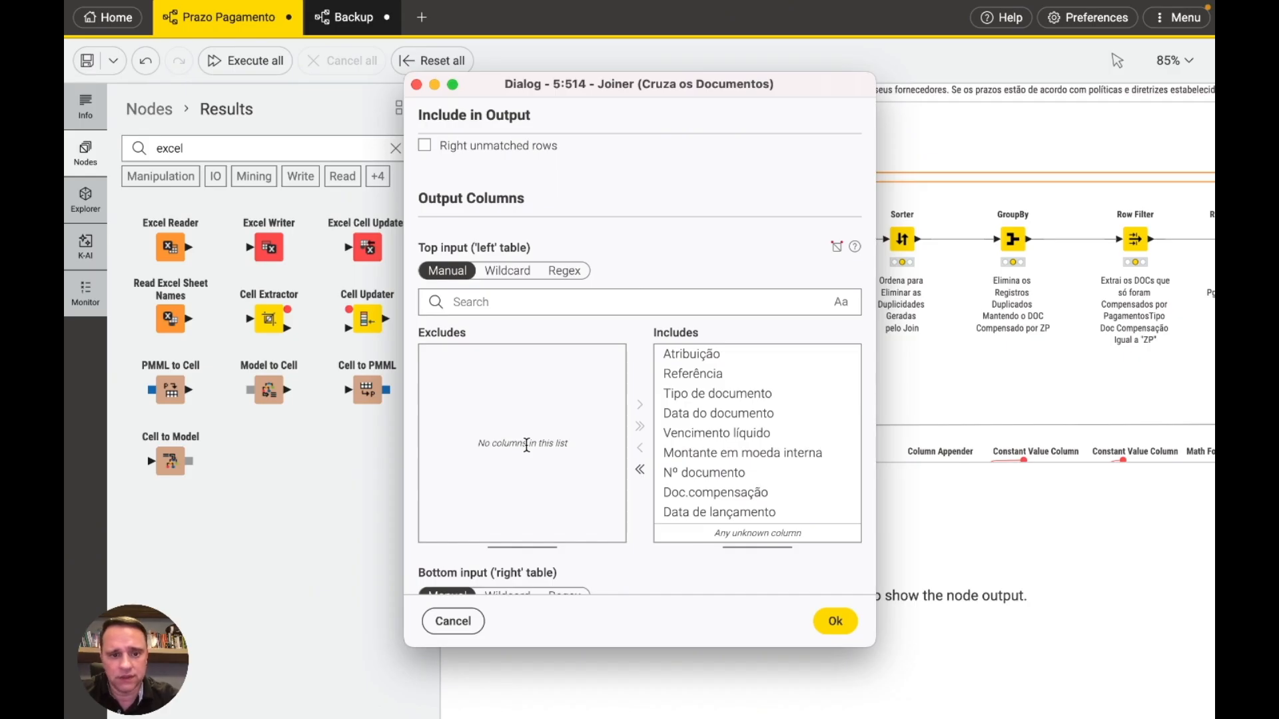
{"action": "scroll", "coordinate": [710, 504], "scroll_direction": "down", "scroll_amount": 1}
{"action": "scroll", "coordinate": [710, 506], "scroll_direction": "down", "scroll_amount": 2}
{"action": "scroll", "coordinate": [710, 507], "scroll_direction": "up", "scroll_amount": 3}
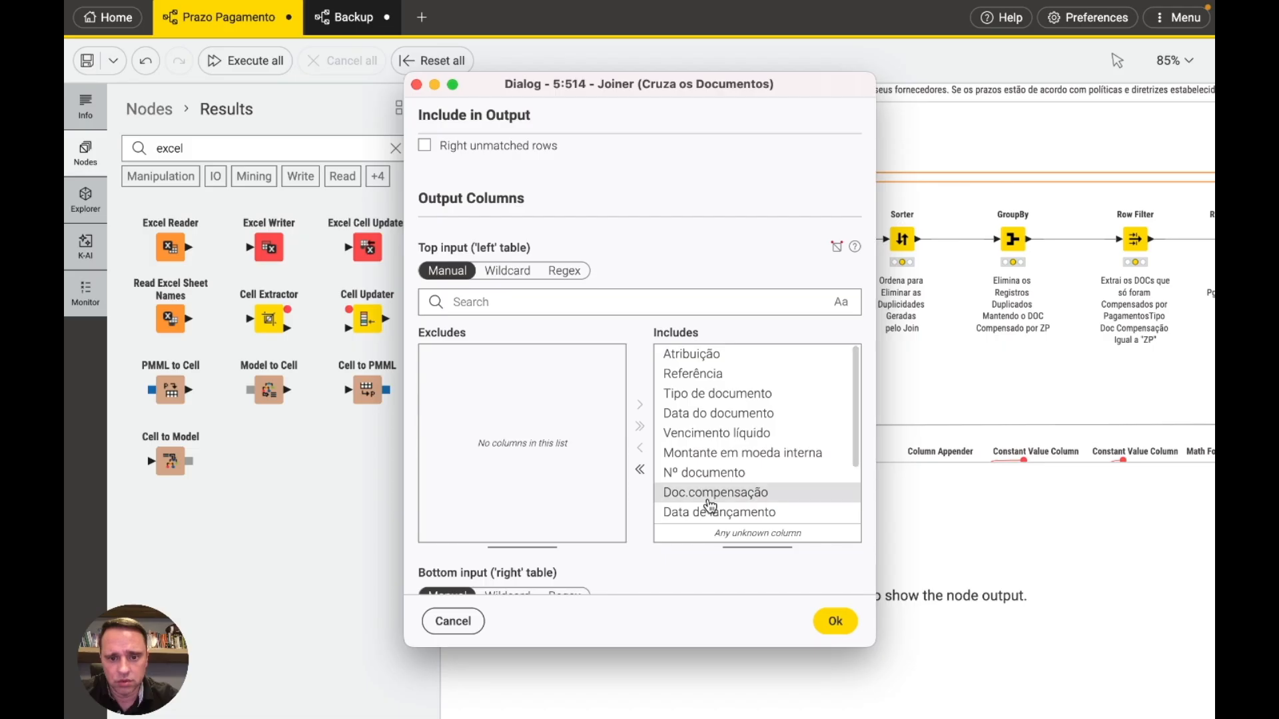
{"action": "scroll", "coordinate": [708, 466], "scroll_direction": "down", "scroll_amount": 2}
{"action": "scroll", "coordinate": [700, 435], "scroll_direction": "up", "scroll_amount": 3}
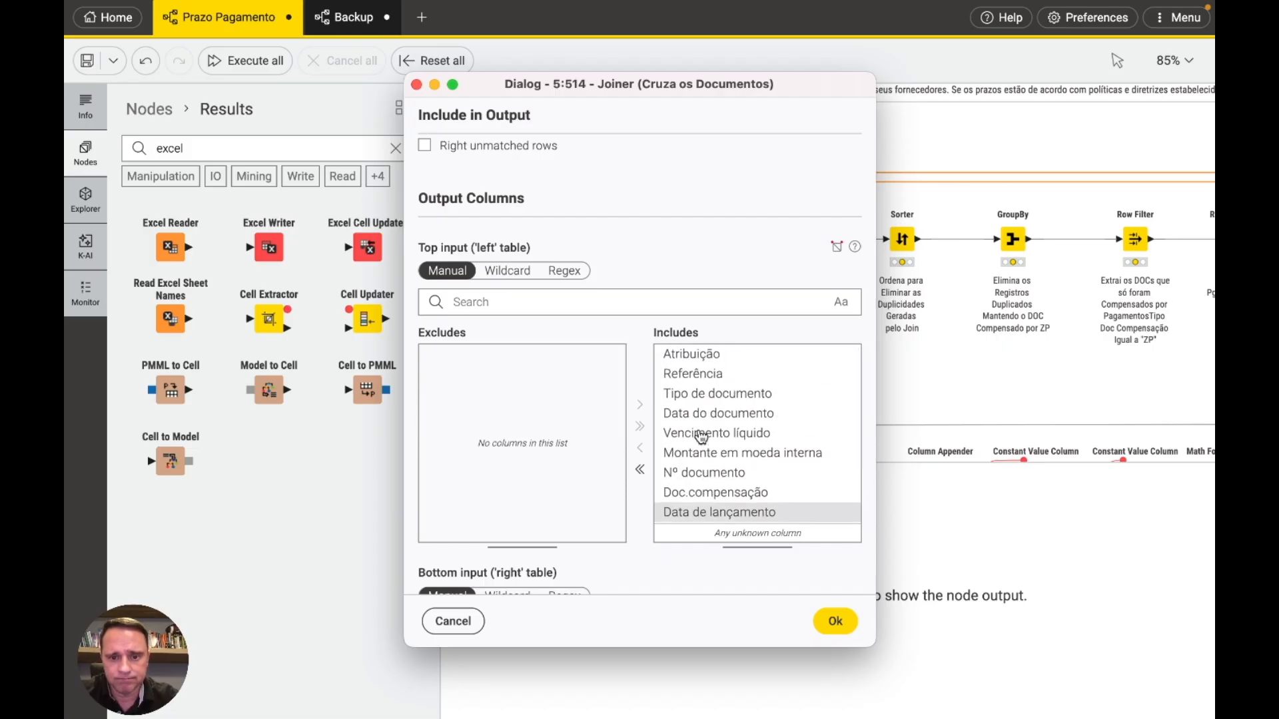
{"action": "scroll", "coordinate": [699, 434], "scroll_direction": "down", "scroll_amount": 3}
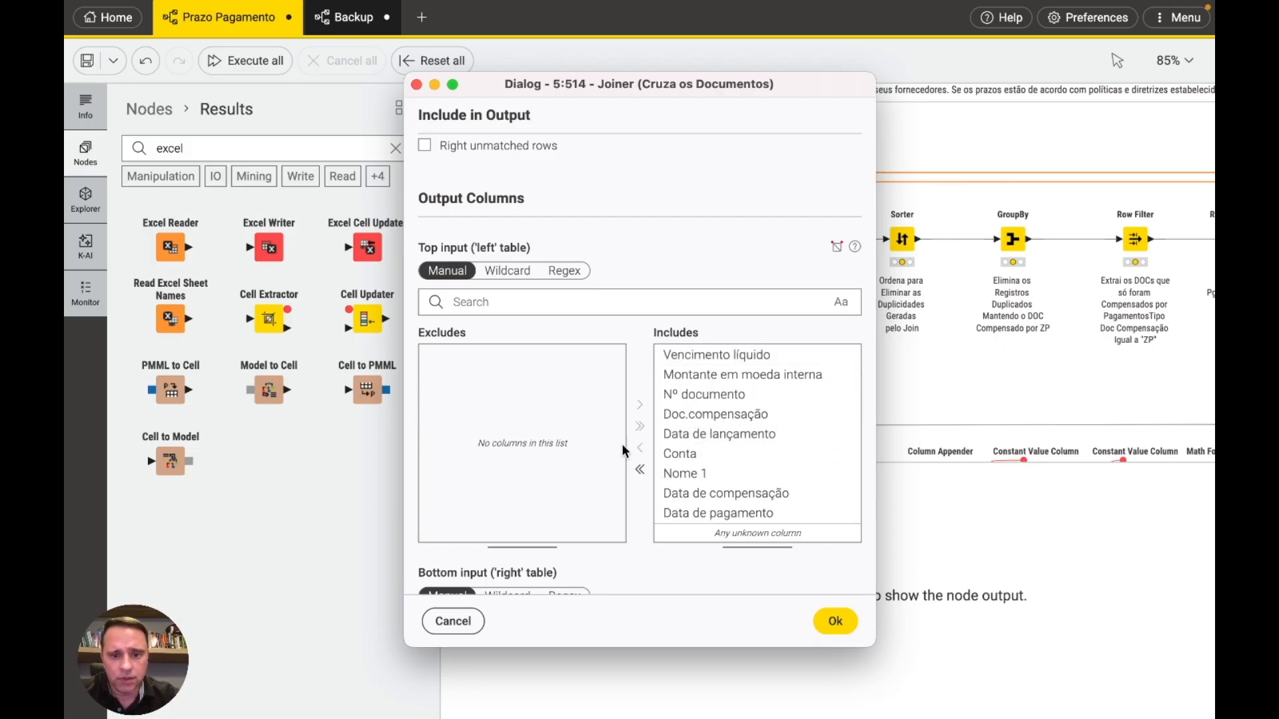
Step: Examine the right table's output column selection, with only Tipo de documento included, against the left table's included columns
{"action": "scroll", "coordinate": [622, 444], "scroll_direction": "down", "scroll_amount": 4}
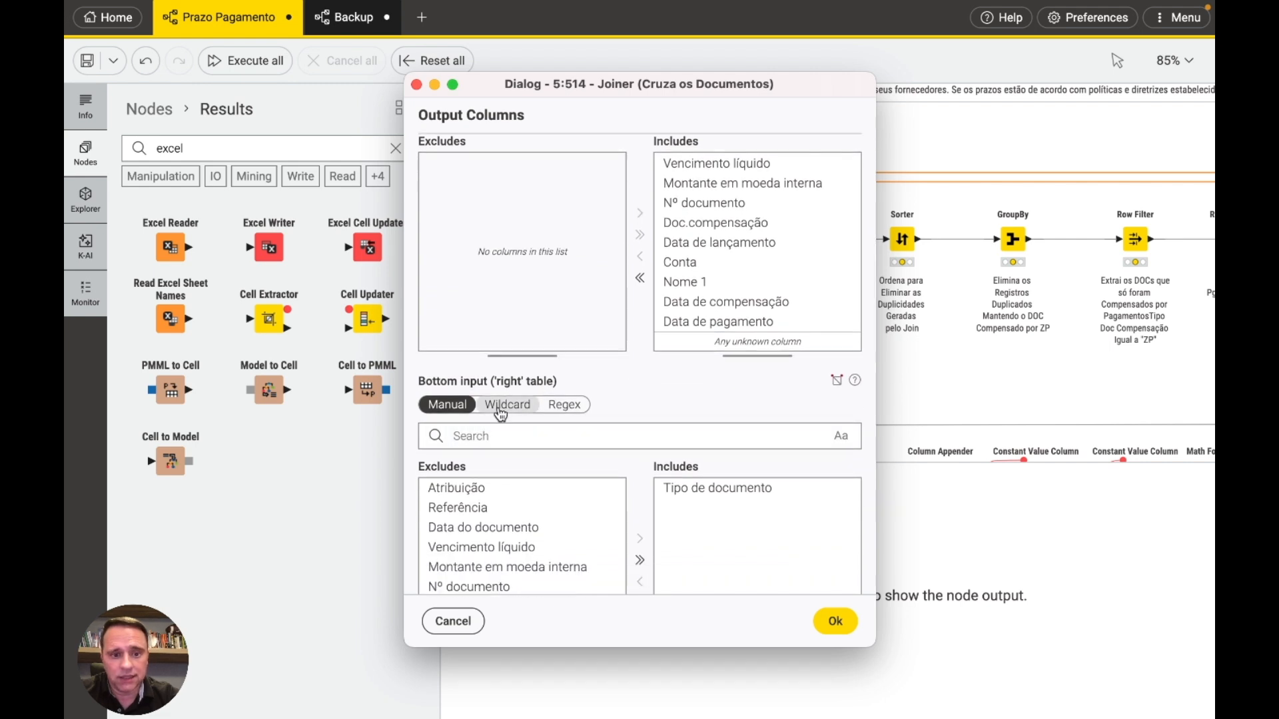
{"action": "scroll", "coordinate": [493, 410], "scroll_direction": "down", "scroll_amount": 2}
{"action": "scroll", "coordinate": [472, 401], "scroll_direction": "down", "scroll_amount": 1}
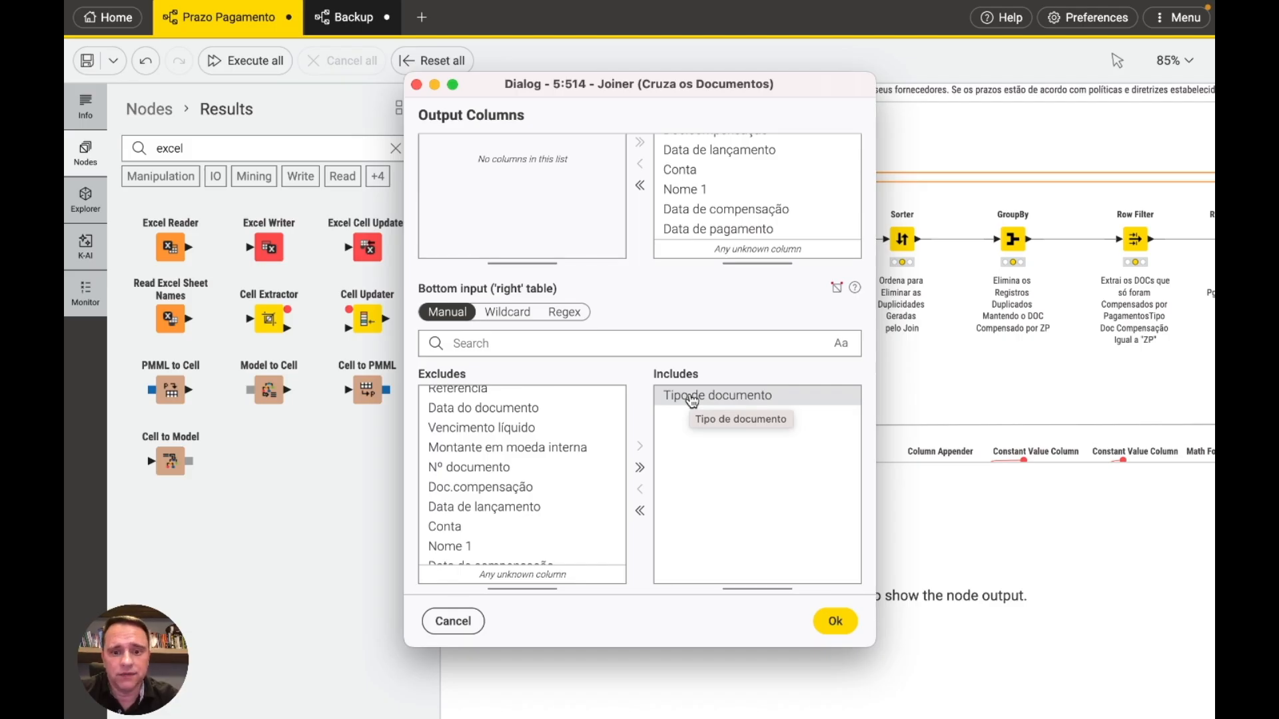
{"action": "scroll", "coordinate": [691, 399], "scroll_direction": "down", "scroll_amount": 5}
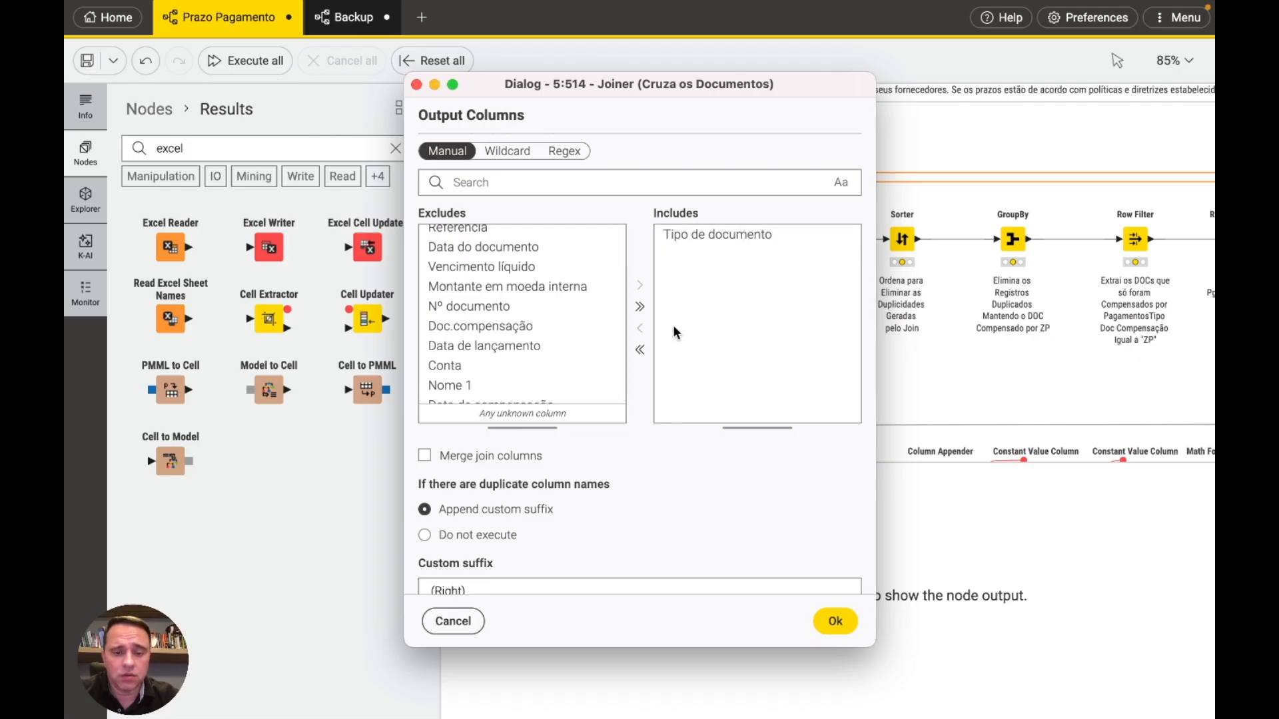
{"action": "scroll", "coordinate": [672, 325], "scroll_direction": "up", "scroll_amount": 3}
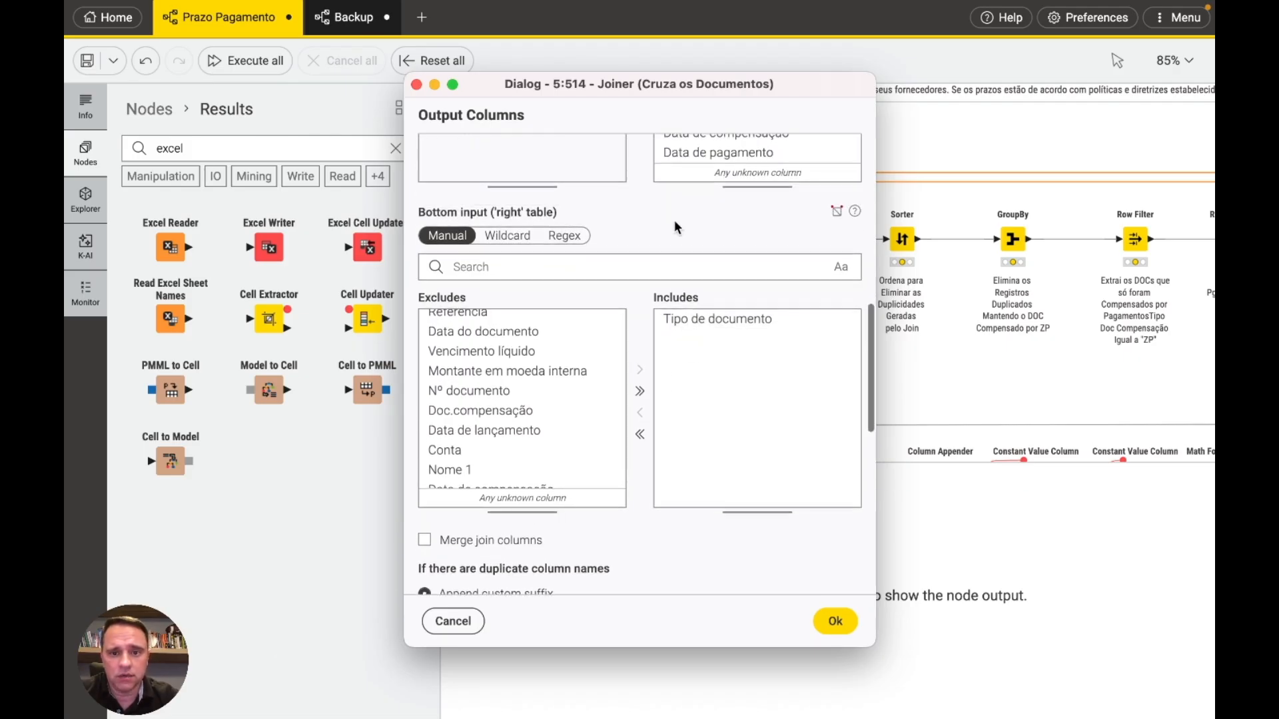
{"action": "scroll", "coordinate": [674, 220], "scroll_direction": "up", "scroll_amount": 5}
{"action": "scroll", "coordinate": [676, 227], "scroll_direction": "up", "scroll_amount": 5}
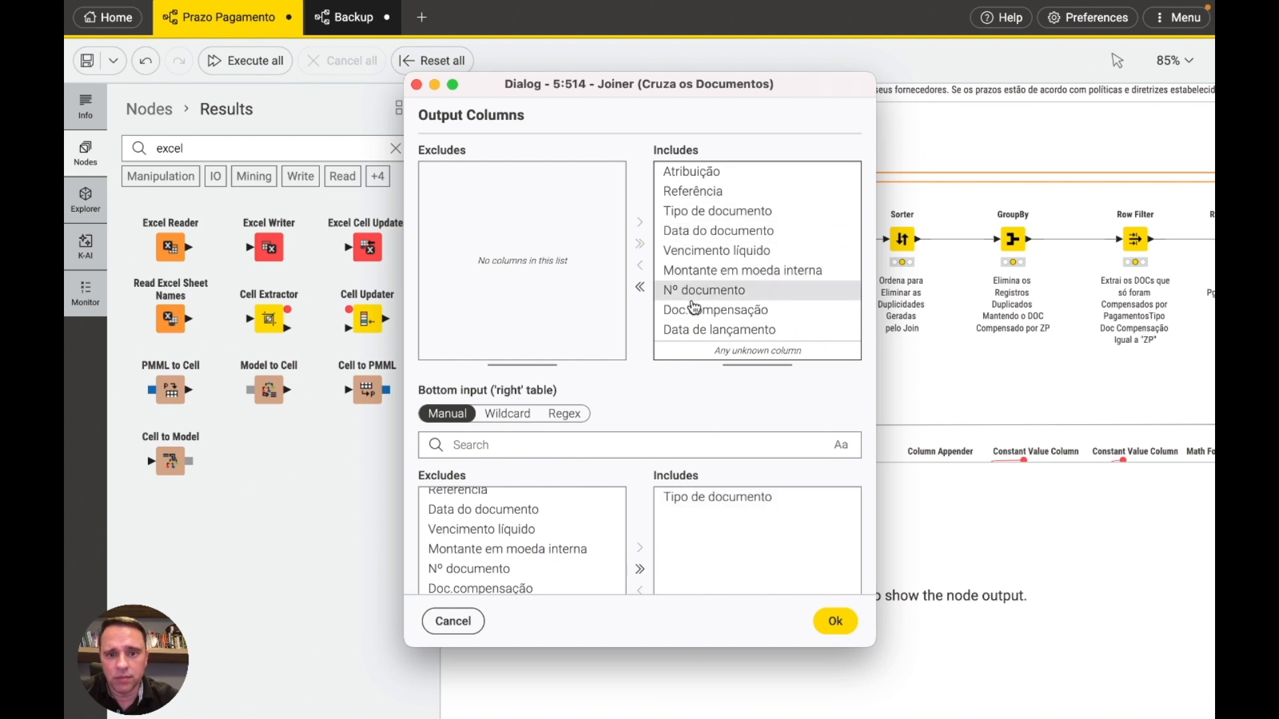
Step: Examine the Joiner's duplicate-column custom suffix and its output row settings for splitting the join result and building RowIDs
{"action": "scroll", "coordinate": [699, 498], "scroll_direction": "down", "scroll_amount": 5}
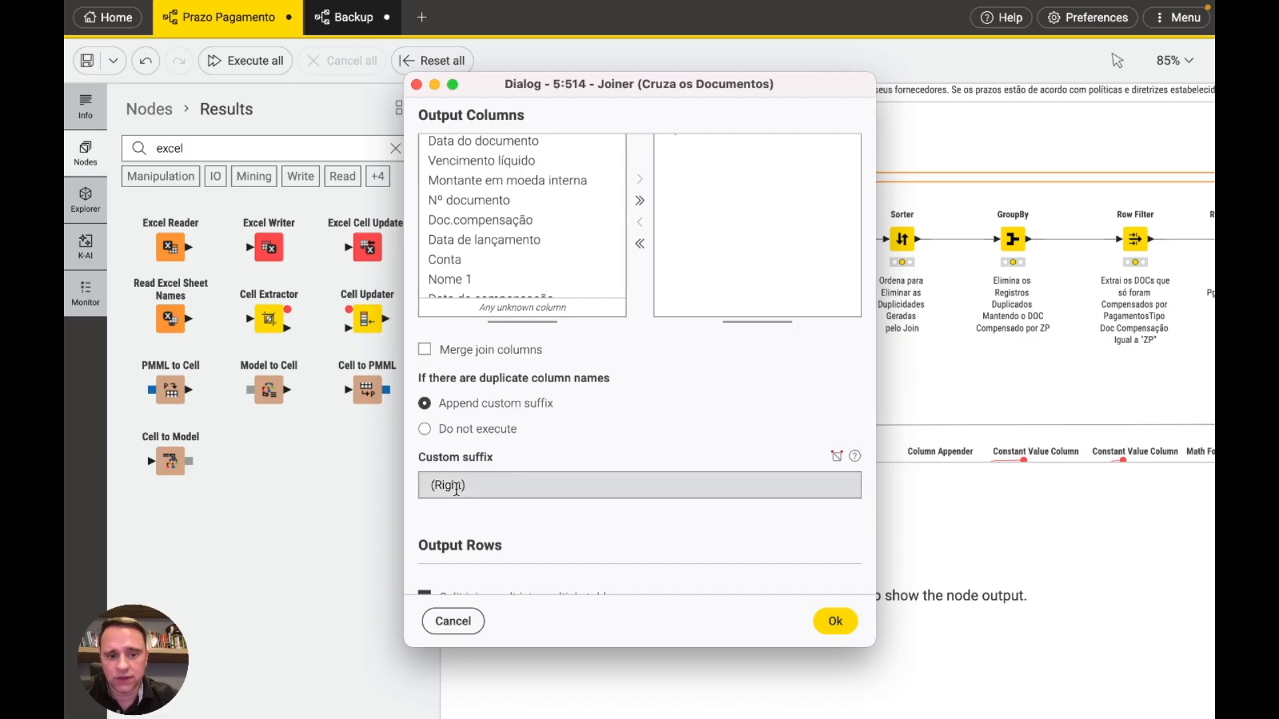
{"action": "left_click", "coordinate": [488, 484]}
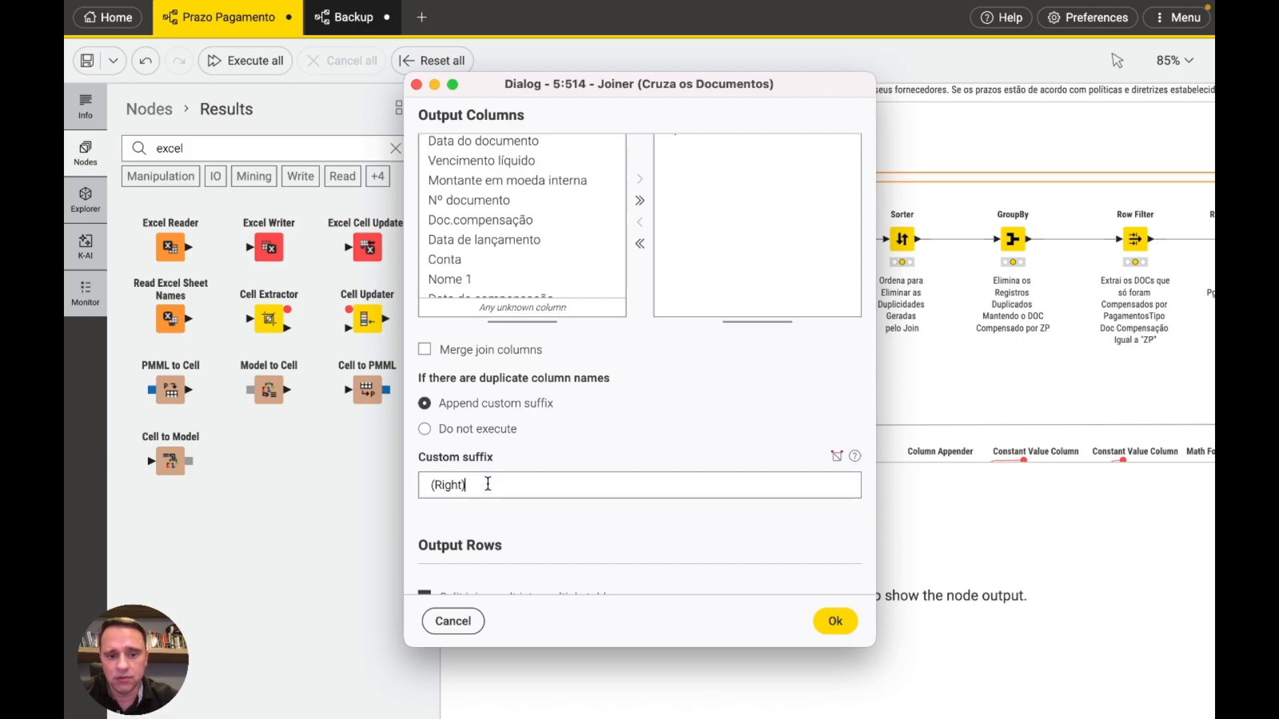
{"action": "scroll", "coordinate": [611, 397], "scroll_direction": "up", "scroll_amount": 3}
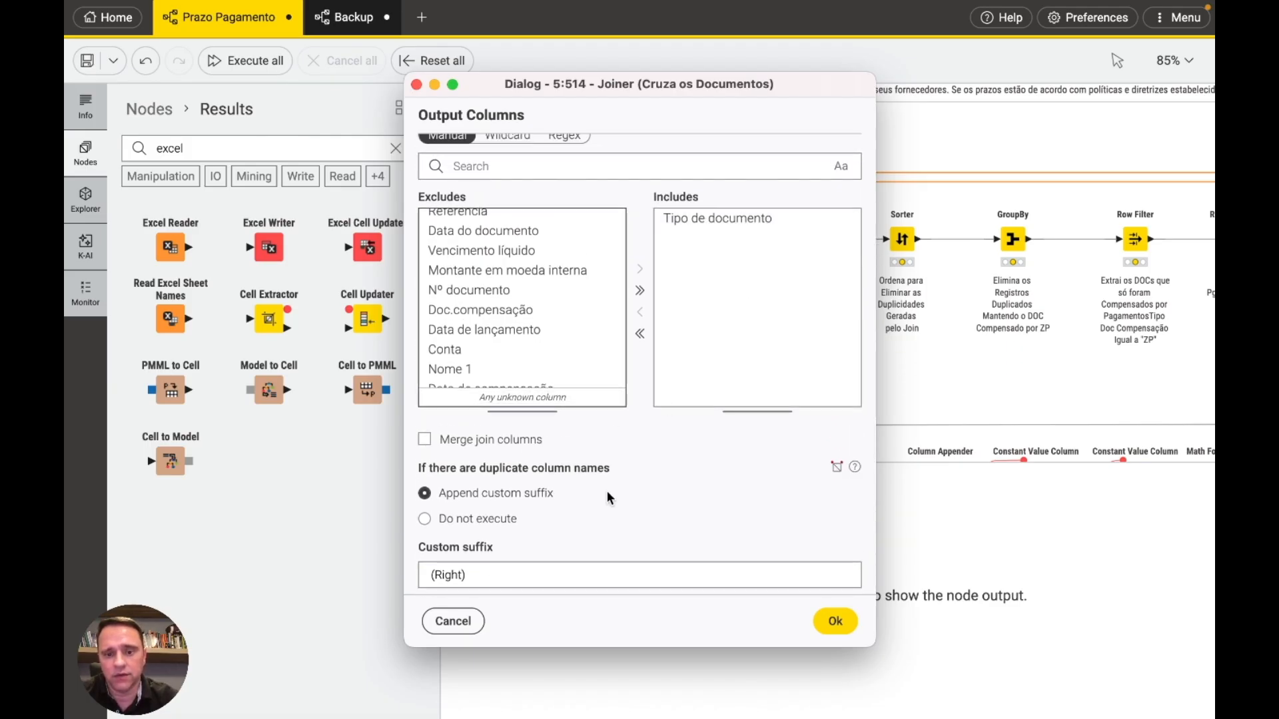
{"action": "scroll", "coordinate": [608, 496], "scroll_direction": "down", "scroll_amount": 8}
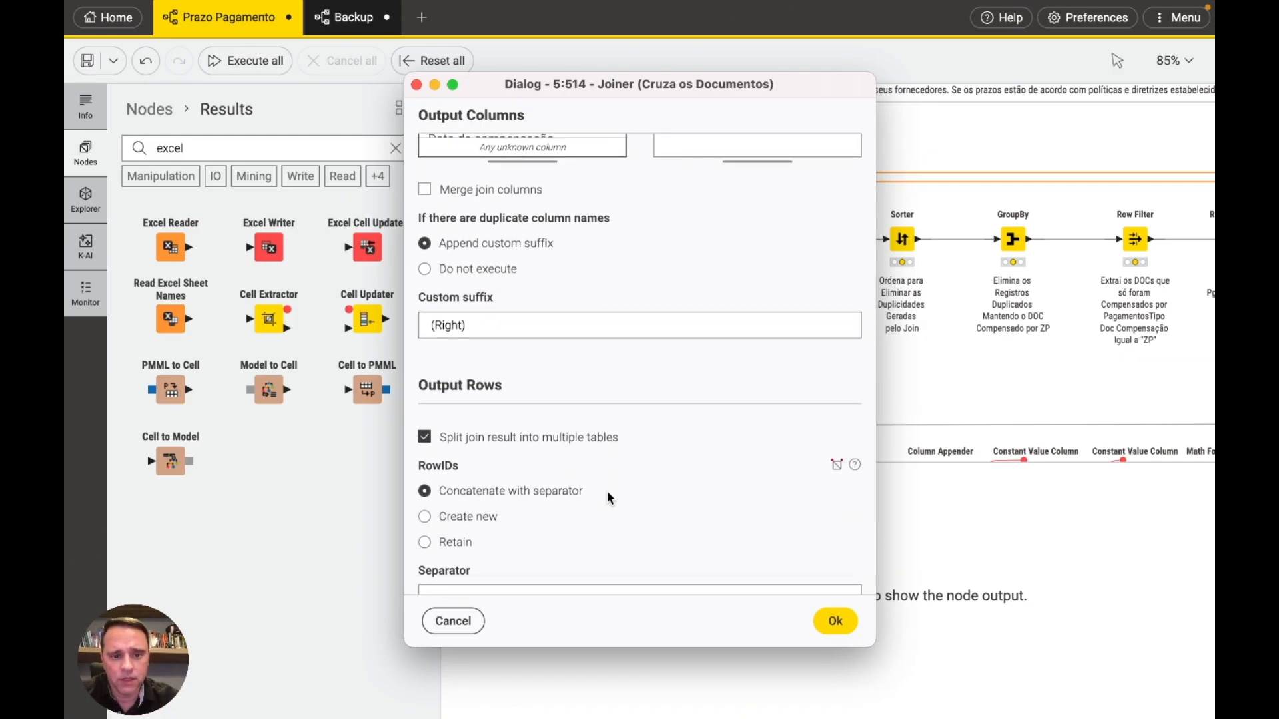
{"action": "scroll", "coordinate": [606, 490], "scroll_direction": "down", "scroll_amount": 1}
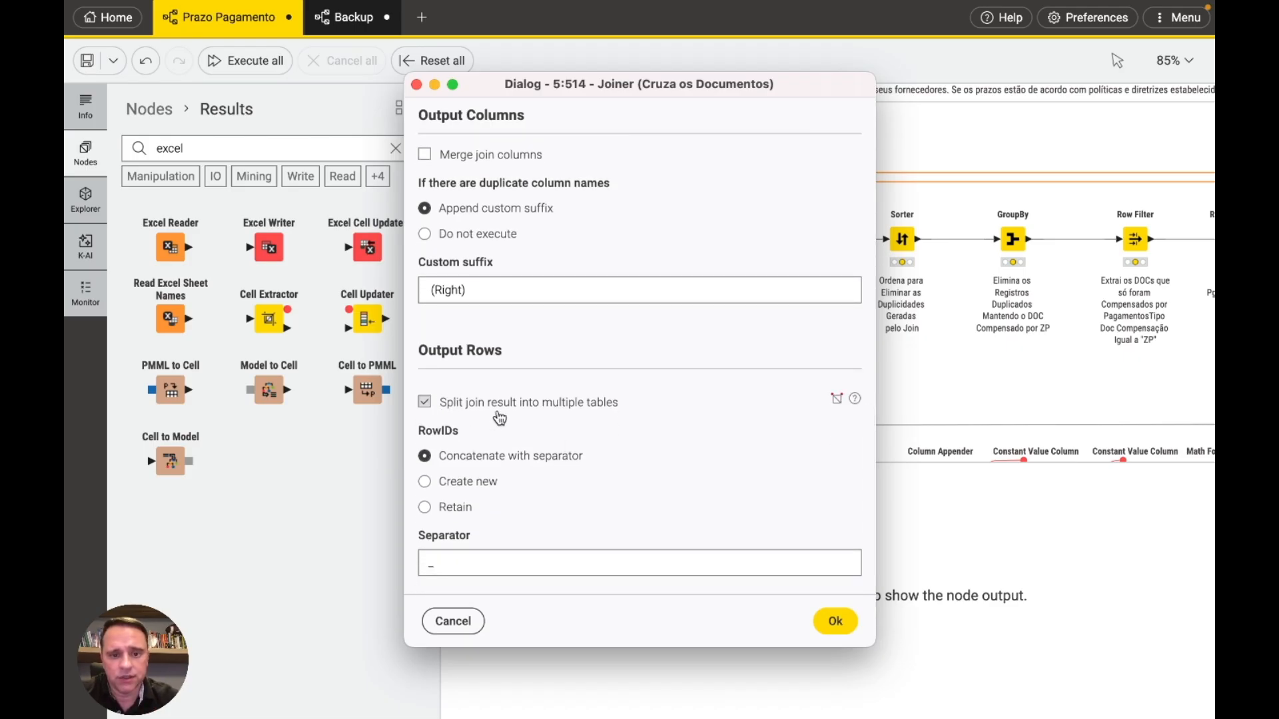
Step: Switch the Left unmatched rows output on and off again
{"action": "scroll", "coordinate": [499, 417], "scroll_direction": "up", "scroll_amount": 10}
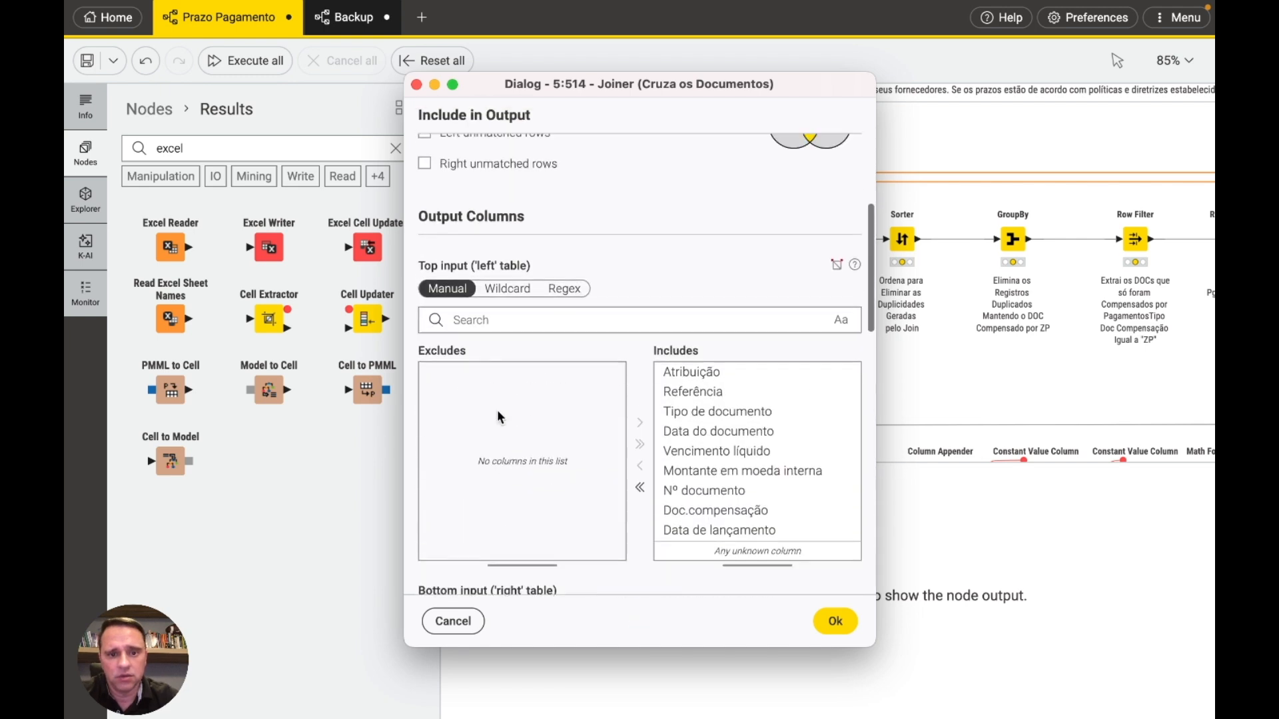
{"action": "scroll", "coordinate": [497, 409], "scroll_direction": "up", "scroll_amount": 3}
{"action": "left_click", "coordinate": [425, 325]}
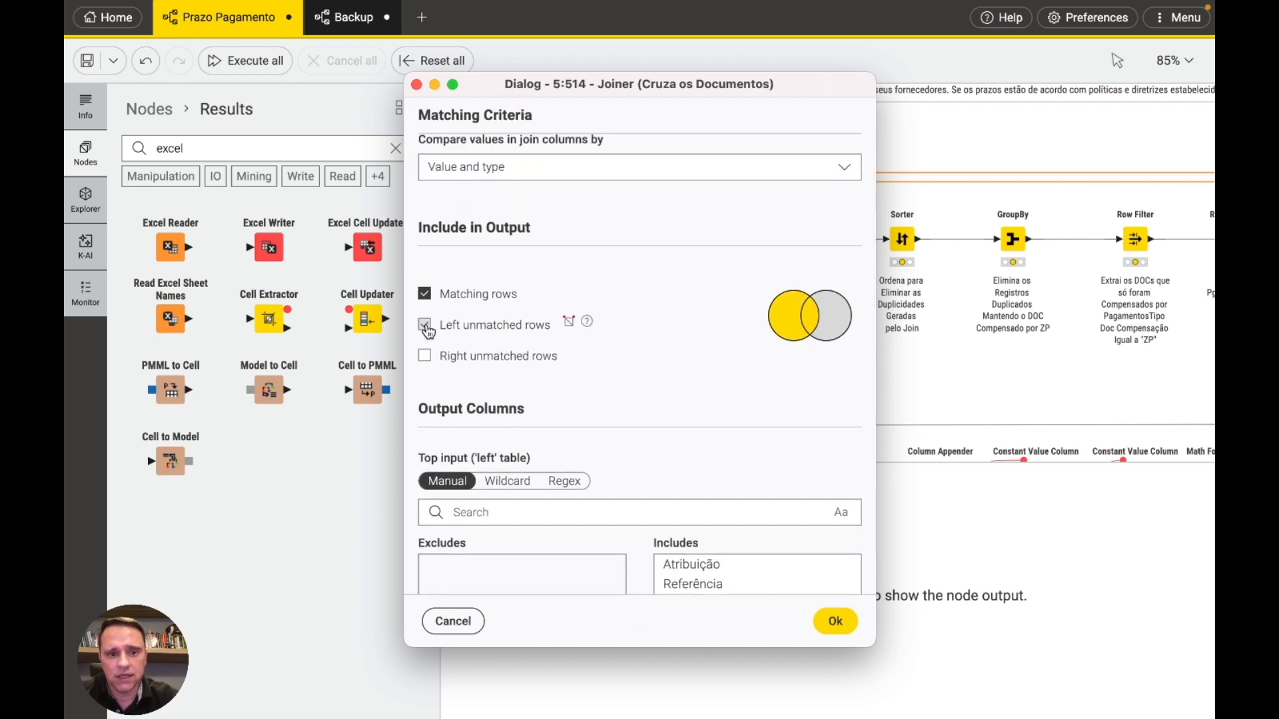
{"action": "left_click", "coordinate": [426, 326]}
{"action": "scroll", "coordinate": [486, 370], "scroll_direction": "down", "scroll_amount": 10}
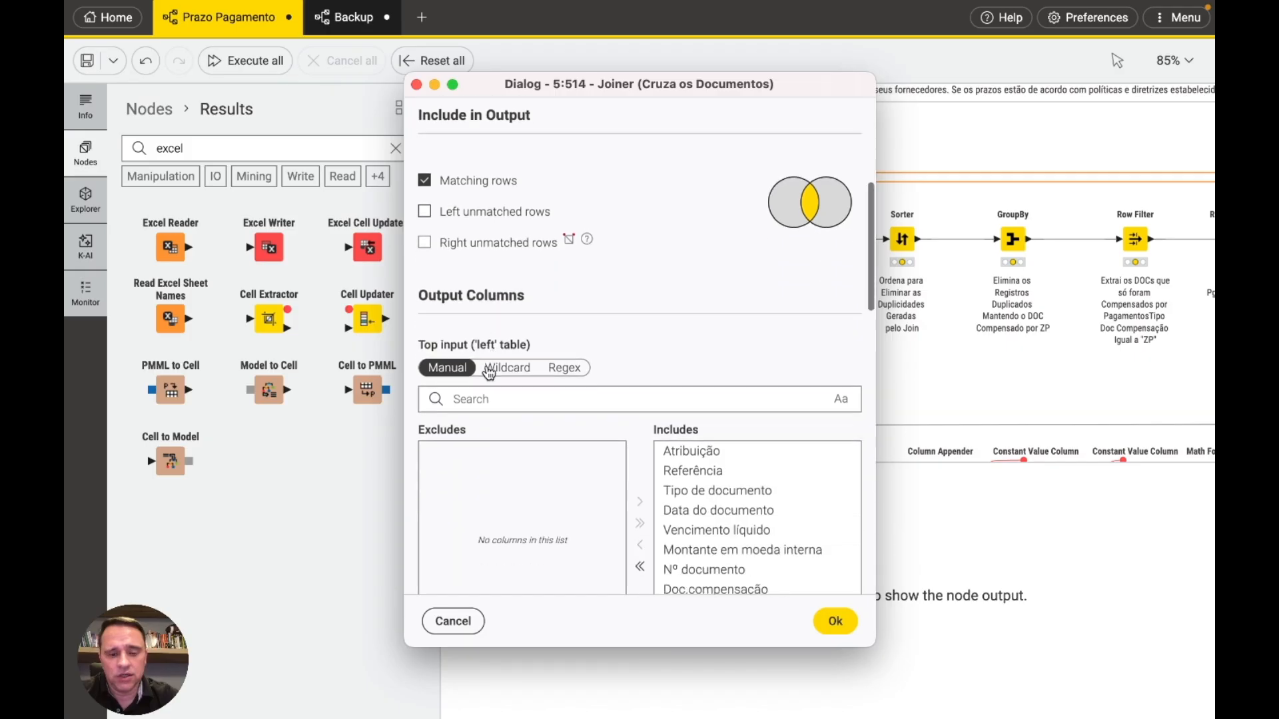
{"action": "scroll", "coordinate": [486, 365], "scroll_direction": "down", "scroll_amount": 5}
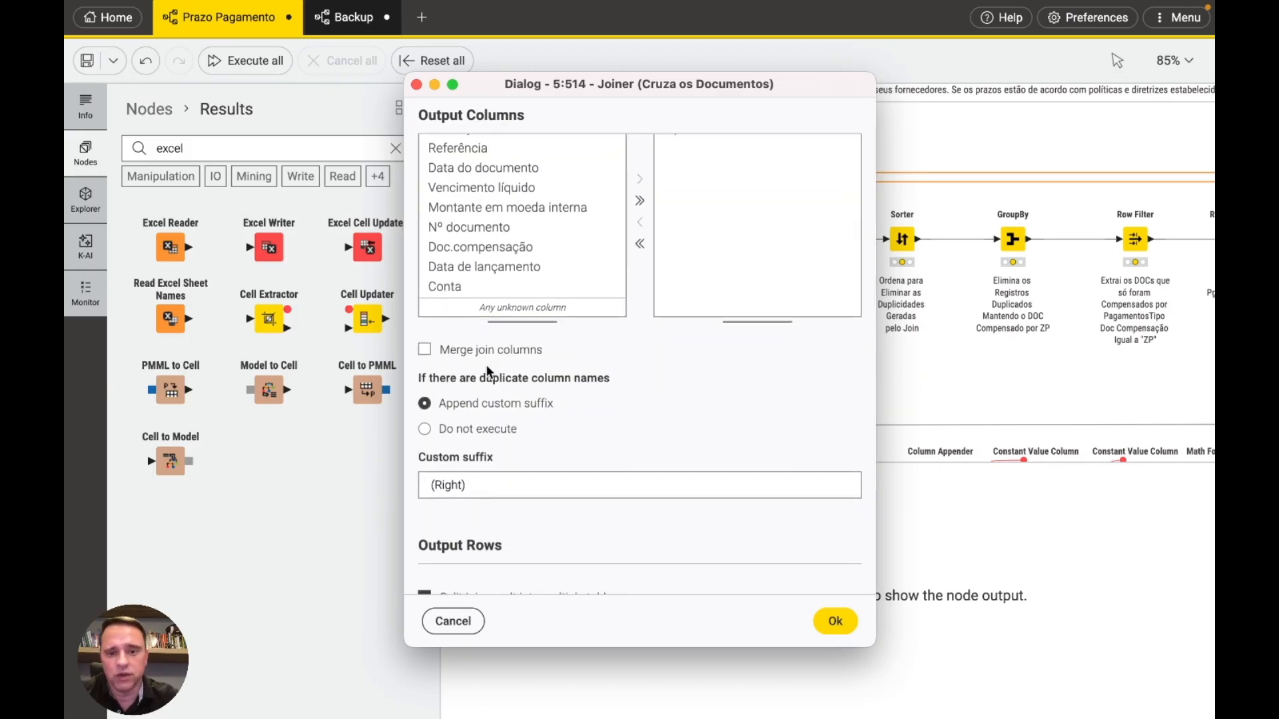
Step: Move the Joiner dialog aside to examine the node's output ports, and move it back over the workflow
{"action": "left_click_drag", "start_coordinate": [510, 78], "coordinate": [545, 363]}
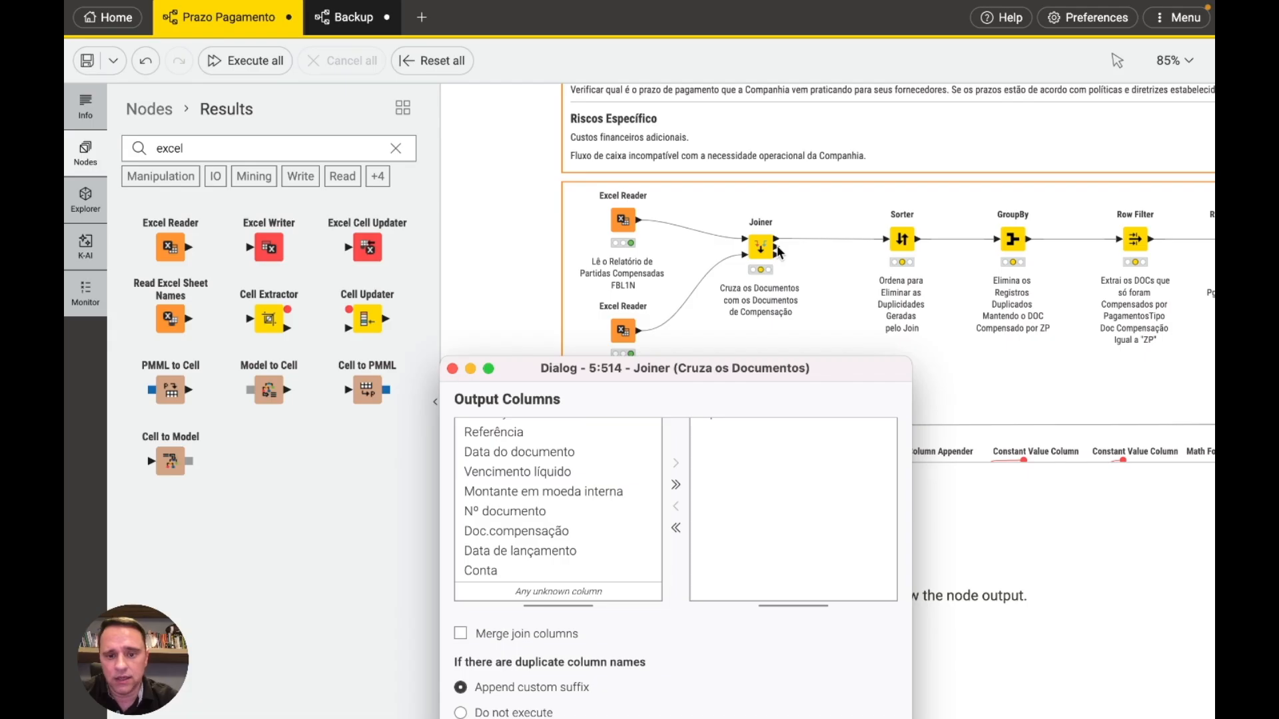
{"action": "left_click_drag", "start_coordinate": [687, 374], "coordinate": [687, 343]}
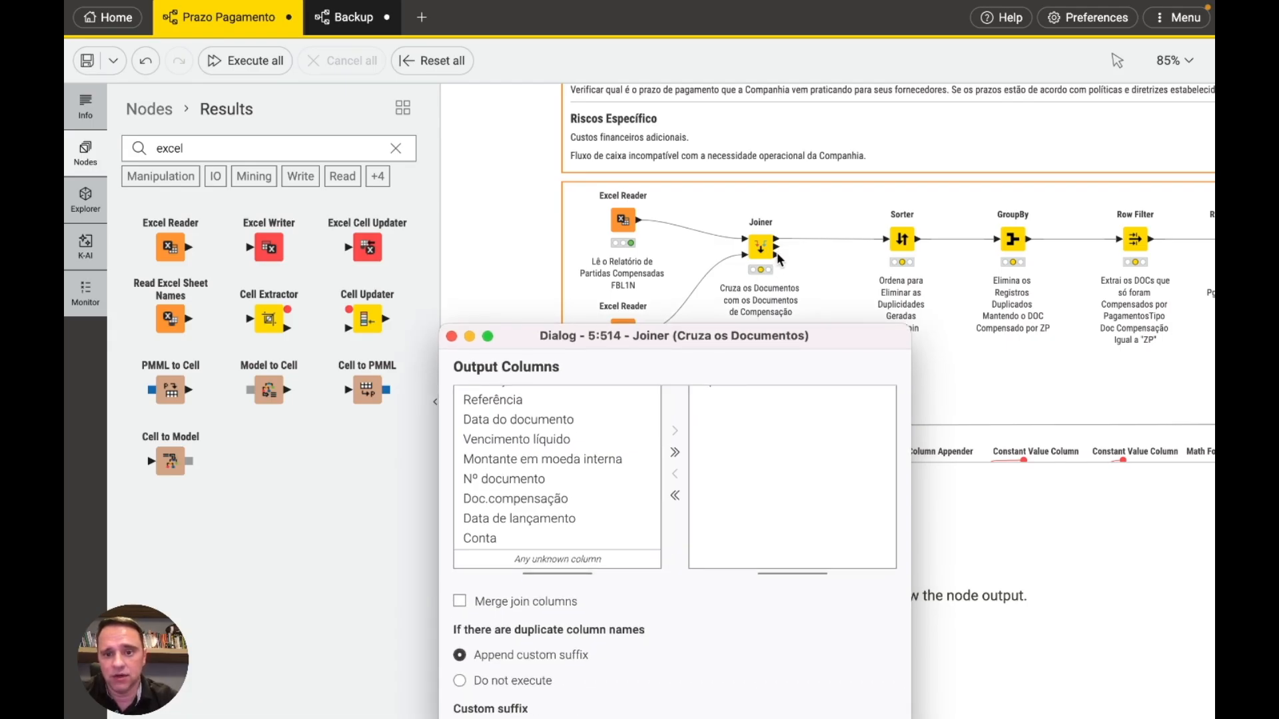
{"action": "left_click_drag", "start_coordinate": [763, 337], "coordinate": [730, 379]}
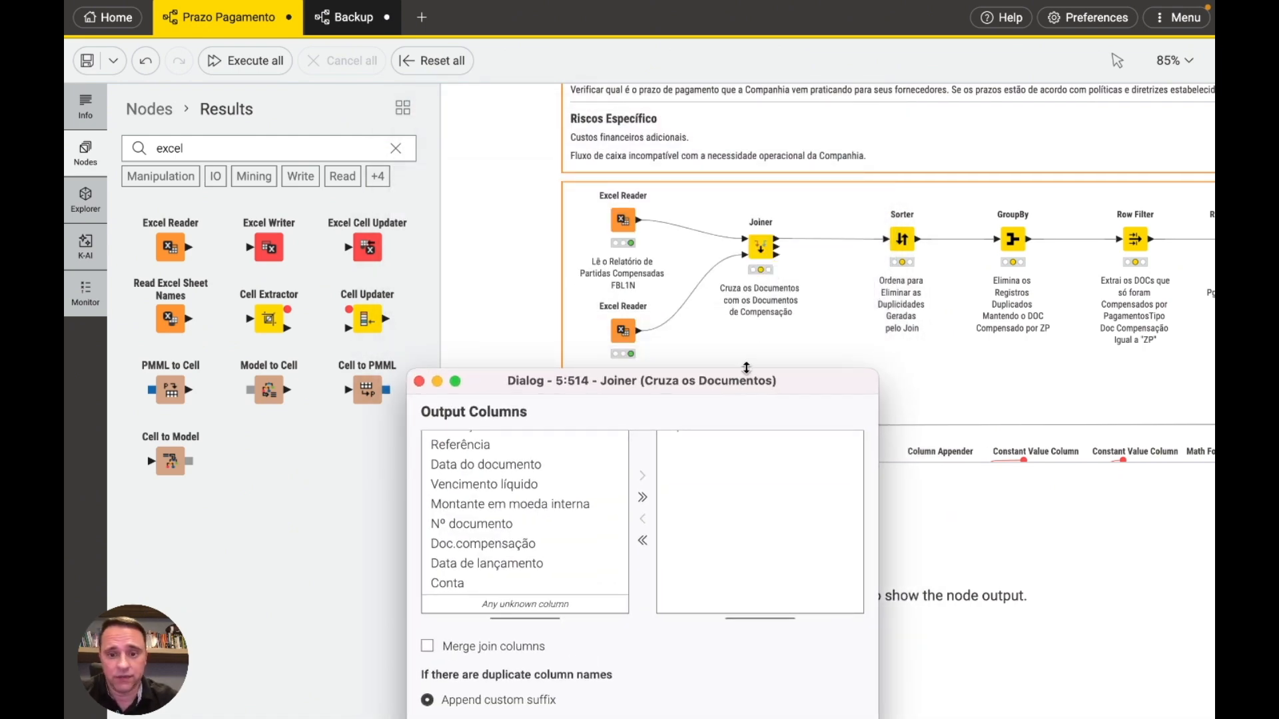
{"action": "left_click_drag", "start_coordinate": [741, 375], "coordinate": [745, 110]}
Step: Include the left unmatched rows in the Joiner's output alongside the matching rows
{"action": "scroll", "coordinate": [730, 376], "scroll_direction": "down", "scroll_amount": 5}
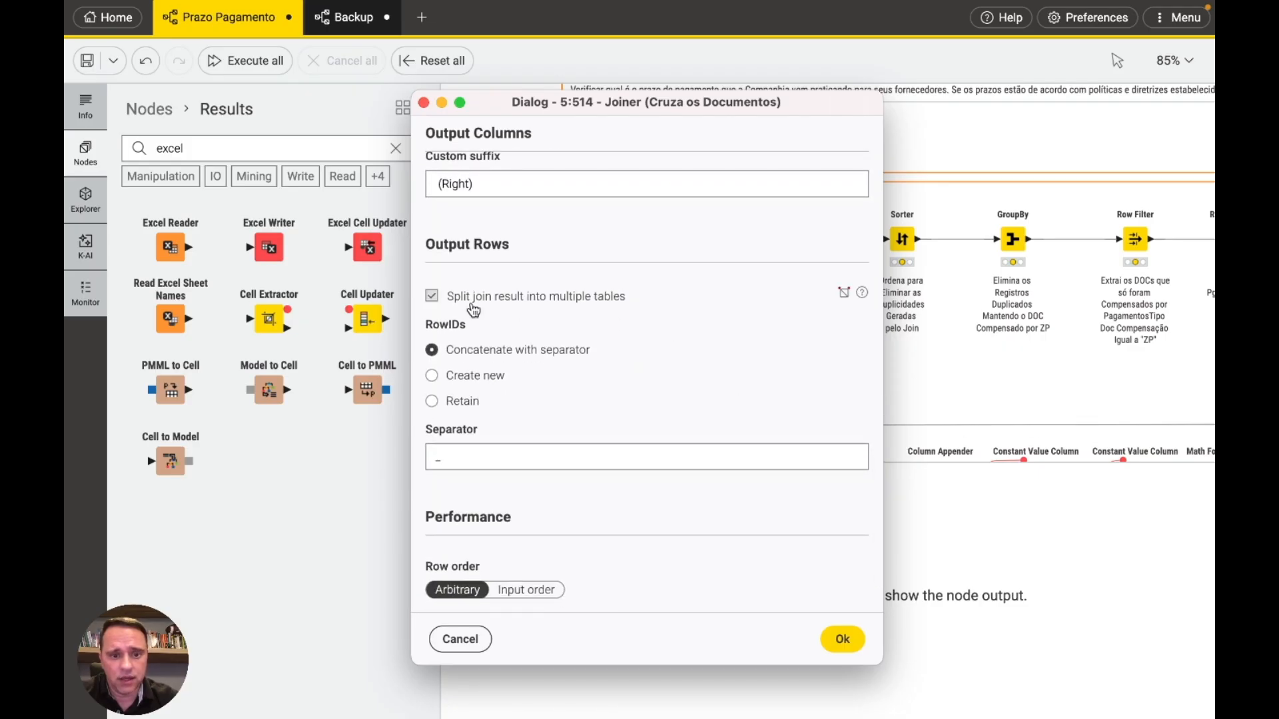
{"action": "left_click", "coordinate": [432, 297]}
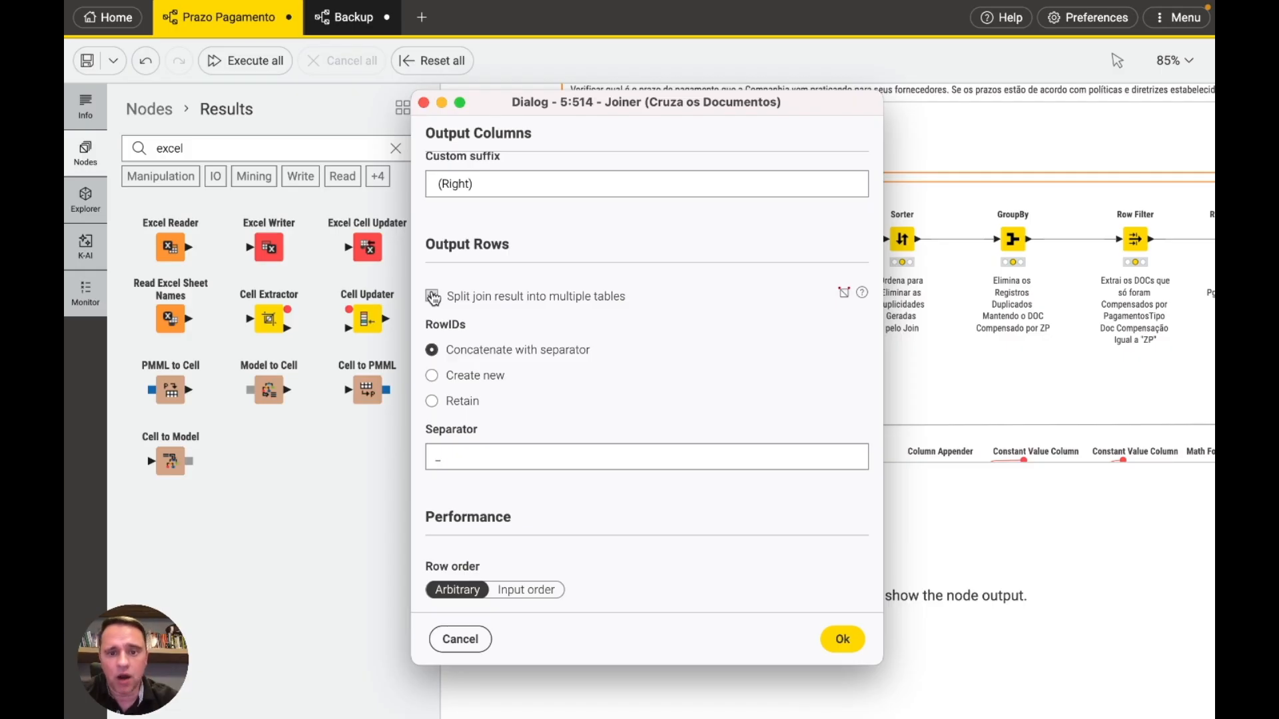
{"action": "scroll", "coordinate": [433, 297], "scroll_direction": "up", "scroll_amount": 10}
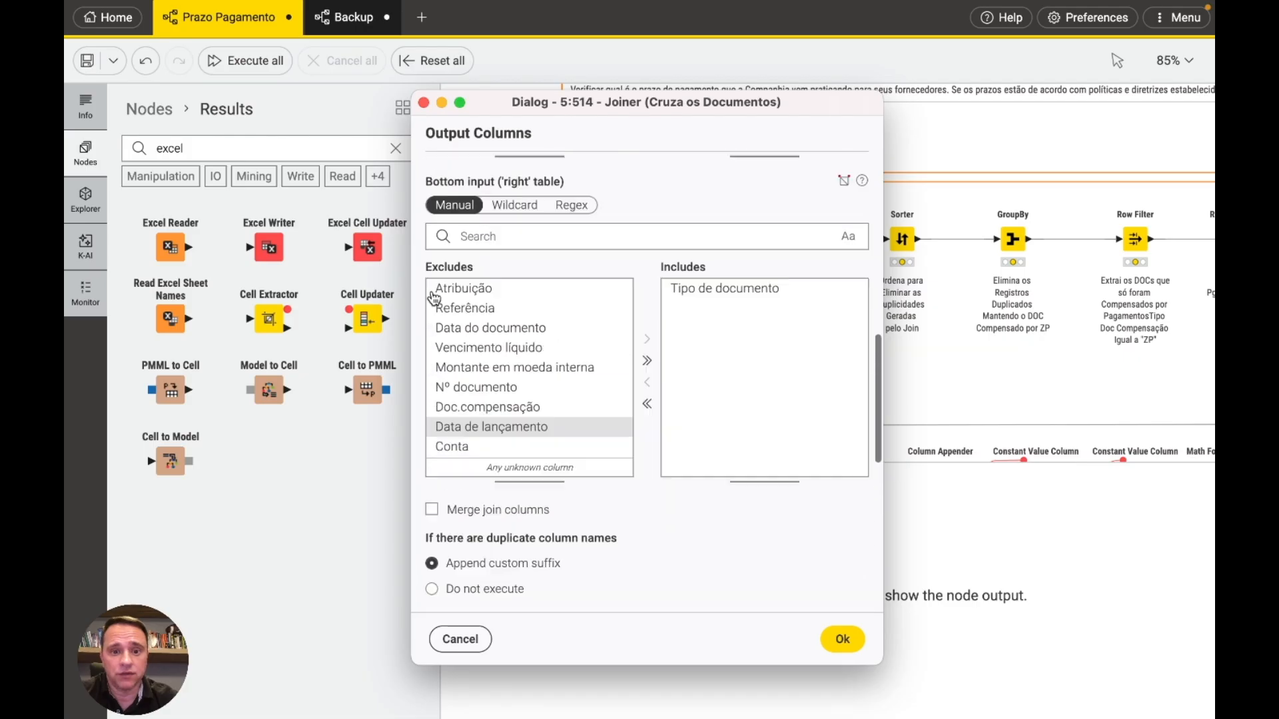
{"action": "scroll", "coordinate": [433, 300], "scroll_direction": "up", "scroll_amount": 3}
{"action": "left_click", "coordinate": [432, 379]}
{"action": "scroll", "coordinate": [466, 419], "scroll_direction": "down", "scroll_amount": 3}
{"action": "scroll", "coordinate": [466, 426], "scroll_direction": "down", "scroll_amount": 10}
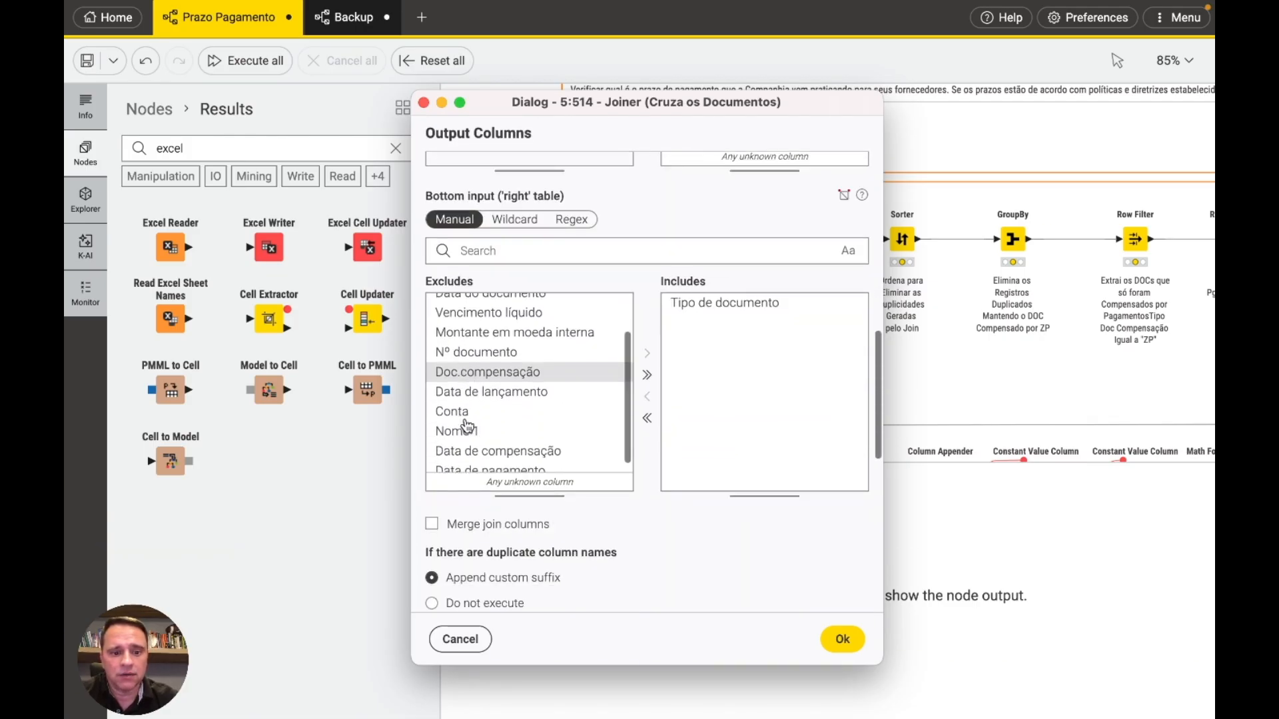
Step: Review the Joiner's settings for right-table columns, the split join result, row order and temporary files, and its matching criteria
{"action": "scroll", "coordinate": [462, 464], "scroll_direction": "down", "scroll_amount": 3}
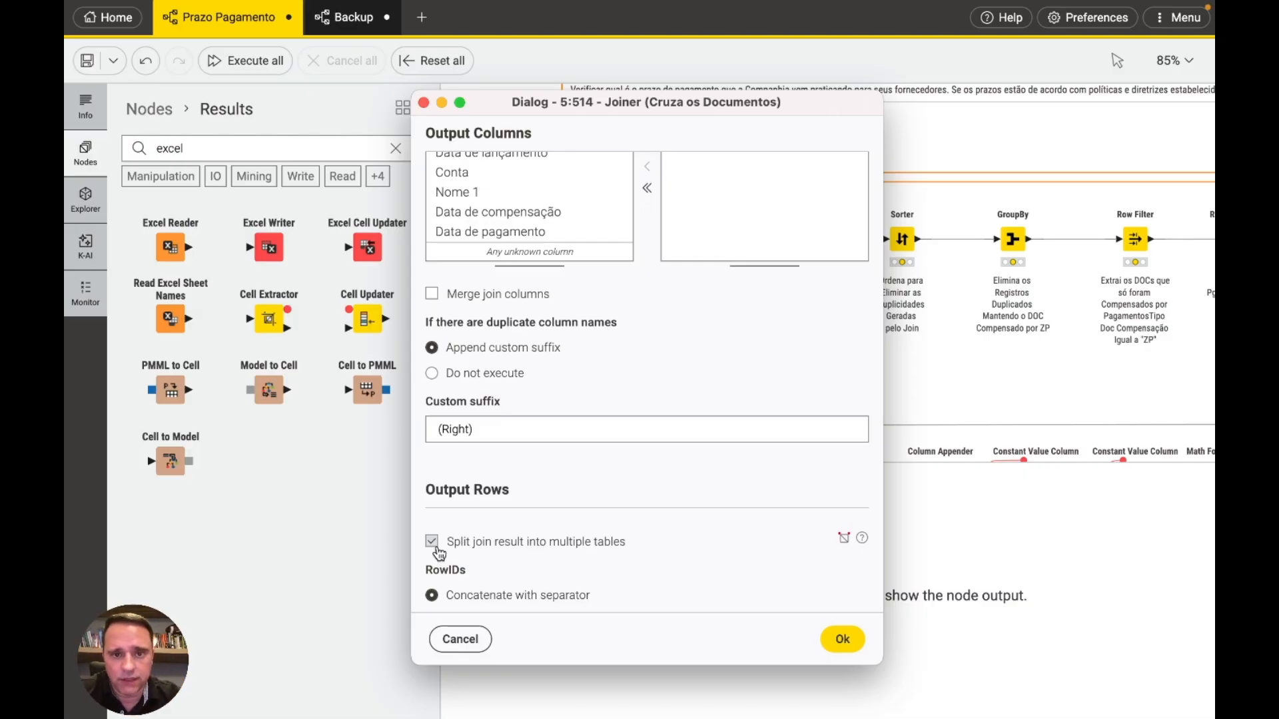
{"action": "scroll", "coordinate": [511, 501], "scroll_direction": "up", "scroll_amount": 3}
{"action": "scroll", "coordinate": [514, 508], "scroll_direction": "up", "scroll_amount": 1}
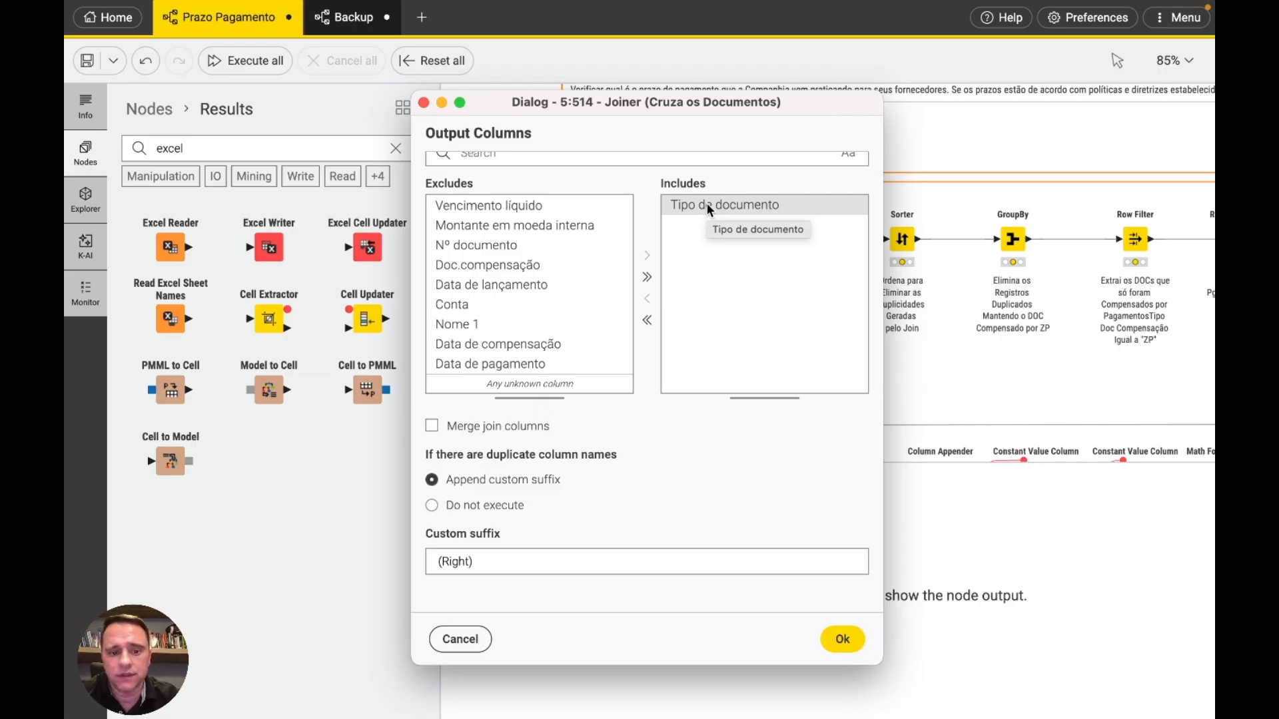
{"action": "scroll", "coordinate": [678, 322], "scroll_direction": "down", "scroll_amount": 5}
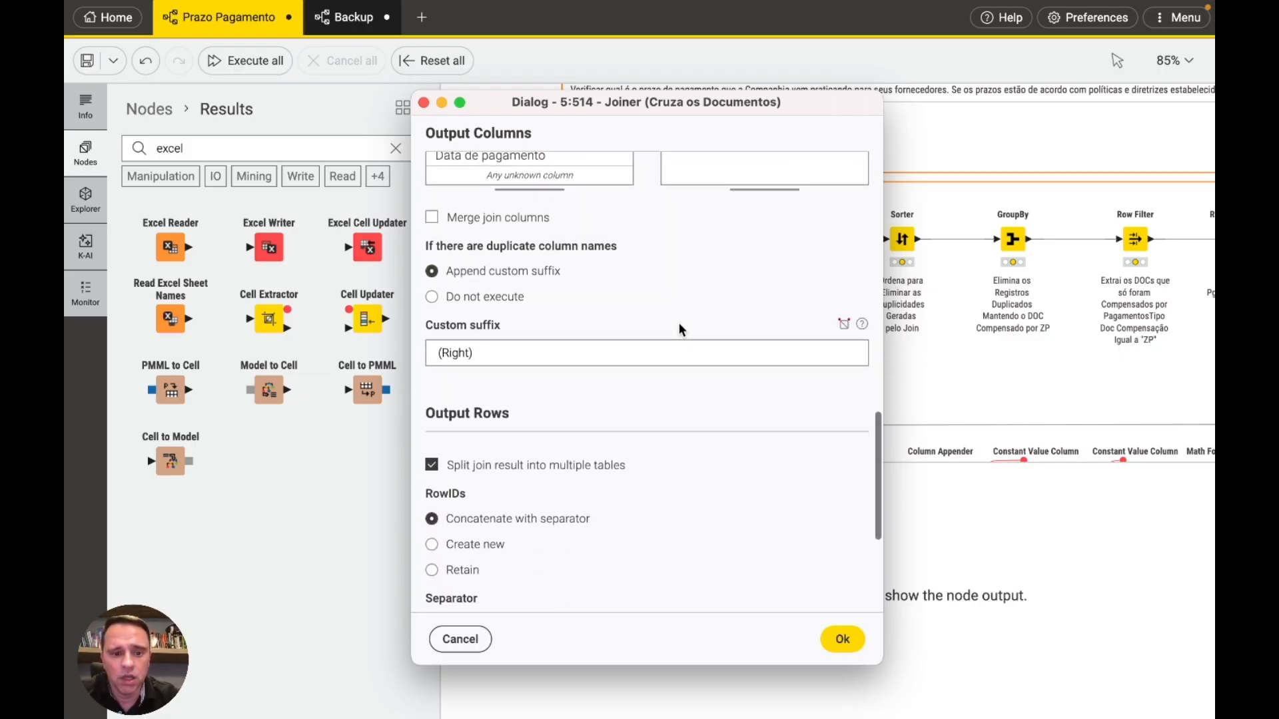
{"action": "scroll", "coordinate": [678, 323], "scroll_direction": "down", "scroll_amount": 6}
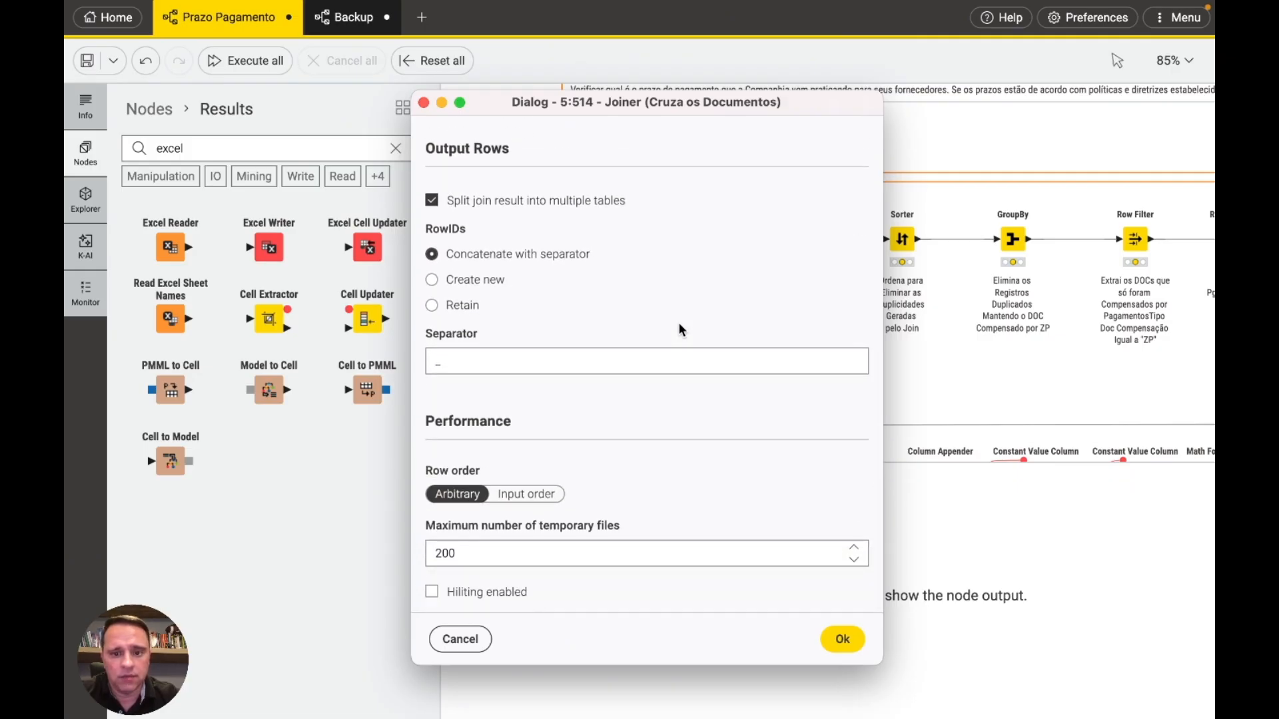
{"action": "scroll", "coordinate": [678, 322], "scroll_direction": "up", "scroll_amount": 10}
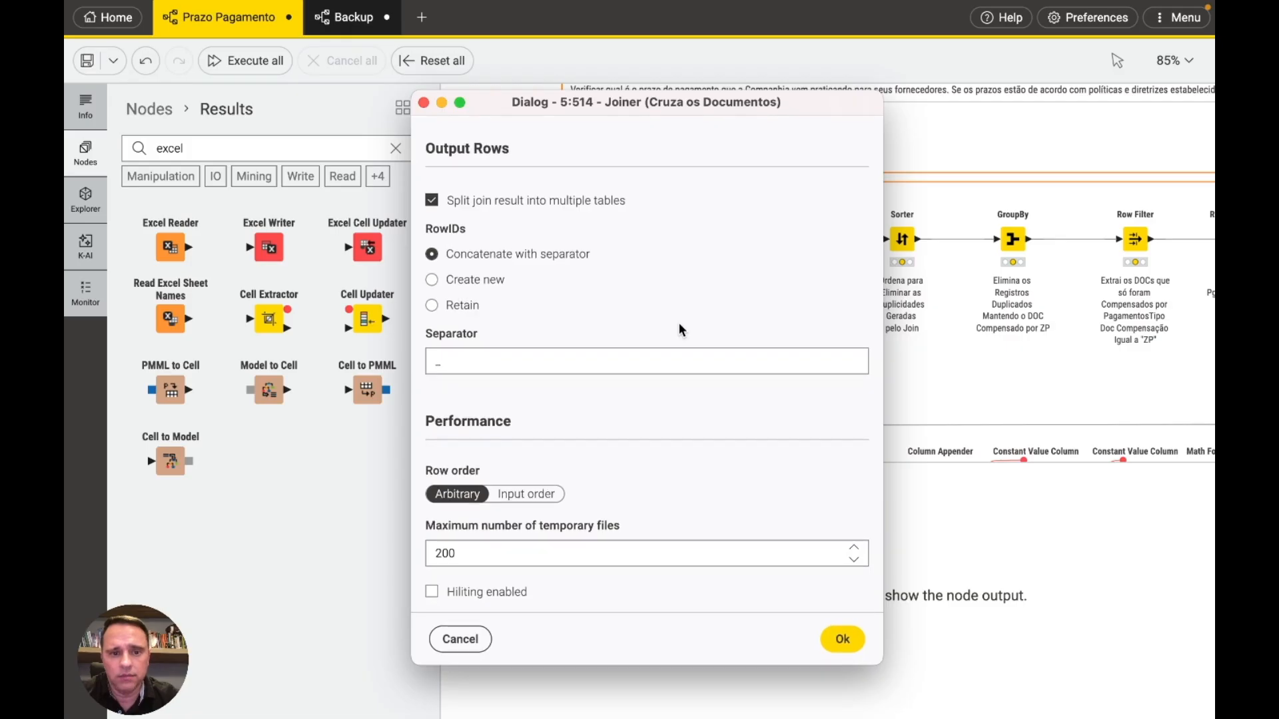
{"action": "scroll", "coordinate": [678, 322], "scroll_direction": "up", "scroll_amount": 8}
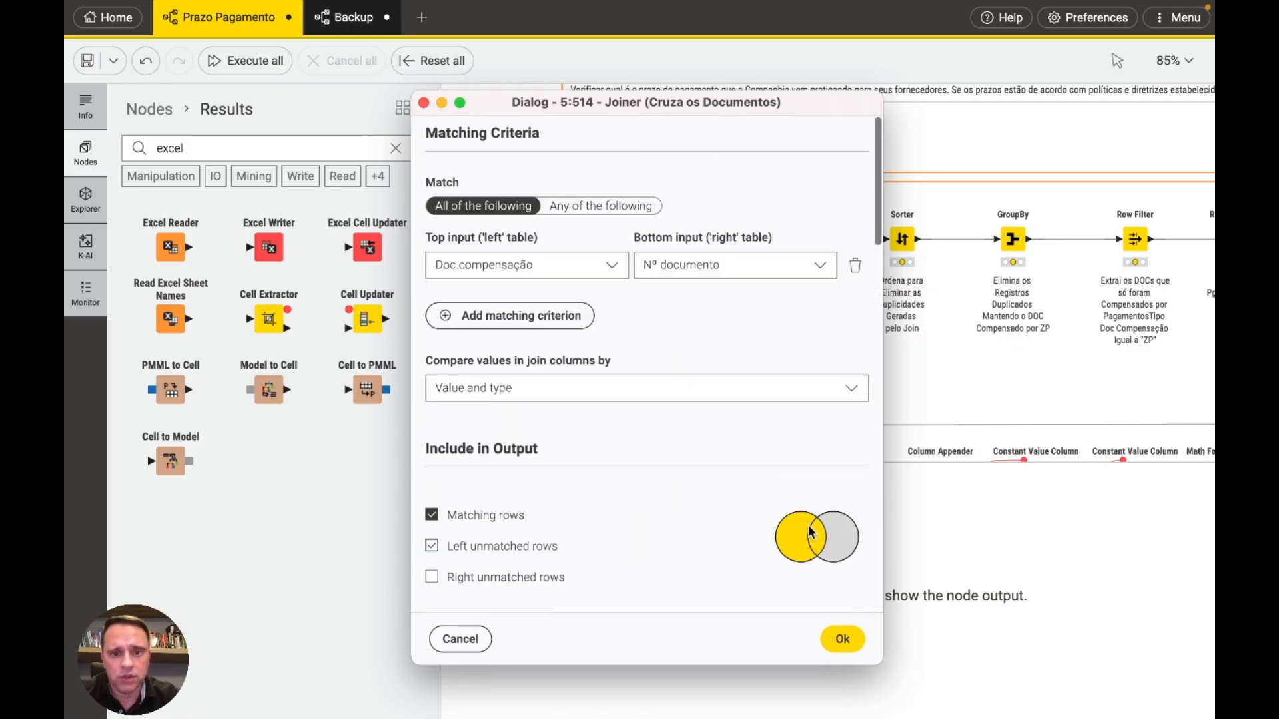
Step: Apply the Joiner configuration, execute the node and open its join result
{"action": "left_click", "coordinate": [842, 640]}
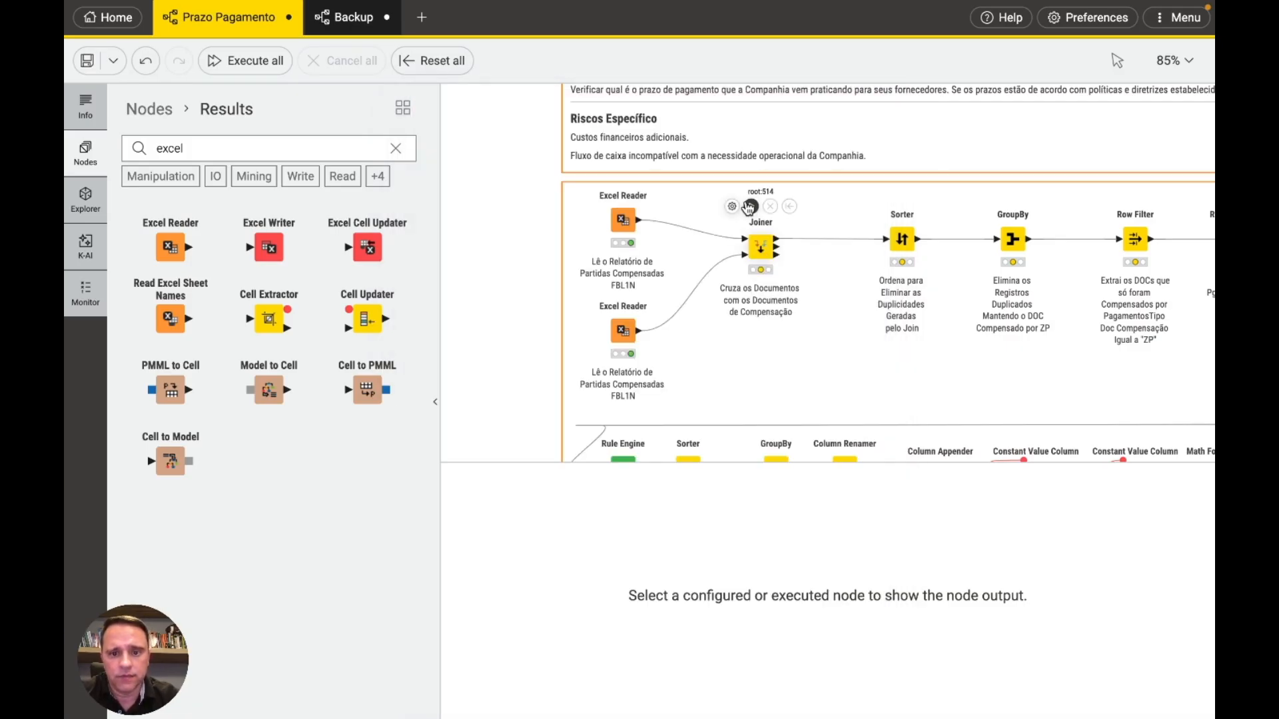
{"action": "left_click", "coordinate": [750, 206]}
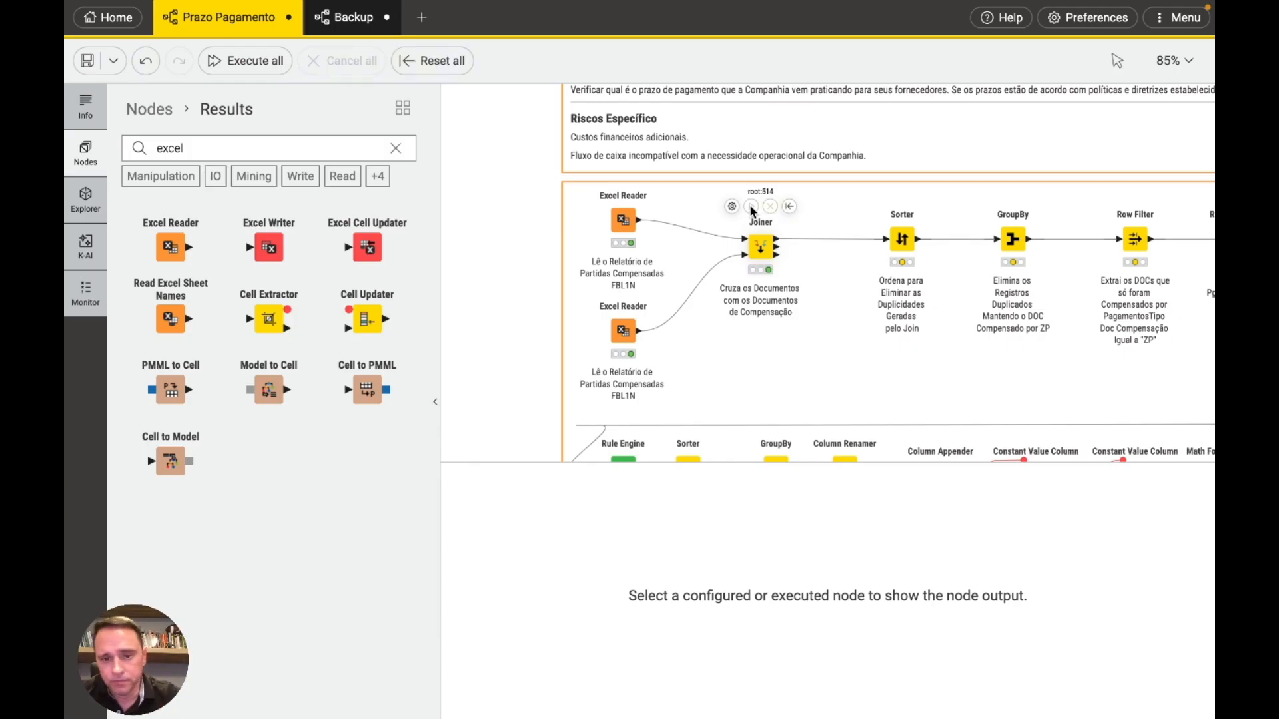
{"action": "left_click", "coordinate": [760, 248]}
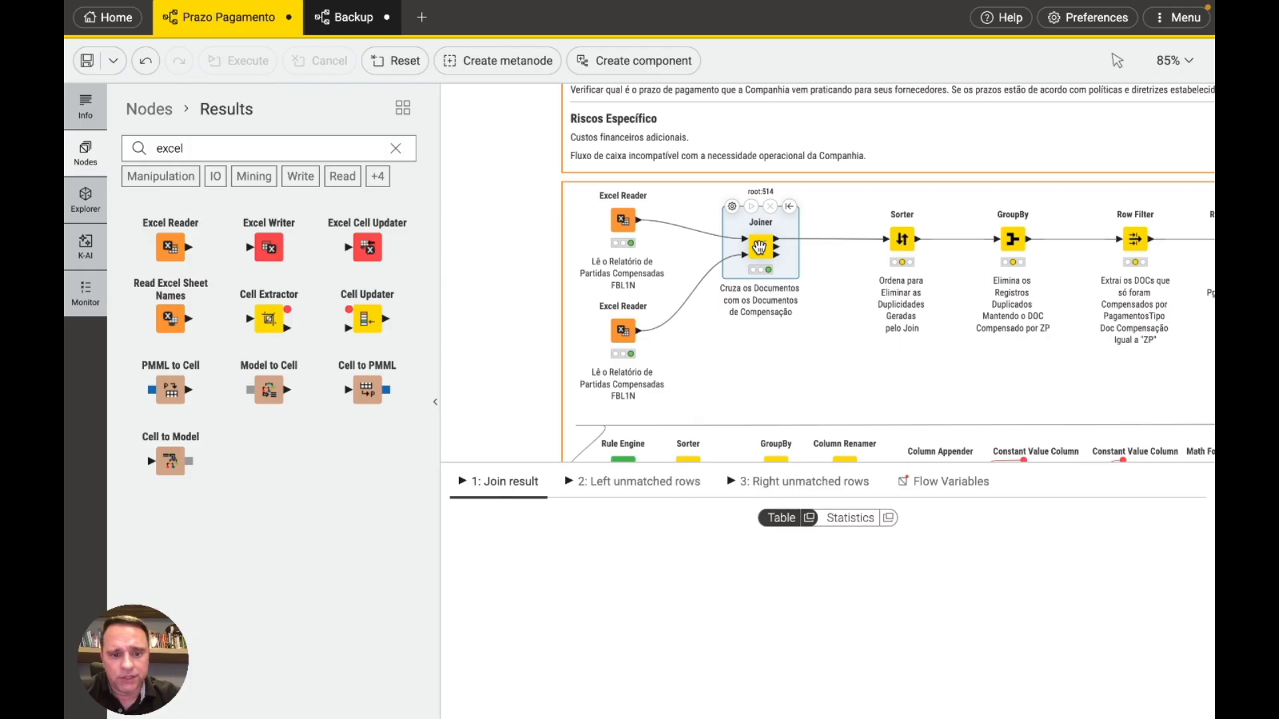
Step: Compare the row counts of the upper Excel Reader's file table and the Joiner's join result
{"action": "left_click", "coordinate": [623, 219]}
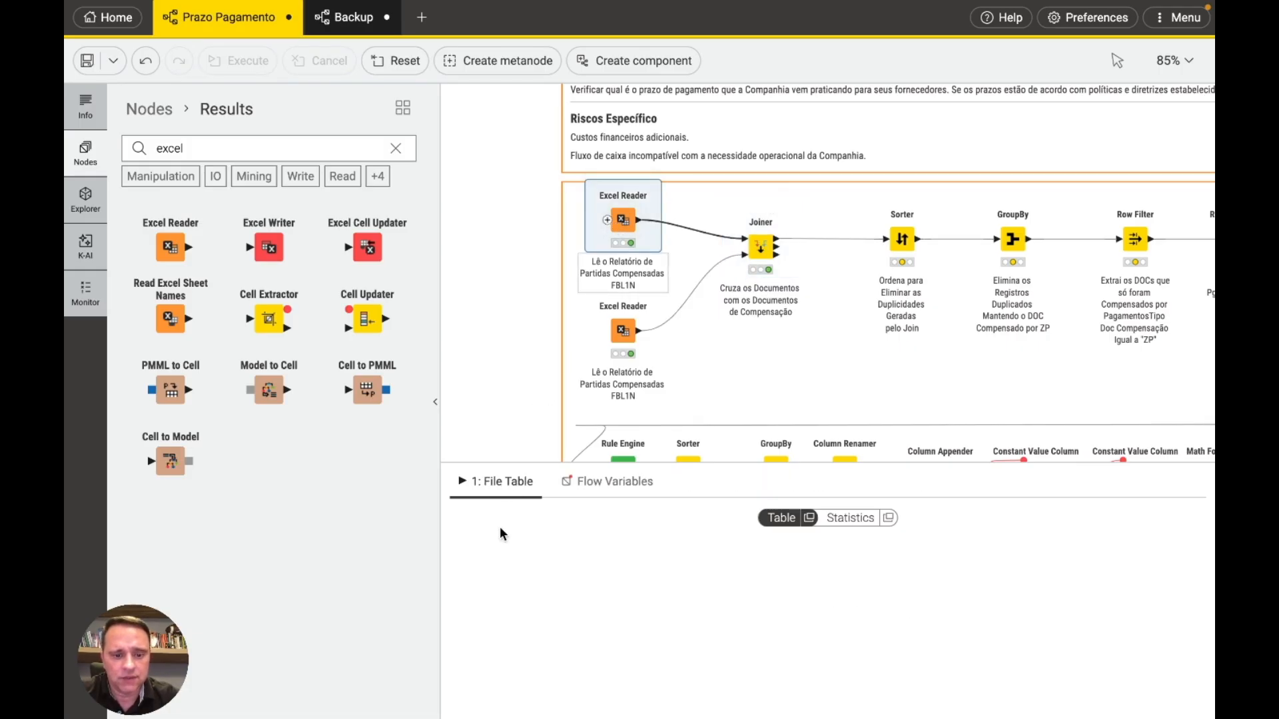
{"action": "mouse_move", "coordinate": [758, 243]}
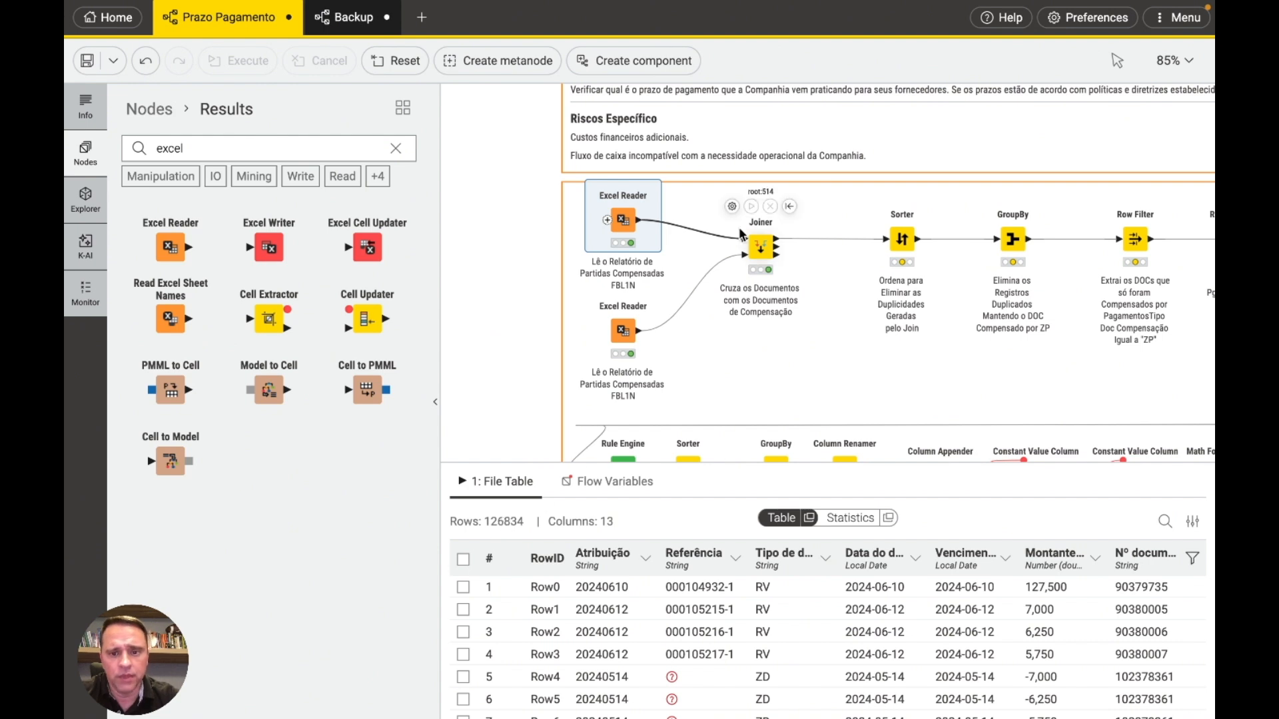
{"action": "left_click", "coordinate": [758, 244]}
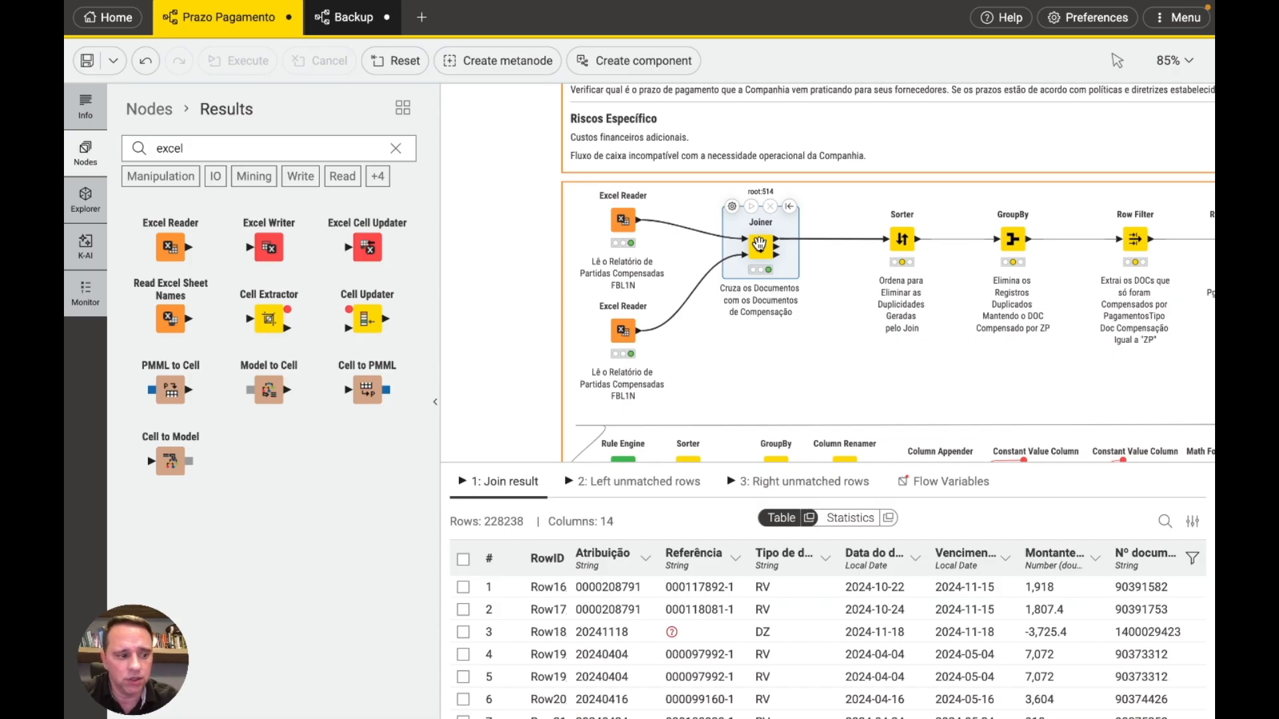
{"action": "left_click", "coordinate": [624, 220]}
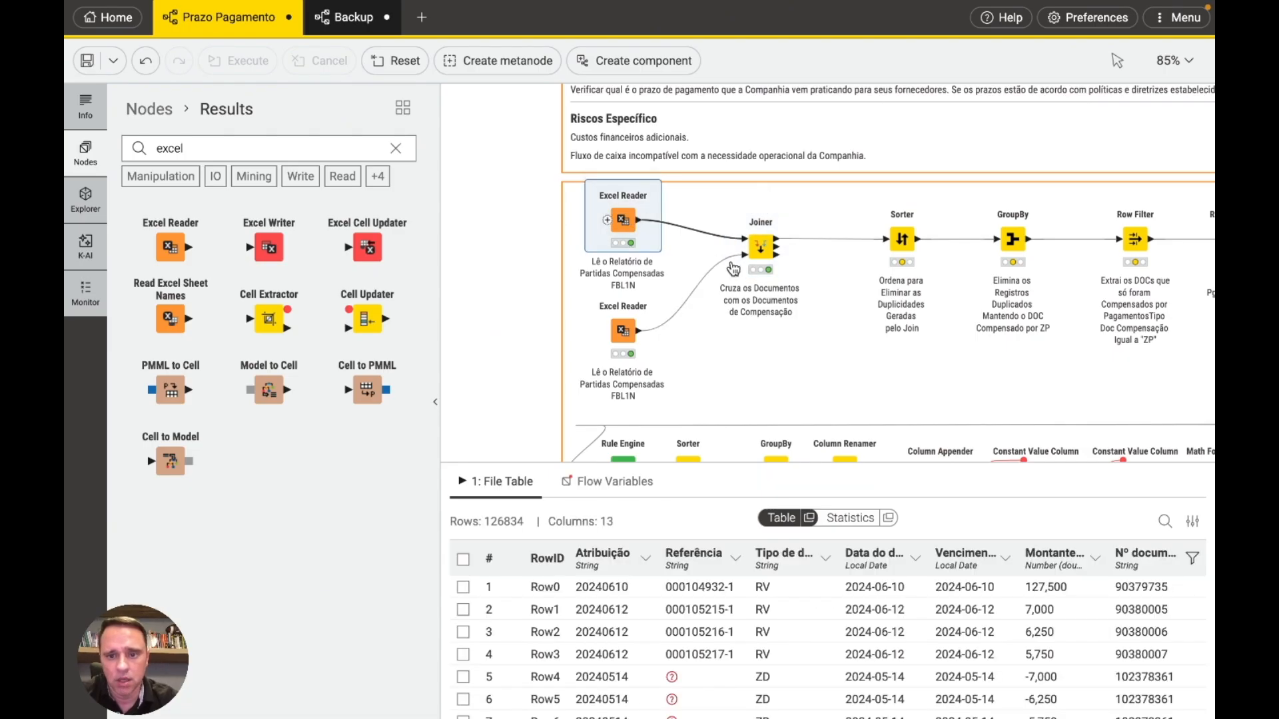
{"action": "scroll", "coordinate": [841, 302], "scroll_direction": "down", "scroll_amount": 2}
{"action": "scroll", "coordinate": [844, 305], "scroll_direction": "right", "scroll_amount": 3}
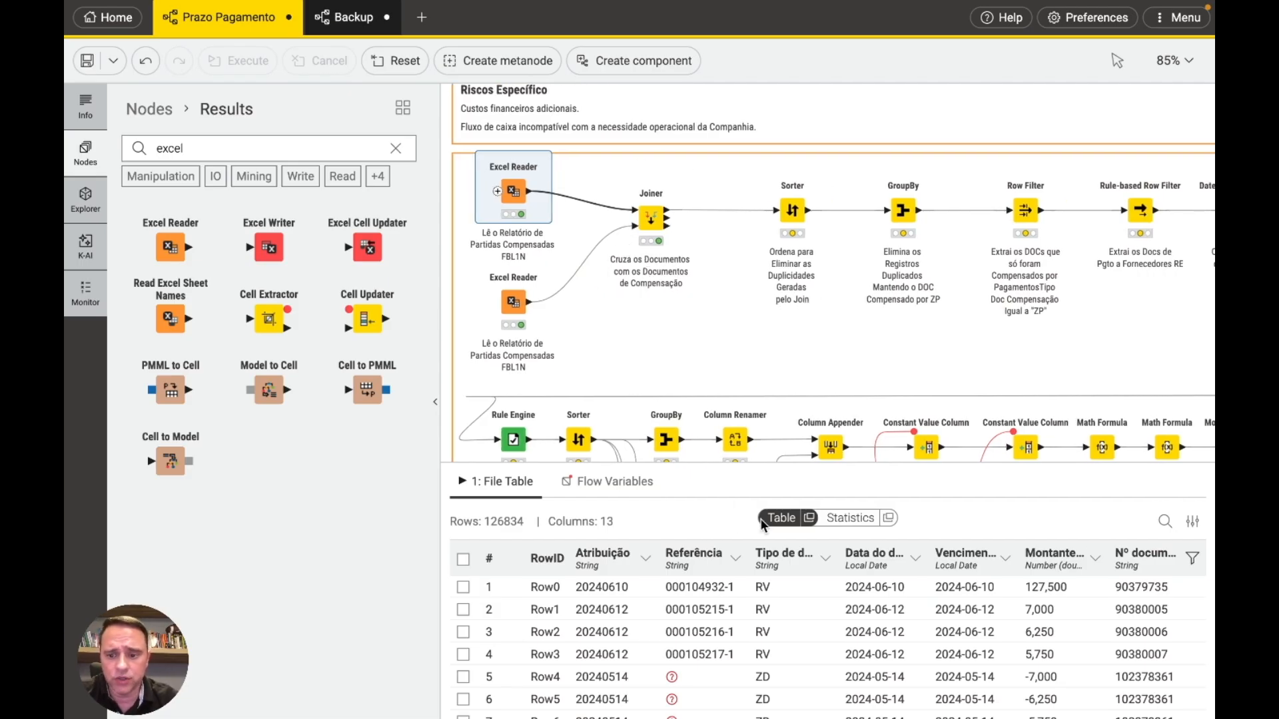
Step: Examine the document numbers, clearing documents and amounts in the upper Excel Reader's file table
{"action": "scroll", "coordinate": [820, 616], "scroll_direction": "right", "scroll_amount": 1}
{"action": "scroll", "coordinate": [825, 621], "scroll_direction": "right", "scroll_amount": 8}
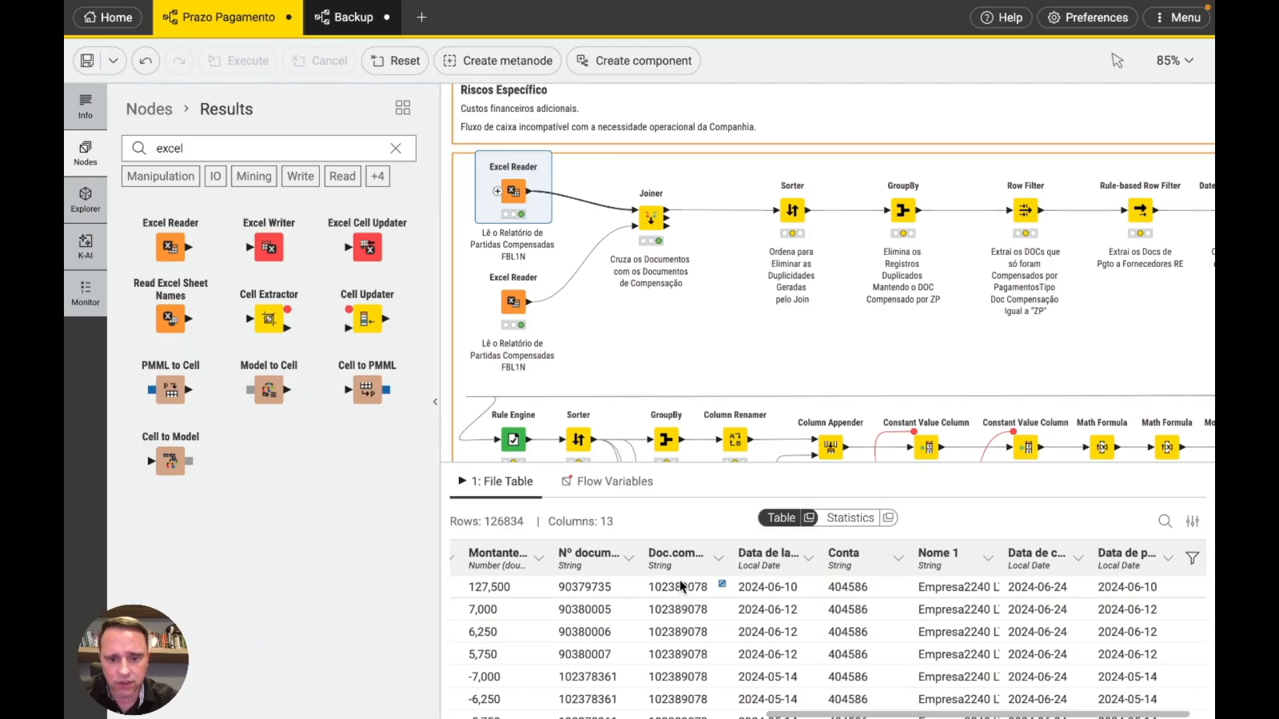
{"action": "scroll", "coordinate": [685, 616], "scroll_direction": "down", "scroll_amount": 1}
{"action": "scroll", "coordinate": [685, 648], "scroll_direction": "down", "scroll_amount": 3}
{"action": "scroll", "coordinate": [685, 648], "scroll_direction": "up", "scroll_amount": 3}
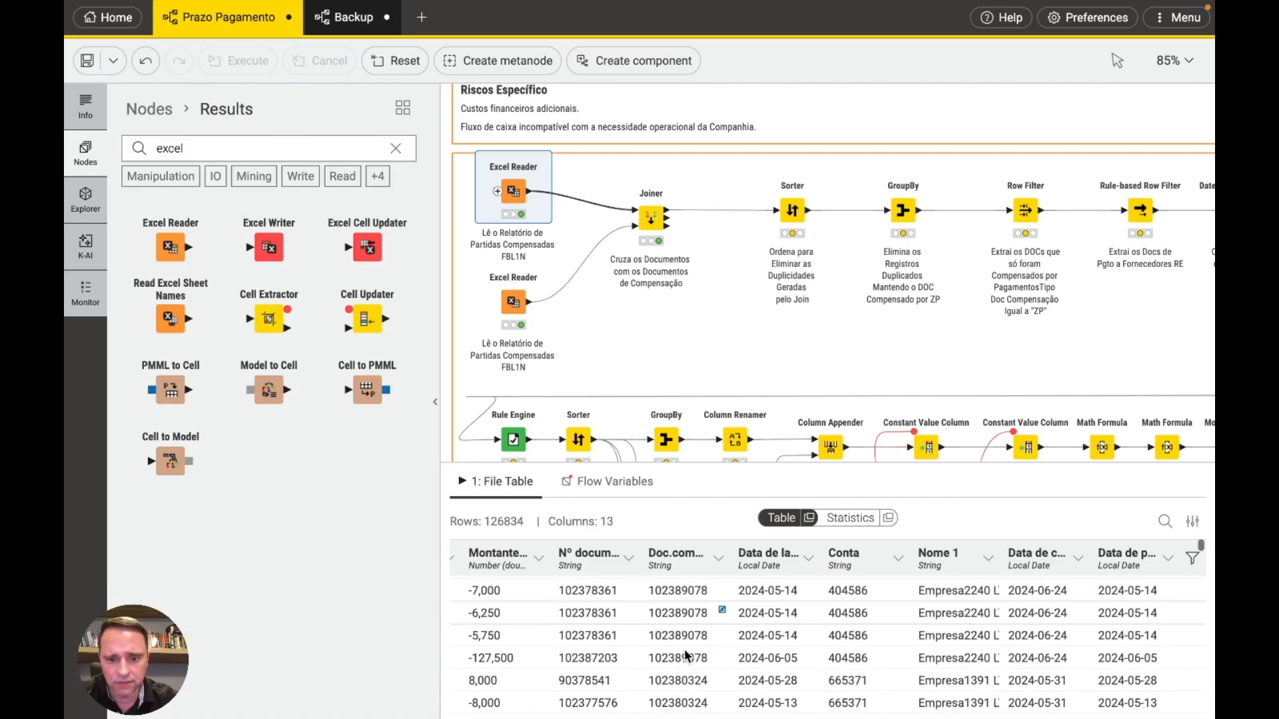
{"action": "scroll", "coordinate": [684, 649], "scroll_direction": "up", "scroll_amount": 1}
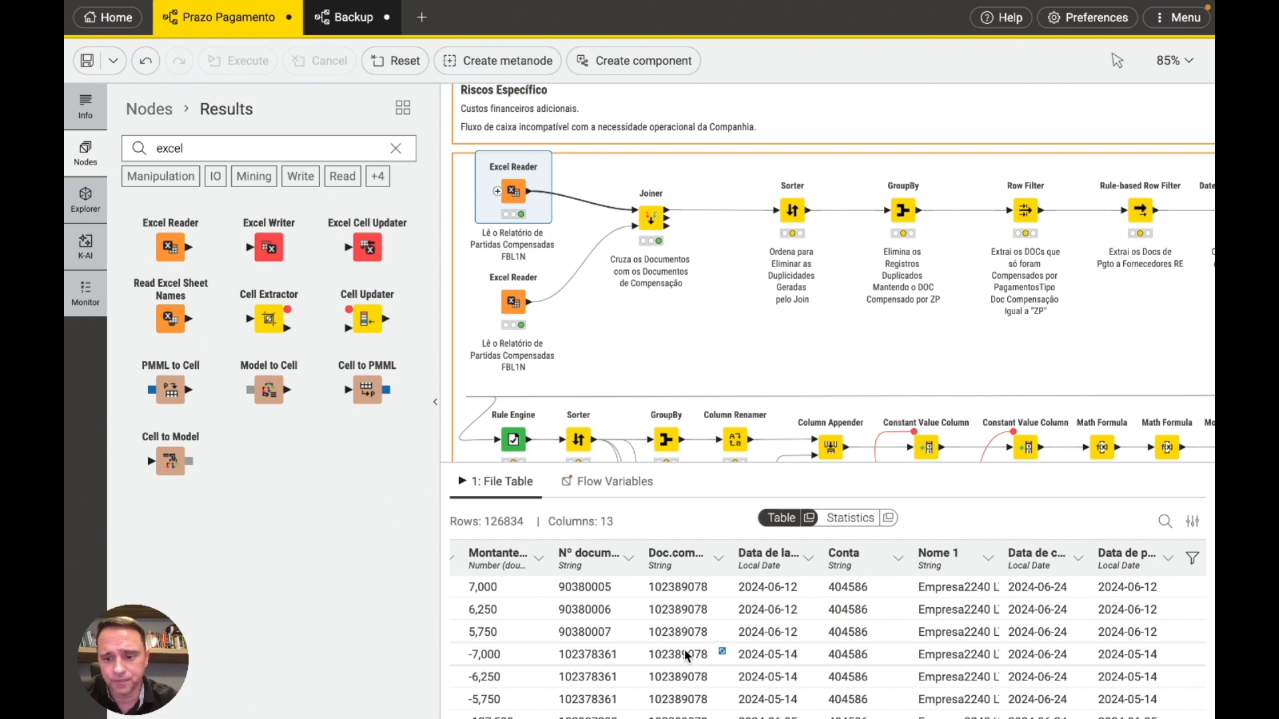
{"action": "scroll", "coordinate": [685, 648], "scroll_direction": "up", "scroll_amount": 1}
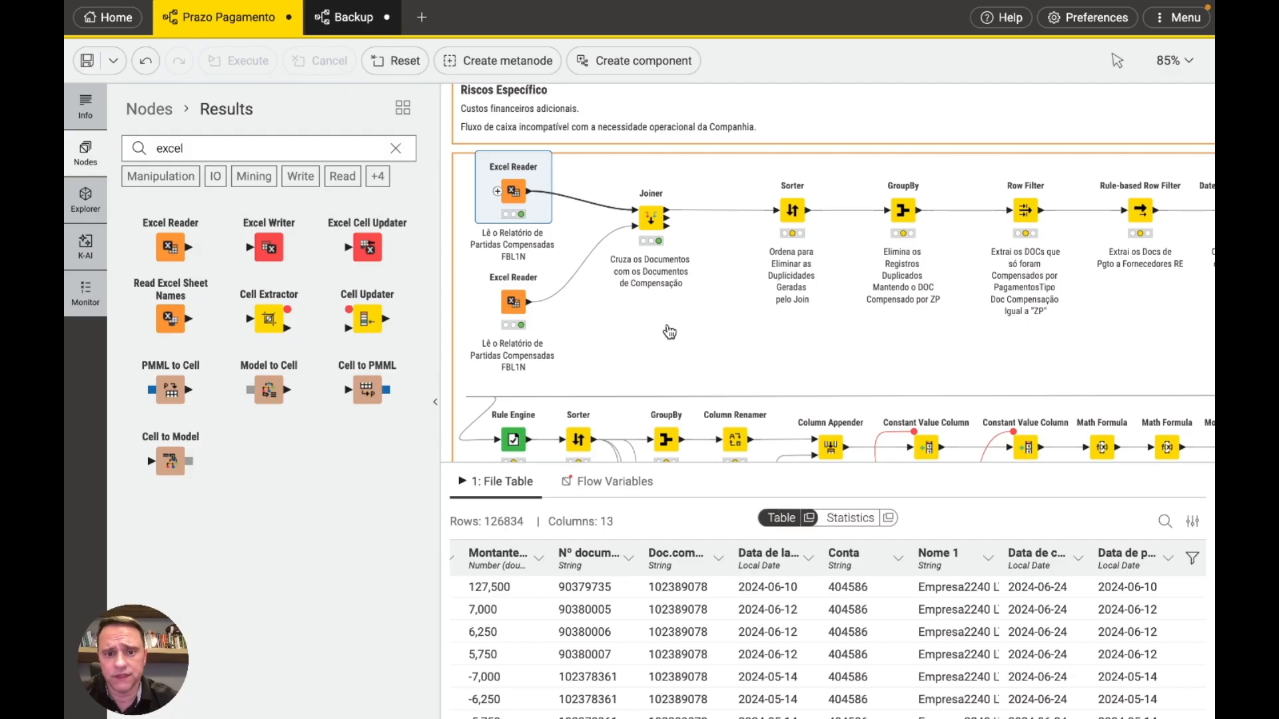
Step: Open the Sorter's configuration and review the columns and sort orders of its criteria, from Atribuição to Tipo de documento (Right)
{"action": "scroll", "coordinate": [669, 332], "scroll_direction": "up", "scroll_amount": 2}
{"action": "mouse_move", "coordinate": [781, 263]}
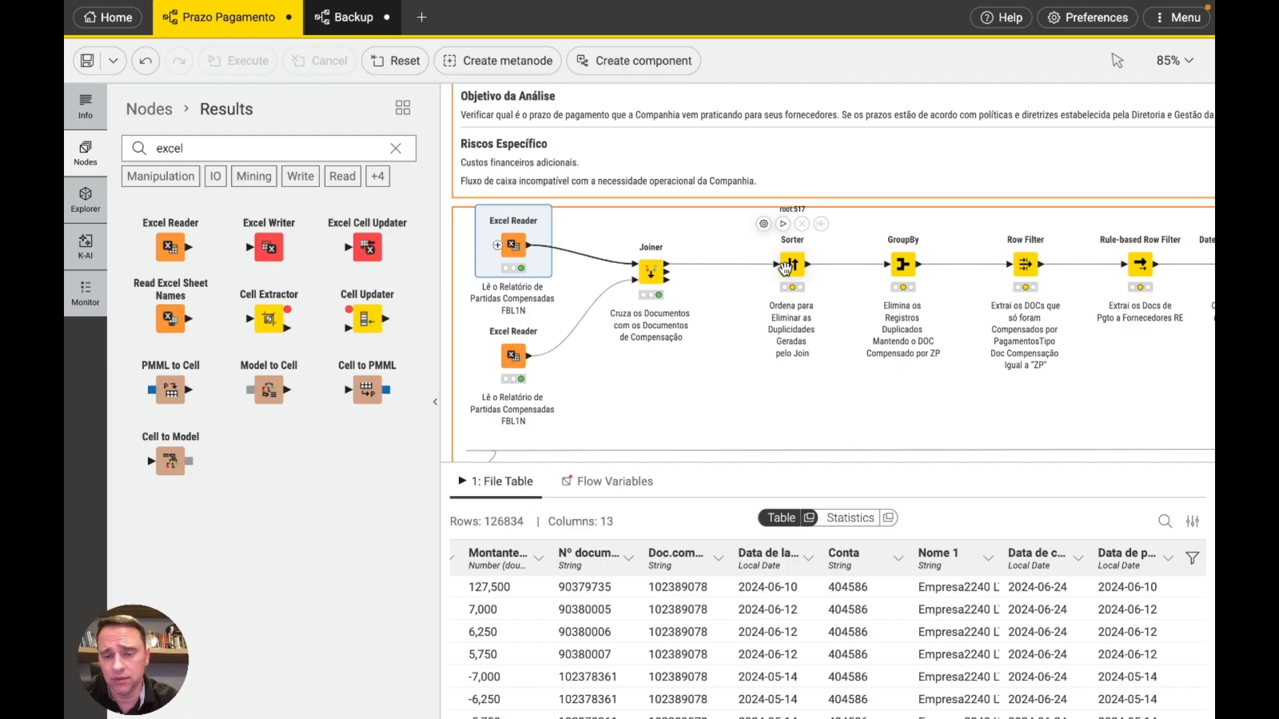
{"action": "double_click", "coordinate": [786, 266]}
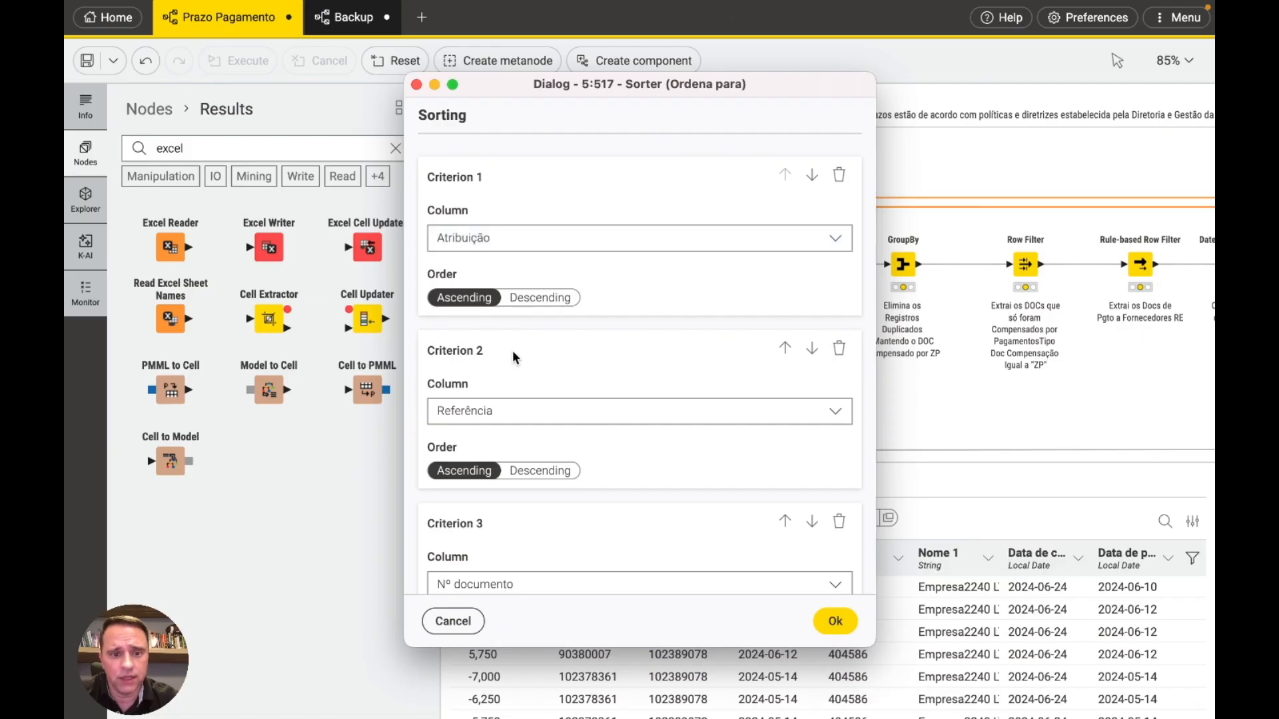
{"action": "scroll", "coordinate": [512, 351], "scroll_direction": "down", "scroll_amount": 1}
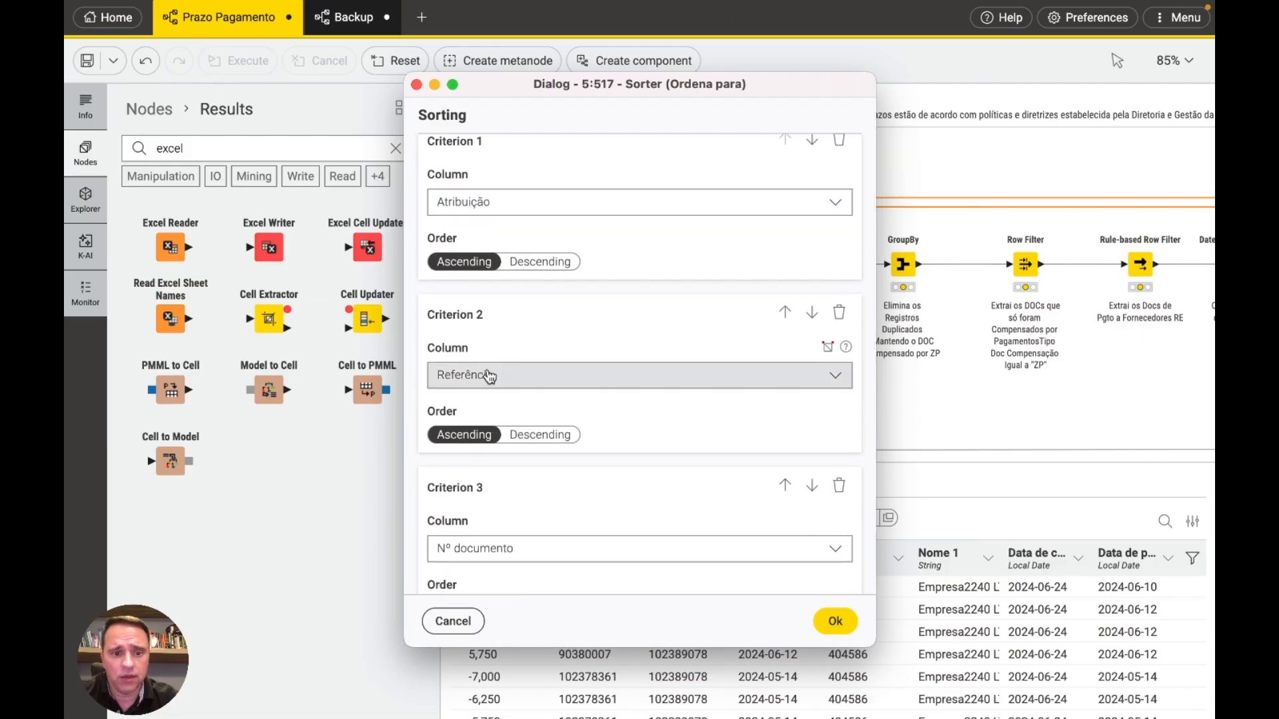
{"action": "scroll", "coordinate": [481, 378], "scroll_direction": "down", "scroll_amount": 3}
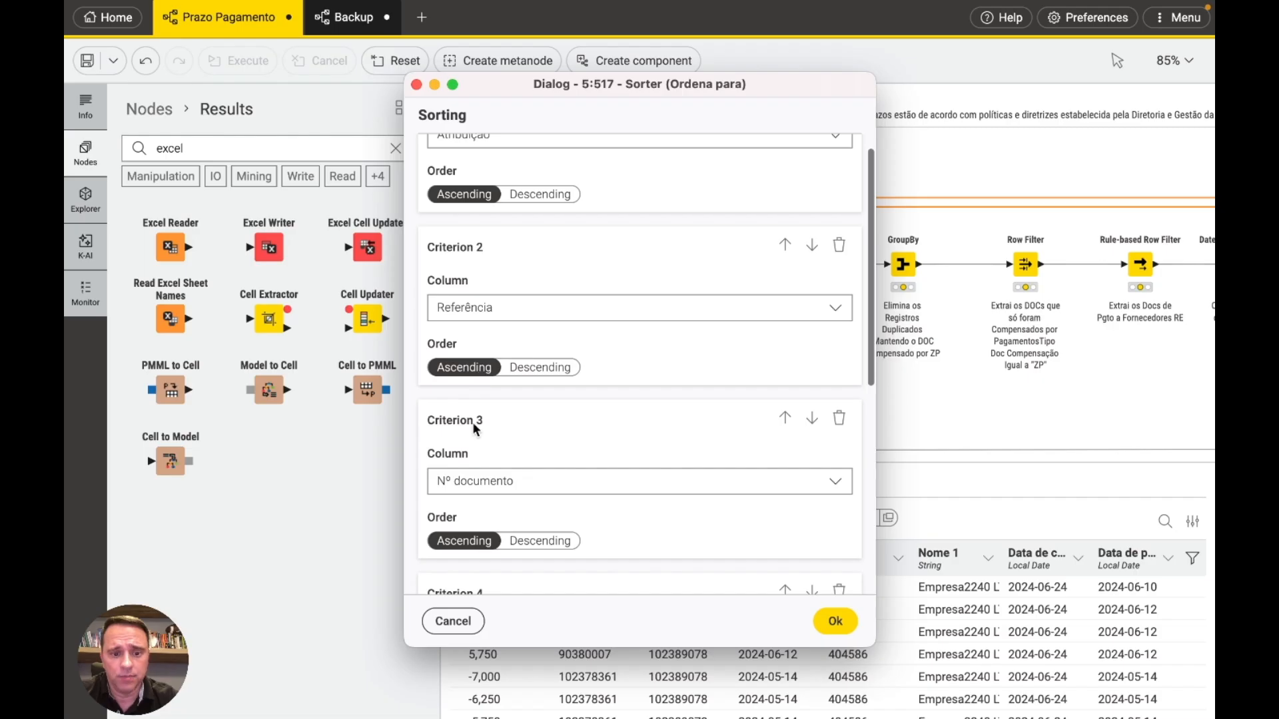
{"action": "scroll", "coordinate": [484, 475], "scroll_direction": "down", "scroll_amount": 3}
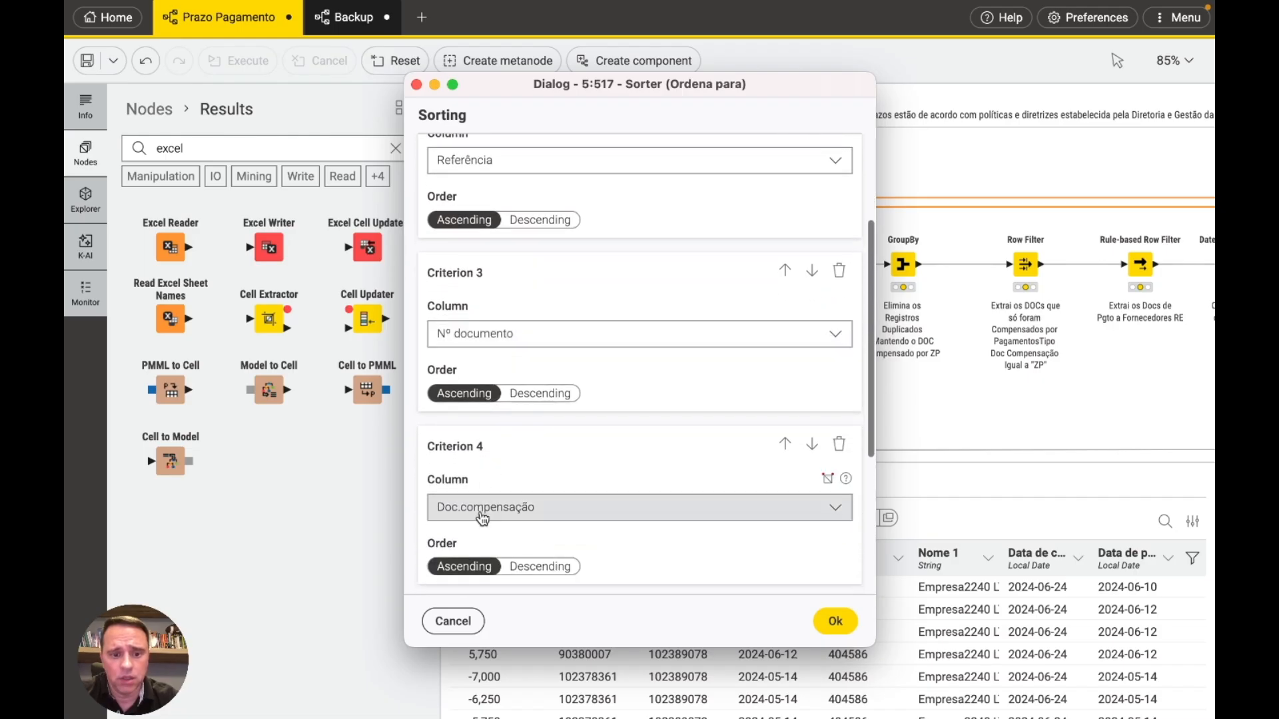
{"action": "scroll", "coordinate": [483, 518], "scroll_direction": "down", "scroll_amount": 2}
{"action": "scroll", "coordinate": [483, 518], "scroll_direction": "down", "scroll_amount": 2}
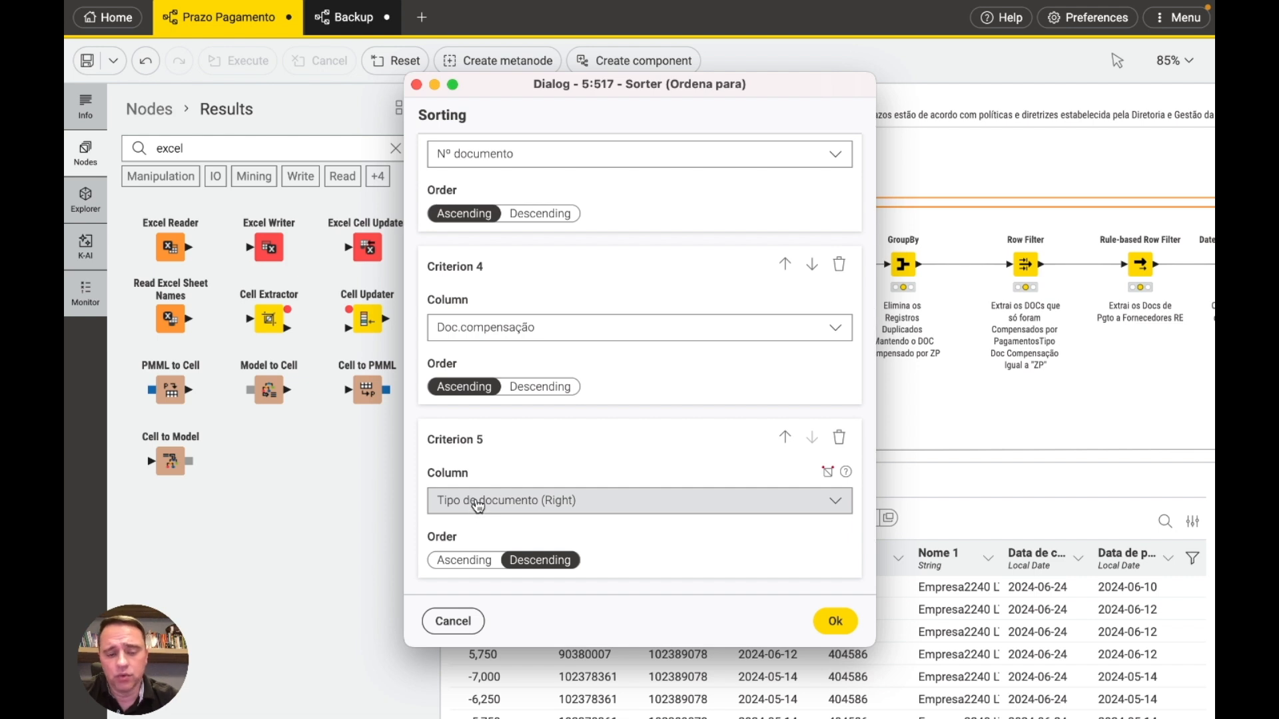
{"action": "scroll", "coordinate": [478, 506], "scroll_direction": "down", "scroll_amount": 1}
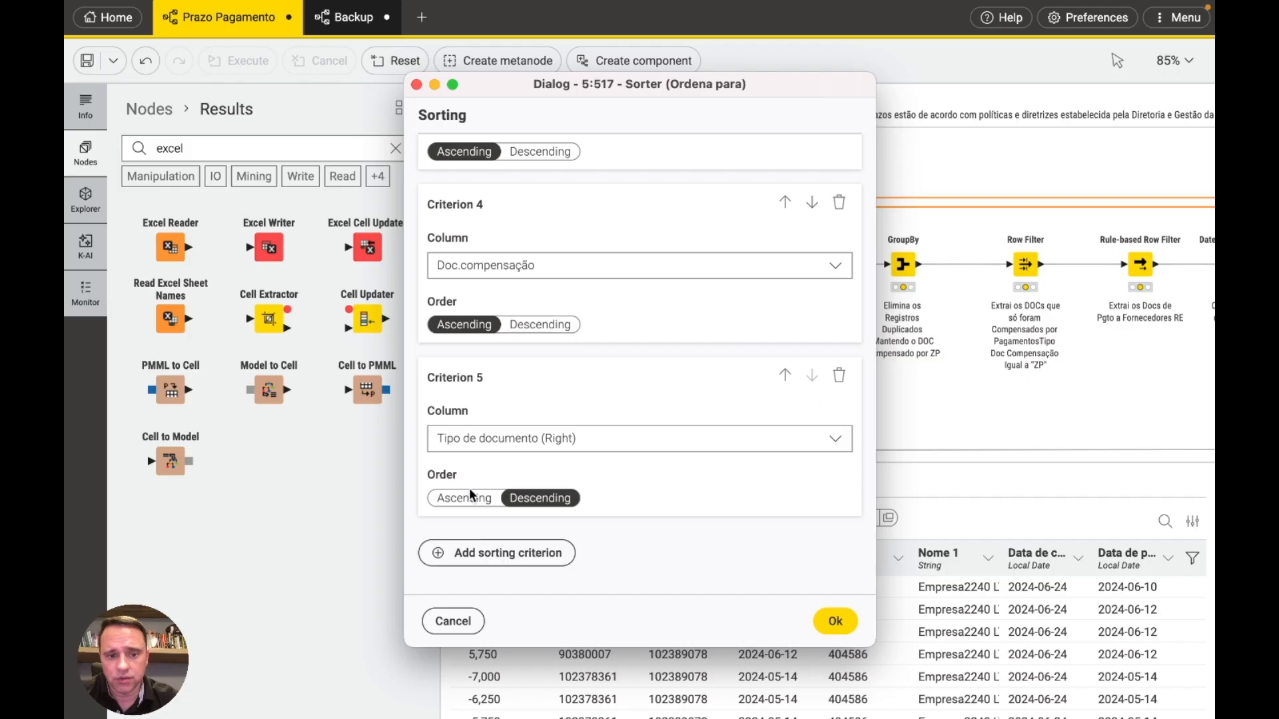
{"action": "scroll", "coordinate": [477, 398], "scroll_direction": "up", "scroll_amount": 1}
{"action": "scroll", "coordinate": [478, 398], "scroll_direction": "up", "scroll_amount": 4}
{"action": "scroll", "coordinate": [477, 398], "scroll_direction": "down", "scroll_amount": 7}
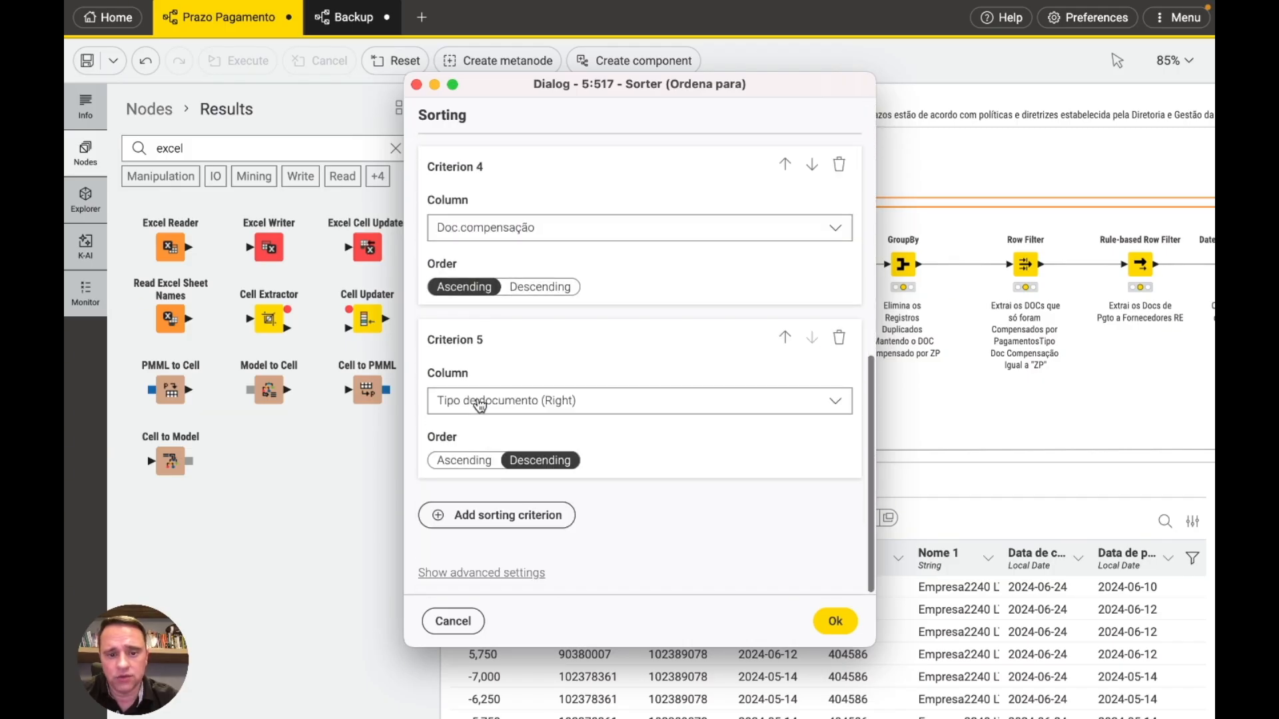
Step: Add a sixth sorting criterion to the Sorter and delete it again
{"action": "left_click", "coordinate": [448, 516]}
{"action": "scroll", "coordinate": [446, 508], "scroll_direction": "down", "scroll_amount": 1}
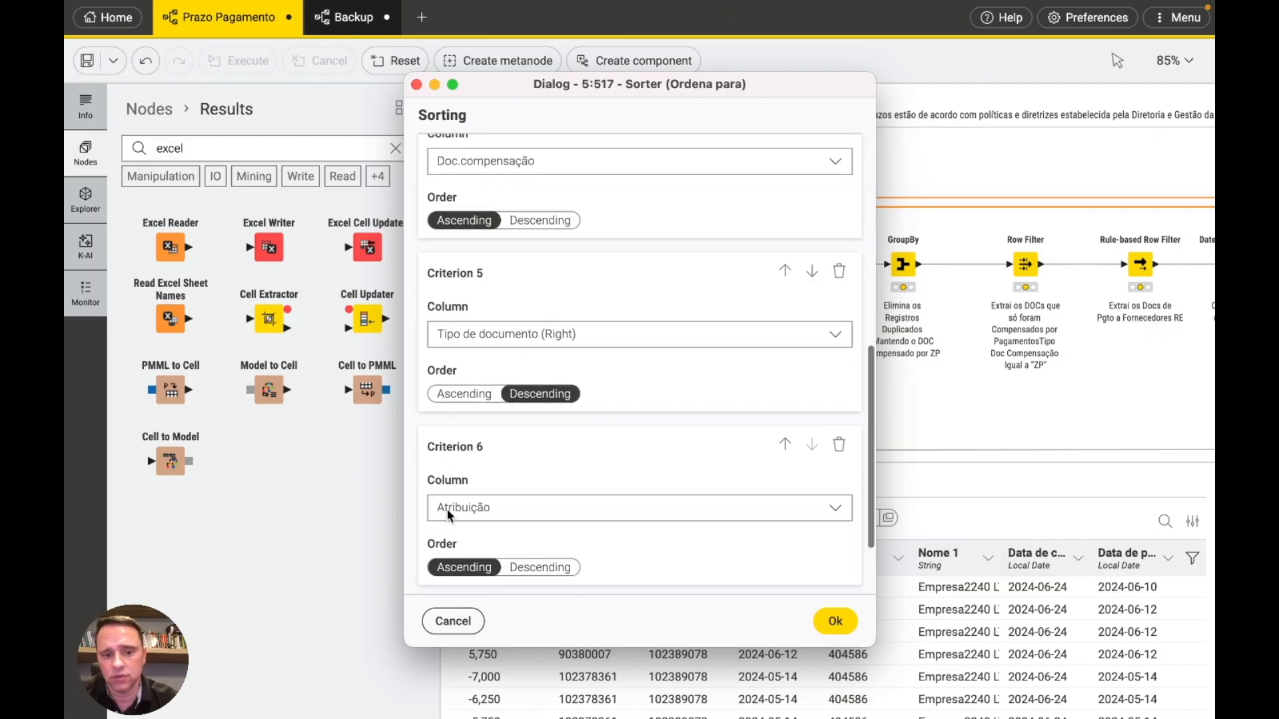
{"action": "left_click", "coordinate": [840, 445]}
Step: Recheck the sequence of the Sorter's five criteria, accept the configuration and execute the node
{"action": "scroll", "coordinate": [813, 447], "scroll_direction": "up", "scroll_amount": 4}
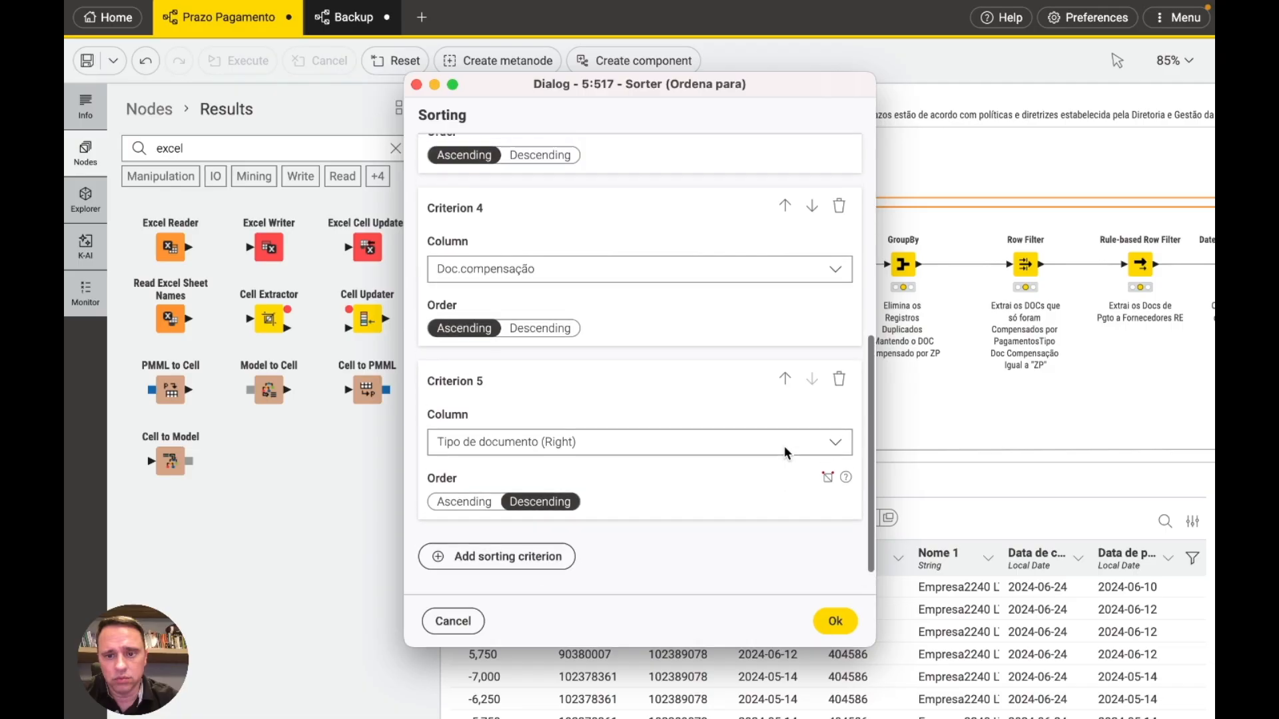
{"action": "scroll", "coordinate": [784, 445], "scroll_direction": "up", "scroll_amount": 4}
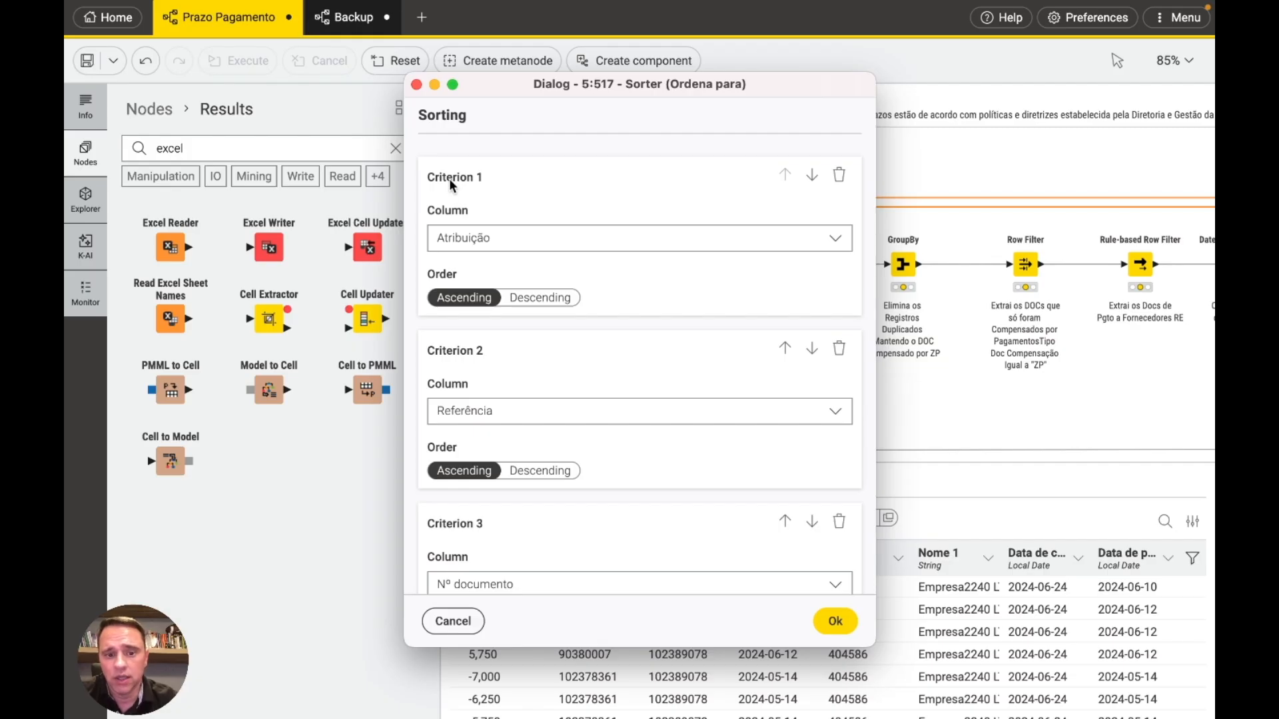
{"action": "scroll", "coordinate": [561, 350], "scroll_direction": "down", "scroll_amount": 5}
{"action": "scroll", "coordinate": [561, 353], "scroll_direction": "down", "scroll_amount": 4}
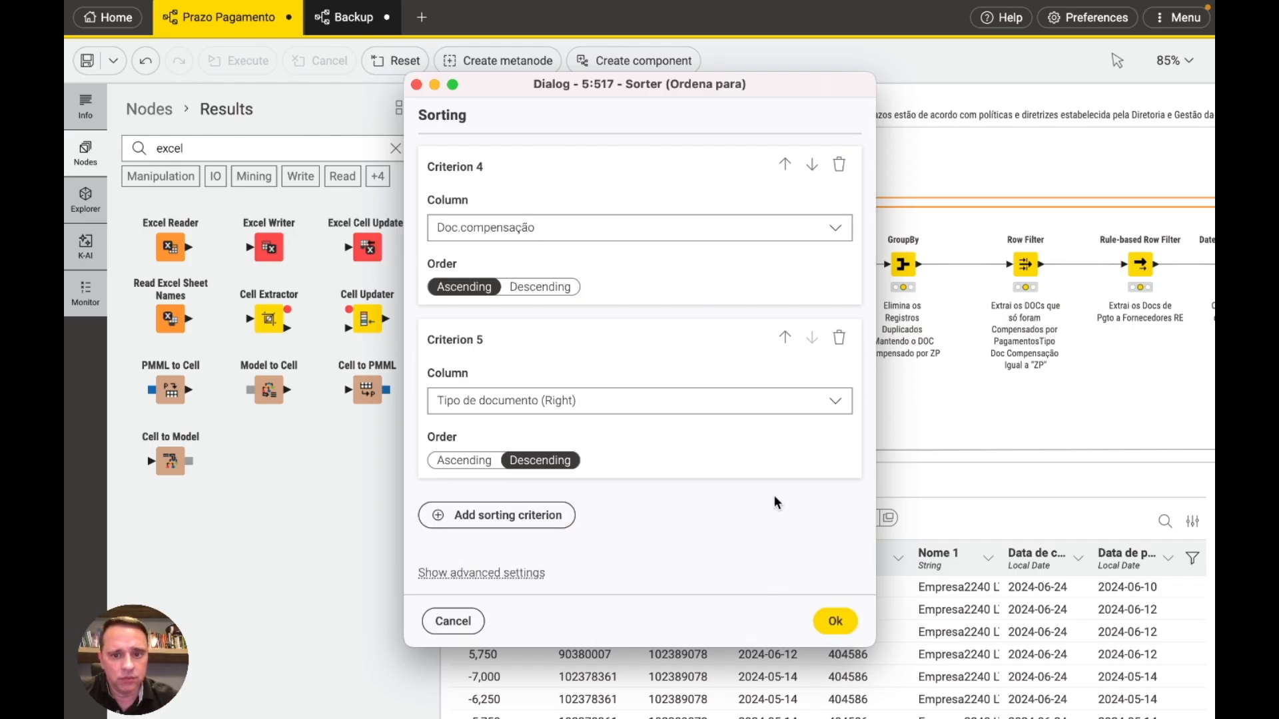
{"action": "scroll", "coordinate": [764, 478], "scroll_direction": "up", "scroll_amount": 6}
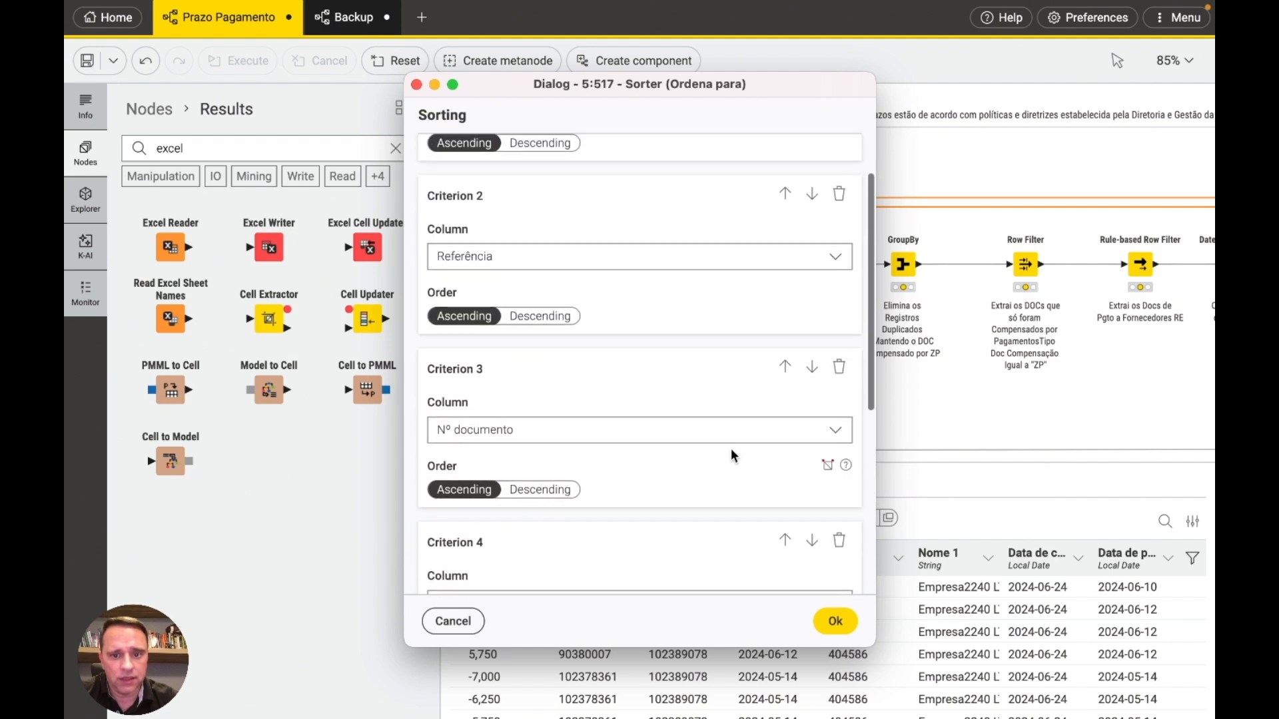
{"action": "scroll", "coordinate": [606, 352], "scroll_direction": "up", "scroll_amount": 1}
{"action": "scroll", "coordinate": [606, 352], "scroll_direction": "up", "scroll_amount": 2}
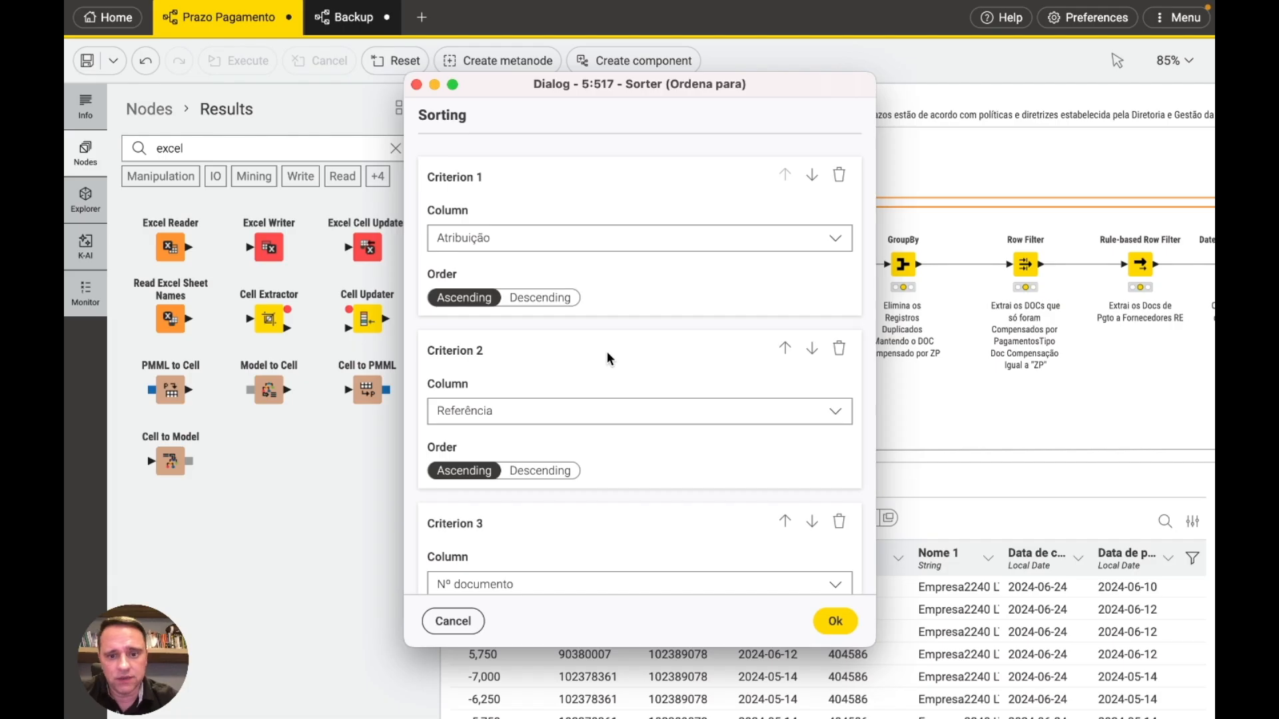
{"action": "scroll", "coordinate": [606, 352], "scroll_direction": "down", "scroll_amount": 4}
{"action": "scroll", "coordinate": [606, 351], "scroll_direction": "down", "scroll_amount": 2}
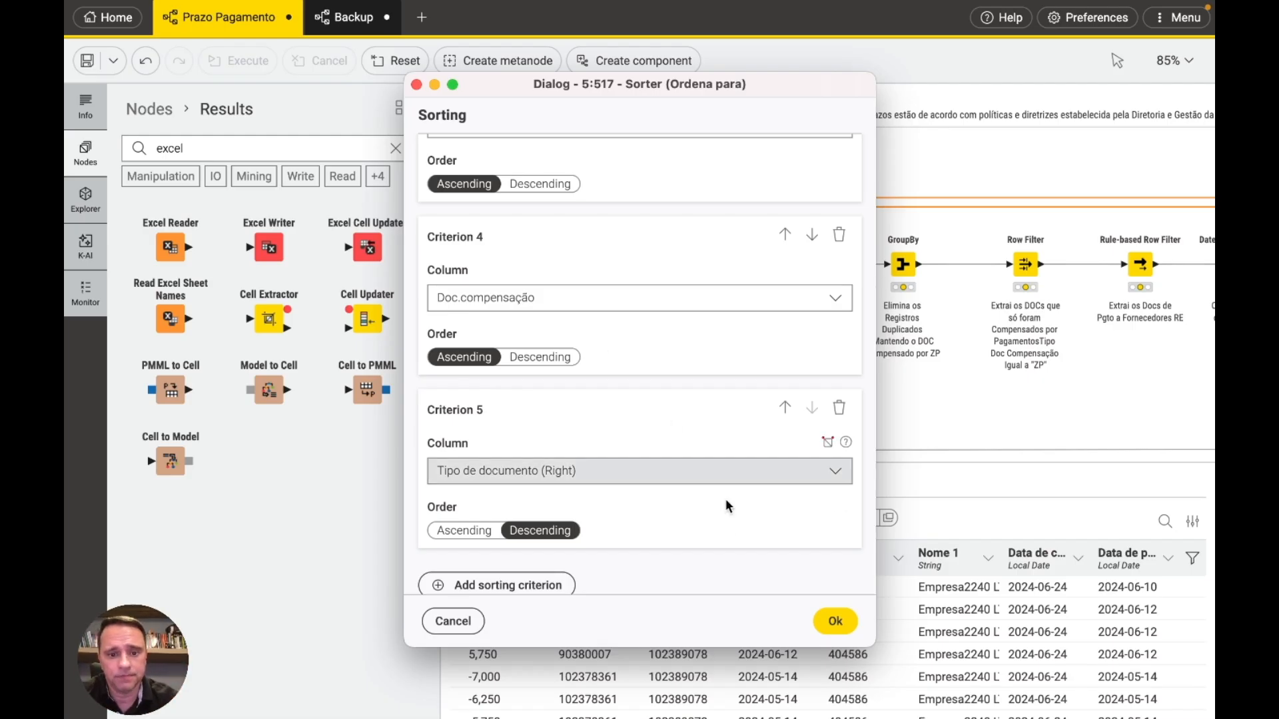
{"action": "left_click", "coordinate": [831, 619]}
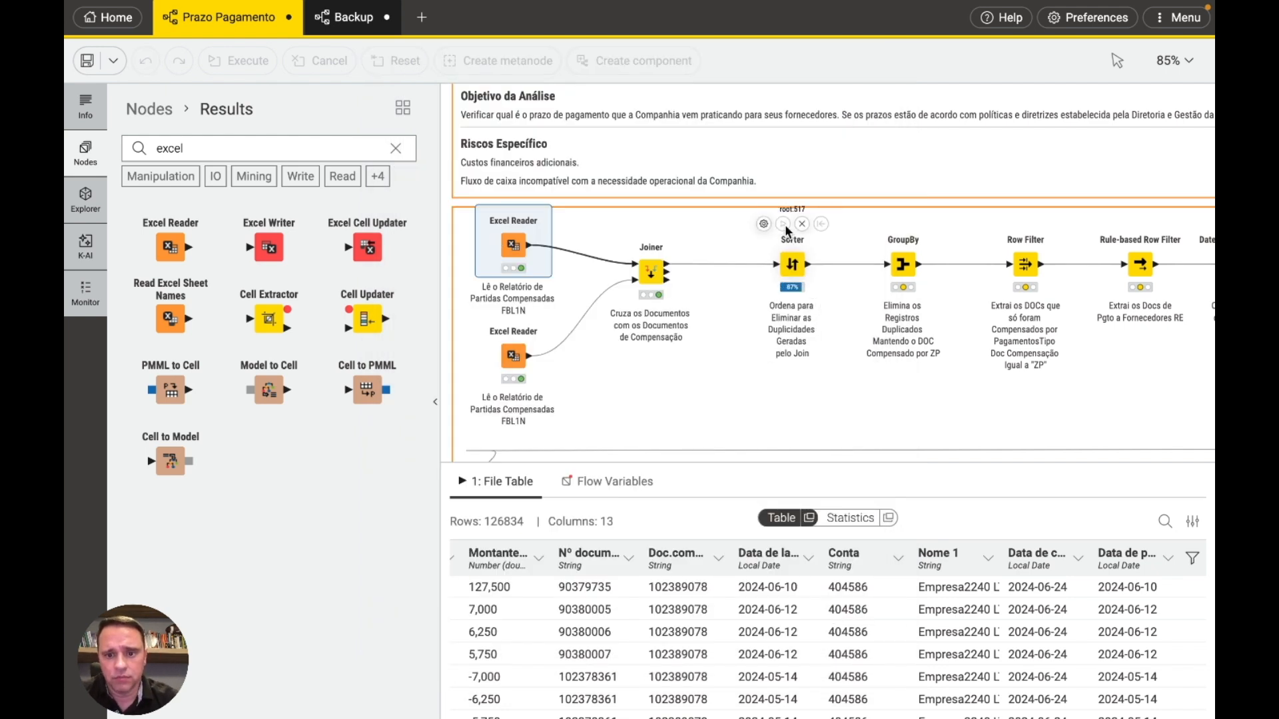
Step: Open the GroupBy configuration and inspect its group columns Atribuição, Referência, Nº documento and Doc.compensação
{"action": "mouse_move", "coordinate": [906, 263]}
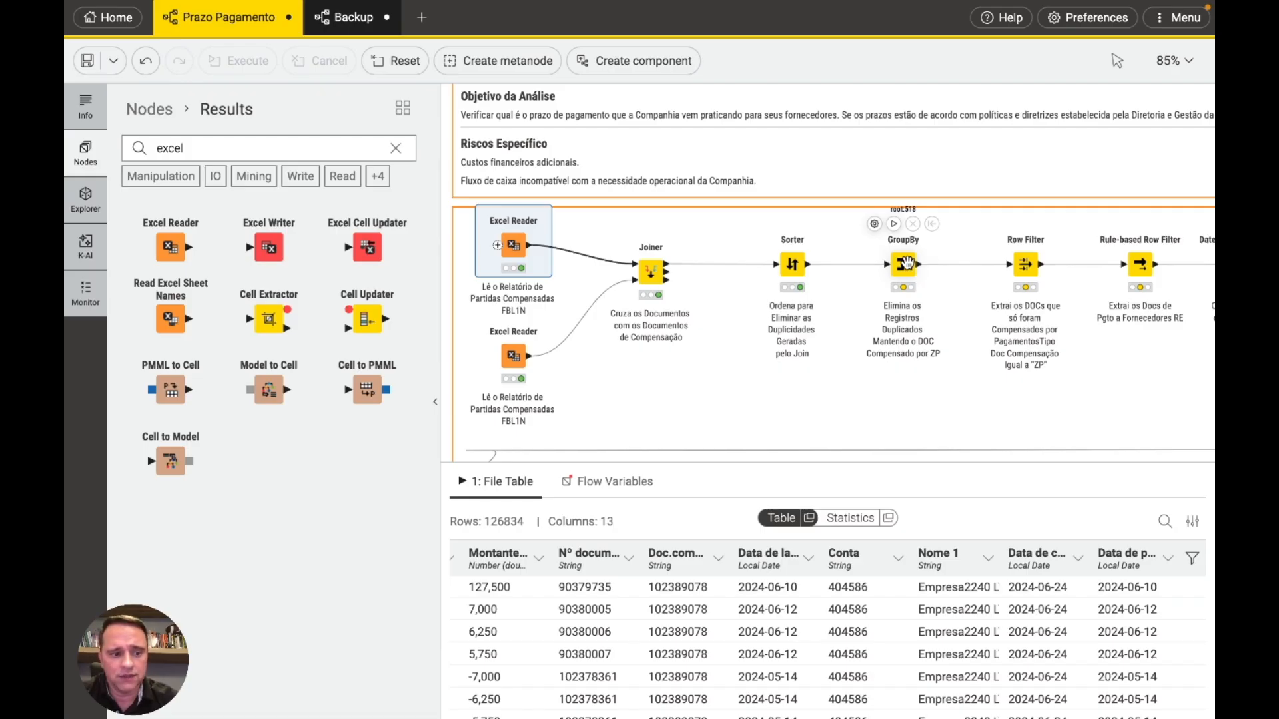
{"action": "left_click", "coordinate": [875, 224]}
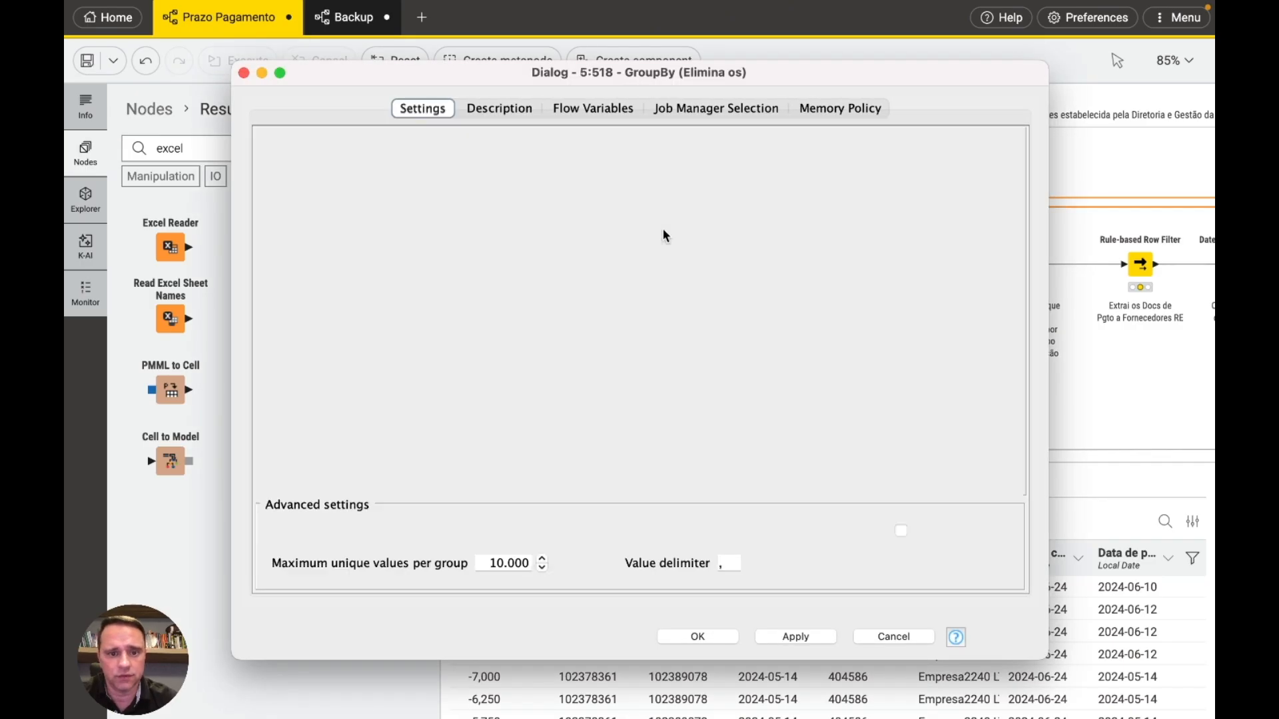
{"action": "left_click", "coordinate": [412, 145]}
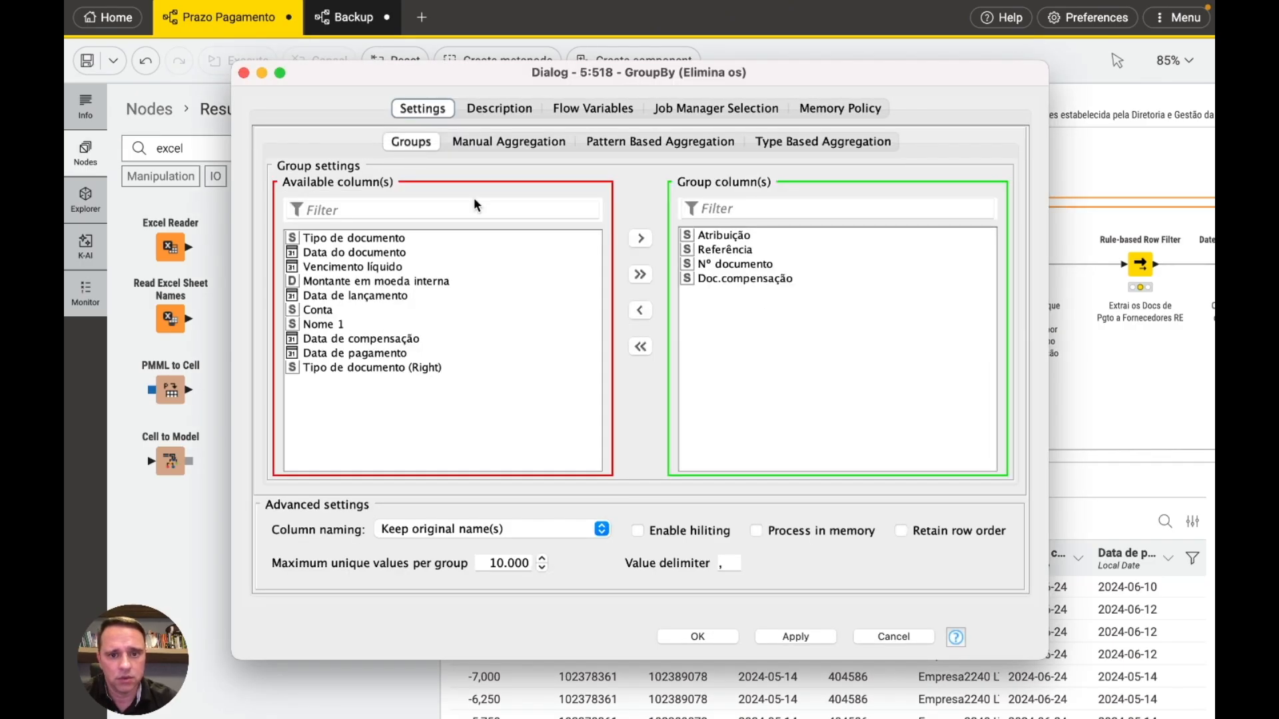
{"action": "left_click", "coordinate": [707, 237]}
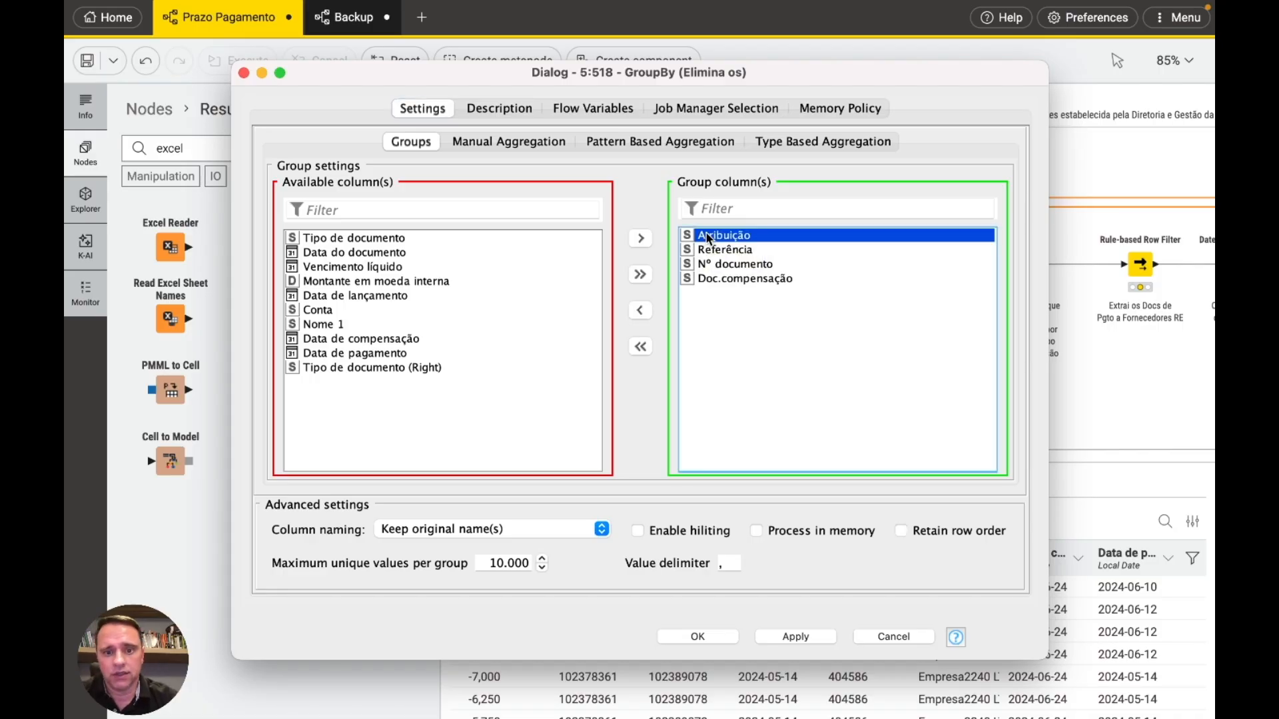
{"action": "left_click", "coordinate": [707, 250]}
{"action": "left_click", "coordinate": [708, 265]}
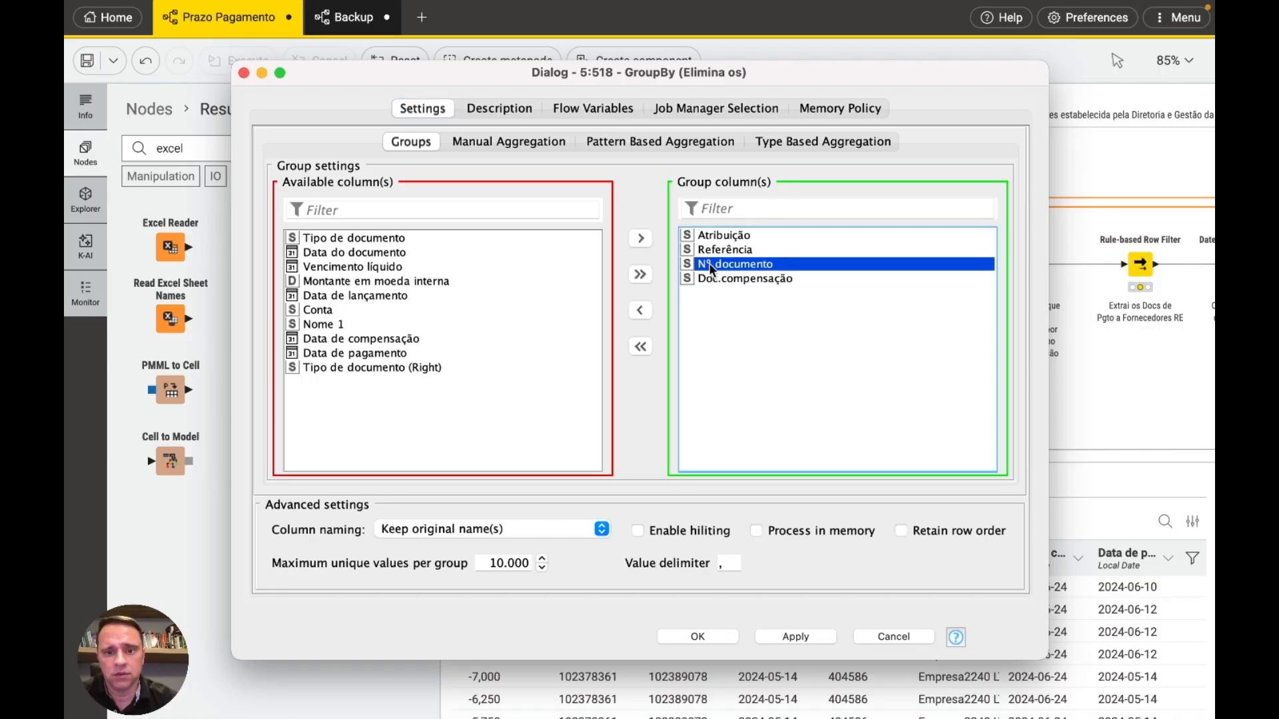
{"action": "left_click", "coordinate": [710, 281]}
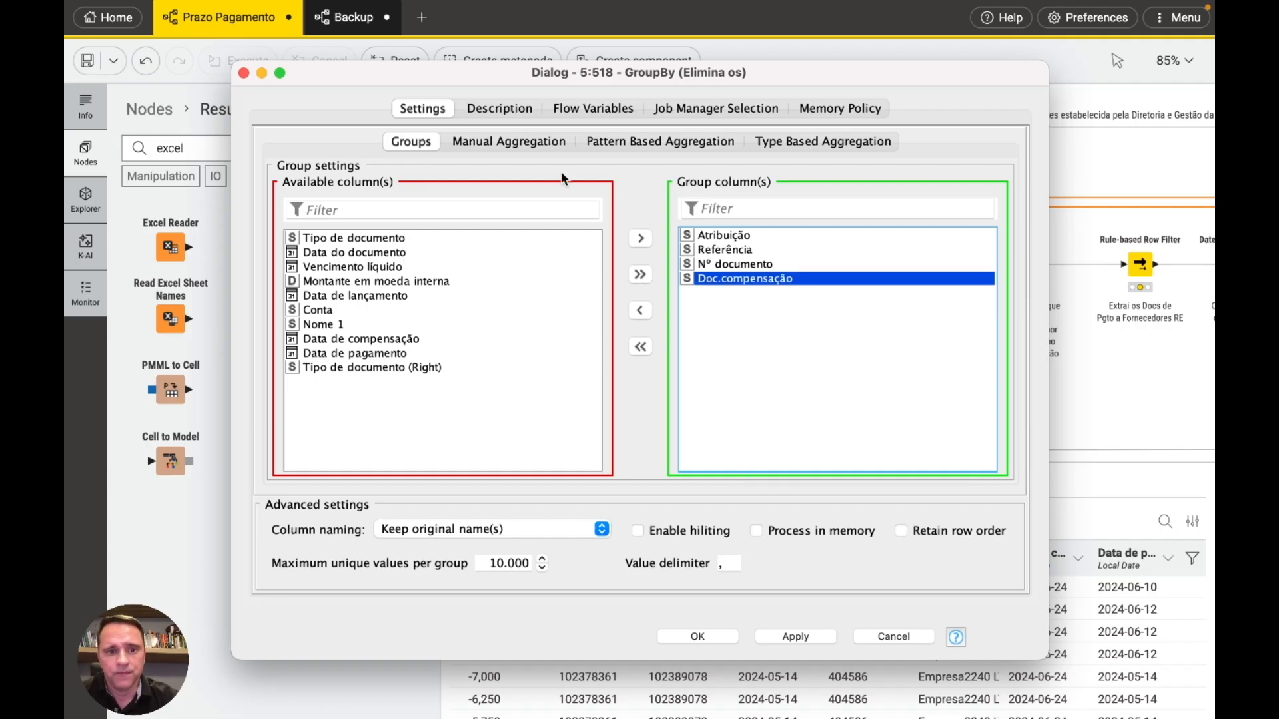
Step: Check the aggregation methods offered for Tipo de documento in the GroupBy's manual aggregation settings, keeping First
{"action": "left_click", "coordinate": [519, 142]}
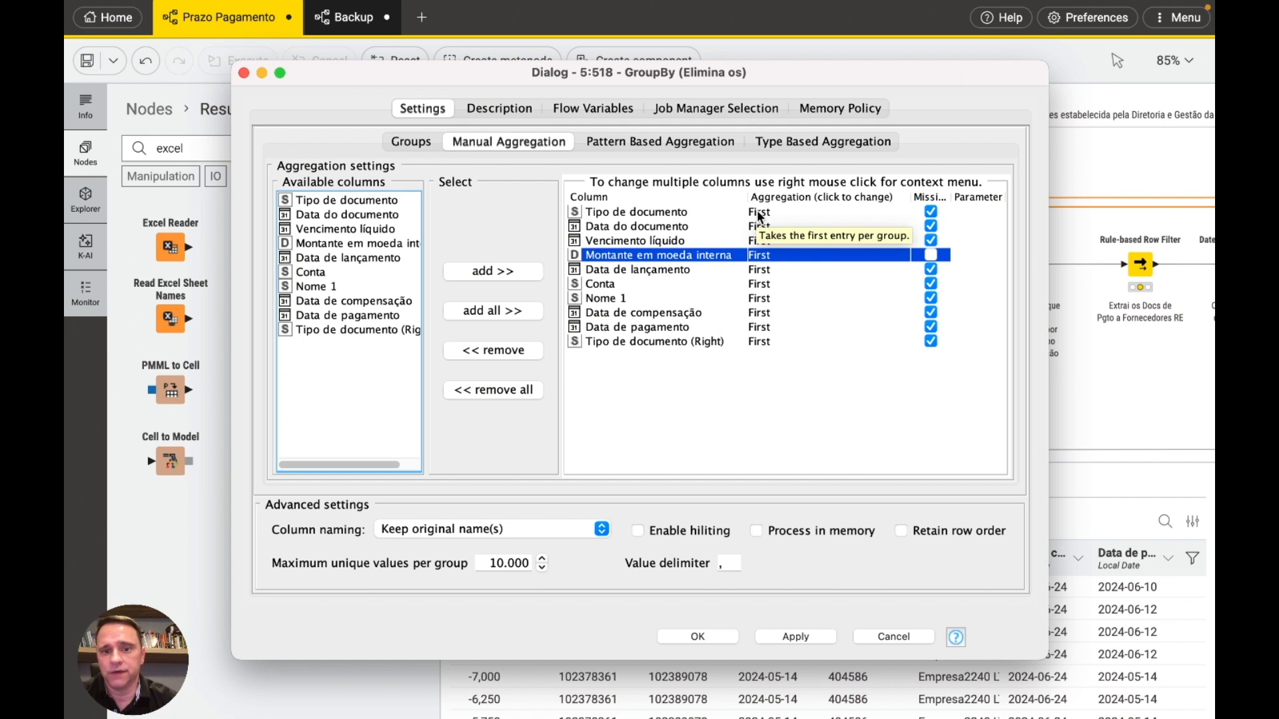
{"action": "left_click", "coordinate": [760, 214]}
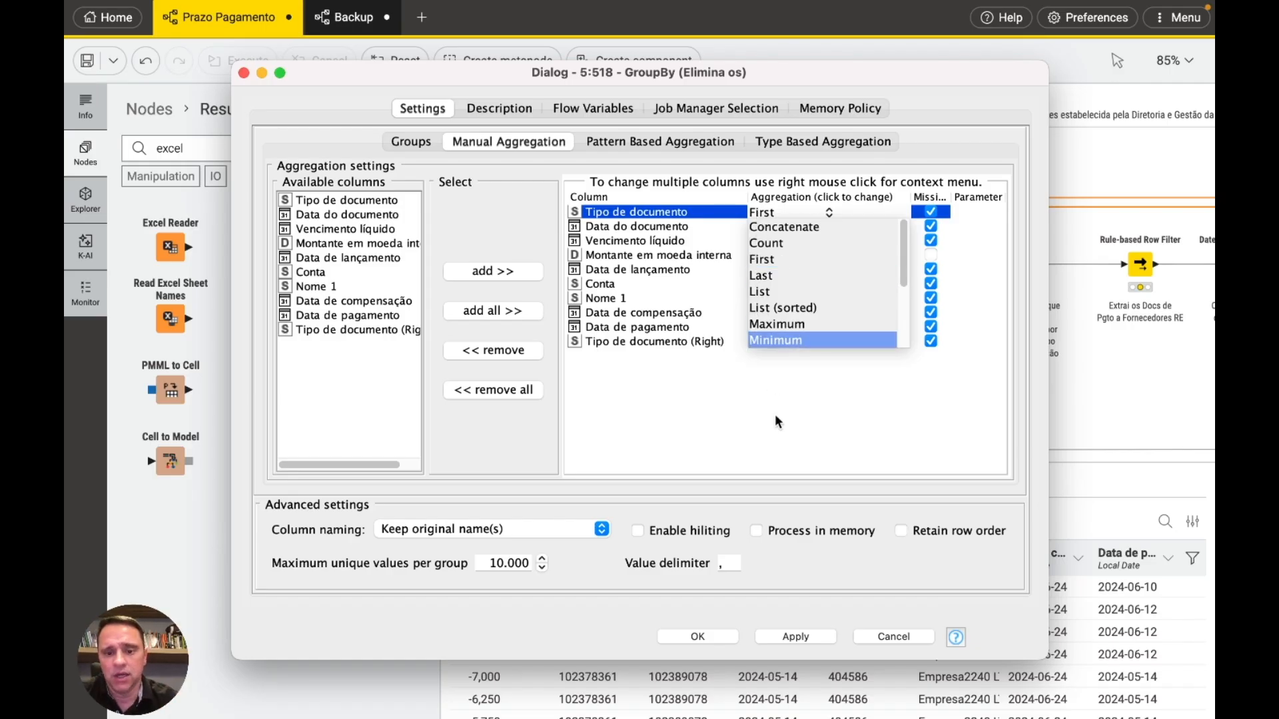
{"action": "left_click", "coordinate": [756, 266]}
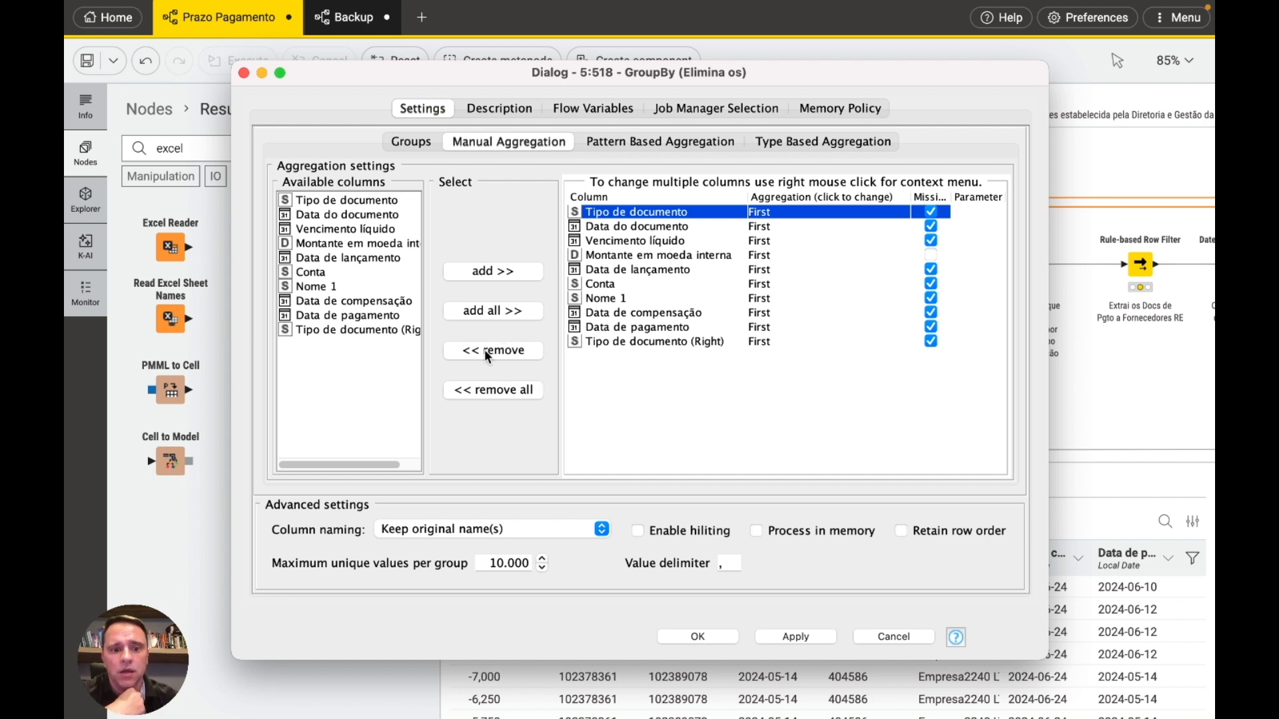
Step: Remove all columns from the GroupBy's manual aggregation and add all available columns back
{"action": "left_click", "coordinate": [488, 392]}
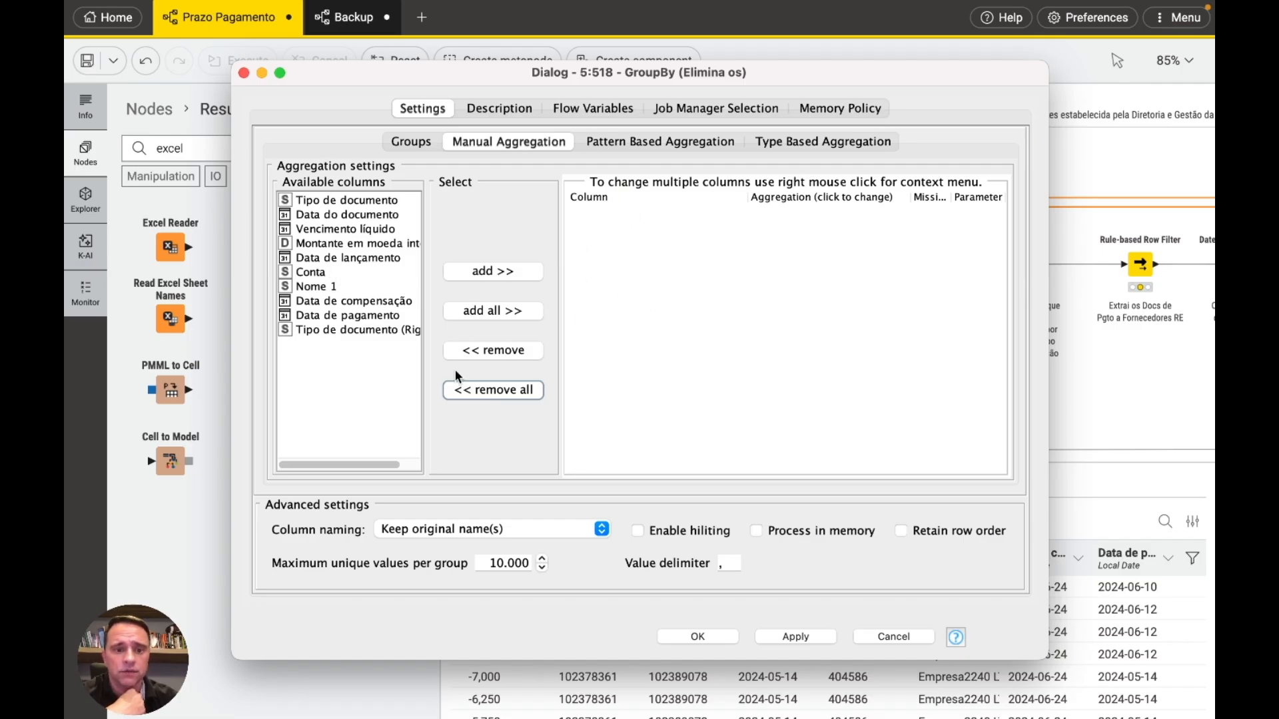
{"action": "left_click", "coordinate": [464, 311]}
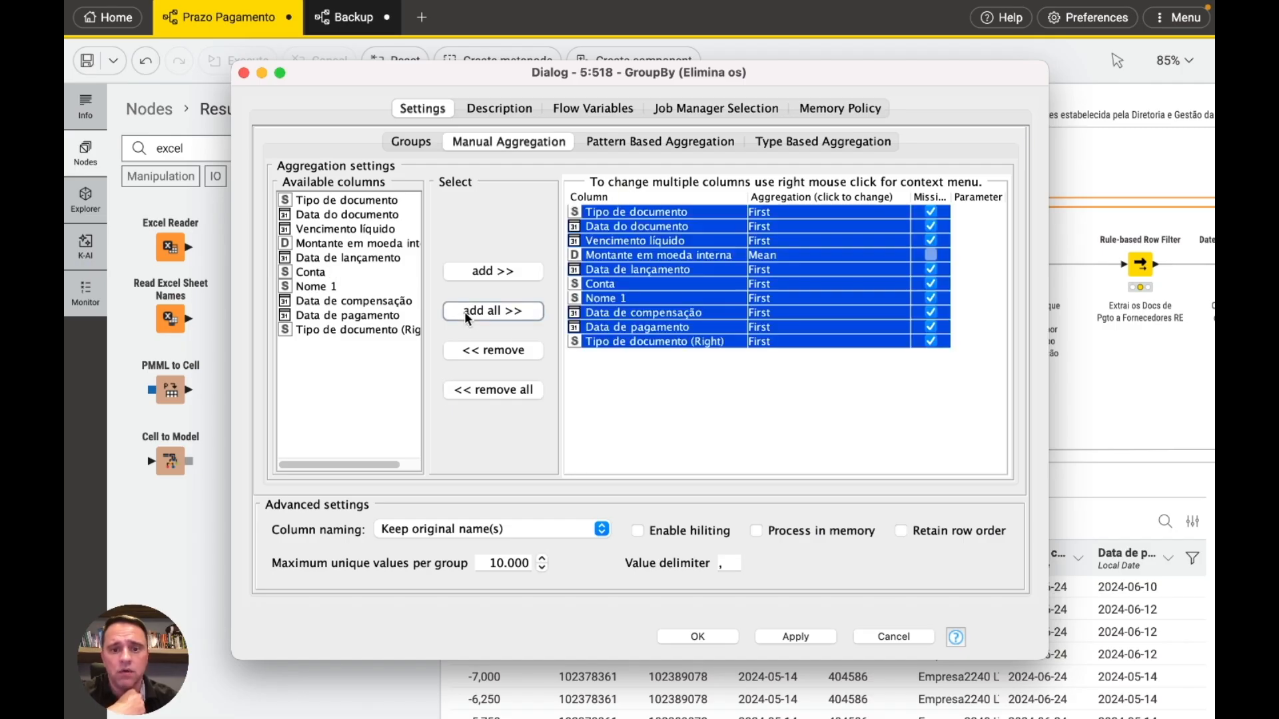
{"action": "left_click", "coordinate": [782, 369]}
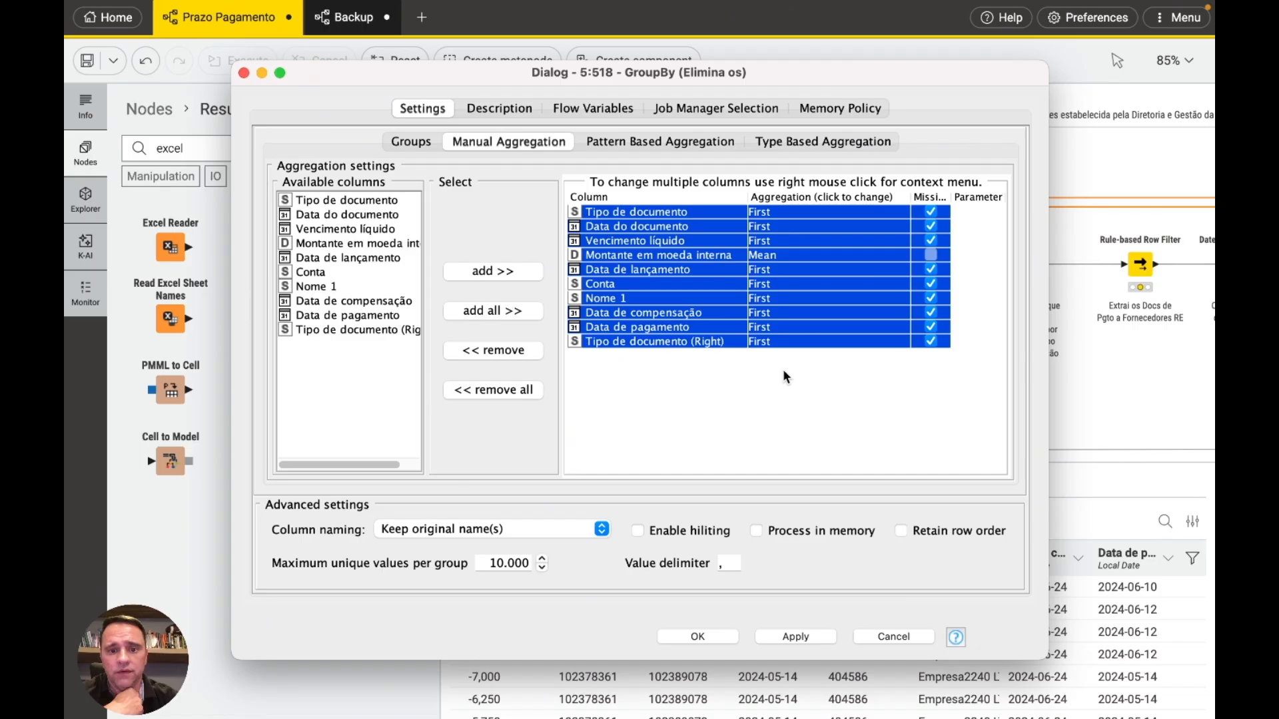
Step: Set the aggregation method of Montante em moeda interna to First
{"action": "left_click", "coordinate": [694, 258]}
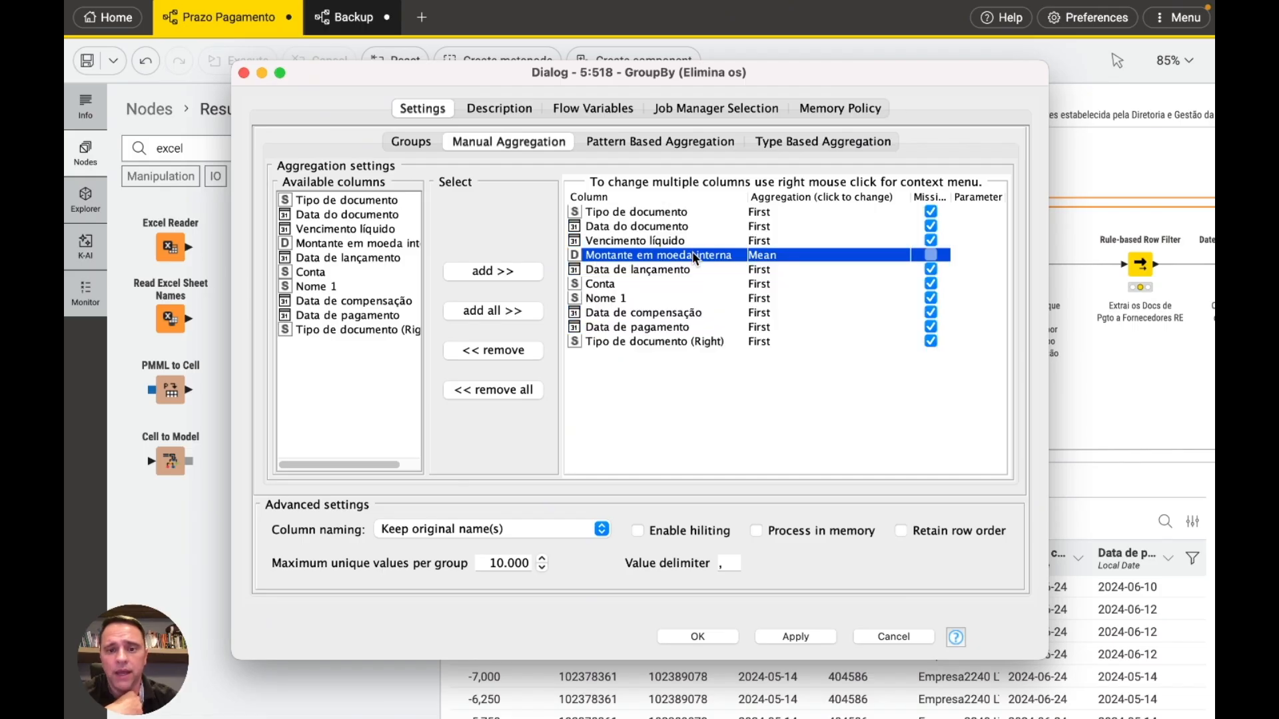
{"action": "left_click", "coordinate": [781, 261]}
{"action": "scroll", "coordinate": [782, 313], "scroll_direction": "up", "scroll_amount": 3}
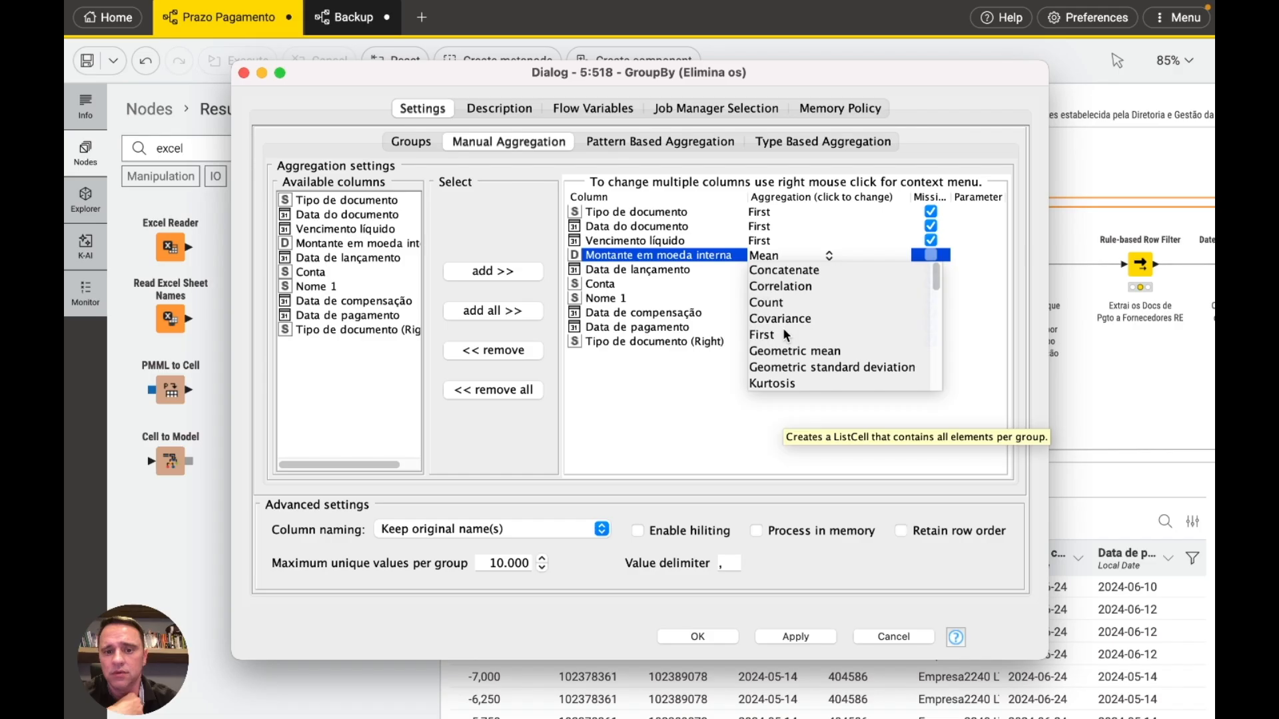
{"action": "left_click", "coordinate": [765, 333]}
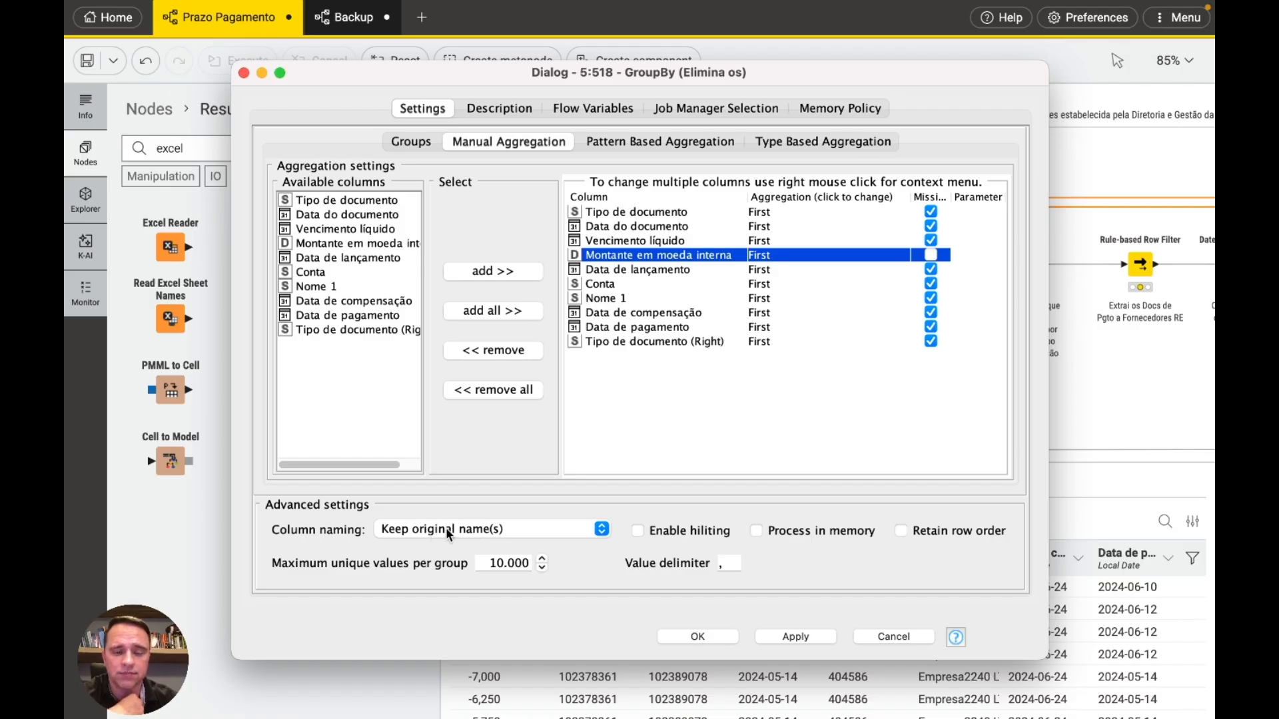
Step: Keep the GroupBy's column naming at Keep original name(s), recheck its group columns and confirm the configuration
{"action": "left_click", "coordinate": [596, 530]}
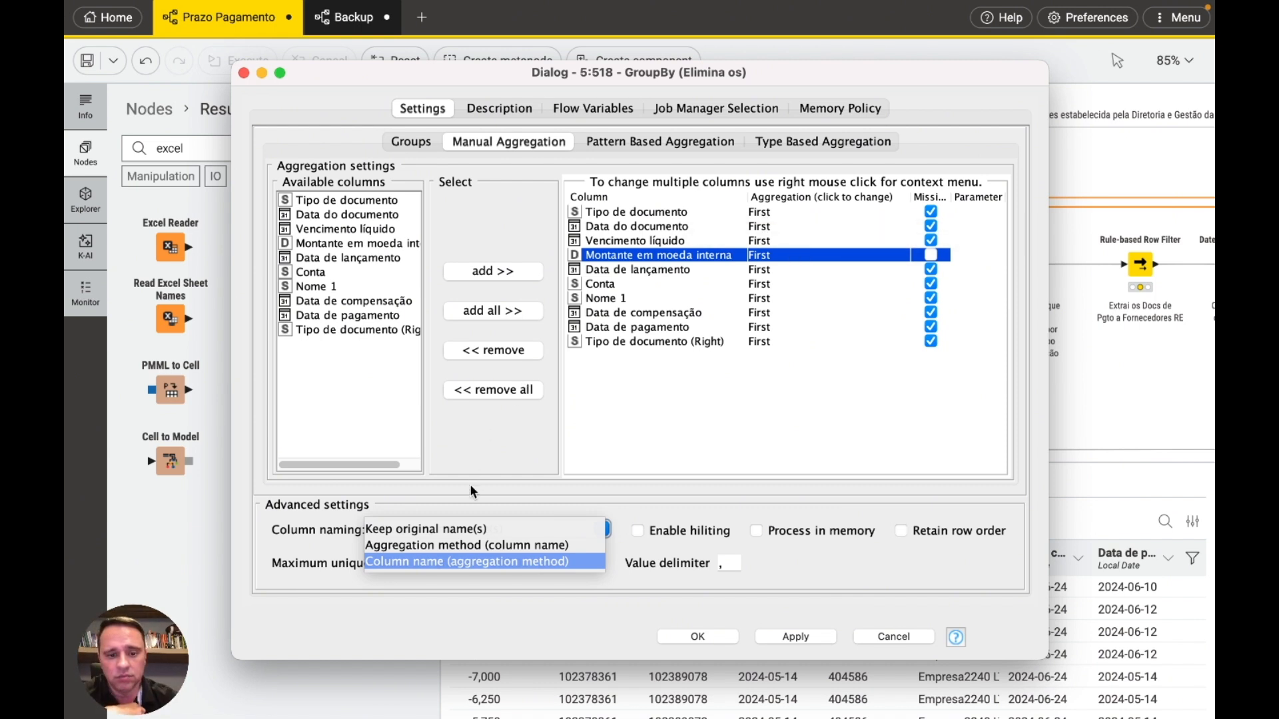
{"action": "left_click", "coordinate": [460, 530]}
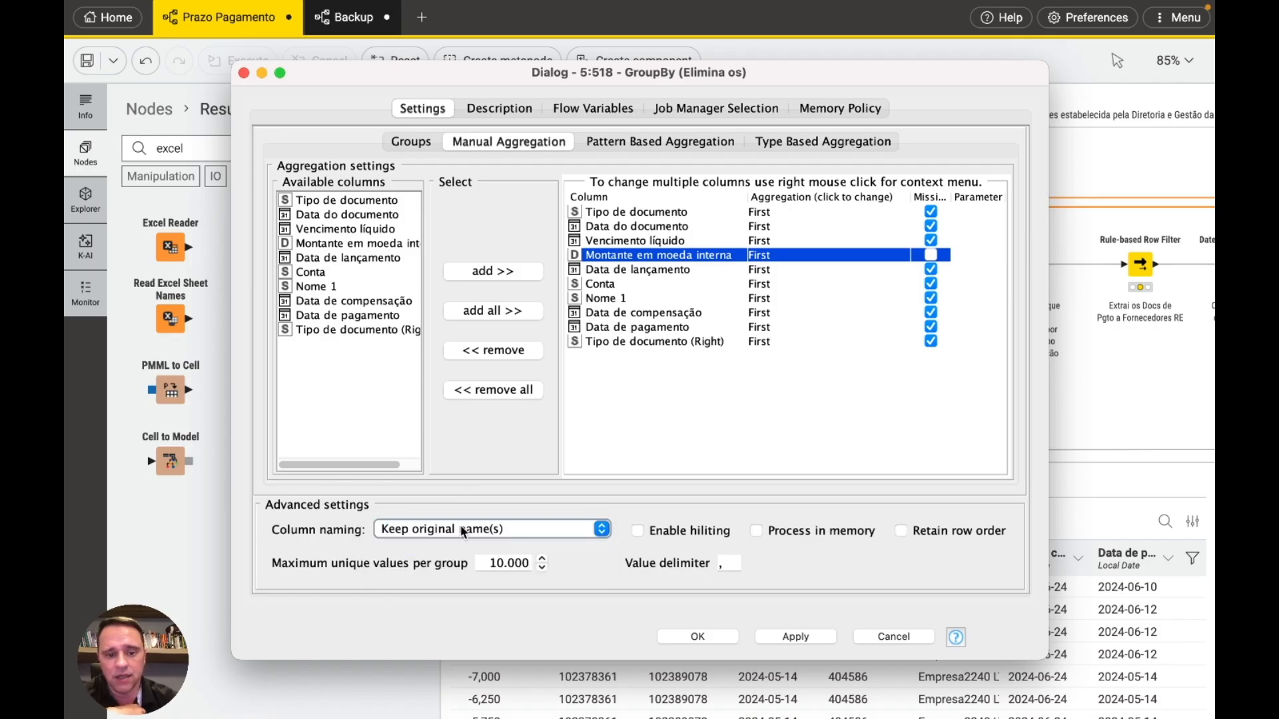
{"action": "left_click", "coordinate": [420, 139]}
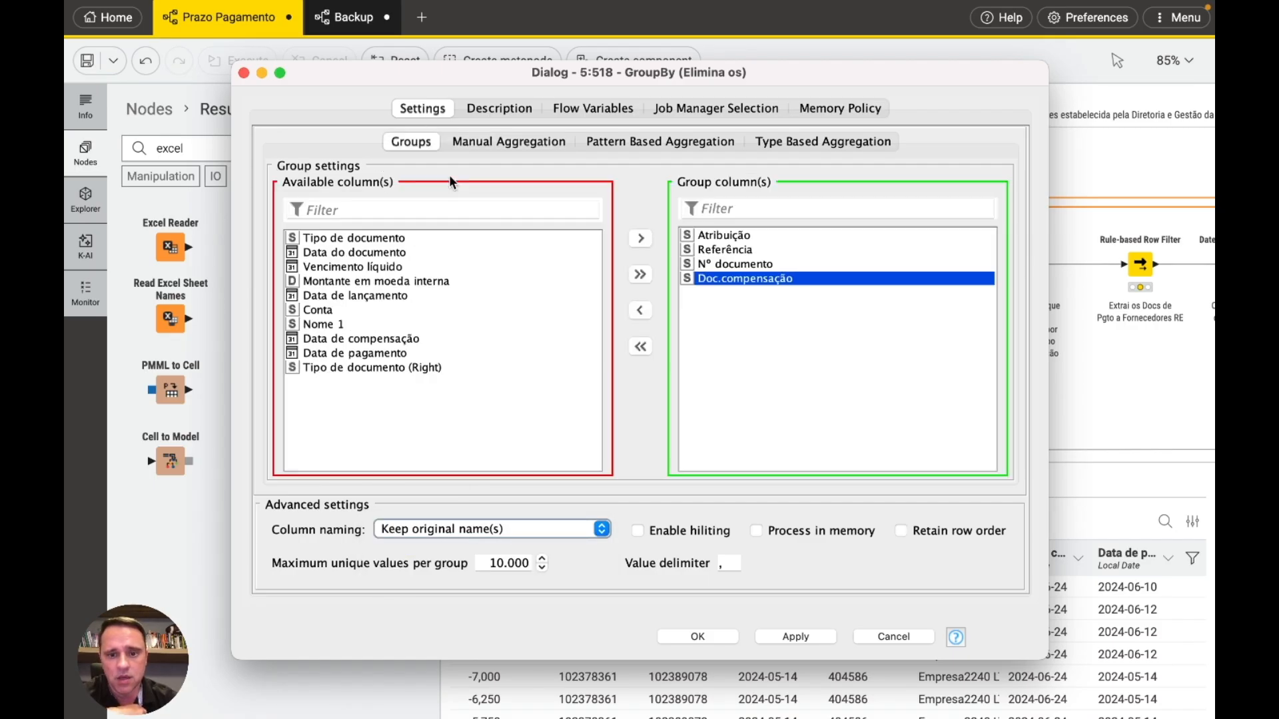
{"action": "left_click", "coordinate": [700, 637]}
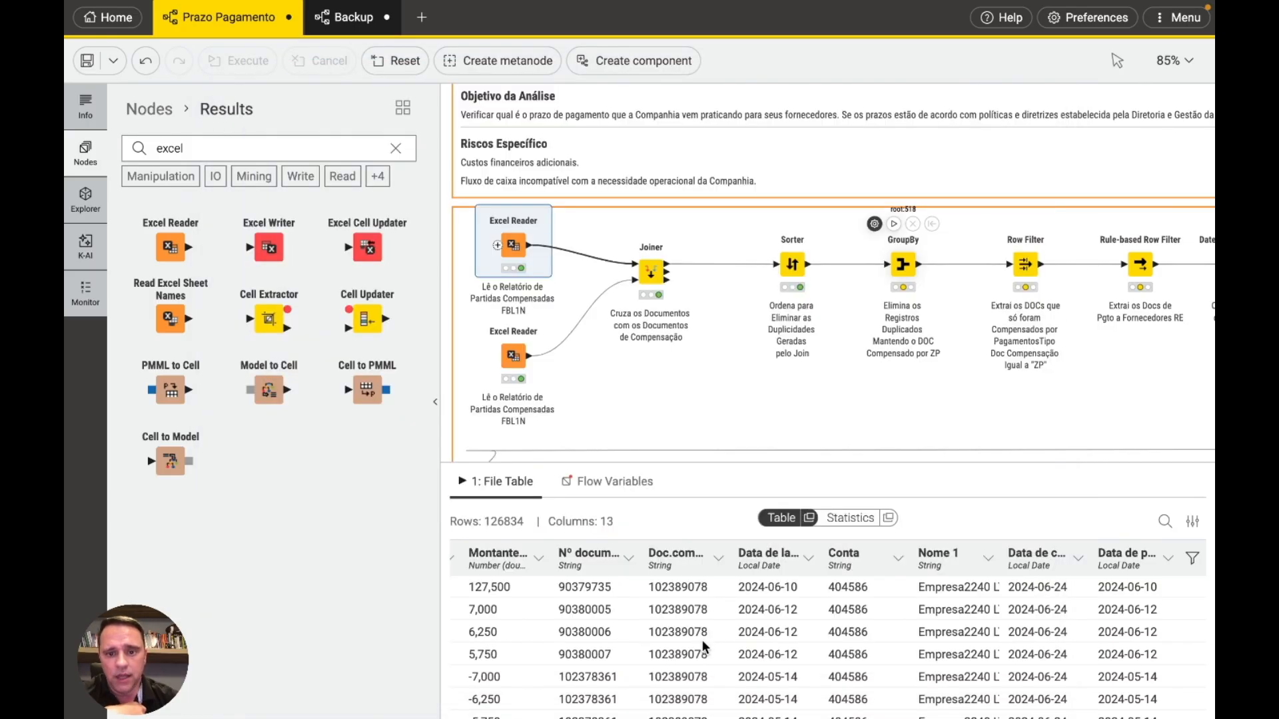
Step: Execute the GroupBy node and compare its output table with that of the upper Excel Reader
{"action": "left_click", "coordinate": [894, 224]}
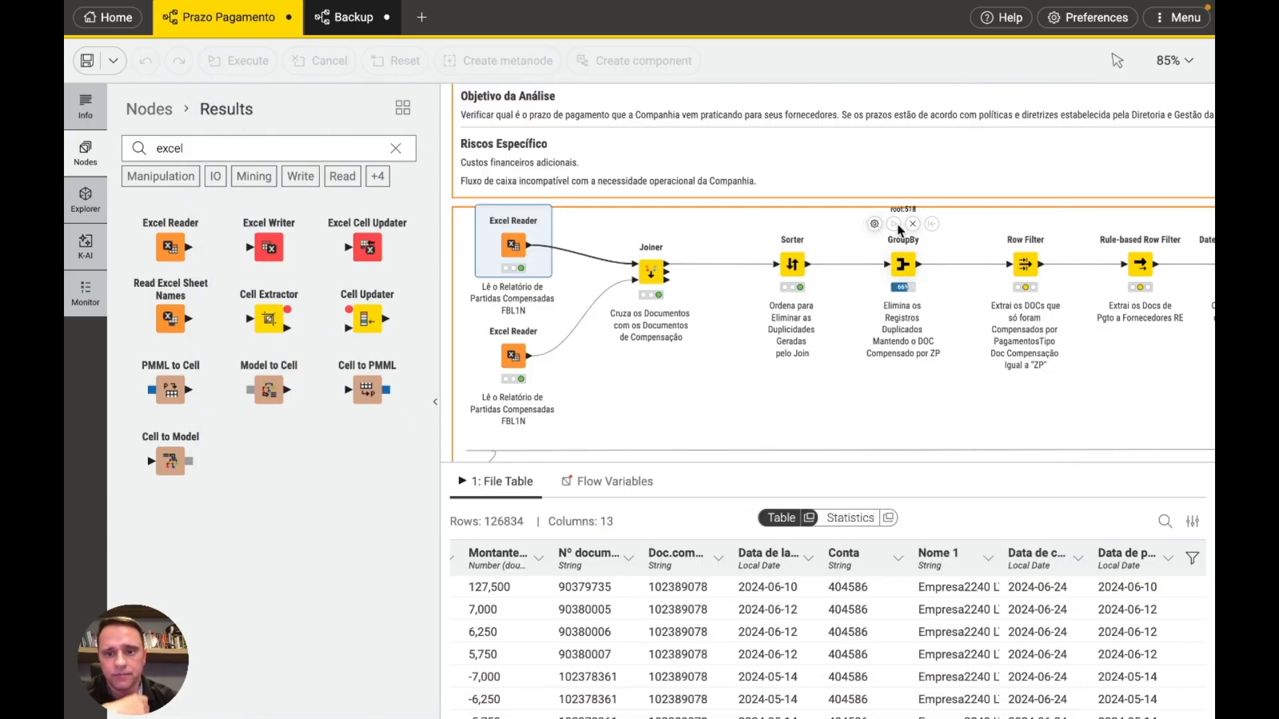
{"action": "left_click", "coordinate": [900, 270]}
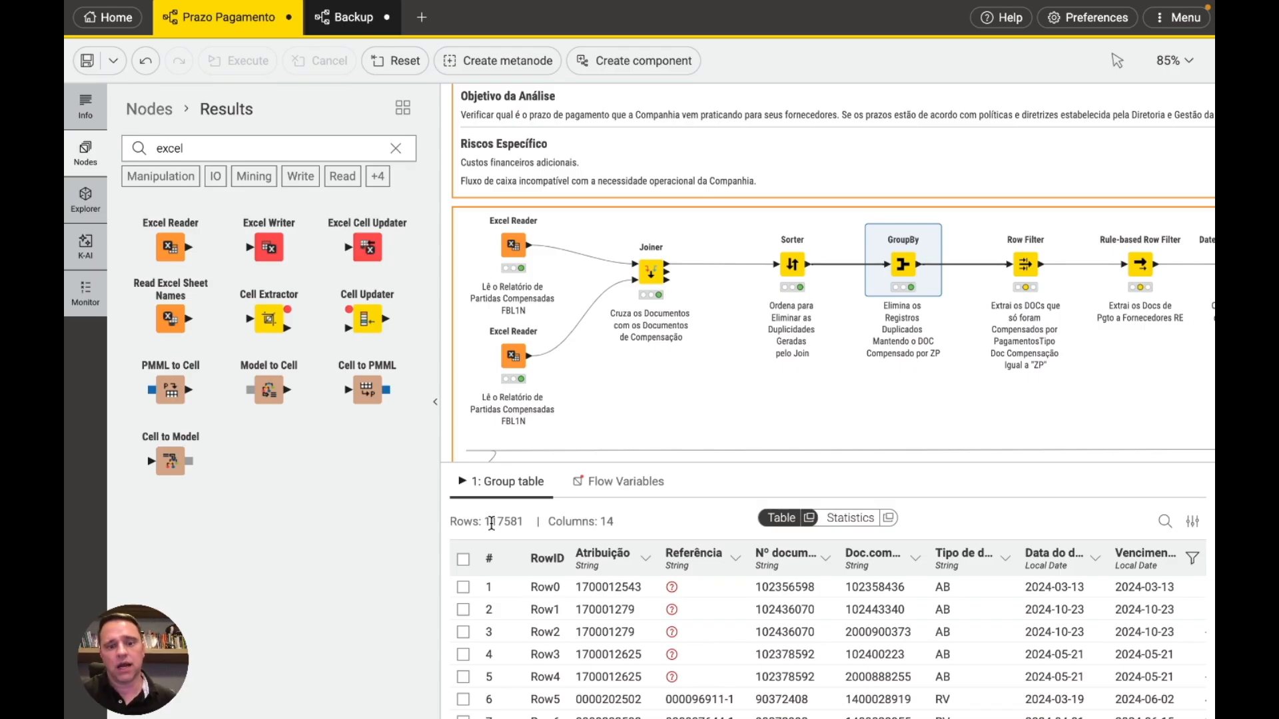
{"action": "mouse_move", "coordinate": [893, 244]}
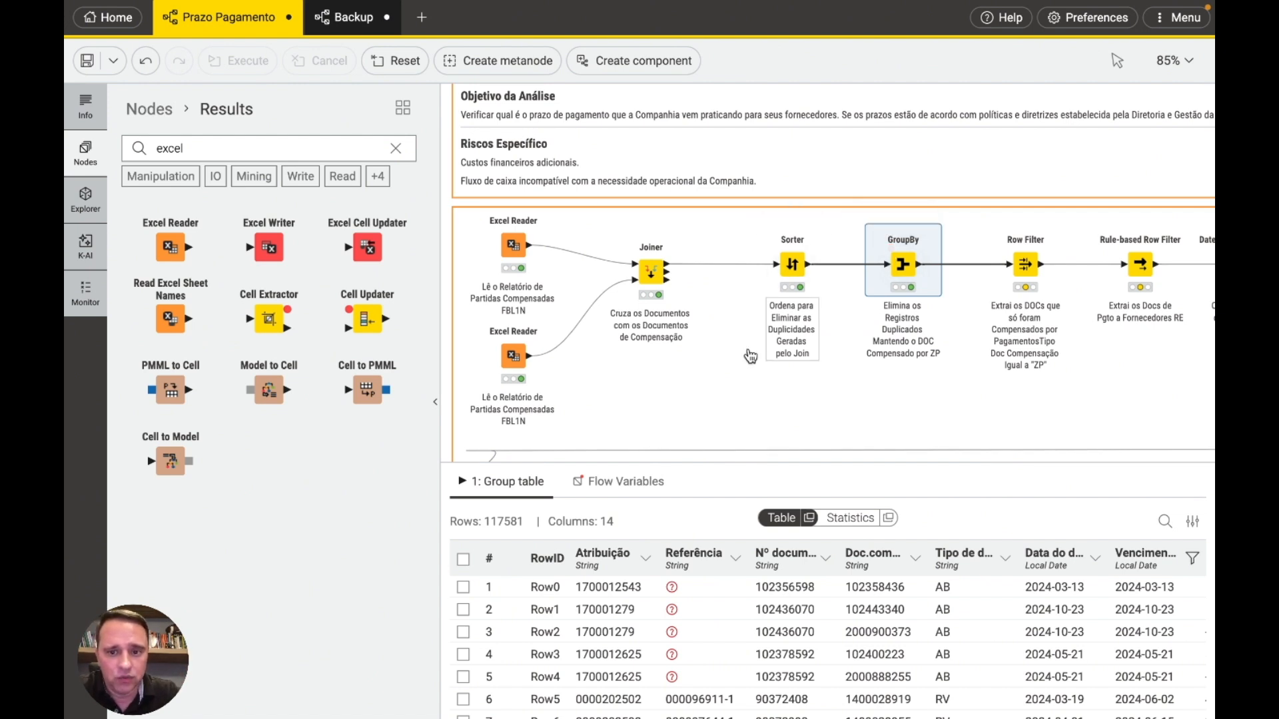
{"action": "left_click", "coordinate": [512, 247]}
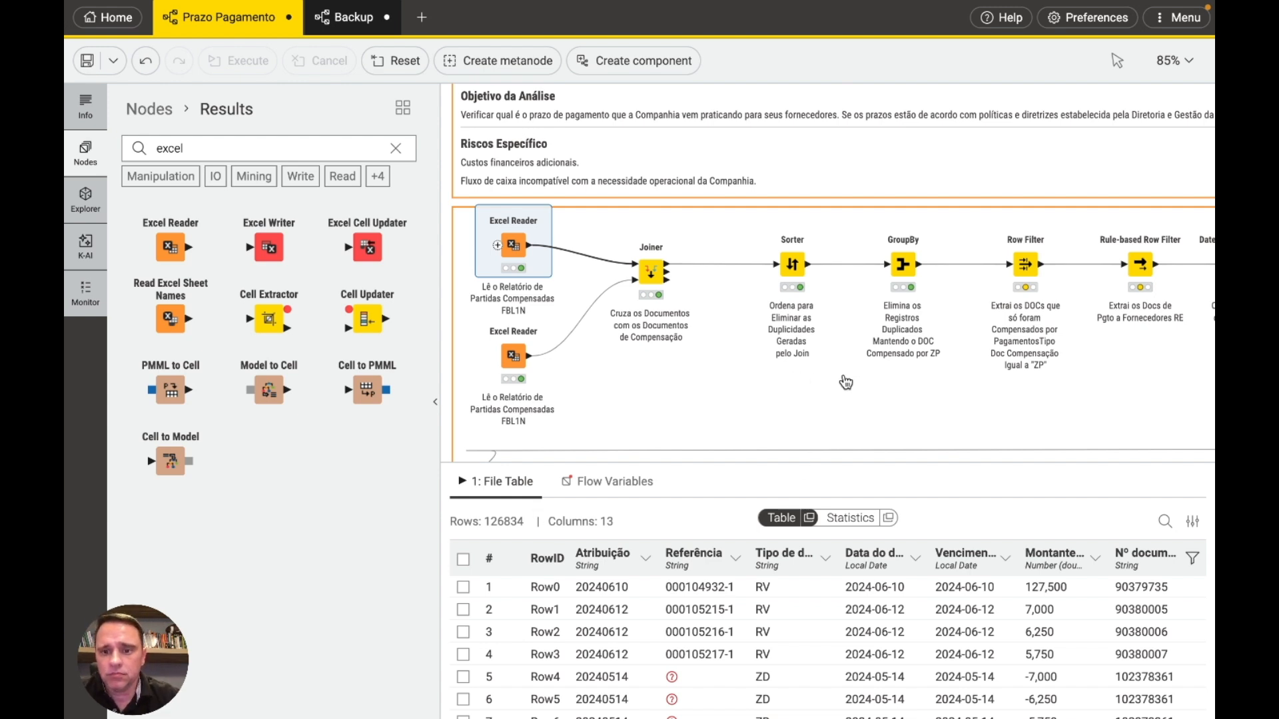
Step: Examine the GroupBy output for a row whose clearing document type is ZP, checking it against its other columns
{"action": "scroll", "coordinate": [843, 381], "scroll_direction": "right", "scroll_amount": 3}
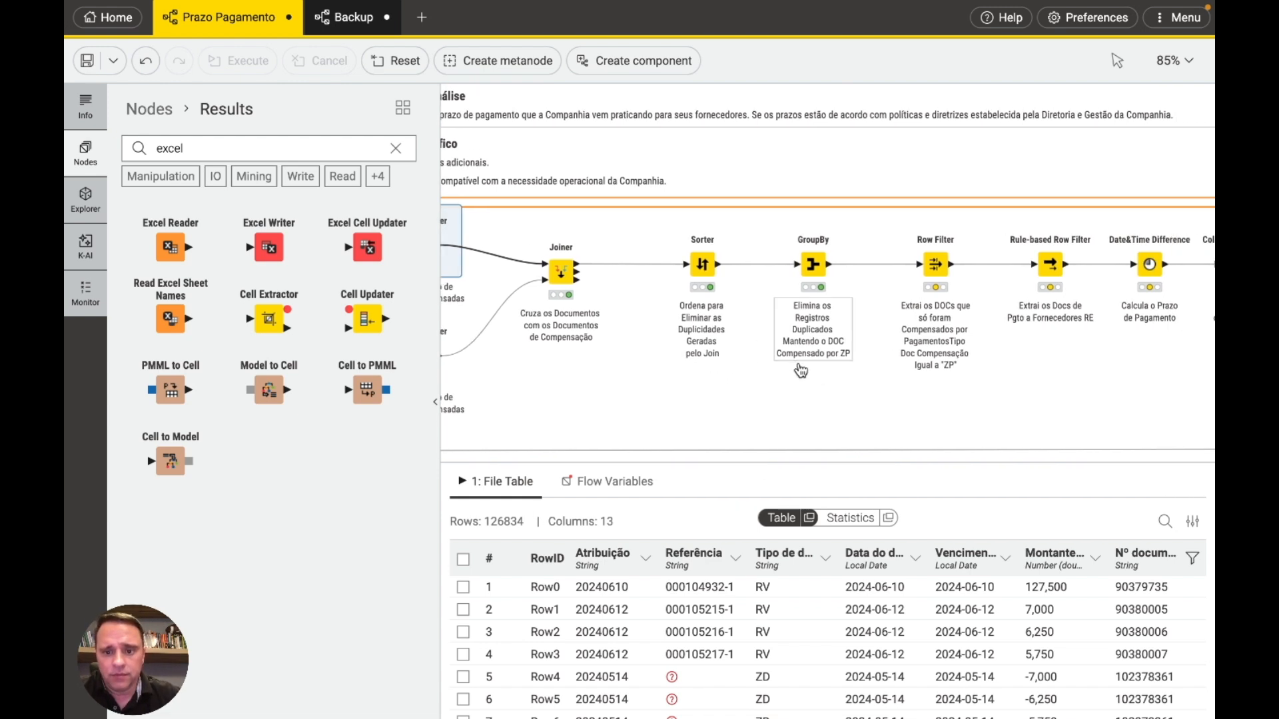
{"action": "scroll", "coordinate": [800, 371], "scroll_direction": "right", "scroll_amount": 1}
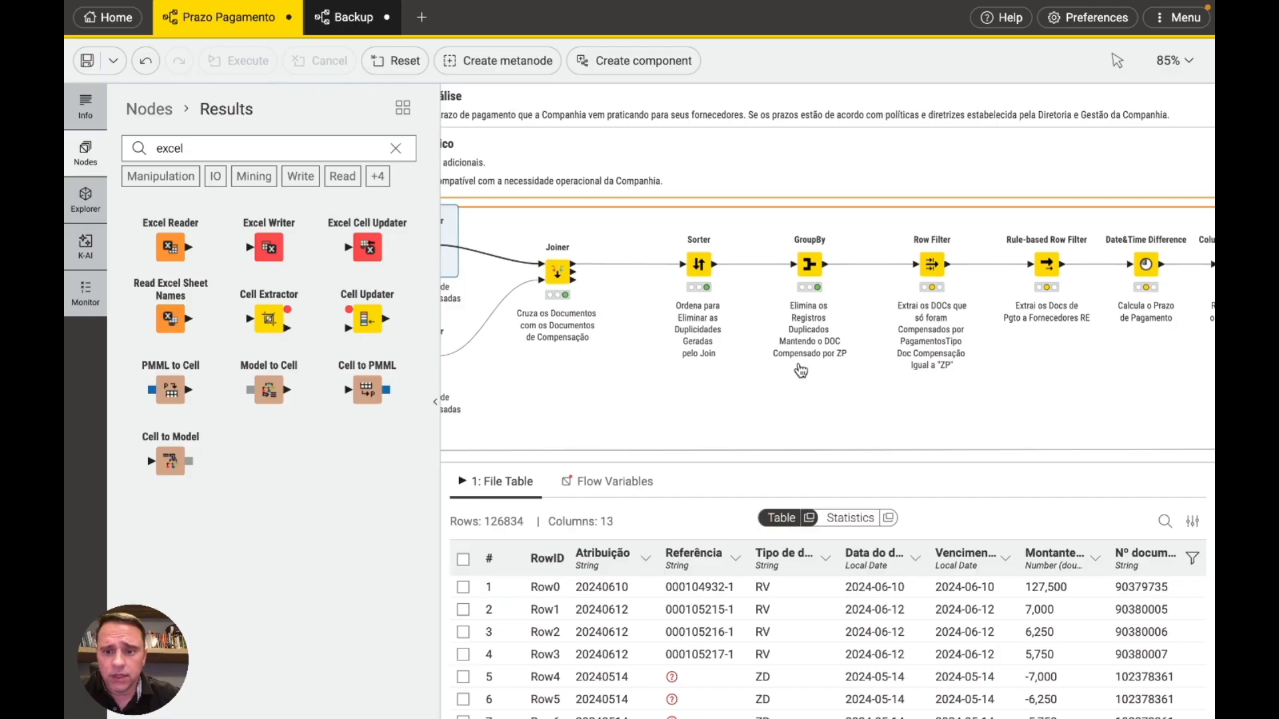
{"action": "left_click", "coordinate": [925, 305]}
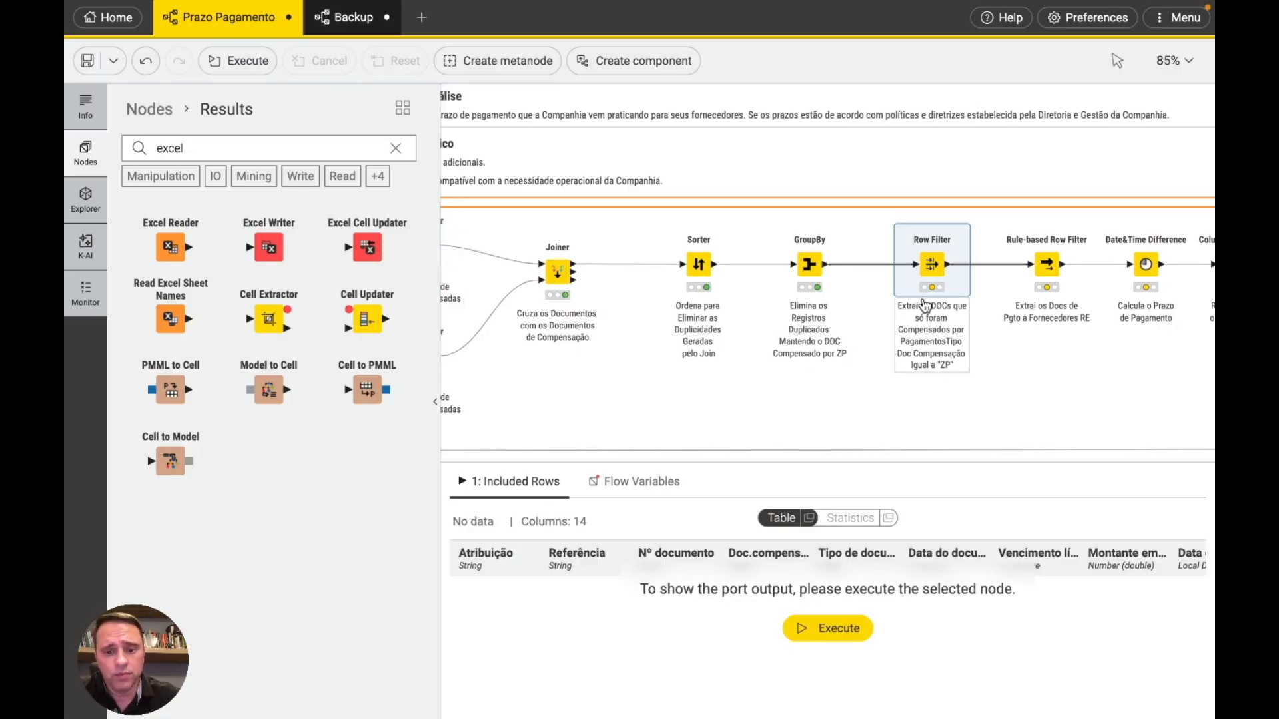
{"action": "left_click", "coordinate": [808, 285]}
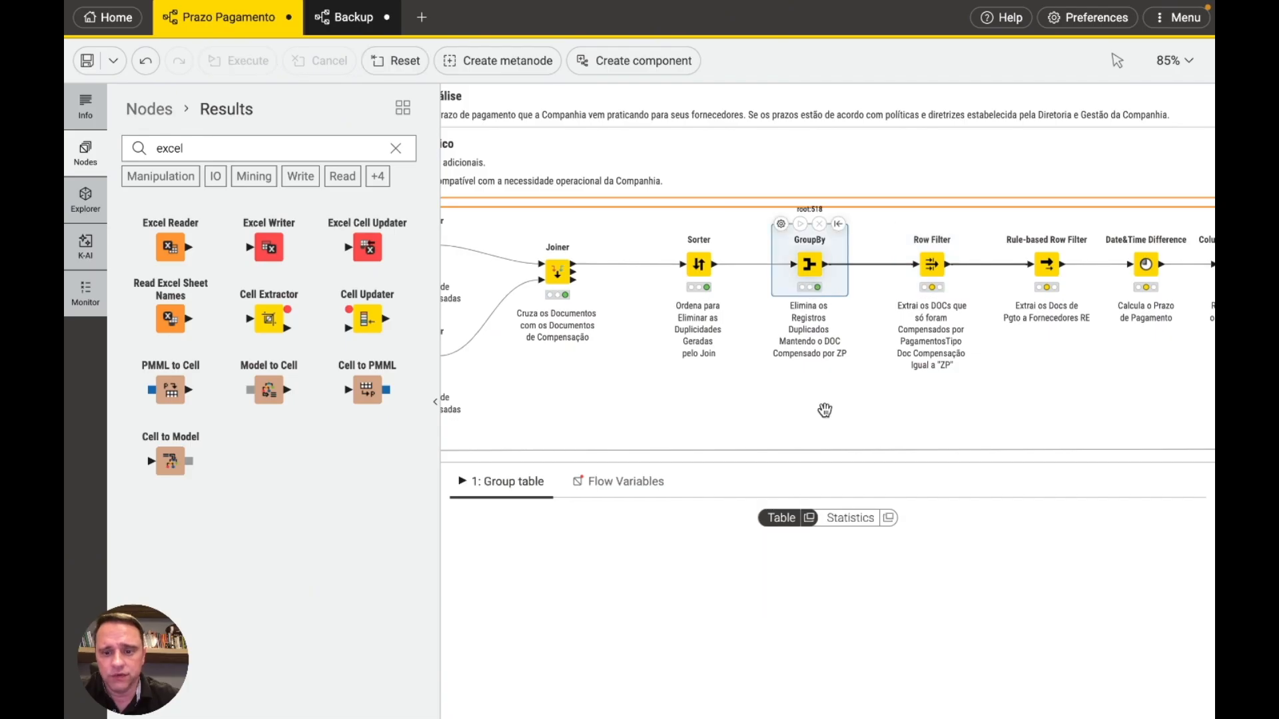
{"action": "scroll", "coordinate": [910, 639], "scroll_direction": "right", "scroll_amount": 5}
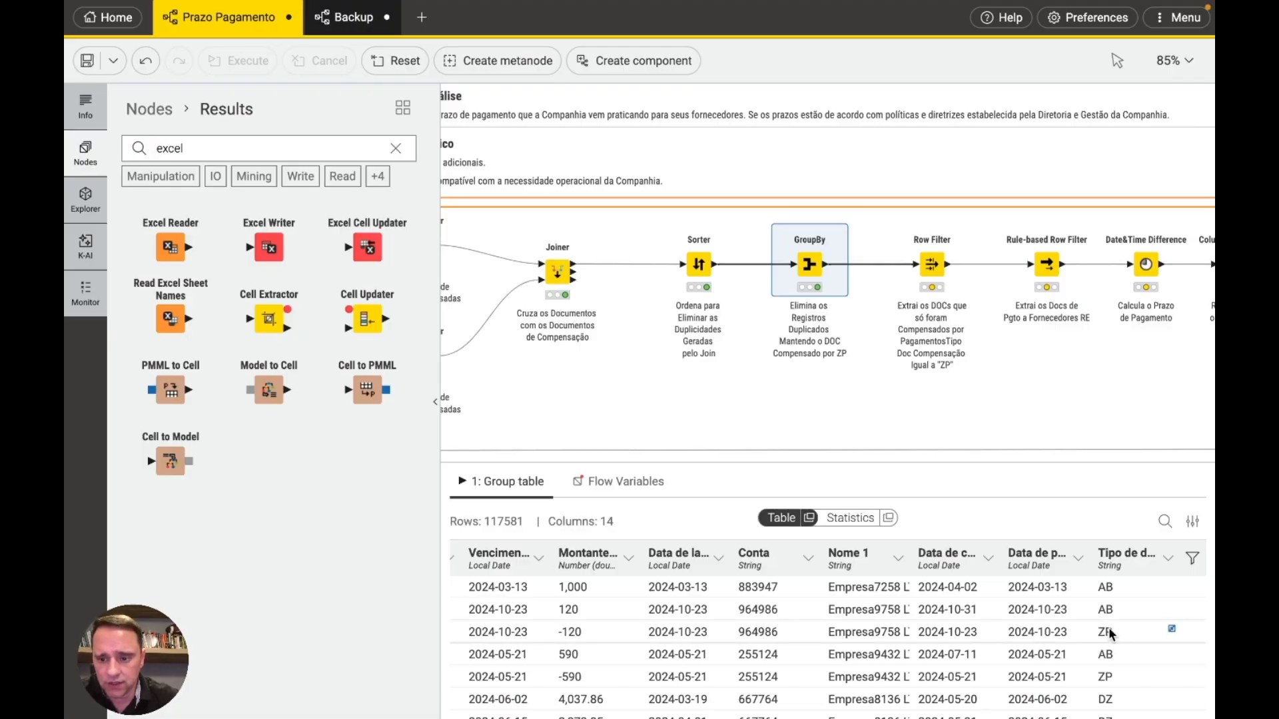
{"action": "left_click", "coordinate": [1109, 633]}
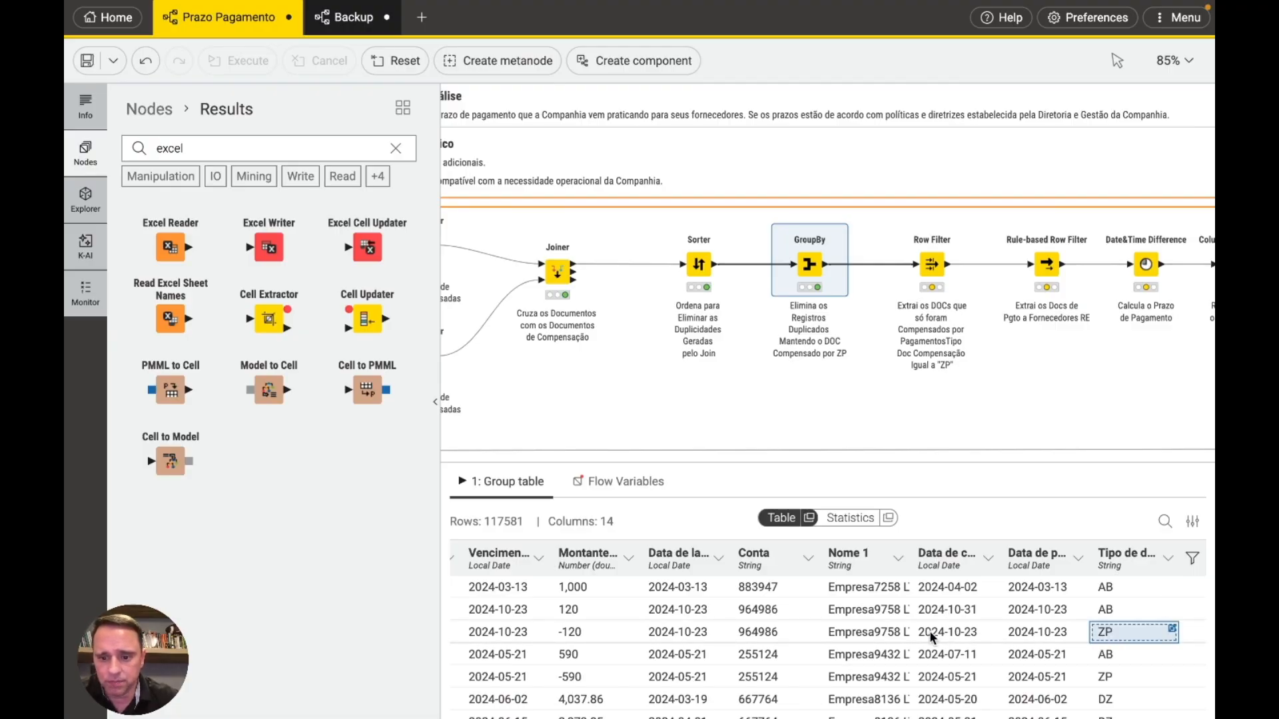
{"action": "scroll", "coordinate": [924, 636], "scroll_direction": "left", "scroll_amount": 3}
{"action": "scroll", "coordinate": [923, 632], "scroll_direction": "left", "scroll_amount": 5}
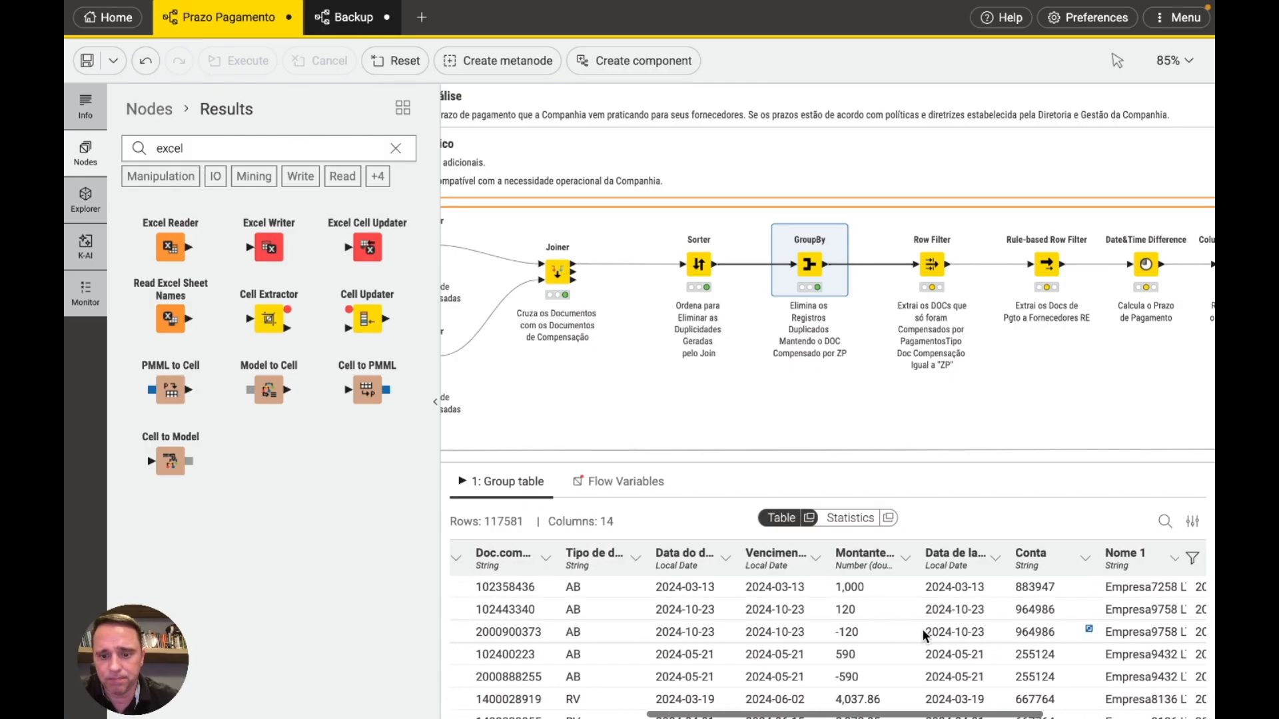
{"action": "scroll", "coordinate": [922, 629], "scroll_direction": "right", "scroll_amount": 5}
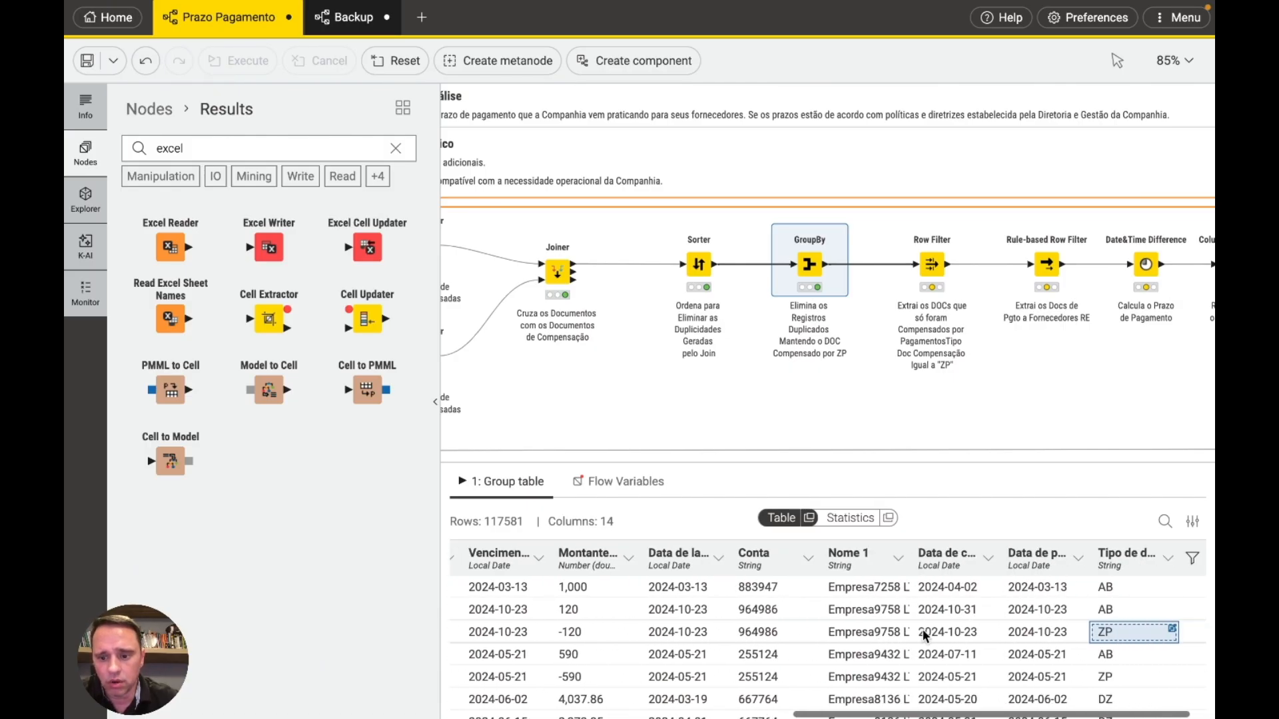
Step: Compare the document number and Doc.compensação of the ZP row with neighbouring rows and their clearing document types
{"action": "scroll", "coordinate": [921, 629], "scroll_direction": "left", "scroll_amount": 3}
{"action": "scroll", "coordinate": [921, 629], "scroll_direction": "left", "scroll_amount": 5}
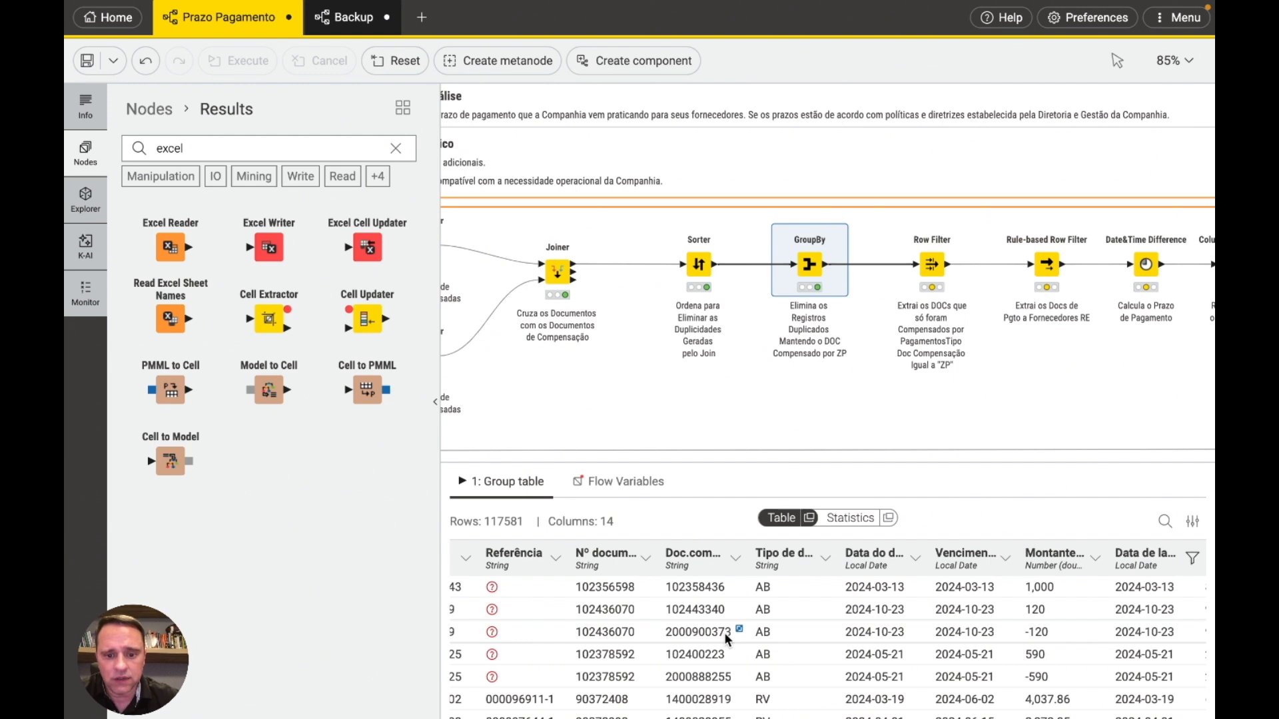
{"action": "left_click", "coordinate": [614, 631]}
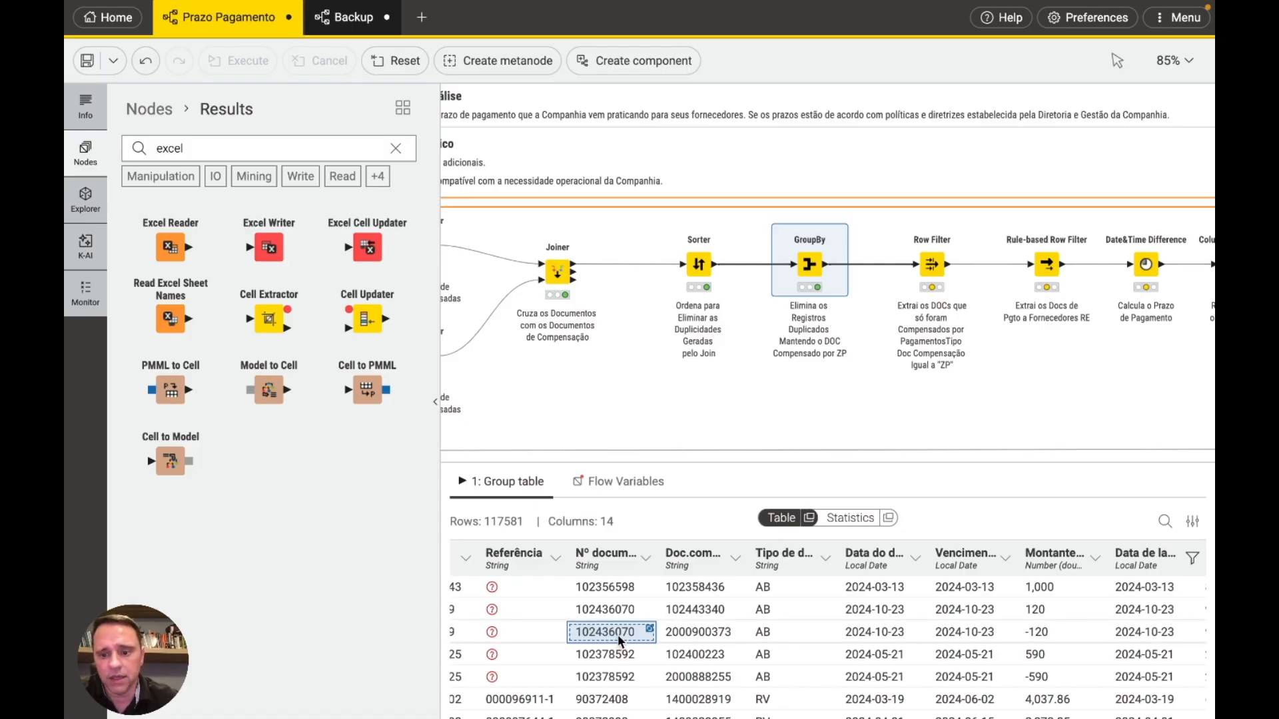
{"action": "scroll", "coordinate": [617, 634], "scroll_direction": "down", "scroll_amount": 2}
{"action": "scroll", "coordinate": [617, 635], "scroll_direction": "up", "scroll_amount": 1}
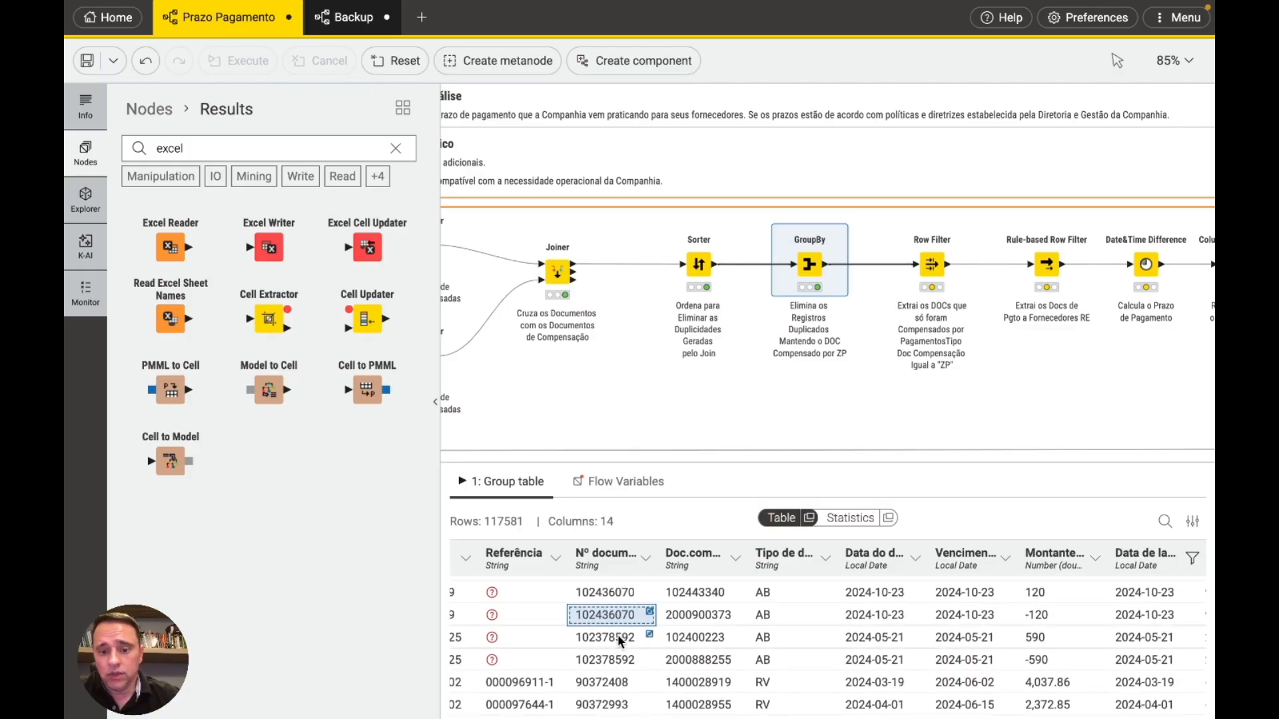
{"action": "scroll", "coordinate": [617, 634], "scroll_direction": "right", "scroll_amount": 5}
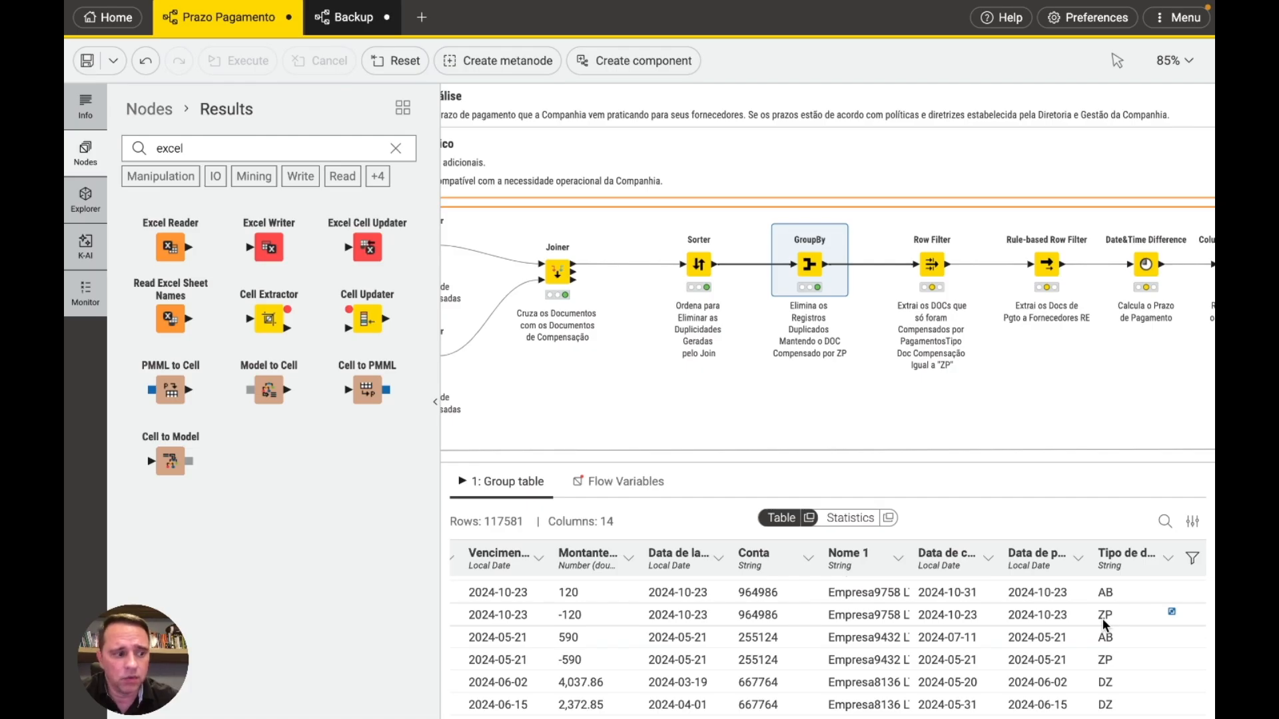
{"action": "left_click", "coordinate": [1102, 618]}
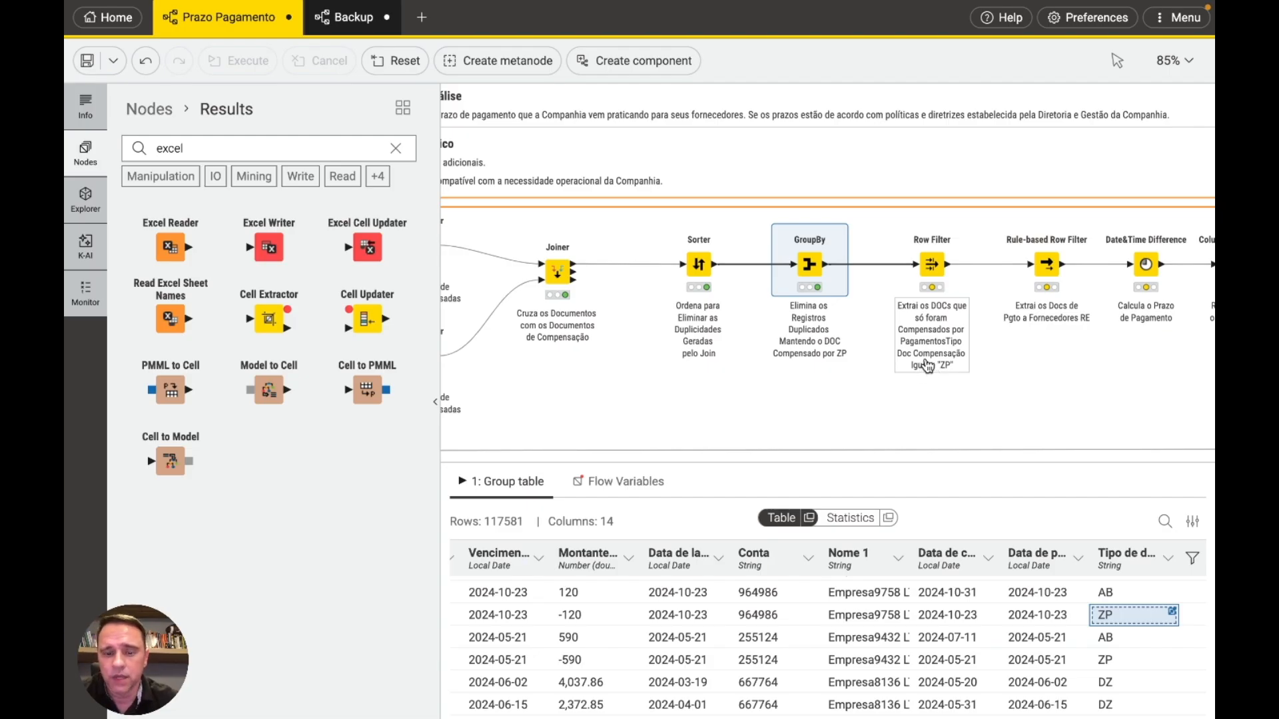
Step: Try a two-line comment on a new Excel Reader node placed below the Joiner, discard it and delete the node
{"action": "scroll", "coordinate": [906, 357], "scroll_direction": "left", "scroll_amount": 5}
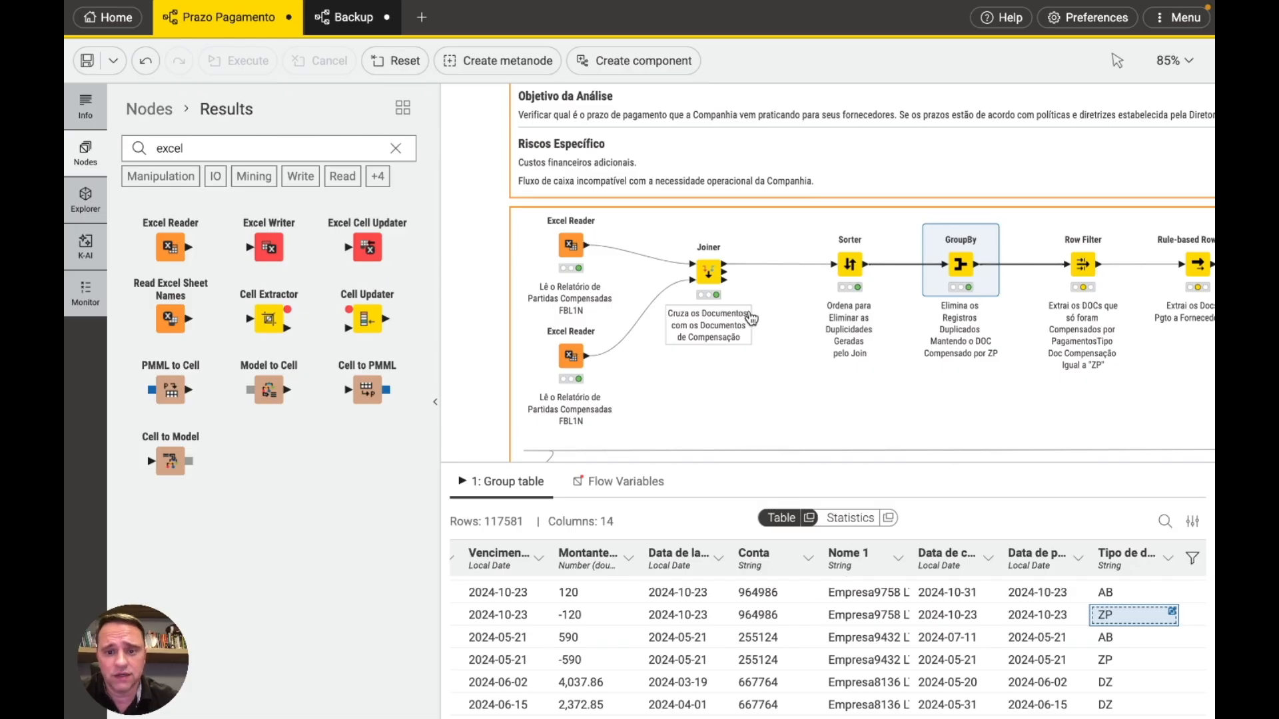
{"action": "left_click_drag", "start_coordinate": [170, 249], "coordinate": [789, 385]}
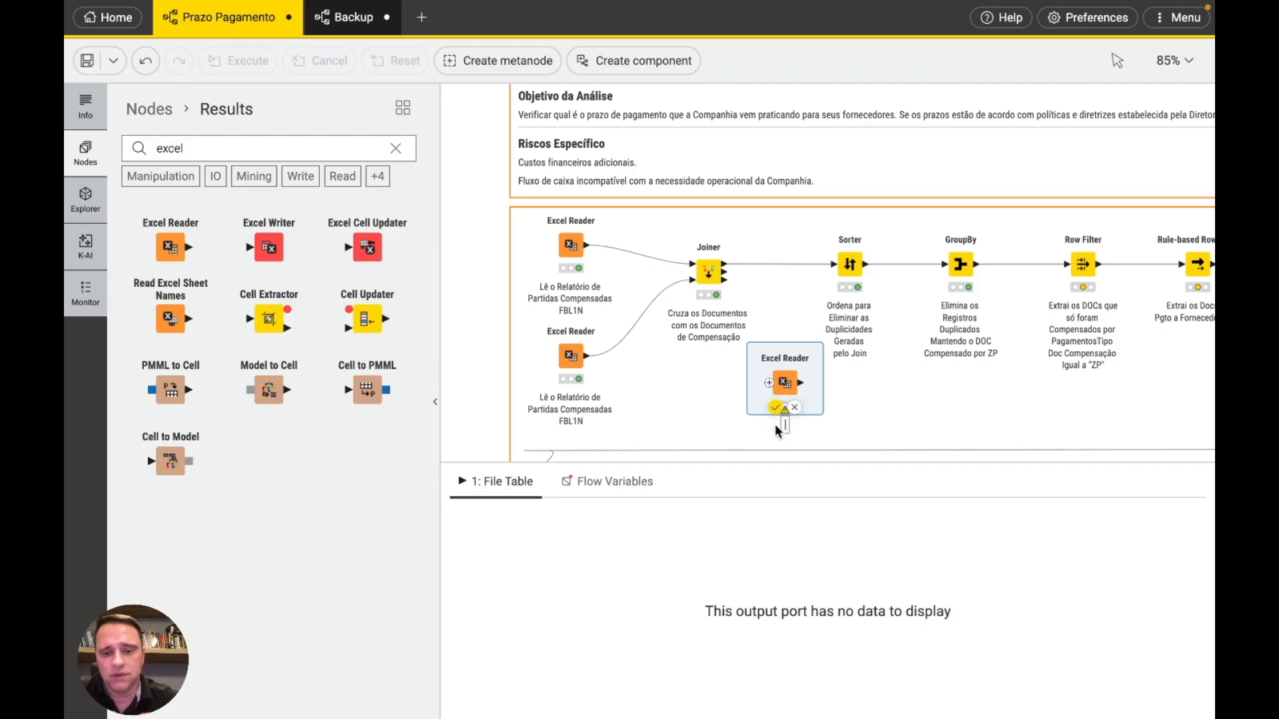
{"action": "type", "text": "dsfdsfsdf"}
{"action": "key", "text": "Return"}
{"action": "type", "text": "fgsdgsd"}
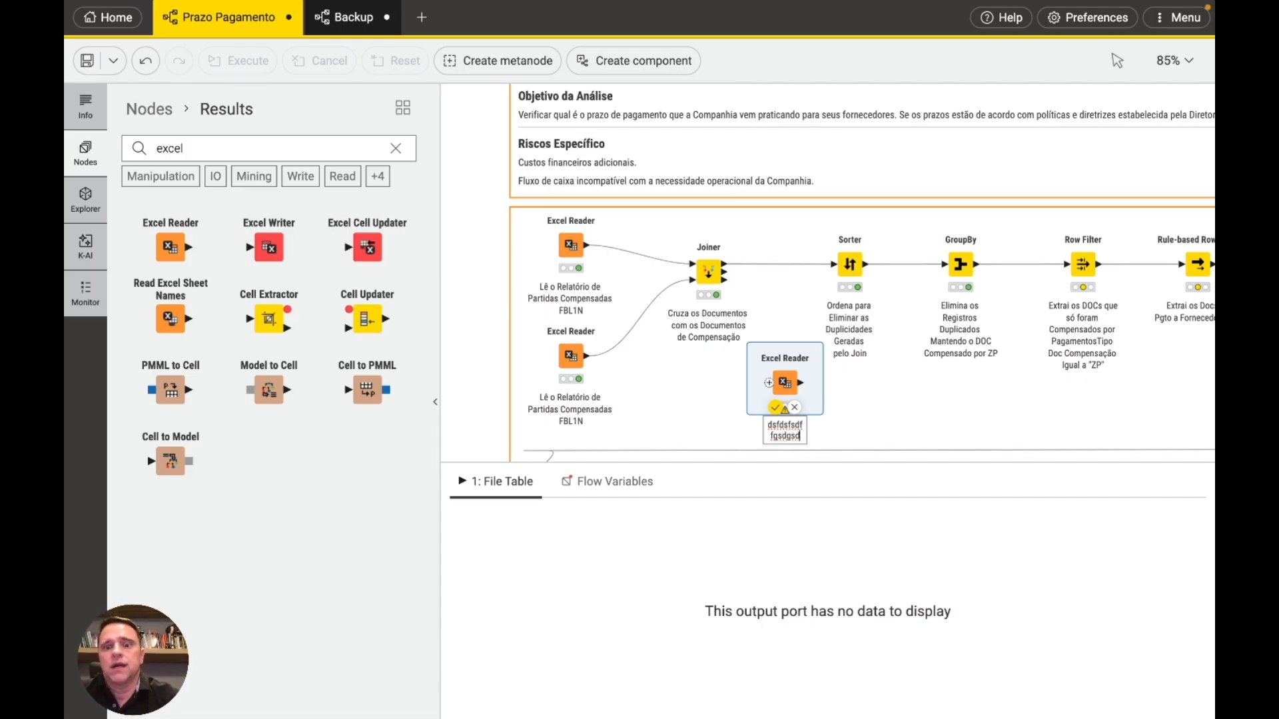
{"action": "key", "text": "Escape"}
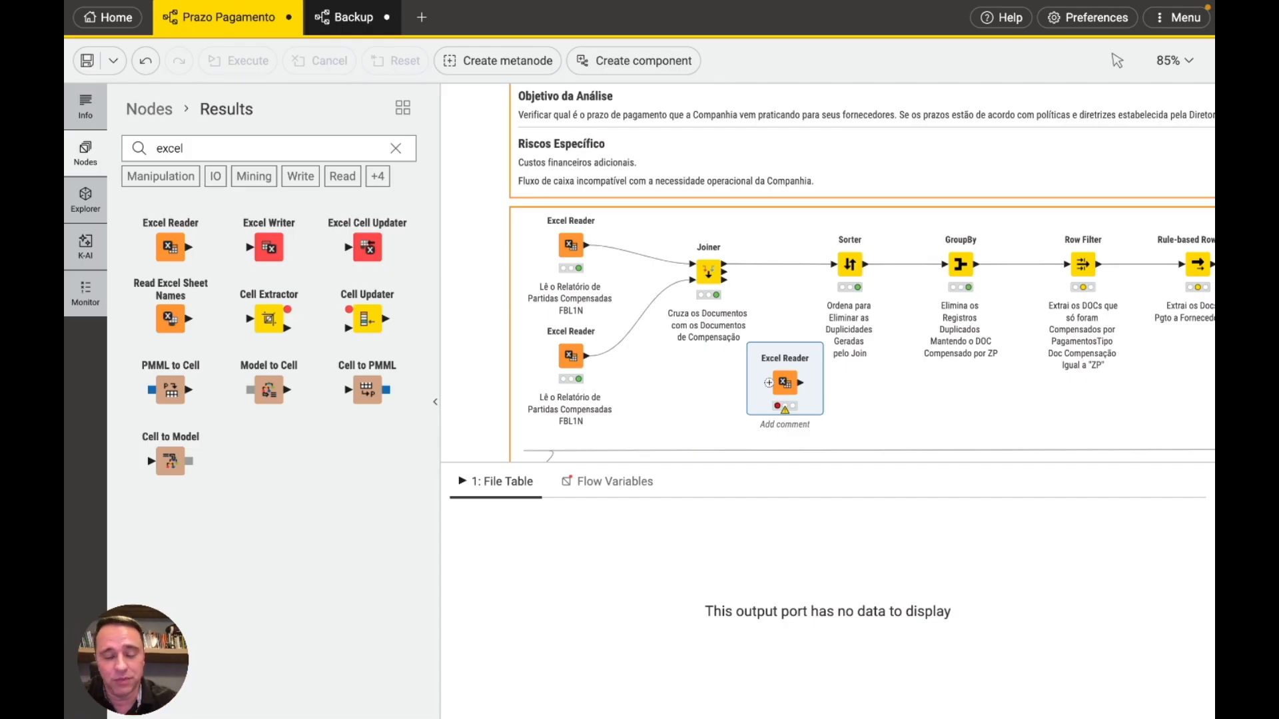
{"action": "mouse_move", "coordinate": [787, 379]}
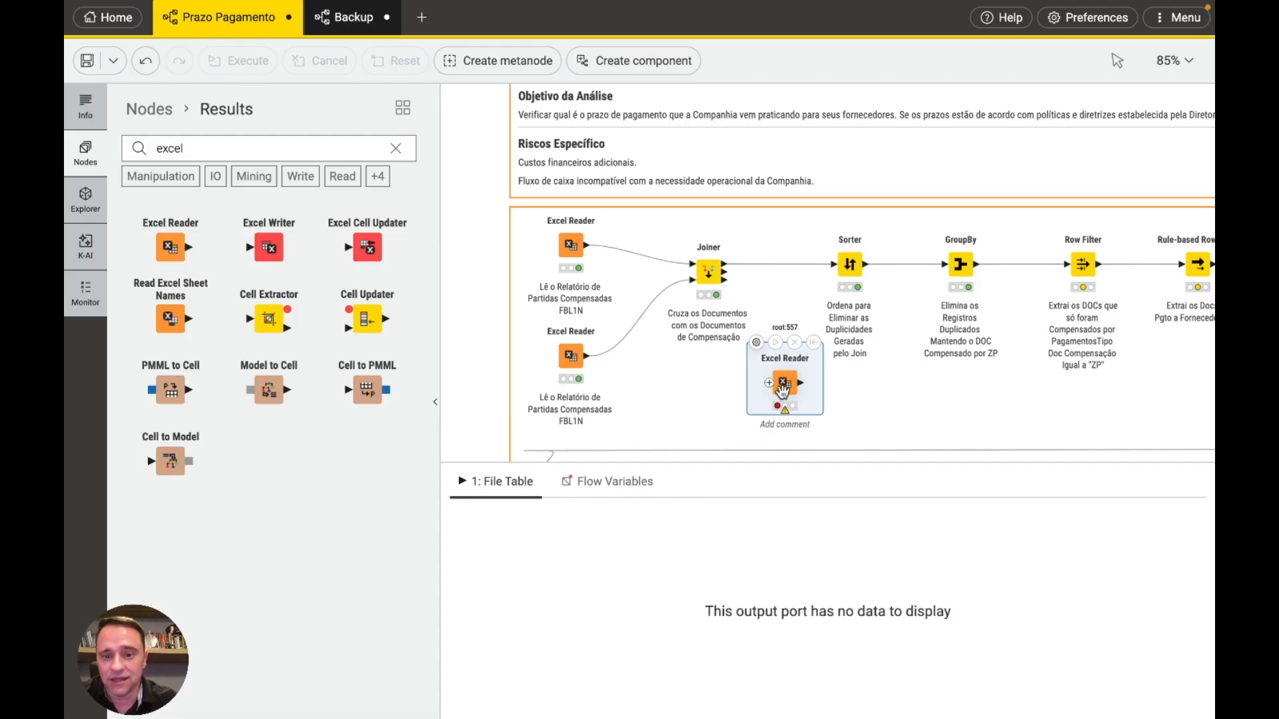
{"action": "key", "text": "Delete"}
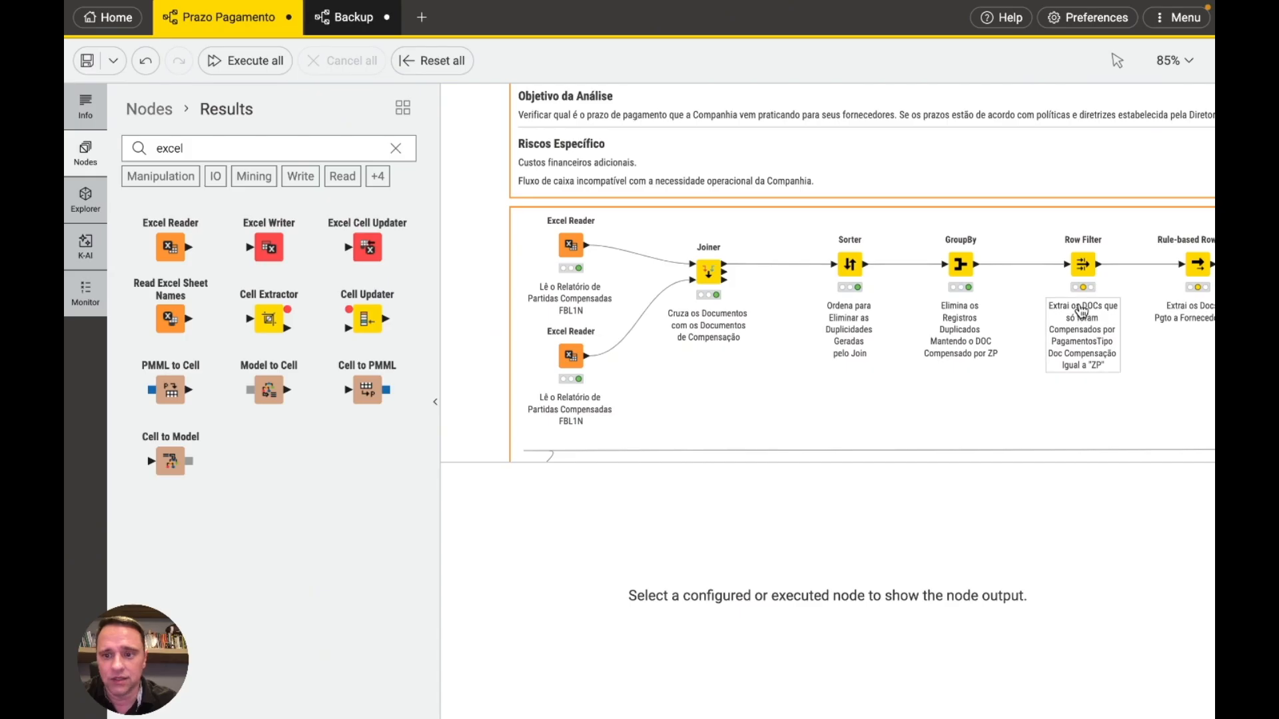
Step: Review the Row Filter keeping matching rows where Tipo de documento (Right) equals ZP, confirm its configuration and execute it
{"action": "scroll", "coordinate": [1082, 311], "scroll_direction": "right", "scroll_amount": 5}
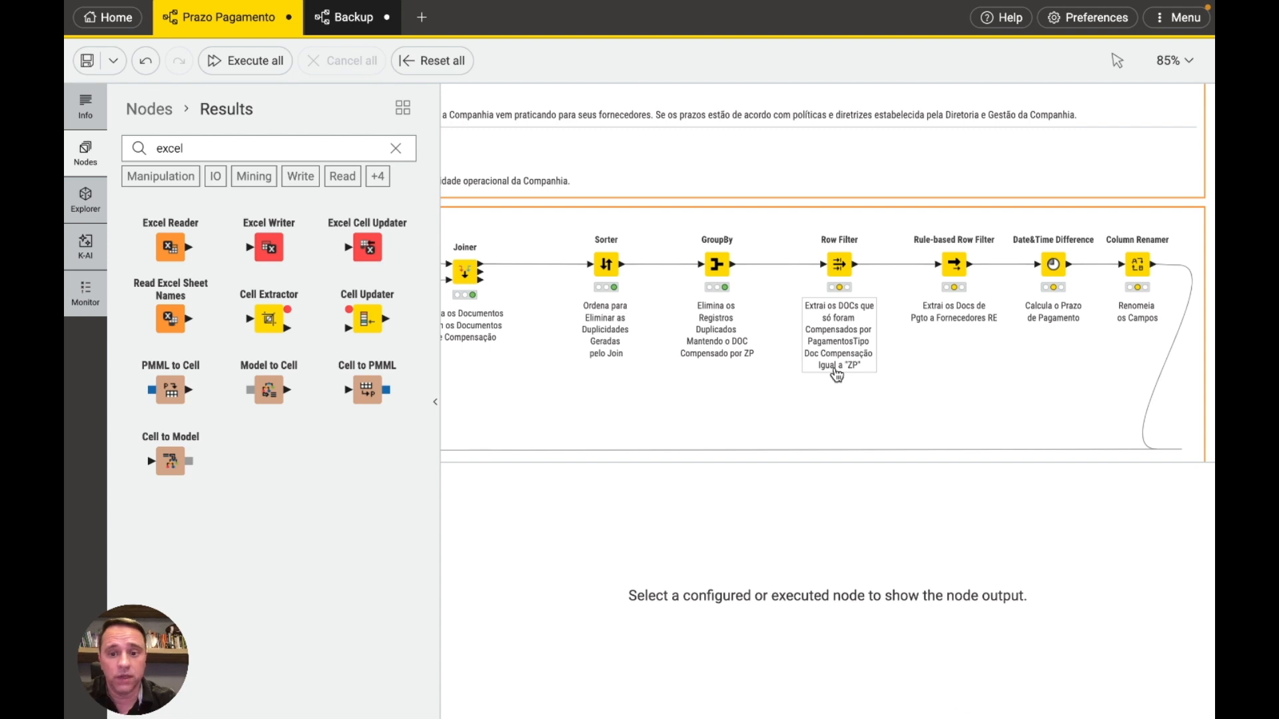
{"action": "mouse_move", "coordinate": [834, 257]}
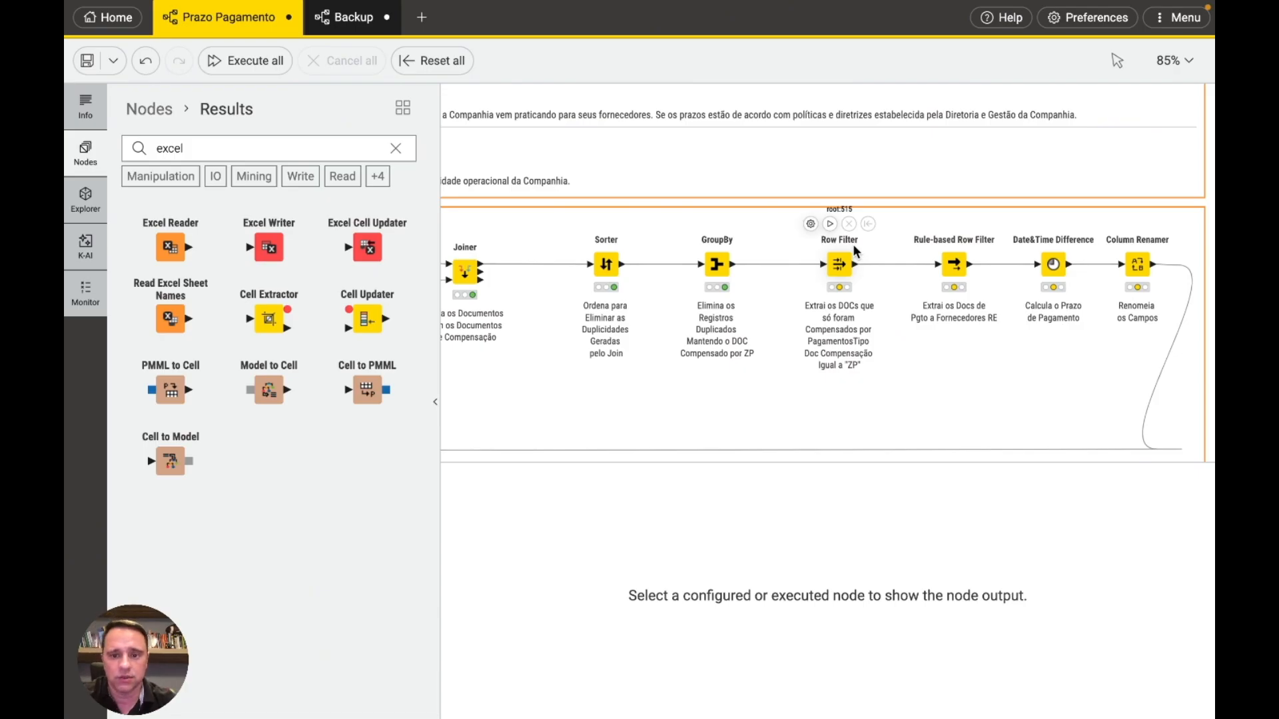
{"action": "left_click", "coordinate": [809, 225]}
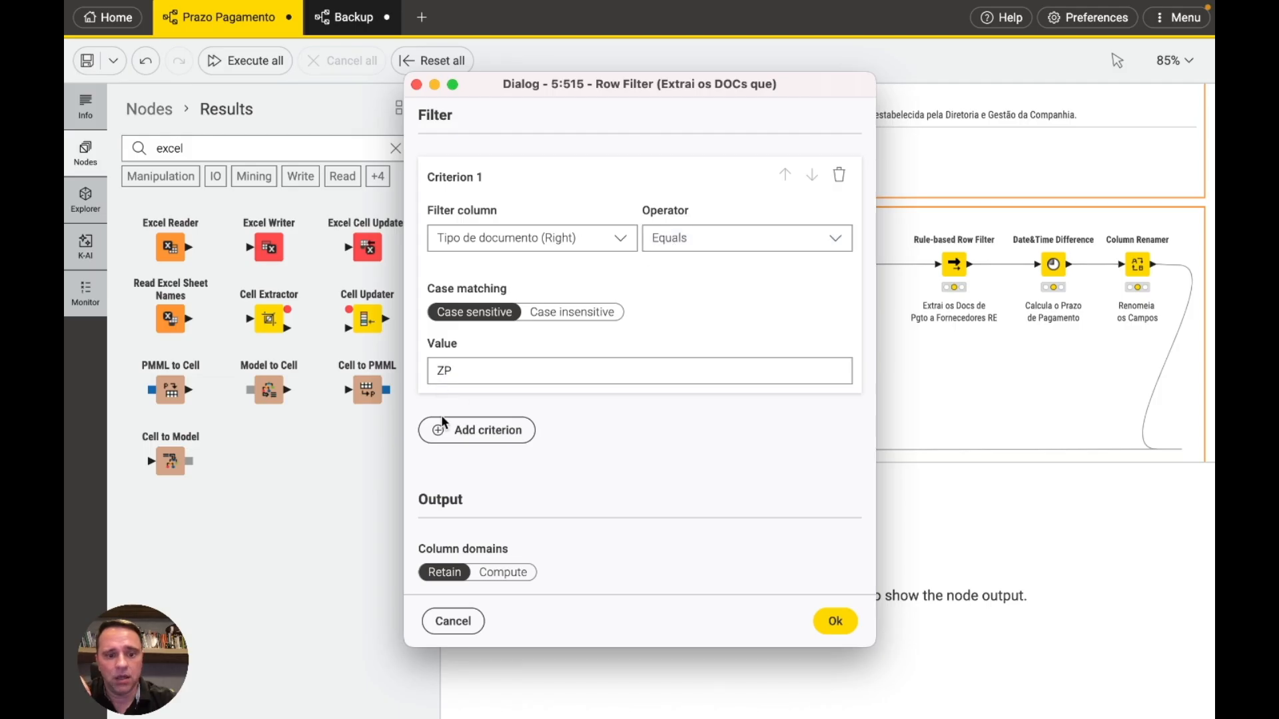
{"action": "scroll", "coordinate": [472, 506], "scroll_direction": "down", "scroll_amount": 2}
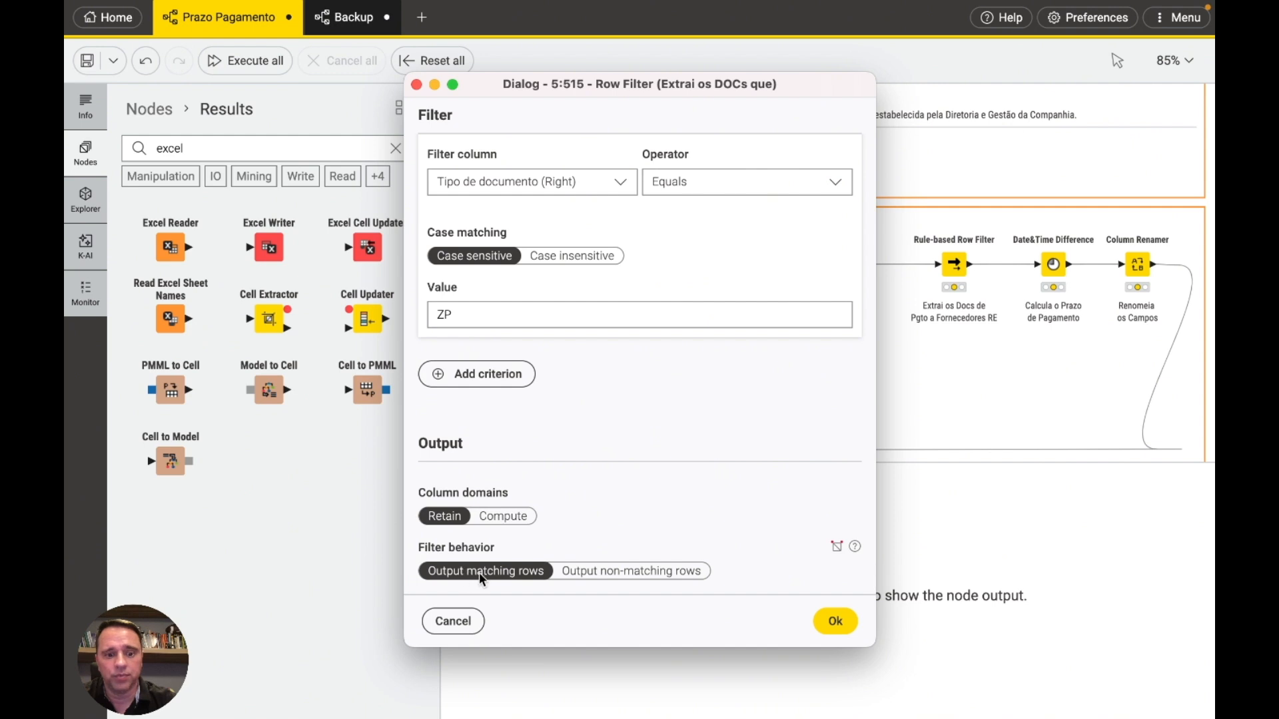
{"action": "scroll", "coordinate": [532, 336], "scroll_direction": "up", "scroll_amount": 2}
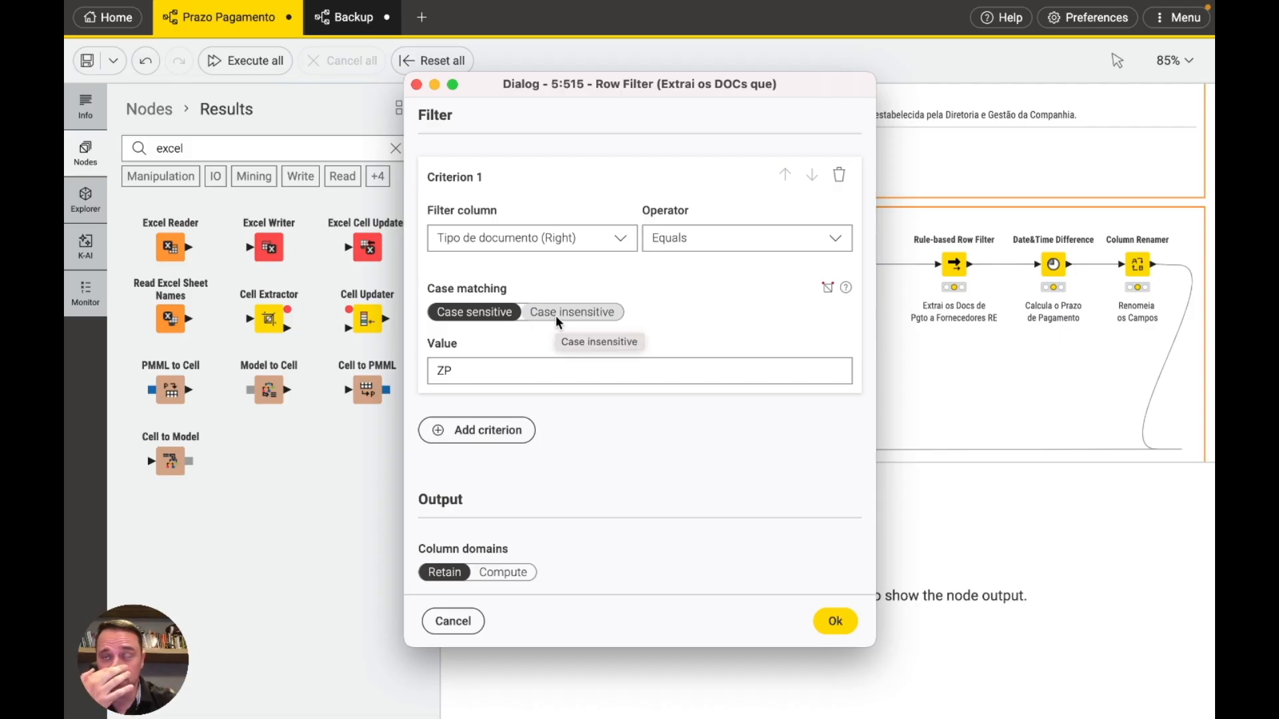
{"action": "scroll", "coordinate": [555, 314], "scroll_direction": "down", "scroll_amount": 2}
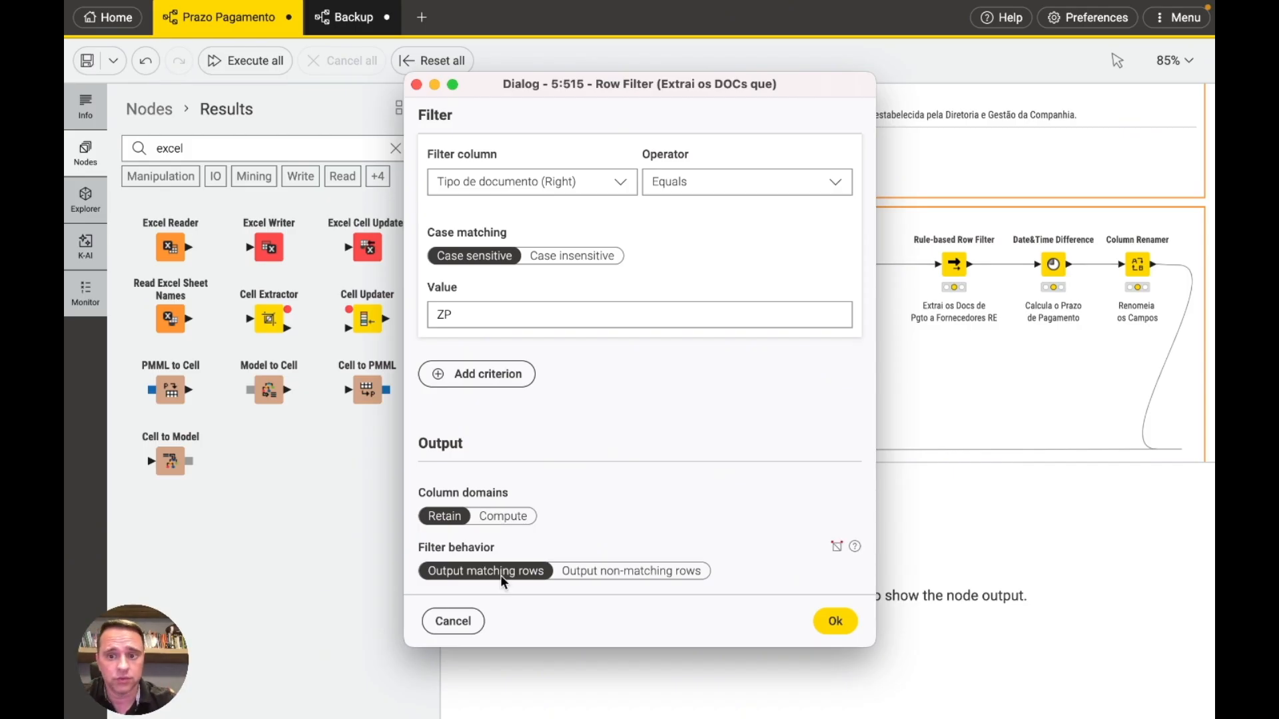
{"action": "left_click", "coordinate": [835, 621]}
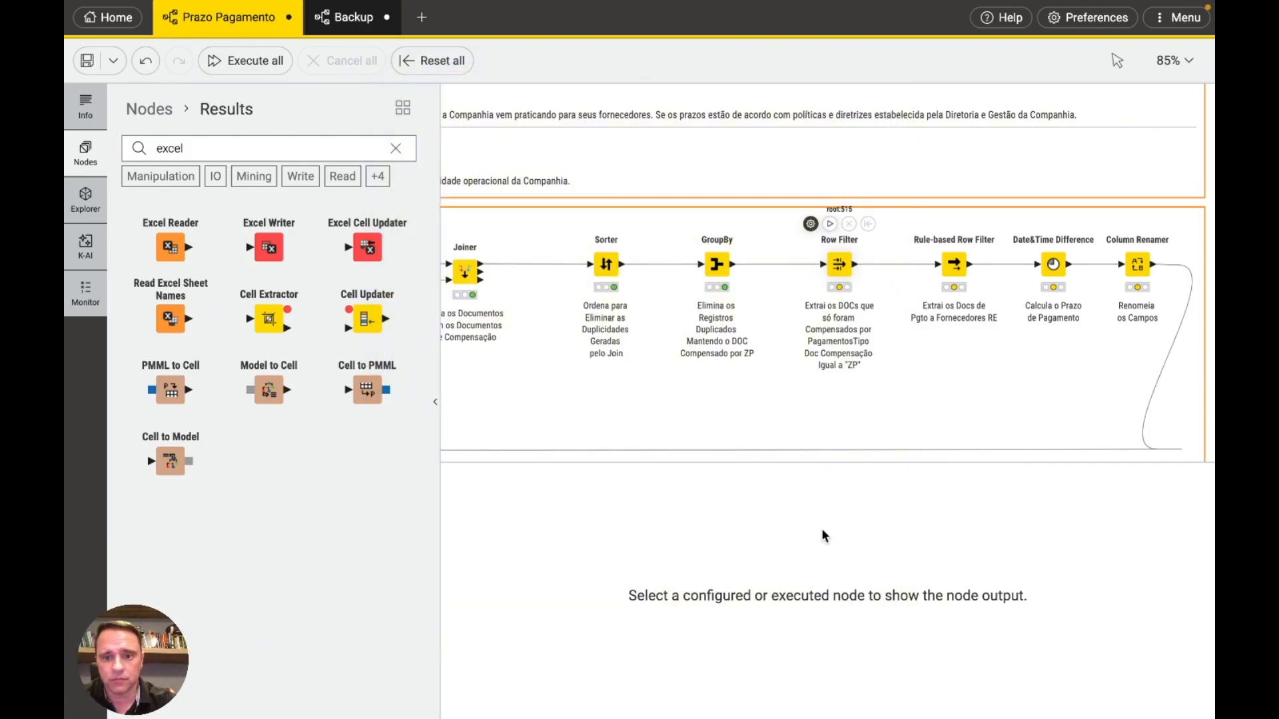
{"action": "left_click", "coordinate": [830, 225]}
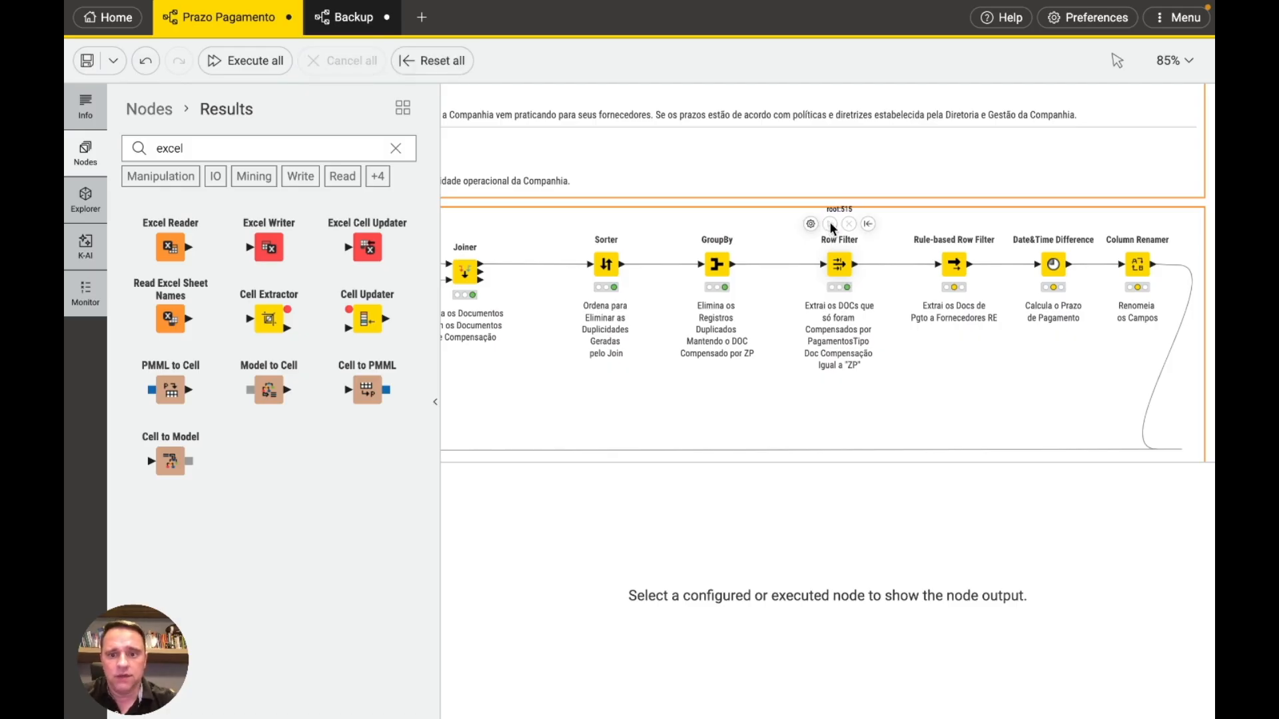
Step: Compare the GroupBy output with the Row Filter's included rows, checking document types against the clearing document type column
{"action": "left_click", "coordinate": [712, 266]}
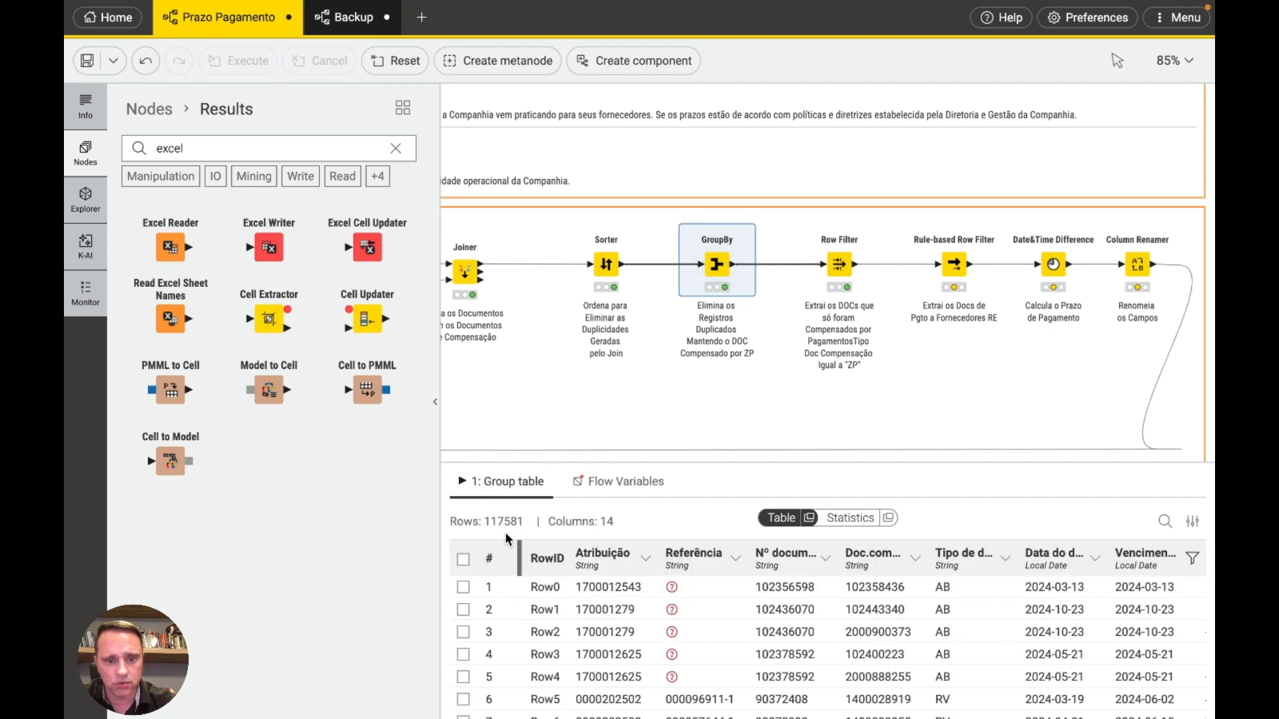
{"action": "left_click", "coordinate": [839, 268]}
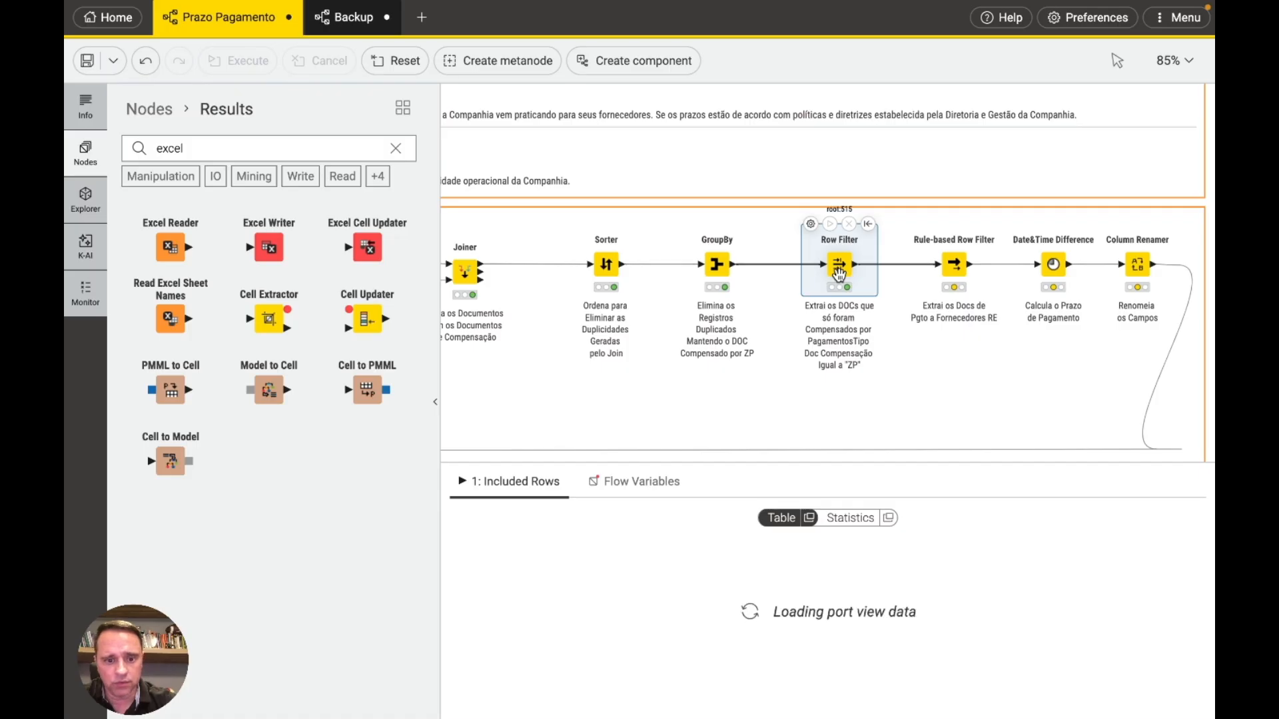
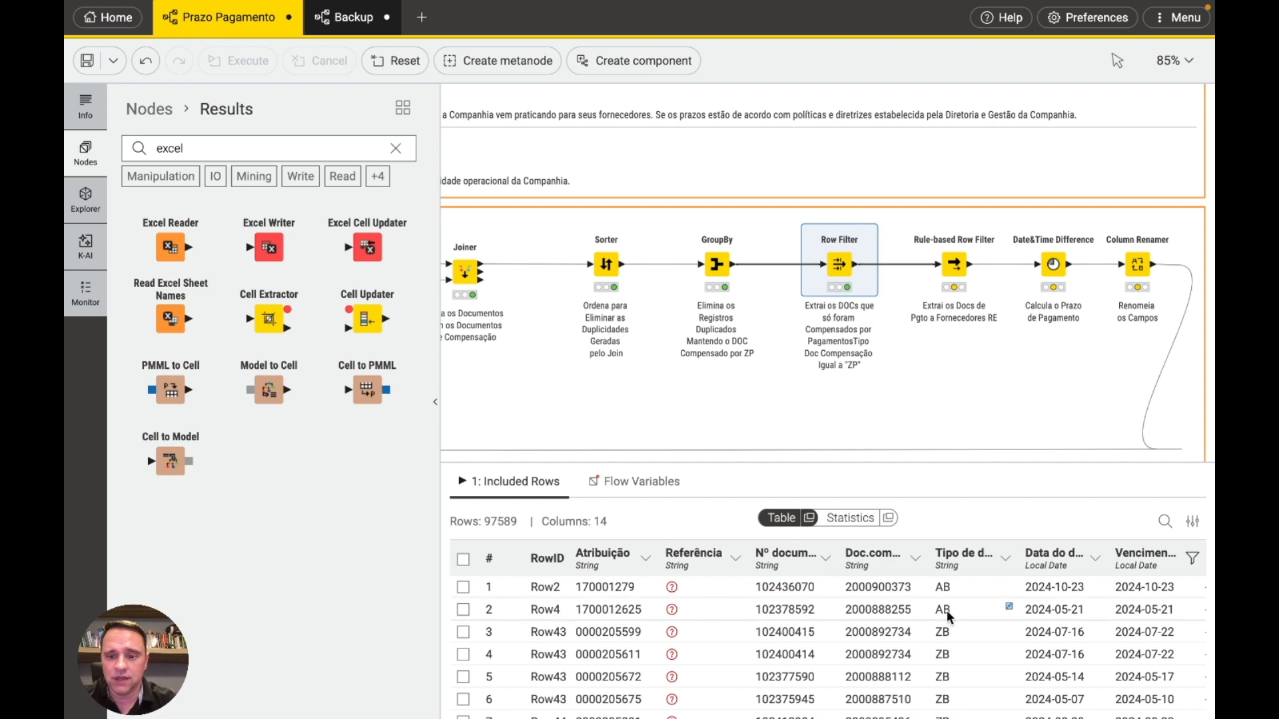
{"action": "scroll", "coordinate": [949, 614], "scroll_direction": "right", "scroll_amount": 2}
{"action": "scroll", "coordinate": [946, 610], "scroll_direction": "right", "scroll_amount": 8}
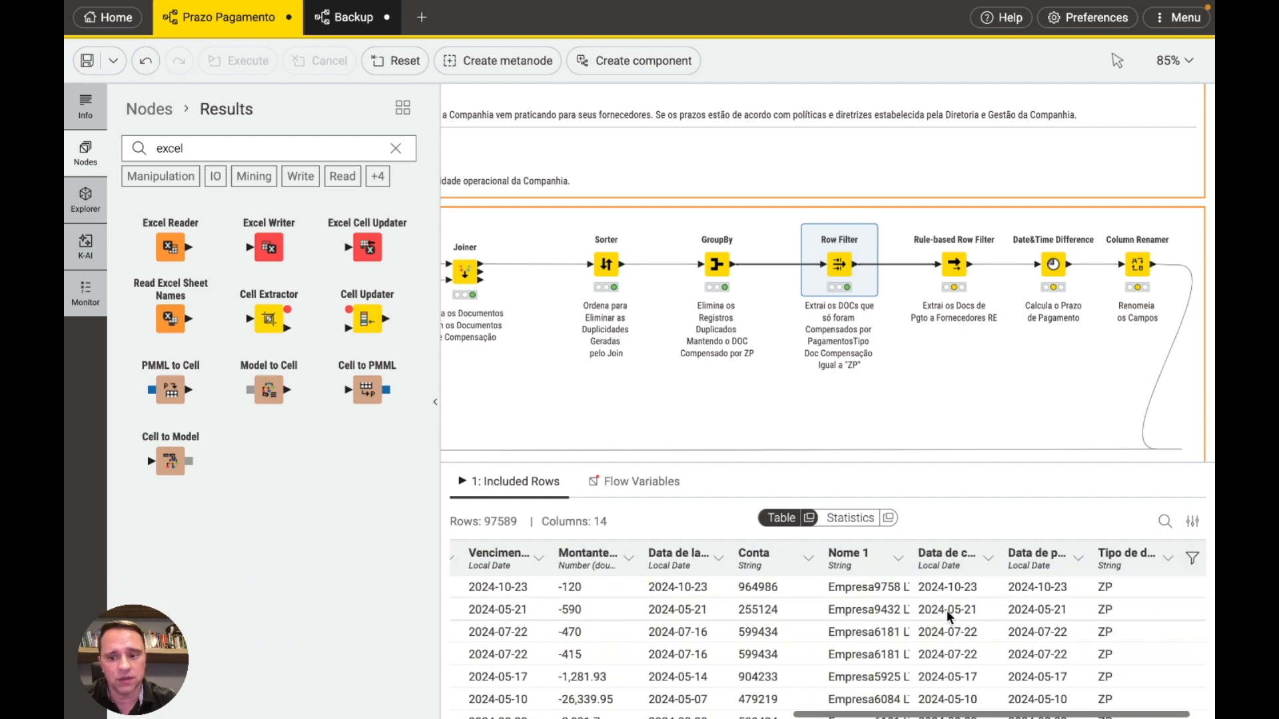
{"action": "scroll", "coordinate": [1088, 603], "scroll_direction": "left", "scroll_amount": 5}
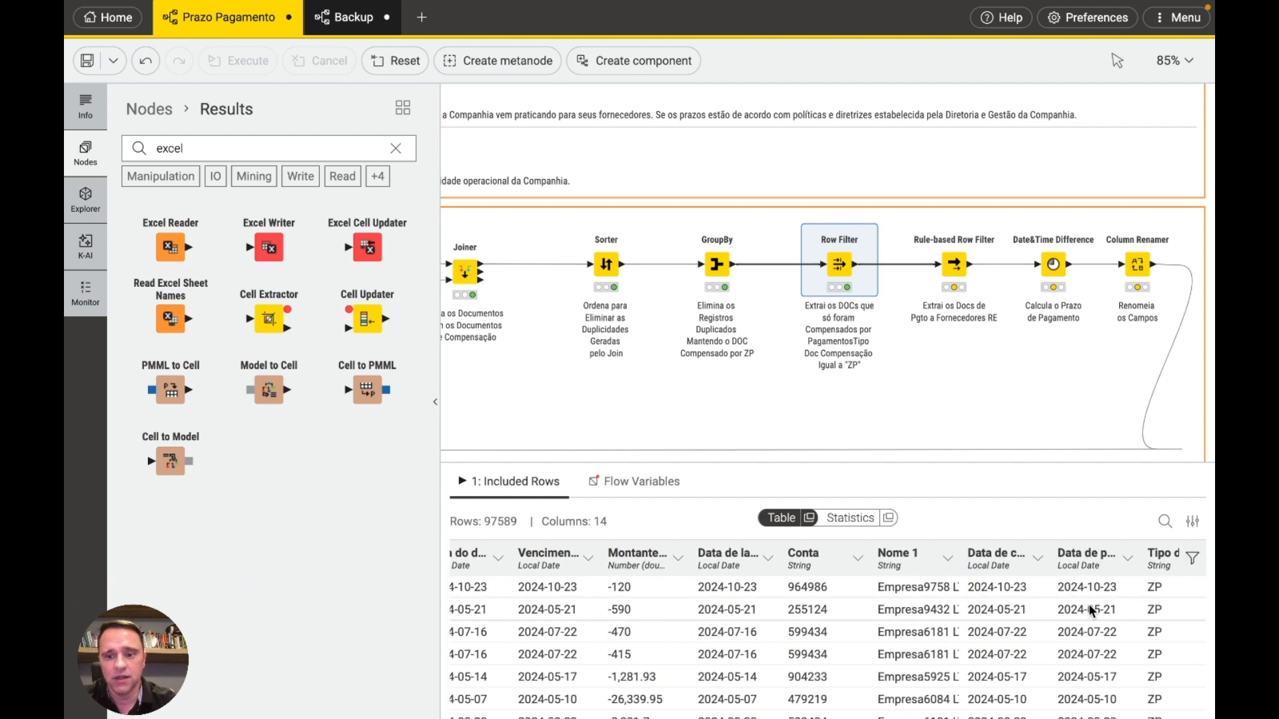
{"action": "scroll", "coordinate": [1089, 603], "scroll_direction": "left", "scroll_amount": 1}
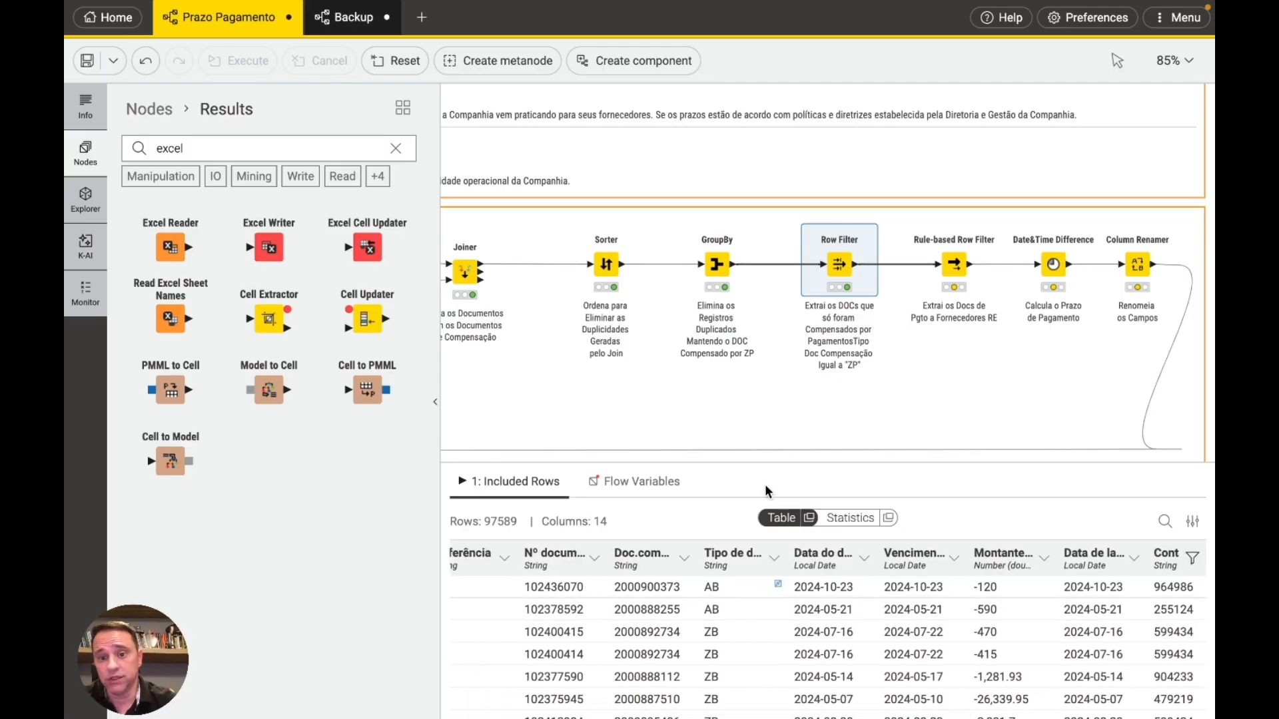
Step: Open the configuration of the Rule-based Row Filter that extracts the supplier payment documents of type RE
{"action": "mouse_move", "coordinate": [955, 266]}
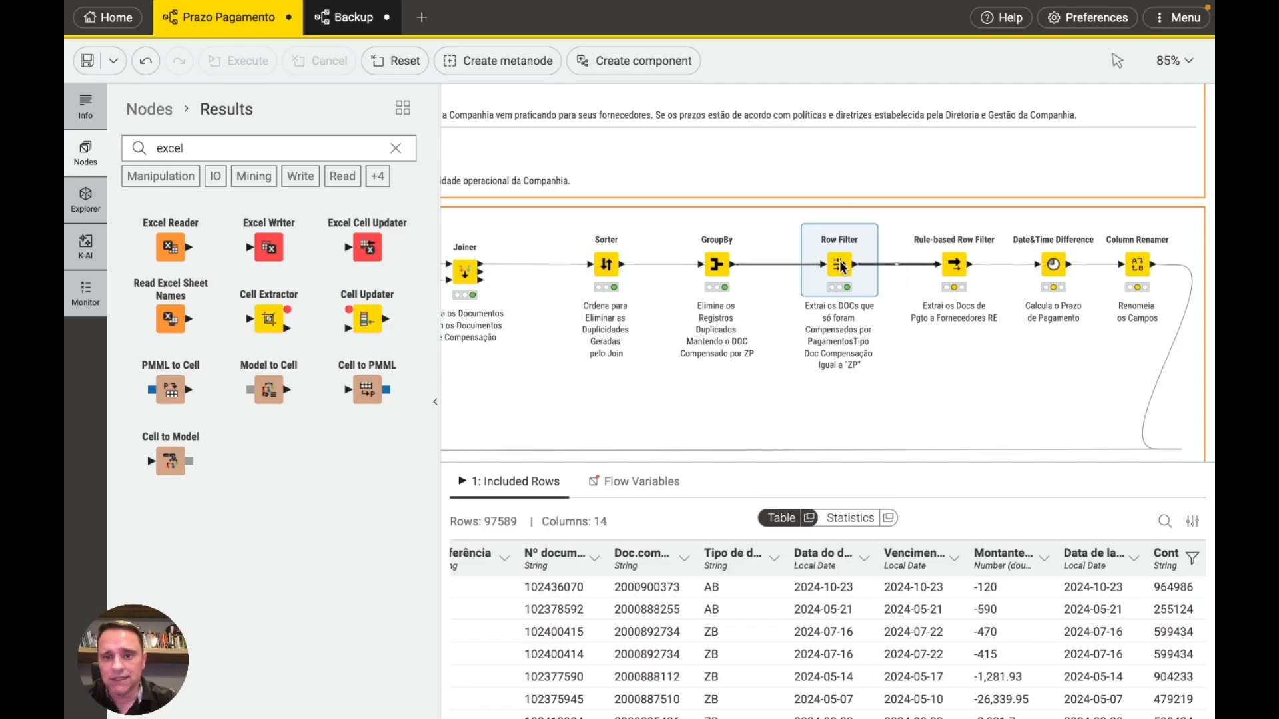
{"action": "mouse_move", "coordinate": [923, 246]}
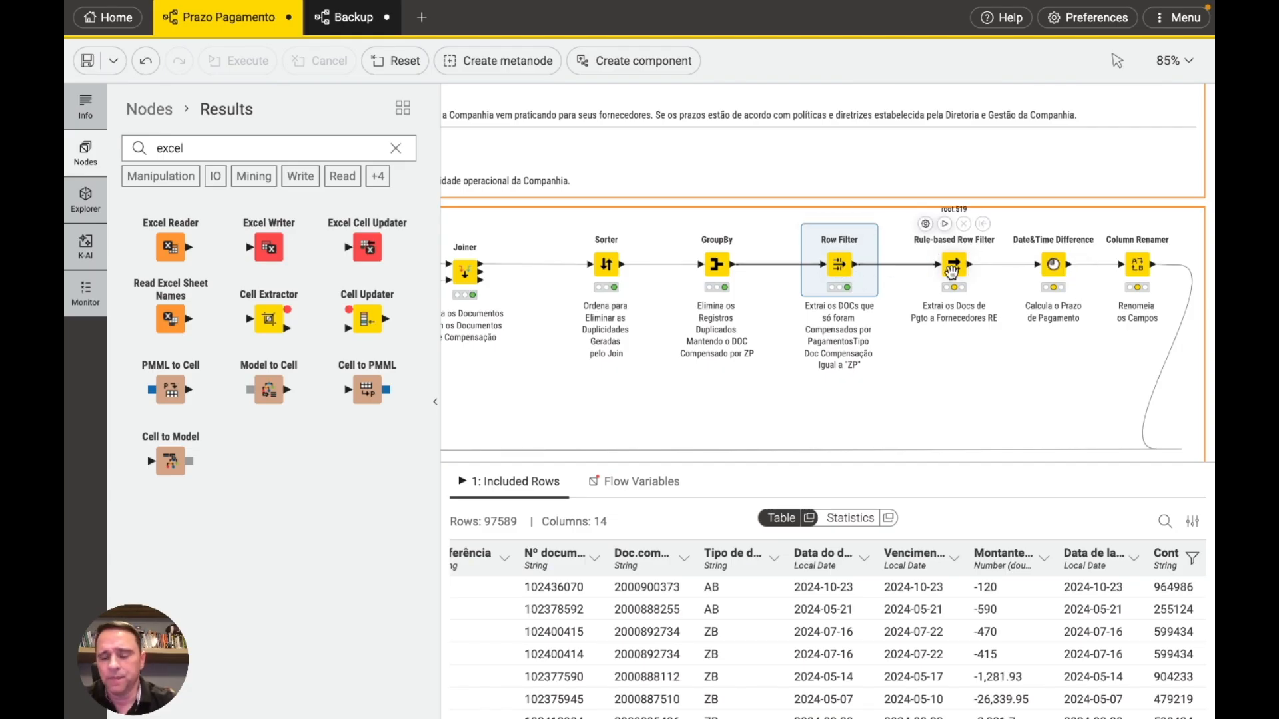
{"action": "left_click", "coordinate": [924, 225]}
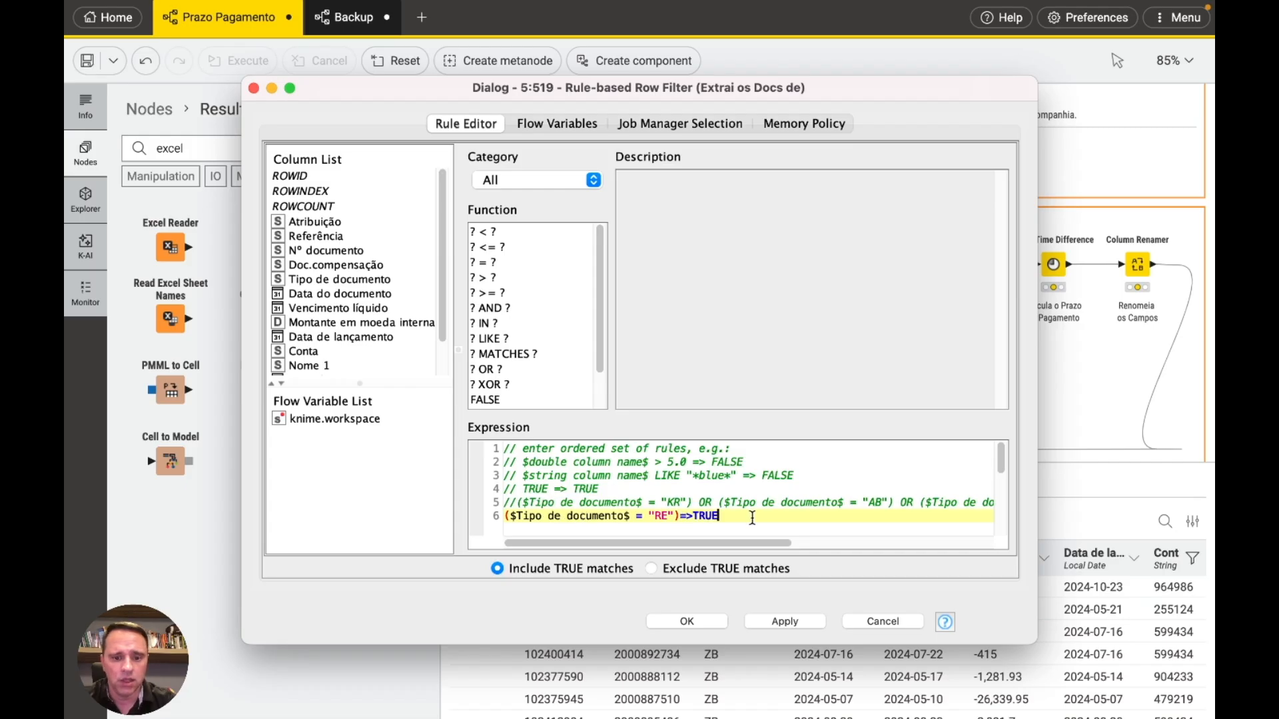
Step: Try inserting the Tipo de documento column on a new line below the RE rule, and remove it again
{"action": "key", "text": "Return"}
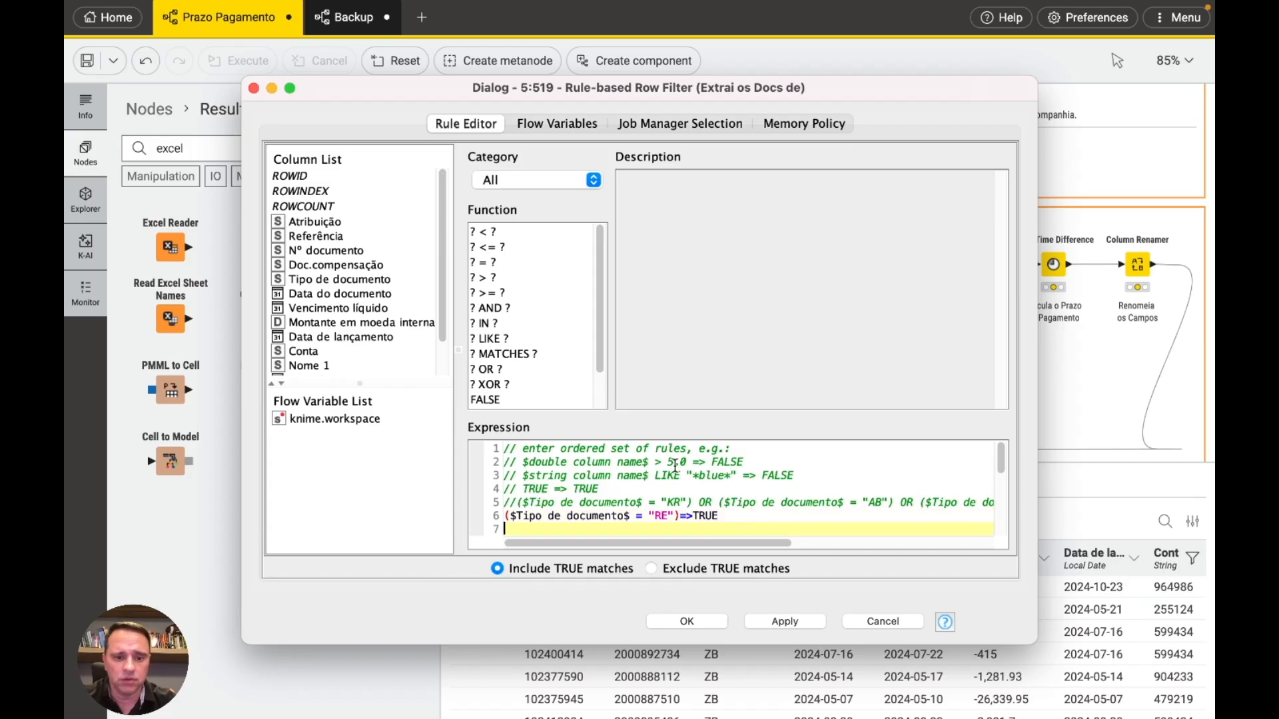
{"action": "double_click", "coordinate": [305, 283]}
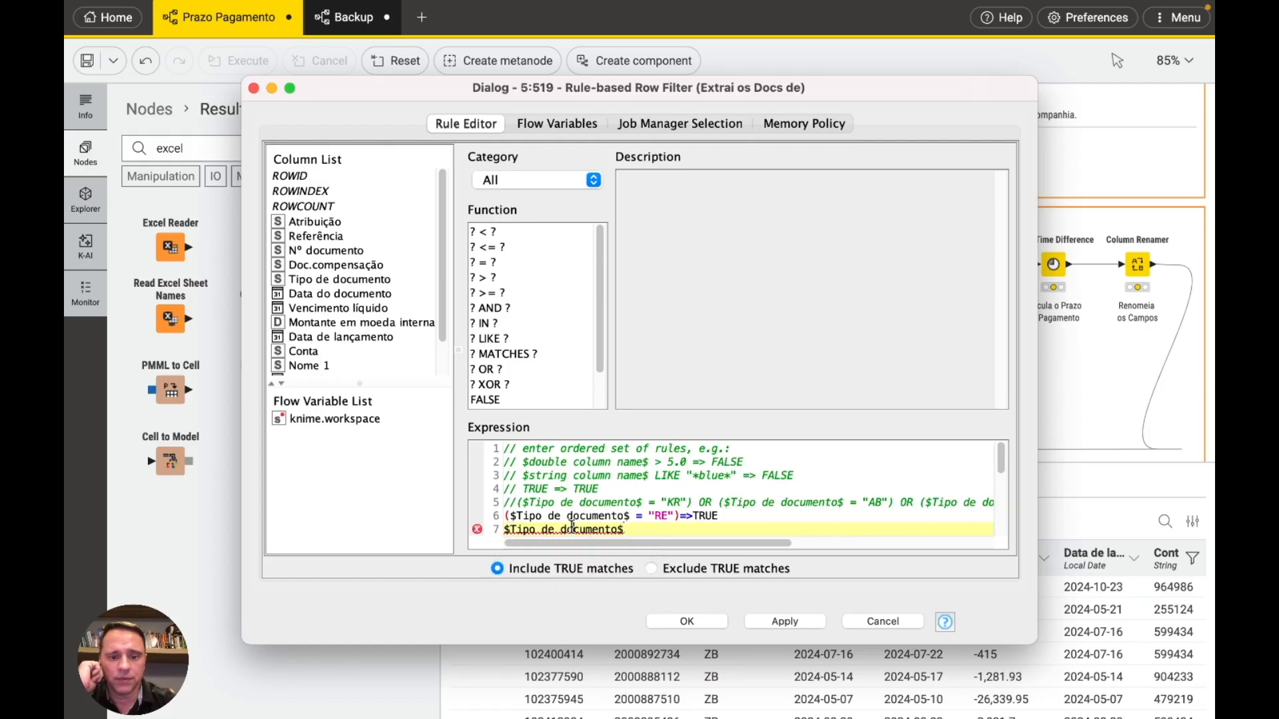
{"action": "left_click", "coordinate": [542, 516]}
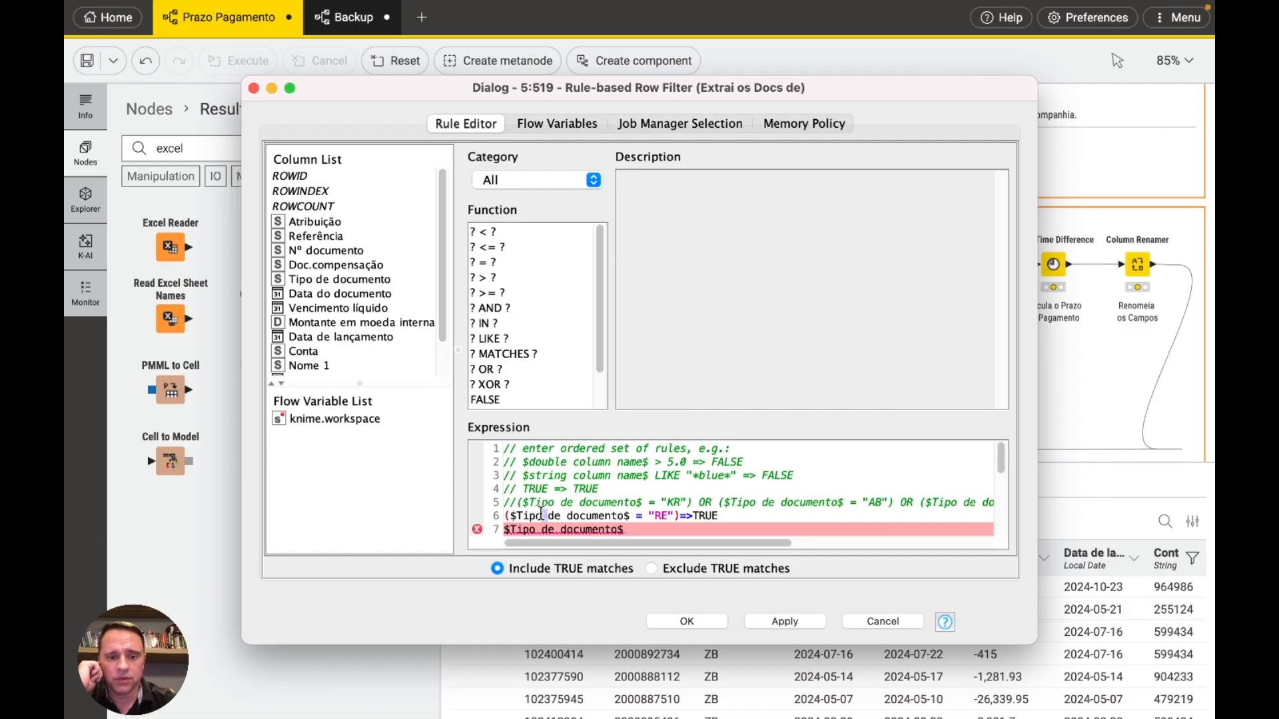
{"action": "left_click", "coordinate": [562, 516]}
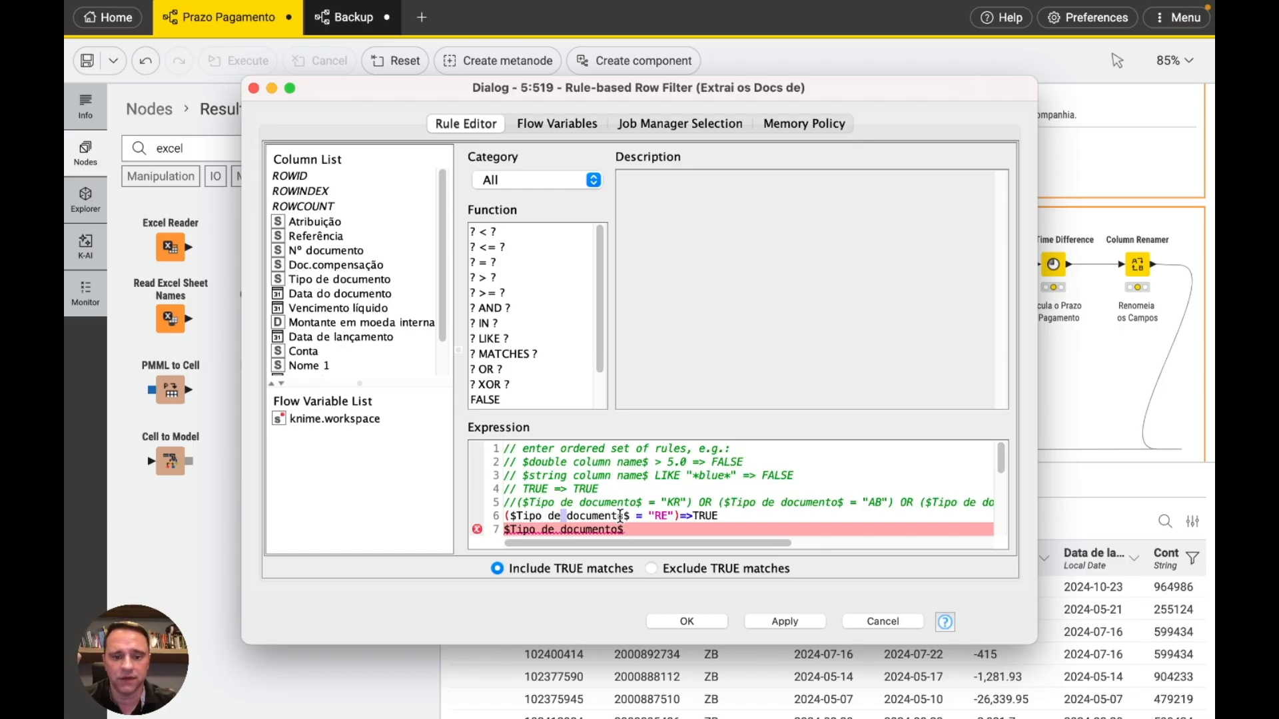
{"action": "left_click", "coordinate": [548, 515]}
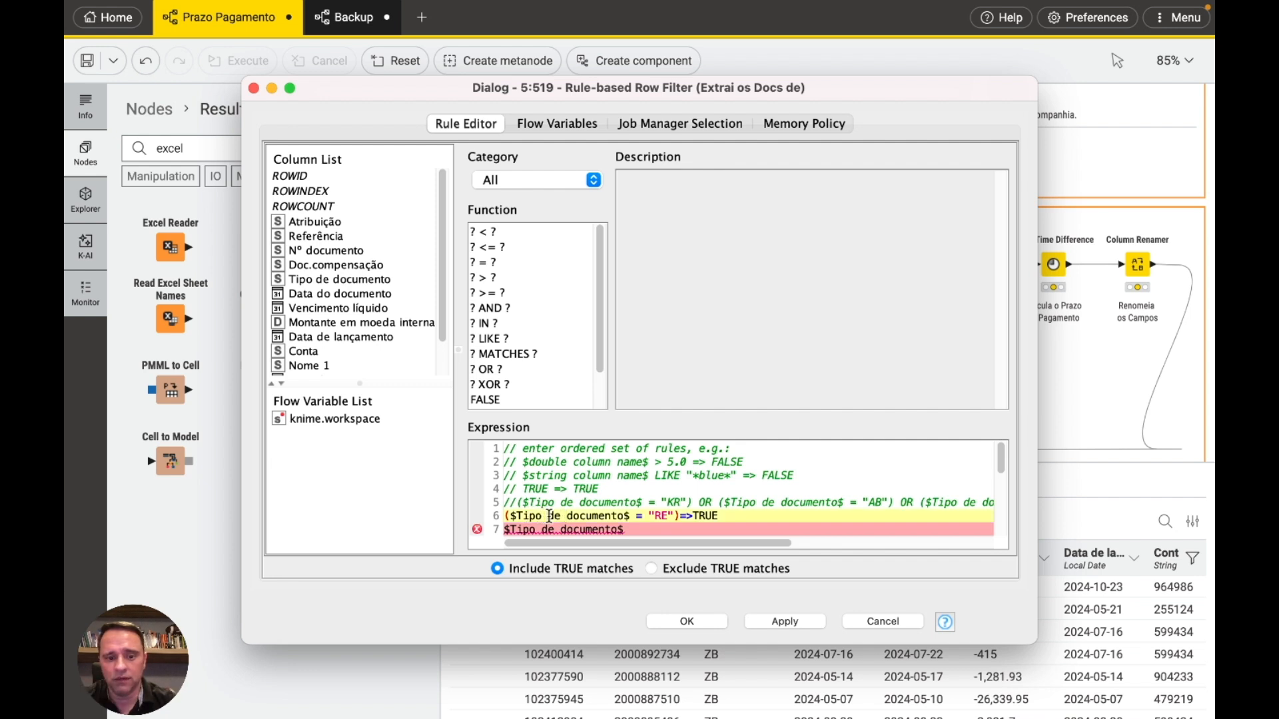
{"action": "left_click", "coordinate": [624, 530]}
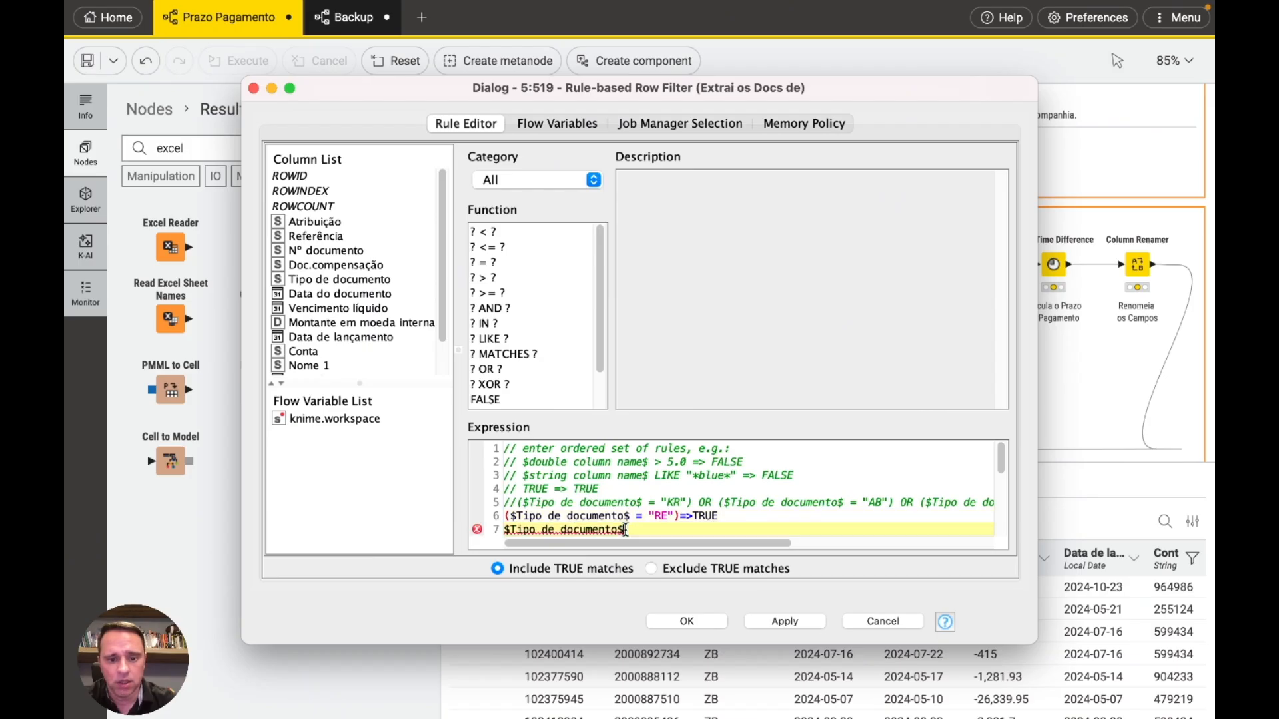
{"action": "left_click_drag", "start_coordinate": [548, 528], "coordinate": [508, 527]}
{"action": "key", "text": "BackSpace"}
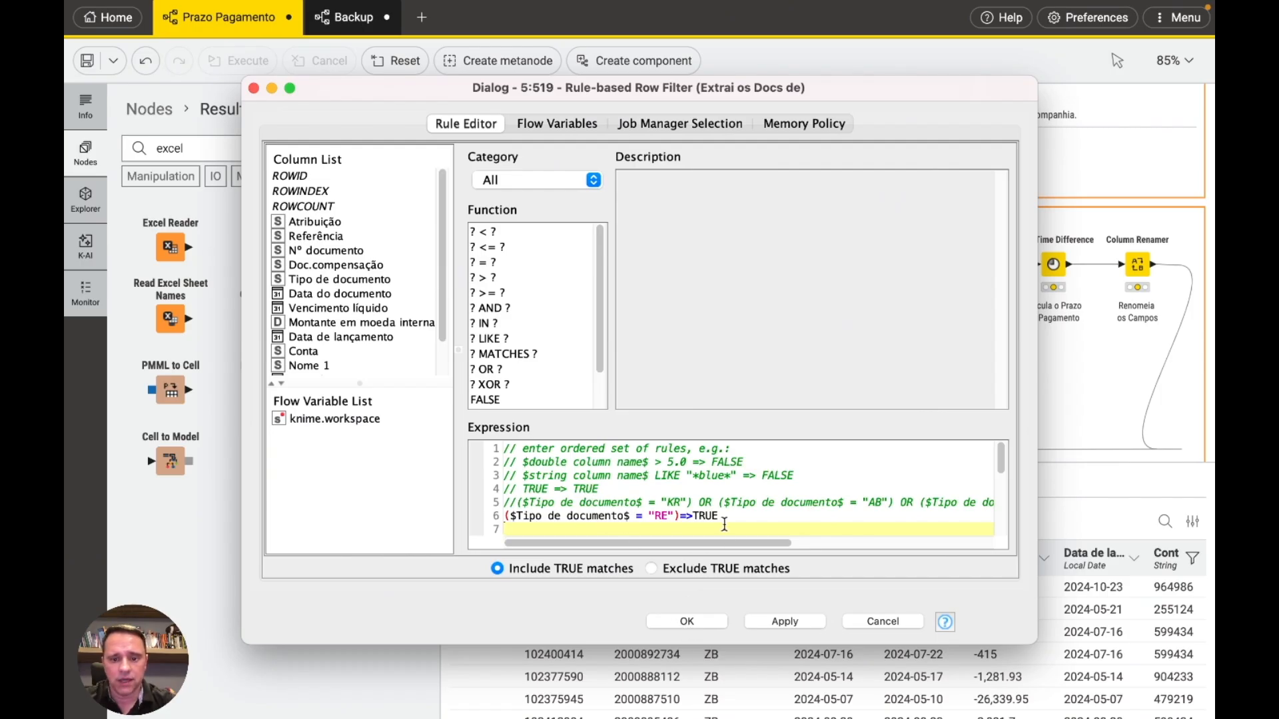
Step: Confirm the rule including rows where Tipo de documento equals RE, execute the Rule-based Row Filter and show its filtered output
{"action": "left_click", "coordinate": [699, 621]}
{"action": "left_click", "coordinate": [945, 223]}
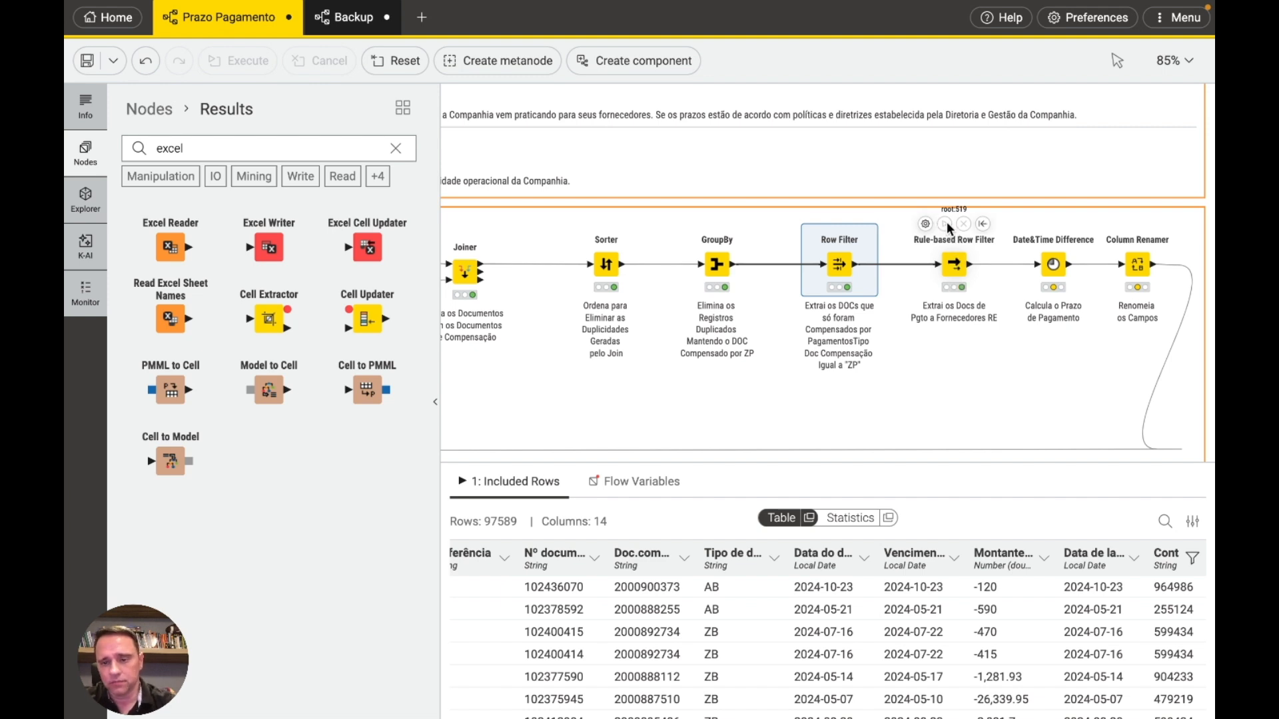
{"action": "left_click", "coordinate": [951, 259]}
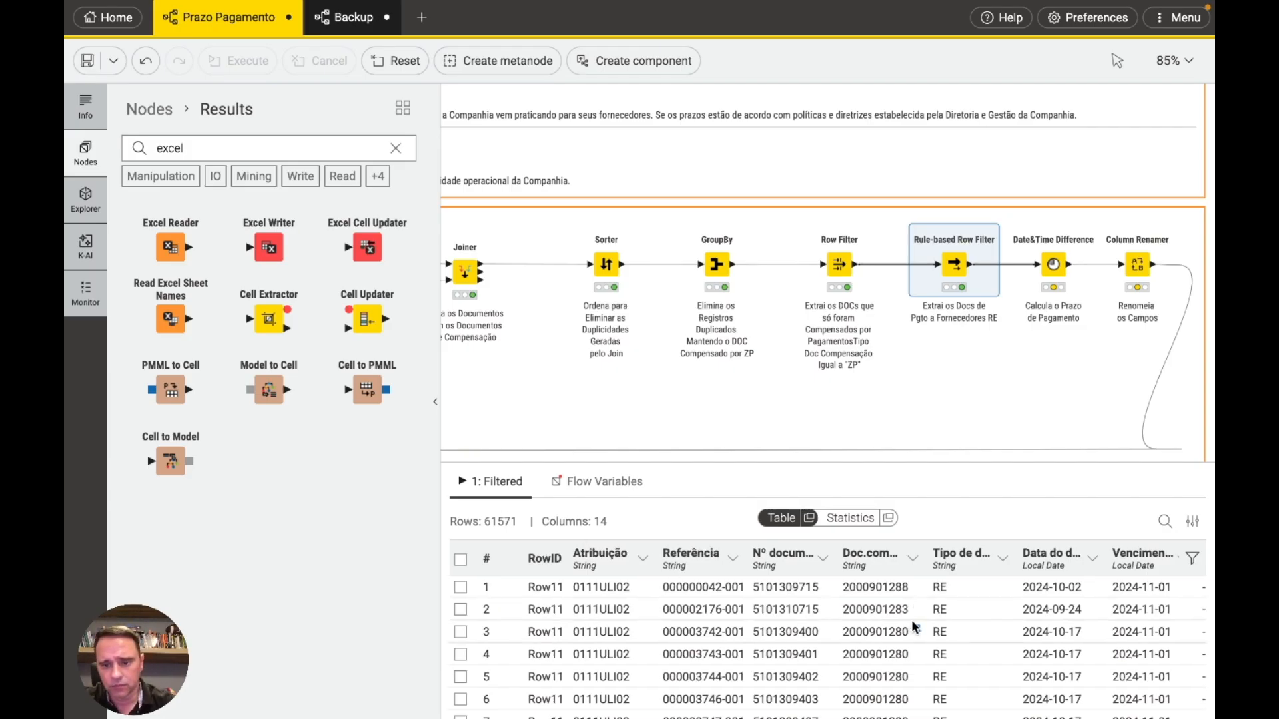
{"action": "scroll", "coordinate": [911, 621], "scroll_direction": "right", "scroll_amount": 5}
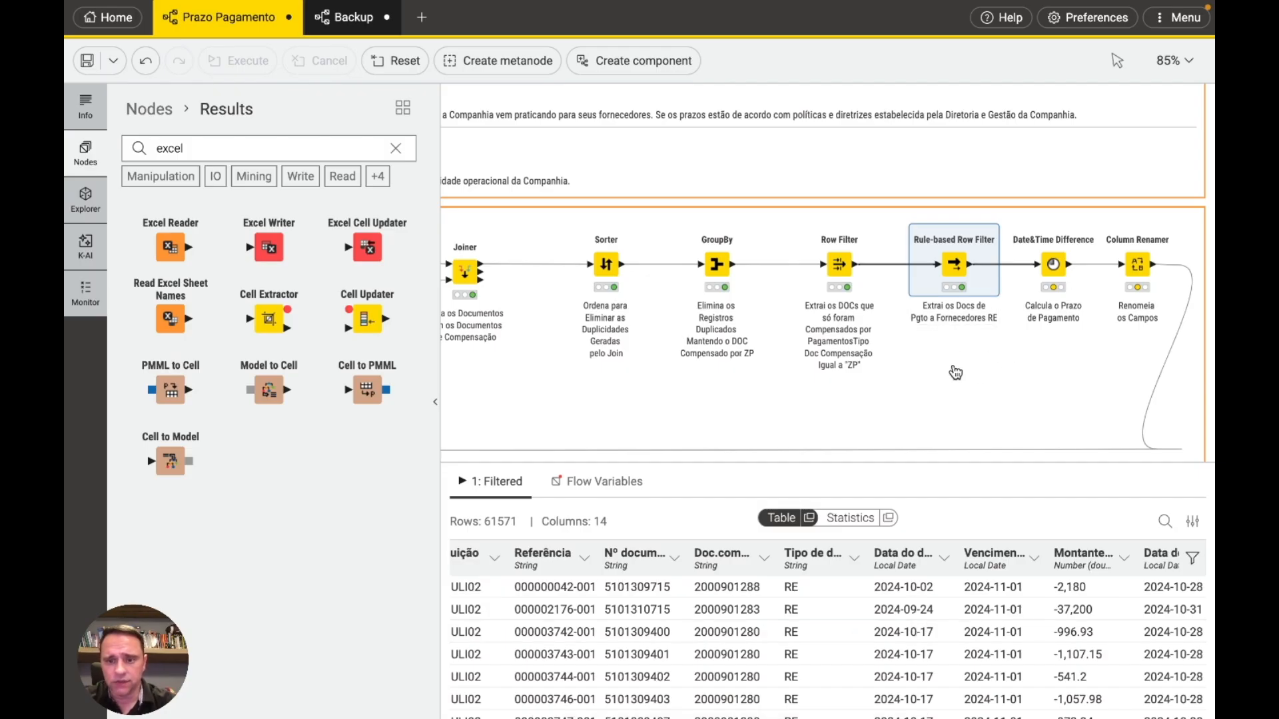
Step: Review the Date&Time Difference in days from Data do documento to Data de pagamento, output as Prazo Pgto, confirm and execute it
{"action": "mouse_move", "coordinate": [1039, 266]}
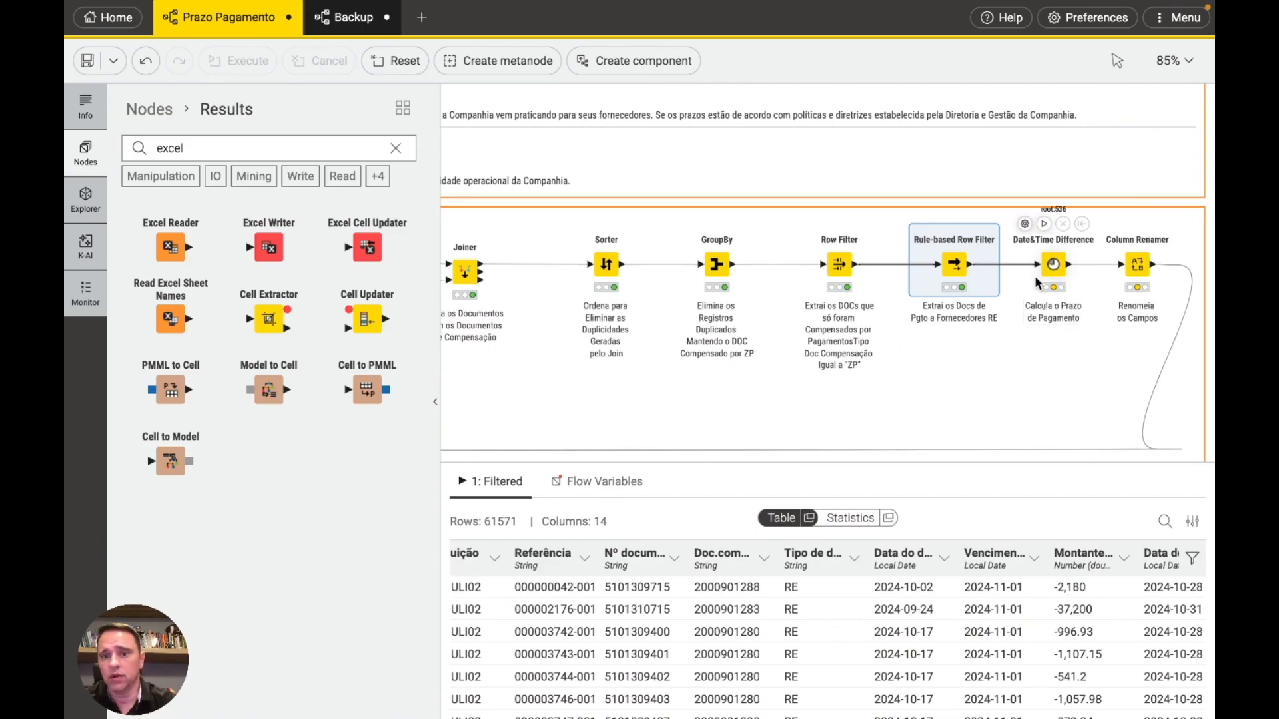
{"action": "mouse_move", "coordinate": [1026, 245]}
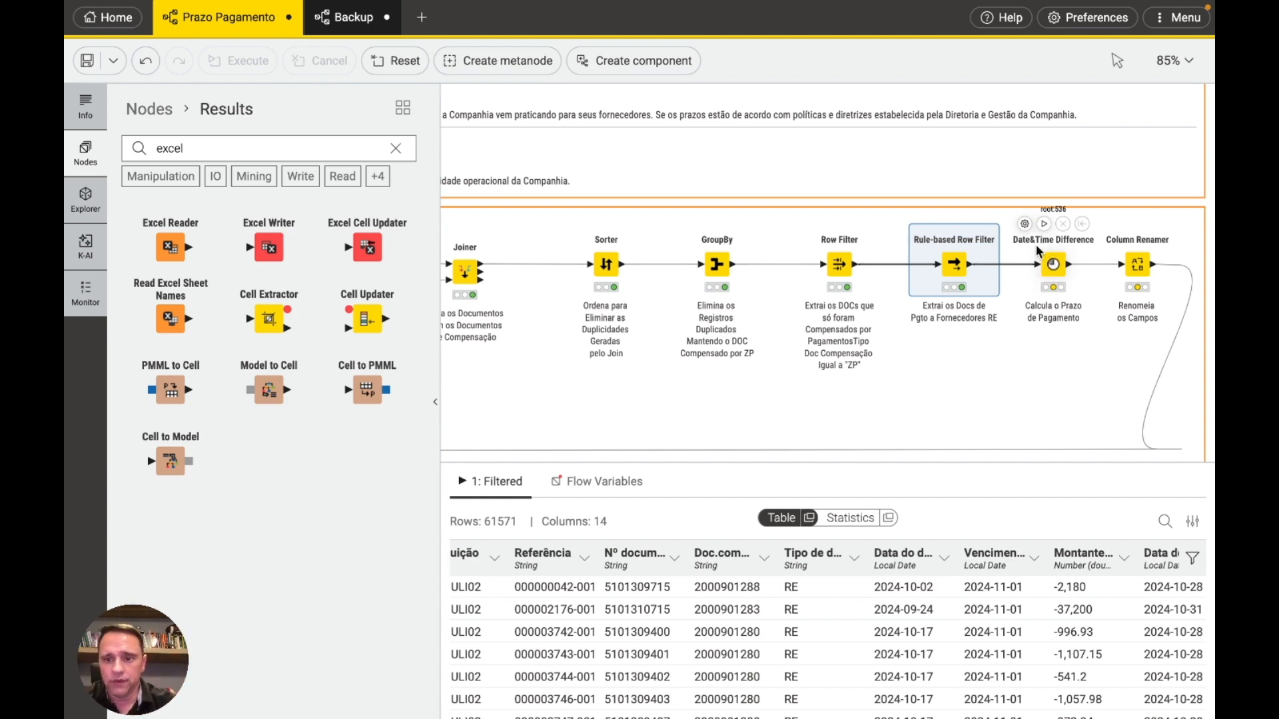
{"action": "left_click", "coordinate": [1025, 224]}
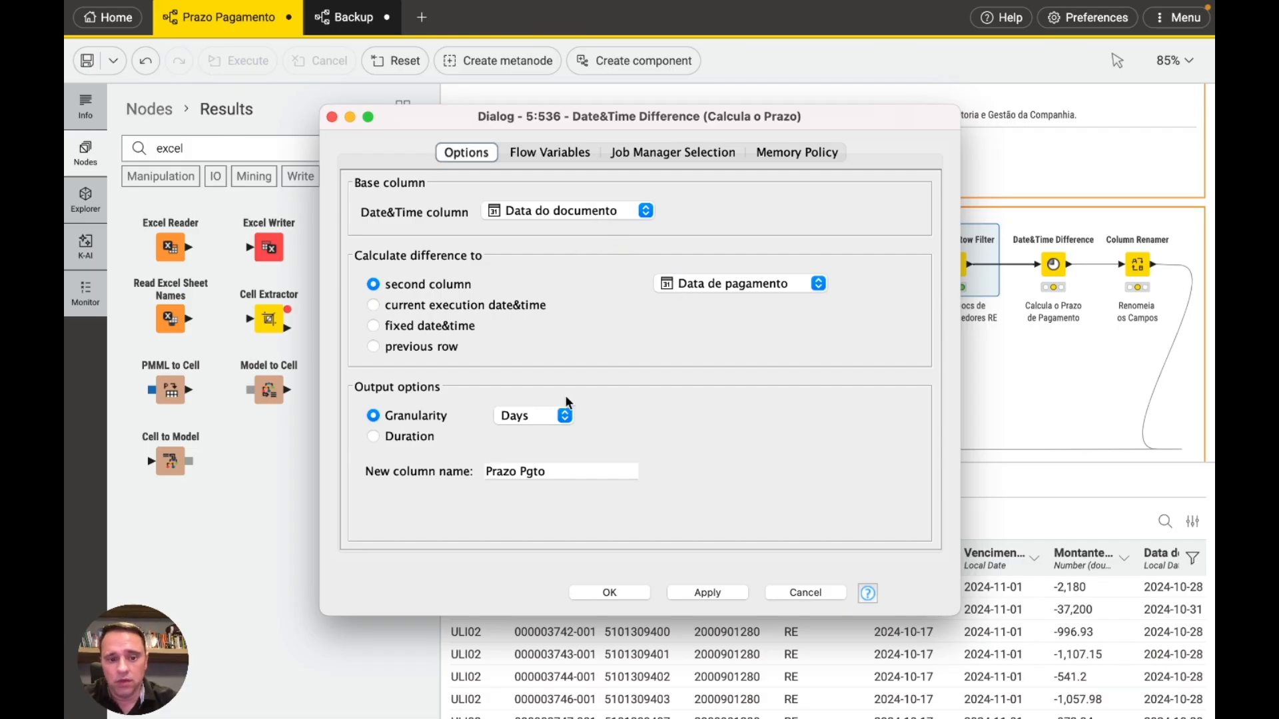
{"action": "left_click", "coordinate": [563, 470]}
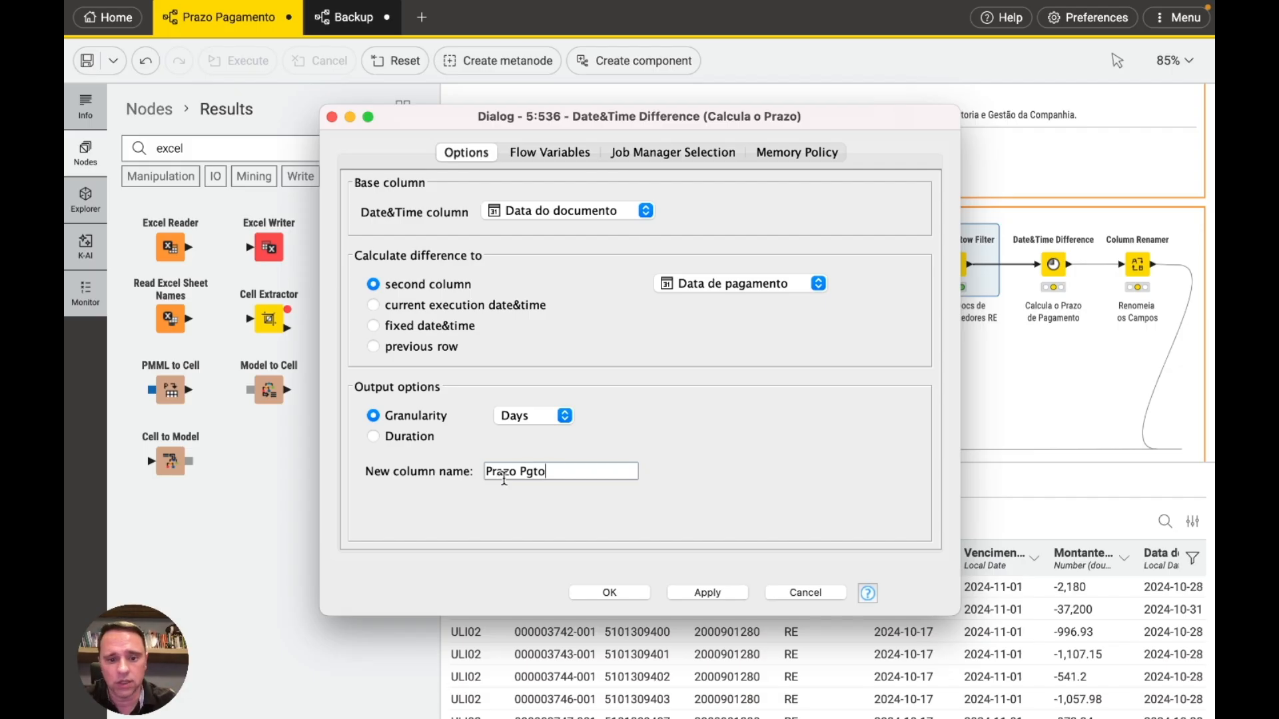
{"action": "left_click", "coordinate": [611, 589]}
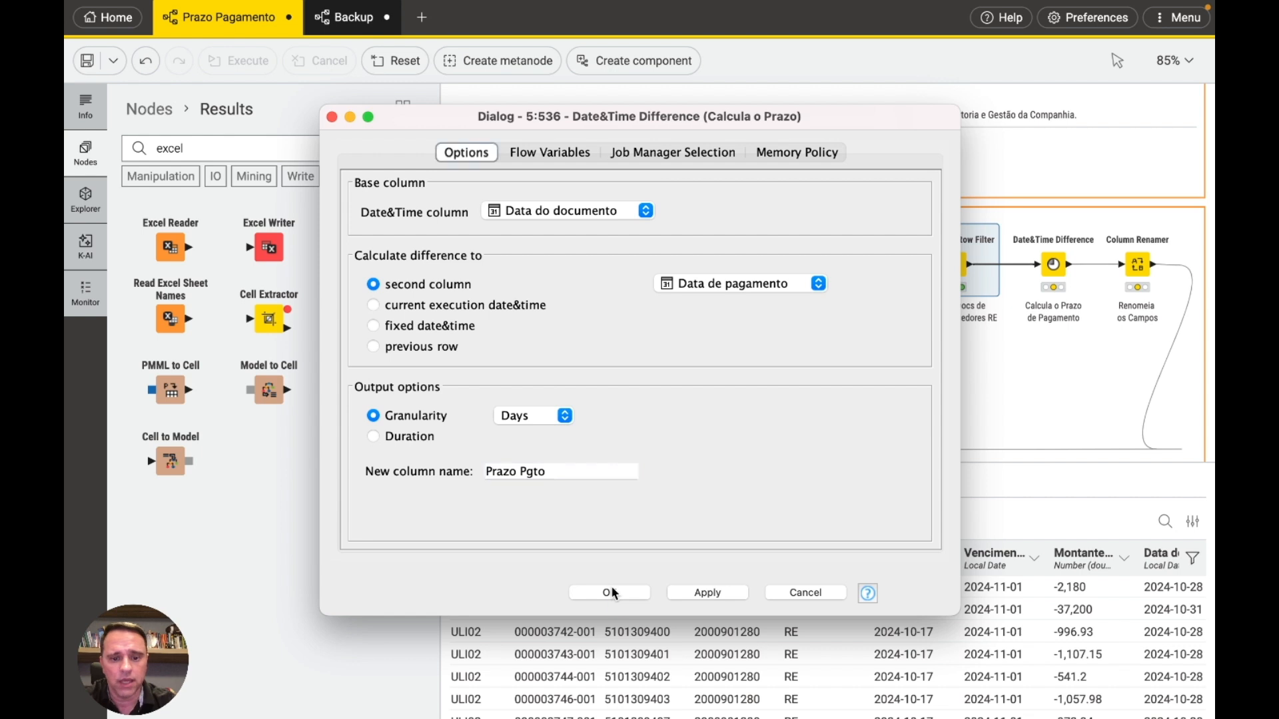
{"action": "left_click", "coordinate": [1043, 224]}
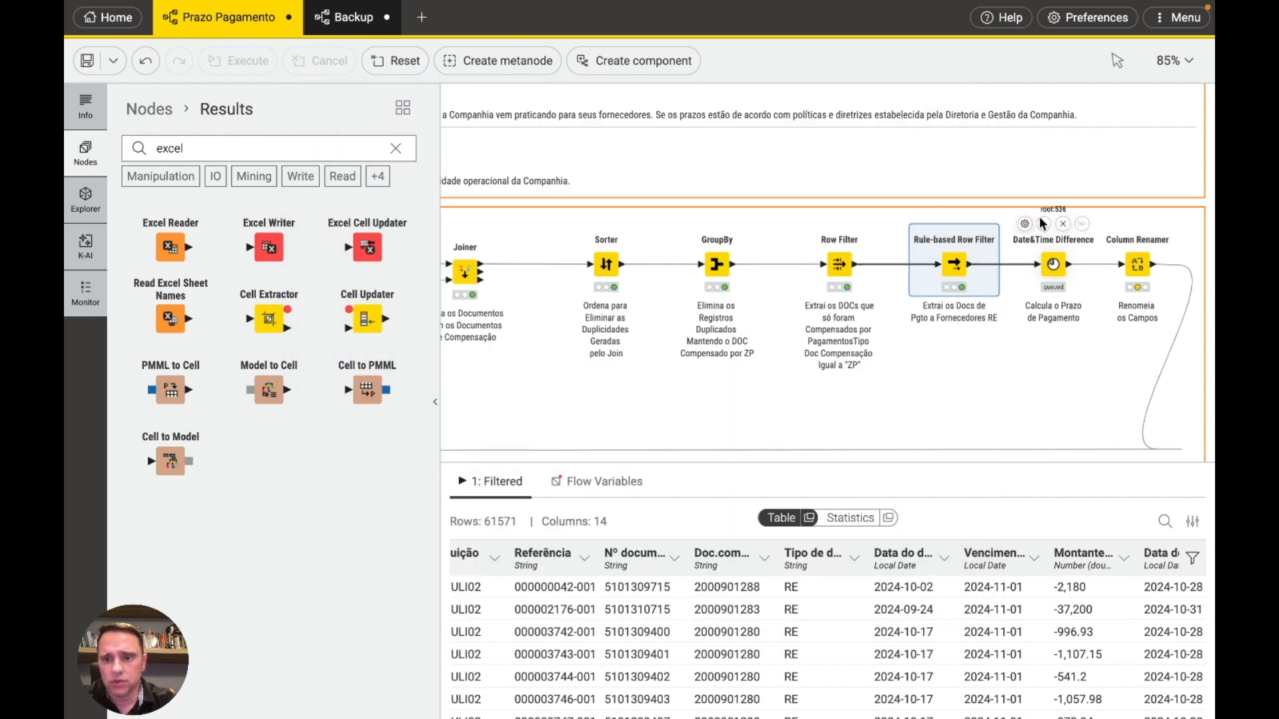
Step: Show the Date&Time Difference output up to the Prazo Pgto column and widen the Nome 1 column to fit the company names
{"action": "left_click", "coordinate": [1049, 264]}
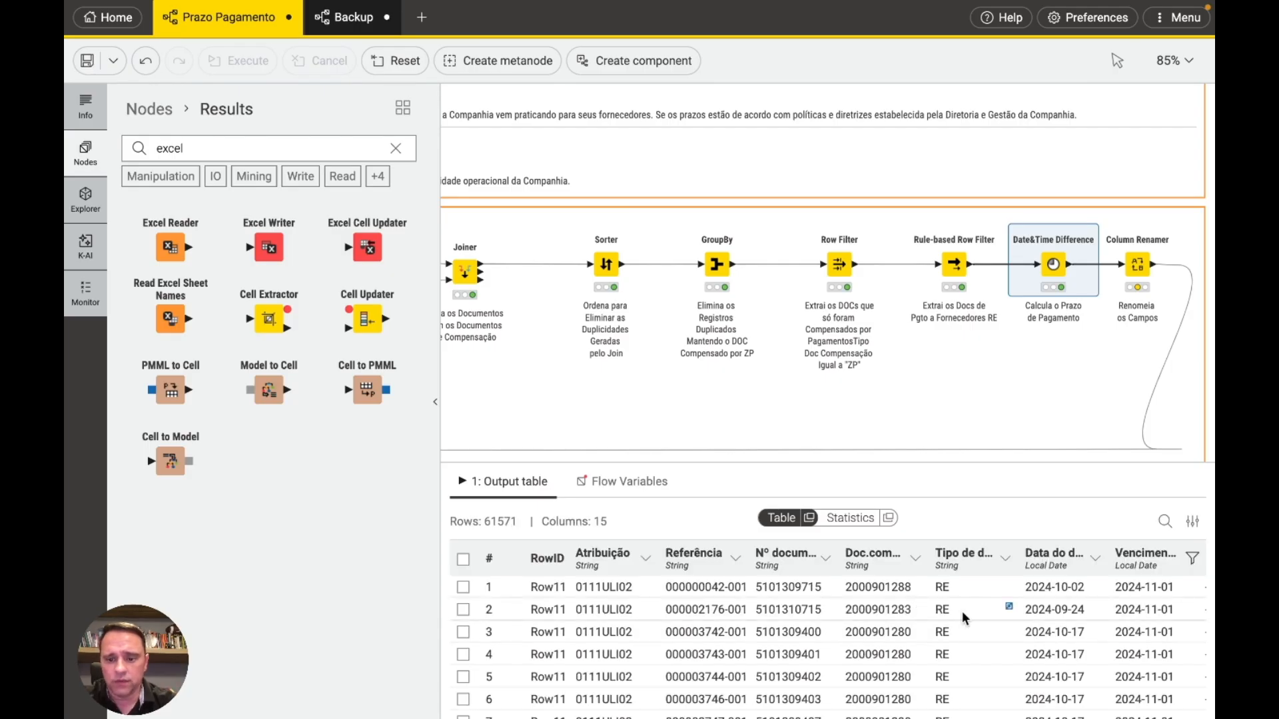
{"action": "scroll", "coordinate": [962, 610], "scroll_direction": "right", "scroll_amount": 3}
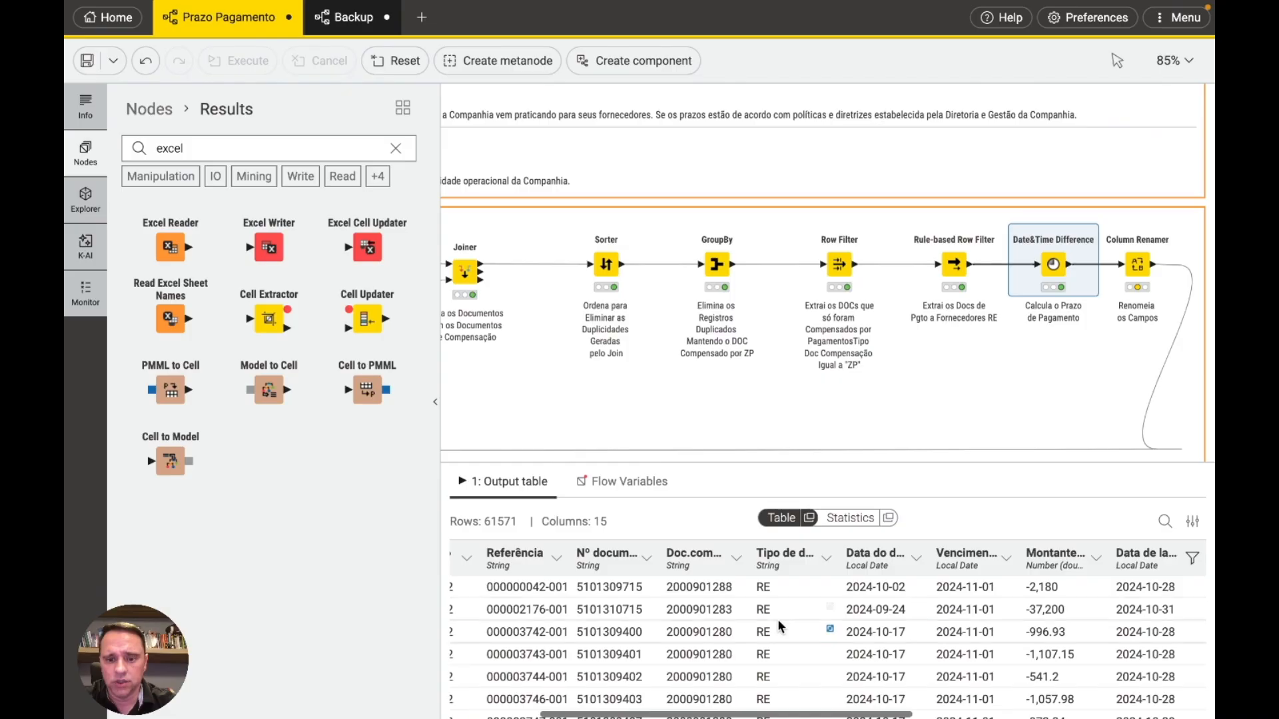
{"action": "scroll", "coordinate": [778, 624], "scroll_direction": "right", "scroll_amount": 5}
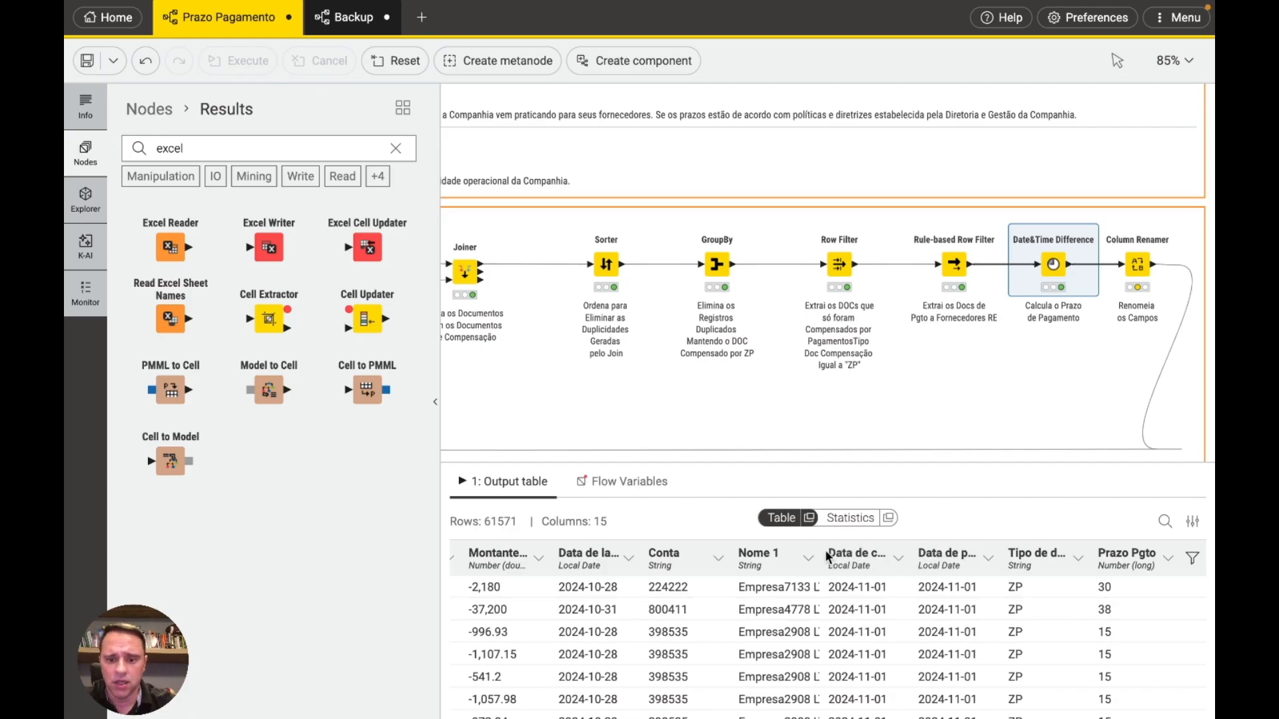
{"action": "left_click_drag", "start_coordinate": [828, 557], "coordinate": [901, 557]}
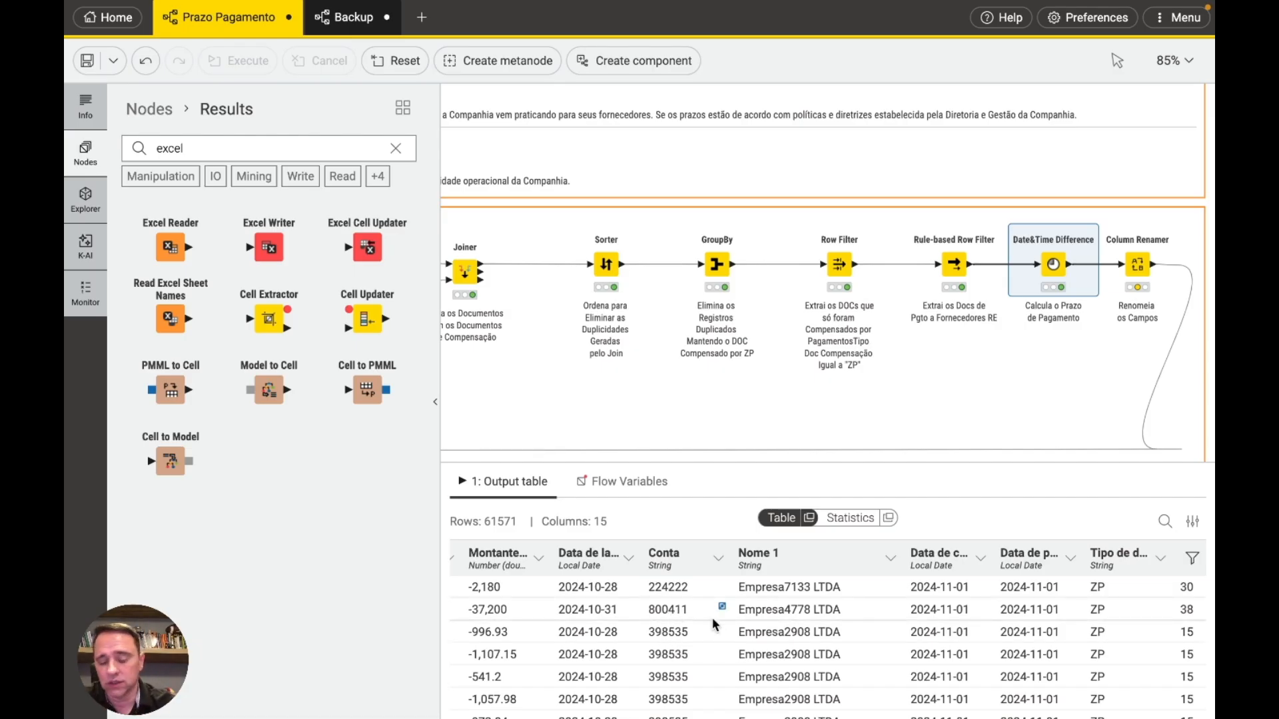
{"action": "scroll", "coordinate": [825, 610], "scroll_direction": "right", "scroll_amount": 3}
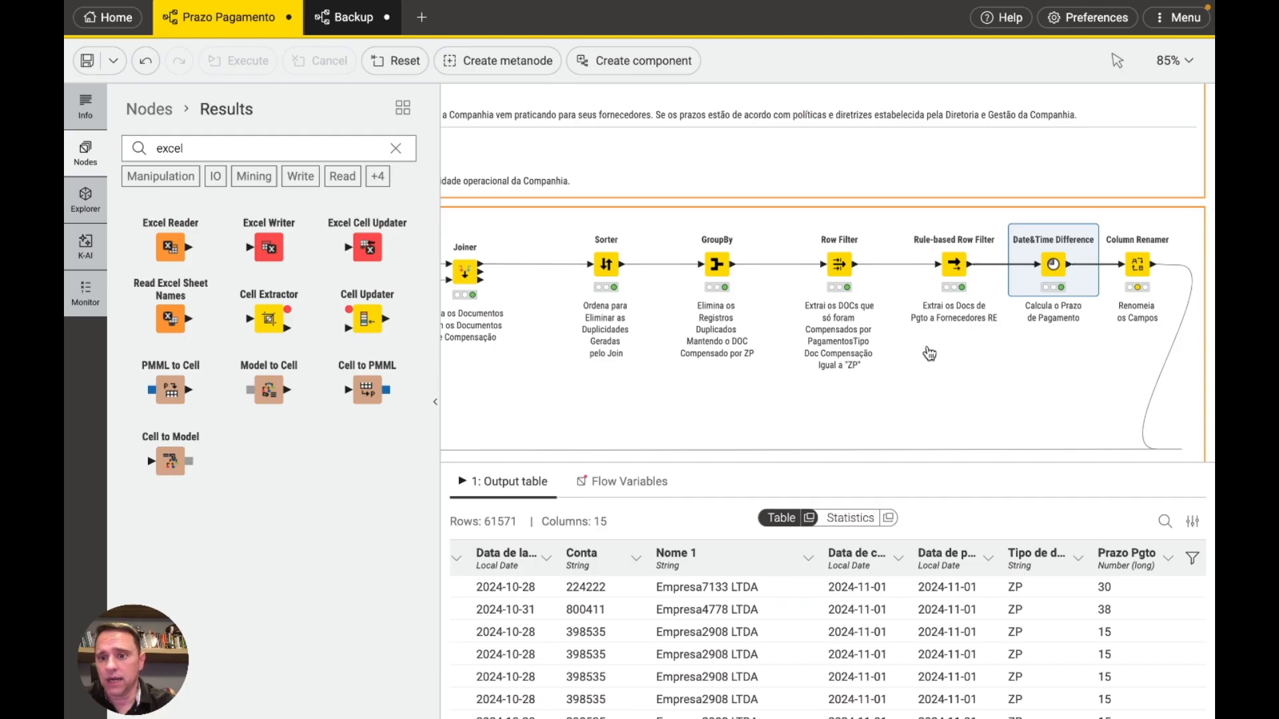
Step: Examine the columns of the Date&Time Difference output, from the document fields and dates through to Prazo Pgto
{"action": "mouse_move", "coordinate": [1132, 266]}
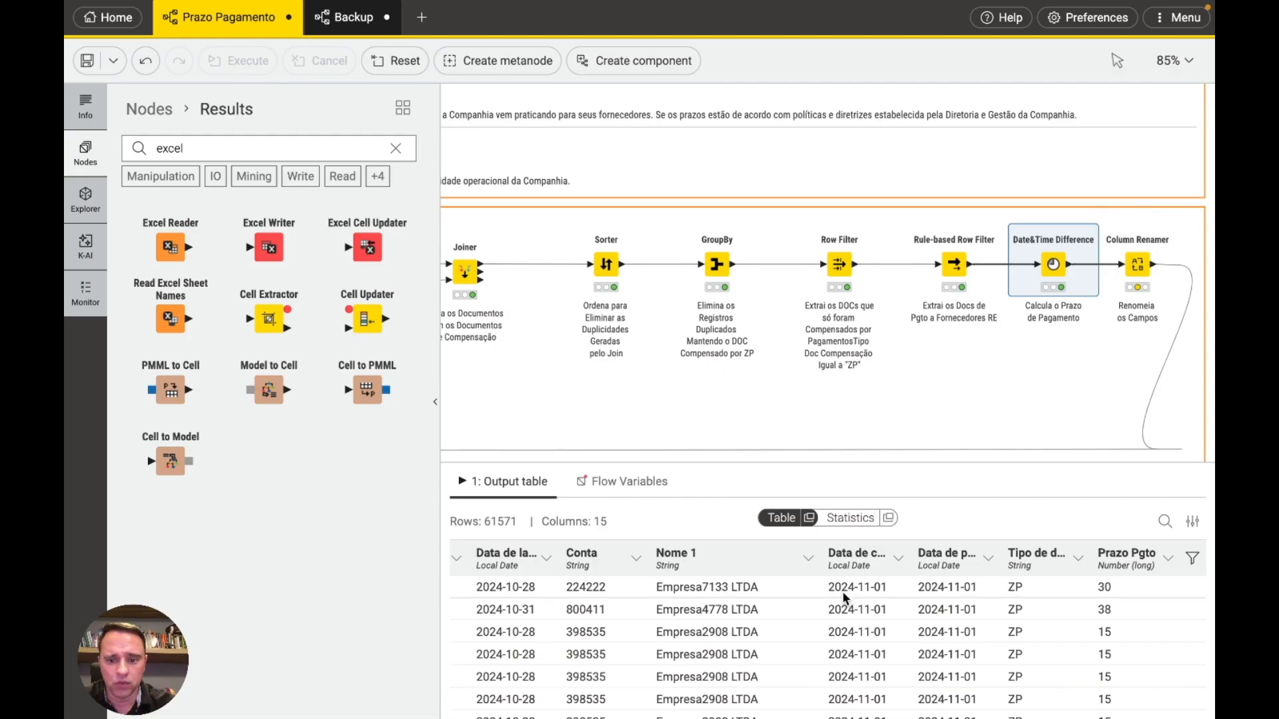
{"action": "scroll", "coordinate": [844, 598], "scroll_direction": "left", "scroll_amount": 3}
{"action": "scroll", "coordinate": [842, 591], "scroll_direction": "left", "scroll_amount": 3}
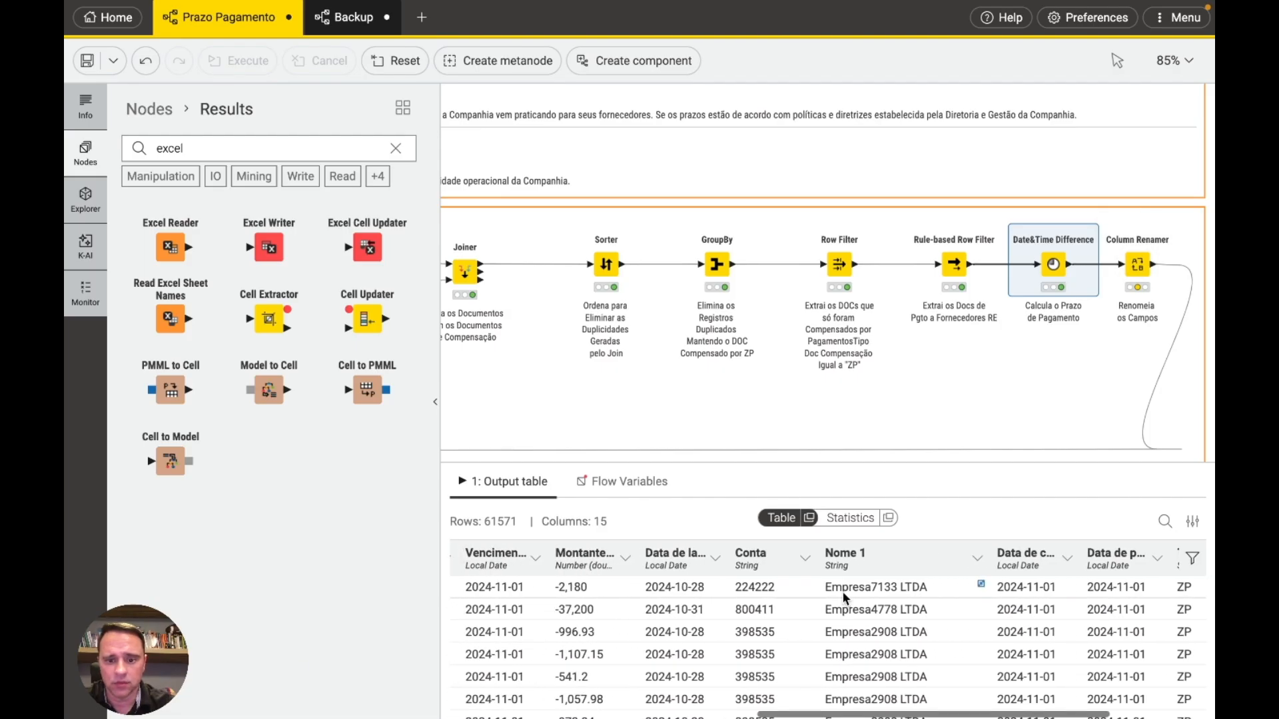
{"action": "scroll", "coordinate": [841, 591], "scroll_direction": "left", "scroll_amount": 3}
{"action": "scroll", "coordinate": [841, 591], "scroll_direction": "left", "scroll_amount": 8}
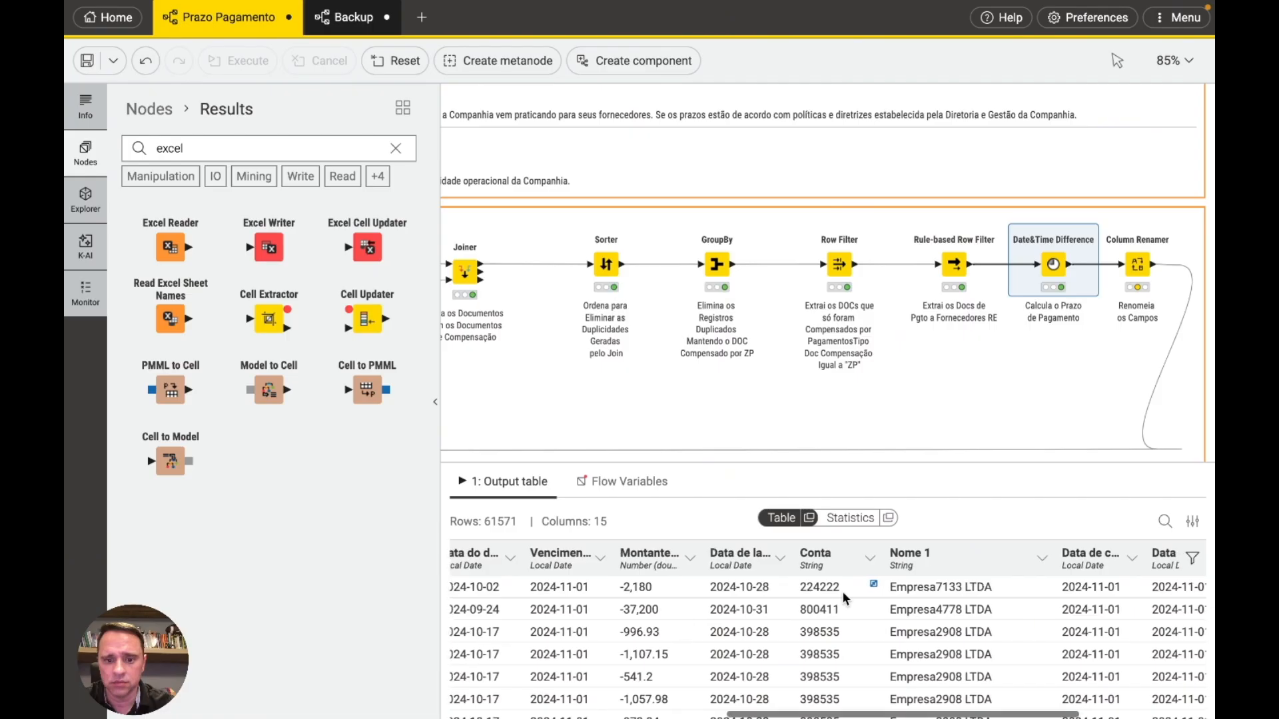
{"action": "scroll", "coordinate": [842, 591], "scroll_direction": "left", "scroll_amount": 10}
{"action": "scroll", "coordinate": [842, 590], "scroll_direction": "right", "scroll_amount": 20}
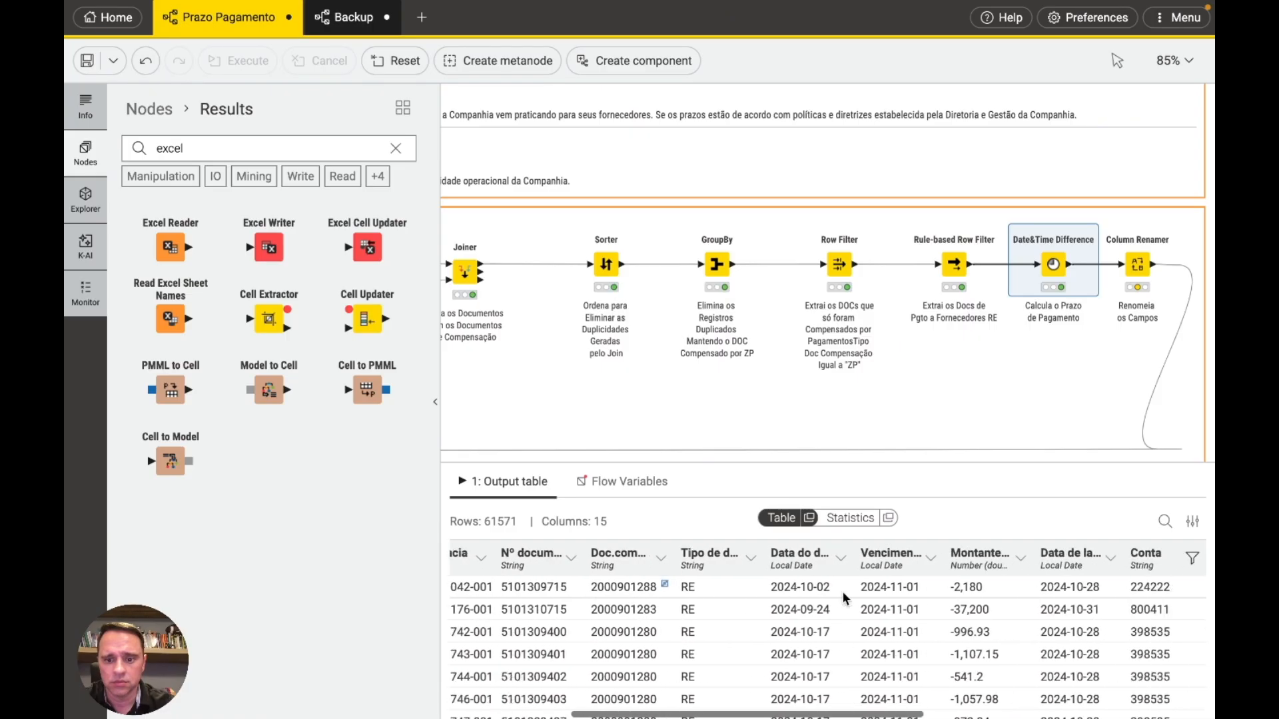
{"action": "scroll", "coordinate": [841, 592], "scroll_direction": "right", "scroll_amount": 6}
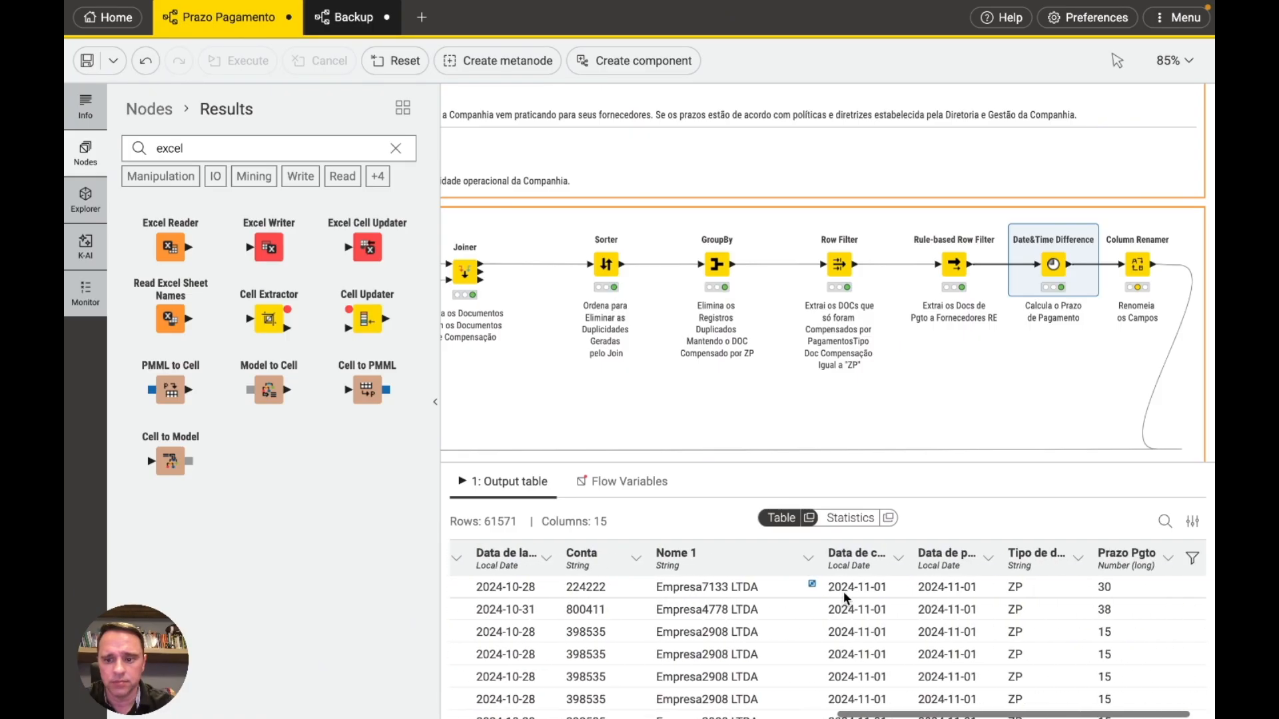
Step: Widen Tipo de documento (Right), confirm its renaming to Doc Compensação and Montante em moeda interna to Valor, and execute the Column Renamer
{"action": "left_click_drag", "start_coordinate": [1089, 558], "coordinate": [1166, 556]}
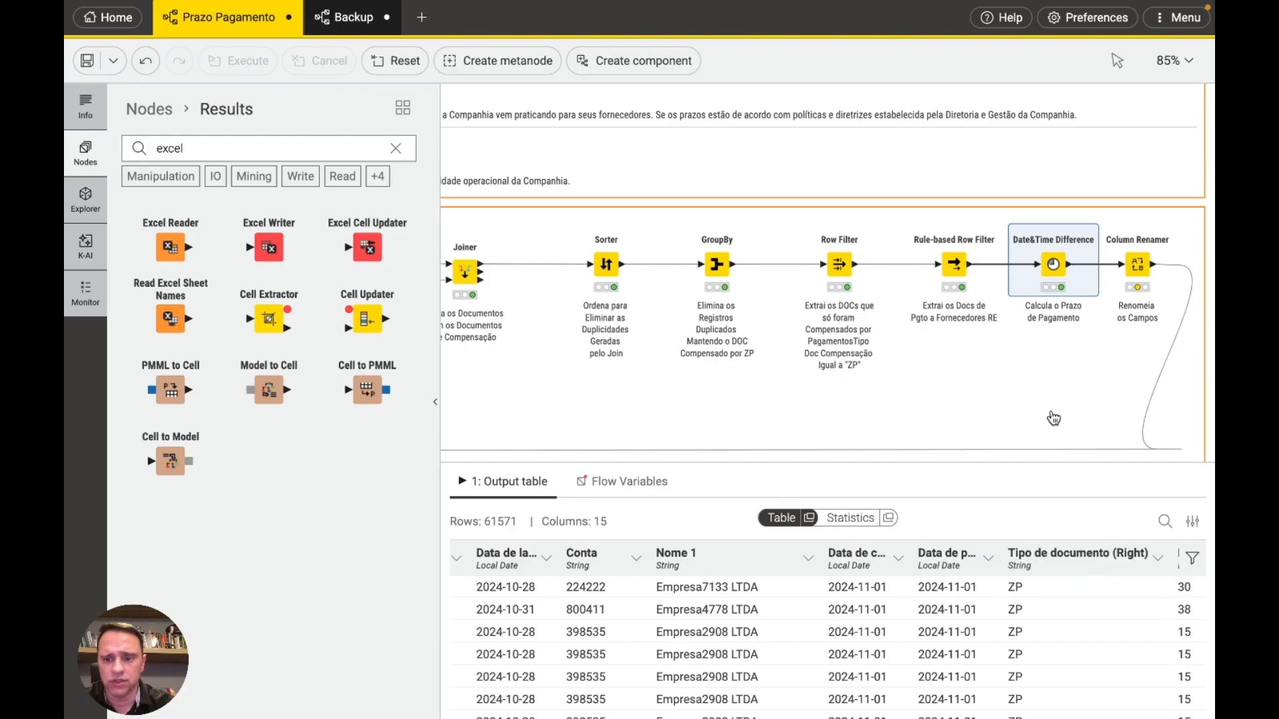
{"action": "mouse_move", "coordinate": [1135, 254]}
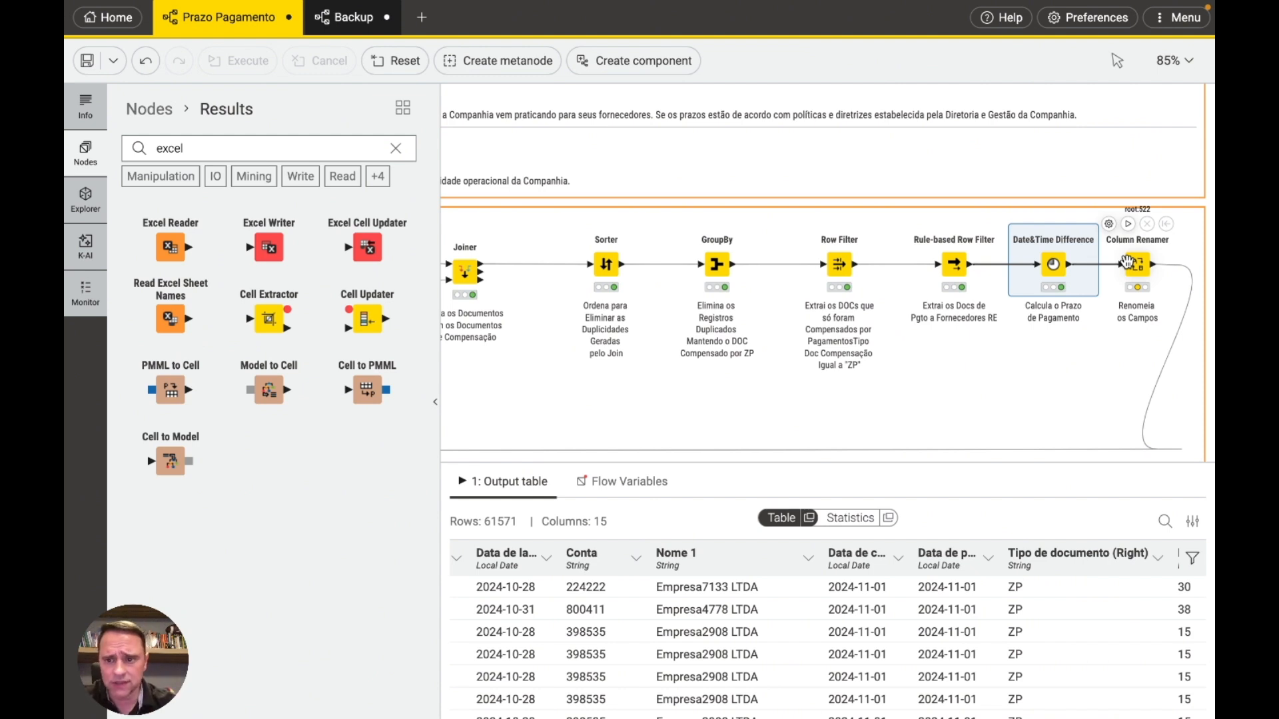
{"action": "left_click", "coordinate": [1109, 223]}
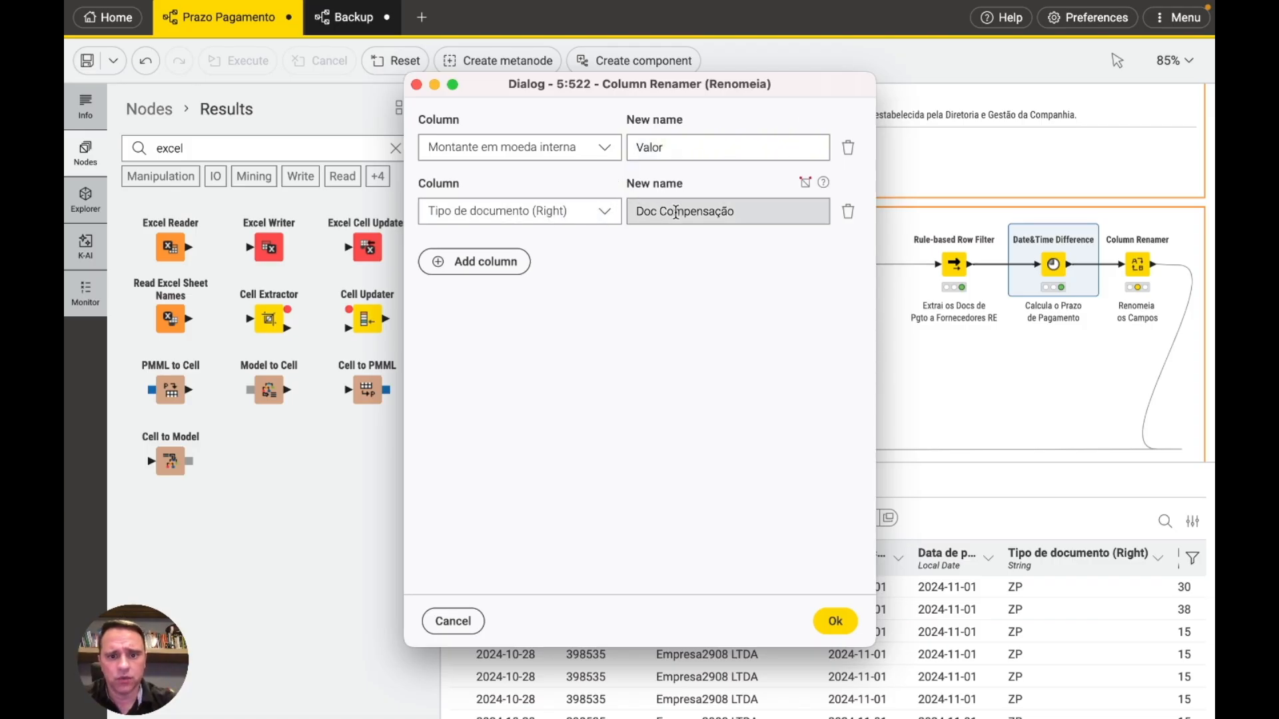
{"action": "left_click", "coordinate": [842, 622]}
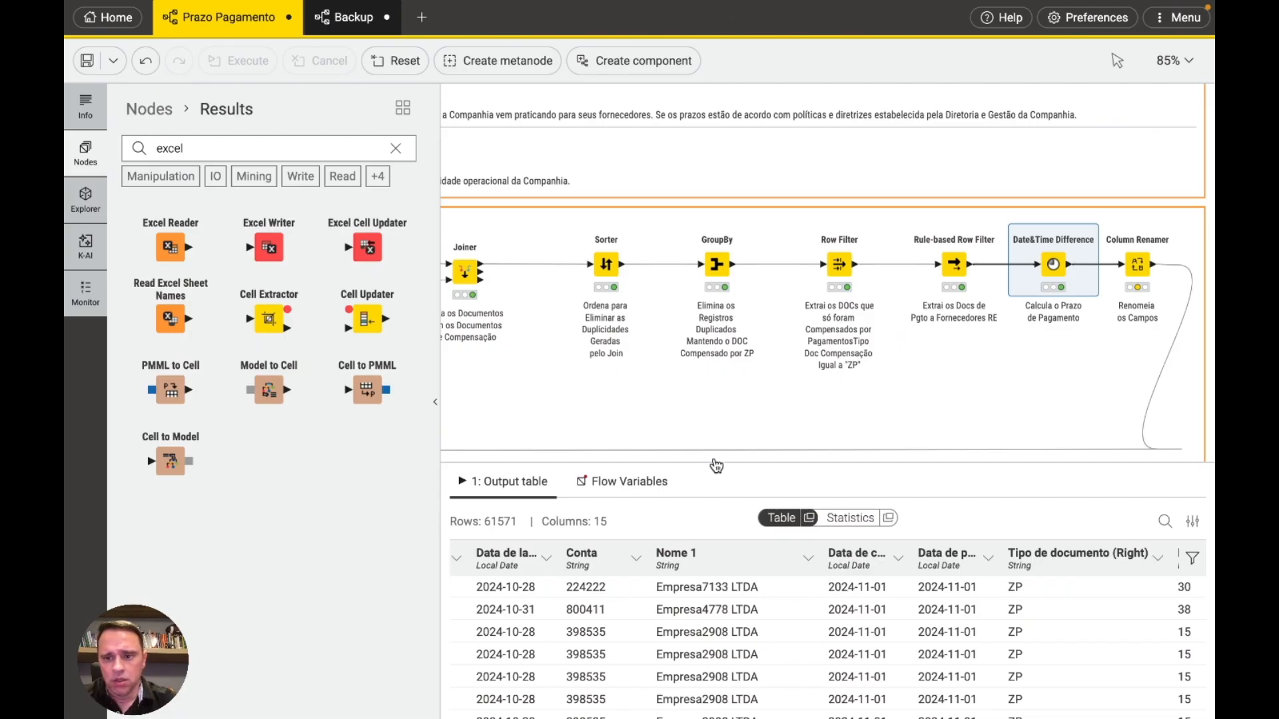
{"action": "mouse_move", "coordinate": [1132, 253]}
{"action": "left_click", "coordinate": [1127, 224]}
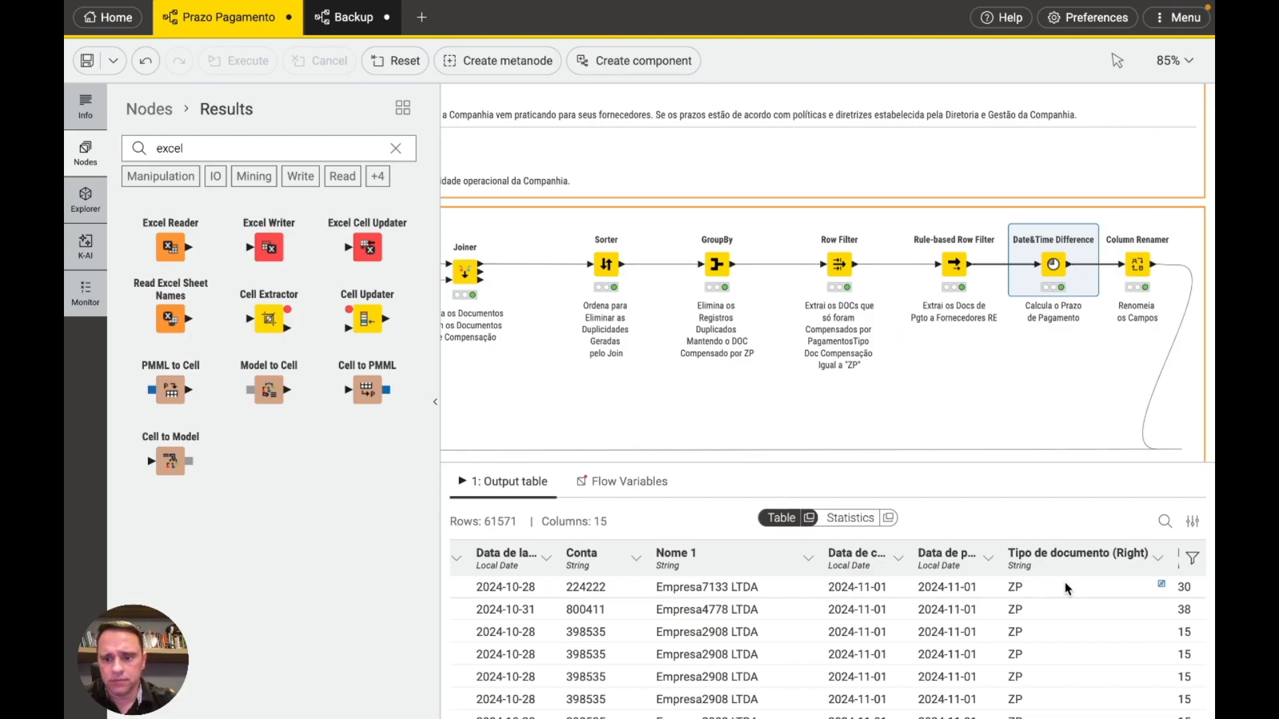
Step: Show the Column Renamer output up to the Valor column and widen that column
{"action": "left_click", "coordinate": [1138, 257]}
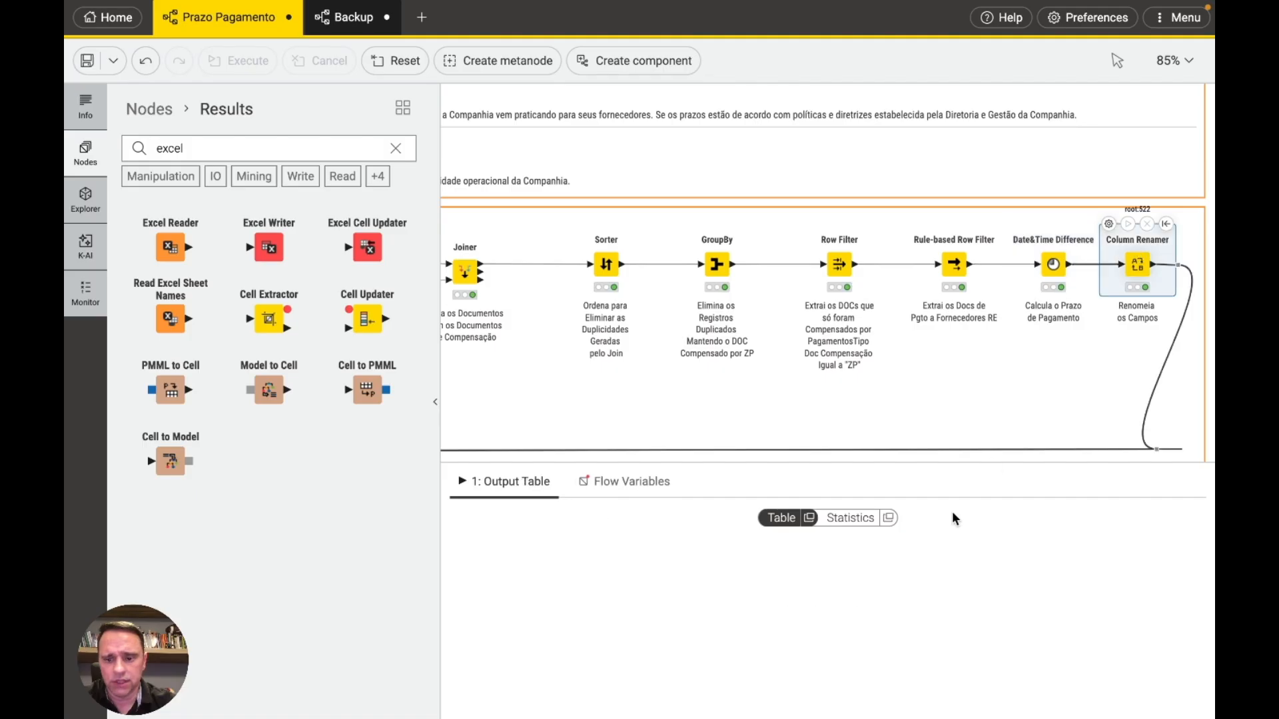
{"action": "scroll", "coordinate": [945, 600], "scroll_direction": "right", "scroll_amount": 5}
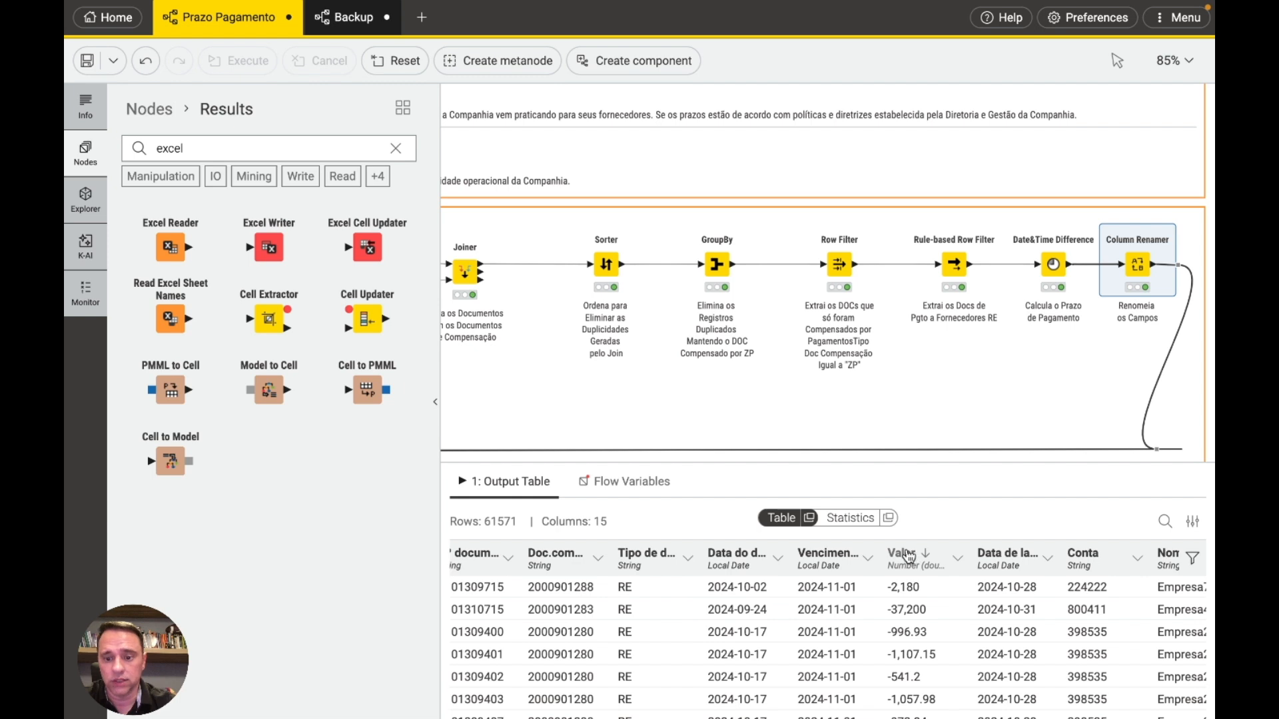
{"action": "left_click_drag", "start_coordinate": [966, 550], "coordinate": [1019, 550]}
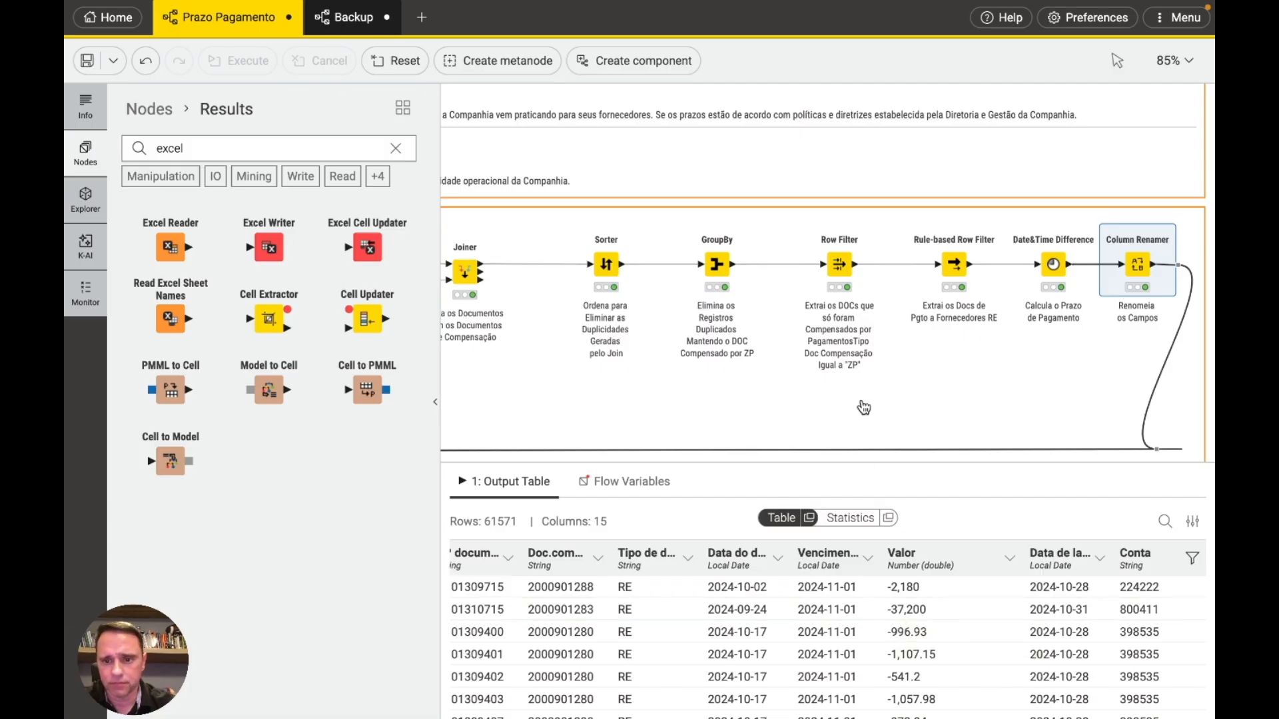
Step: Open the configuration of the Rule Engine that creates the payment-term day-range field at the start of the workflow's second row
{"action": "scroll", "coordinate": [862, 406], "scroll_direction": "down", "scroll_amount": 3}
{"action": "scroll", "coordinate": [850, 361], "scroll_direction": "down", "scroll_amount": 10}
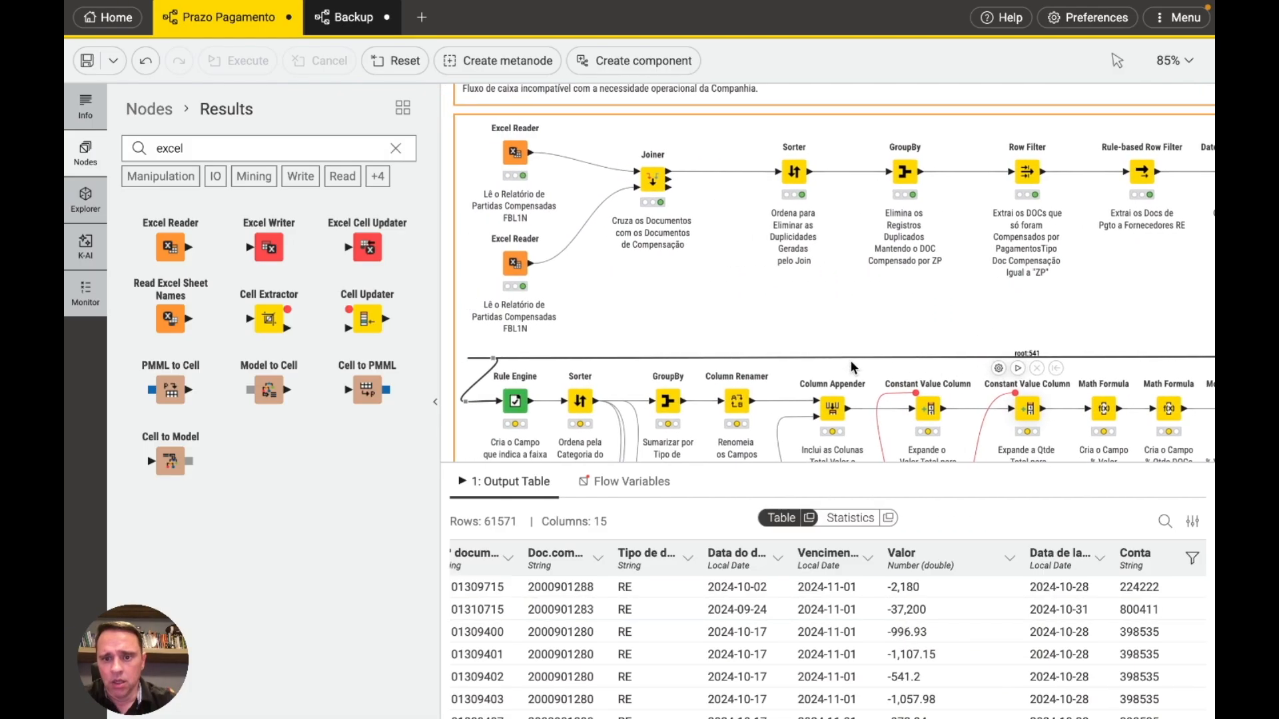
{"action": "scroll", "coordinate": [852, 368], "scroll_direction": "down", "scroll_amount": 5}
{"action": "scroll", "coordinate": [852, 368], "scroll_direction": "up", "scroll_amount": 3}
{"action": "scroll", "coordinate": [852, 367], "scroll_direction": "left", "scroll_amount": 3}
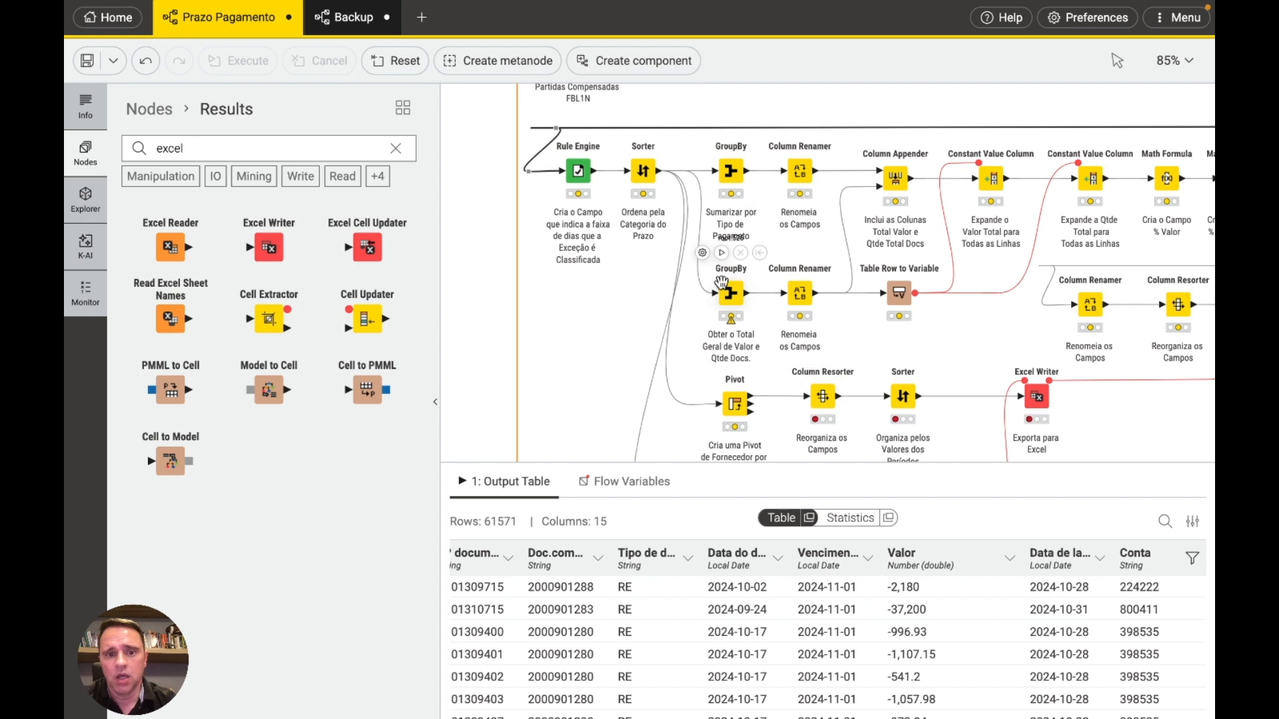
{"action": "left_click", "coordinate": [577, 174]}
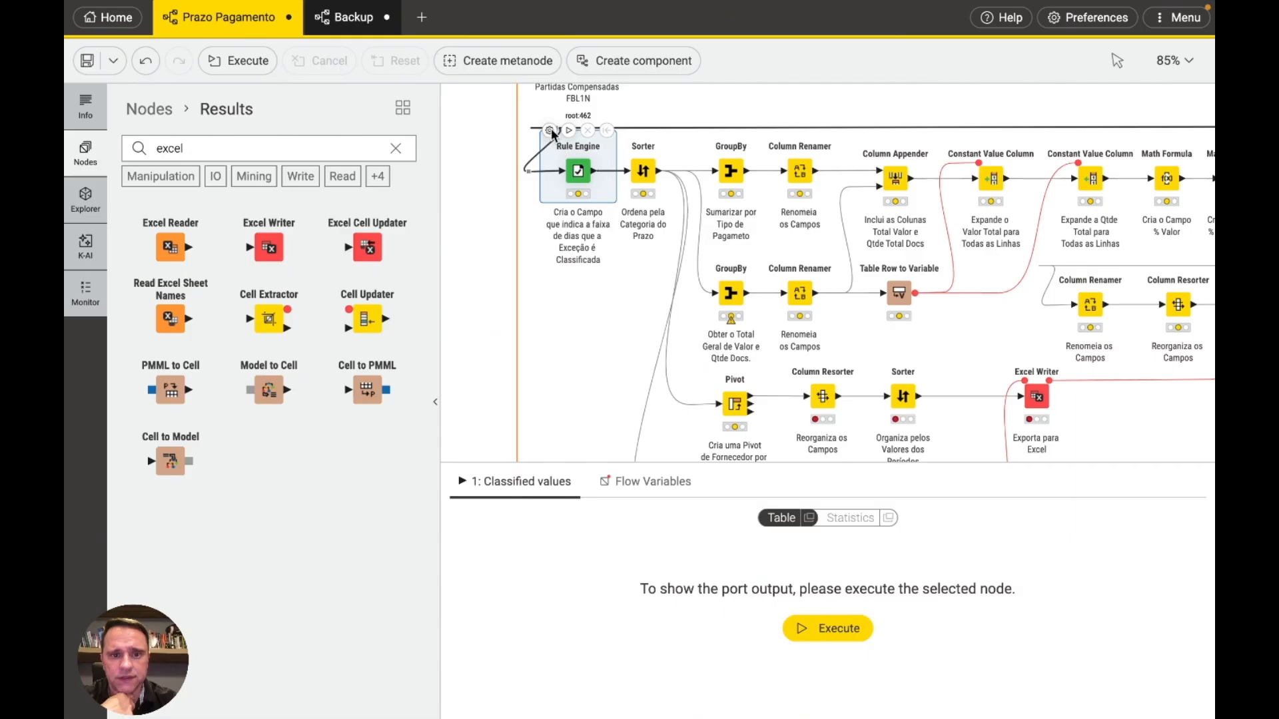
{"action": "left_click", "coordinate": [550, 131]}
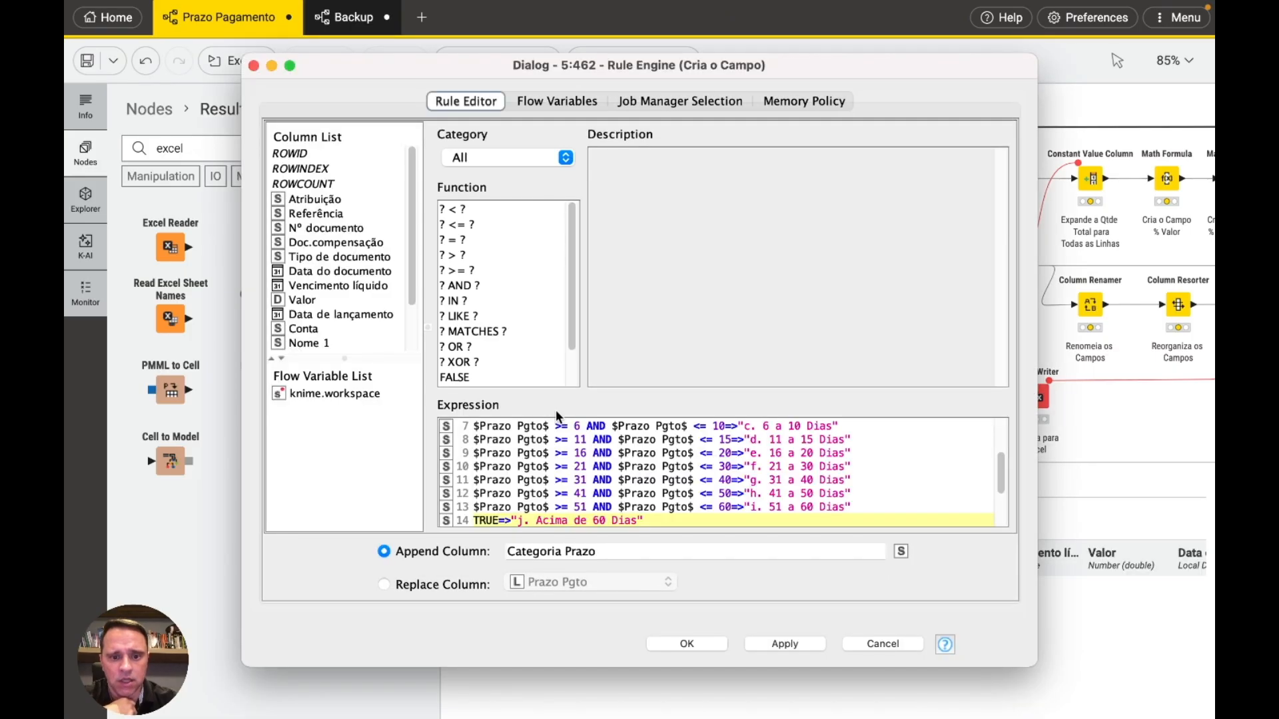
Step: Examine the Rule Engine expression's first Prazo Pgto ranges, marking the labels a. 0 a 2 Dias and b. 3 a 5 Dias
{"action": "scroll", "coordinate": [547, 475], "scroll_direction": "up", "scroll_amount": 5}
{"action": "scroll", "coordinate": [546, 452], "scroll_direction": "down", "scroll_amount": 3}
{"action": "scroll", "coordinate": [544, 436], "scroll_direction": "up", "scroll_amount": 1}
{"action": "scroll", "coordinate": [545, 436], "scroll_direction": "up", "scroll_amount": 1}
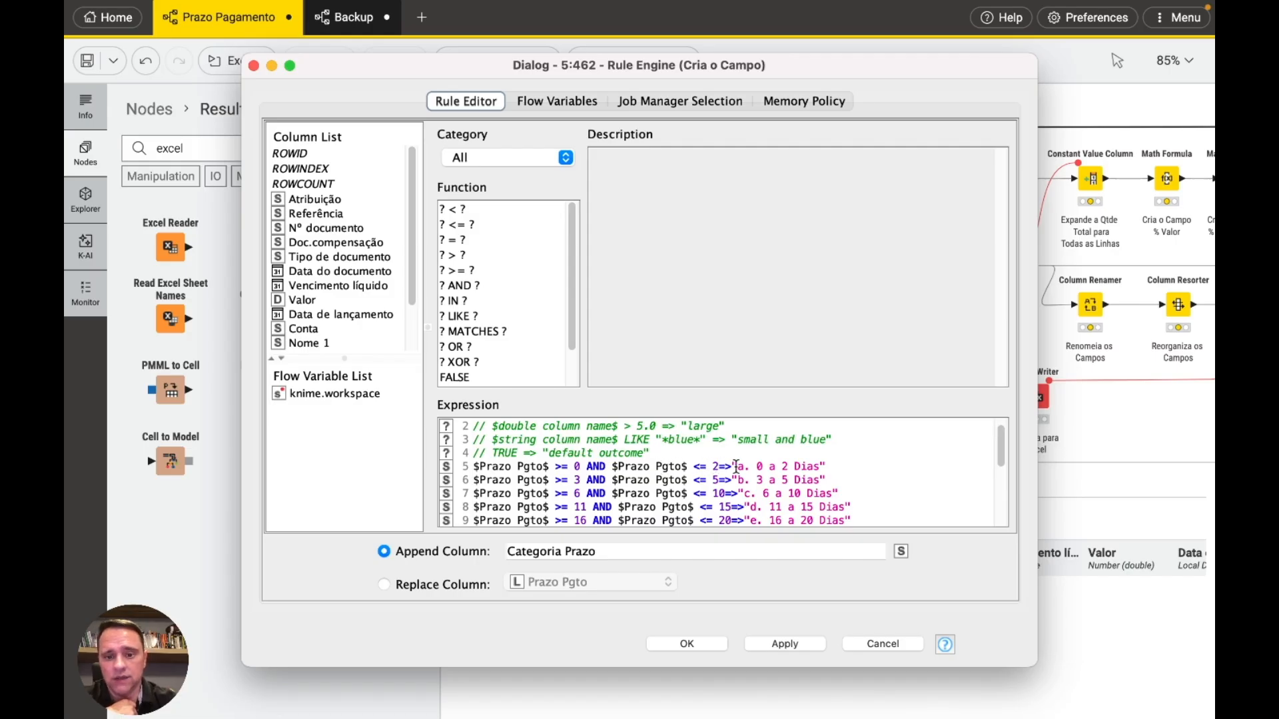
{"action": "left_click_drag", "start_coordinate": [736, 466], "coordinate": [820, 466]}
{"action": "scroll", "coordinate": [713, 467], "scroll_direction": "down", "scroll_amount": 1}
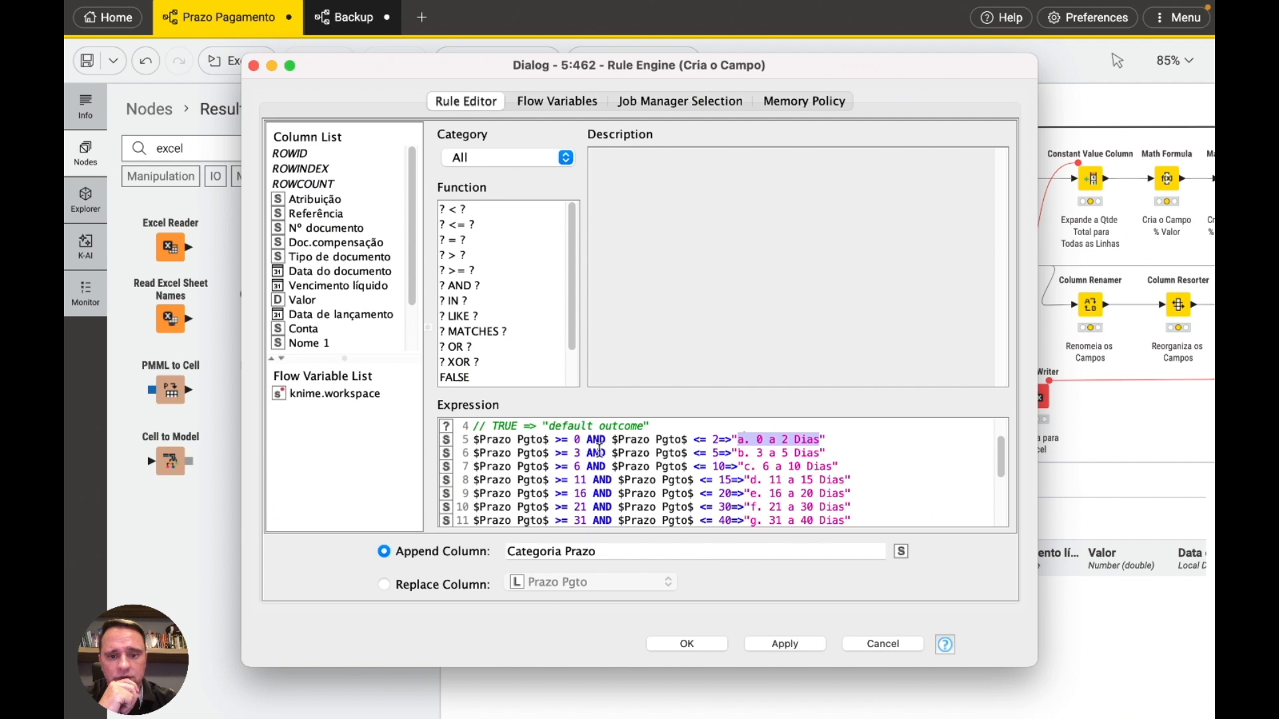
{"action": "left_click_drag", "start_coordinate": [757, 453], "coordinate": [819, 452]}
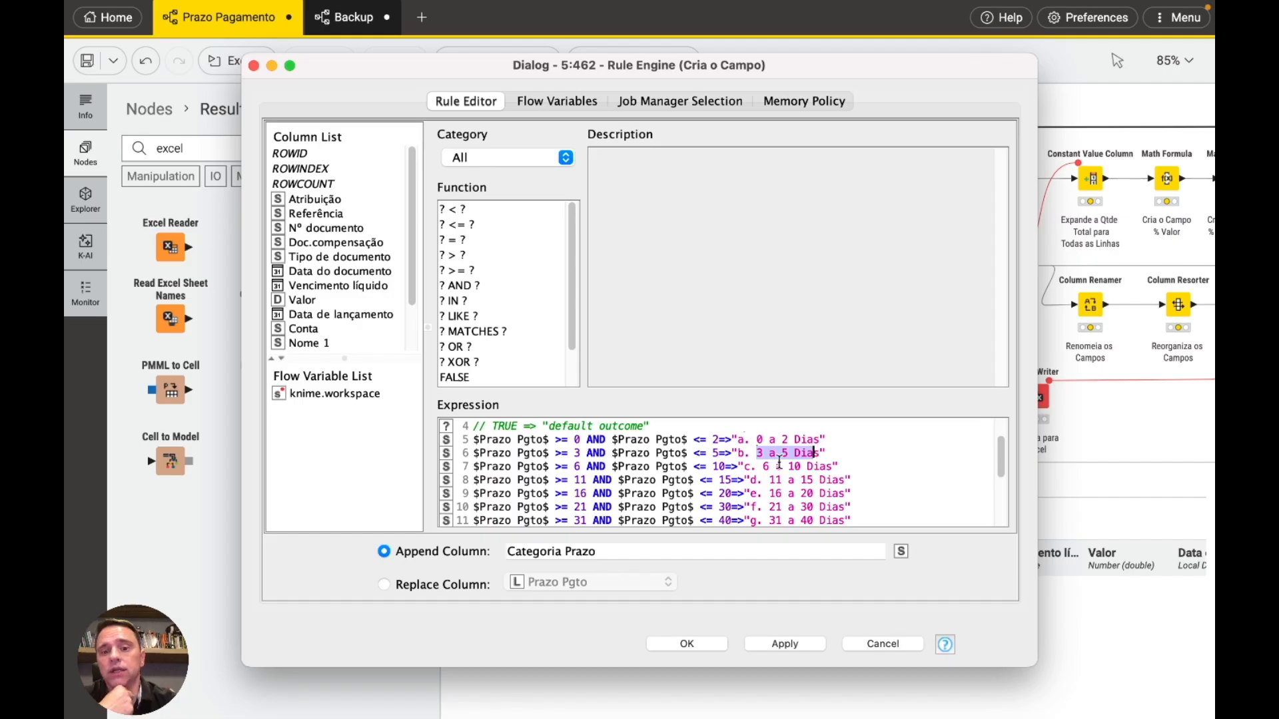
{"action": "left_click", "coordinate": [775, 480]}
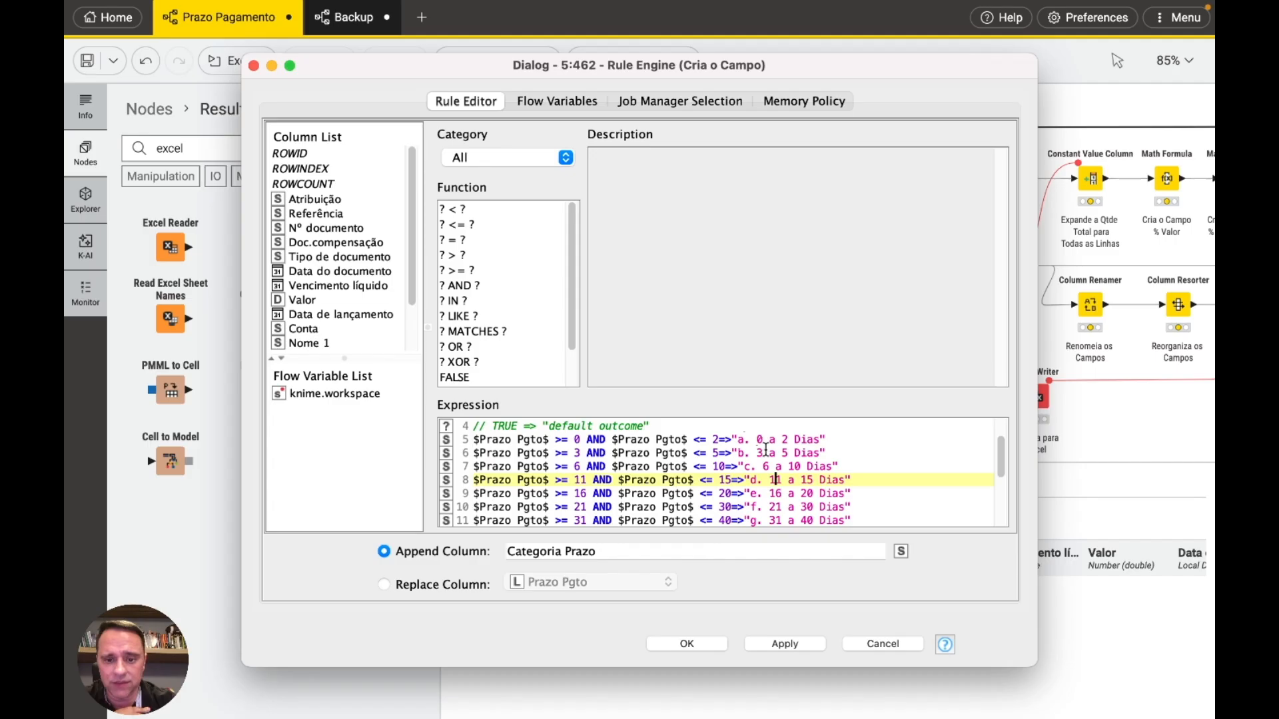
{"action": "scroll", "coordinate": [775, 481], "scroll_direction": "down", "scroll_amount": 1}
{"action": "scroll", "coordinate": [774, 483], "scroll_direction": "up", "scroll_amount": 1}
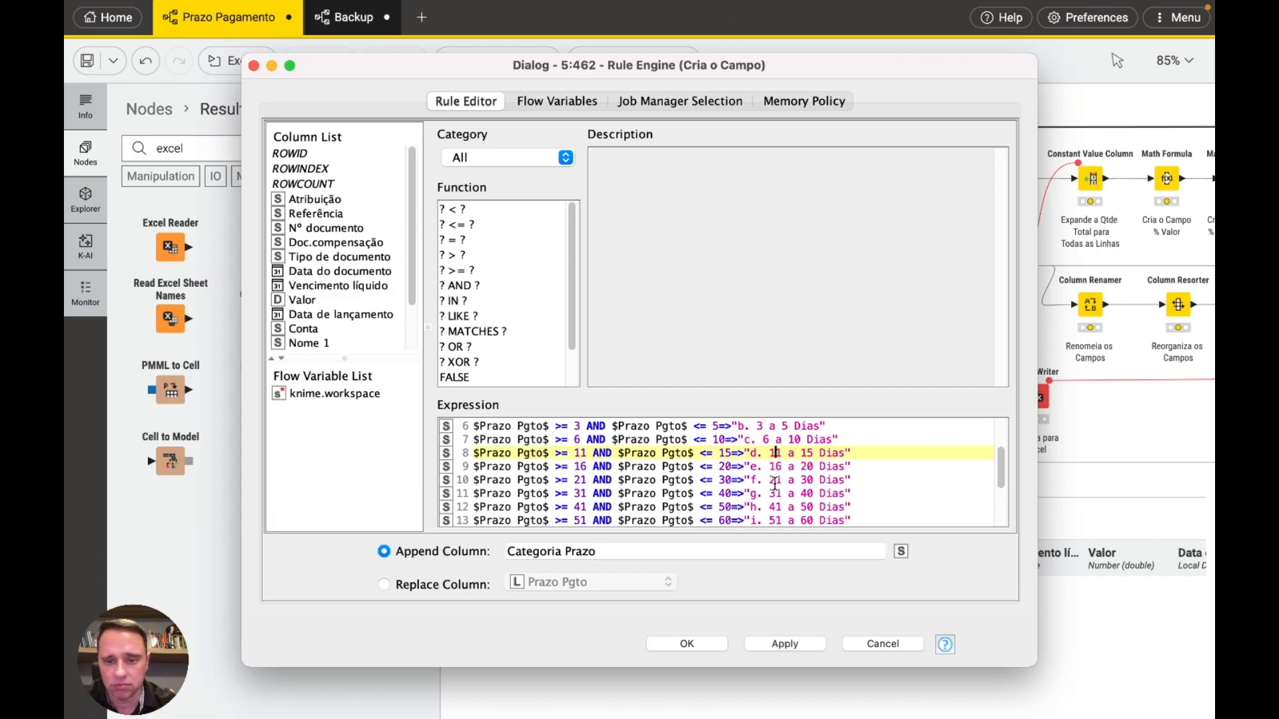
{"action": "scroll", "coordinate": [775, 484], "scroll_direction": "up", "scroll_amount": 1}
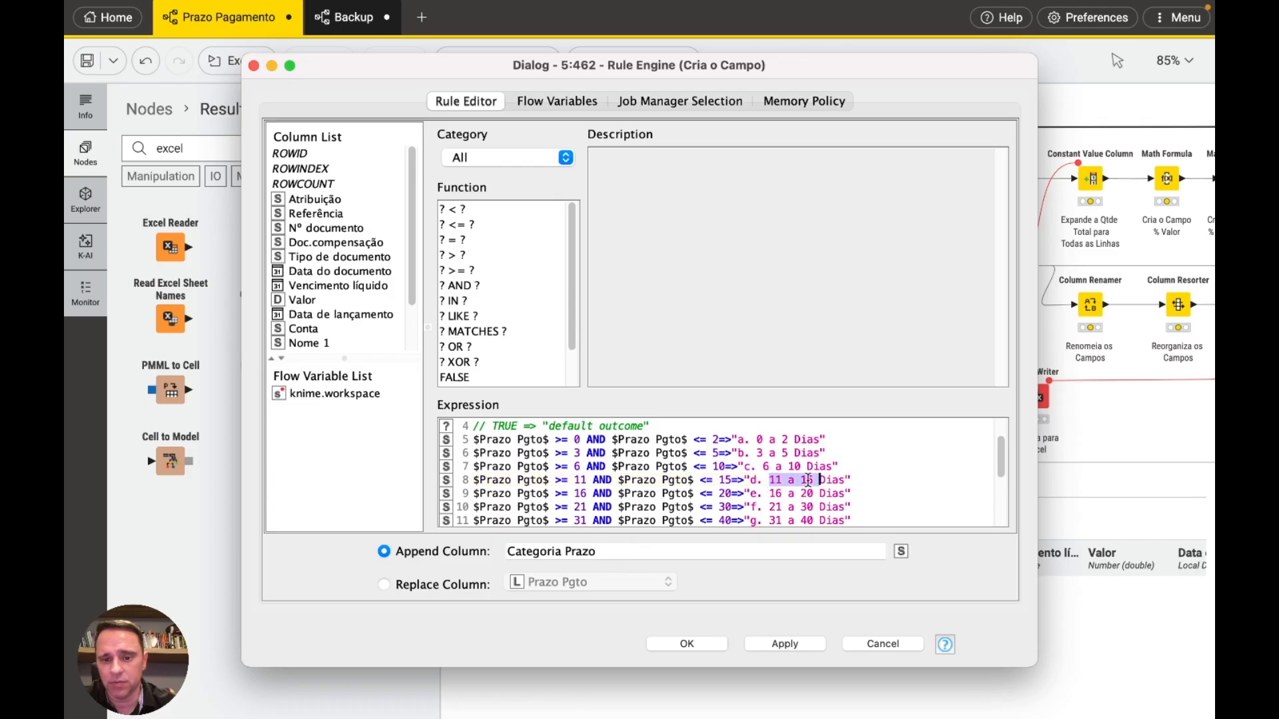
Step: Highlight the starting values of ranges a, d, b and f in the Rule Engine labels to explain their alphabetical prefixes
{"action": "left_click", "coordinate": [757, 440]}
{"action": "left_click_drag", "start_coordinate": [757, 439], "coordinate": [810, 439]}
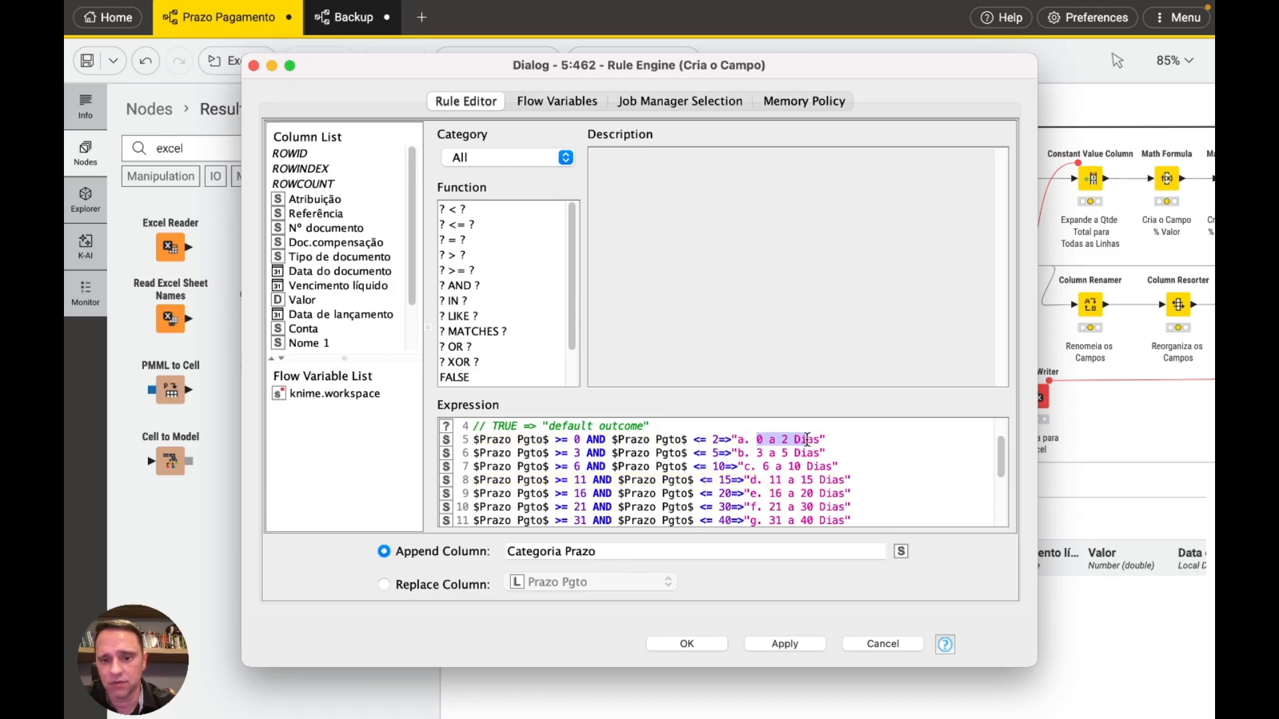
{"action": "left_click", "coordinate": [769, 480]}
{"action": "left_click_drag", "start_coordinate": [769, 481], "coordinate": [801, 480]}
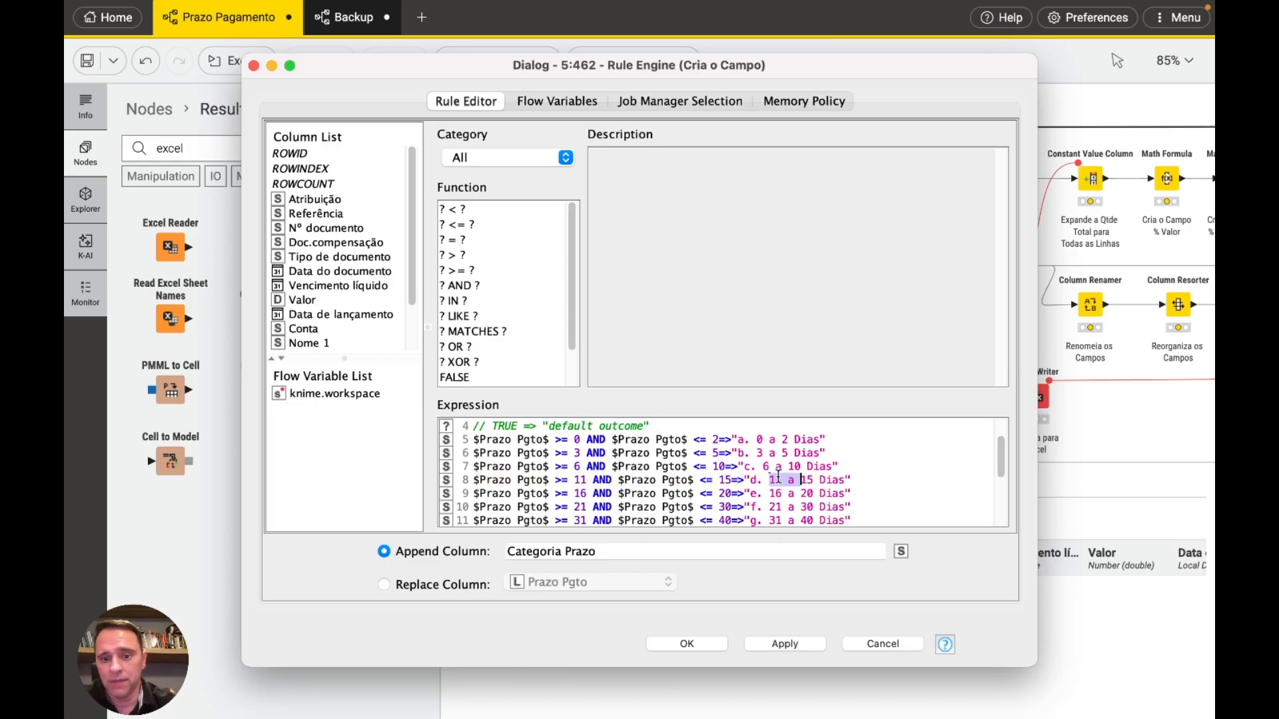
{"action": "left_click", "coordinate": [757, 453]}
{"action": "left_click_drag", "start_coordinate": [757, 452], "coordinate": [764, 453]}
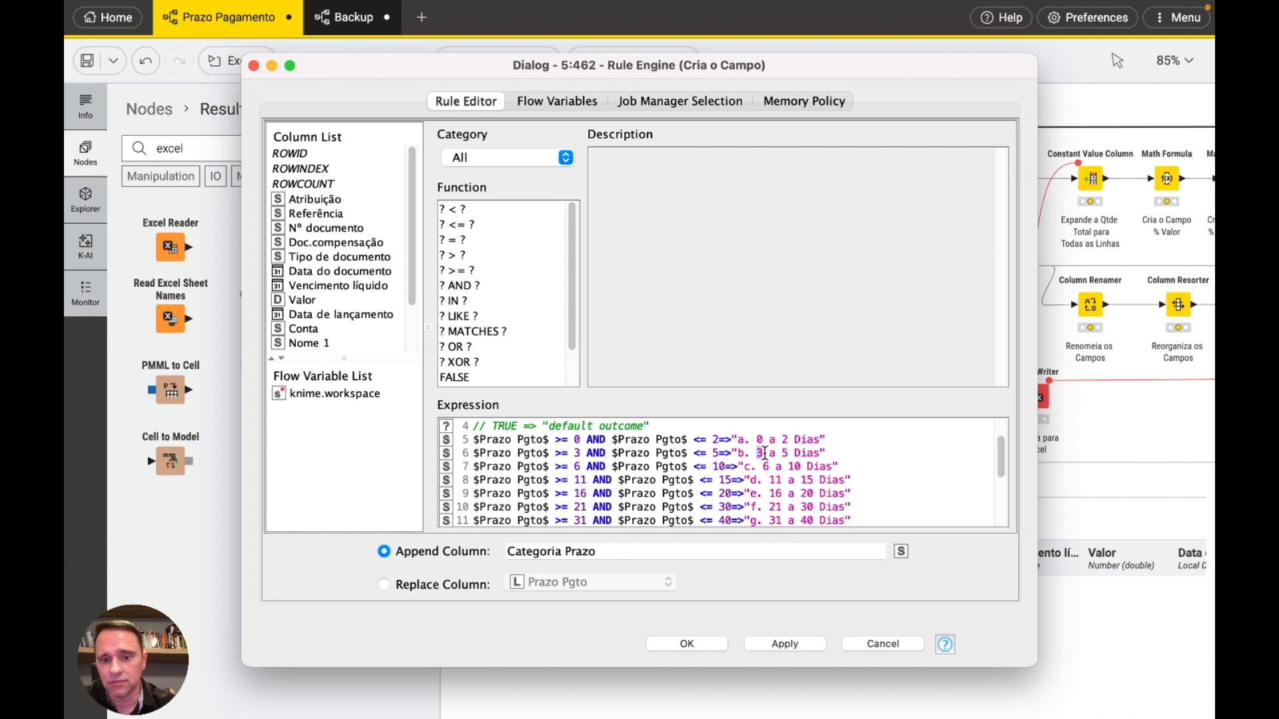
{"action": "left_click", "coordinate": [769, 506]}
{"action": "left_click_drag", "start_coordinate": [769, 507], "coordinate": [787, 507]}
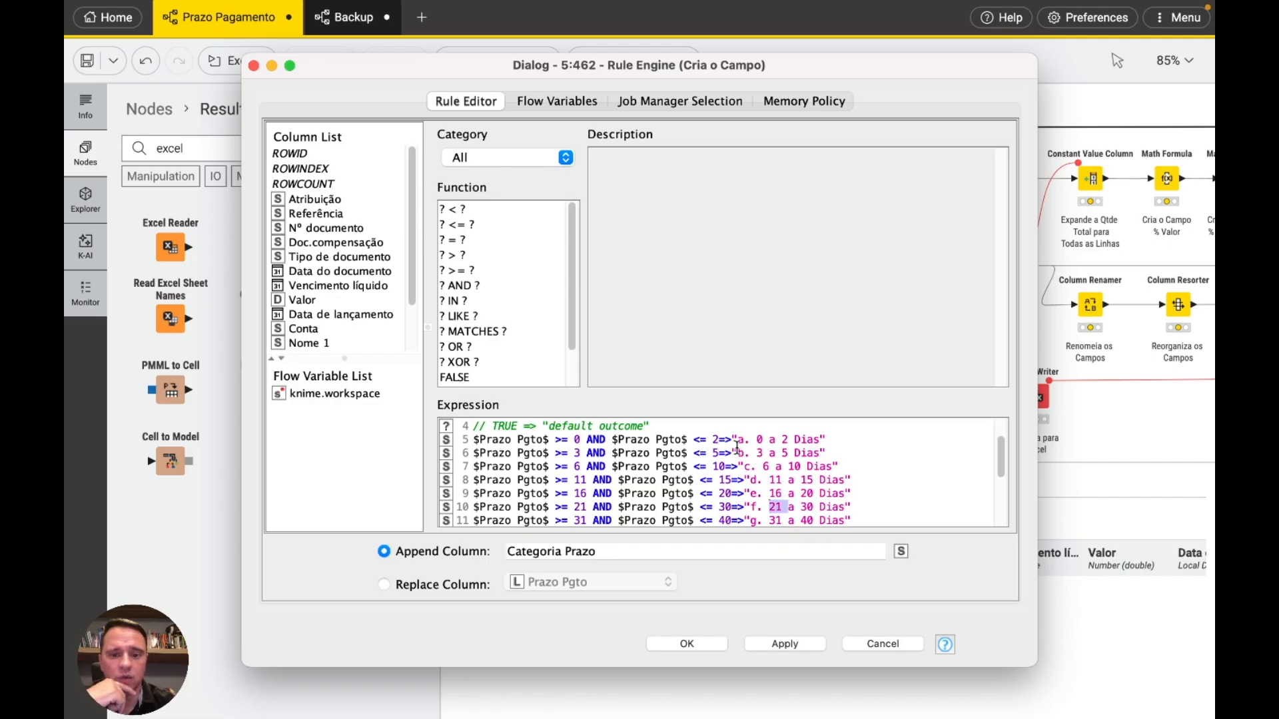
Step: Review the full list of Prazo Pgto range rules and the appended output column Categoria Prazo
{"action": "scroll", "coordinate": [780, 493], "scroll_direction": "down", "scroll_amount": 2}
{"action": "scroll", "coordinate": [780, 493], "scroll_direction": "down", "scroll_amount": 1}
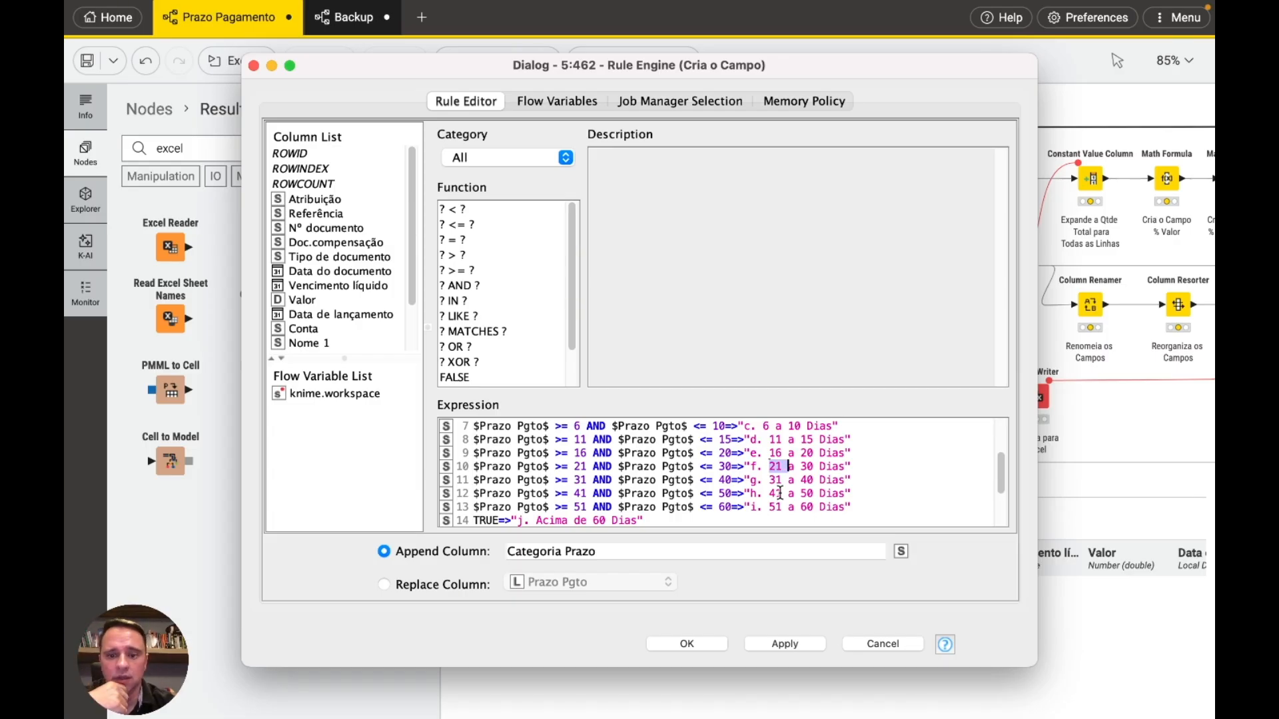
{"action": "scroll", "coordinate": [780, 493], "scroll_direction": "up", "scroll_amount": 6}
{"action": "scroll", "coordinate": [780, 493], "scroll_direction": "down", "scroll_amount": 4}
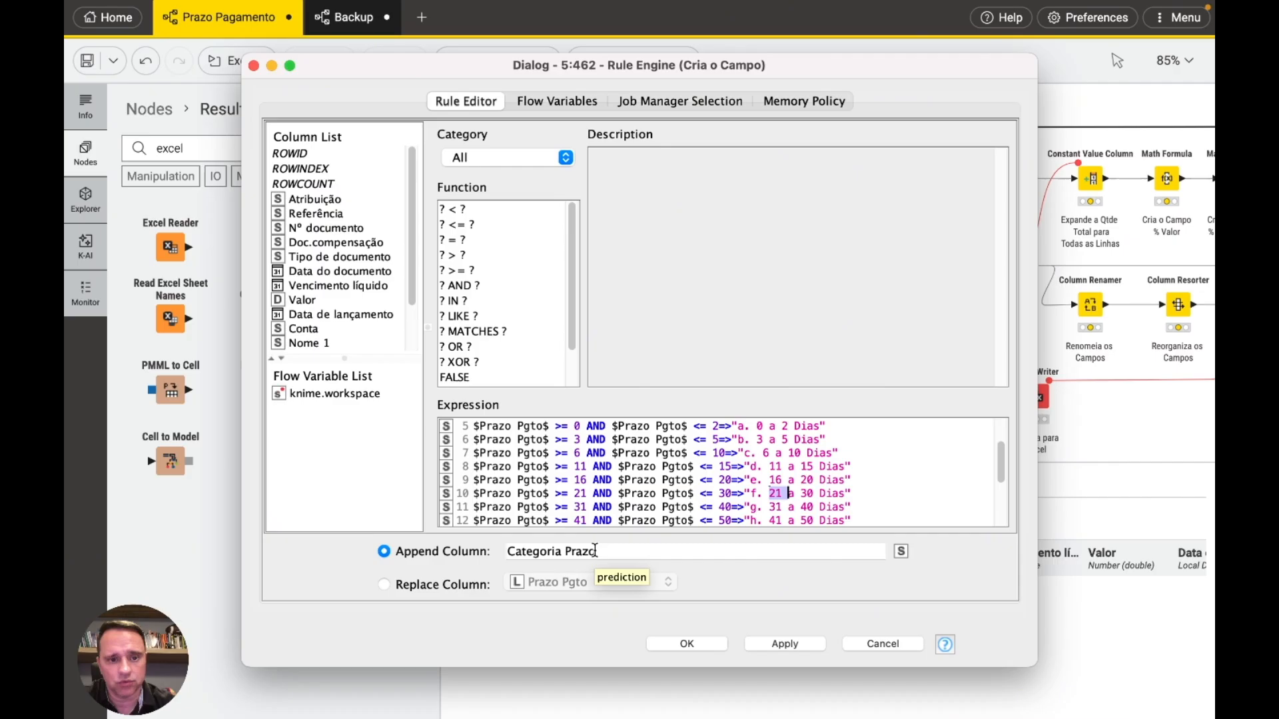
{"action": "scroll", "coordinate": [645, 498], "scroll_direction": "down", "scroll_amount": 3}
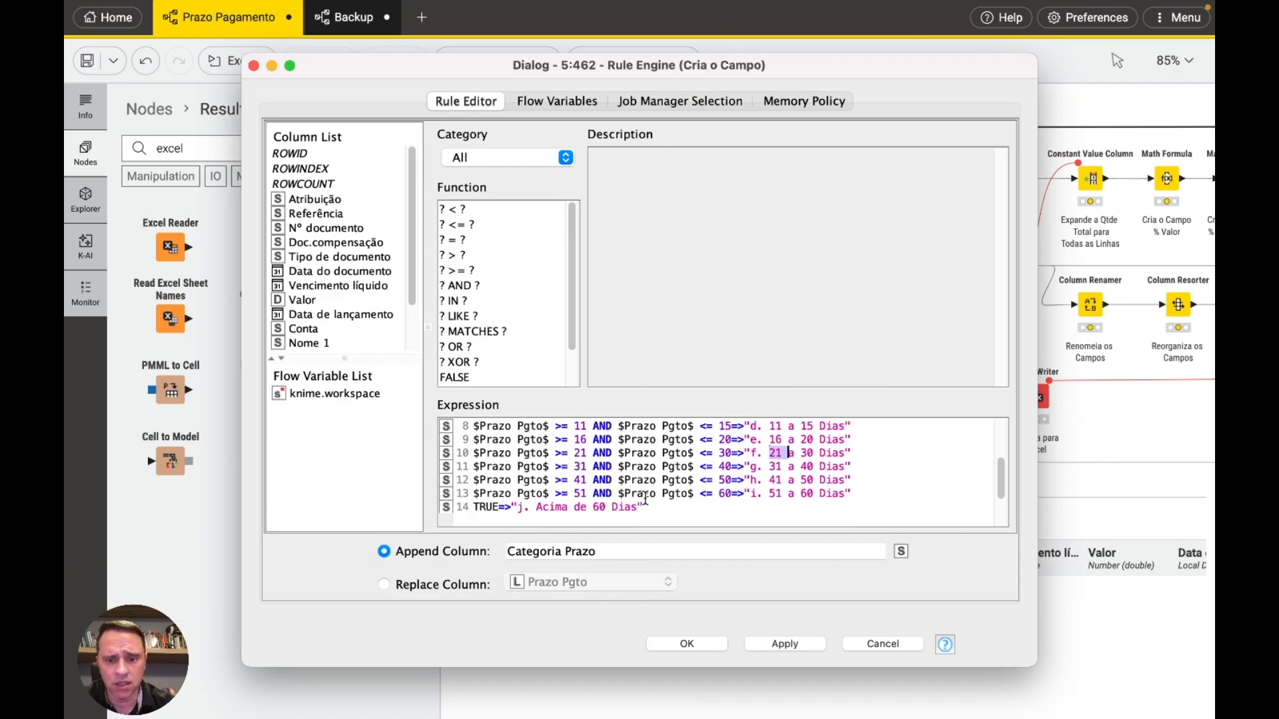
{"action": "scroll", "coordinate": [644, 499], "scroll_direction": "up", "scroll_amount": 3}
{"action": "scroll", "coordinate": [644, 498], "scroll_direction": "down", "scroll_amount": 2}
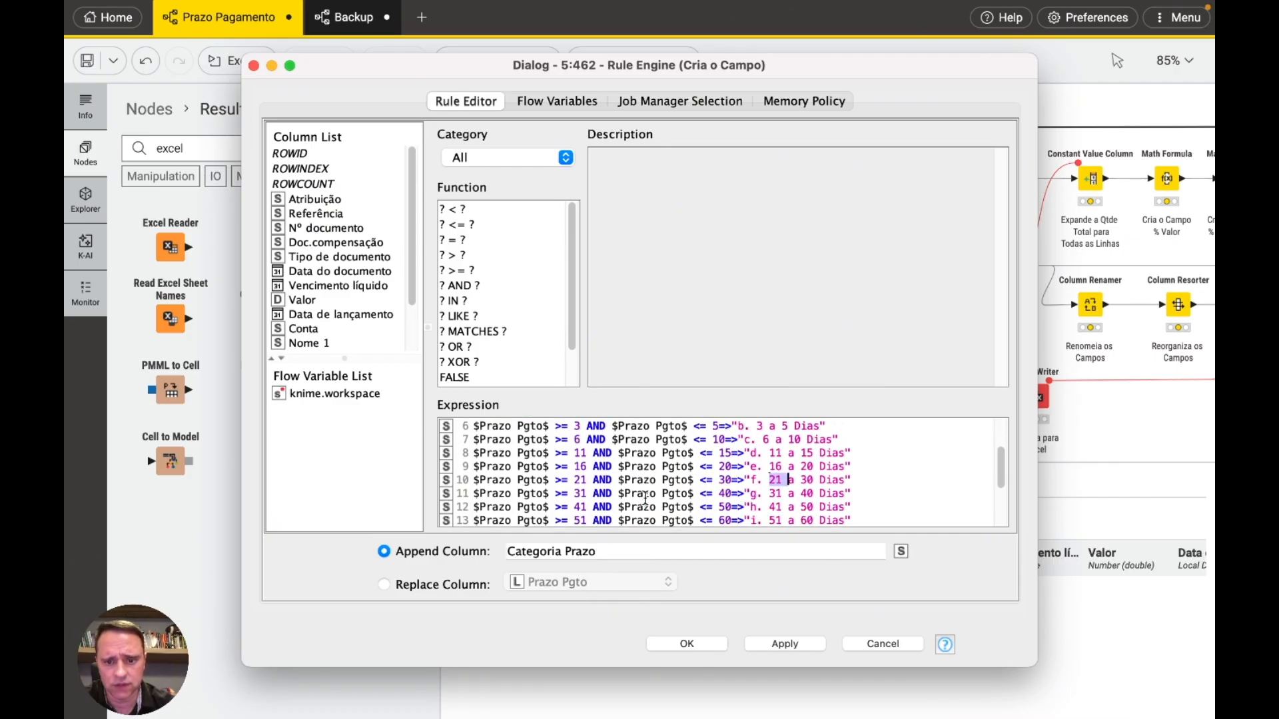
{"action": "scroll", "coordinate": [645, 496], "scroll_direction": "down", "scroll_amount": 1}
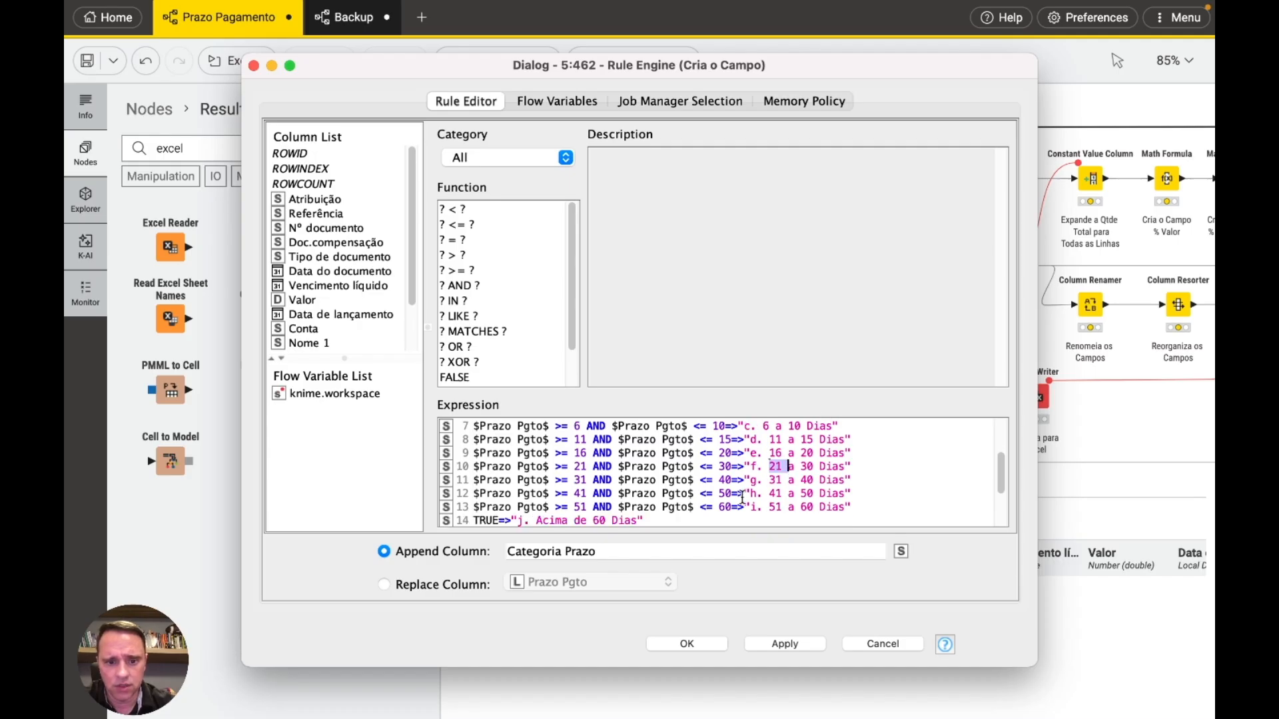
Step: Examine the fallback rule TRUE=>"j. Acima de 60 Dias" and compare it with the sample TRUE => "default outcome" comment
{"action": "scroll", "coordinate": [767, 488], "scroll_direction": "down", "scroll_amount": 1}
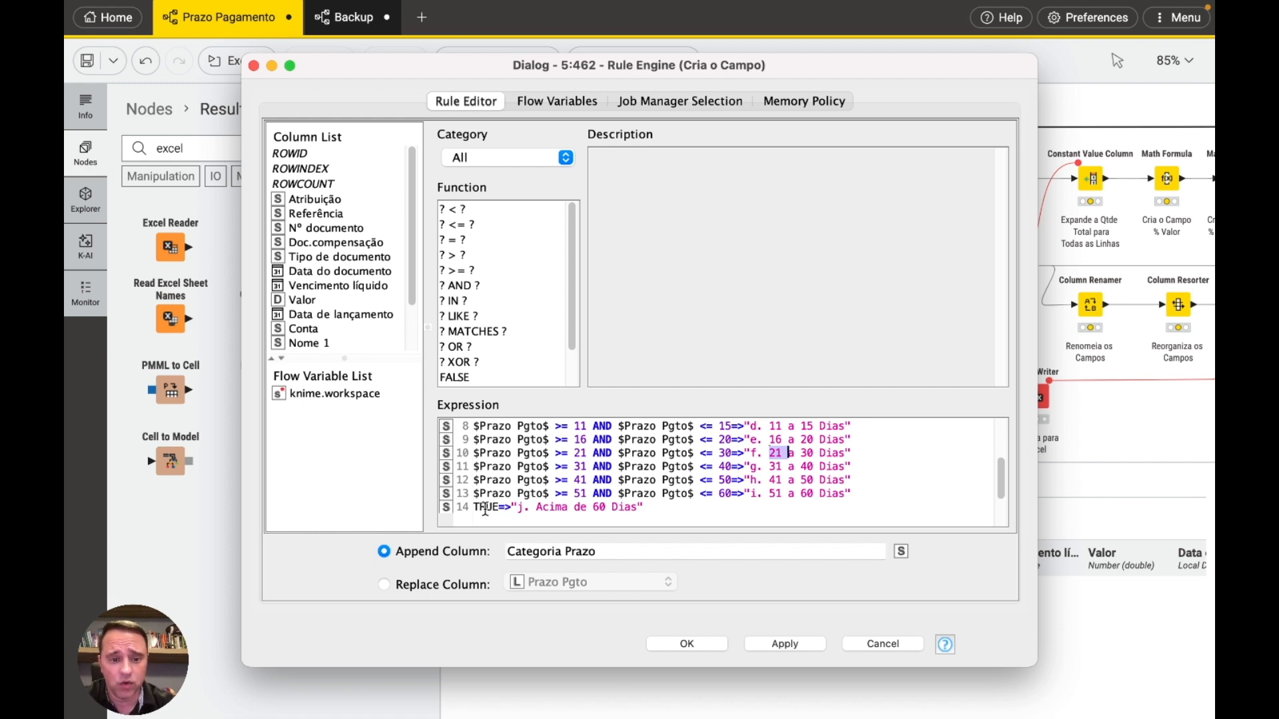
{"action": "scroll", "coordinate": [658, 466], "scroll_direction": "up", "scroll_amount": 3}
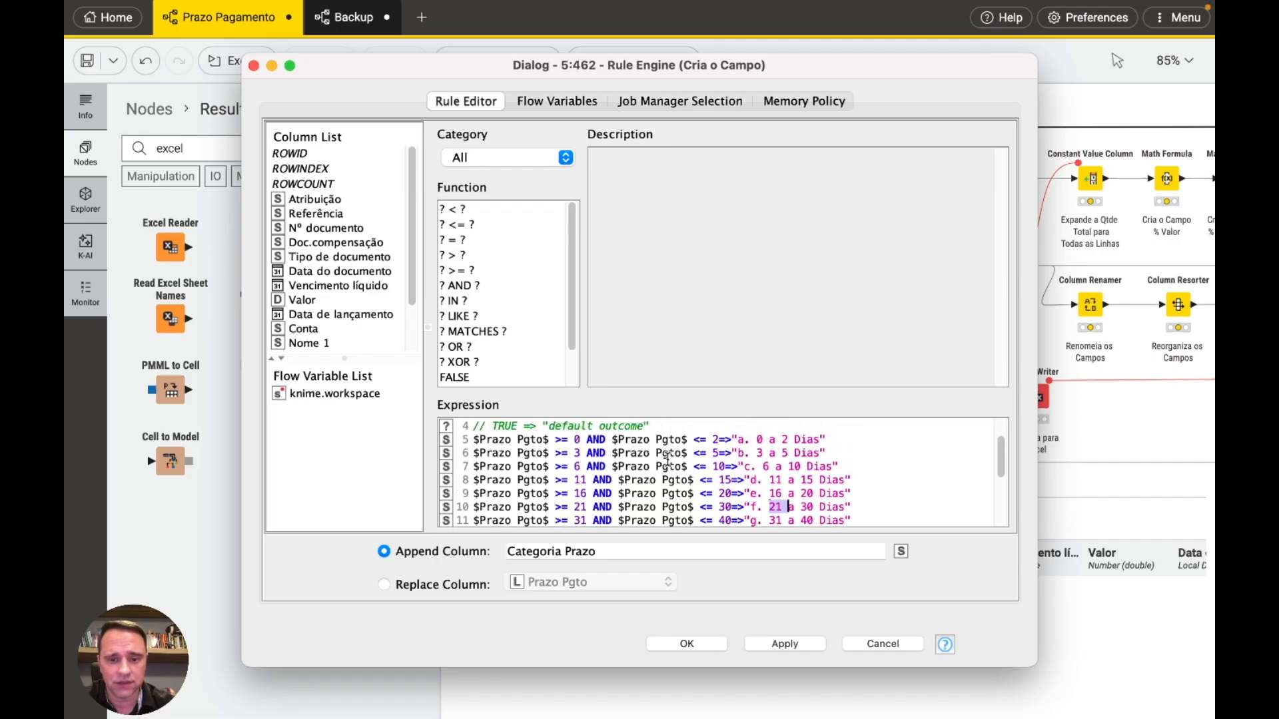
{"action": "scroll", "coordinate": [668, 458], "scroll_direction": "down", "scroll_amount": 3}
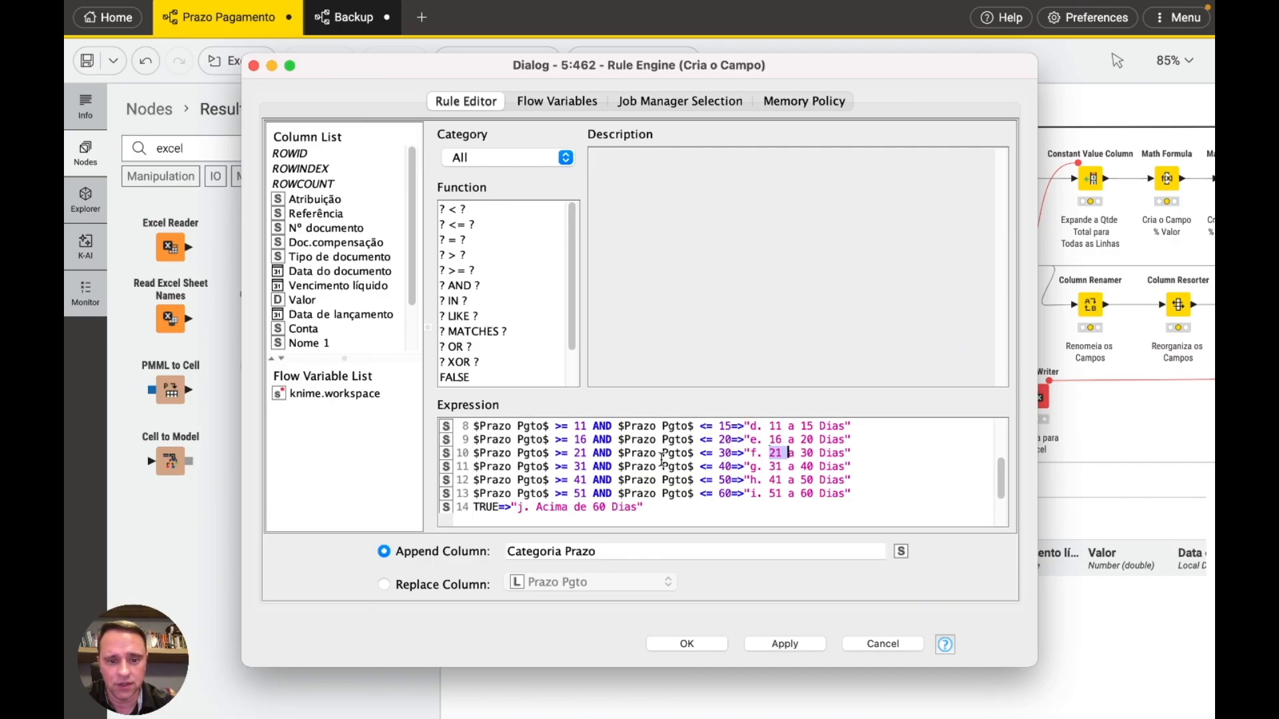
{"action": "left_click_drag", "start_coordinate": [517, 507], "coordinate": [574, 508]}
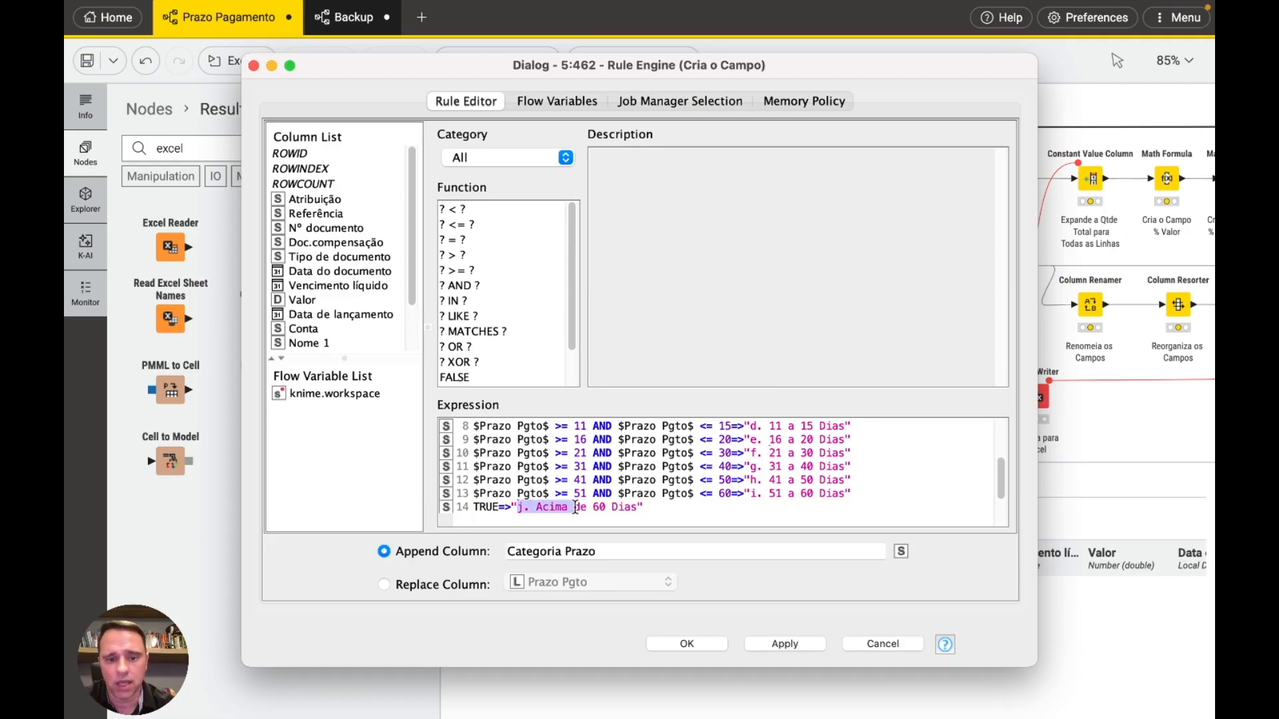
{"action": "left_click", "coordinate": [611, 466]}
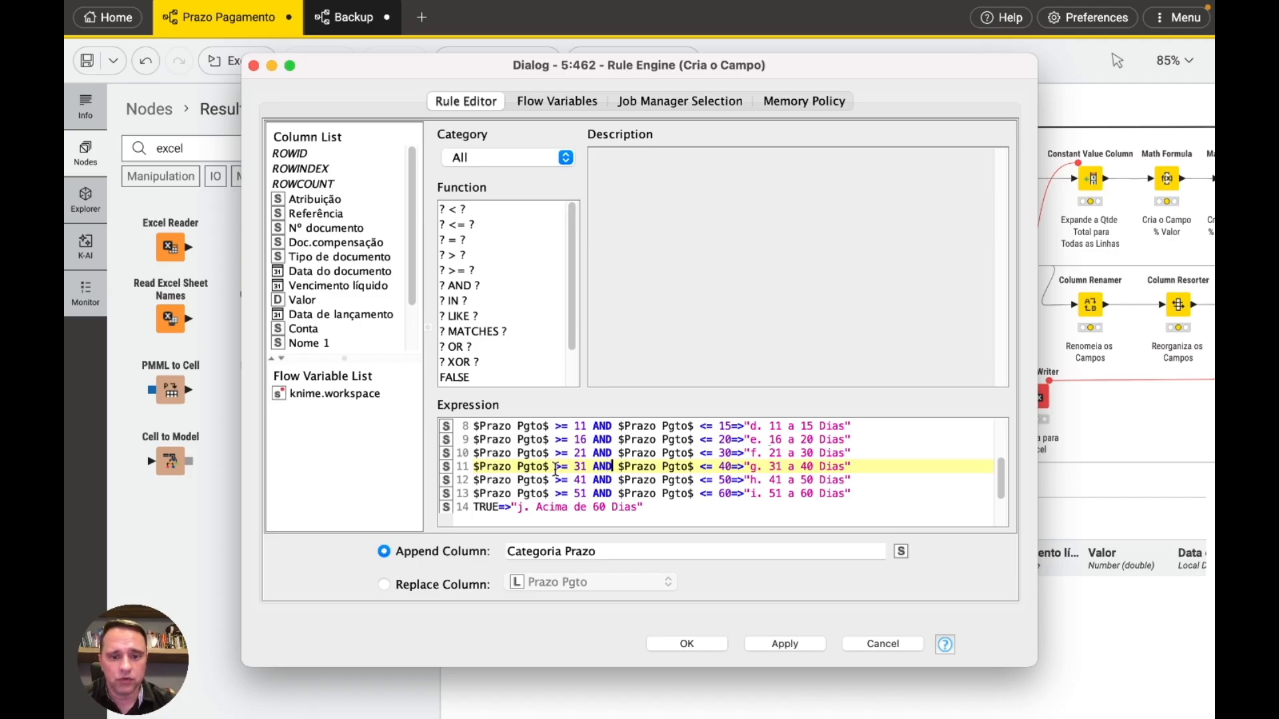
{"action": "scroll", "coordinate": [555, 469], "scroll_direction": "up", "scroll_amount": 3}
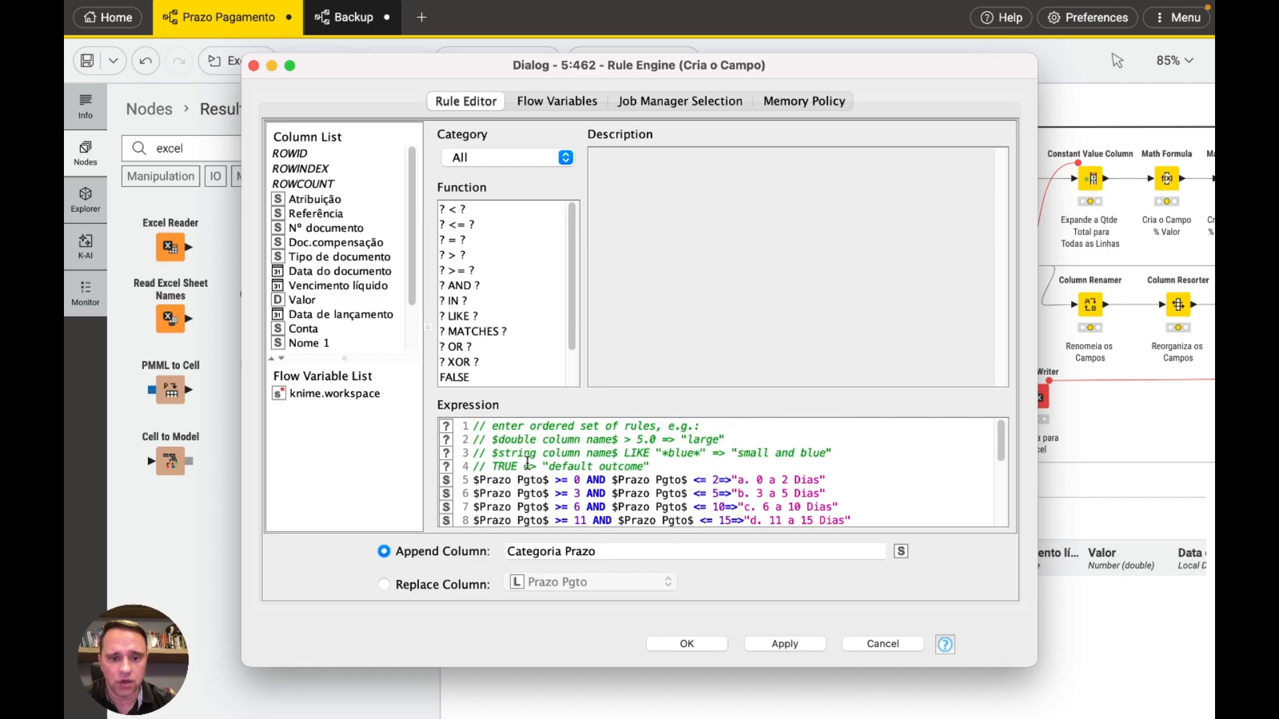
{"action": "left_click_drag", "start_coordinate": [494, 467], "coordinate": [656, 455]}
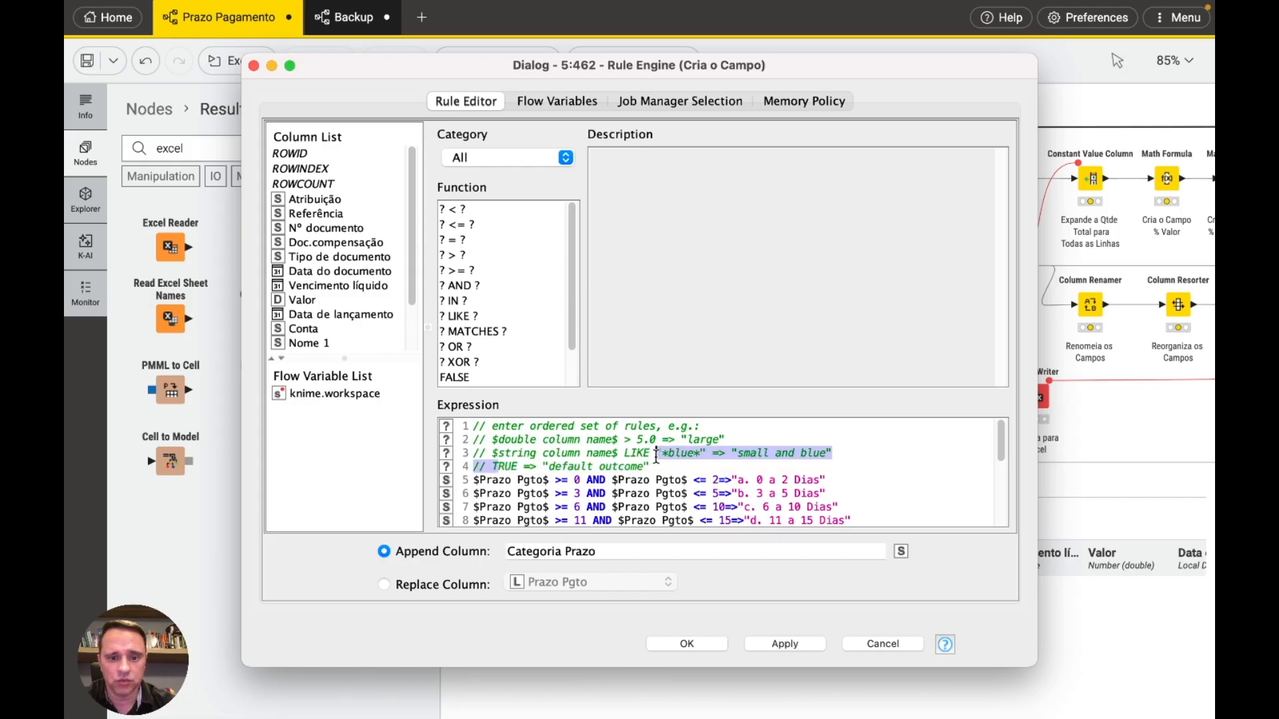
{"action": "left_click", "coordinate": [657, 460]}
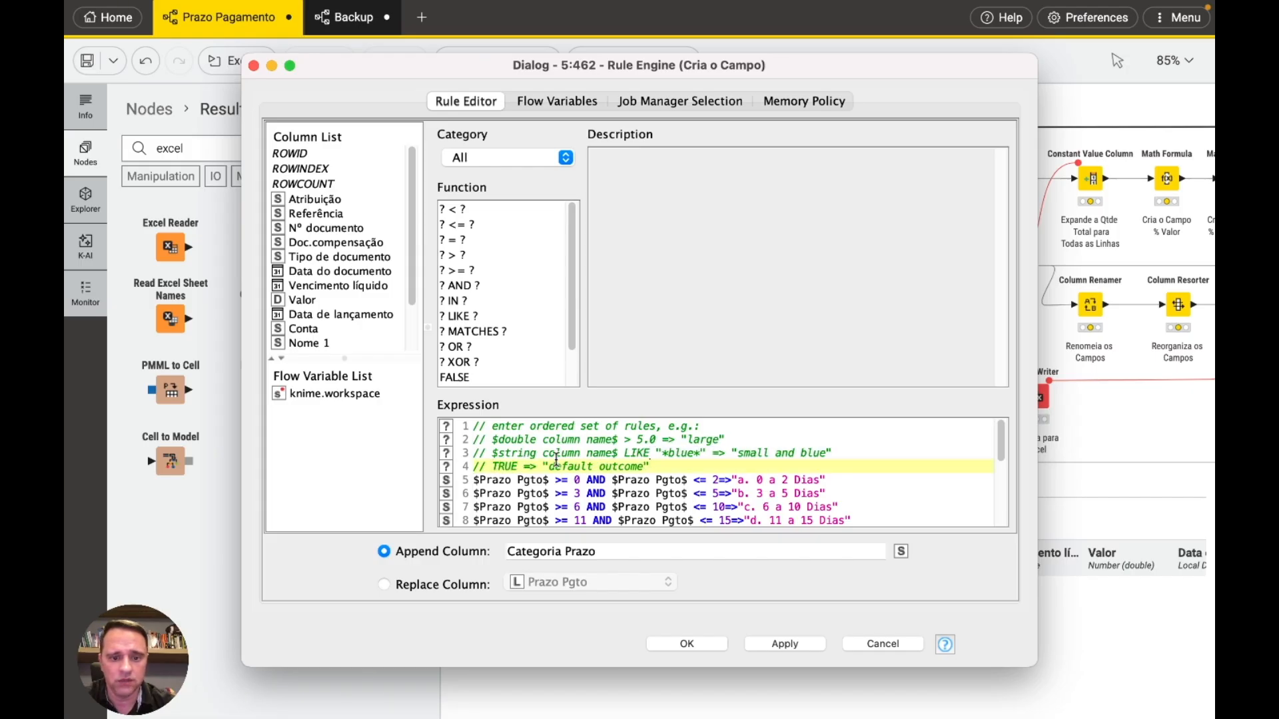
Step: Accept the Rule Engine configuration, execute the node and review the Prazo Pgto and Categoria Prazo columns of its output
{"action": "scroll", "coordinate": [550, 468], "scroll_direction": "down", "scroll_amount": 5}
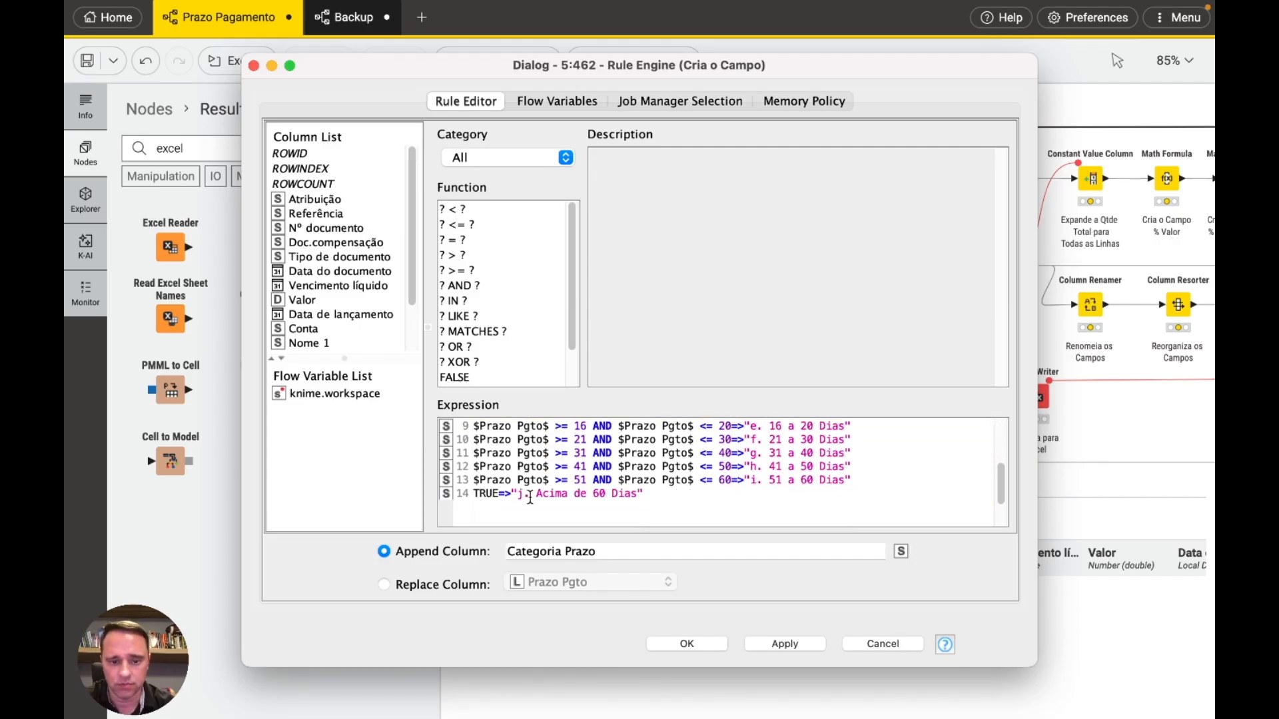
{"action": "left_click", "coordinate": [682, 643]}
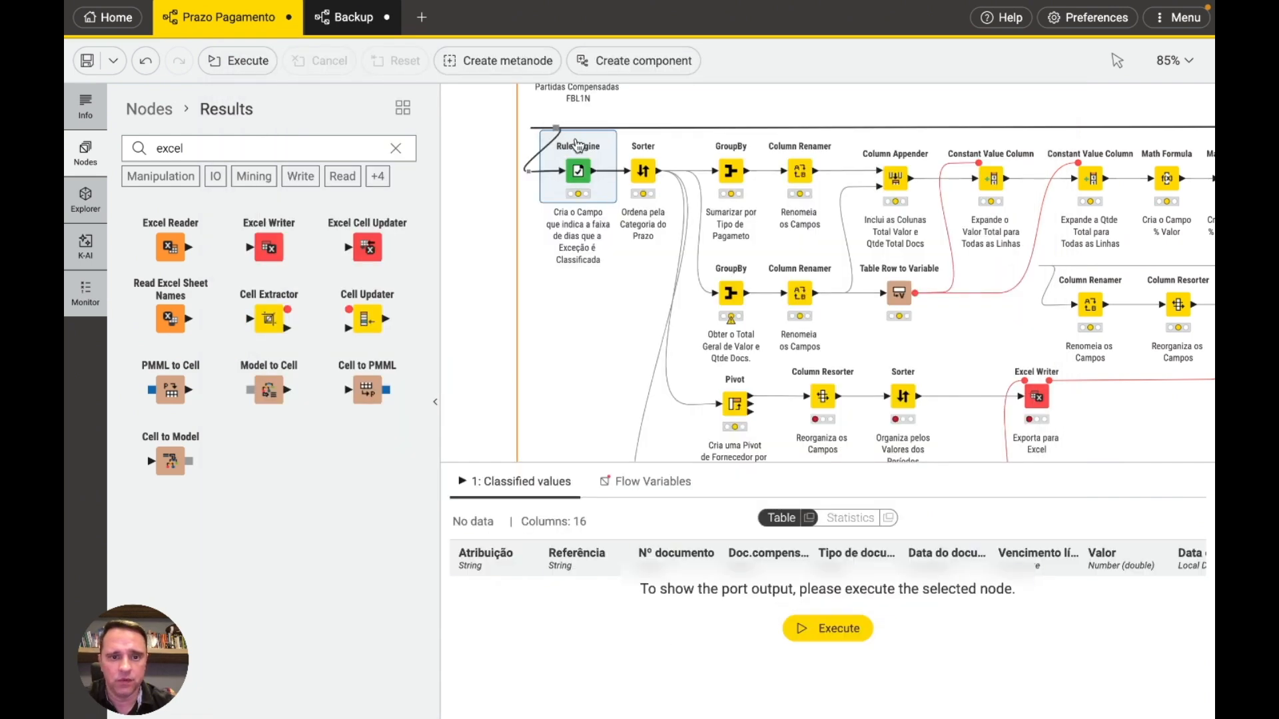
{"action": "left_click", "coordinate": [570, 131]}
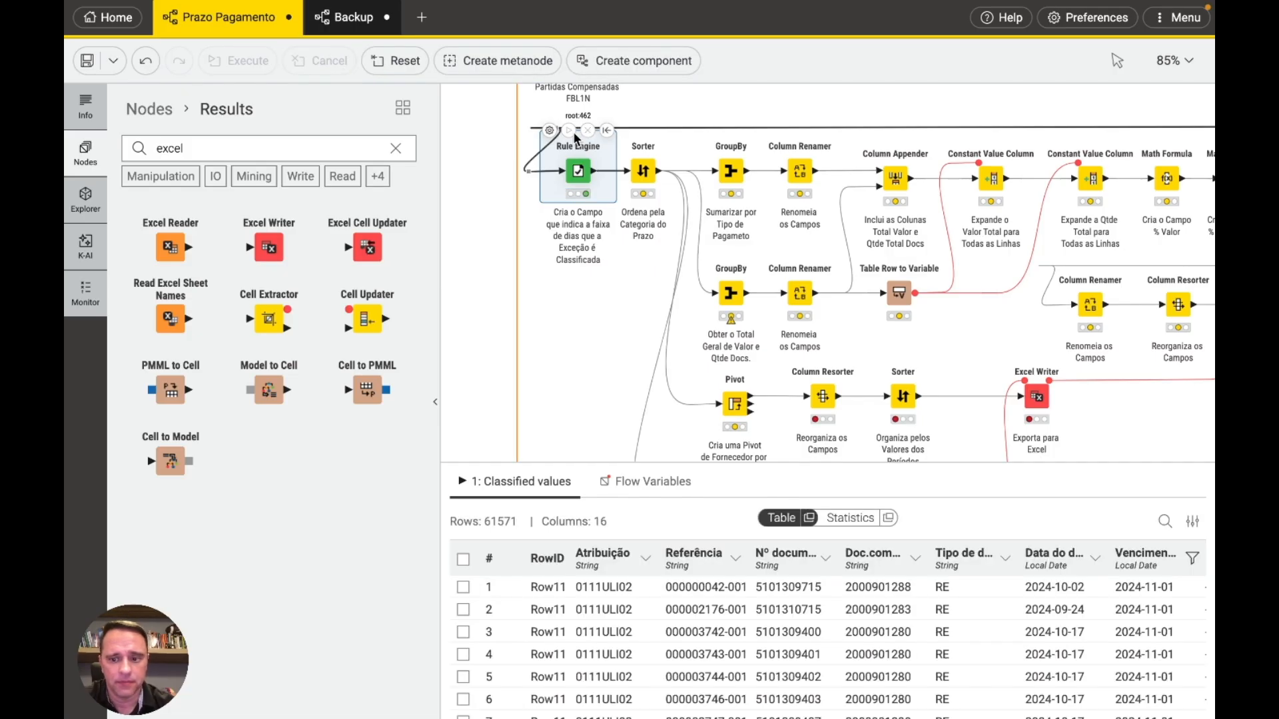
{"action": "scroll", "coordinate": [876, 618], "scroll_direction": "right", "scroll_amount": 10}
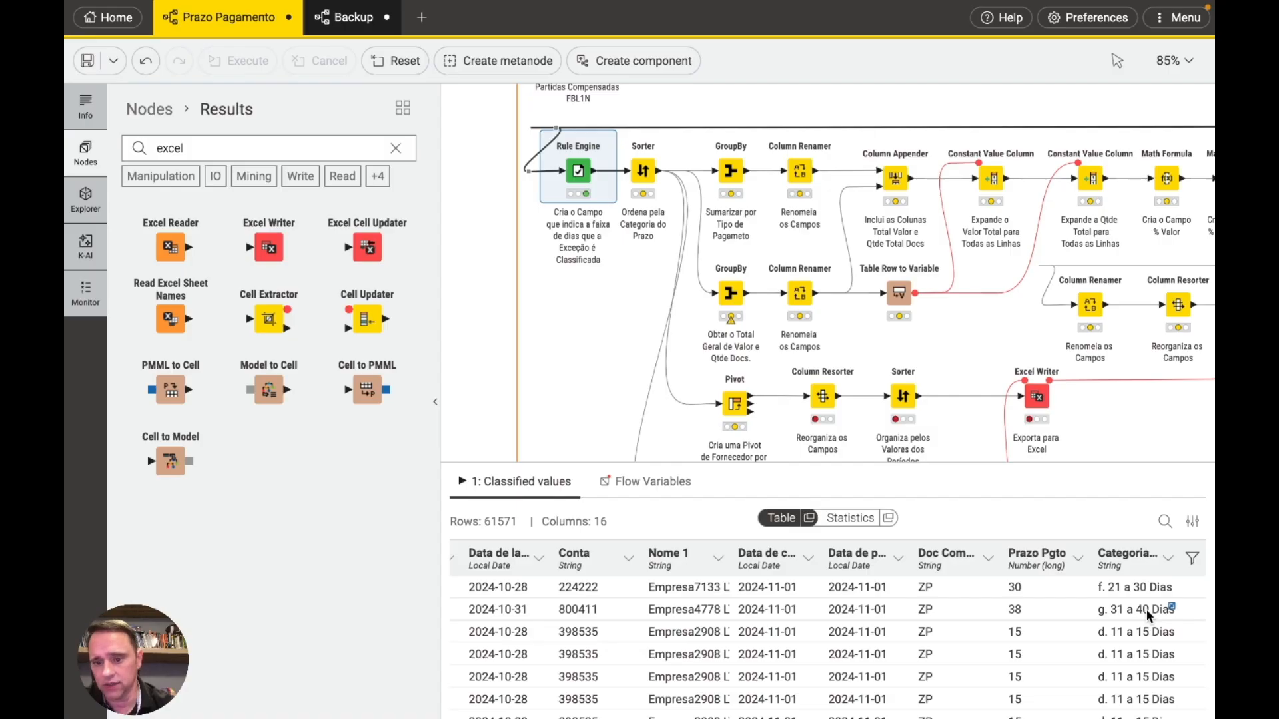
{"action": "scroll", "coordinate": [1145, 609], "scroll_direction": "down", "scroll_amount": 1}
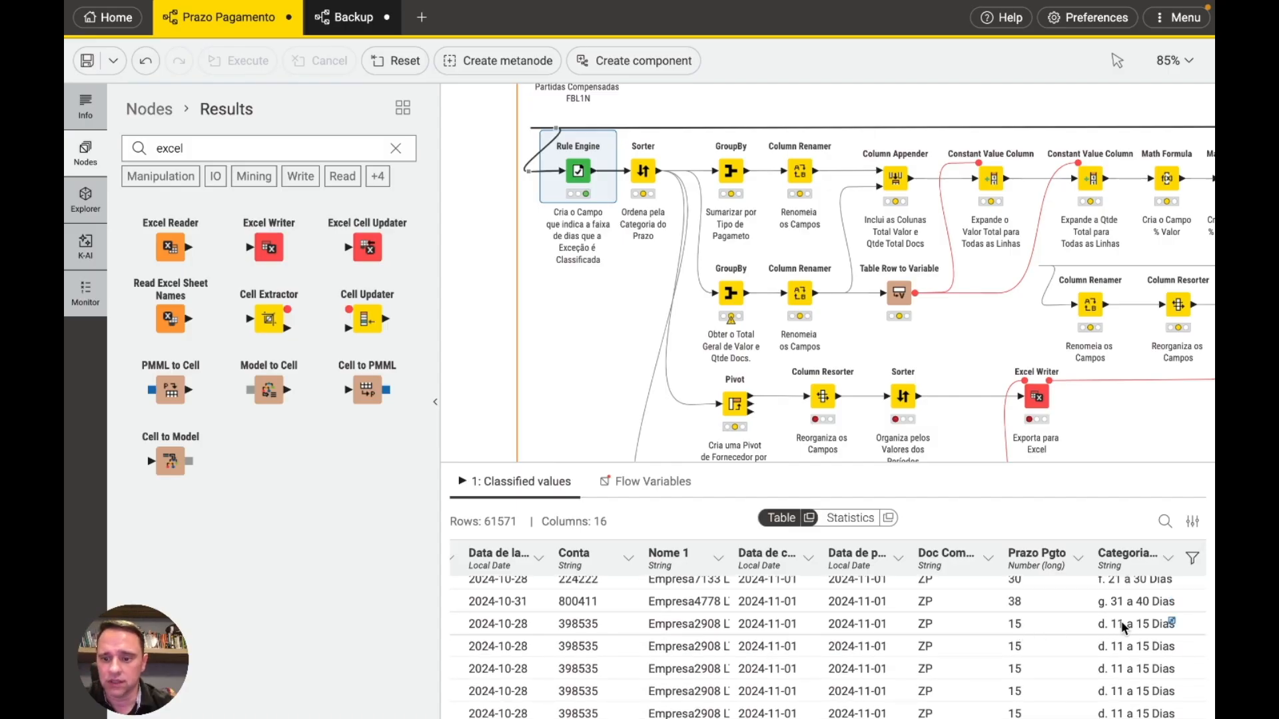
{"action": "scroll", "coordinate": [1150, 622], "scroll_direction": "down", "scroll_amount": 2}
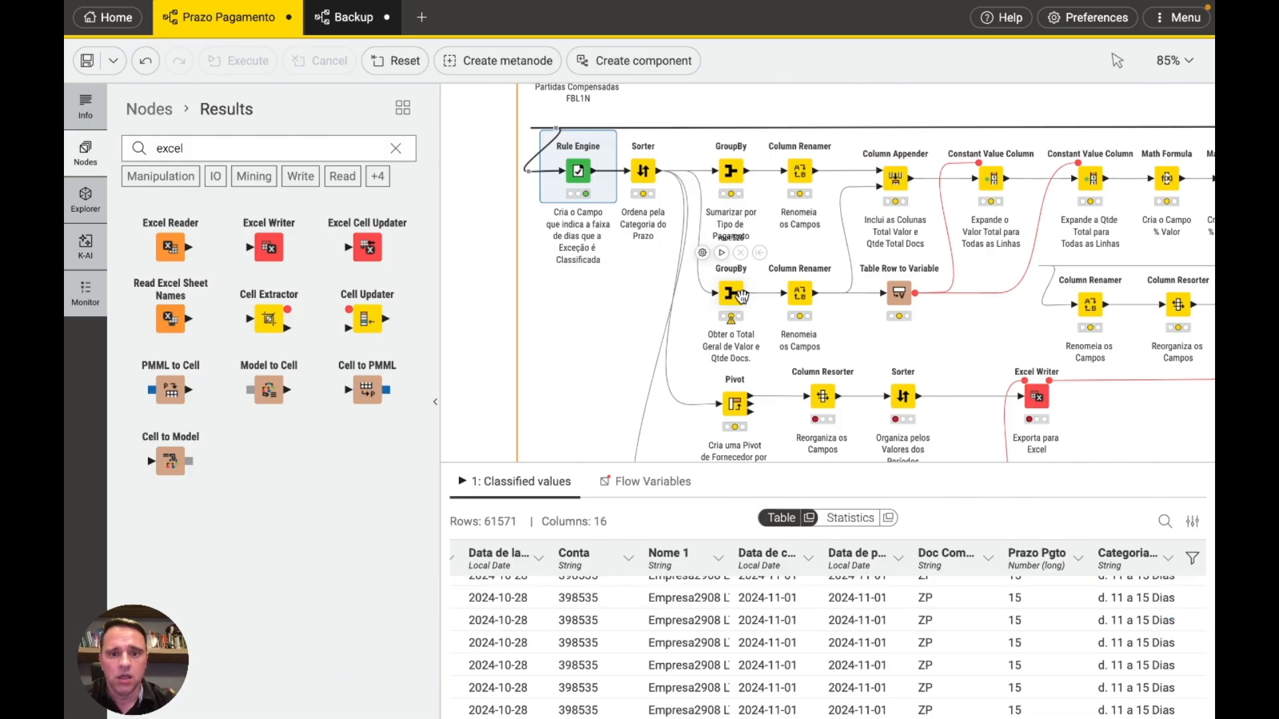
Step: Check that the Sorter node orders by Categoria Prazo ascending, accept its settings and execute it
{"action": "left_click", "coordinate": [641, 174]}
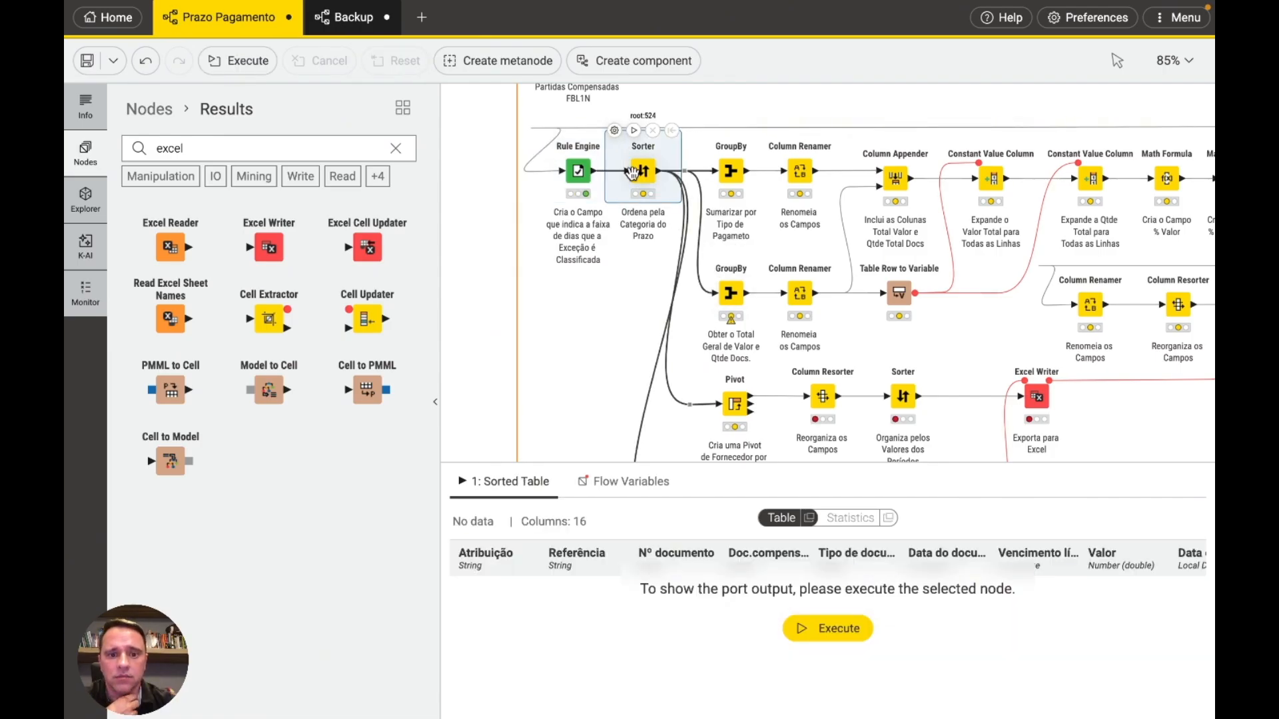
{"action": "mouse_move", "coordinate": [616, 133]}
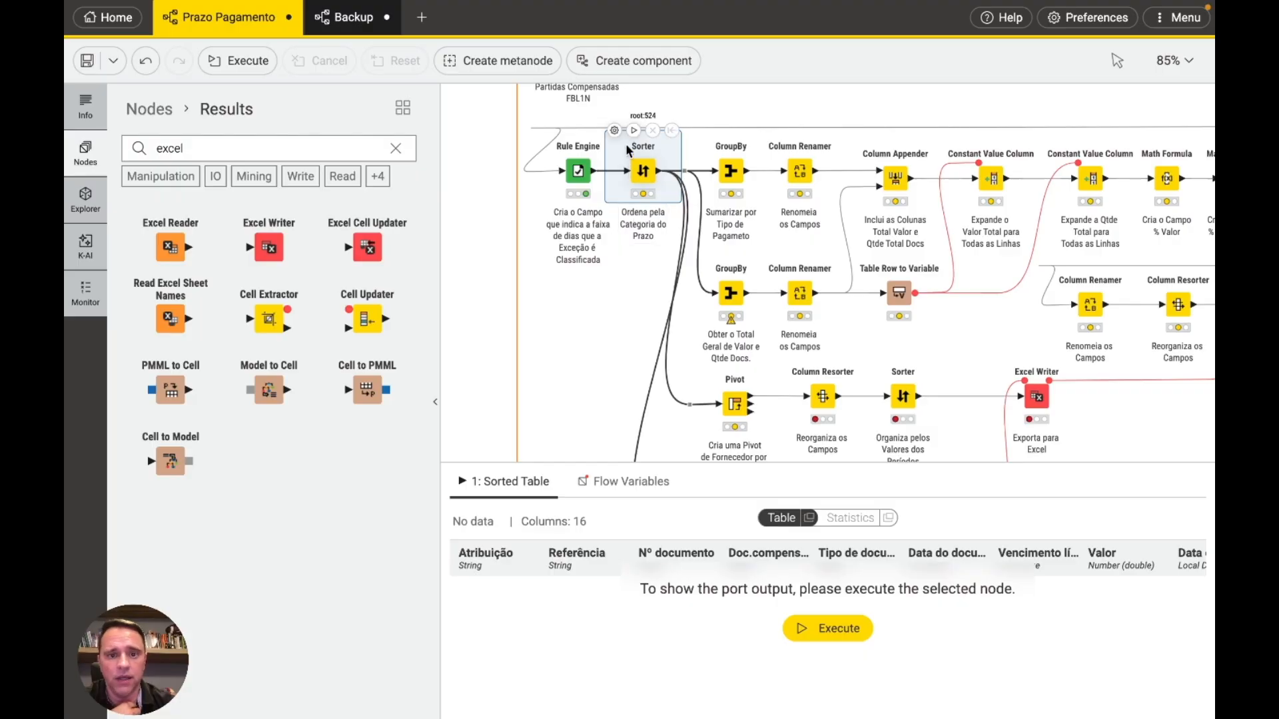
{"action": "left_click", "coordinate": [614, 132]}
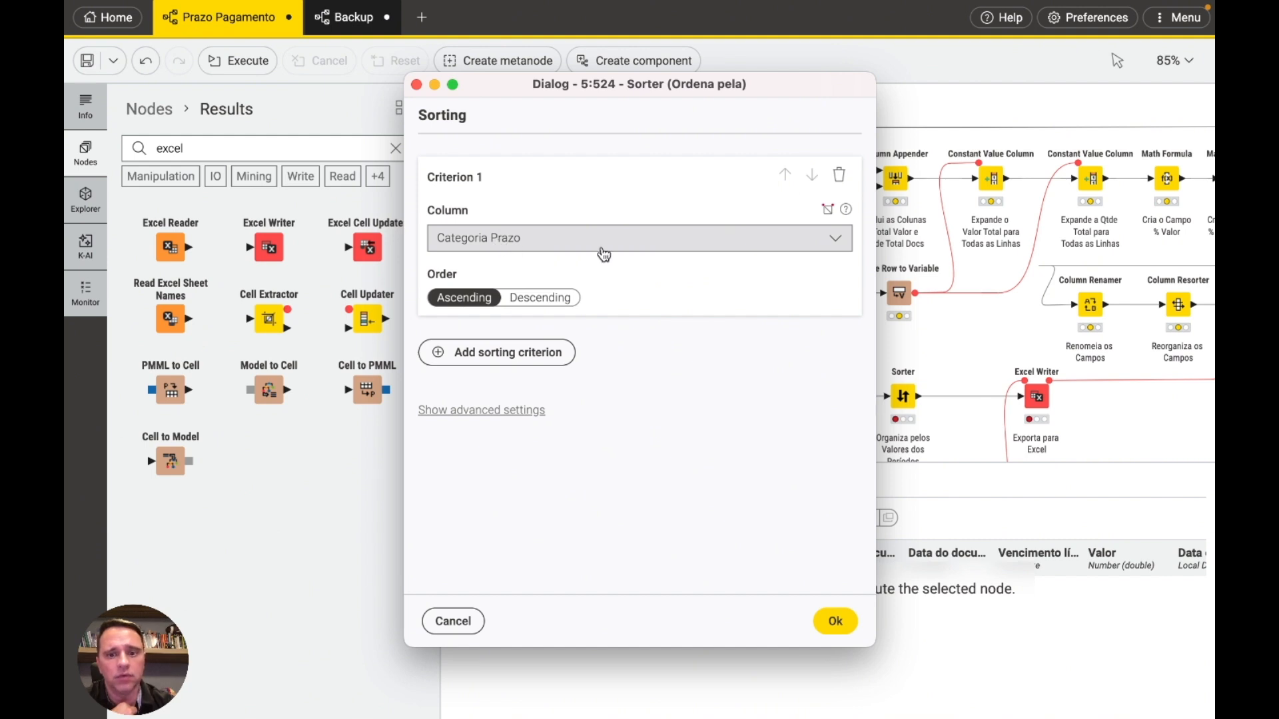
{"action": "left_click", "coordinate": [830, 622]}
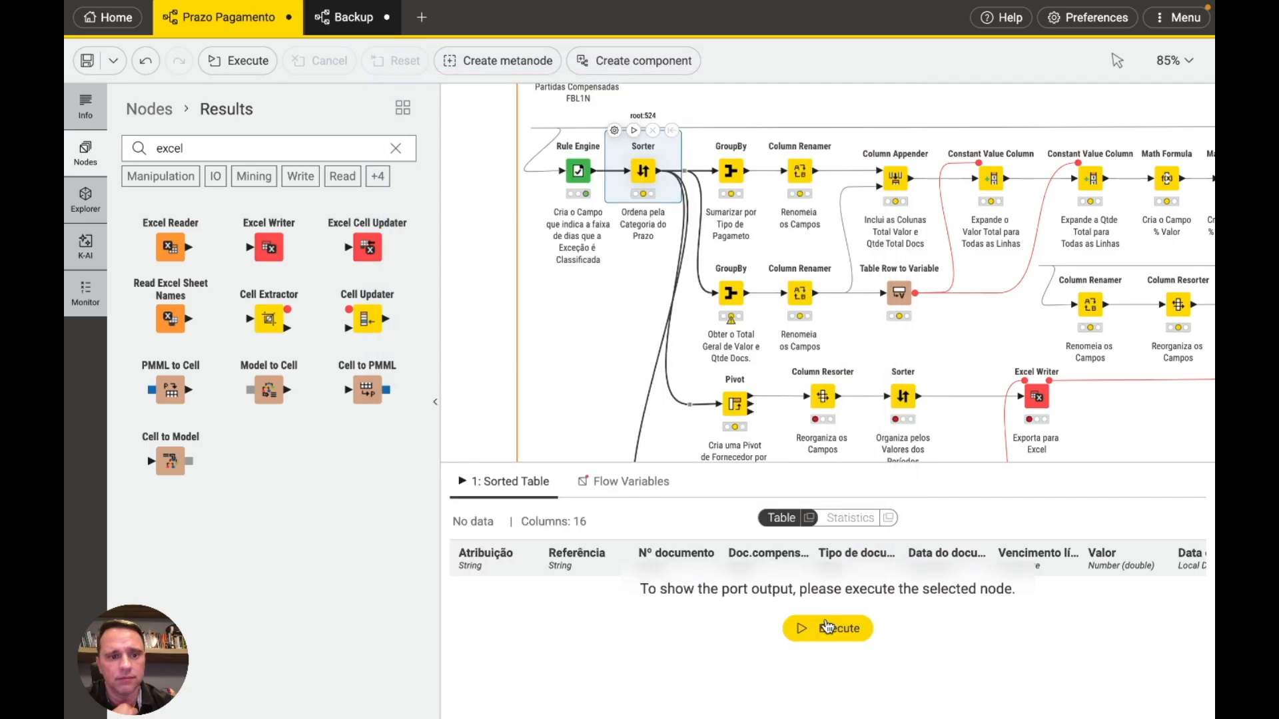
{"action": "left_click", "coordinate": [634, 131]}
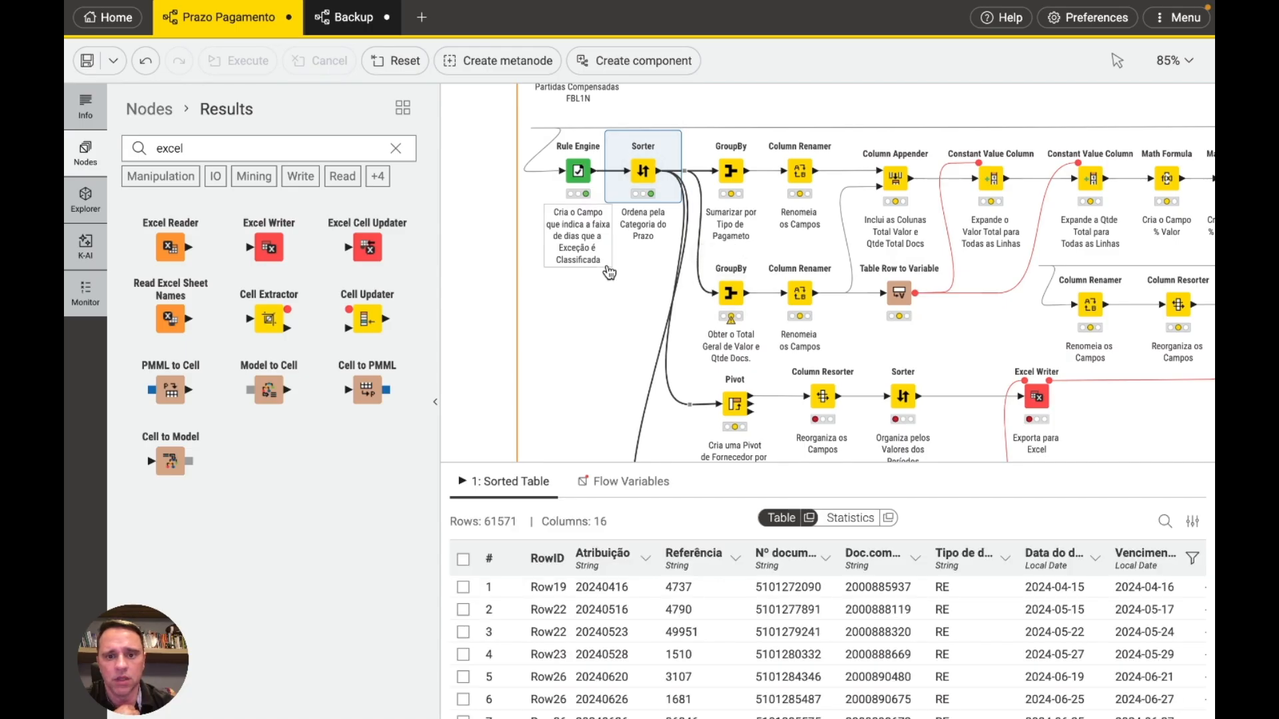
Step: Open the configuration of the GroupBy node labelled Sumarizar por Tipo de Pagameto and examine its group column, Categoria Prazo
{"action": "scroll", "coordinate": [609, 272], "scroll_direction": "right", "scroll_amount": 2}
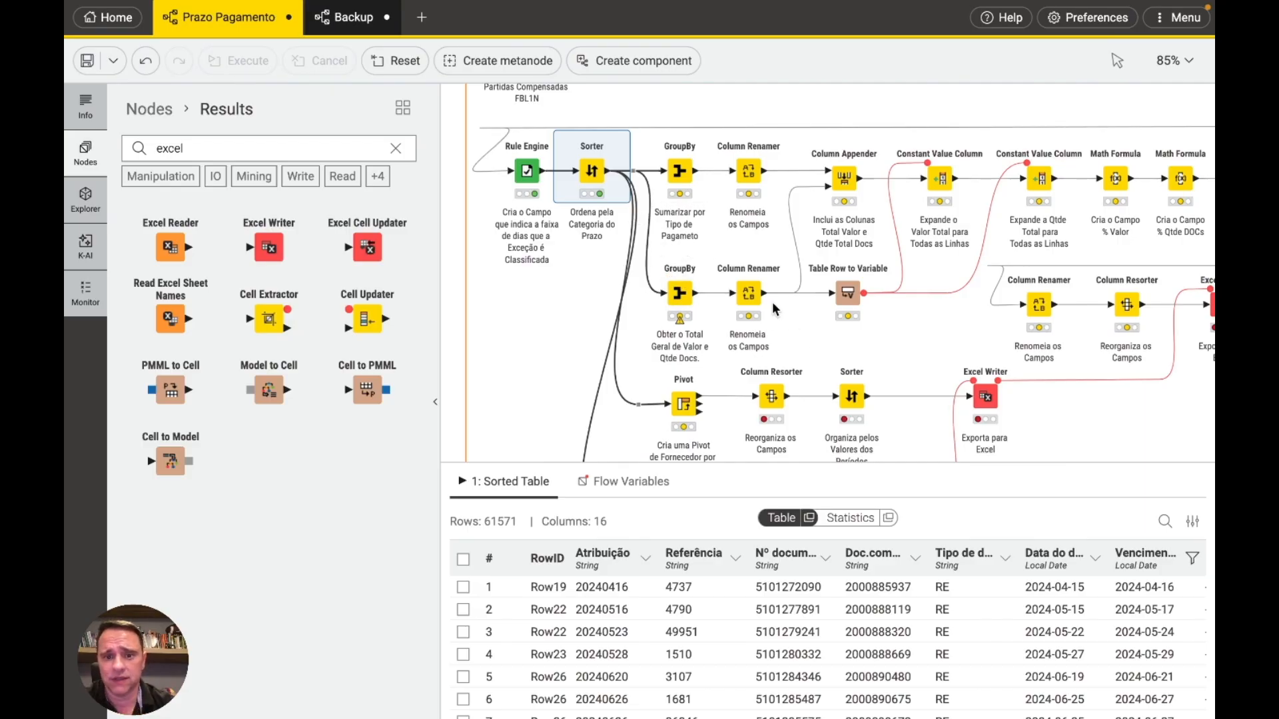
{"action": "scroll", "coordinate": [886, 283], "scroll_direction": "right", "scroll_amount": 3}
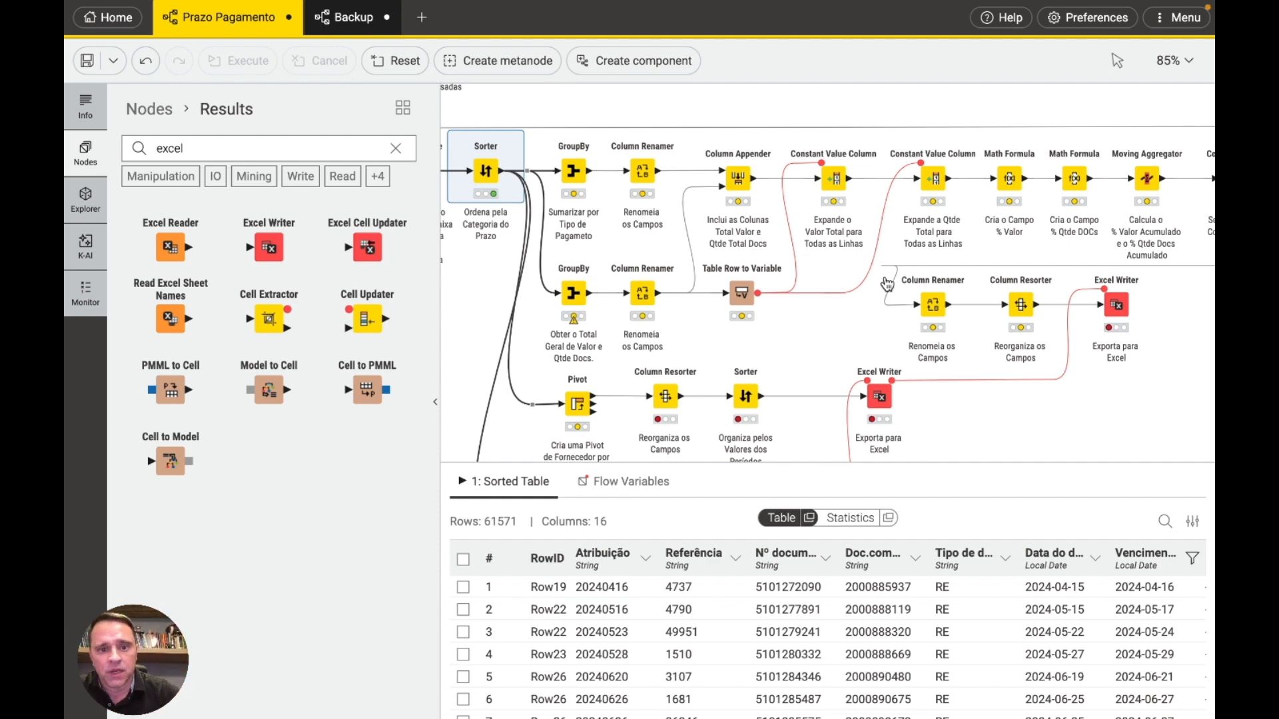
{"action": "scroll", "coordinate": [832, 248], "scroll_direction": "left", "scroll_amount": 1}
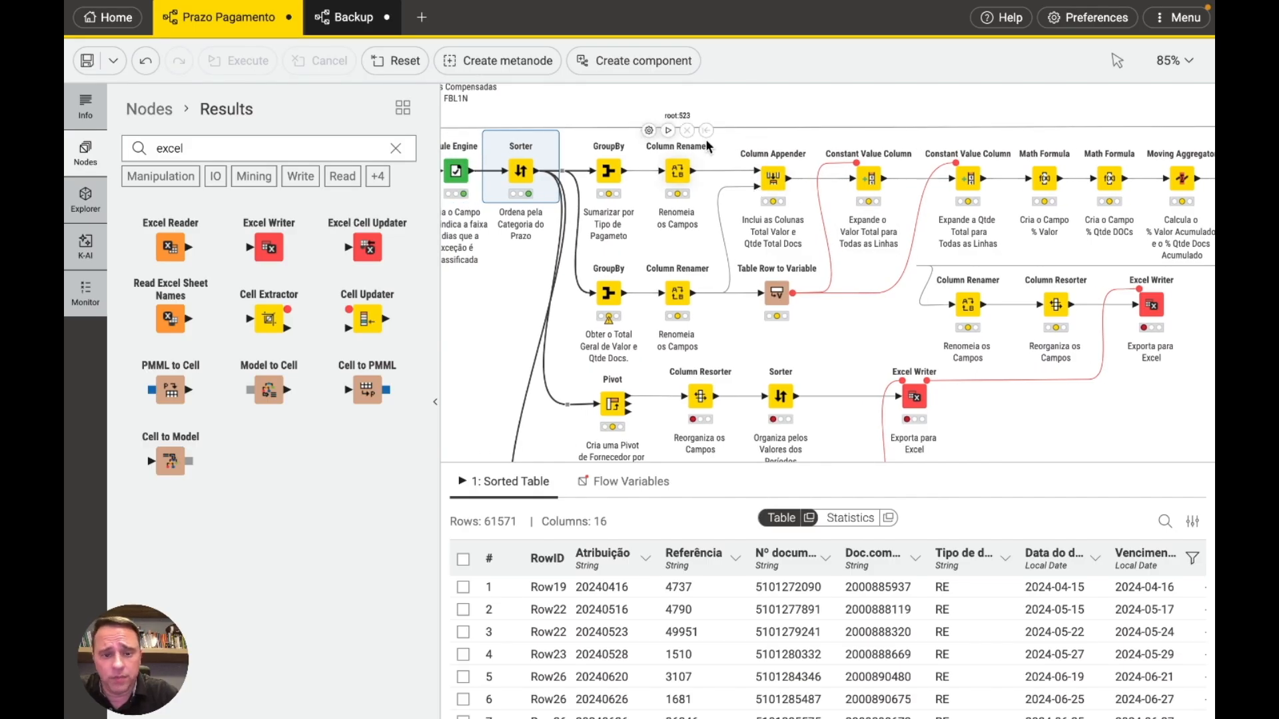
{"action": "left_click", "coordinate": [596, 147]}
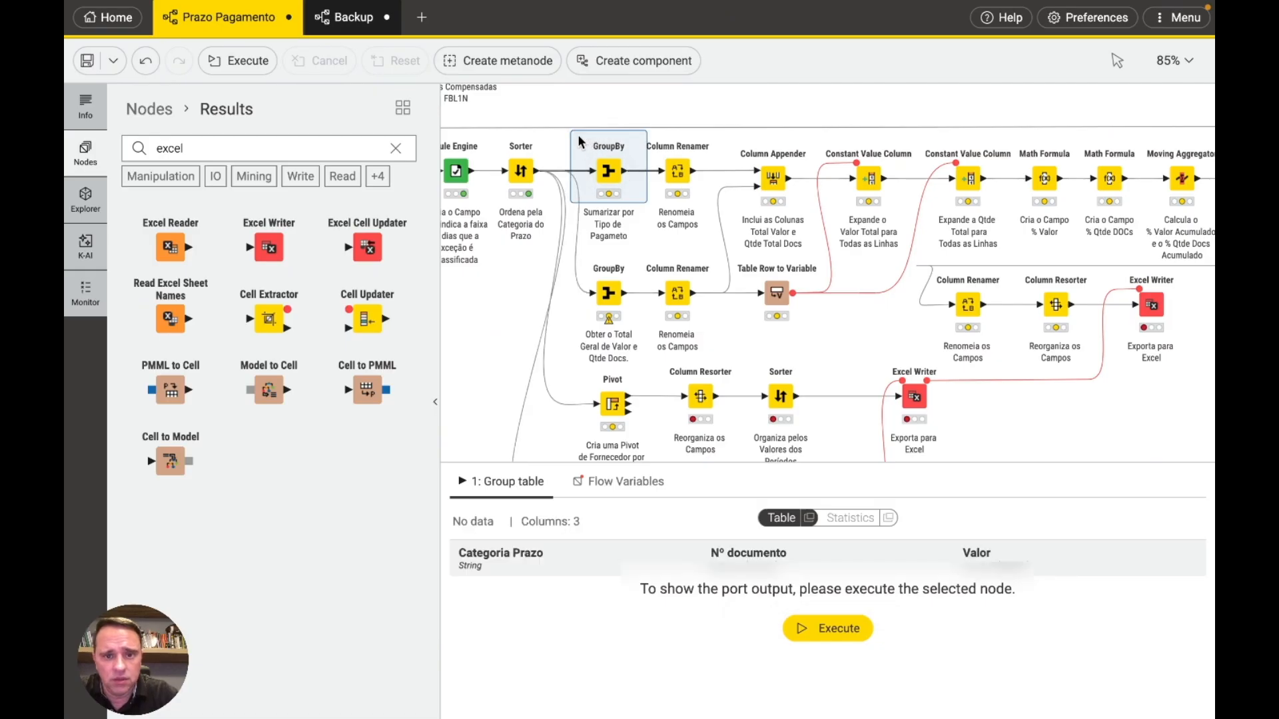
{"action": "left_click", "coordinate": [579, 131]}
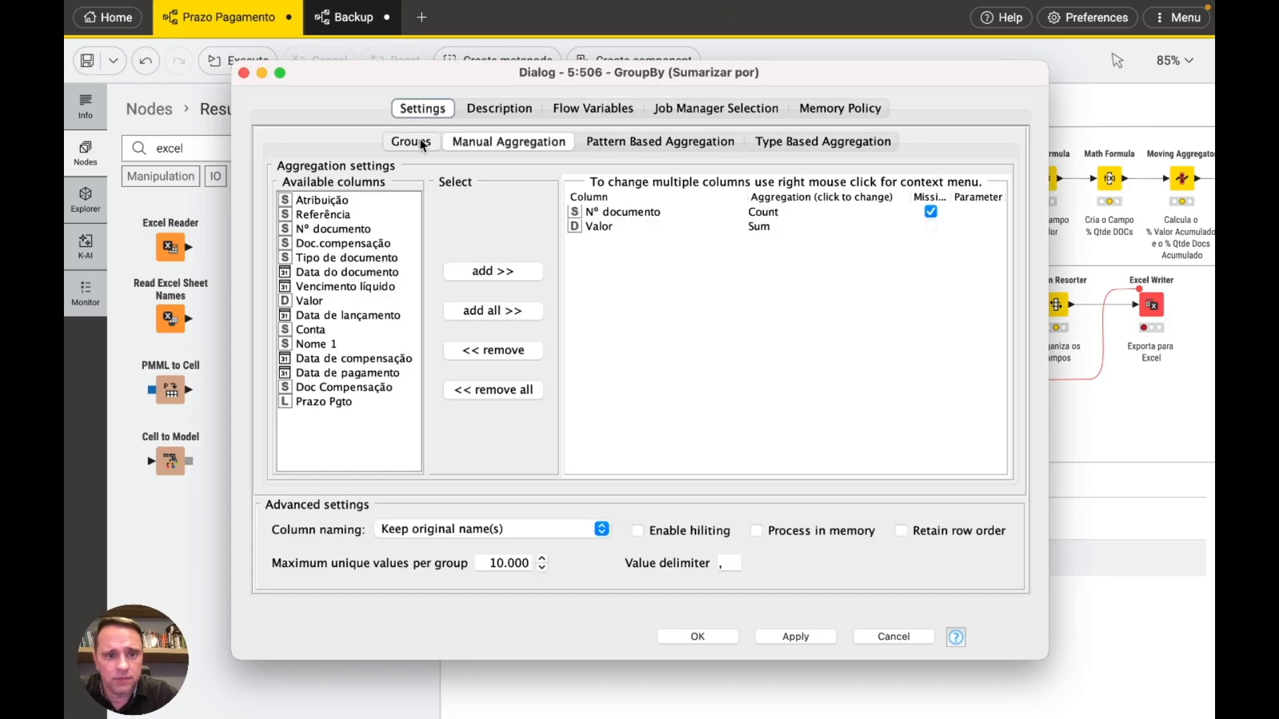
{"action": "left_click", "coordinate": [420, 141]}
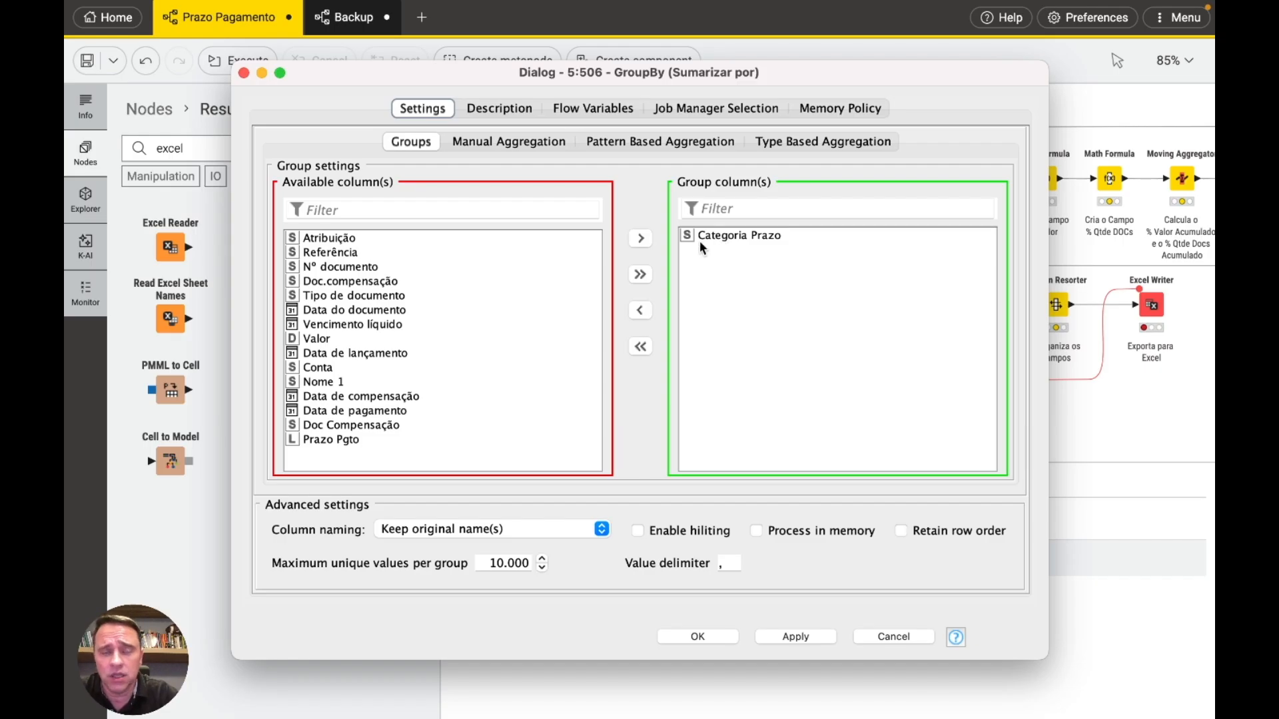
Step: Review the GroupBy manual aggregations, Count for Nº documento and Sum for Valor, and accept the configuration
{"action": "left_click", "coordinate": [546, 142]}
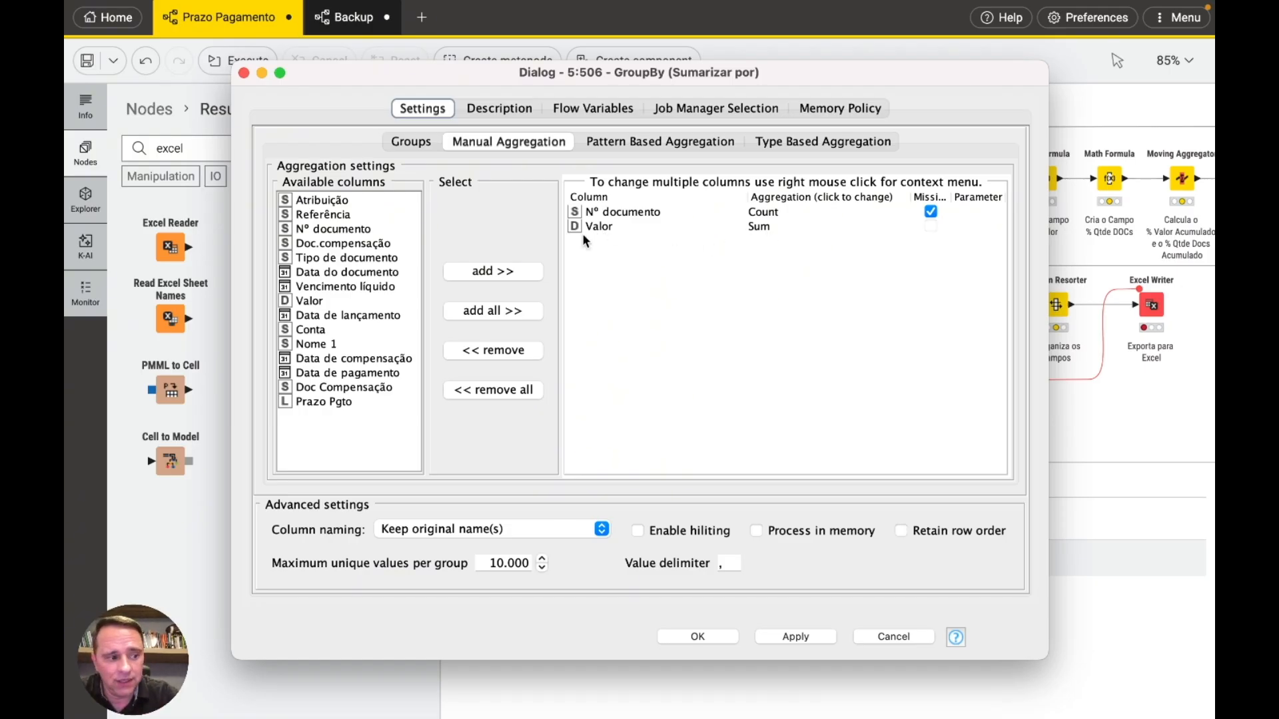
{"action": "left_click", "coordinate": [619, 212]}
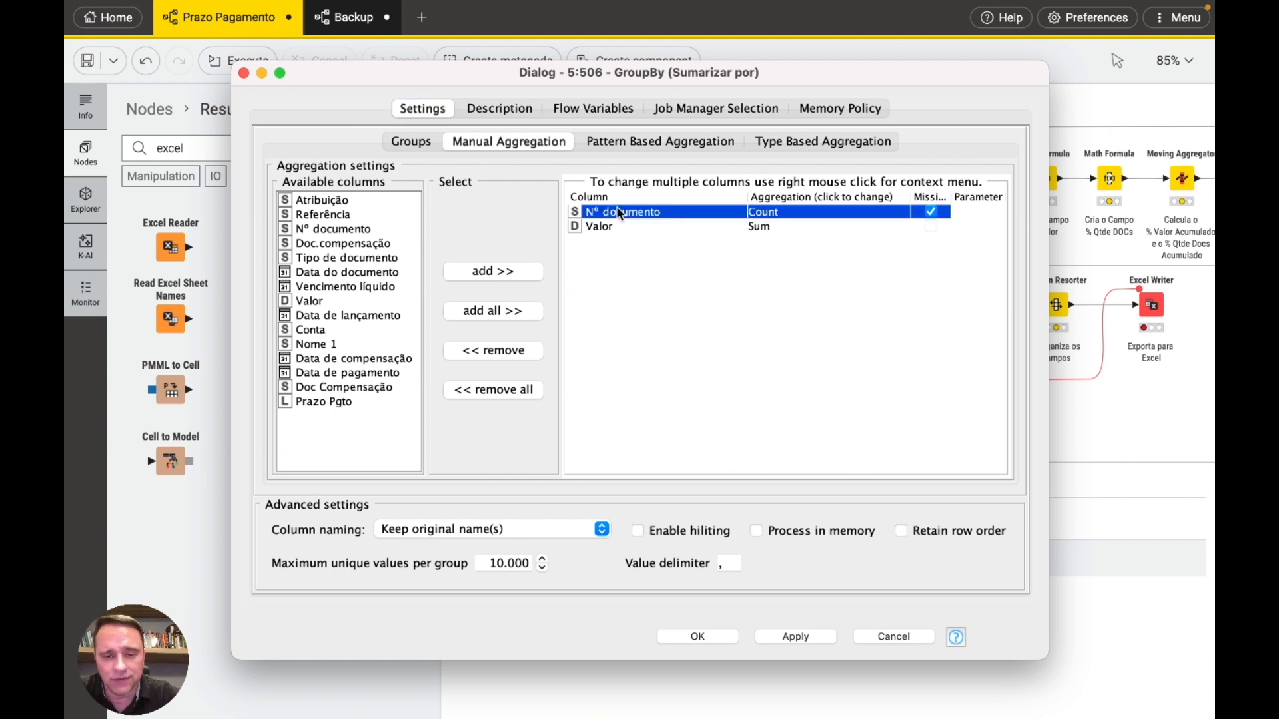
{"action": "left_click", "coordinate": [771, 215]}
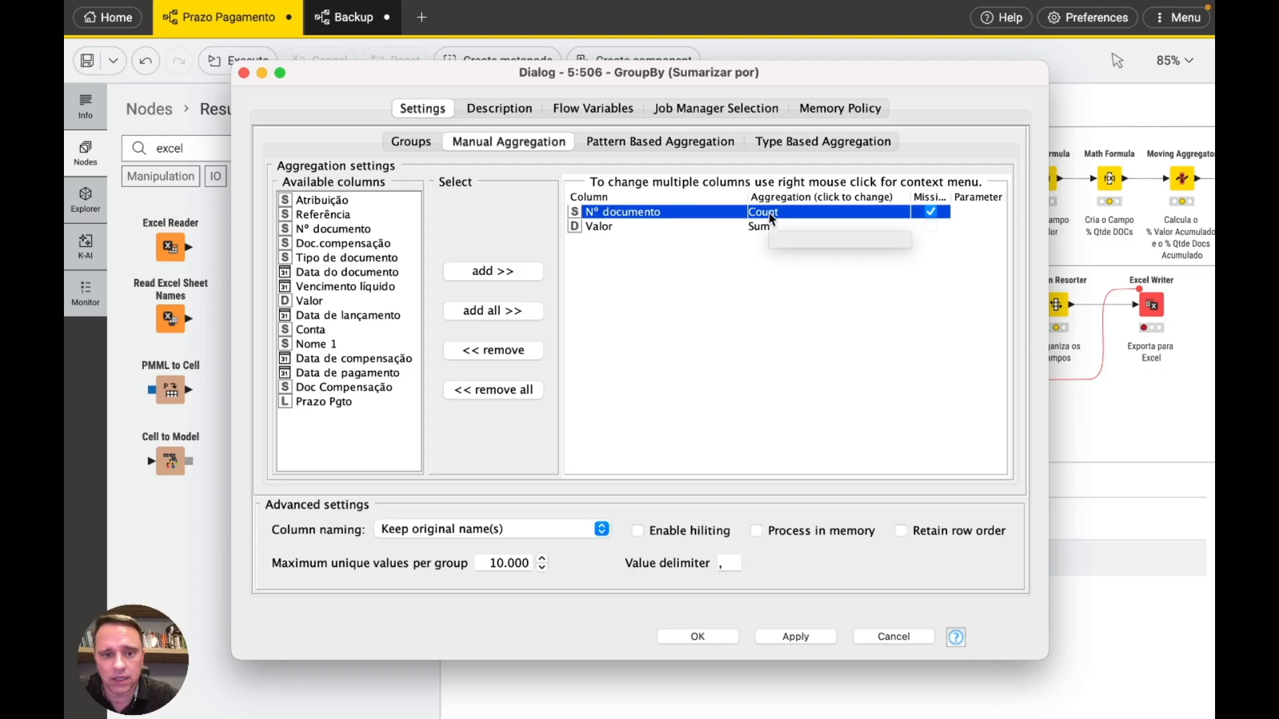
{"action": "left_click", "coordinate": [771, 219]}
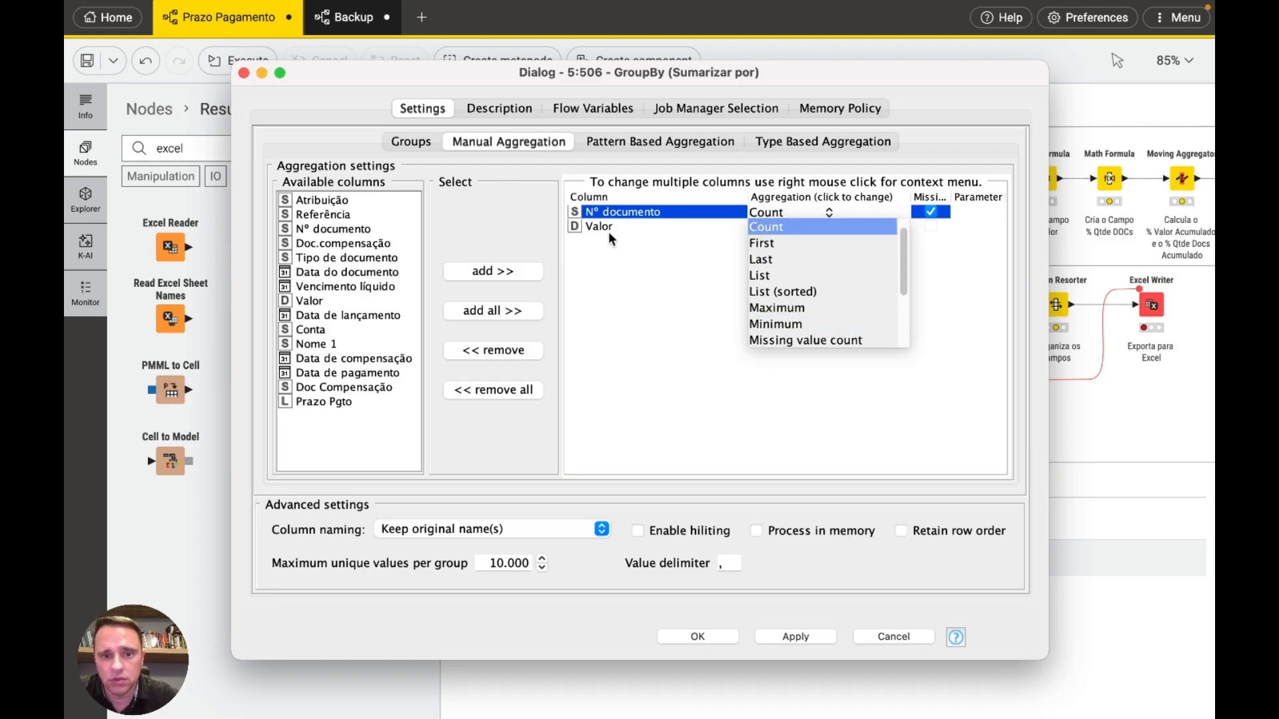
{"action": "left_click", "coordinate": [632, 284]}
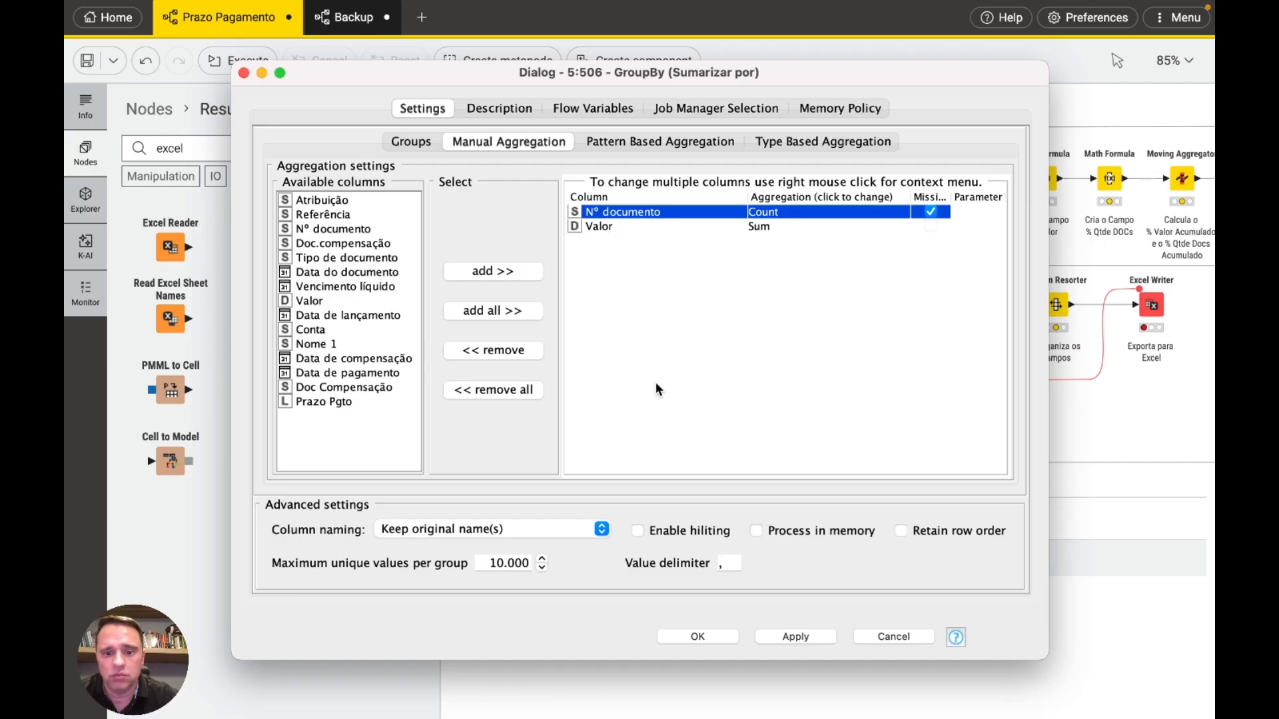
{"action": "left_click", "coordinate": [692, 637]}
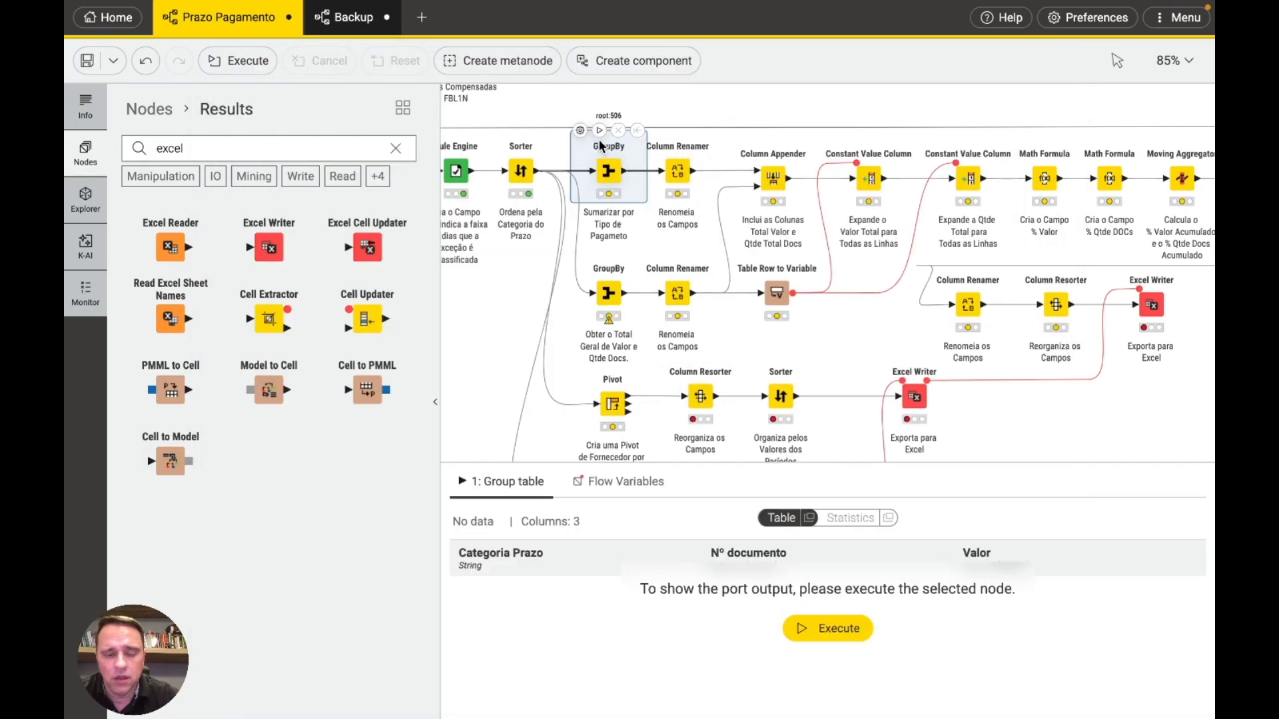
Step: Execute the GroupBy node and review the document count and Valor sum for every Categoria Prazo range
{"action": "left_click", "coordinate": [598, 131]}
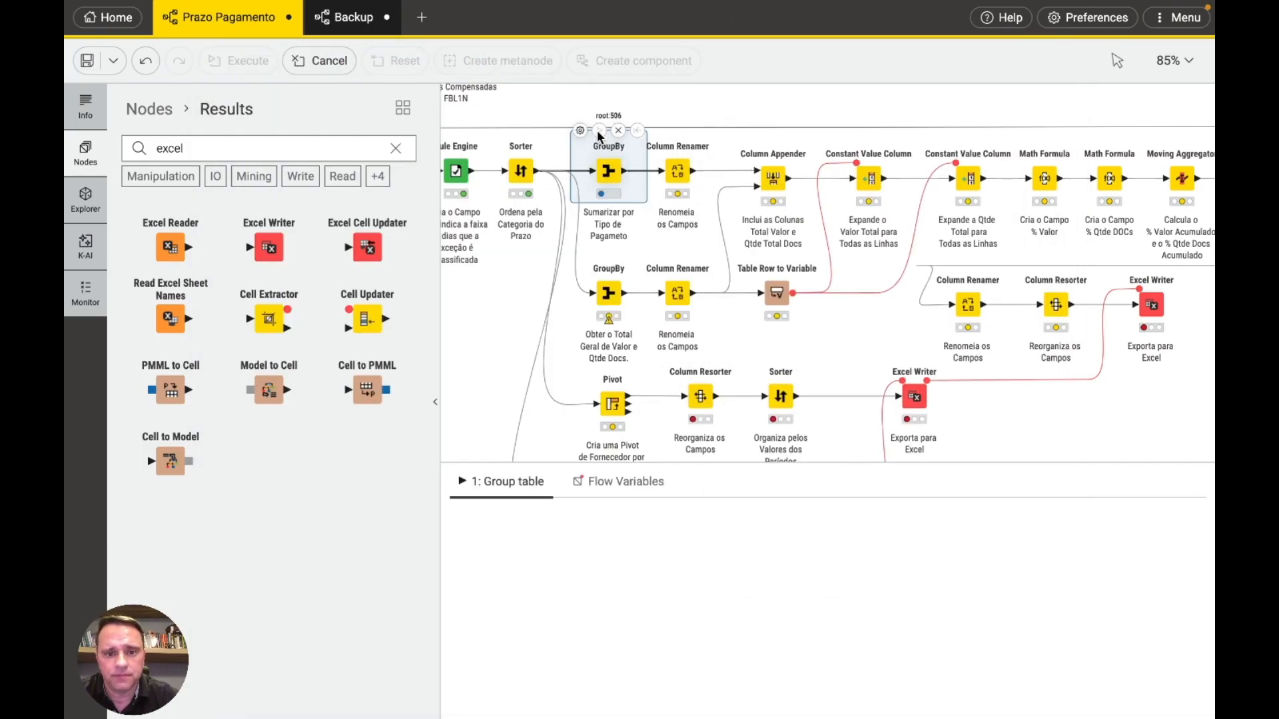
{"action": "mouse_move", "coordinate": [775, 695]}
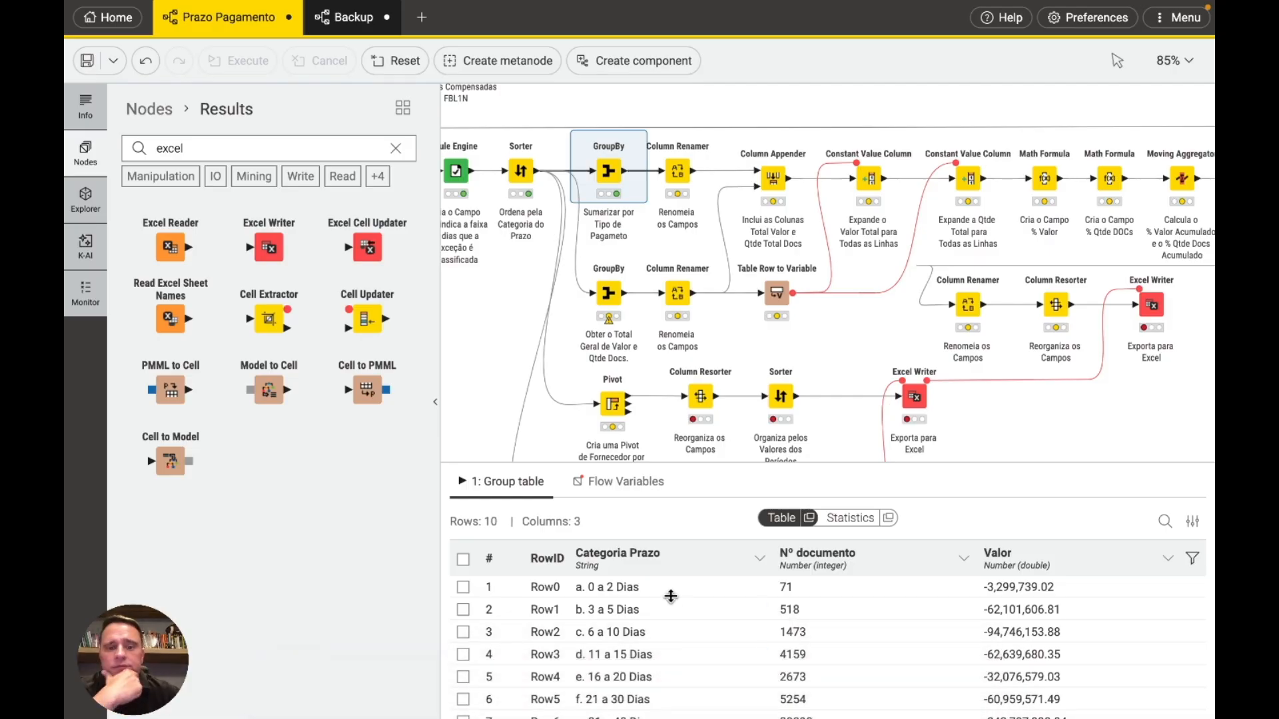
{"action": "left_click", "coordinate": [590, 594]}
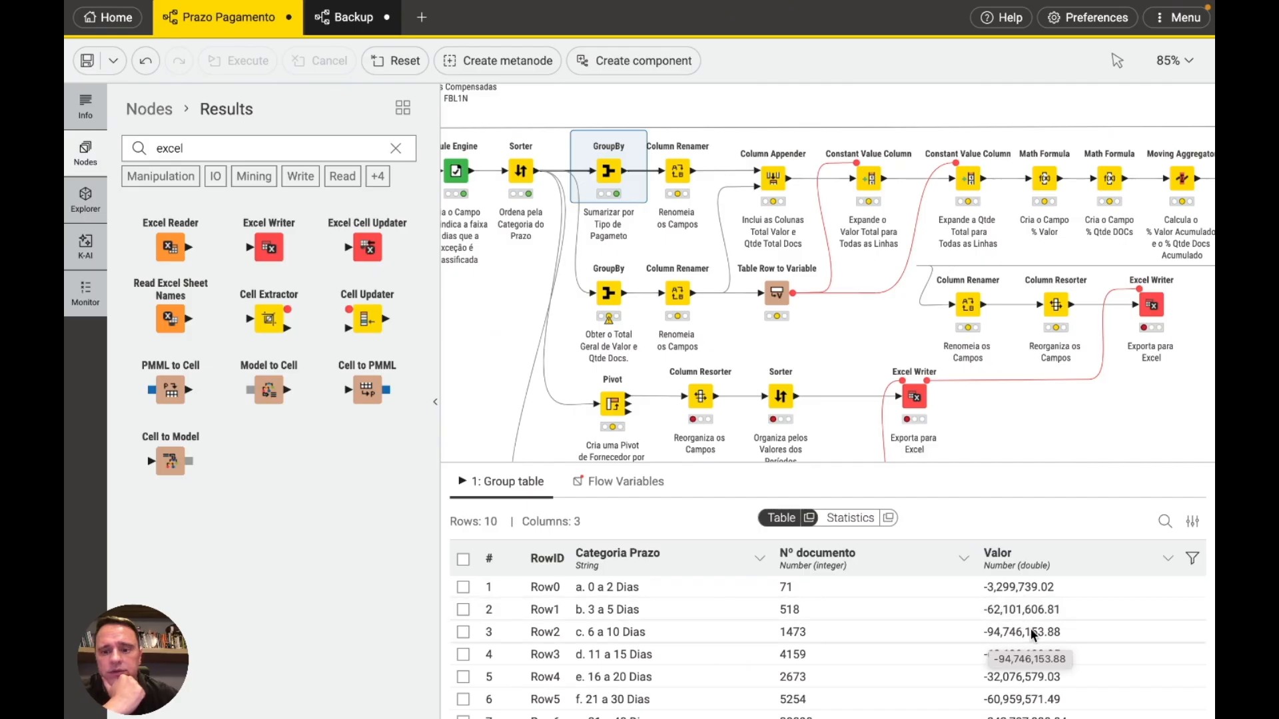
{"action": "scroll", "coordinate": [1023, 630], "scroll_direction": "down", "scroll_amount": 1}
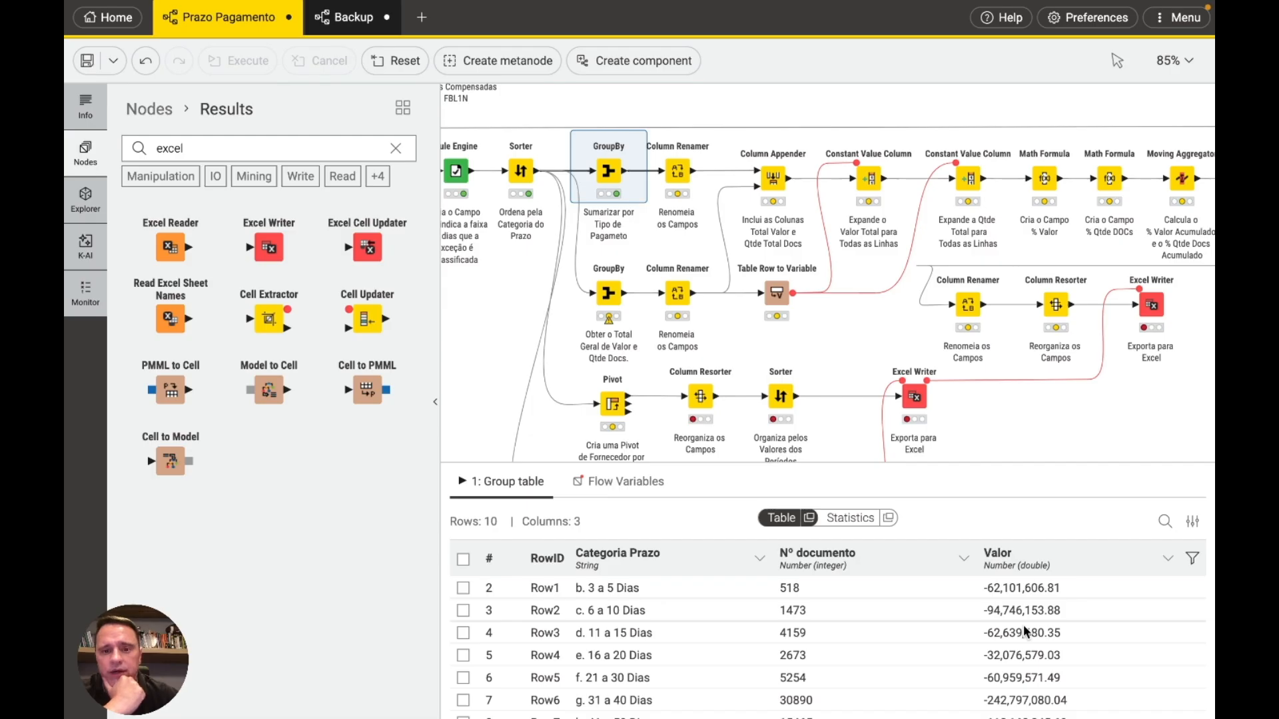
{"action": "scroll", "coordinate": [1023, 630], "scroll_direction": "down", "scroll_amount": 3}
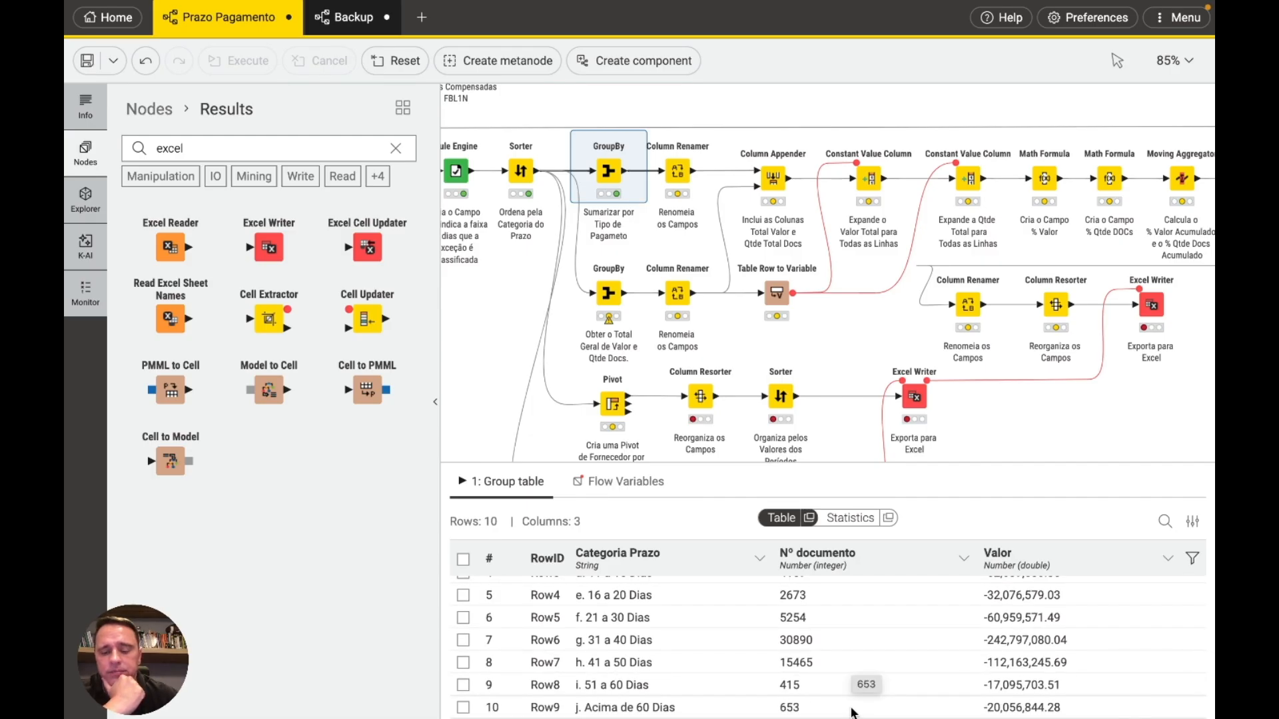
{"action": "scroll", "coordinate": [851, 713], "scroll_direction": "up", "scroll_amount": 3}
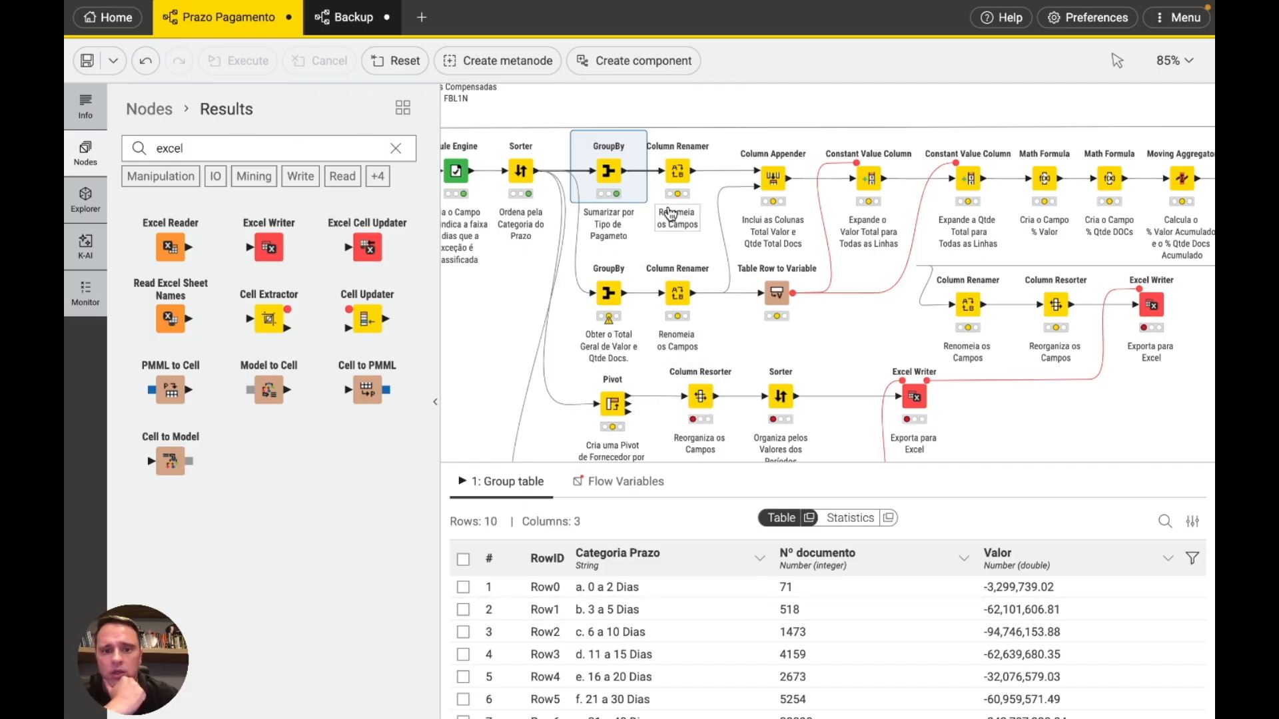
Step: Check that the Column Renamer after this GroupBy renames Nº documento to Qtde DOCs, accept its settings and execute it
{"action": "left_click", "coordinate": [672, 169]}
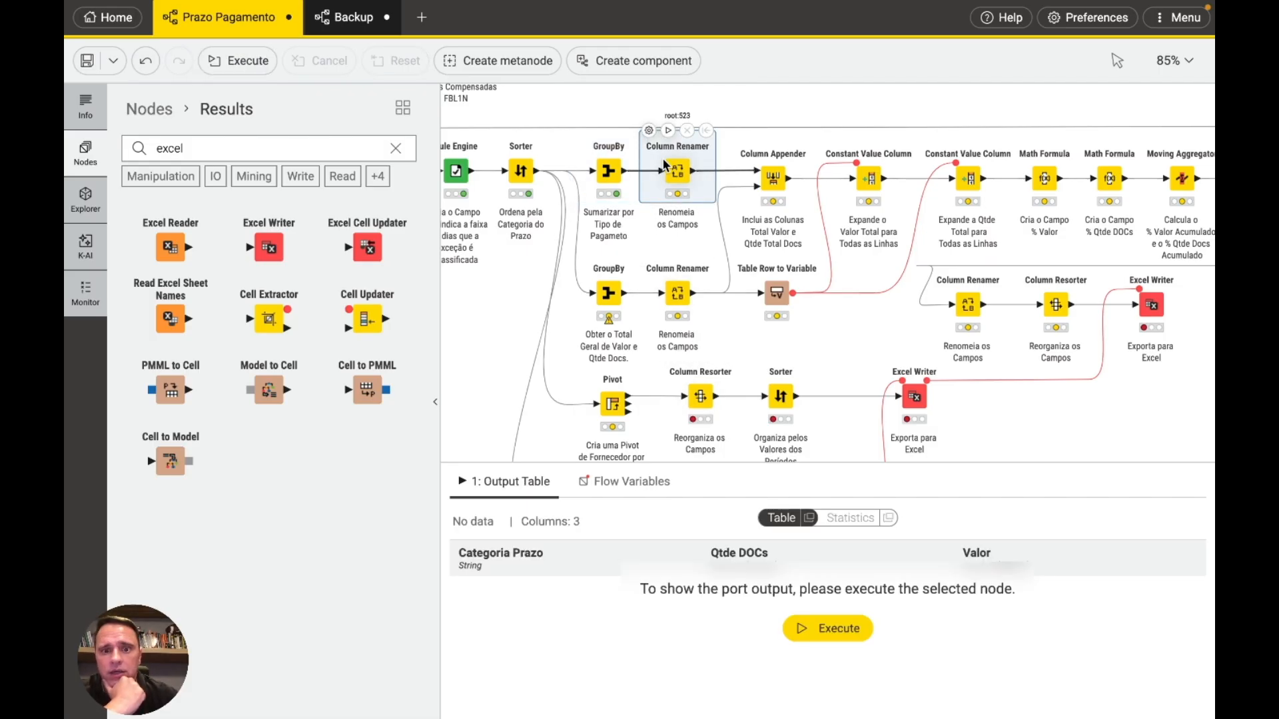
{"action": "left_click", "coordinate": [648, 130]}
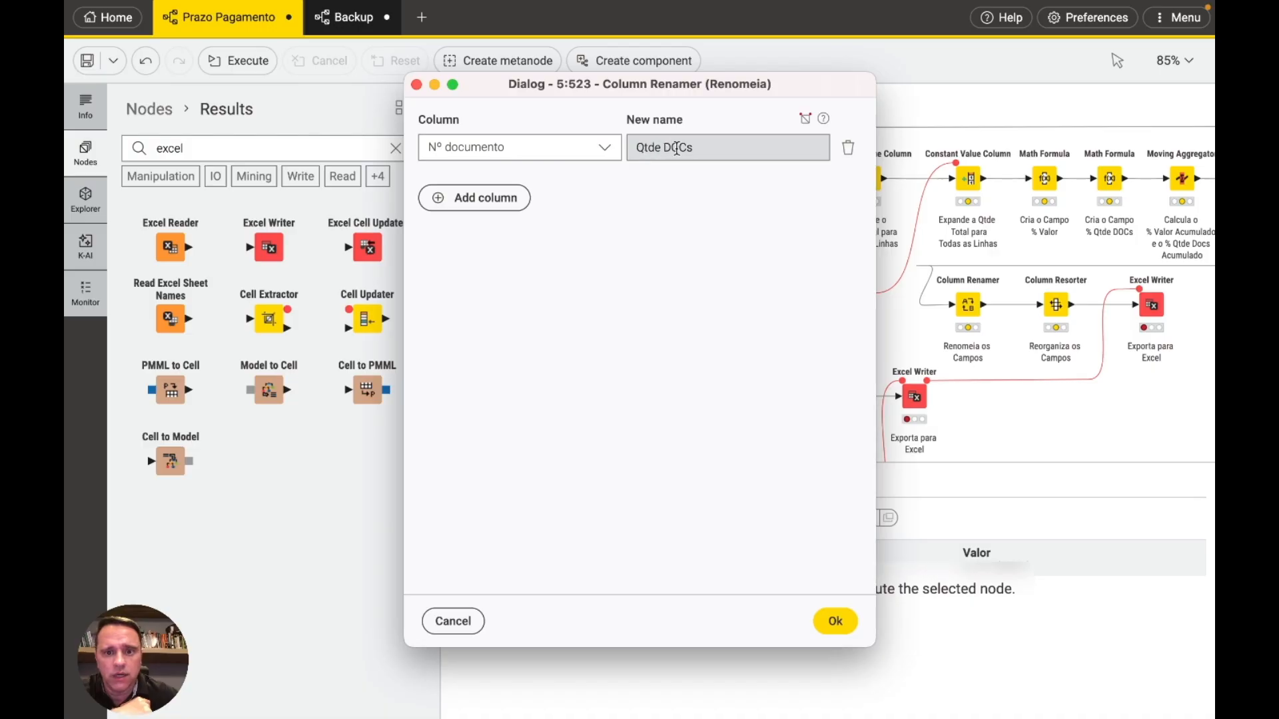
{"action": "left_click", "coordinate": [835, 620]}
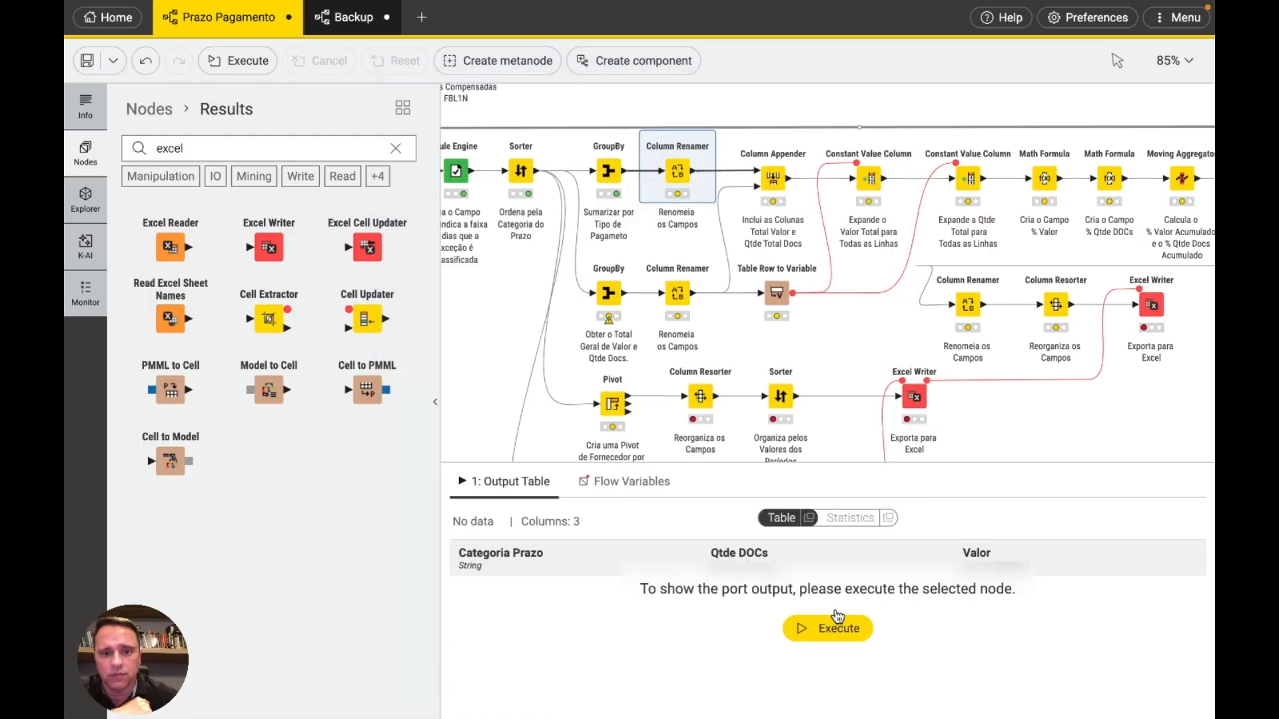
{"action": "left_click", "coordinate": [669, 131]}
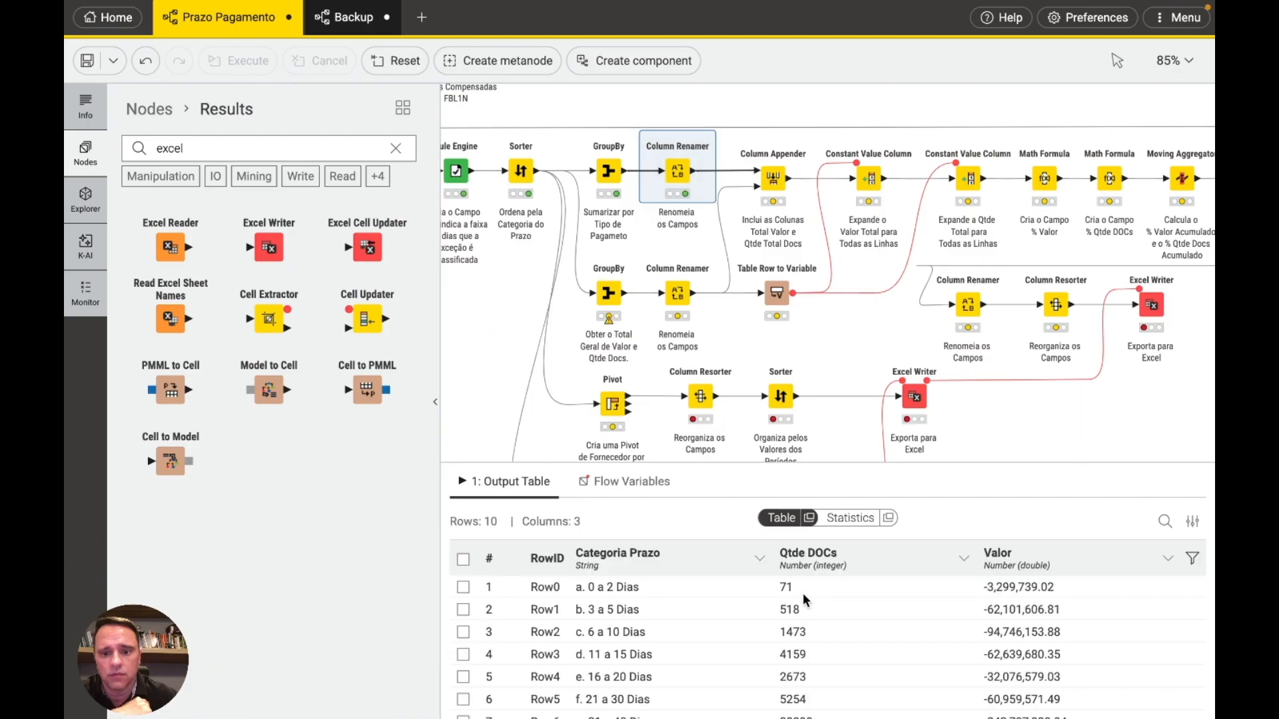
Step: Compare the GroupBy output's Nº documento column with the Qtde DOCs column in the Column Renamer output
{"action": "mouse_move", "coordinate": [673, 290]}
{"action": "left_click", "coordinate": [608, 171]}
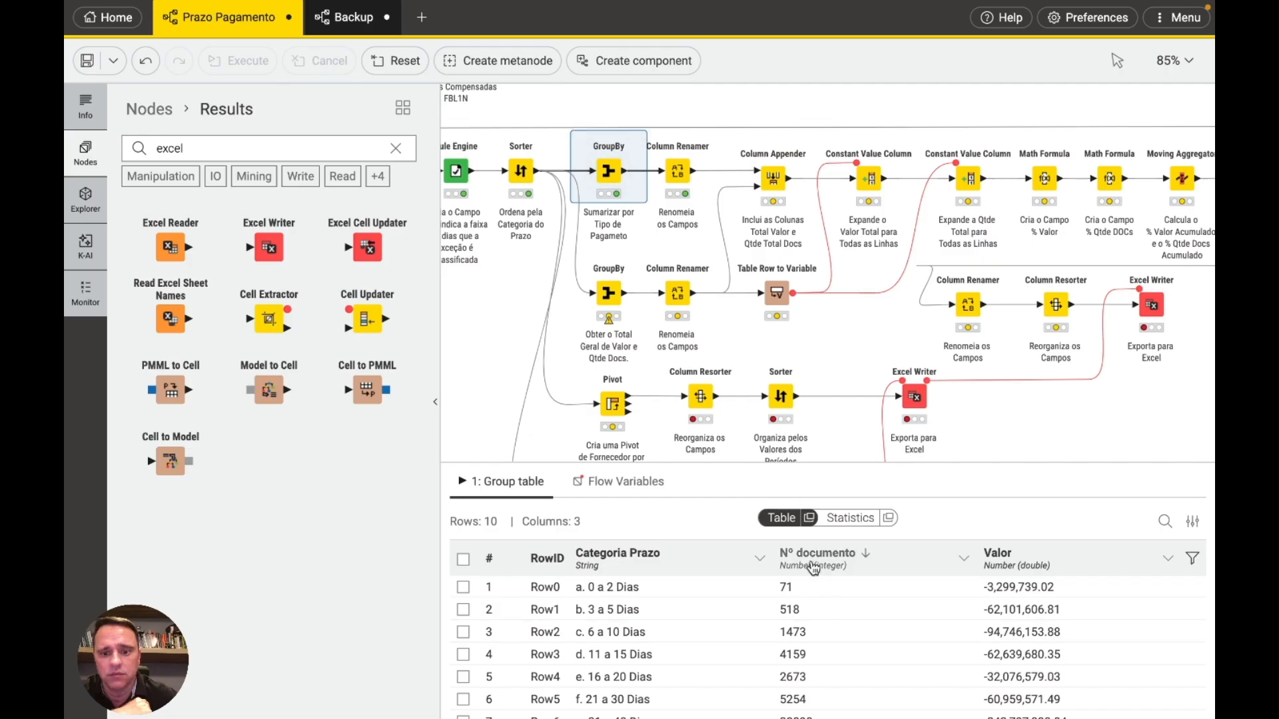
{"action": "left_click", "coordinate": [678, 173]}
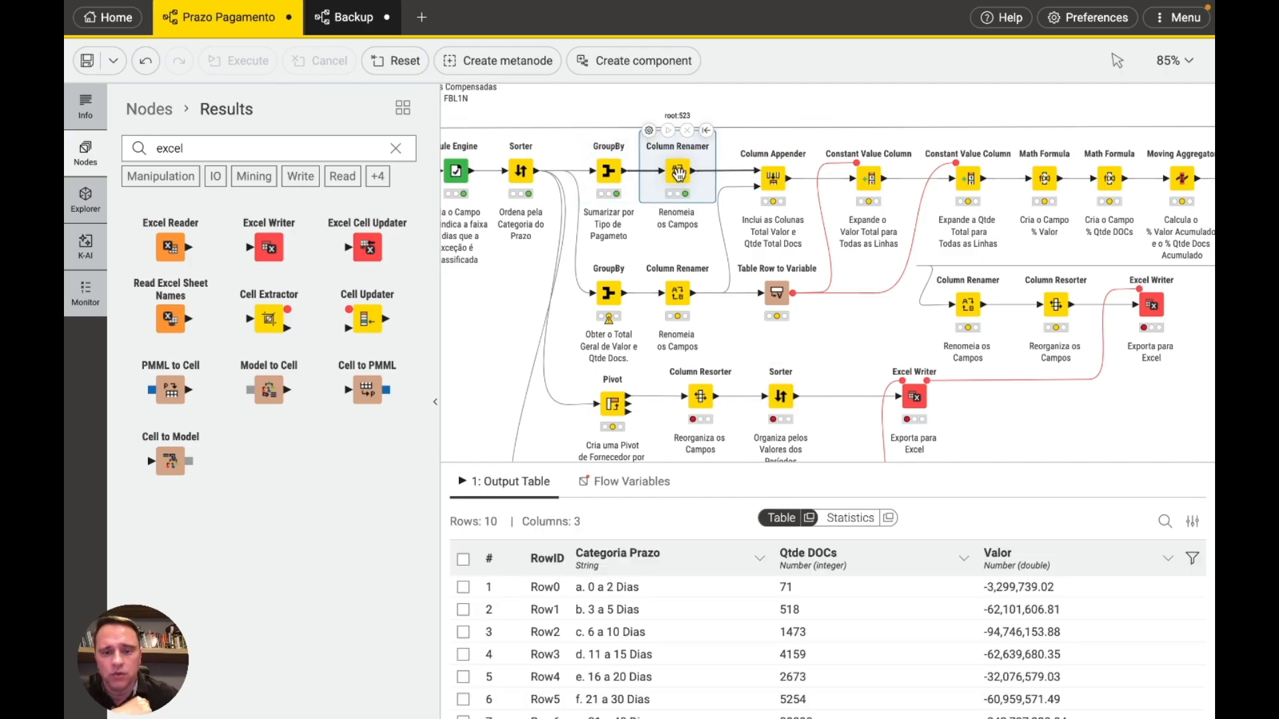
Step: Examine the Sorter node's output table, including its row total and Valor column, as the input for the grand-total GroupBy
{"action": "mouse_move", "coordinate": [656, 286]}
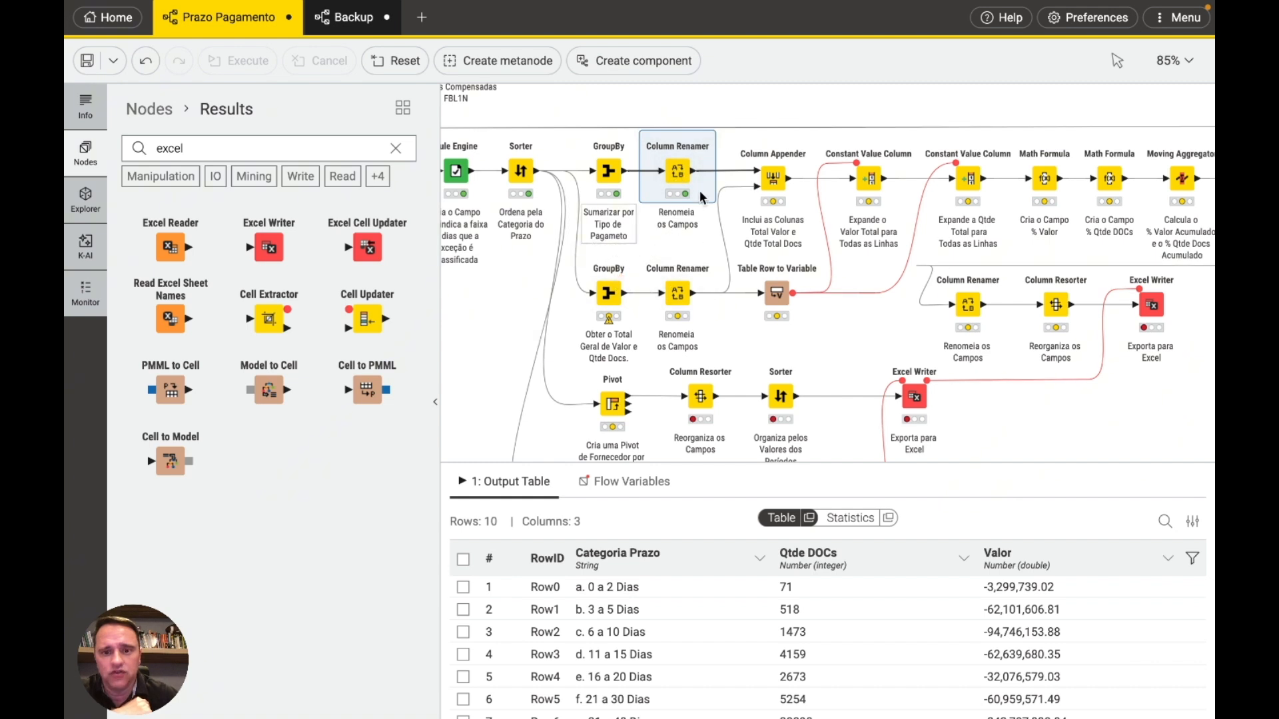
{"action": "mouse_move", "coordinate": [617, 303]}
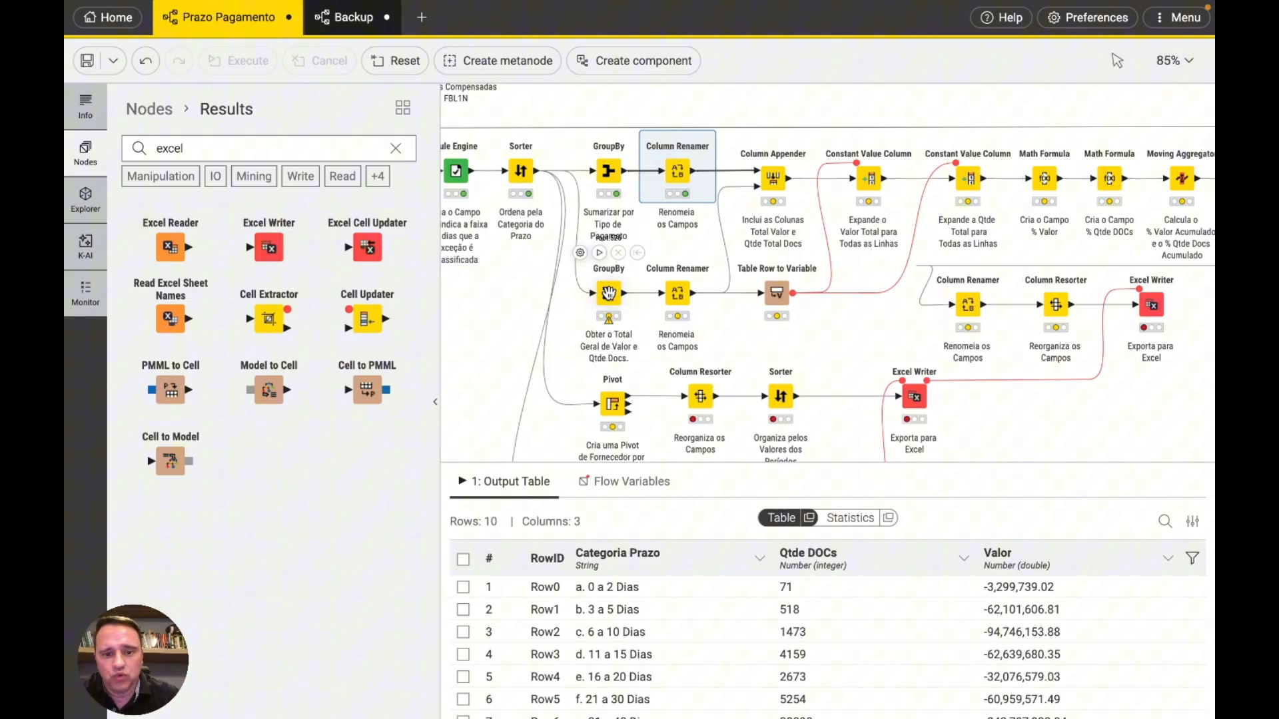
{"action": "left_click", "coordinate": [523, 170]}
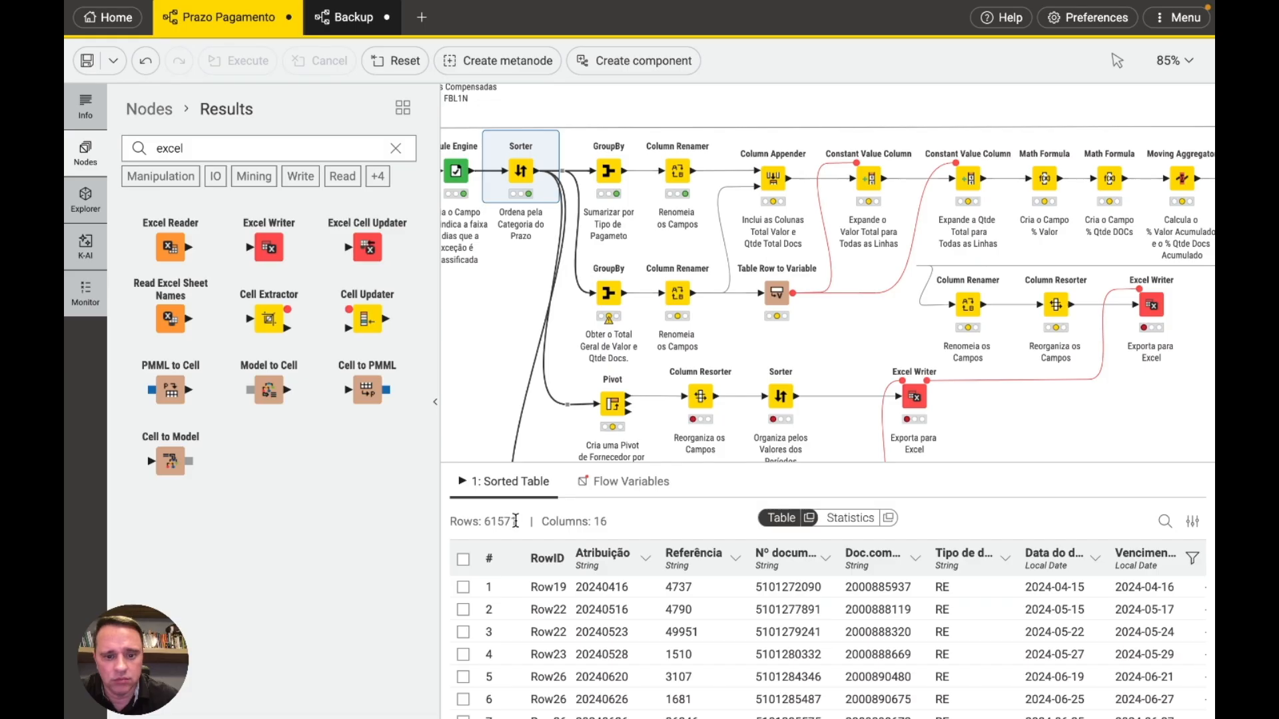
{"action": "scroll", "coordinate": [800, 602], "scroll_direction": "right", "scroll_amount": 3}
{"action": "scroll", "coordinate": [801, 605], "scroll_direction": "right", "scroll_amount": 2}
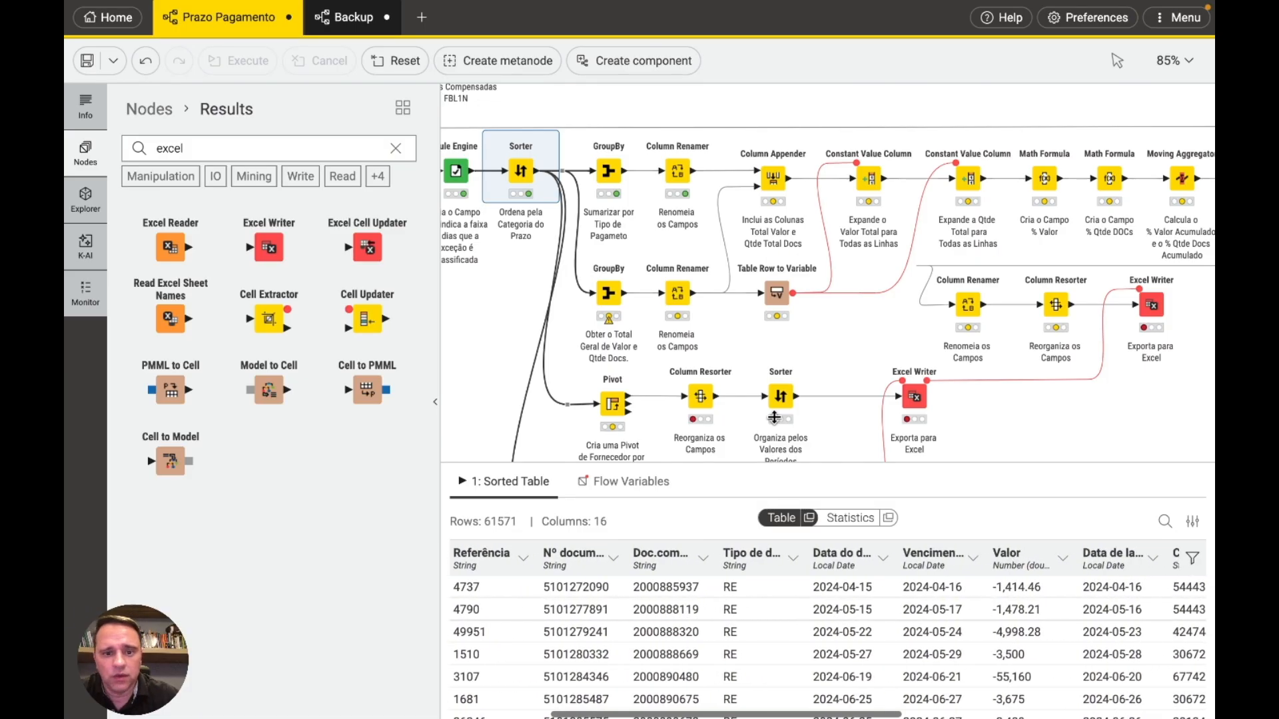
Step: Review the grand-total GroupBy's empty grouping and its Count of Nº documento and Sum of Valor, accept the settings and execute it
{"action": "left_click", "coordinate": [607, 293]}
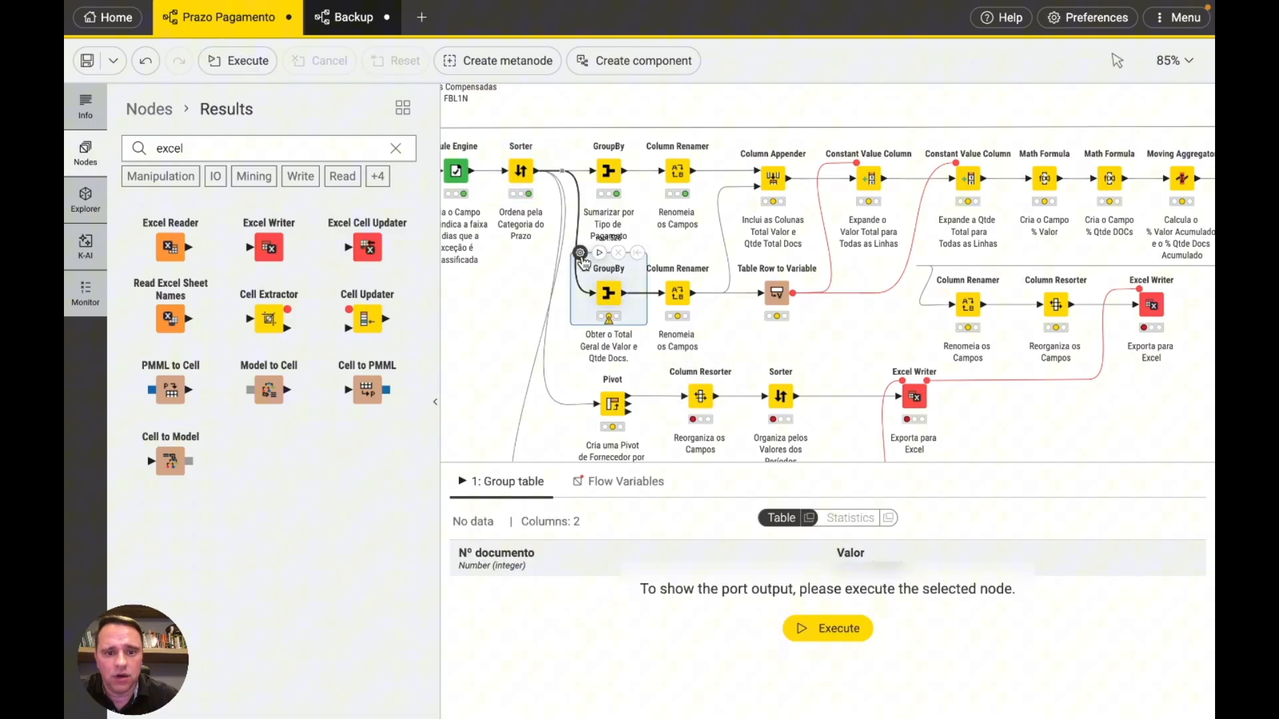
{"action": "left_click", "coordinate": [580, 254]}
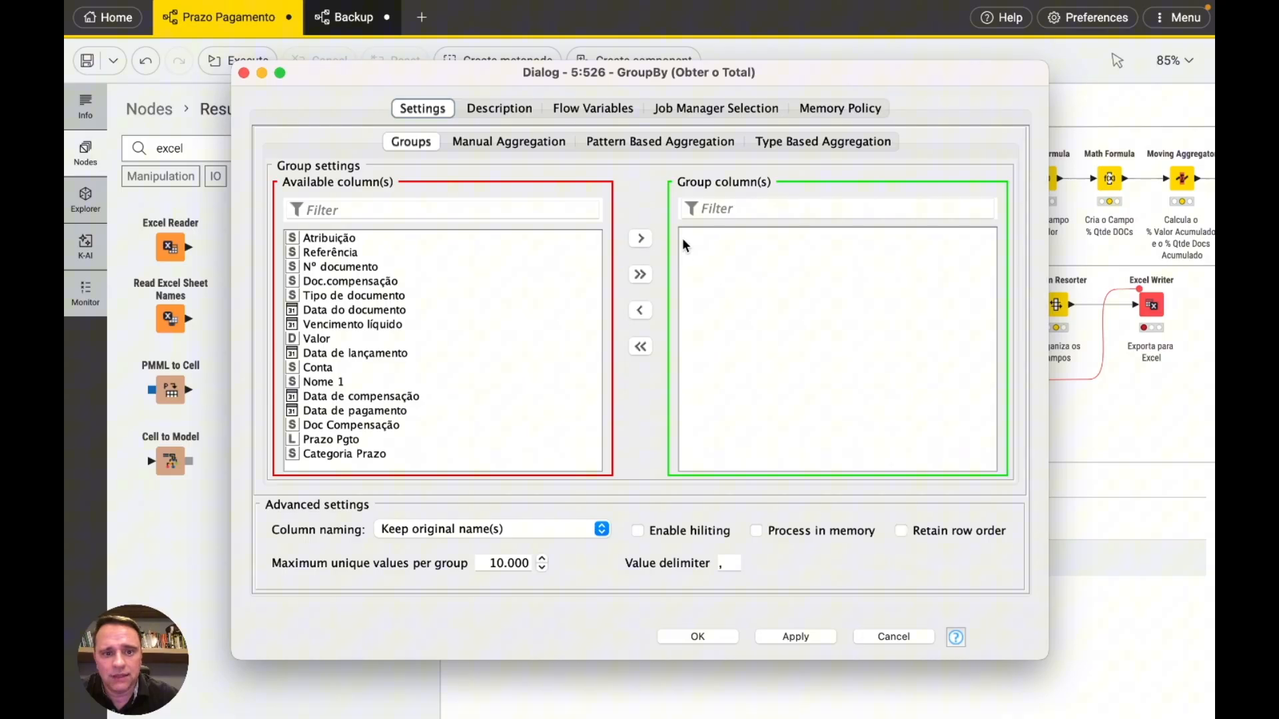
{"action": "left_click", "coordinate": [497, 143]}
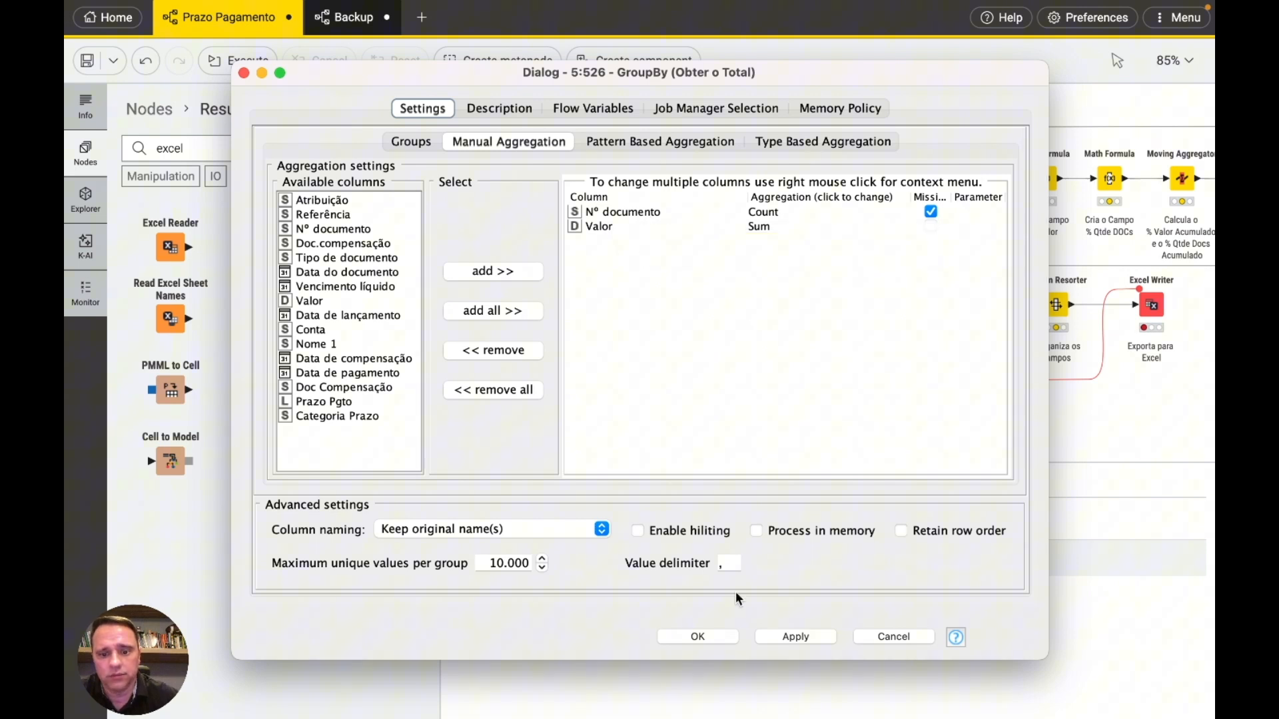
{"action": "left_click", "coordinate": [713, 637]}
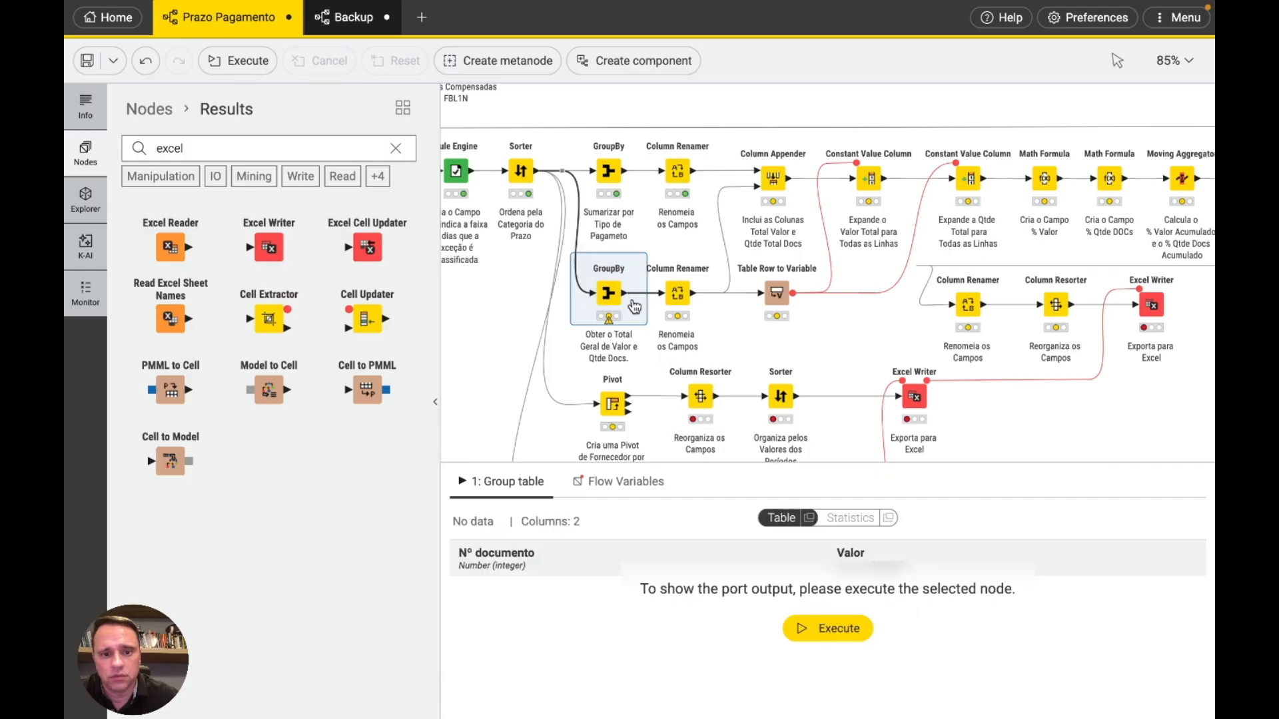
{"action": "left_click", "coordinate": [600, 253]}
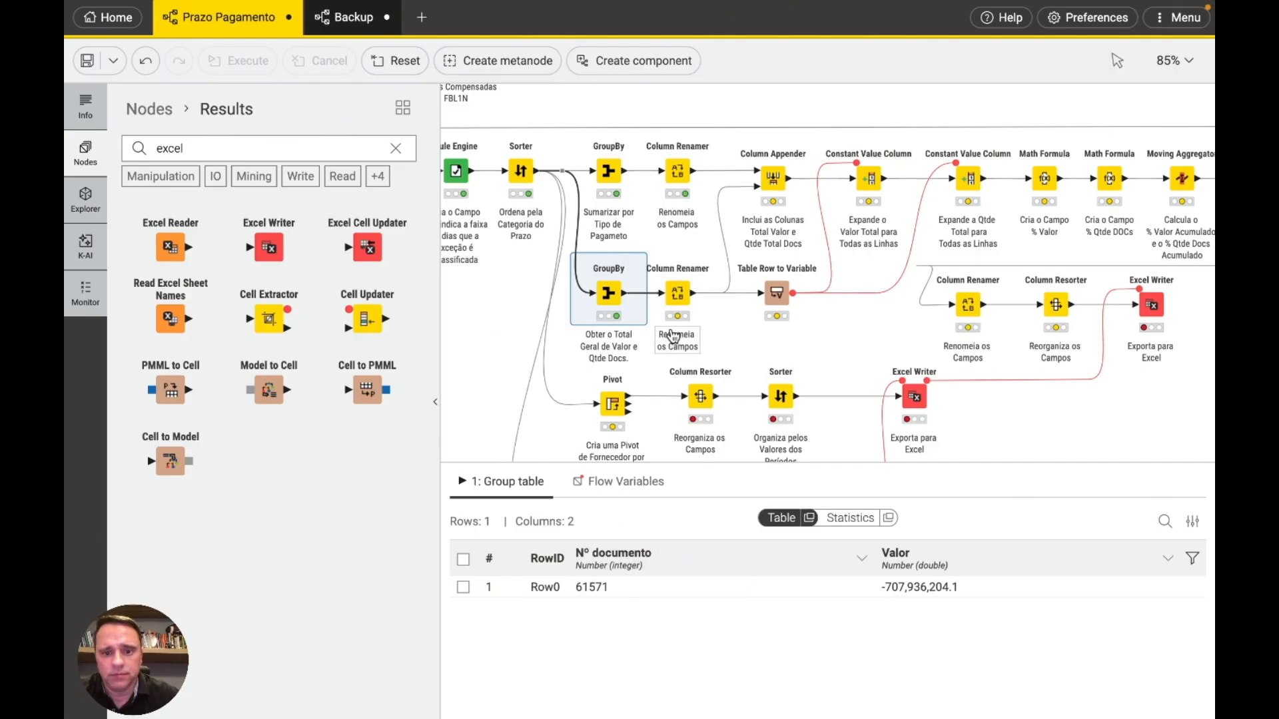
Step: Check that the Column Renamer after the grand-total GroupBy renames Nº documento to Qtde DOCs, accept its settings and execute it
{"action": "double_click", "coordinate": [677, 293]}
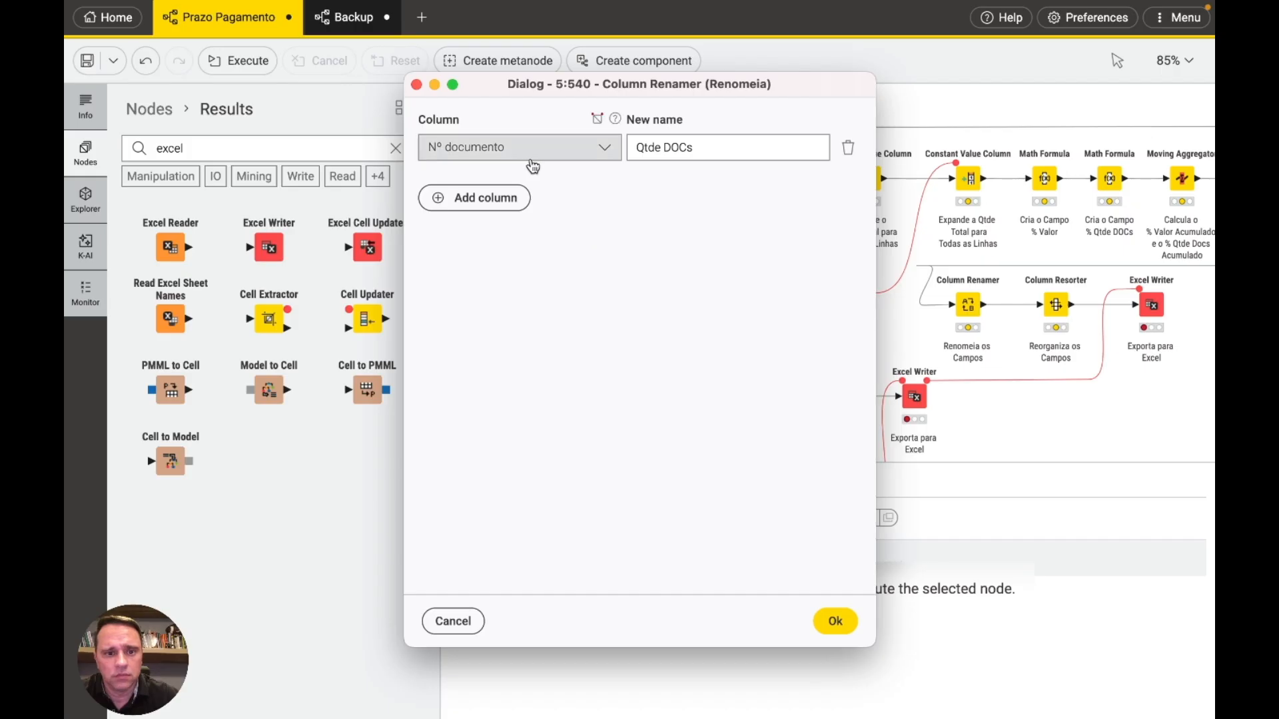
{"action": "left_click", "coordinate": [834, 620]}
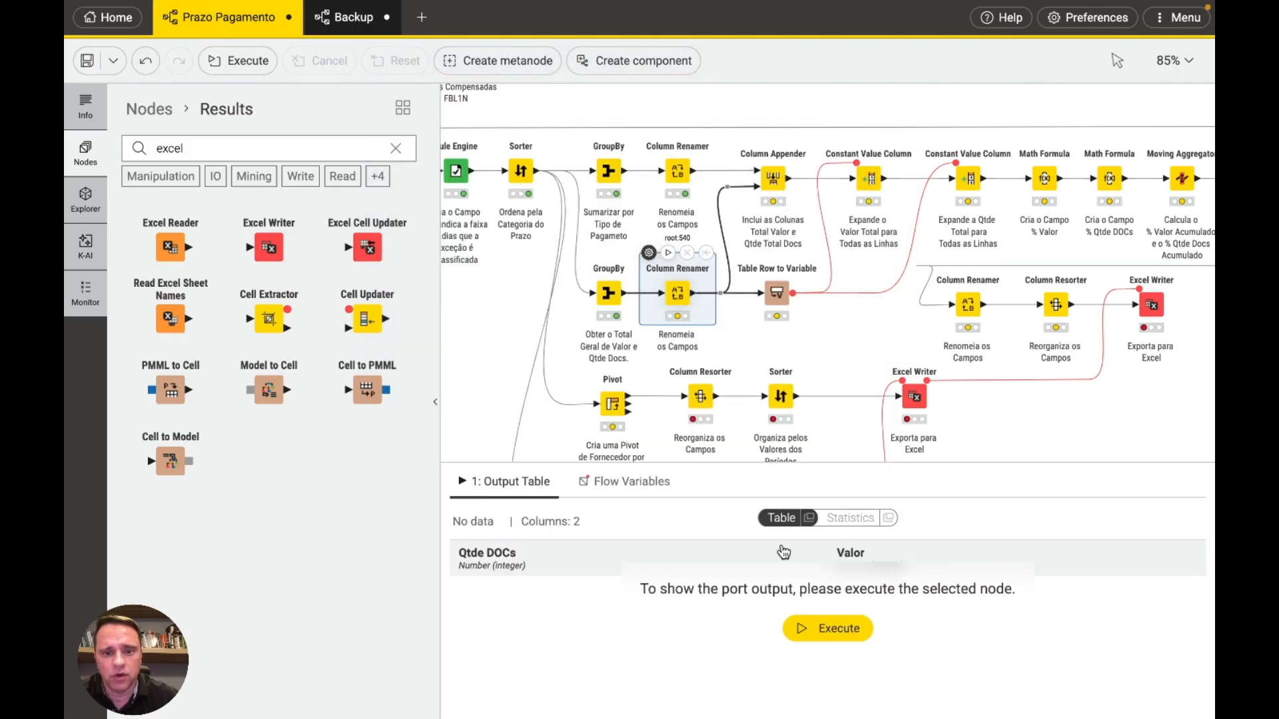
{"action": "left_click", "coordinate": [667, 253]}
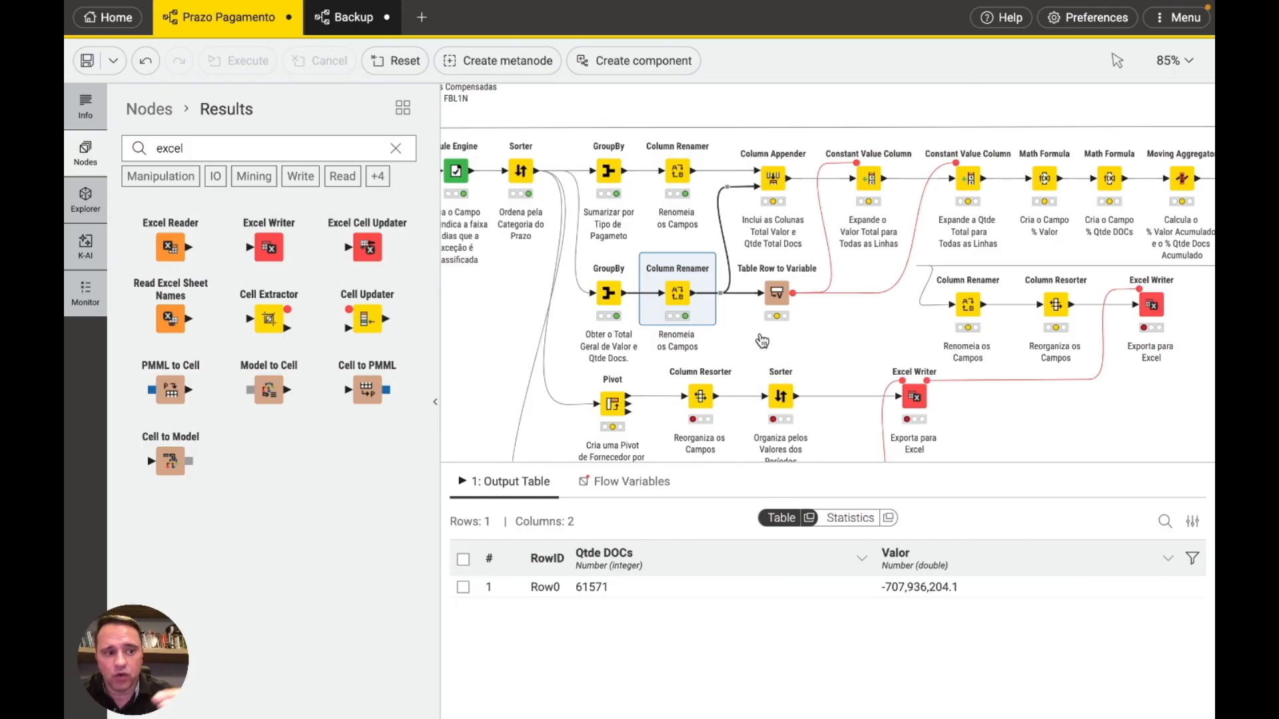
Step: Compare the output tables of the two Column Renamer nodes, the per-category summary and the grand total
{"action": "left_click", "coordinate": [677, 172]}
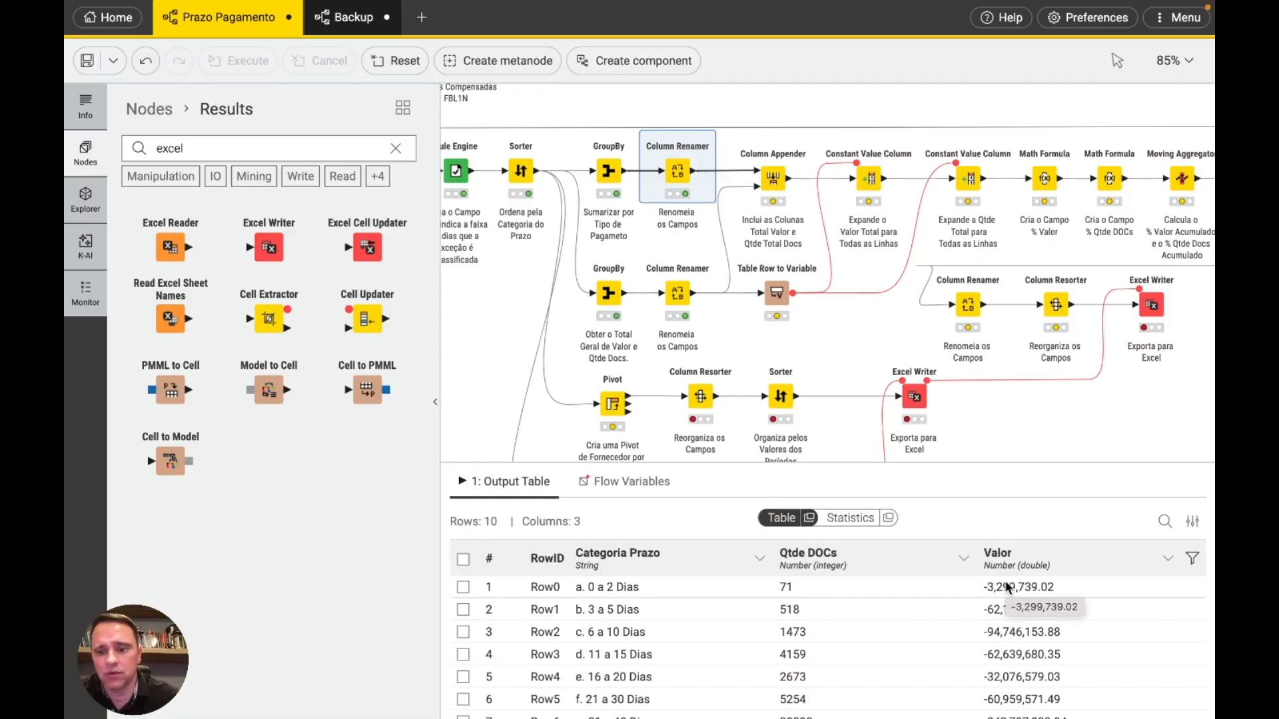
{"action": "scroll", "coordinate": [1005, 585], "scroll_direction": "down", "scroll_amount": 3}
{"action": "scroll", "coordinate": [1005, 581], "scroll_direction": "up", "scroll_amount": 2}
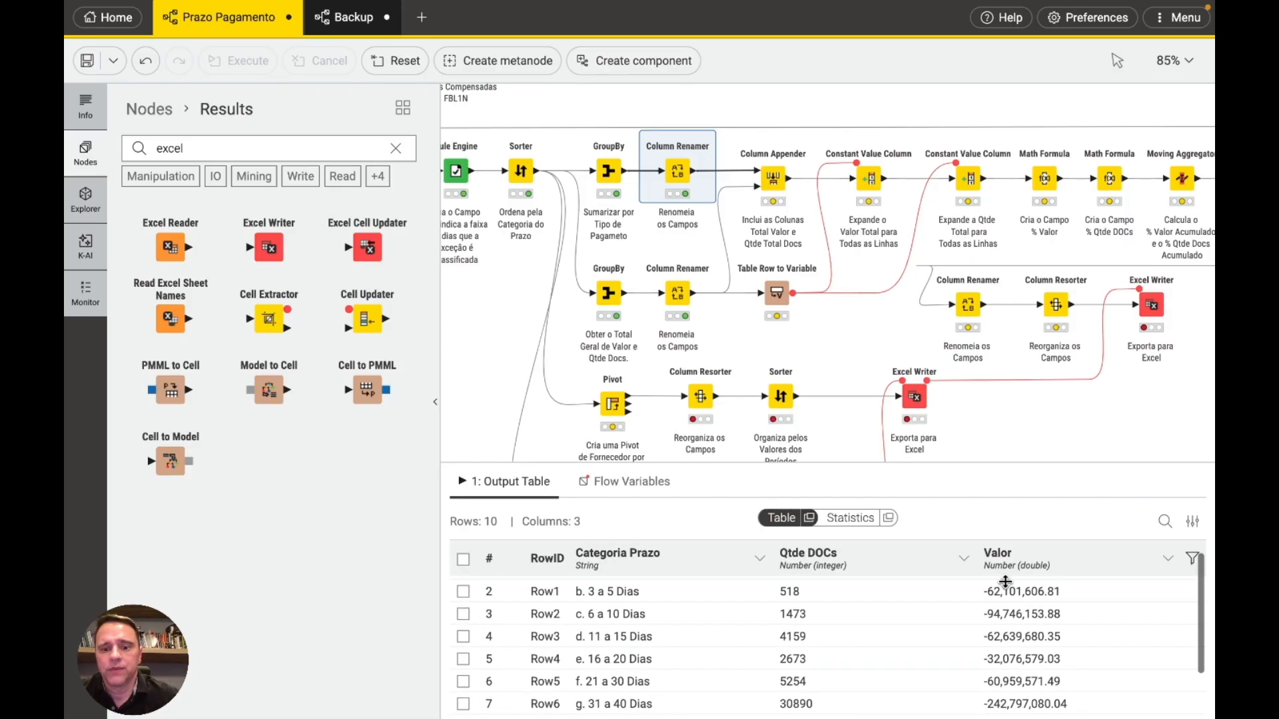
{"action": "scroll", "coordinate": [864, 609], "scroll_direction": "up", "scroll_amount": 1}
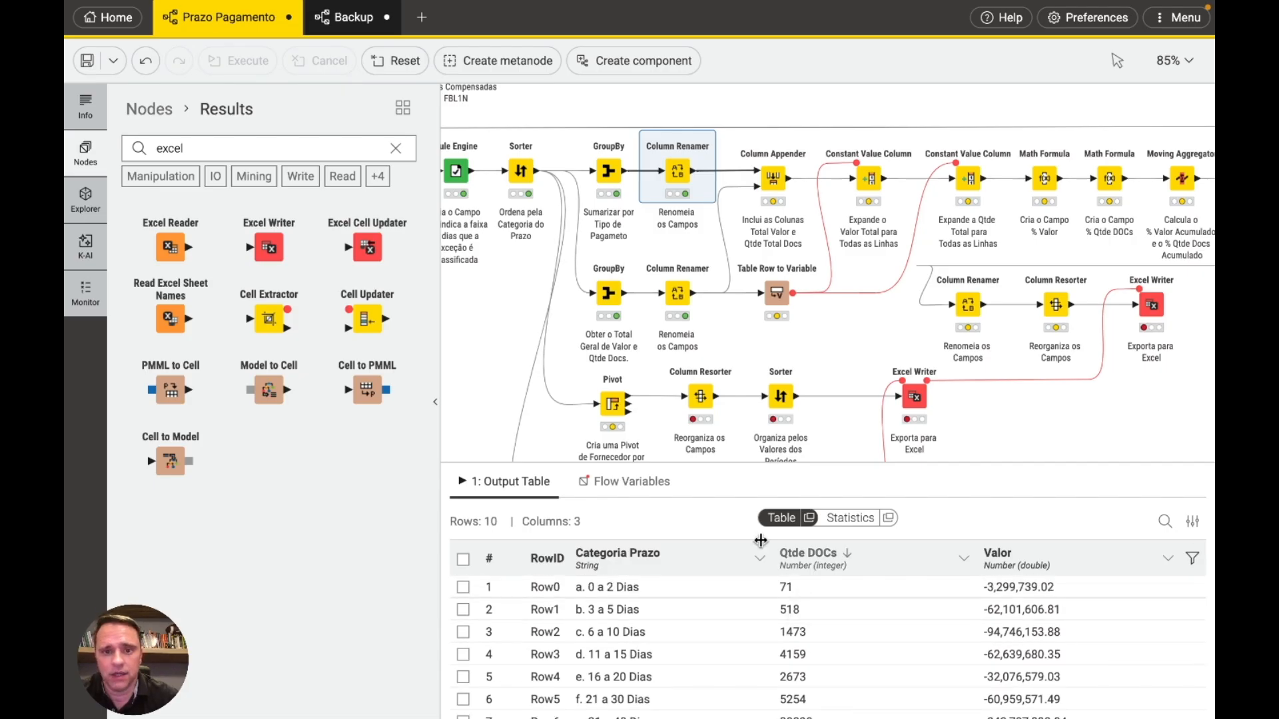
{"action": "left_click", "coordinate": [678, 293]}
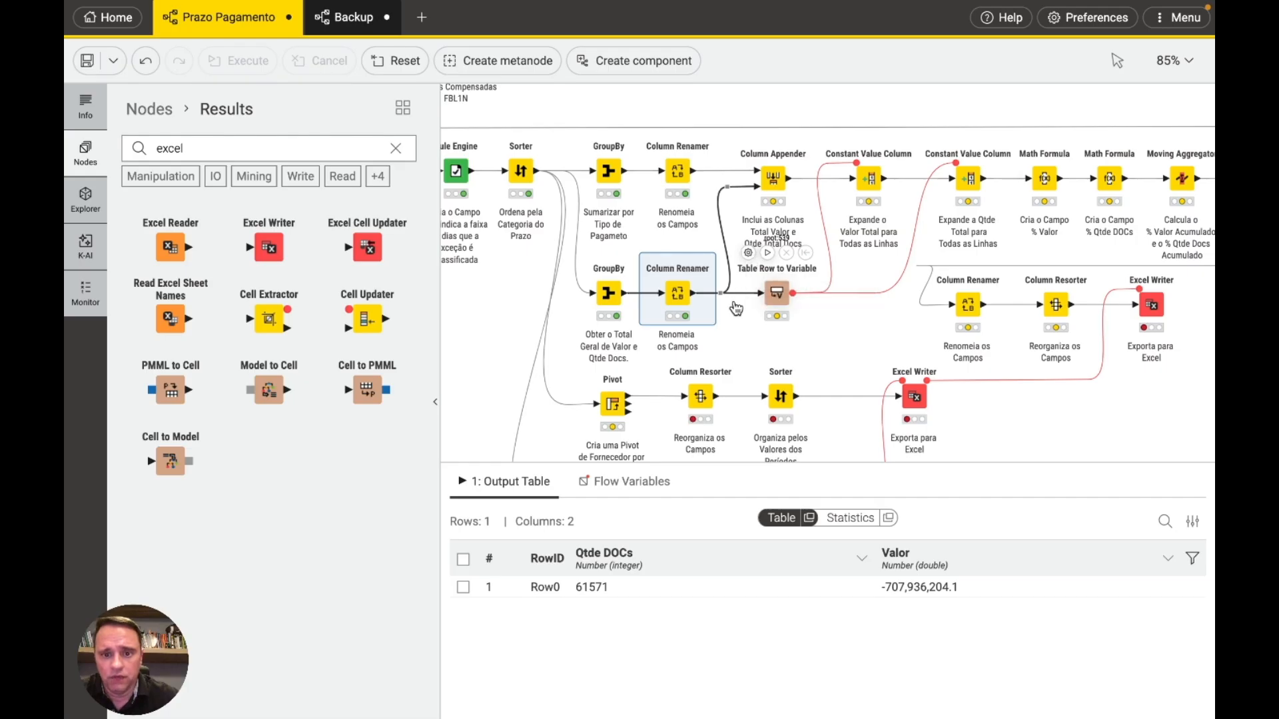
Step: Accept the Table Row to Variable settings with Qtde DOCs and Valor included as variables, and execute the node
{"action": "left_click", "coordinate": [748, 253]}
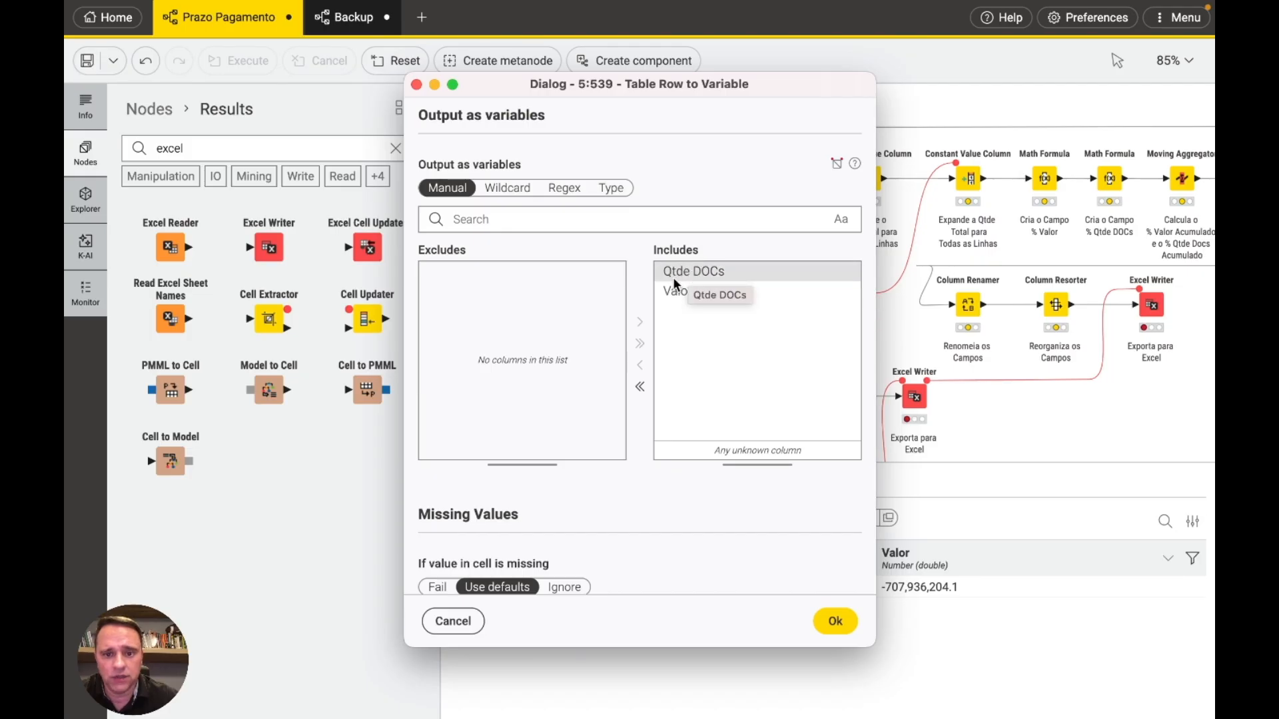
{"action": "left_click", "coordinate": [829, 620]}
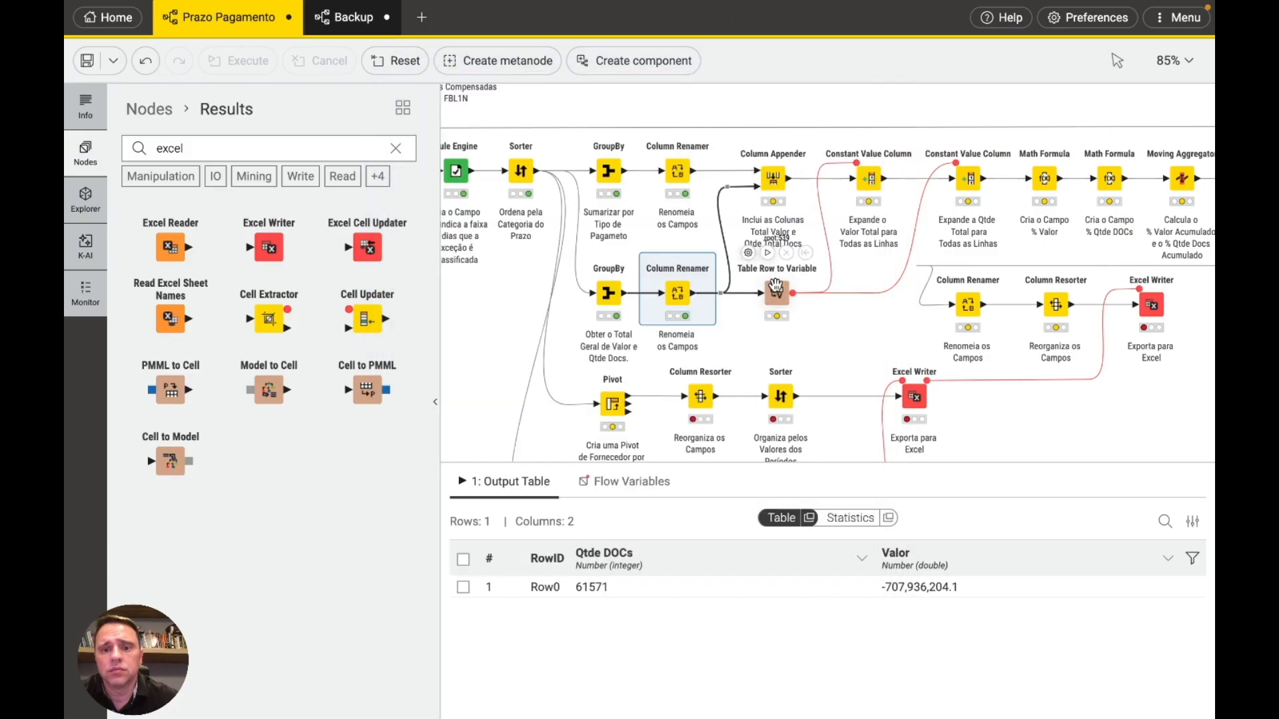
{"action": "left_click", "coordinate": [768, 253]}
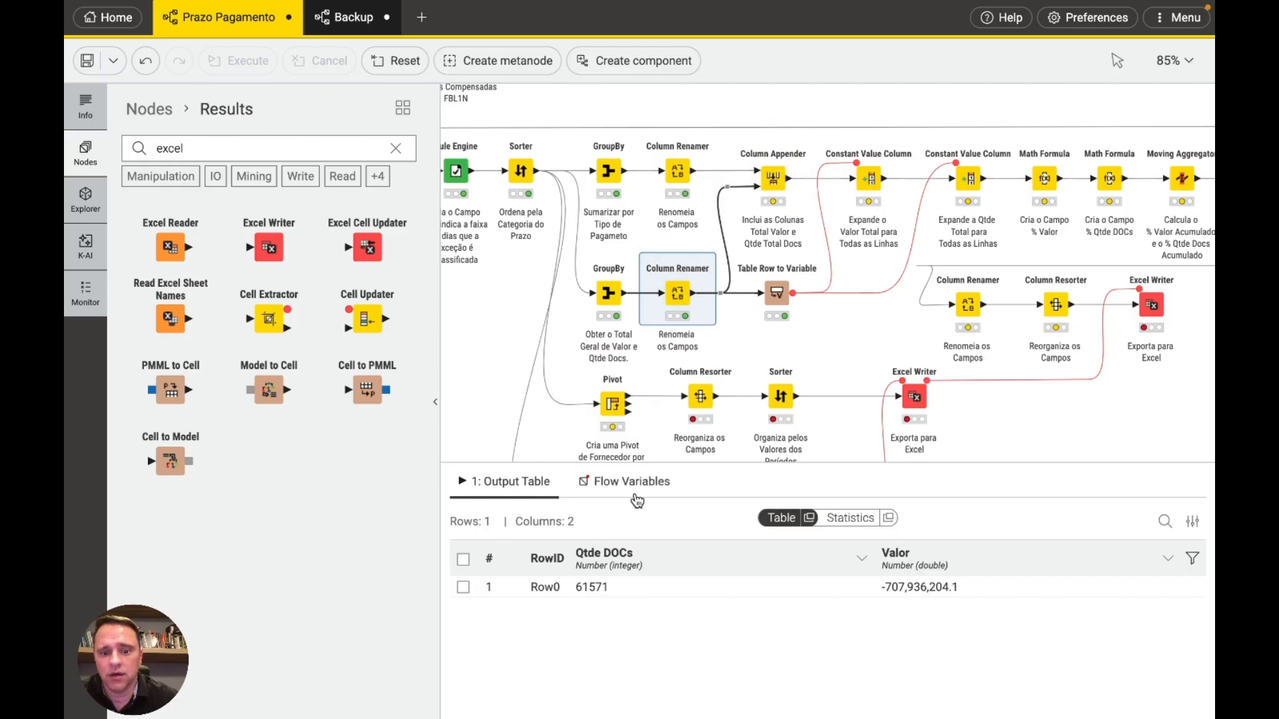
Step: Accept the Column Appender settings that use RowIDs from the selected input table 1, and execute the node
{"action": "left_click", "coordinate": [677, 171]}
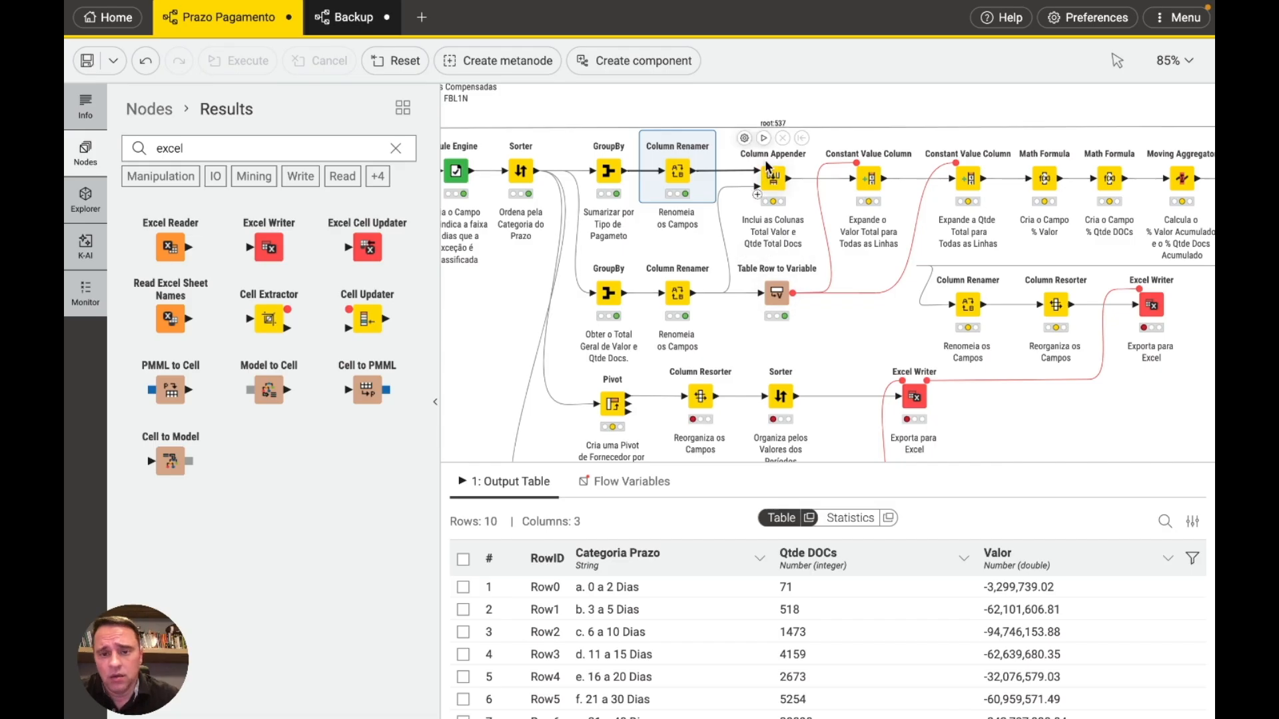
{"action": "left_click", "coordinate": [749, 140]}
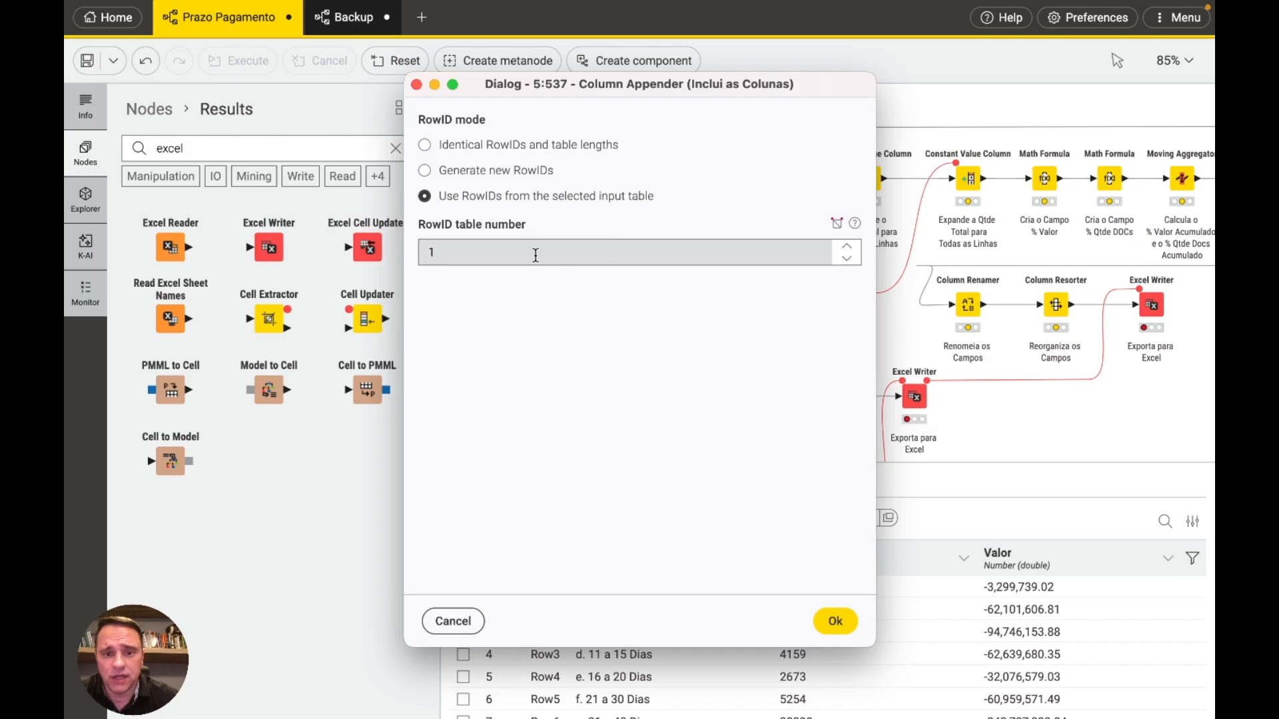
{"action": "left_click", "coordinate": [834, 622]}
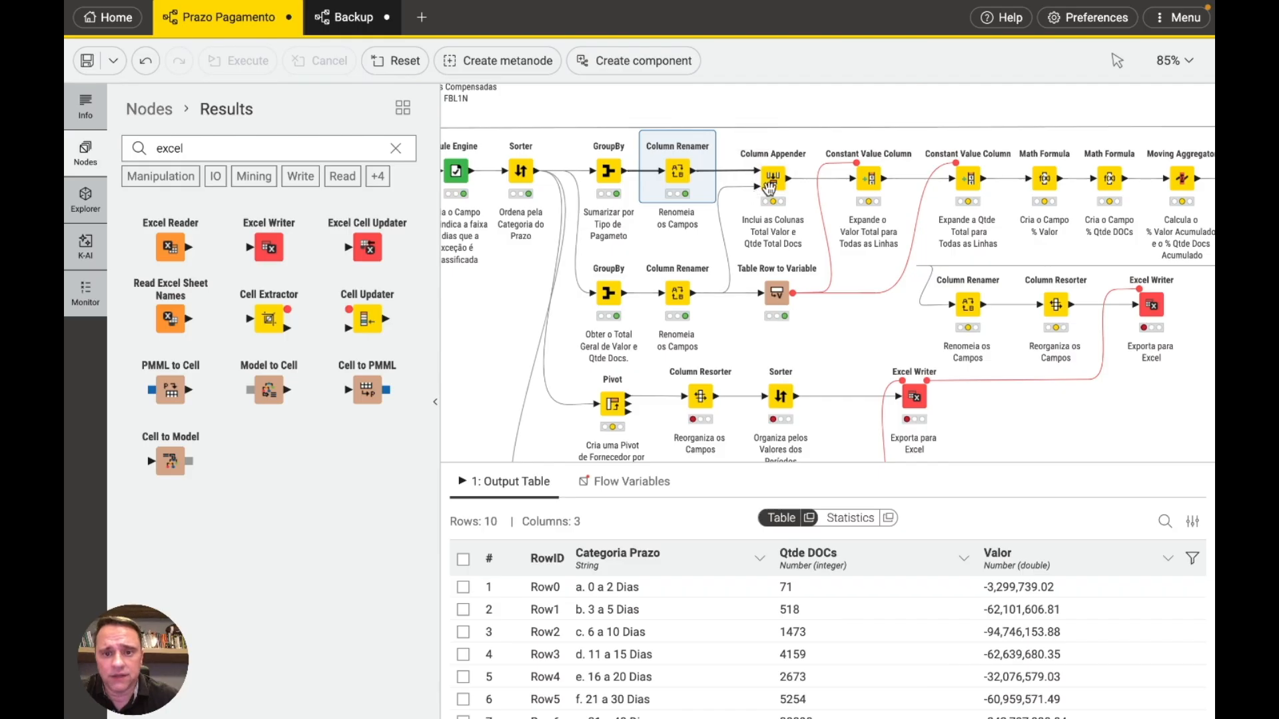
{"action": "left_click", "coordinate": [762, 138]}
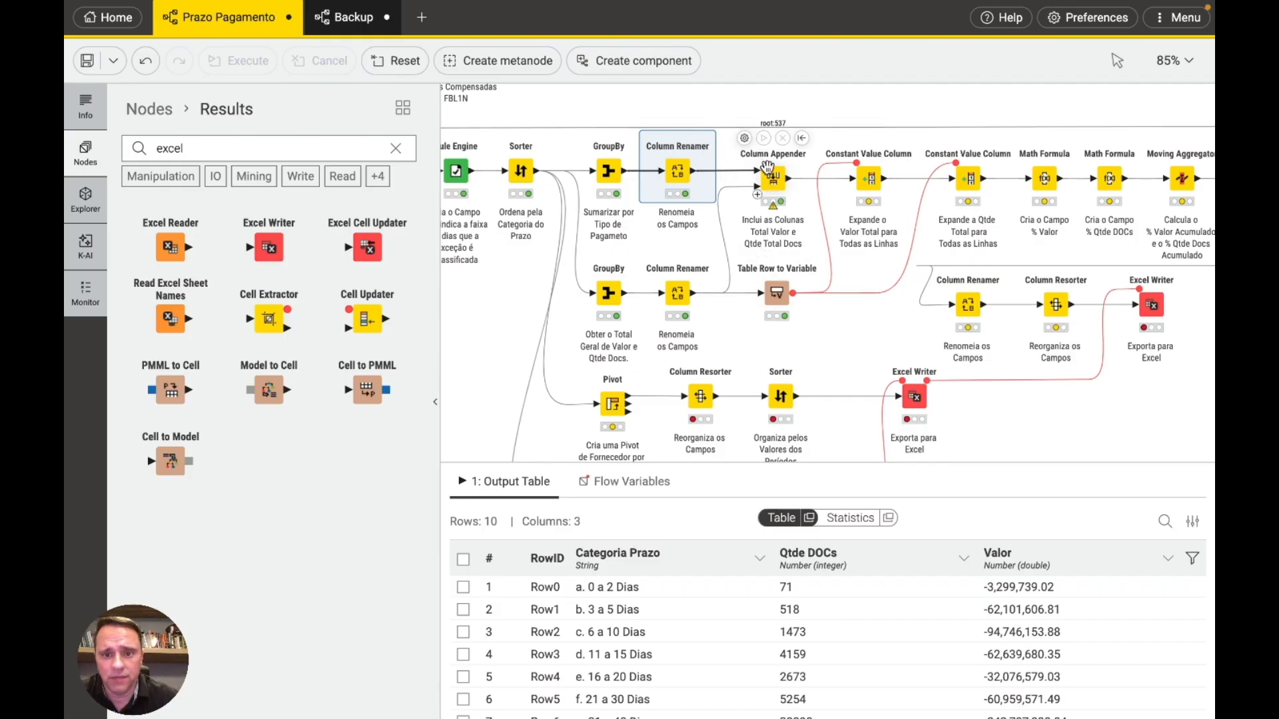
Step: Examine the Column Appender output, comparing first-row Qtde DOCs and Valor with the appended Qtde DOCs (#1) and Valor (#1)
{"action": "left_click", "coordinate": [773, 180]}
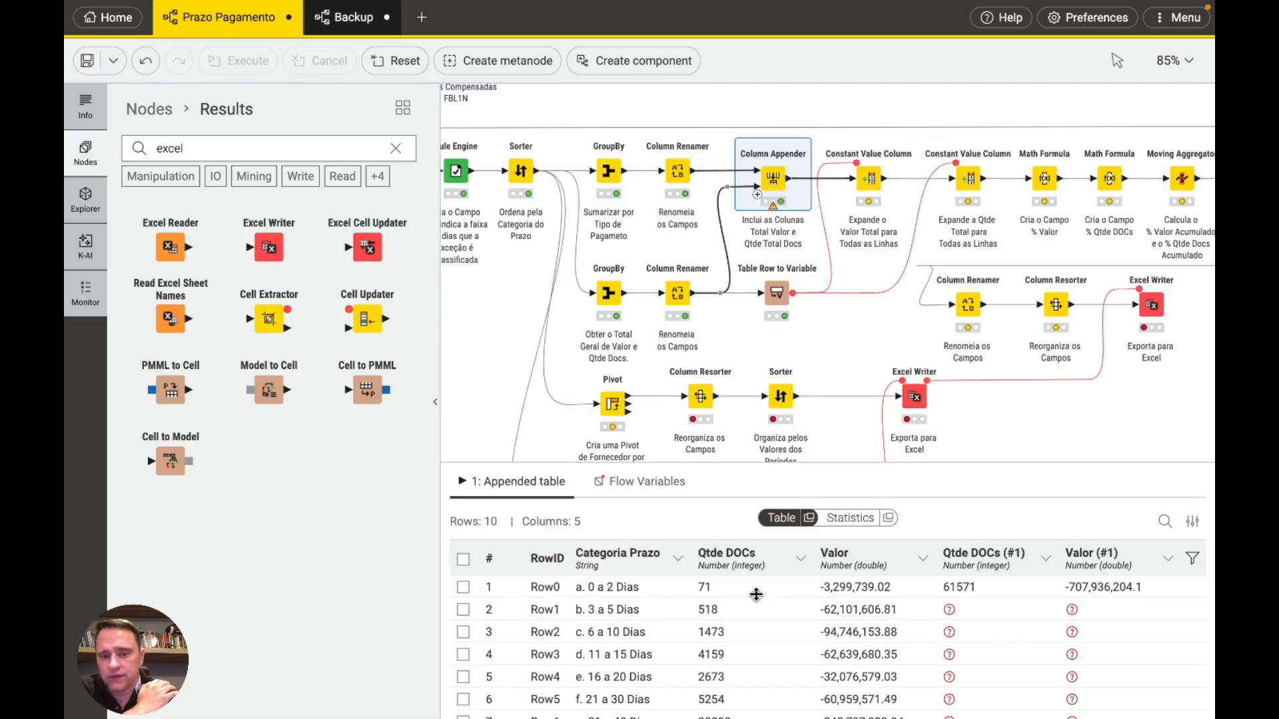
{"action": "left_click", "coordinate": [711, 589]}
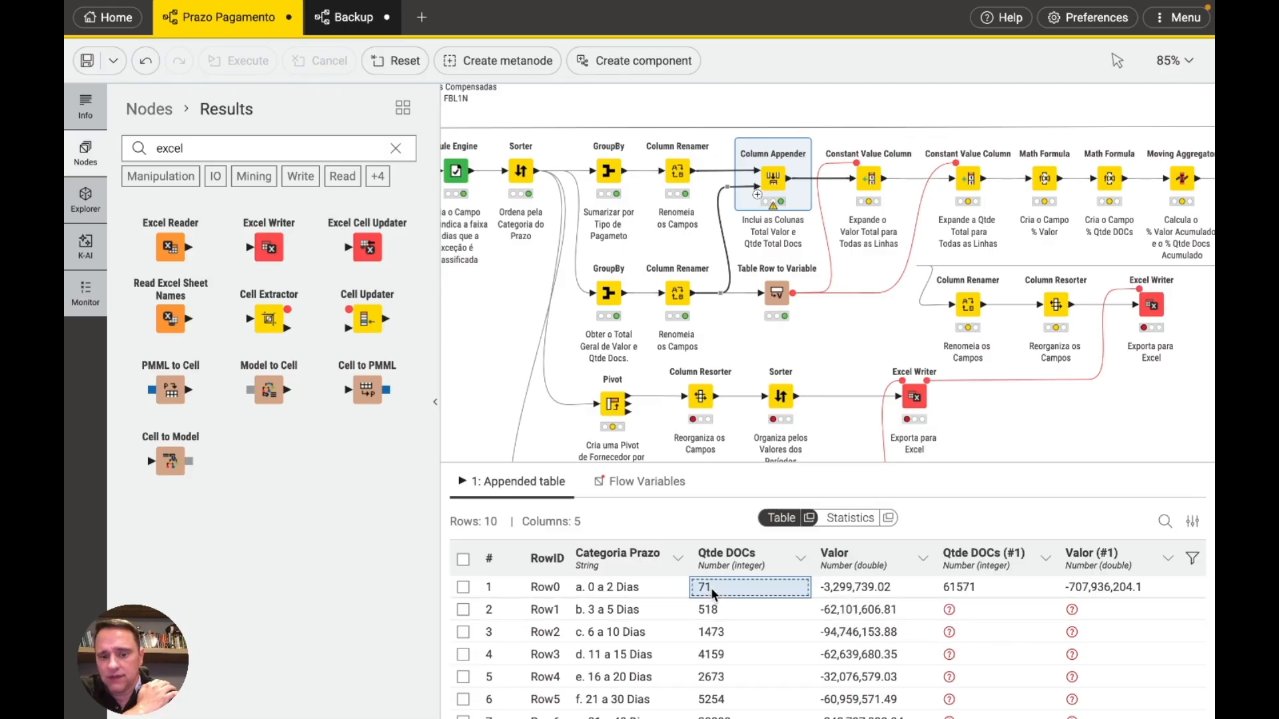
{"action": "left_click", "coordinate": [949, 586]}
{"action": "left_click", "coordinate": [856, 585]}
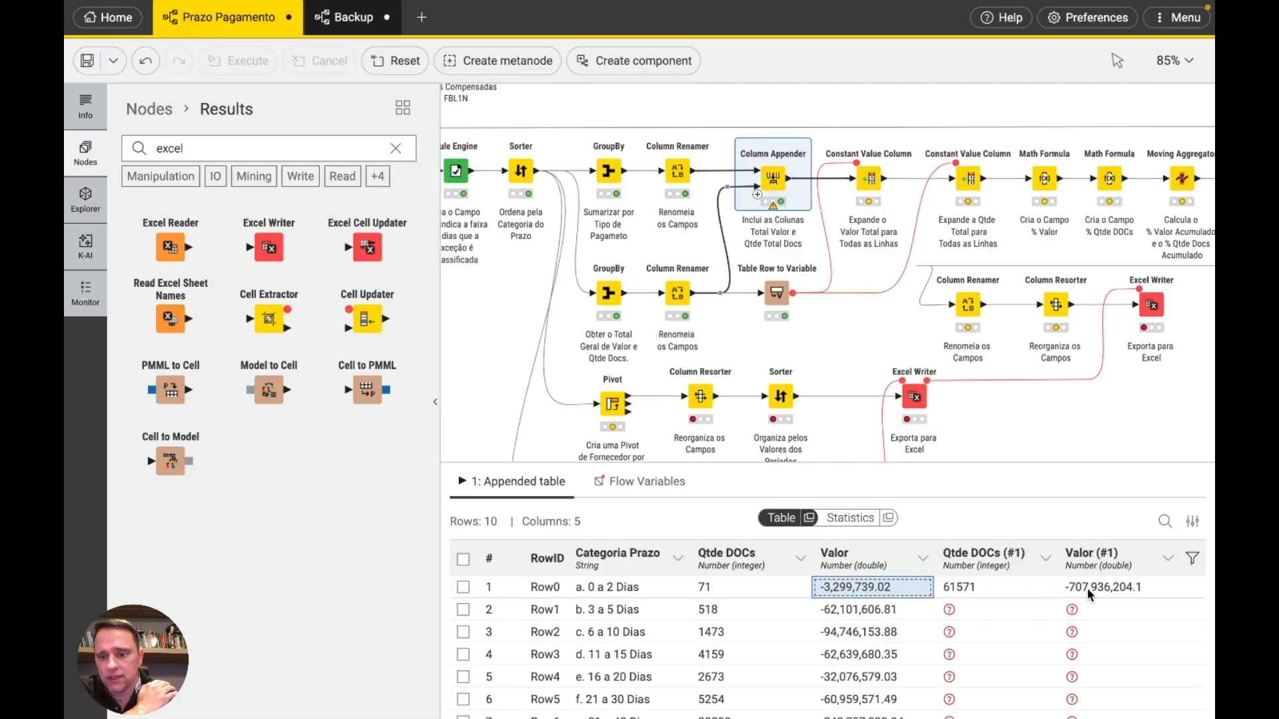
{"action": "left_click", "coordinate": [1108, 590]}
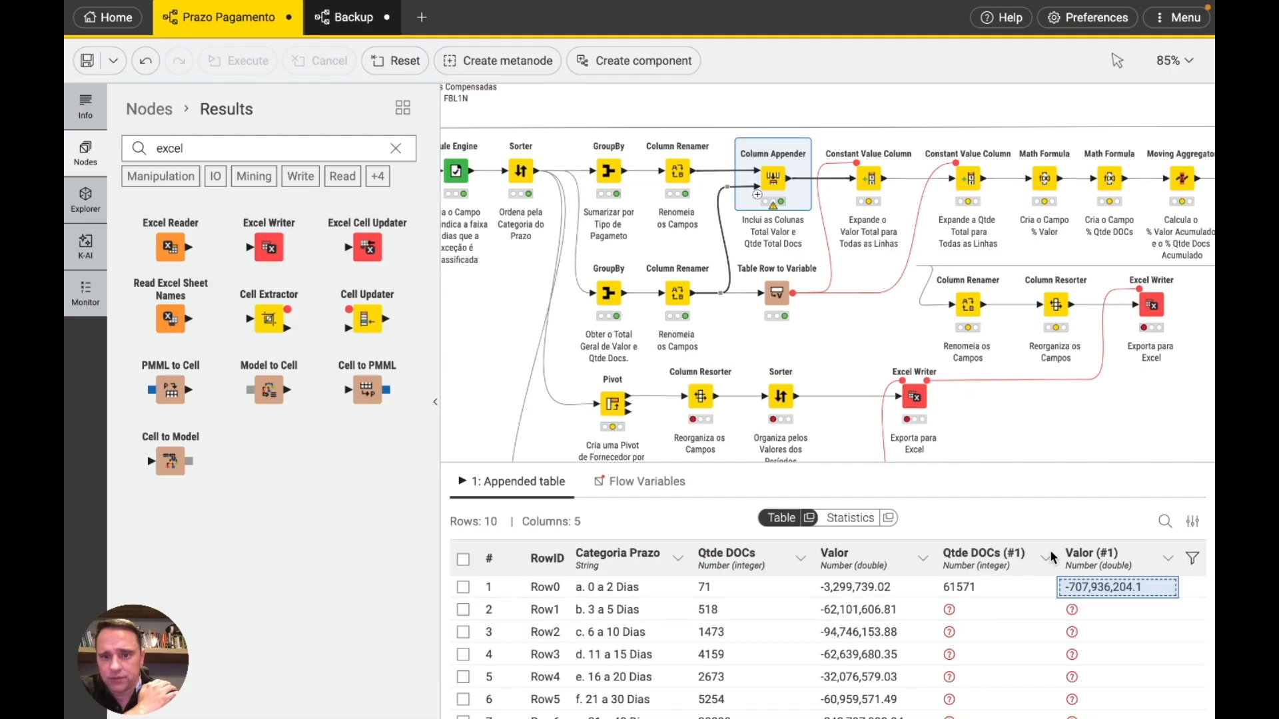
Step: Check which flow variable controls column-value in the Constant Value Column node that expands the Valor Total
{"action": "scroll", "coordinate": [899, 338], "scroll_direction": "right", "scroll_amount": 2}
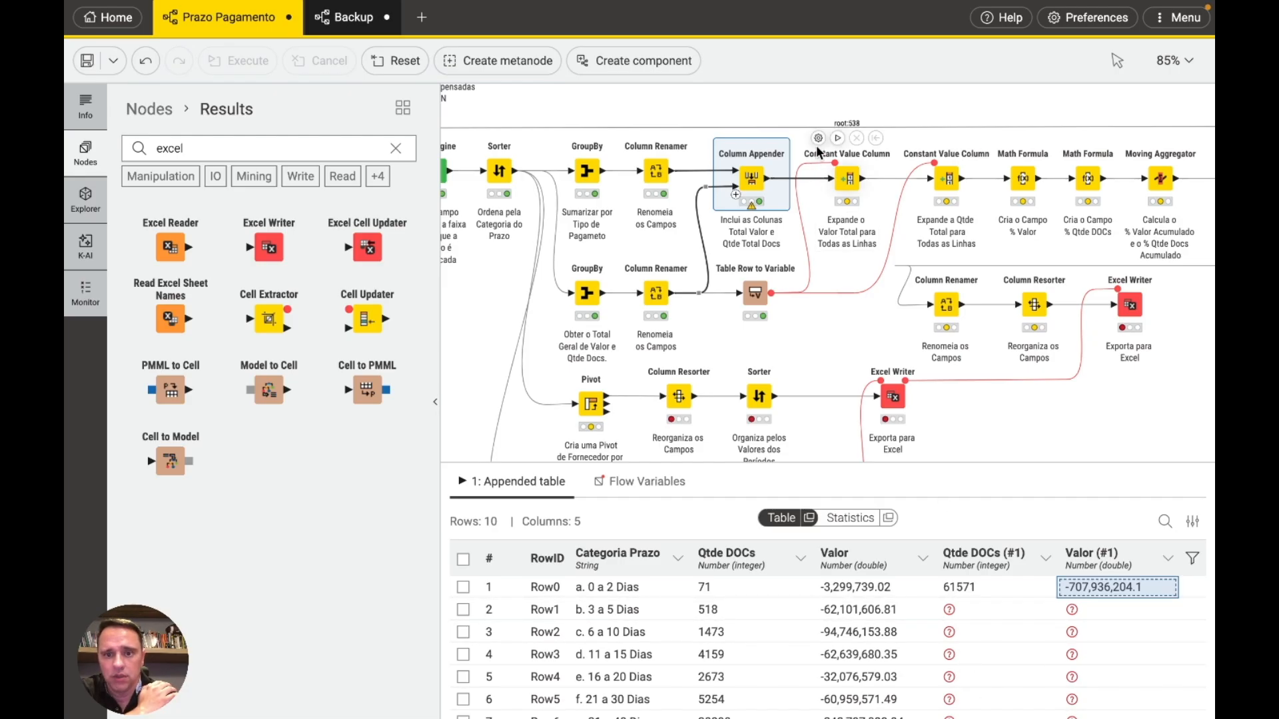
{"action": "left_click", "coordinate": [818, 139]}
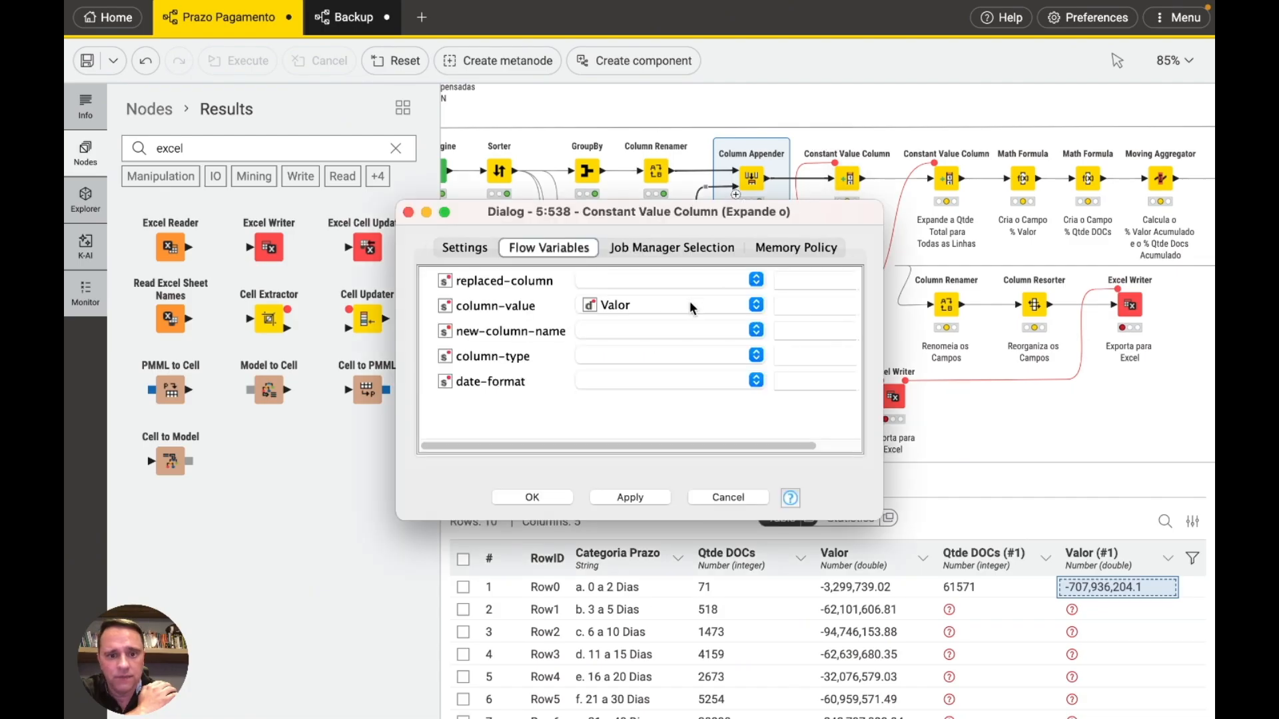
{"action": "left_click", "coordinate": [717, 497]}
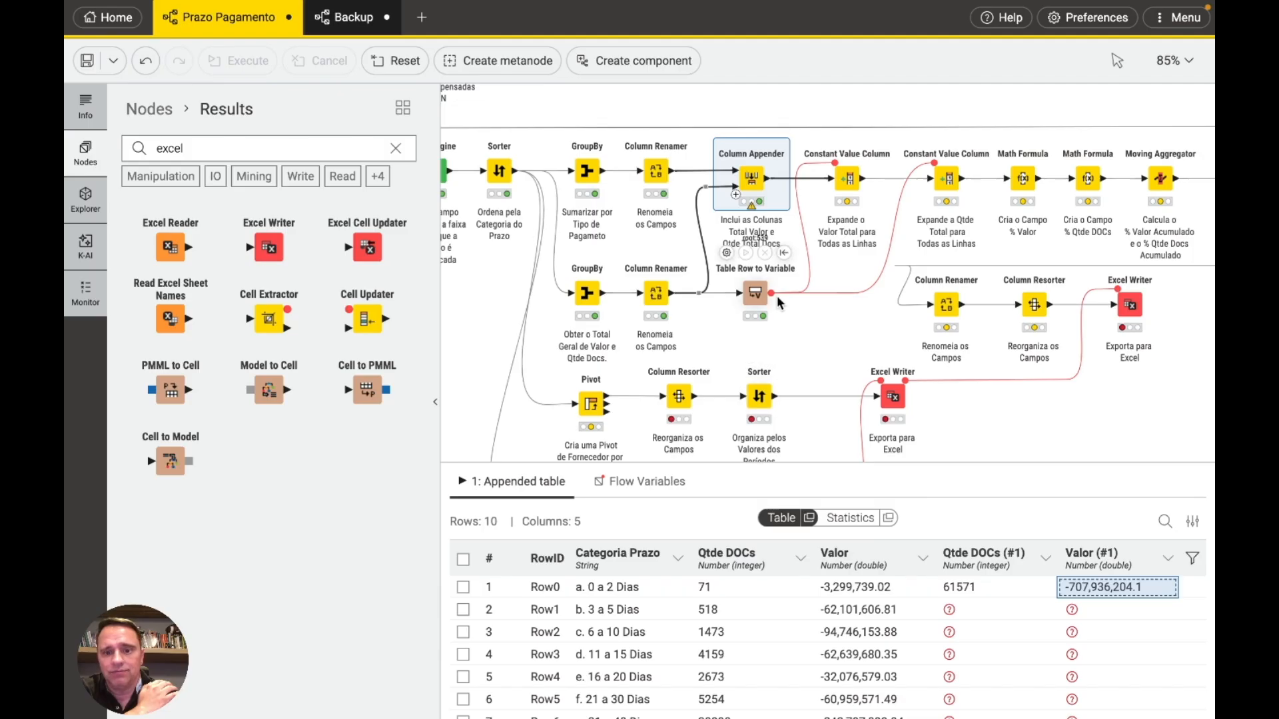
{"action": "mouse_move", "coordinate": [772, 291]}
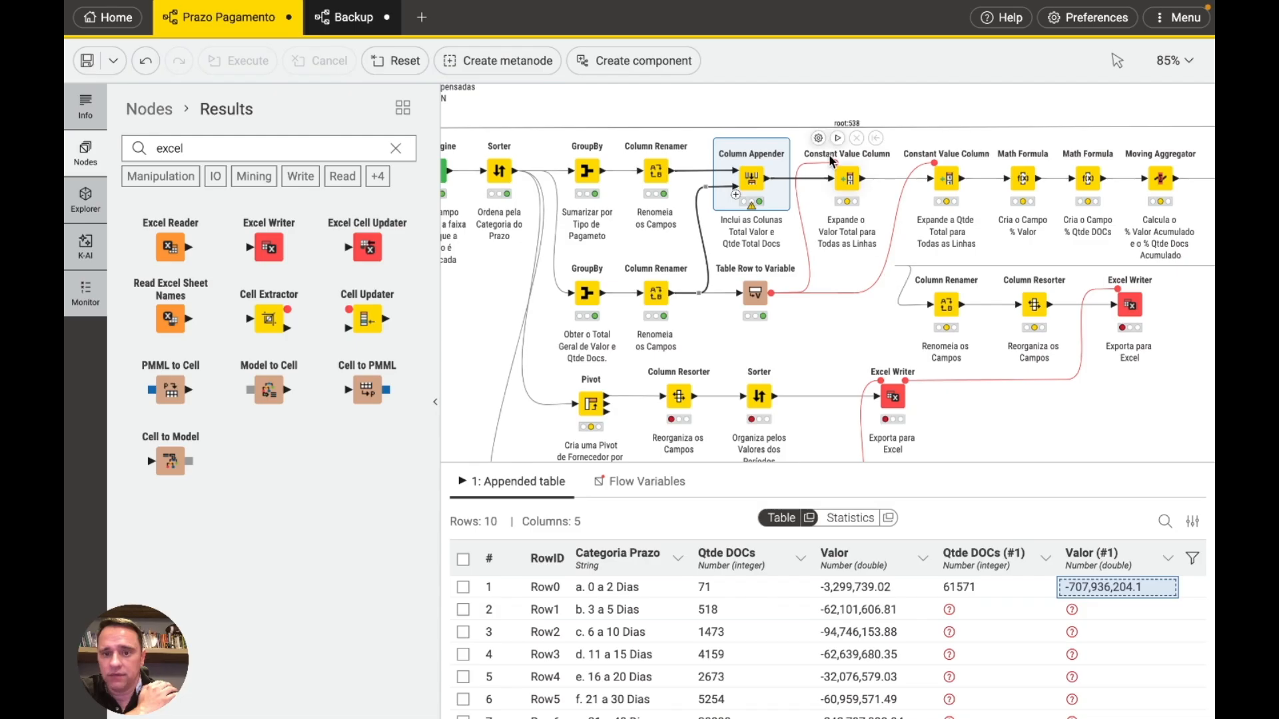
{"action": "left_click", "coordinate": [817, 135]}
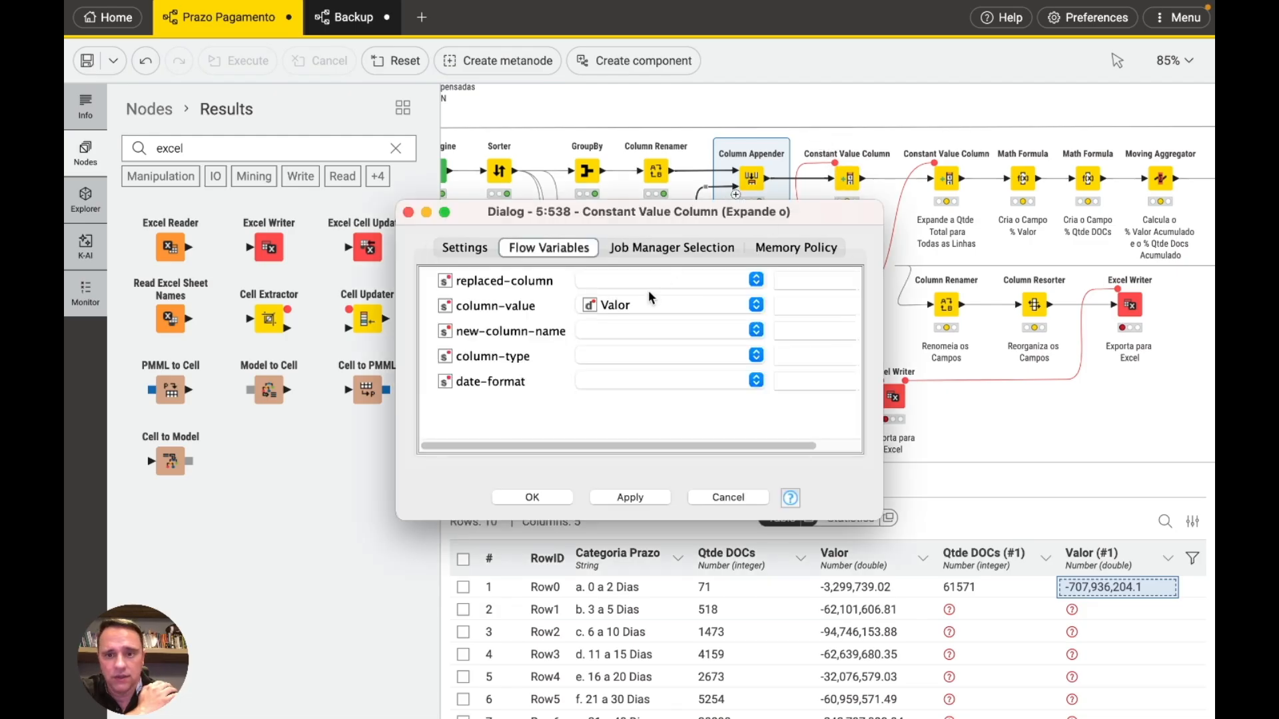
{"action": "left_click", "coordinate": [725, 497]}
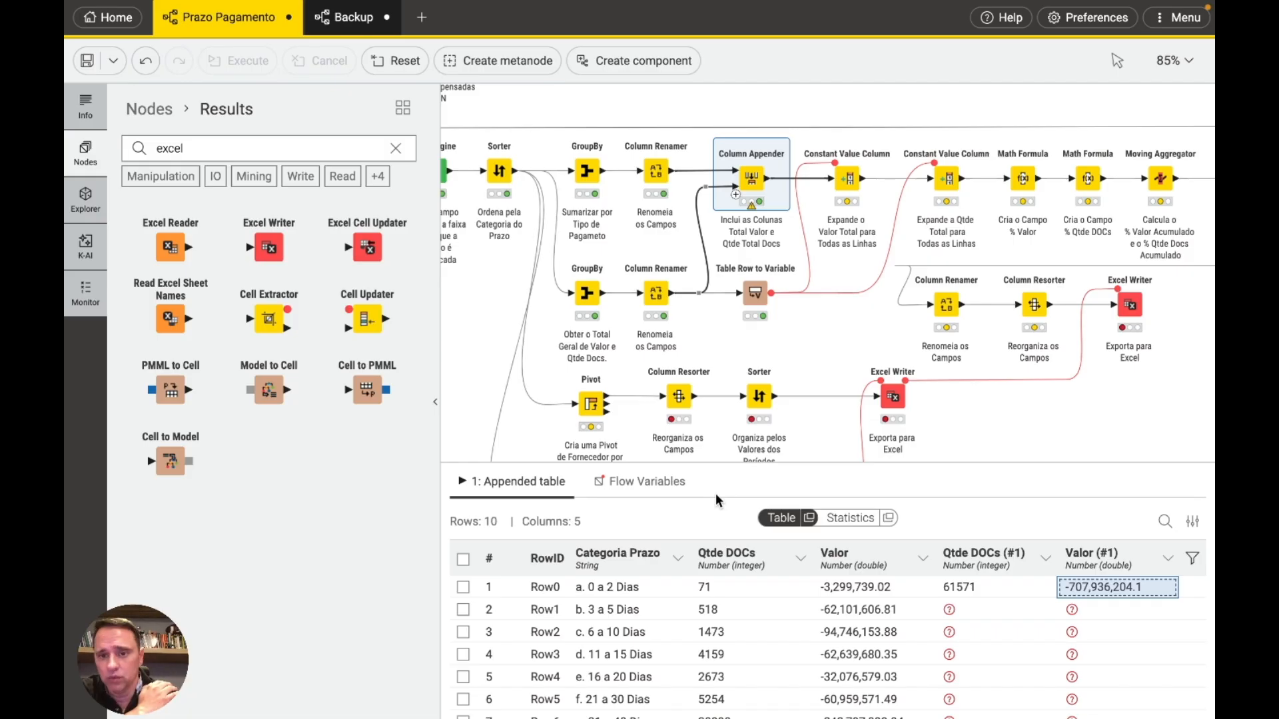
Step: Review the replaced column, value type and selectable column-value variables of the Valor Total Constant Value Column node, discarding any changes
{"action": "mouse_move", "coordinate": [851, 181]}
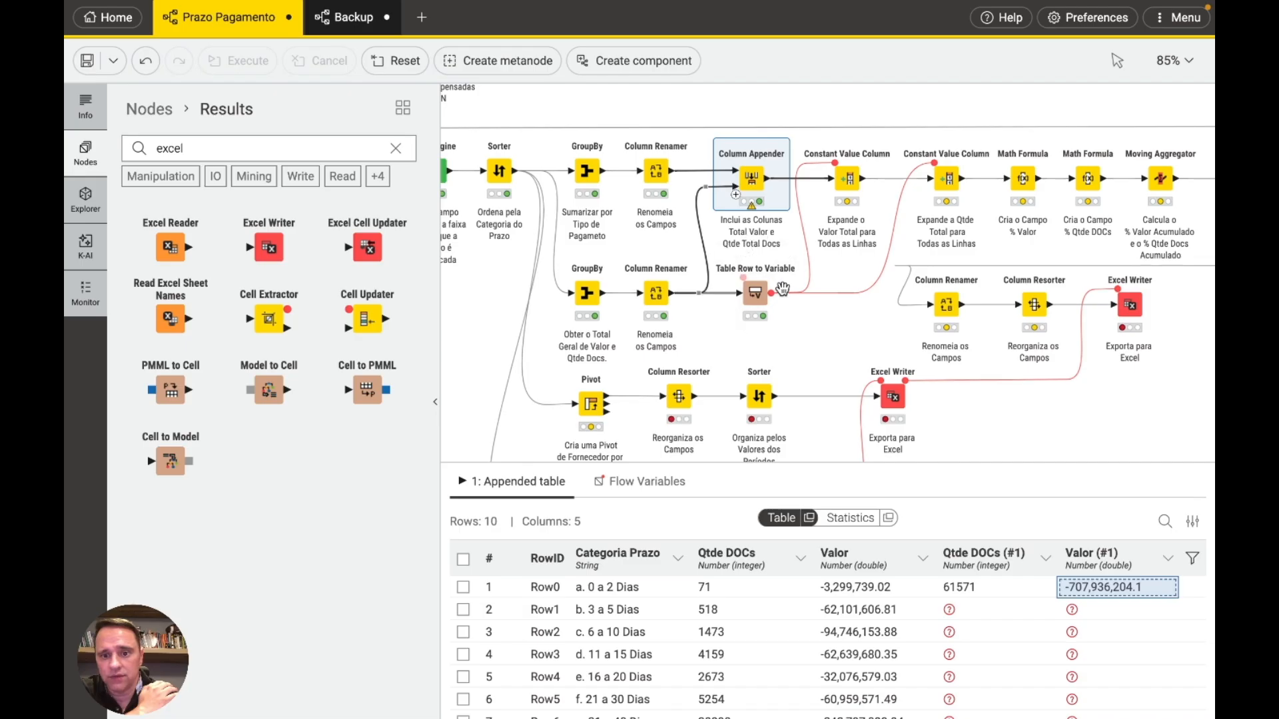
{"action": "left_click", "coordinate": [818, 138]}
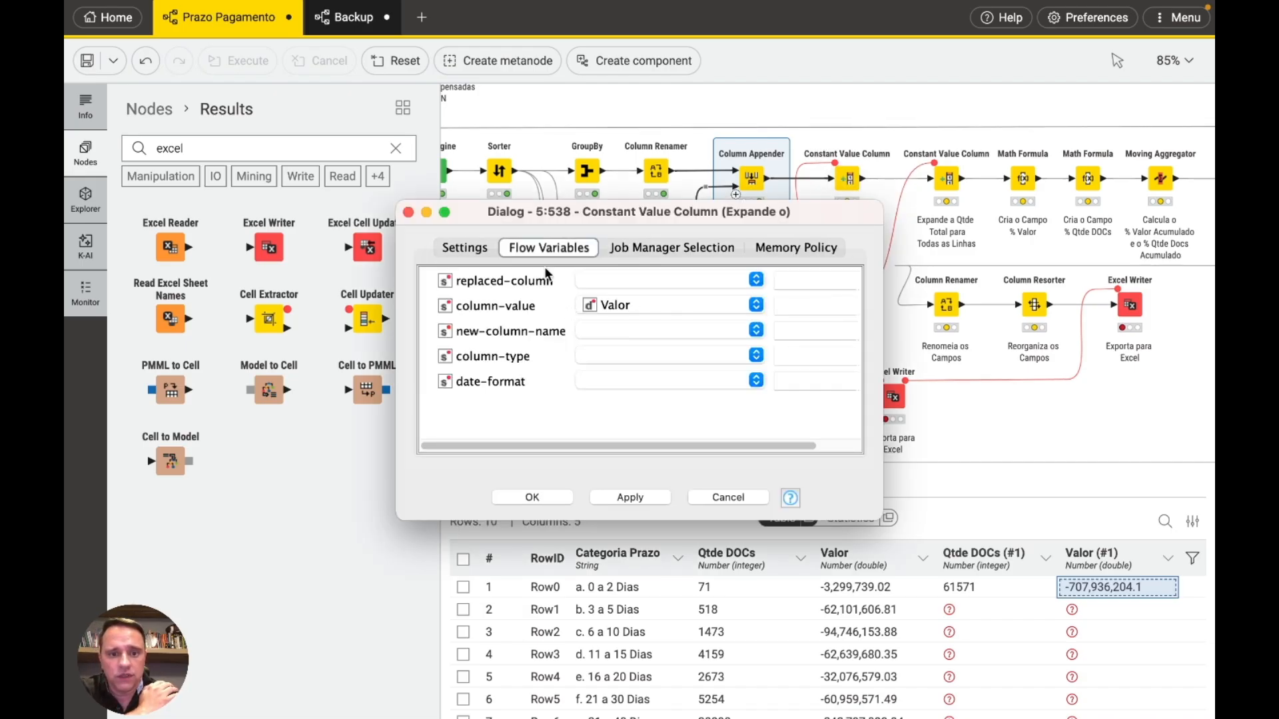
{"action": "left_click", "coordinate": [474, 250]}
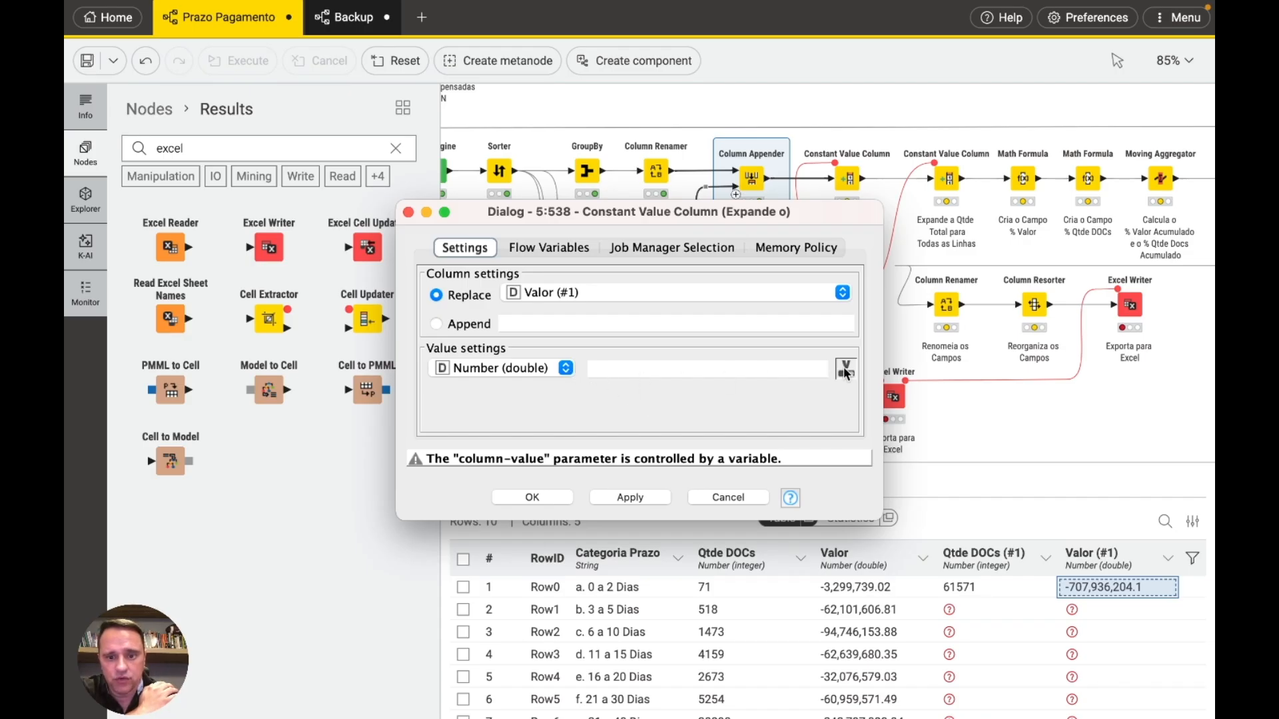
{"action": "left_click", "coordinate": [553, 250]}
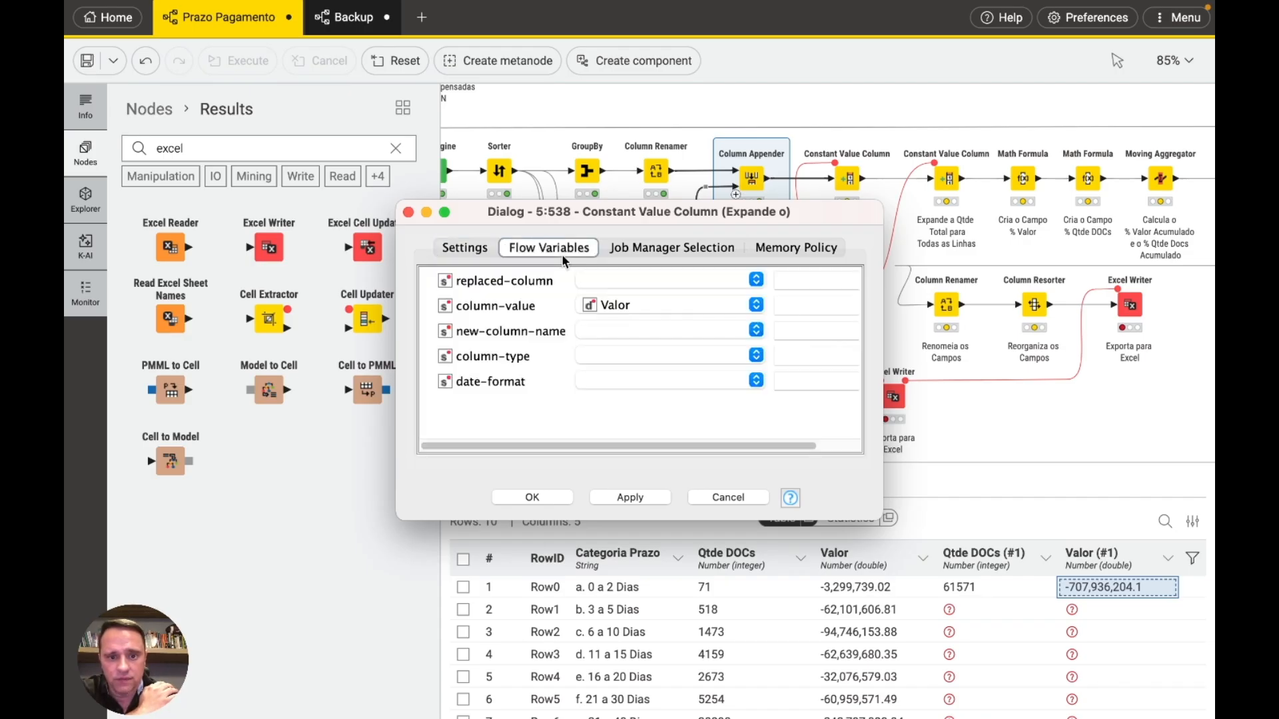
{"action": "left_click", "coordinate": [755, 305]}
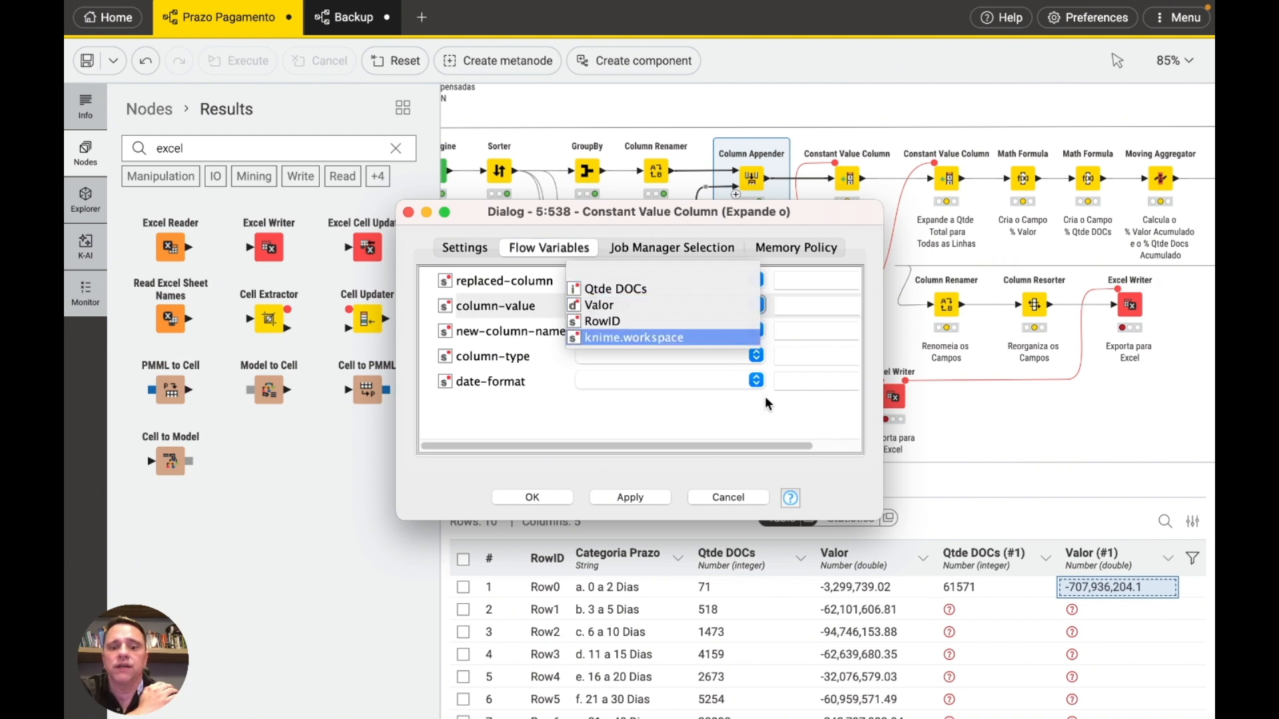
{"action": "left_click", "coordinate": [821, 464]}
{"action": "left_click", "coordinate": [730, 497]}
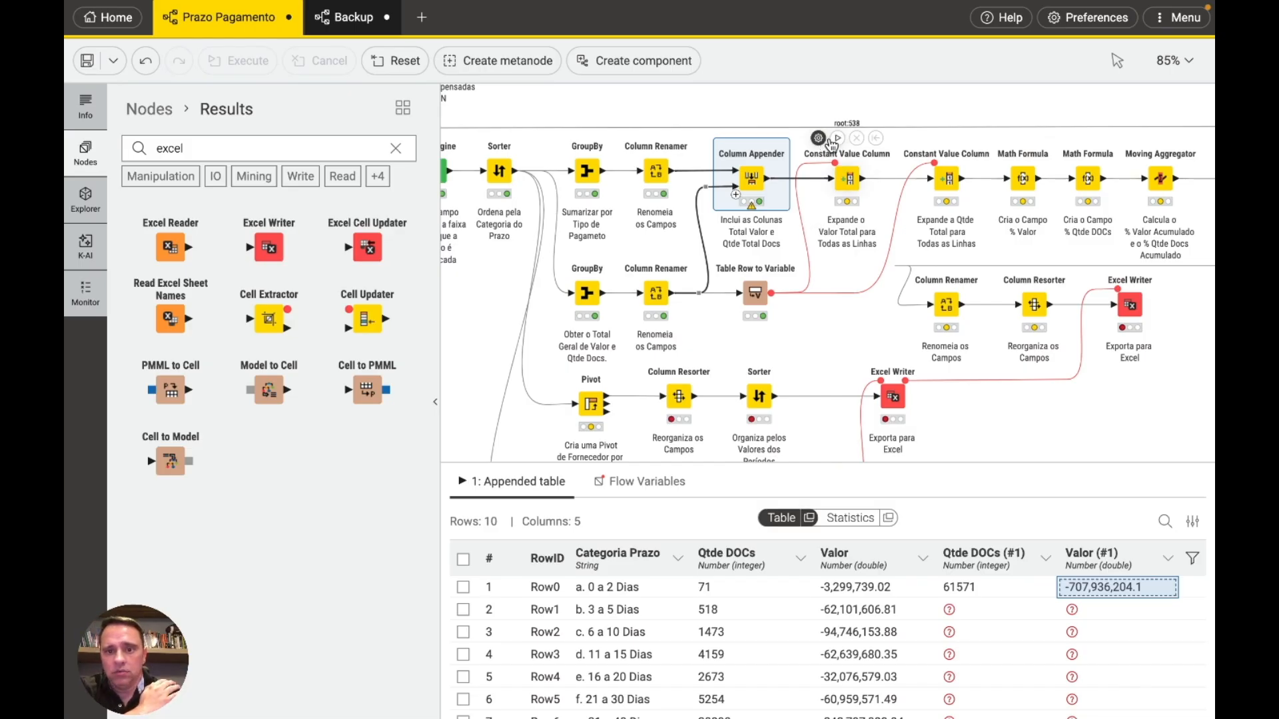
Step: Execute the Valor Total Constant Value Column node and display its output table in a taller preview
{"action": "left_click", "coordinate": [837, 138]}
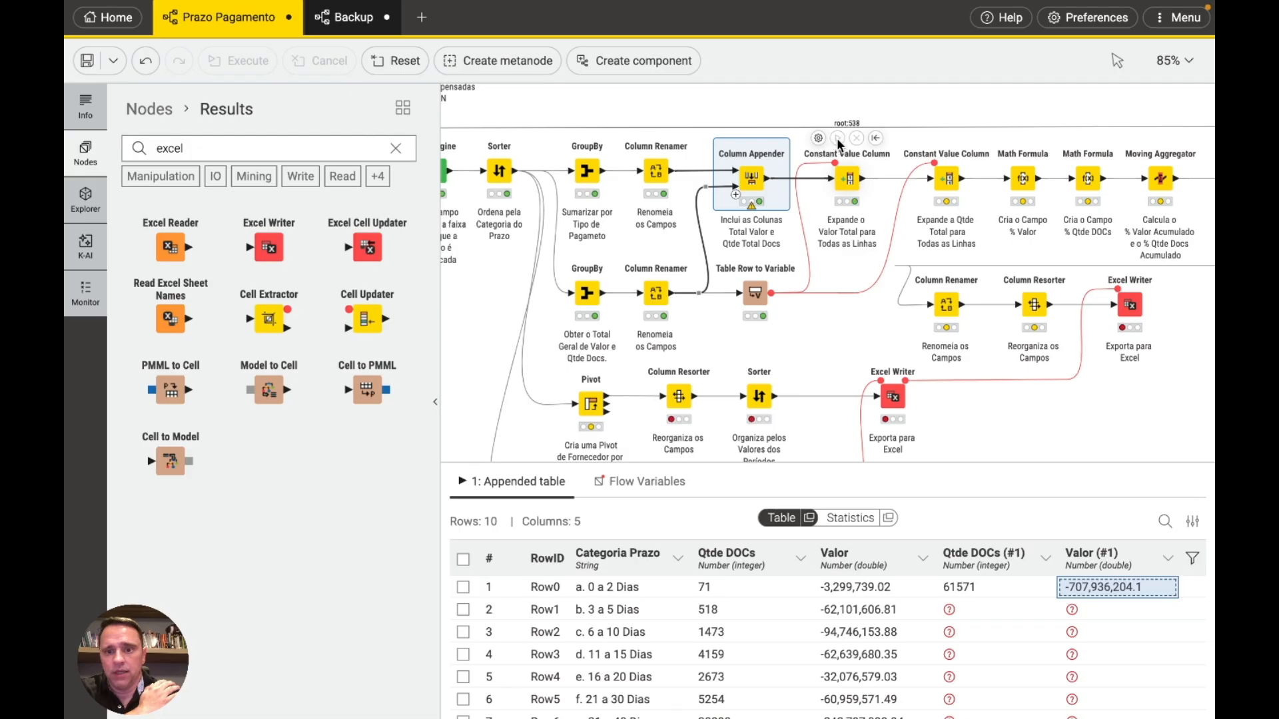
{"action": "left_click", "coordinate": [846, 176]}
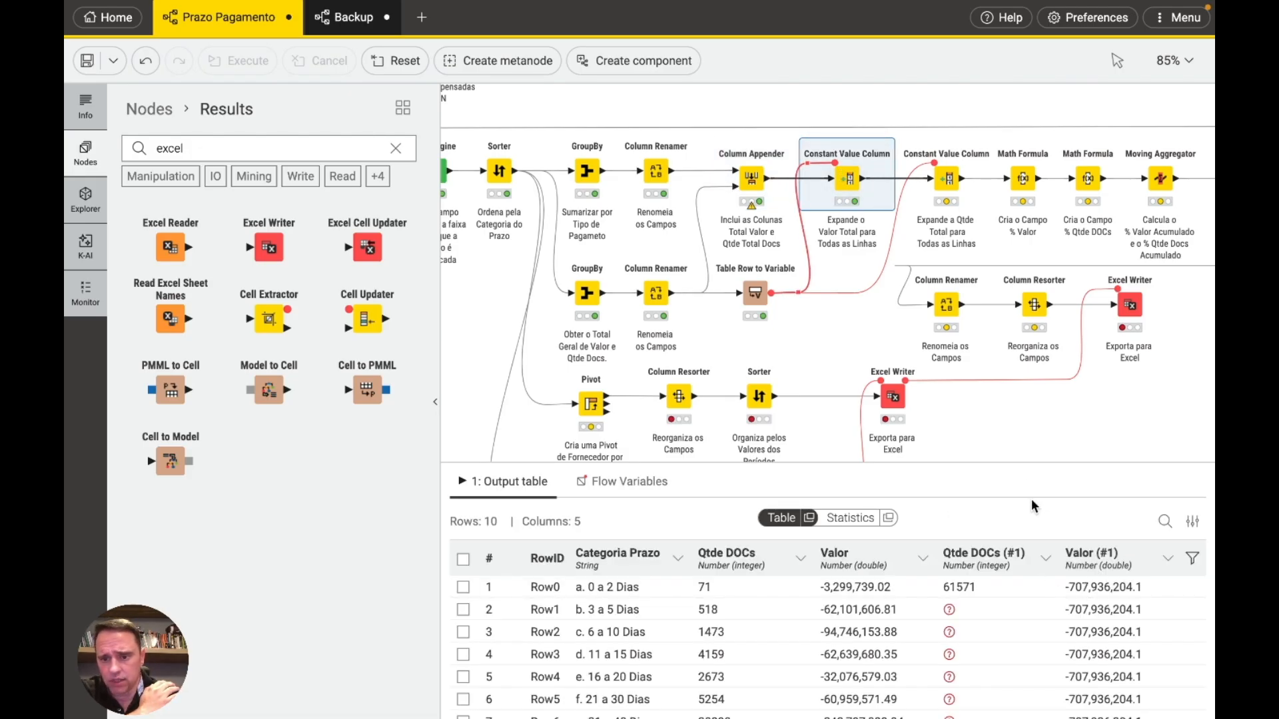
{"action": "left_click_drag", "start_coordinate": [1007, 463], "coordinate": [1004, 378]}
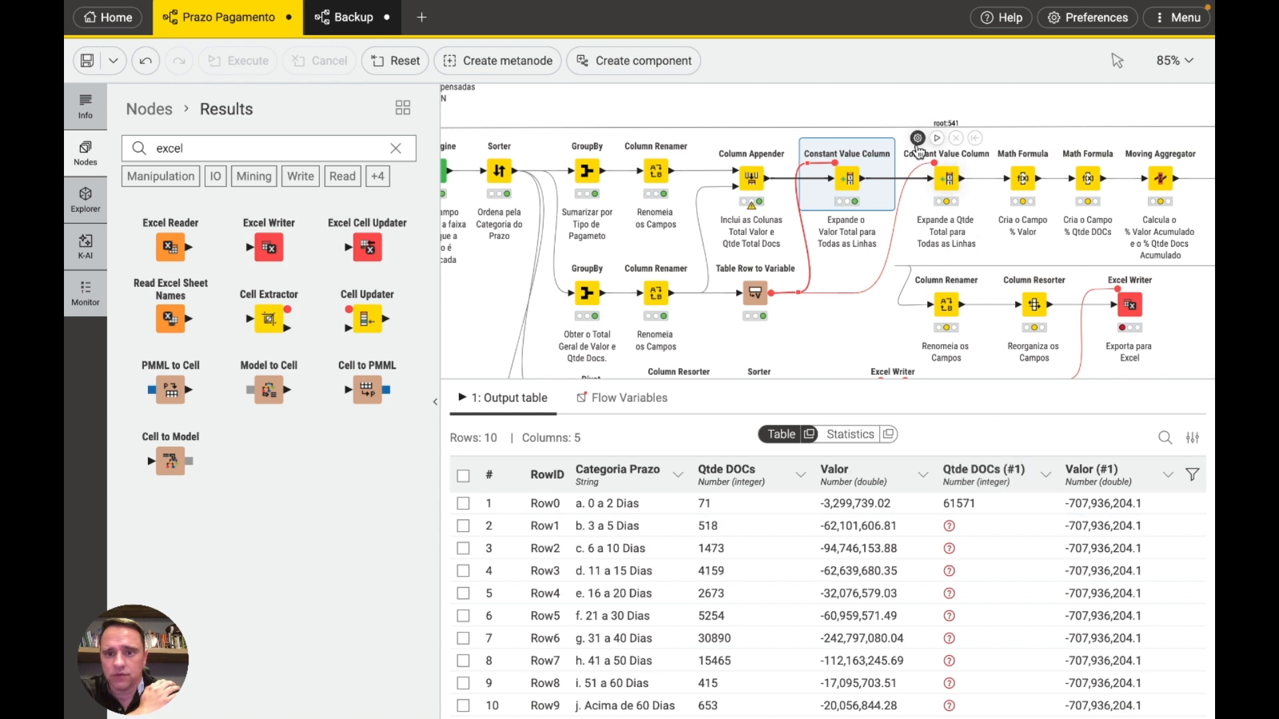
Step: Check the replaced column and column-value variable of the Qtde Total Constant Value Column node, and execute it
{"action": "double_click", "coordinate": [942, 177]}
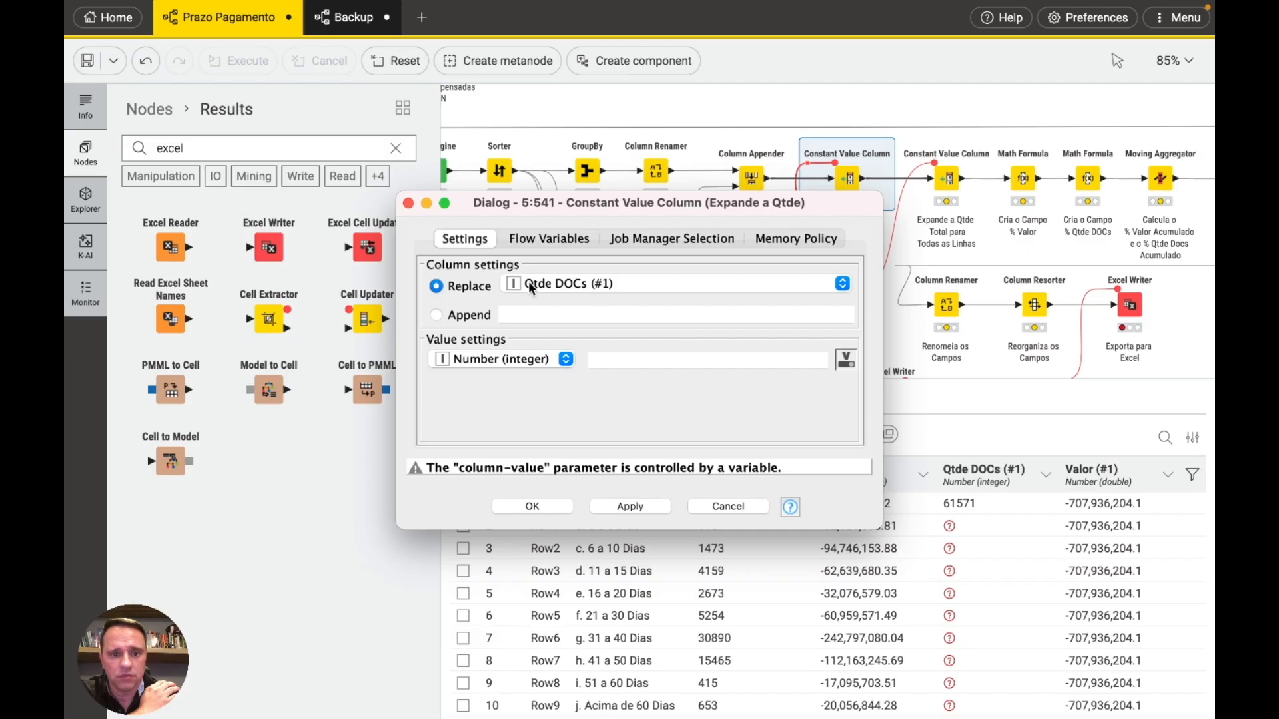
{"action": "left_click", "coordinate": [535, 239]}
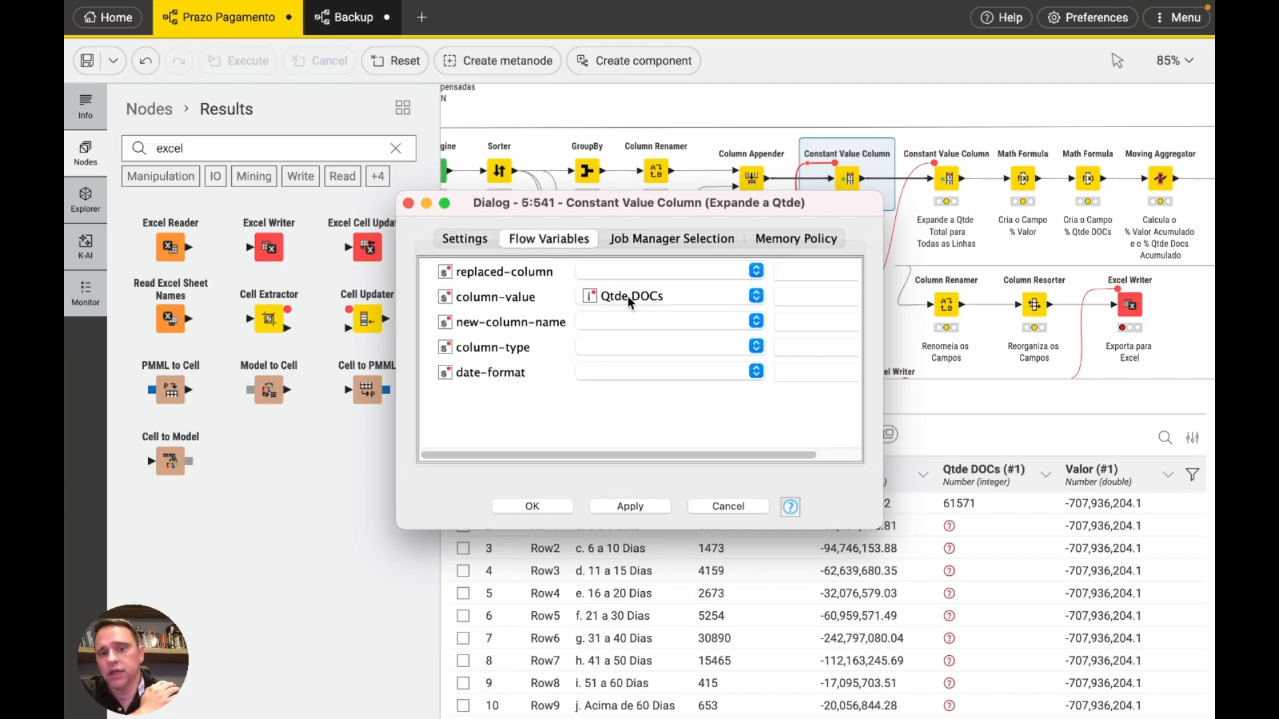
{"action": "left_click", "coordinate": [731, 506]}
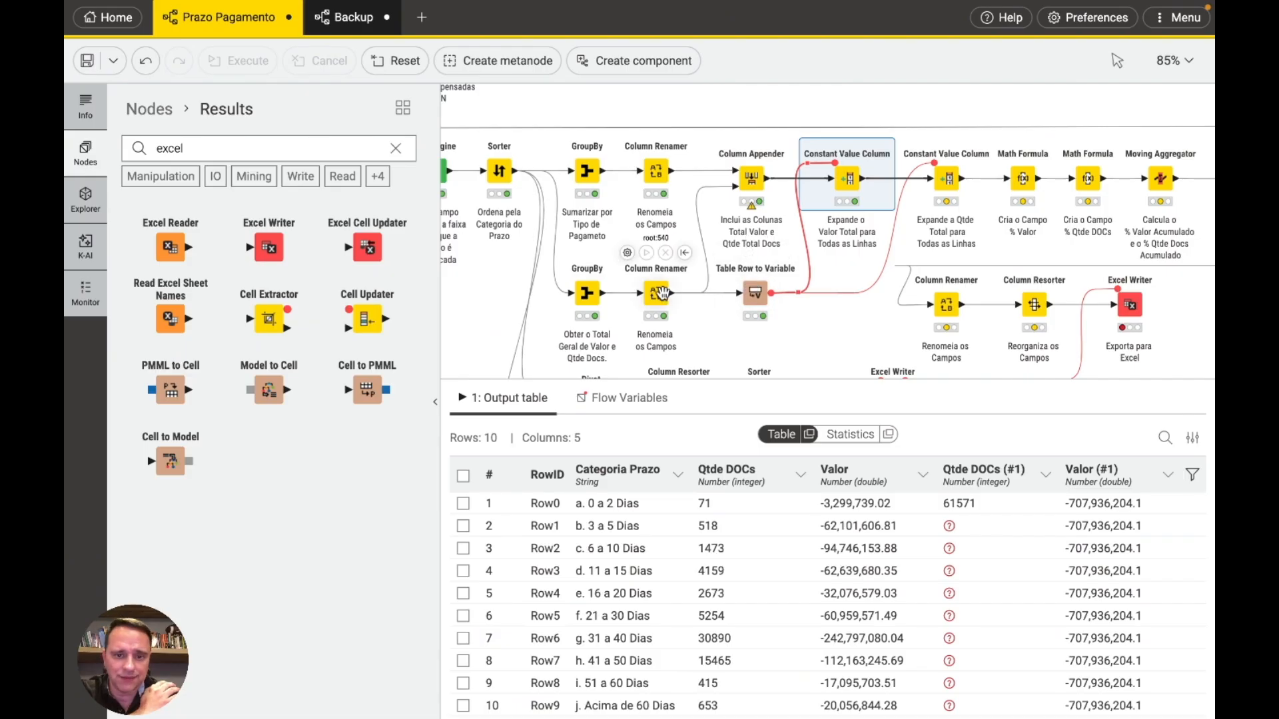
{"action": "mouse_move", "coordinate": [946, 176]}
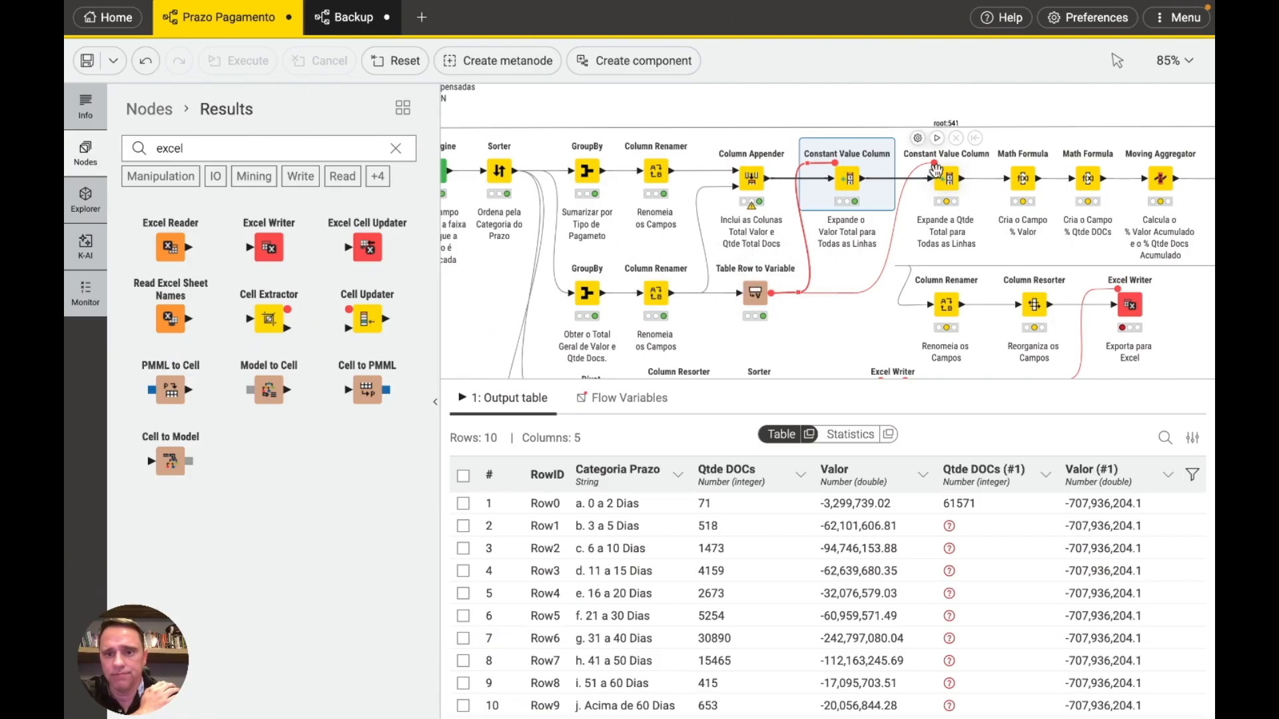
{"action": "left_click", "coordinate": [938, 140]}
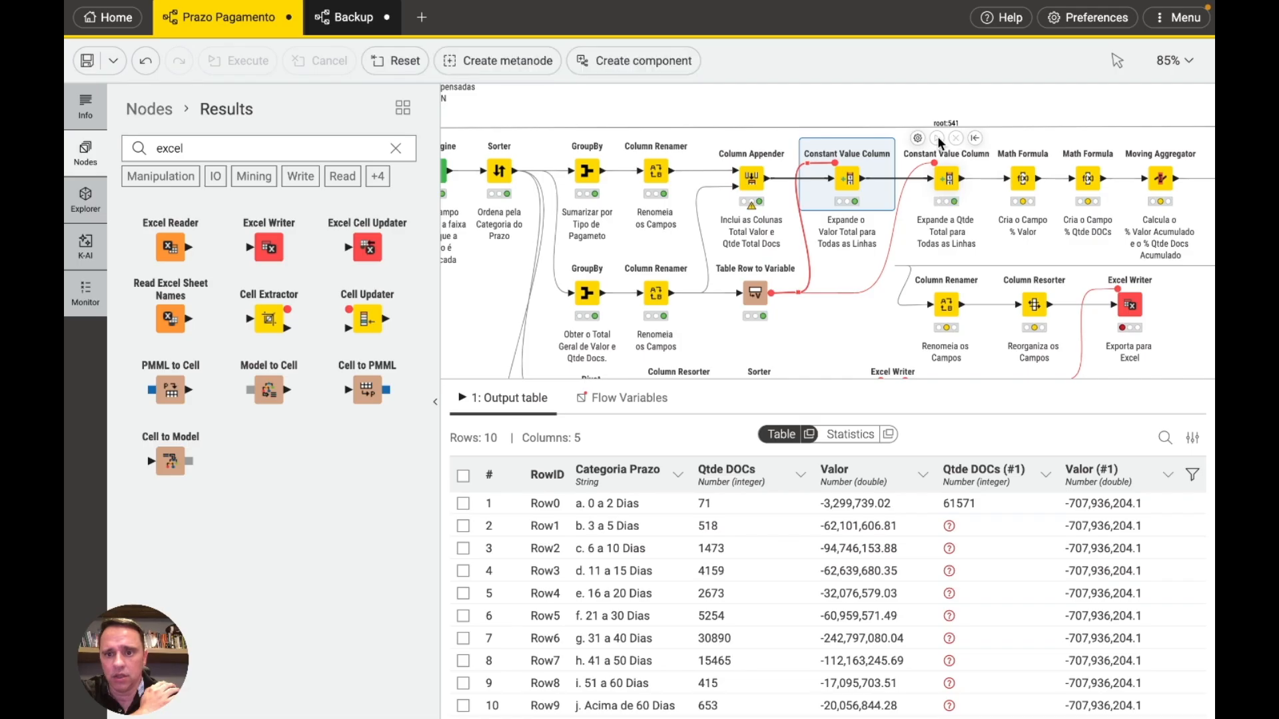
Step: Display the output table of the Constant Value Column node that expands the Qtde Total to all rows
{"action": "left_click", "coordinate": [947, 179]}
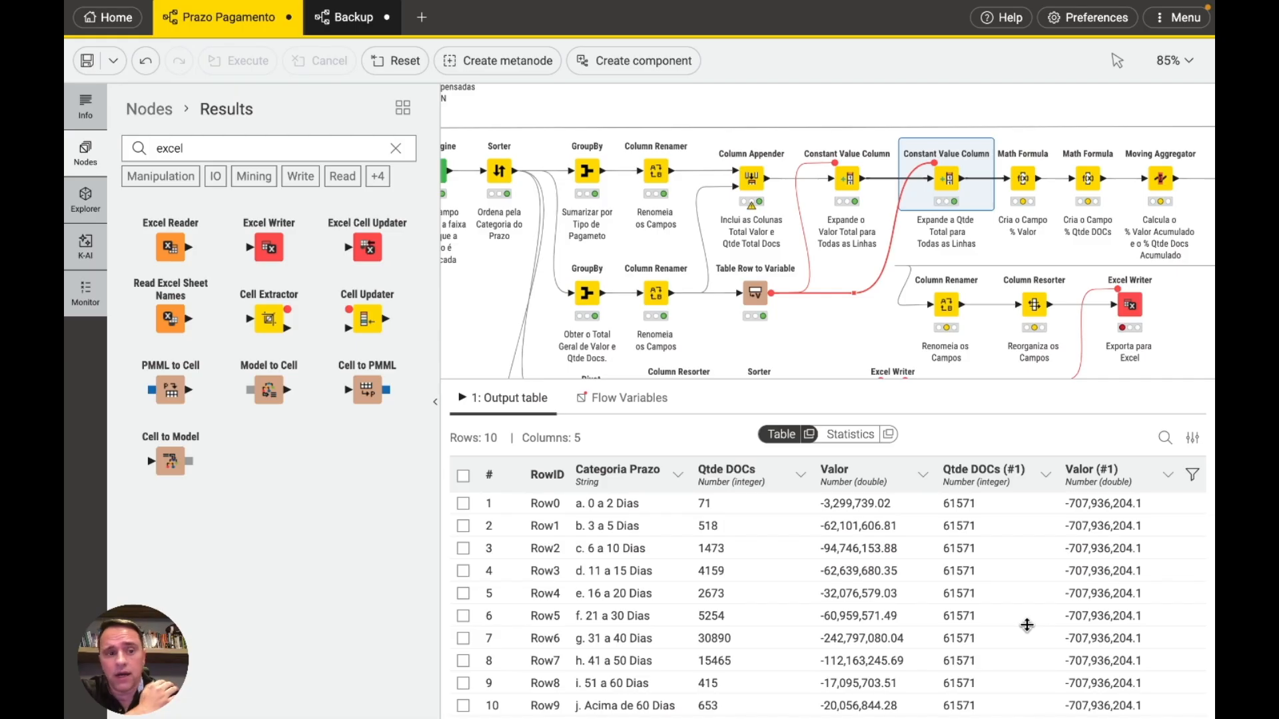
Step: Review the rounded percentage expression dividing Valor by Valor (#1) and the appended column name in the % Valor Math Formula node, accepting the settings
{"action": "mouse_move", "coordinate": [1022, 174]}
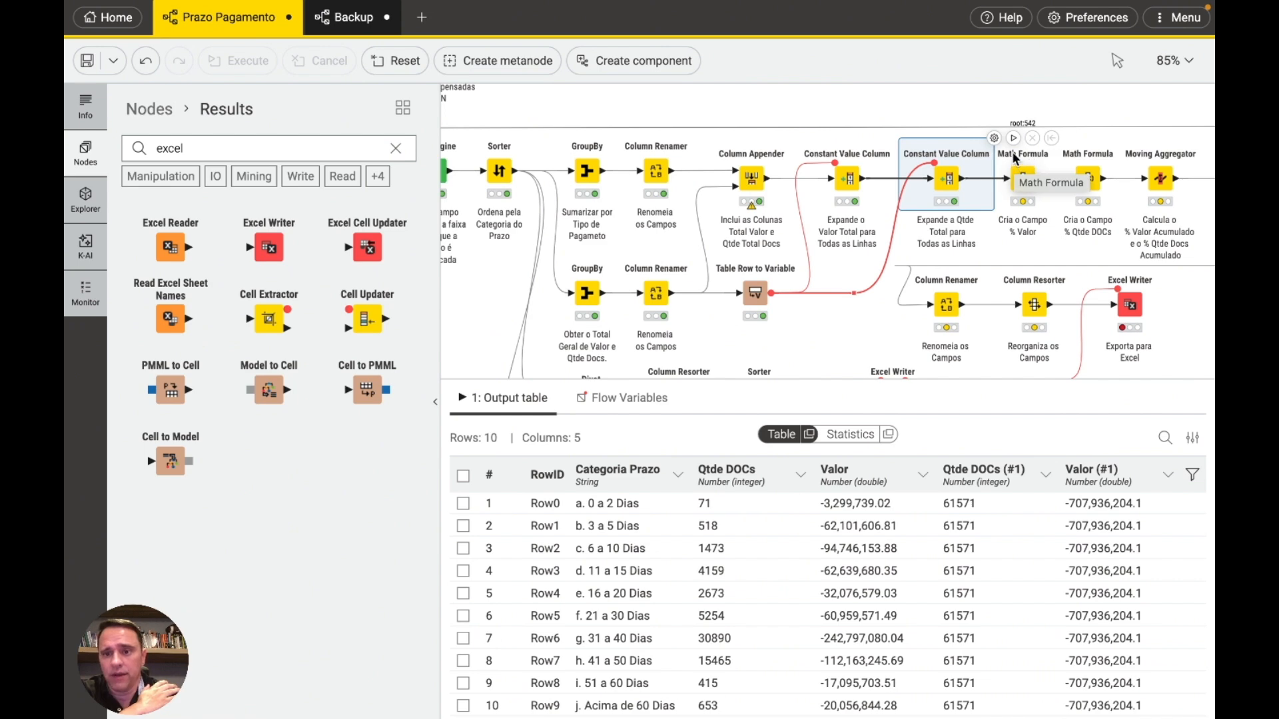
{"action": "left_click", "coordinate": [993, 138]}
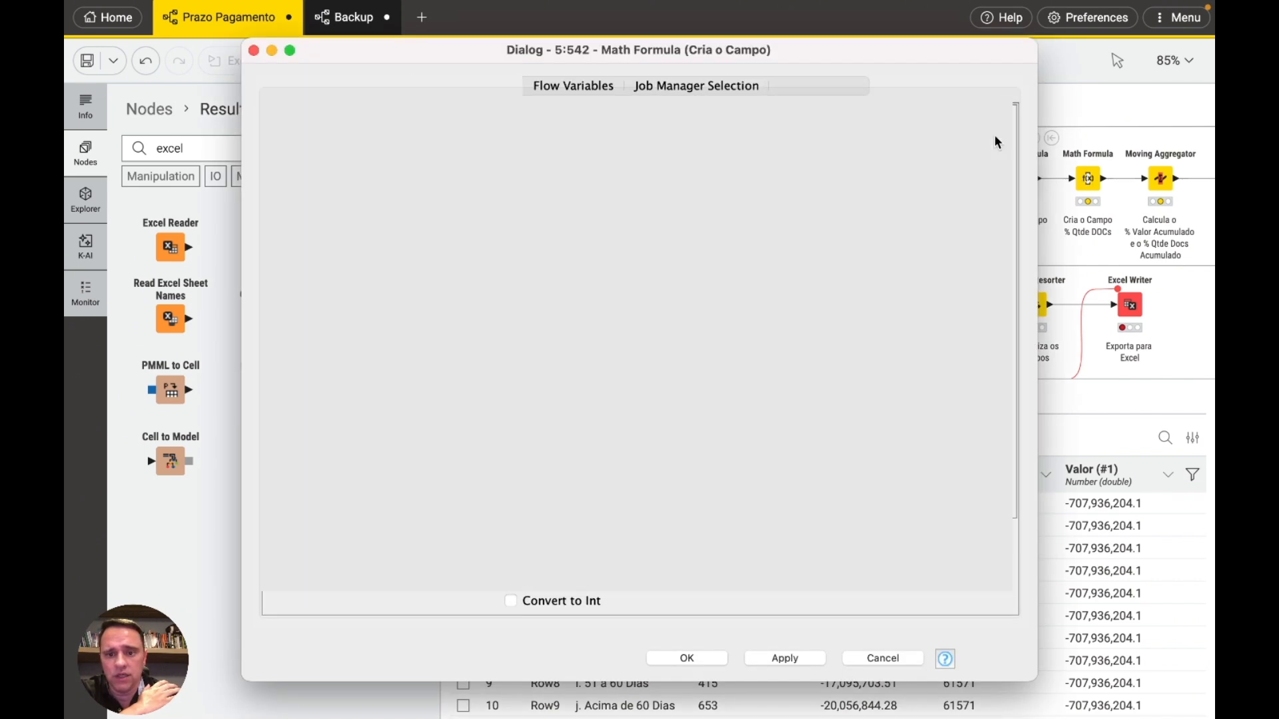
{"action": "left_click", "coordinate": [889, 659]}
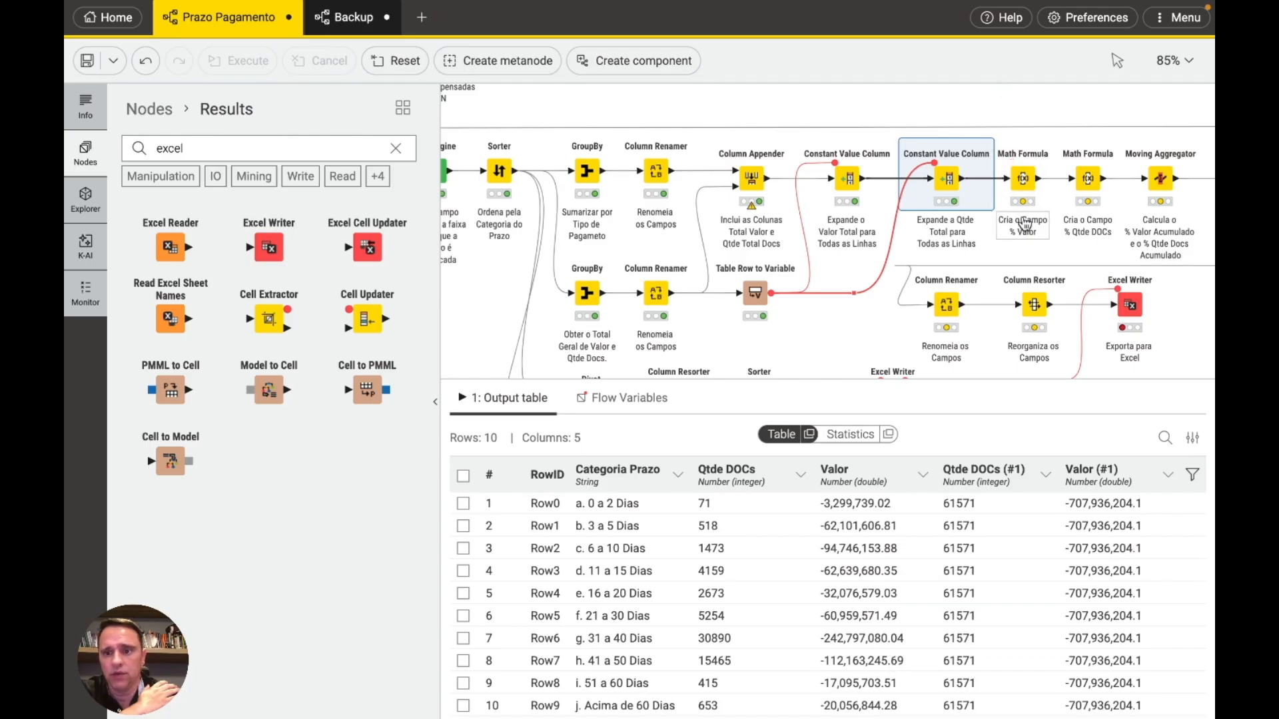
{"action": "left_click", "coordinate": [997, 139]}
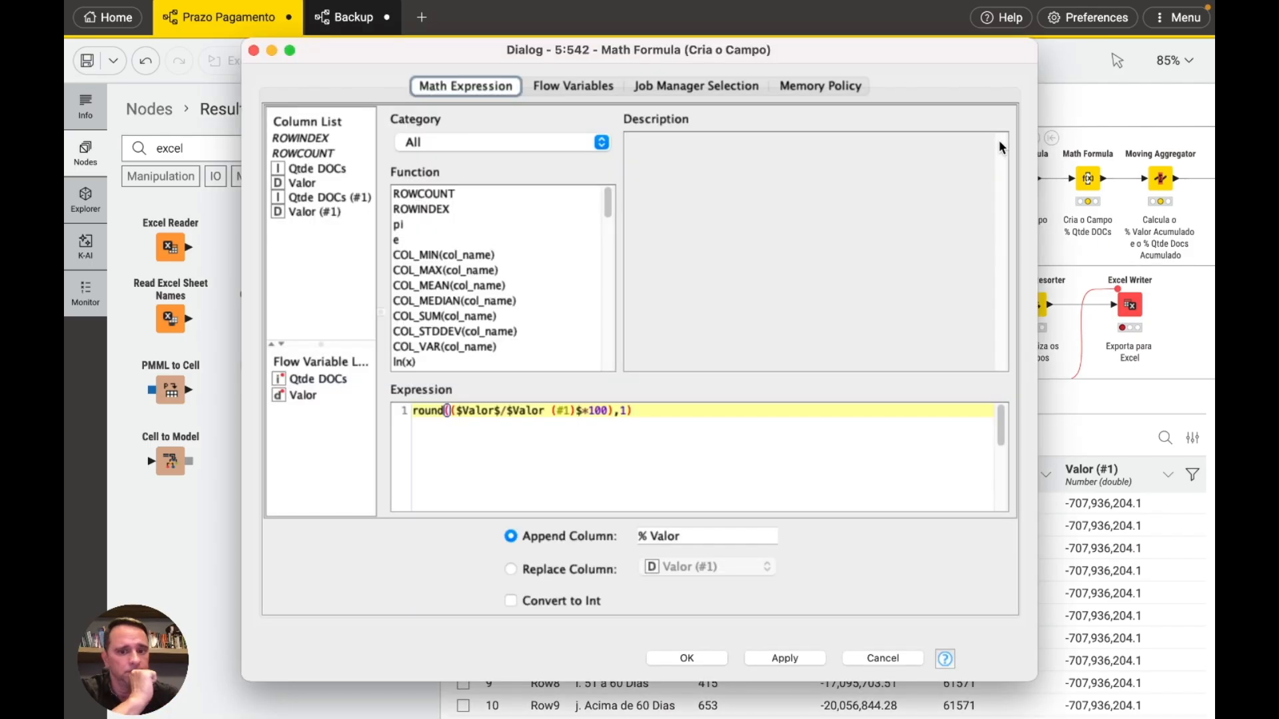
{"action": "left_click", "coordinate": [642, 423]}
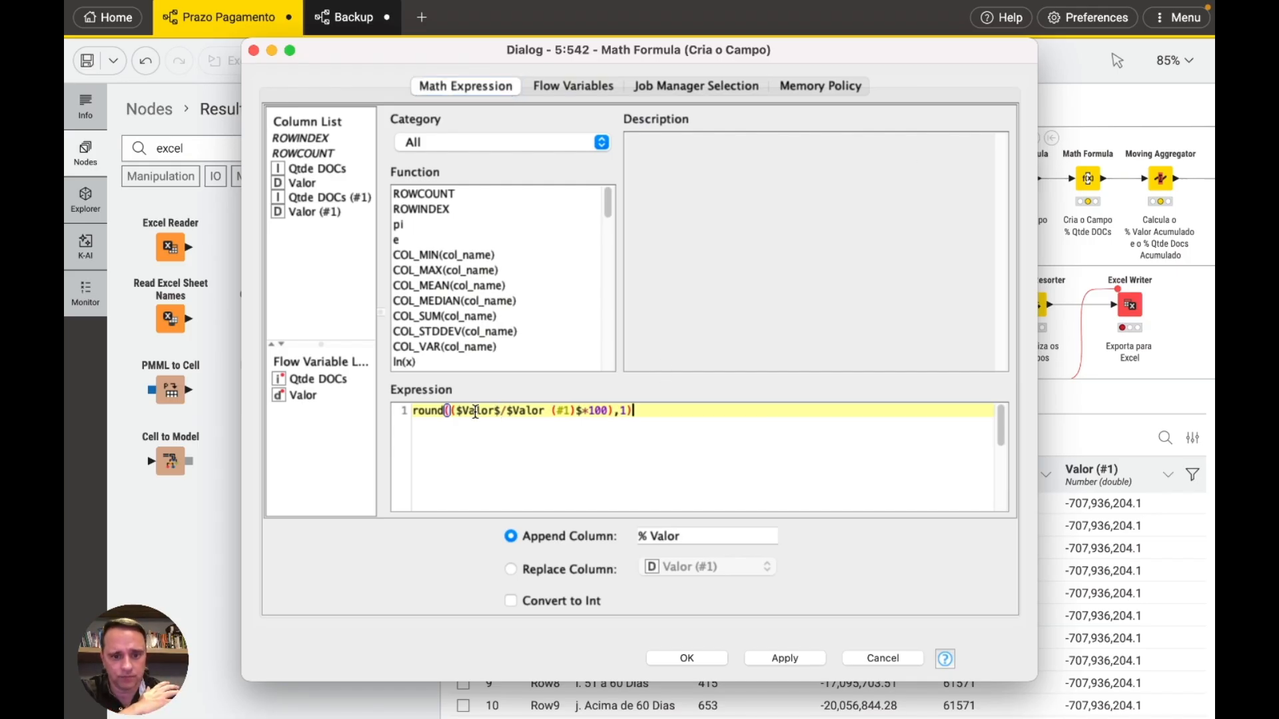
{"action": "left_click_drag", "start_coordinate": [507, 414], "coordinate": [577, 414]}
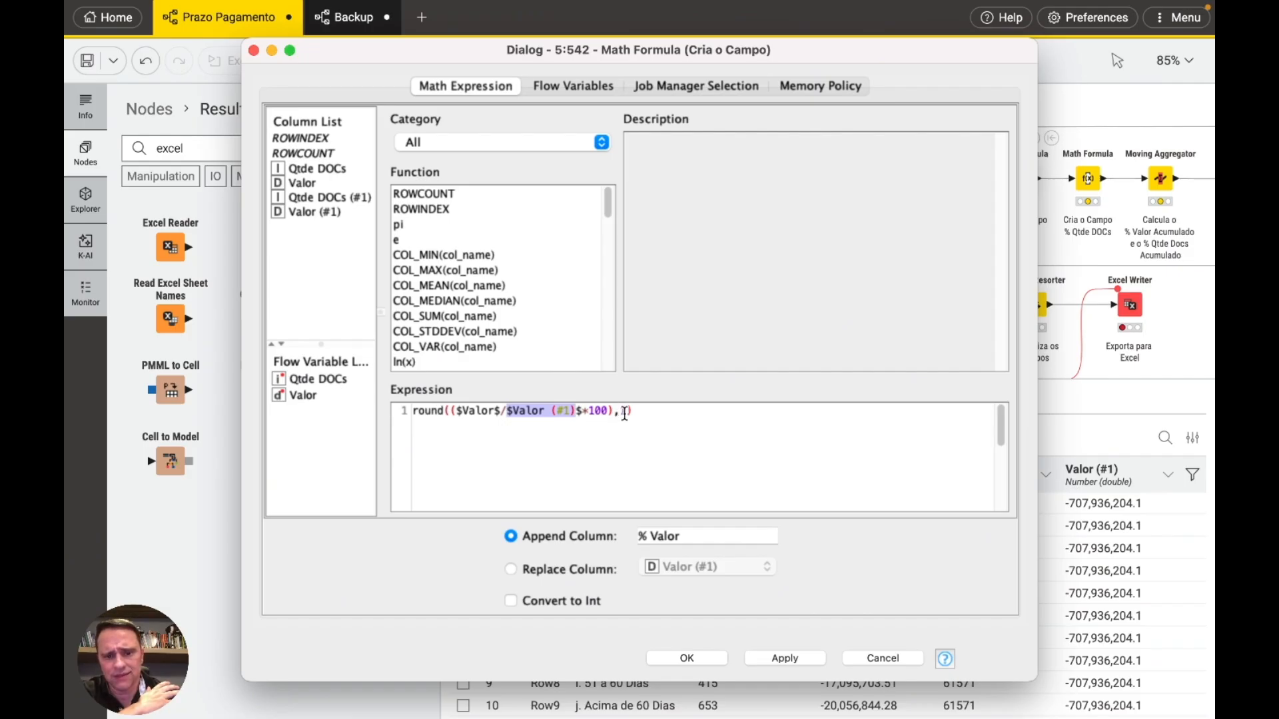
{"action": "double_click", "coordinate": [622, 412]}
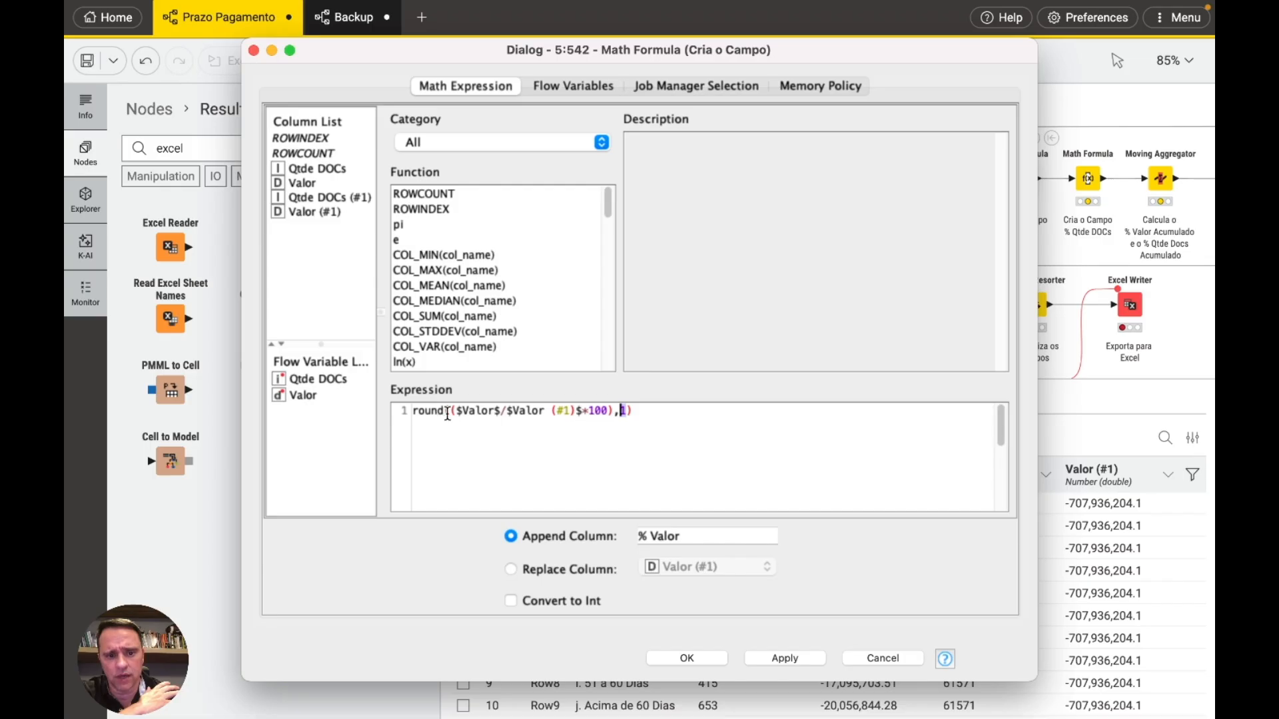
{"action": "left_click", "coordinate": [452, 411]}
{"action": "type", "text": "("}
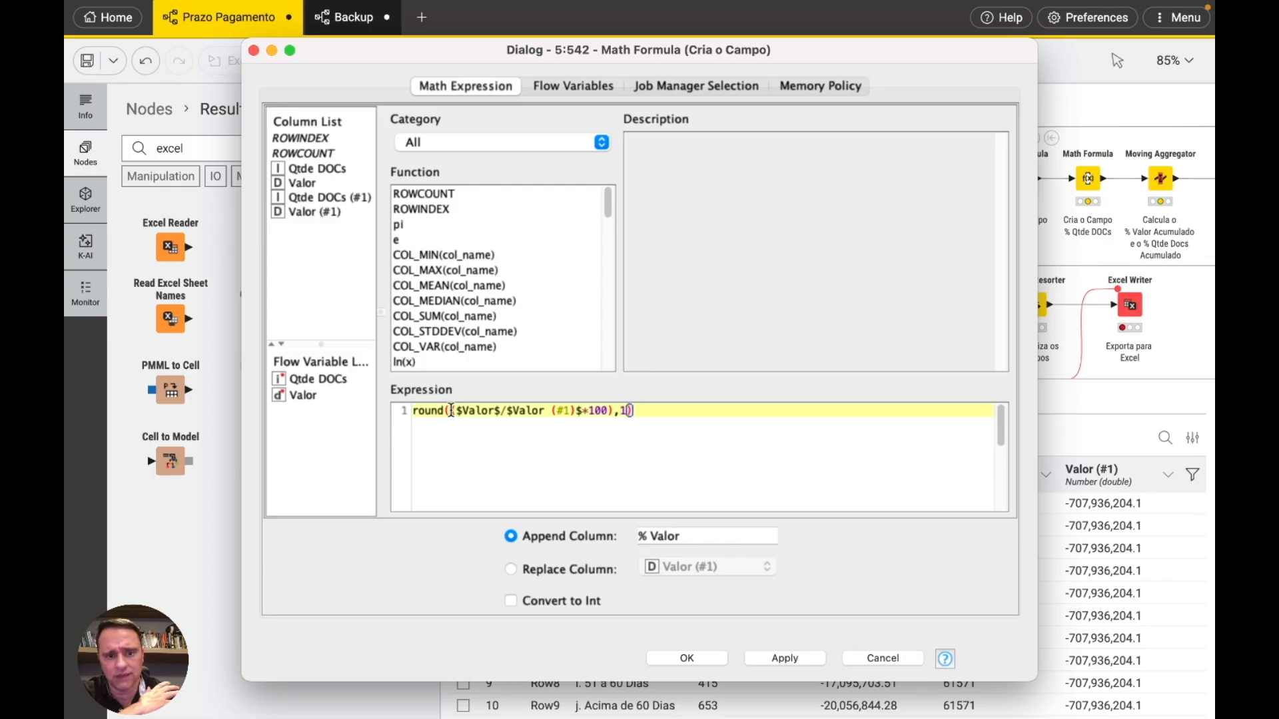
{"action": "left_click_drag", "start_coordinate": [445, 410], "coordinate": [634, 411]}
{"action": "left_click", "coordinate": [611, 411]}
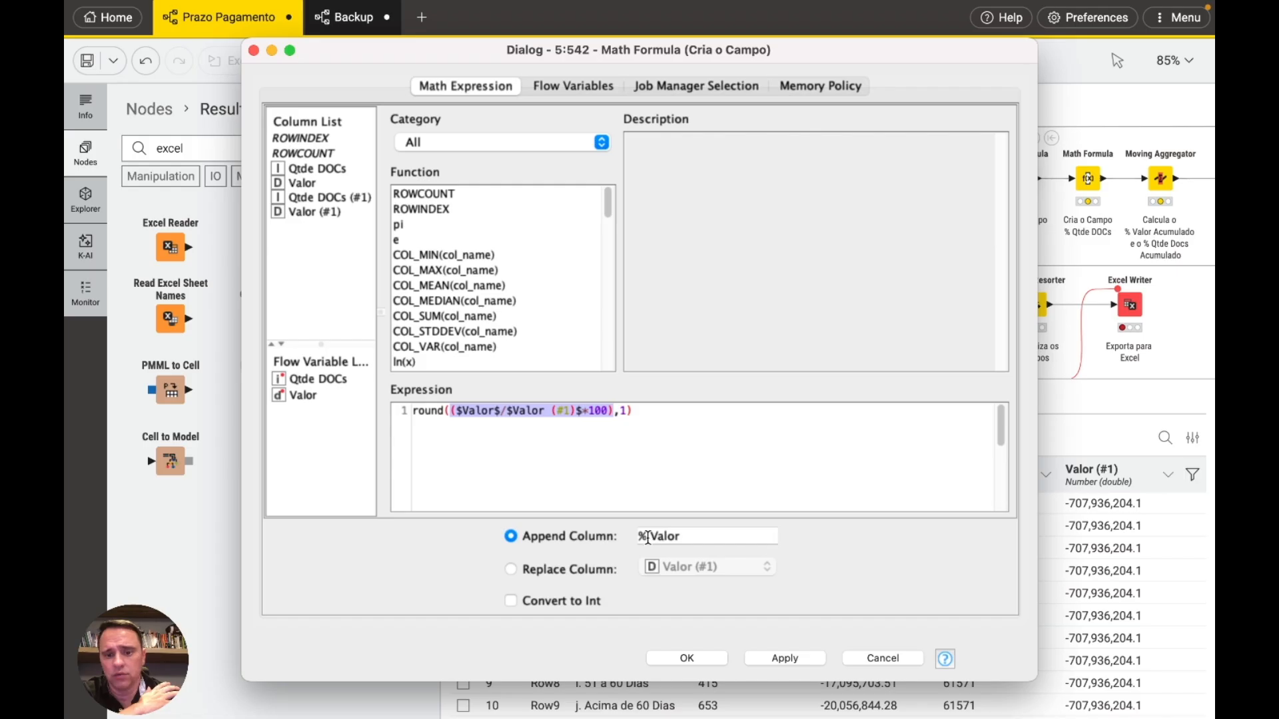
{"action": "left_click", "coordinate": [686, 657]}
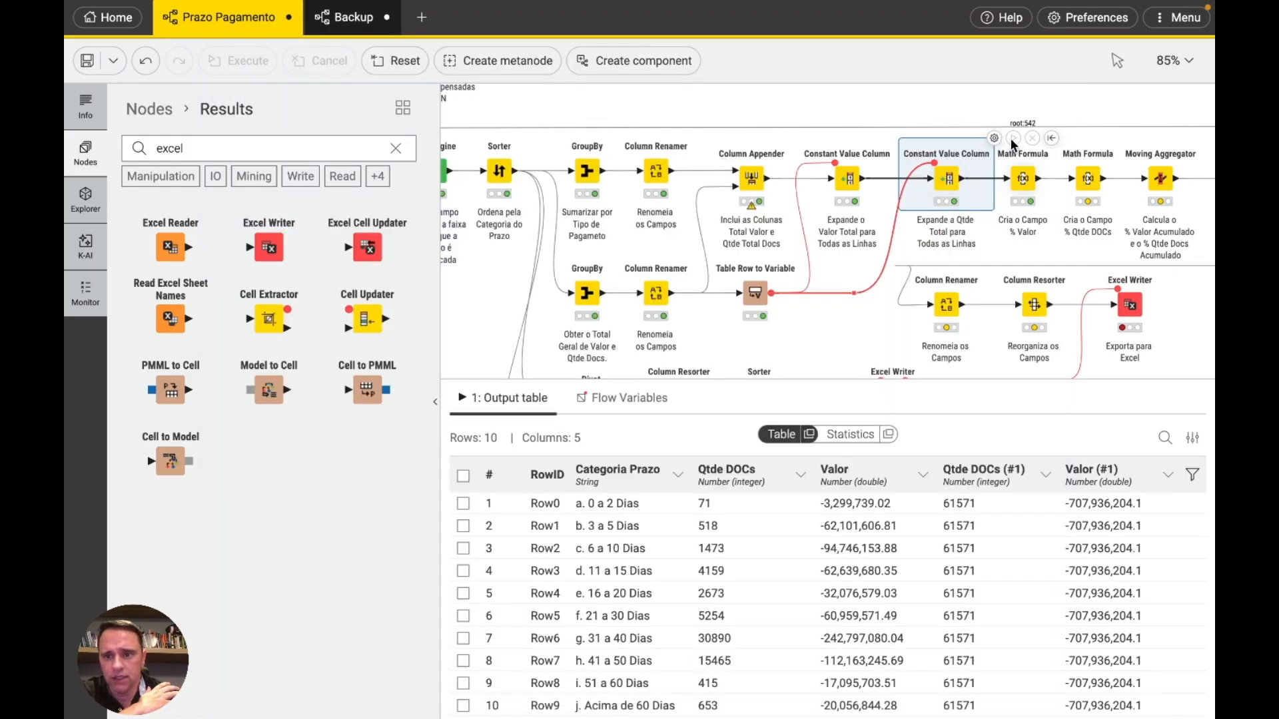
Step: Execute the % Valor Math Formula node and compare category values against the Valor (#1) total in its output table
{"action": "left_click", "coordinate": [1022, 178]}
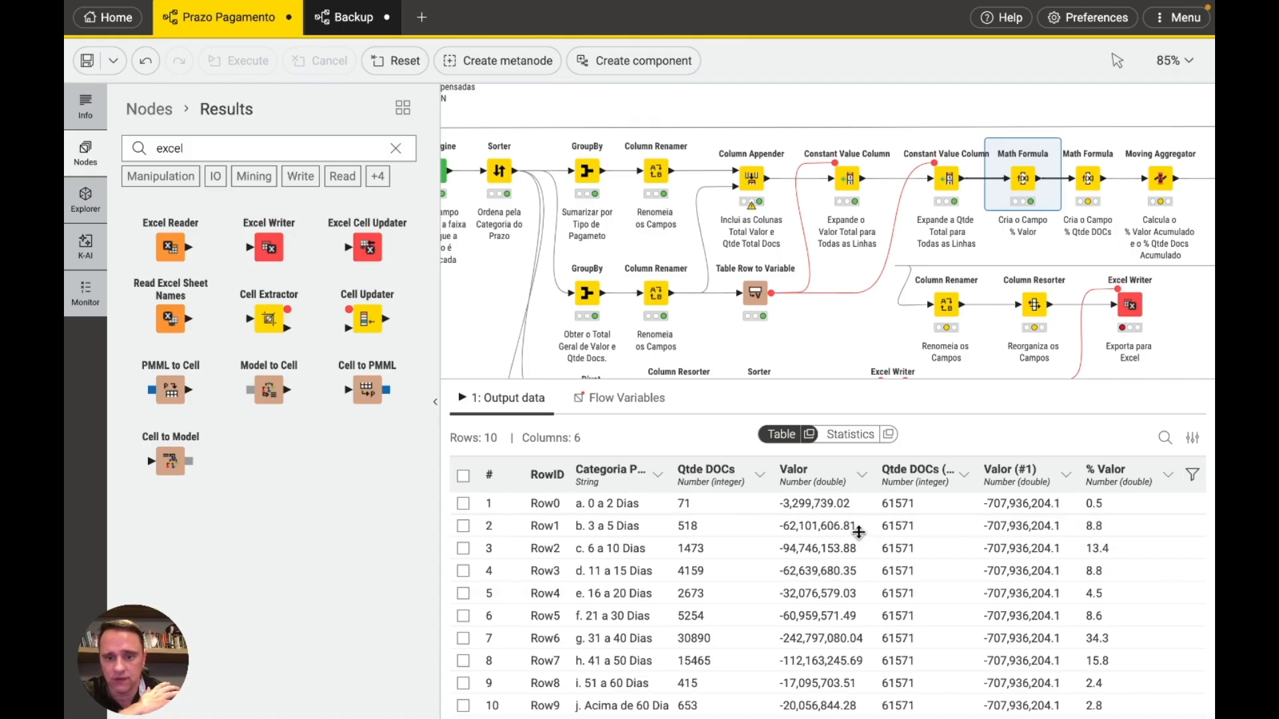
{"action": "left_click", "coordinate": [1009, 526]}
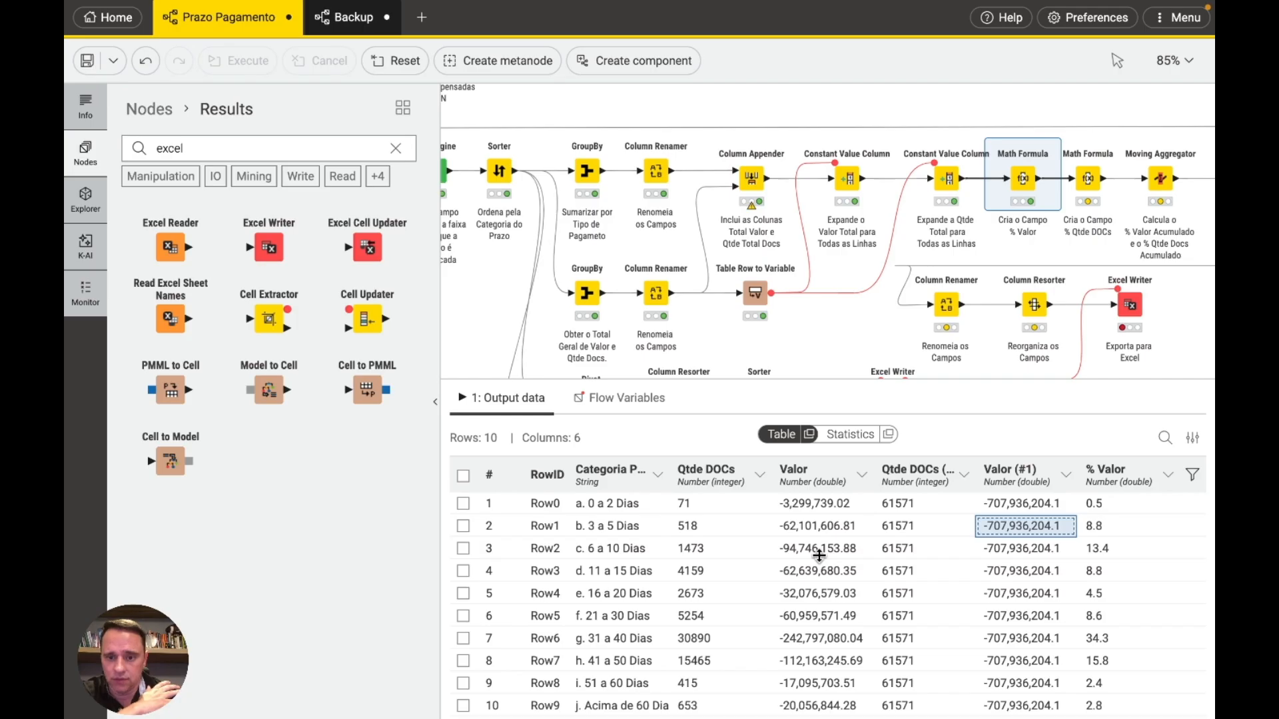
{"action": "left_click", "coordinate": [1105, 551]}
{"action": "left_click", "coordinate": [1008, 547]}
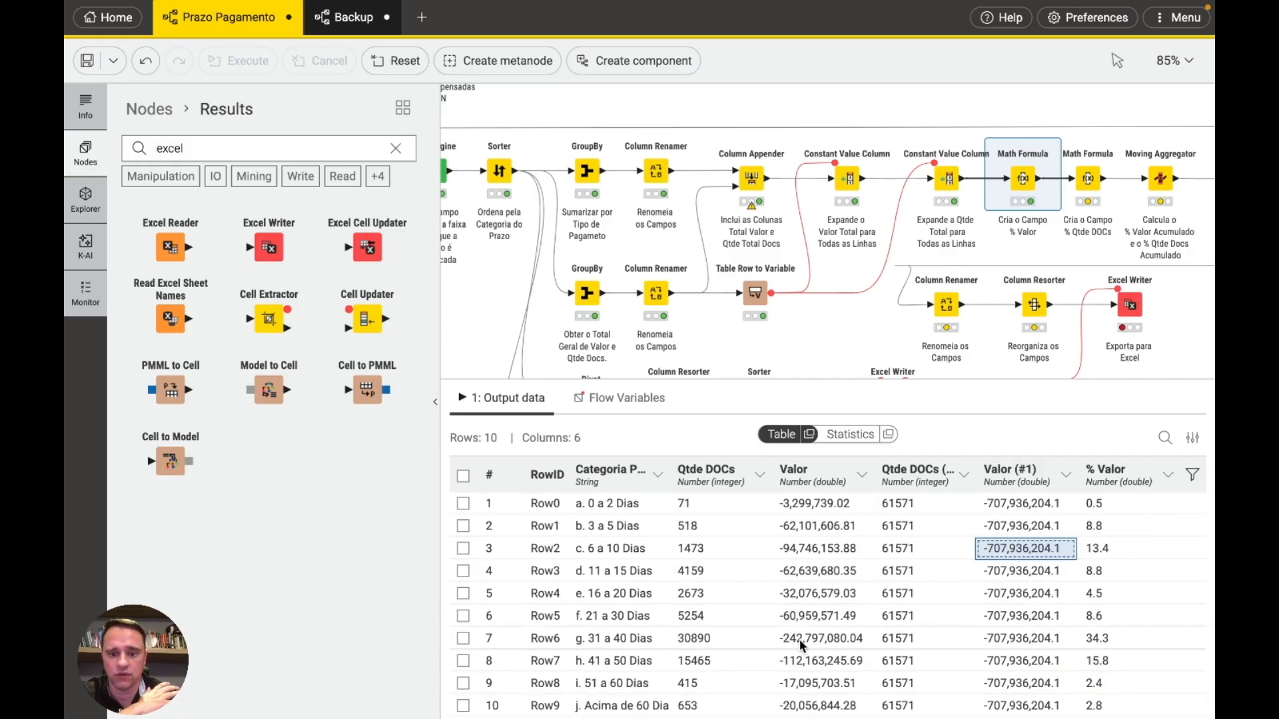
{"action": "left_click", "coordinate": [1006, 641]}
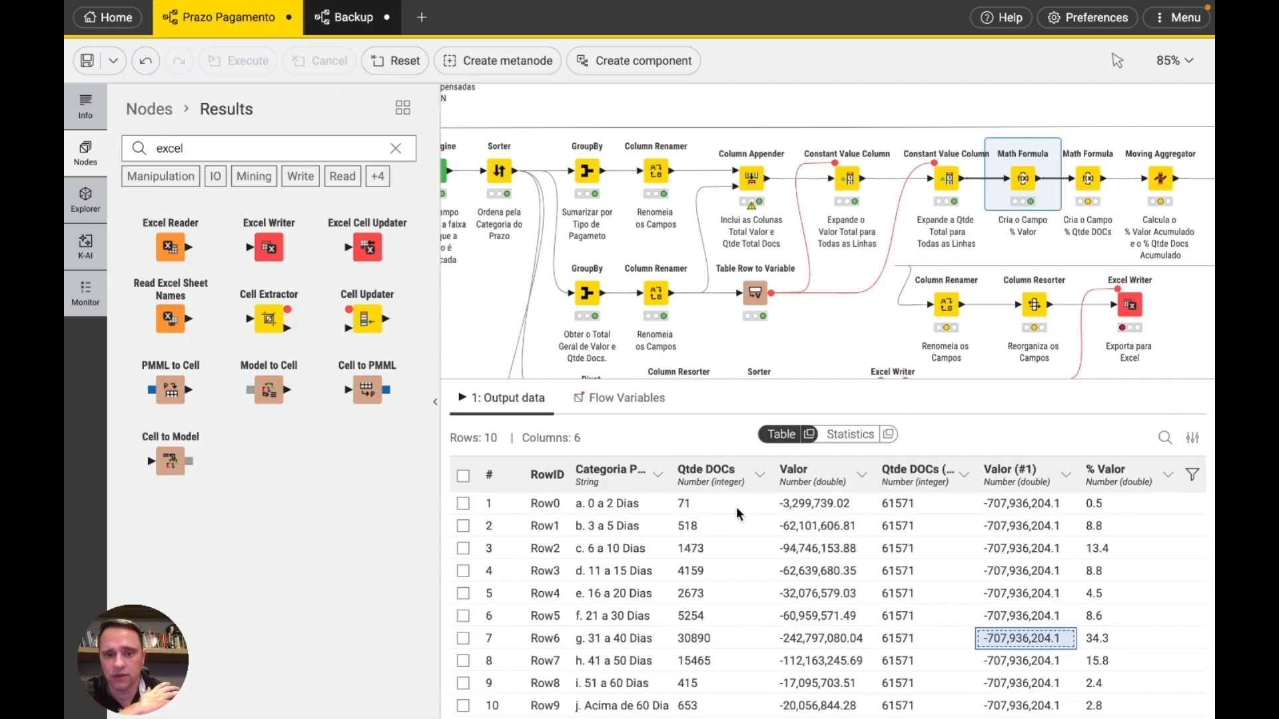
Step: Compare the Qtde DOCs of the 0 a 2 Dias and 6 a 10 Dias categories with the total document count
{"action": "left_click", "coordinate": [689, 505]}
{"action": "left_click", "coordinate": [896, 503]}
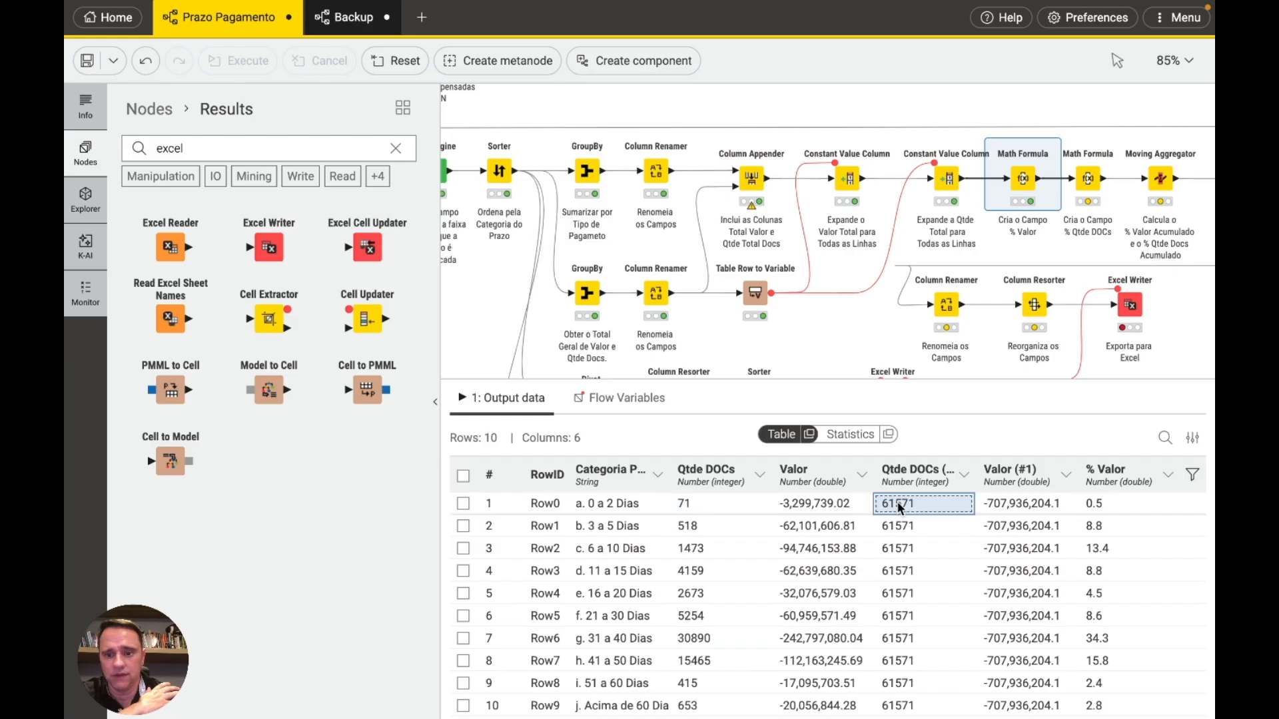
{"action": "left_click", "coordinate": [699, 549]}
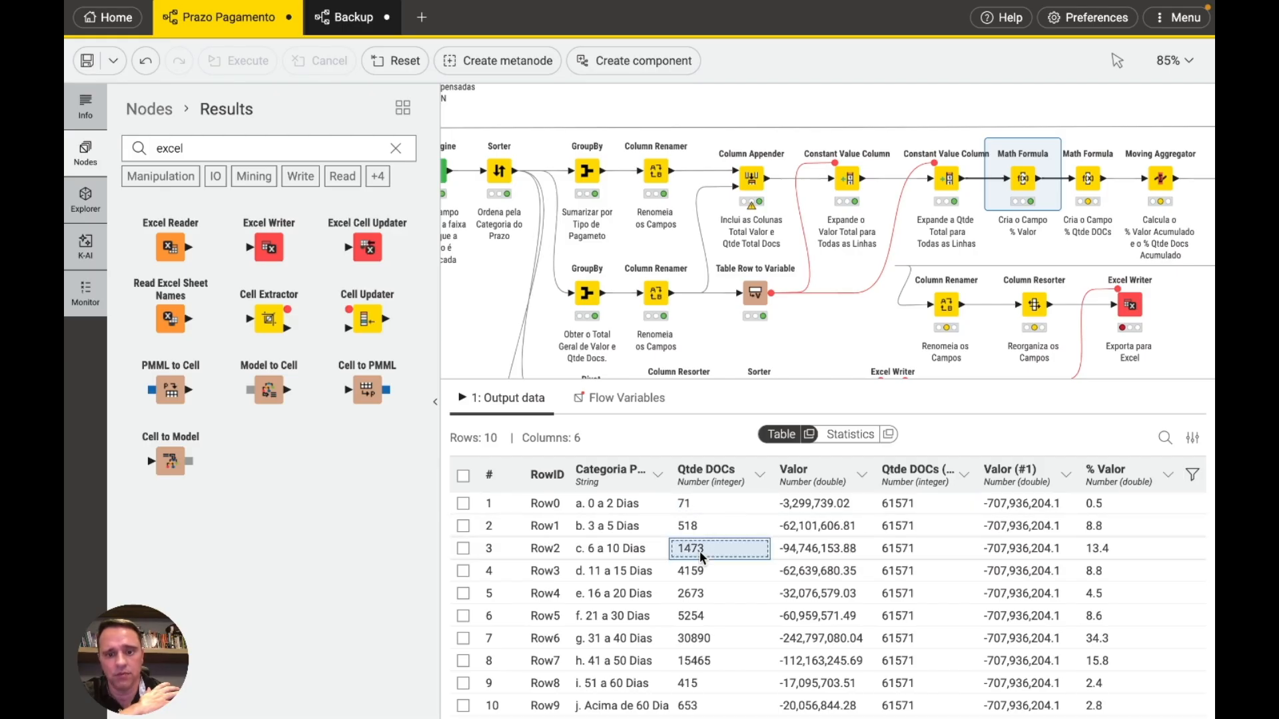
{"action": "left_click", "coordinate": [886, 549]}
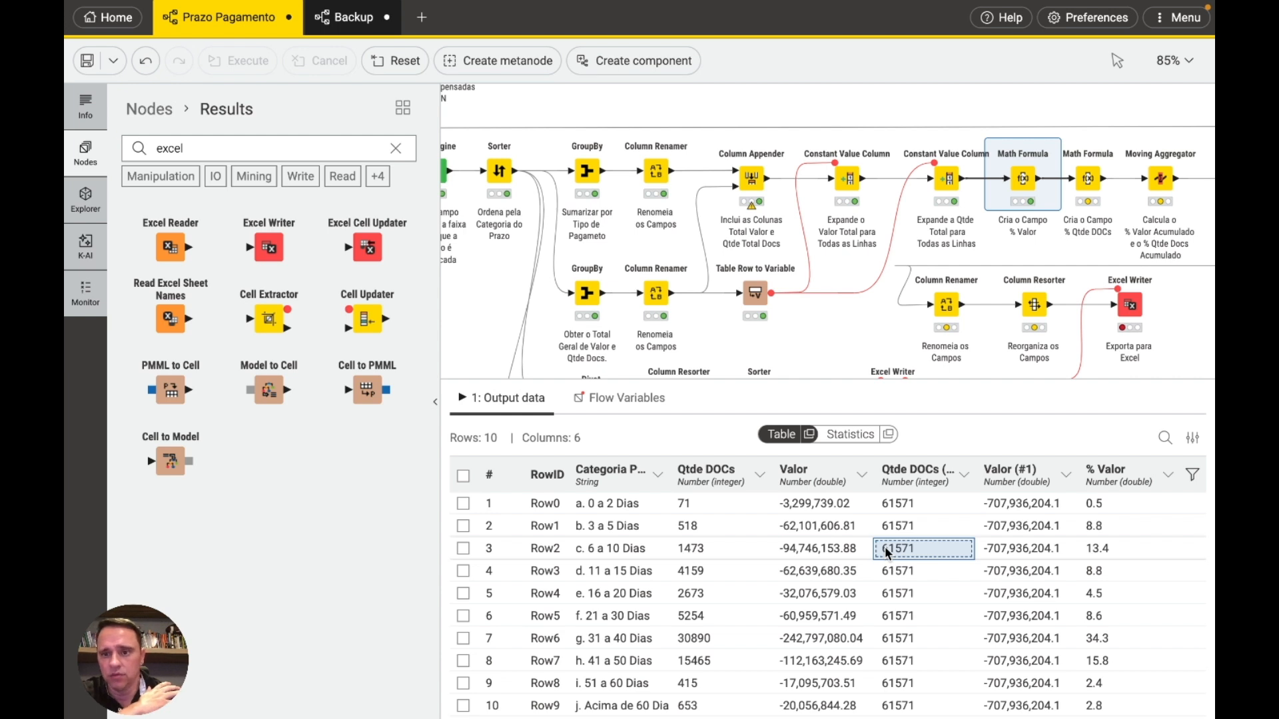
Step: Check the expression and appended column of the % Qtde DOCs Math Formula node without changes, and execute the node
{"action": "left_click", "coordinate": [1085, 180]}
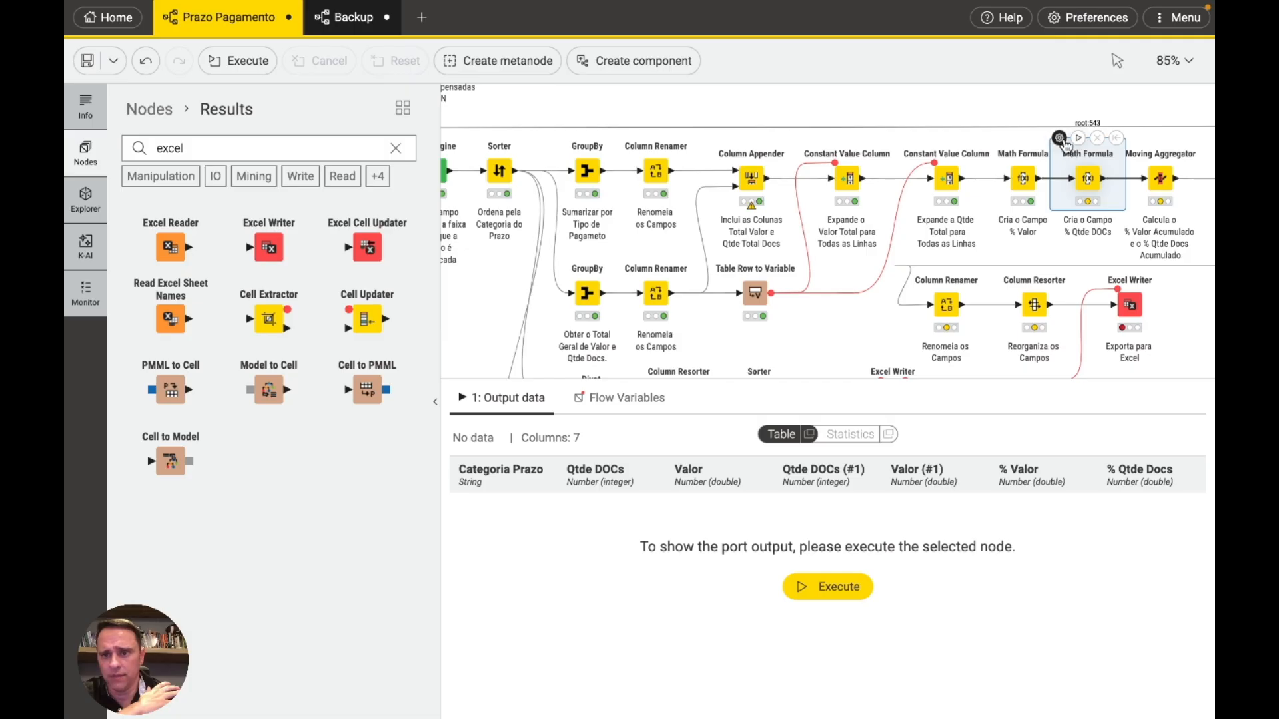
{"action": "left_click", "coordinate": [1059, 138]}
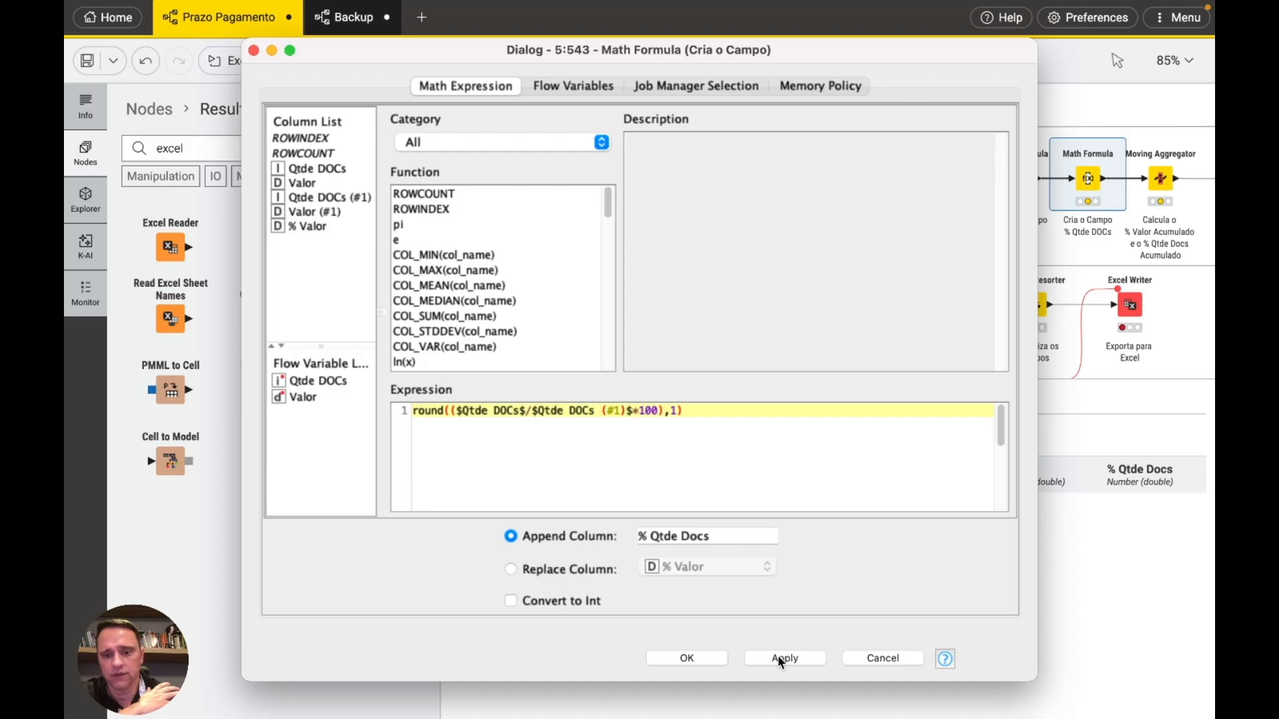
{"action": "left_click", "coordinate": [875, 656]}
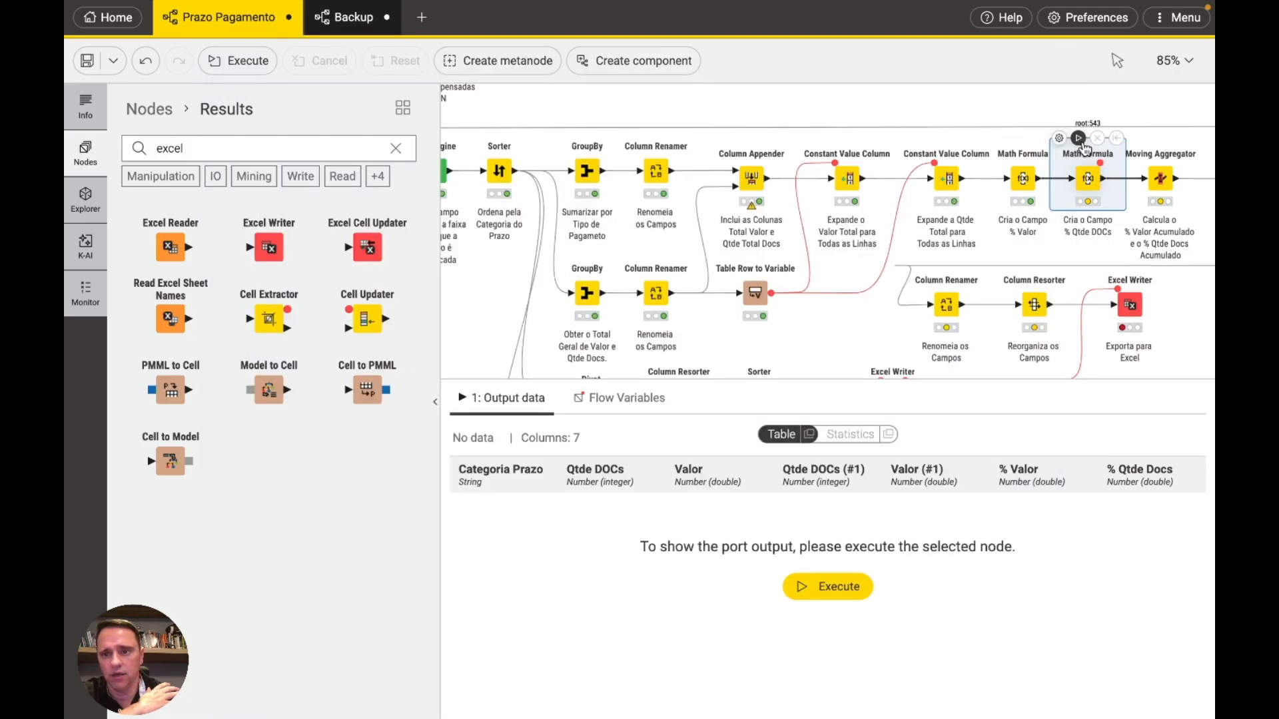
{"action": "left_click", "coordinate": [1079, 138]}
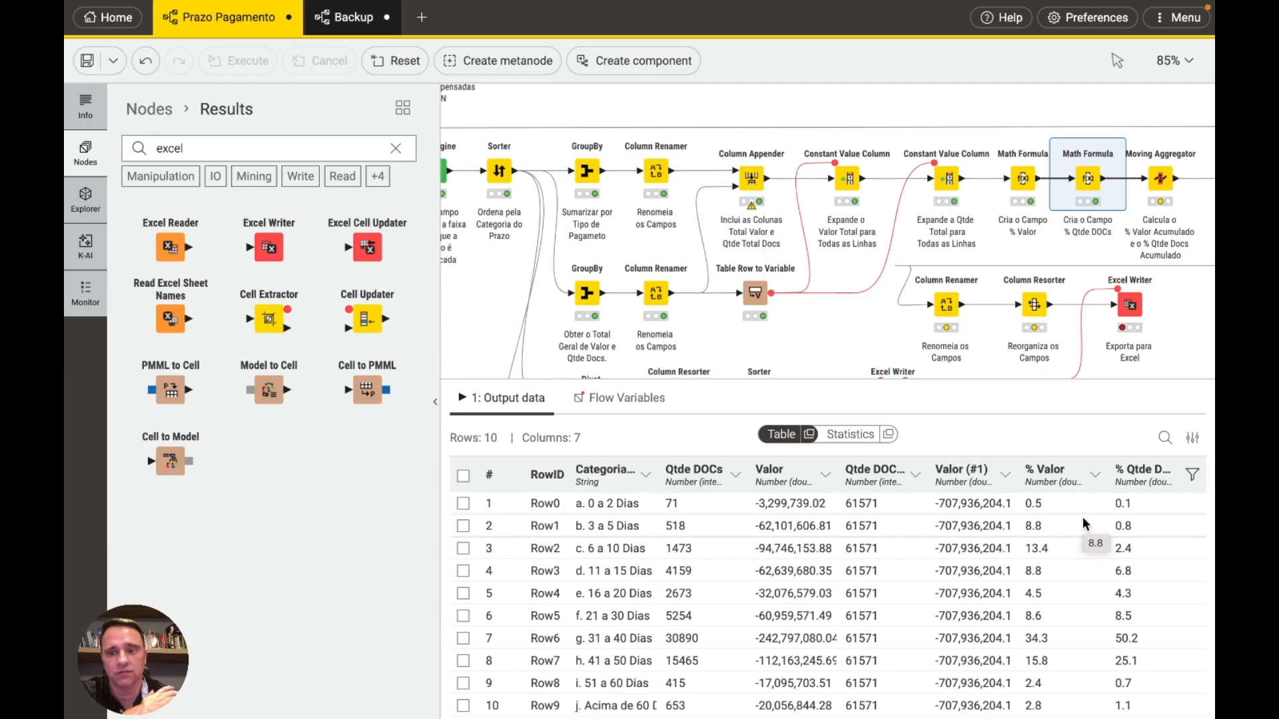
Step: Dismiss the Moving Aggregator settings unchanged and sort the % Qtde Docs output preview by Valor, finishing with Categoria Prazo ascending
{"action": "scroll", "coordinate": [1023, 493], "scroll_direction": "right", "scroll_amount": 1}
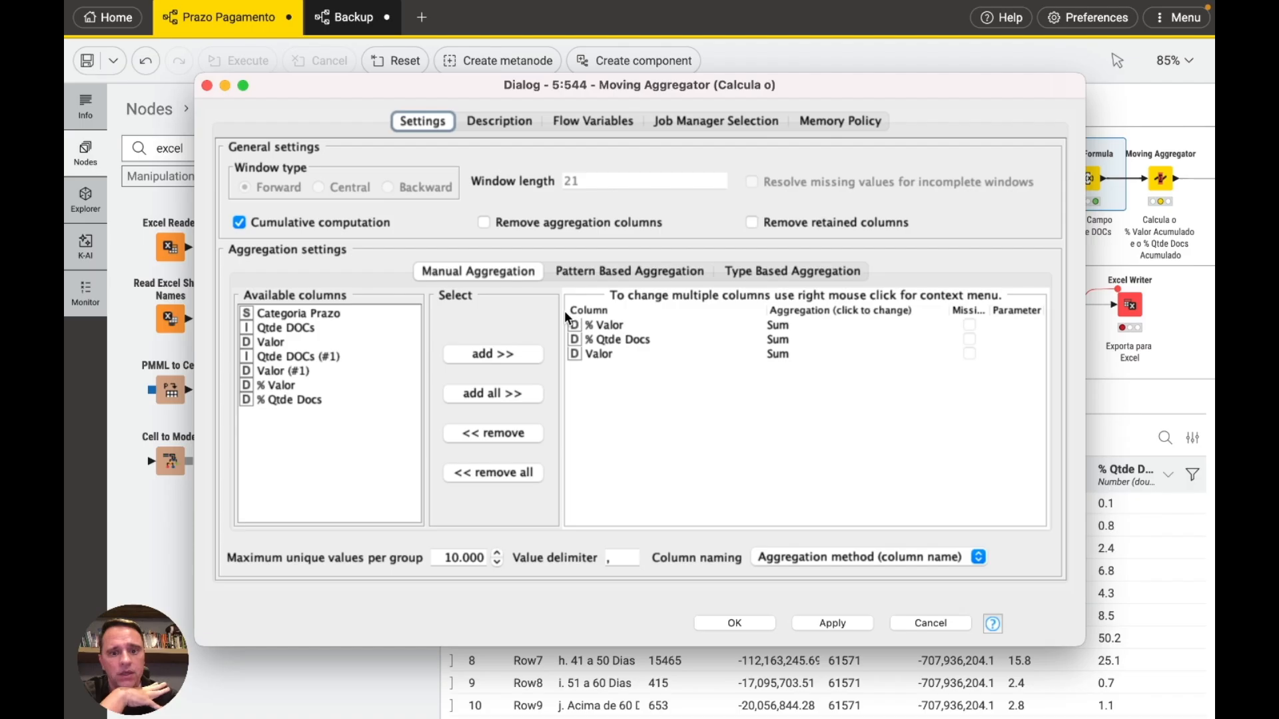
{"action": "left_click", "coordinate": [911, 621]}
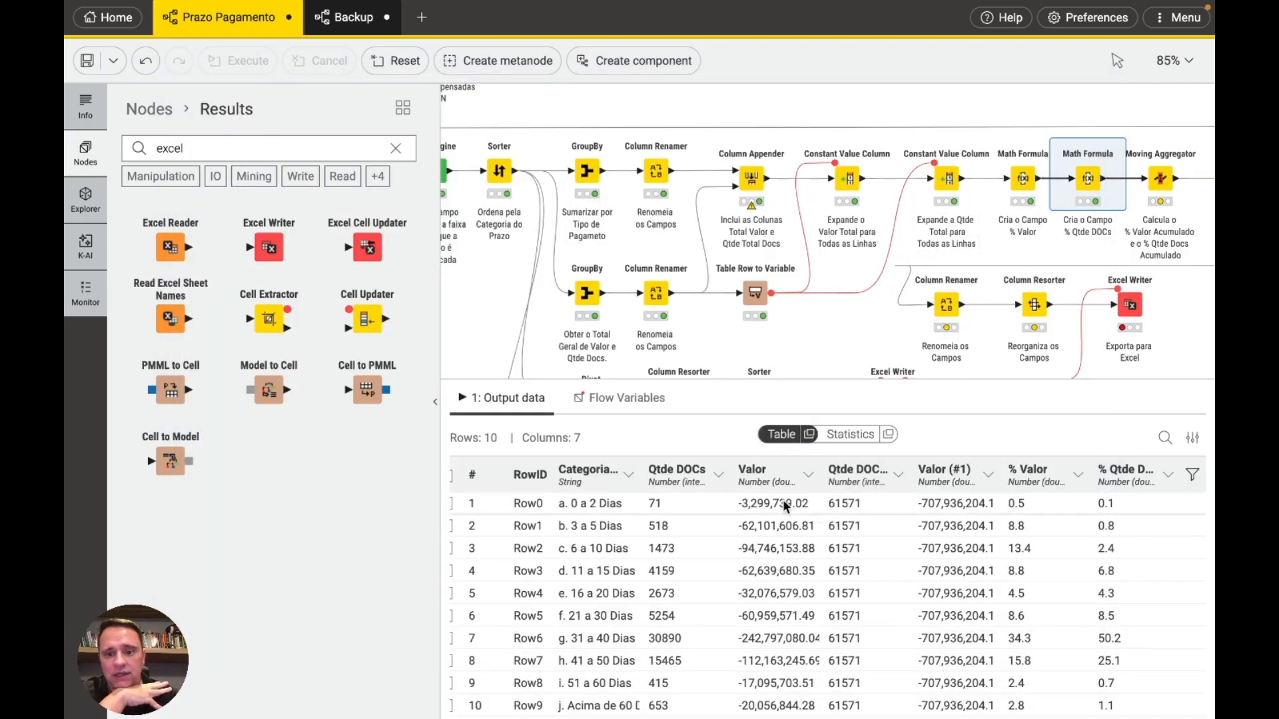
{"action": "left_click", "coordinate": [761, 478]}
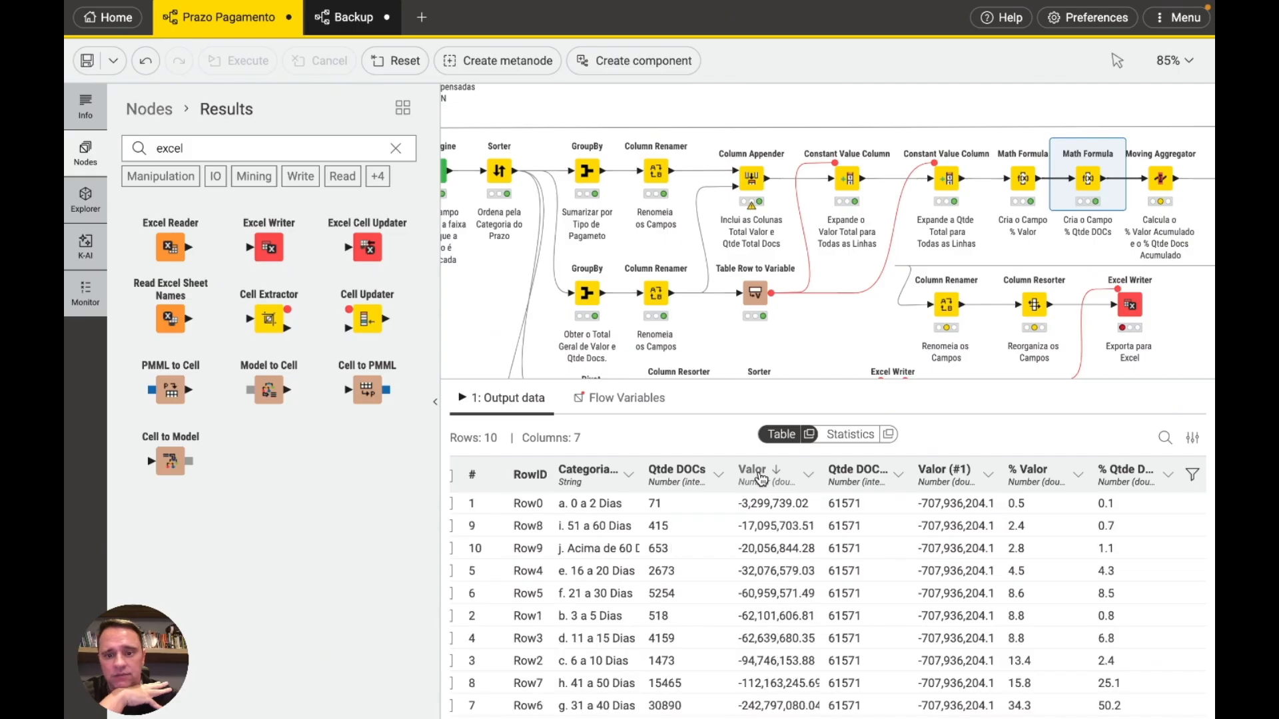
{"action": "left_click", "coordinate": [606, 473]}
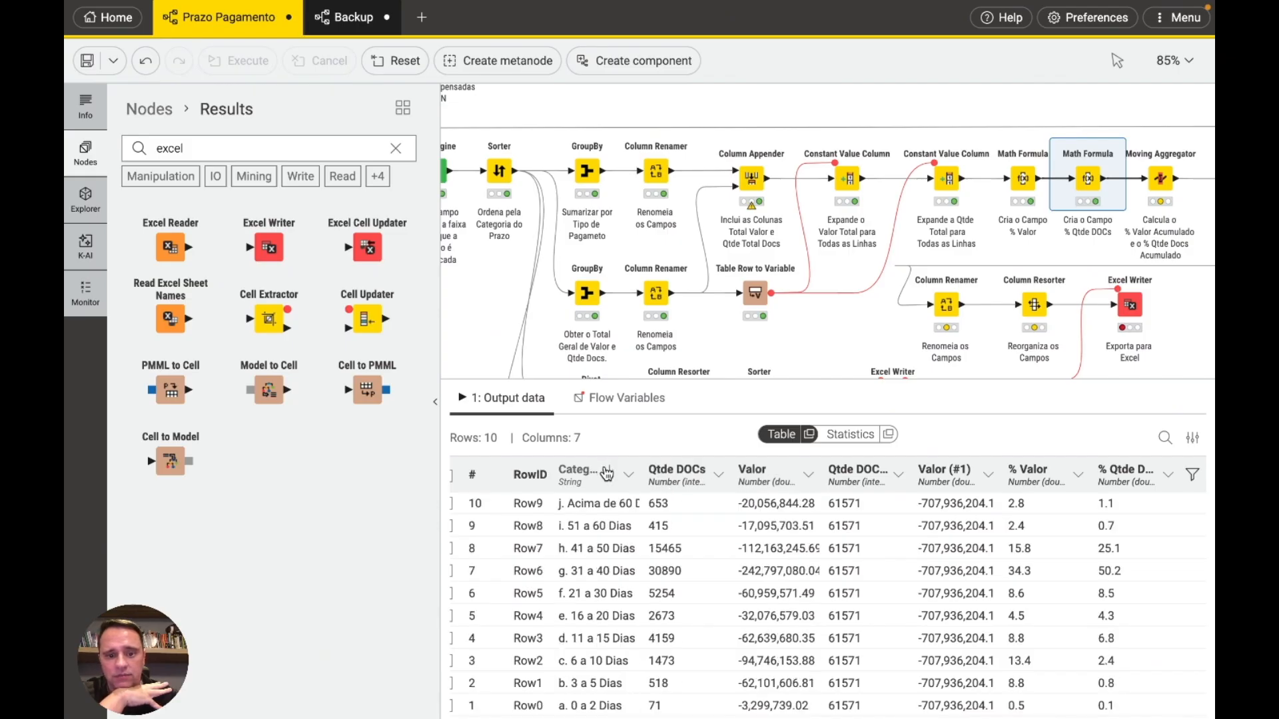
{"action": "left_click", "coordinate": [606, 473]}
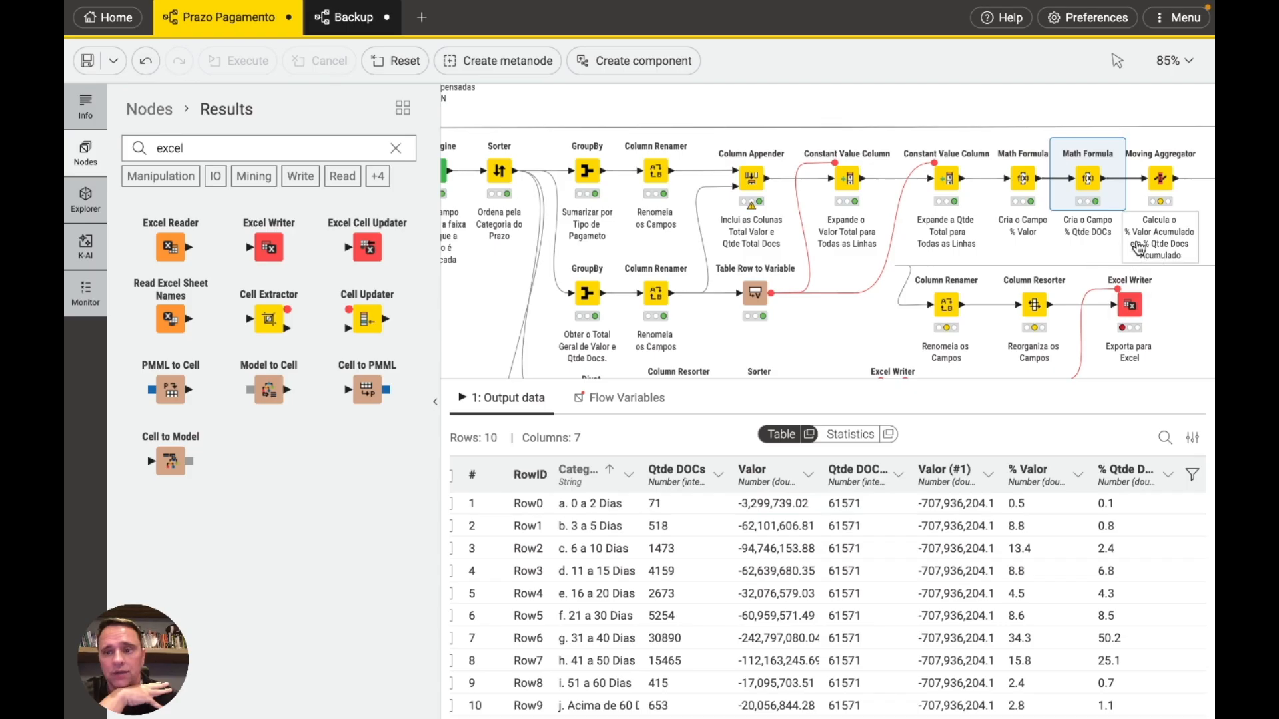
Step: Accept the Moving Aggregator's cumulative Sum settings for % Valor, % Qtde Docs and Valor, execute the node and display its output
{"action": "left_click", "coordinate": [1133, 141]}
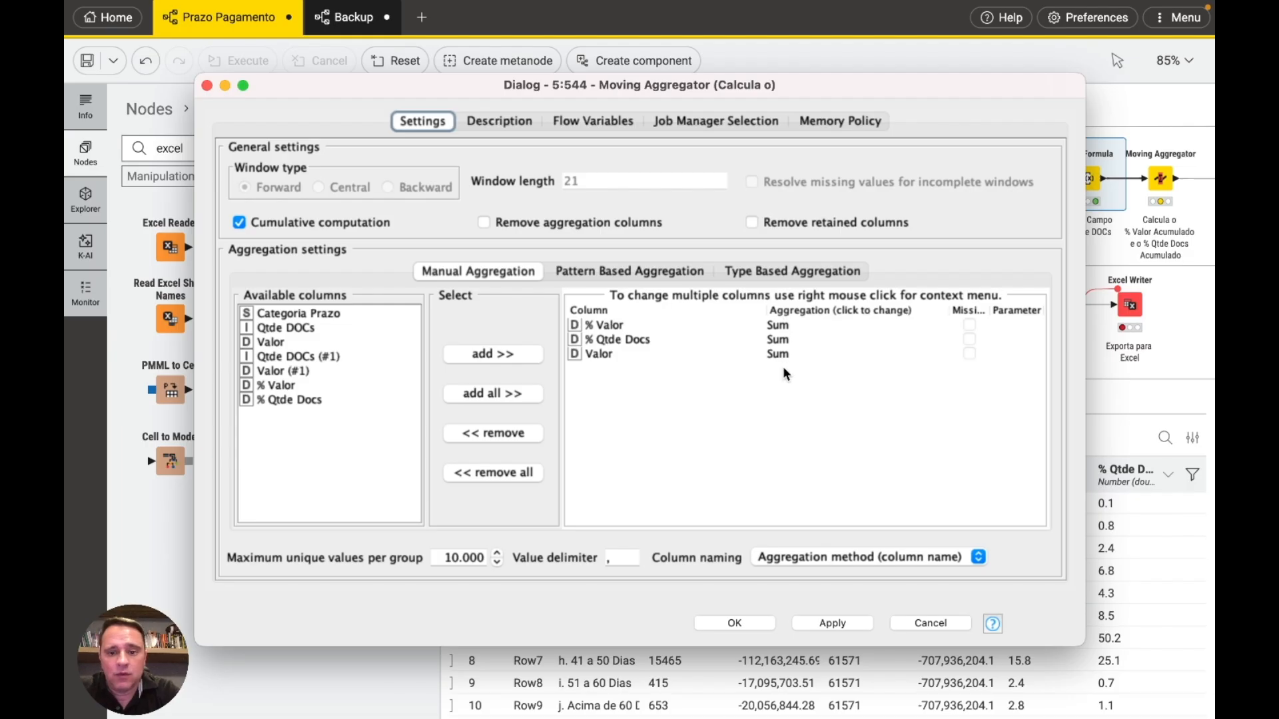
{"action": "left_click", "coordinate": [742, 617]}
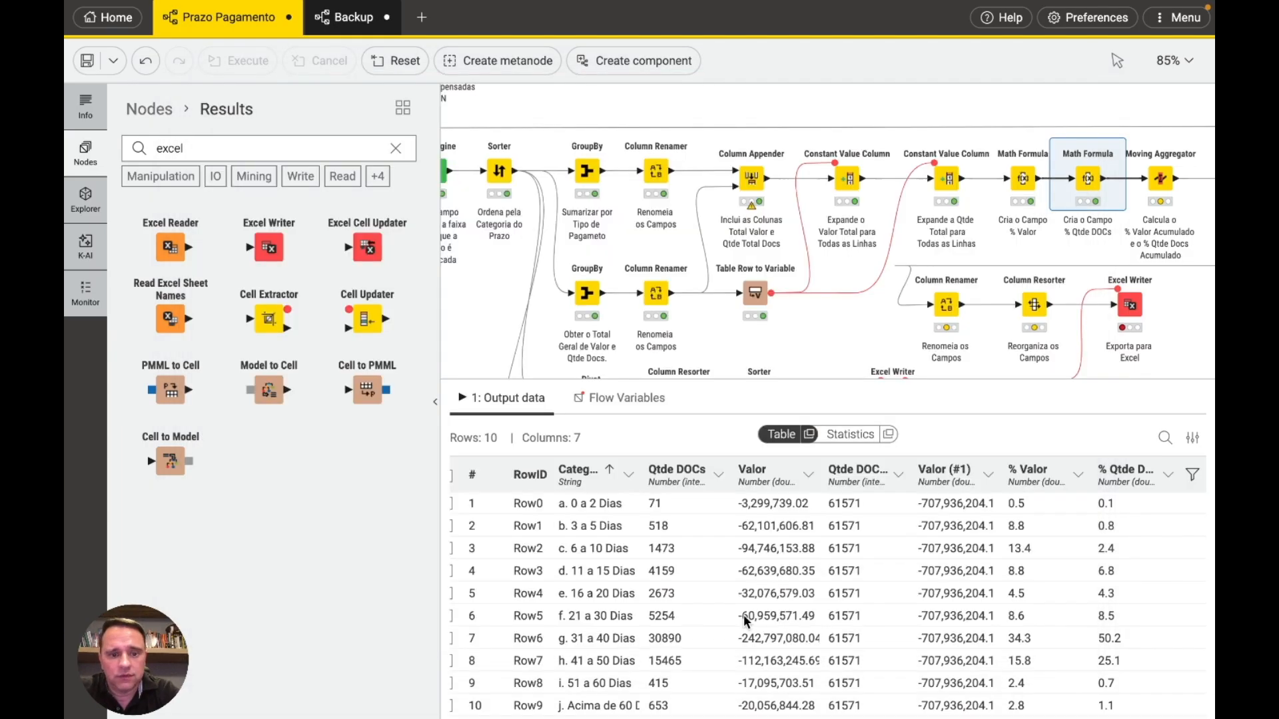
{"action": "left_click", "coordinate": [1149, 138]}
{"action": "left_click", "coordinate": [1159, 181]}
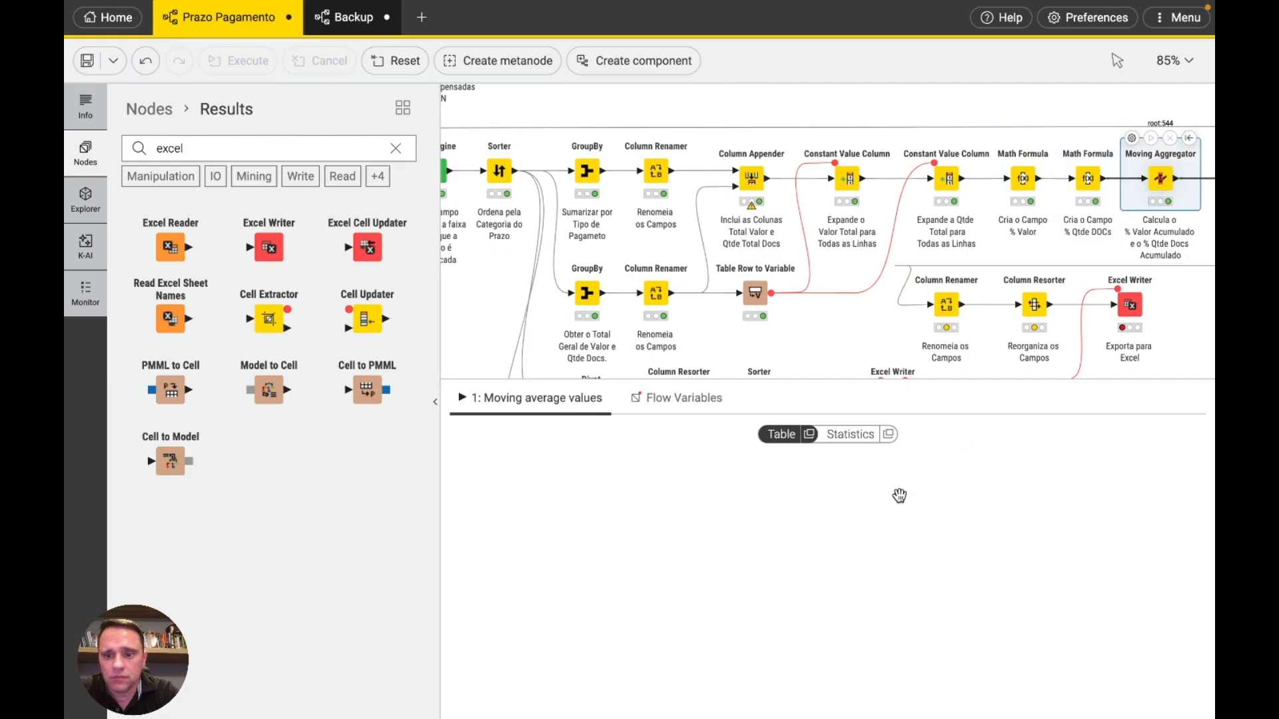
Step: Widen the Sum(% Valor) and Sum(% Qtde Docs) columns and compare the accumulated columns with the original percentages and values
{"action": "scroll", "coordinate": [896, 573], "scroll_direction": "right", "scroll_amount": 2}
{"action": "scroll", "coordinate": [896, 573], "scroll_direction": "right", "scroll_amount": 3}
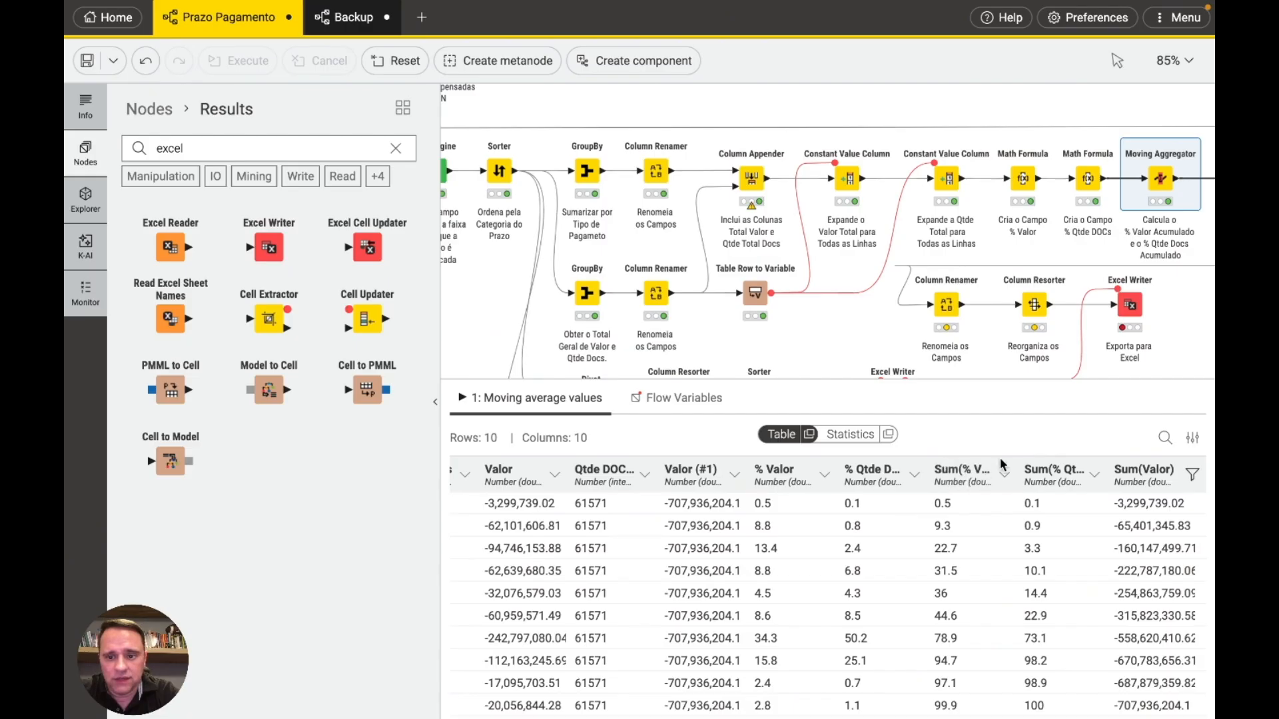
{"action": "left_click_drag", "start_coordinate": [1018, 468], "coordinate": [1036, 466]}
{"action": "left_click_drag", "start_coordinate": [1130, 468], "coordinate": [1166, 473]}
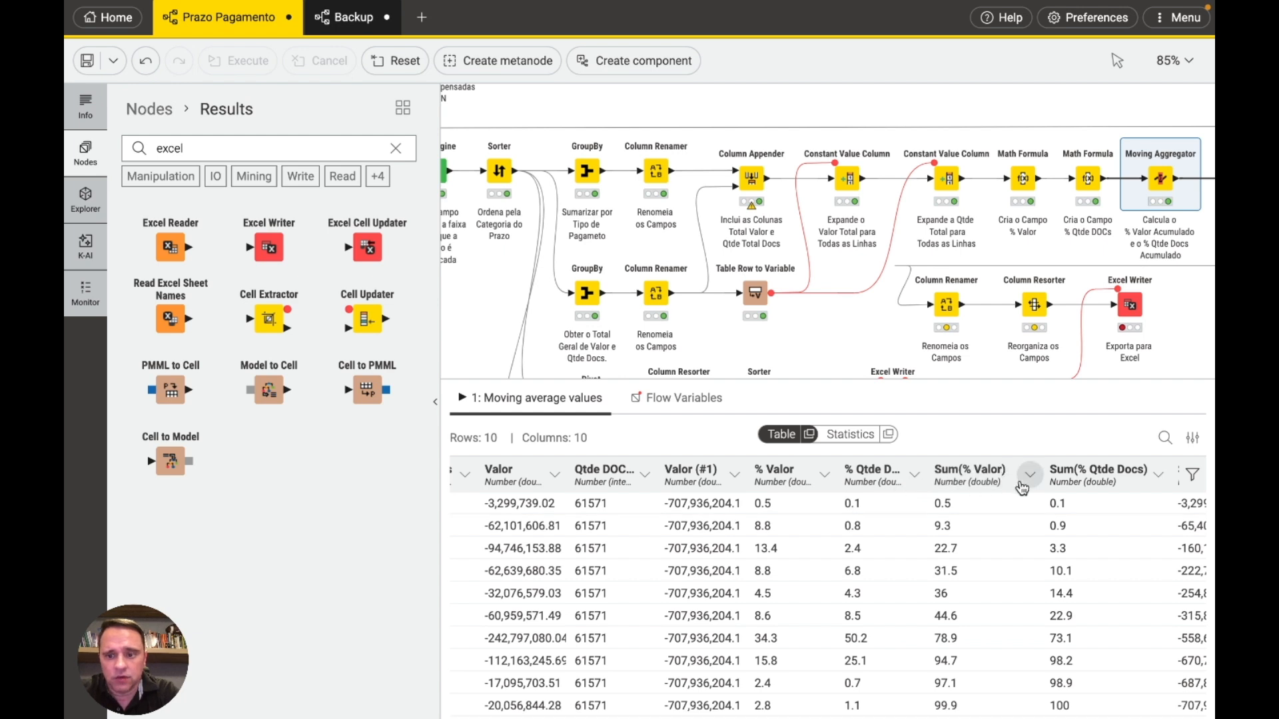
{"action": "scroll", "coordinate": [1071, 509], "scroll_direction": "right", "scroll_amount": 2}
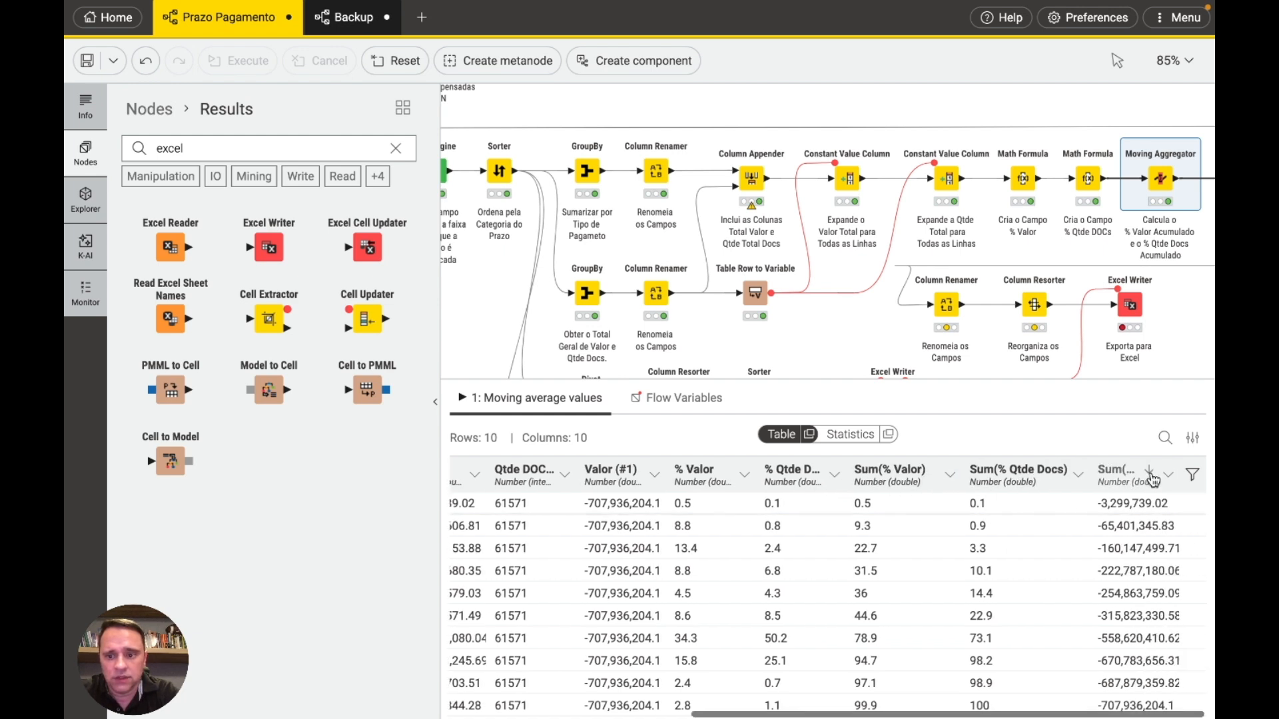
{"action": "scroll", "coordinate": [970, 523], "scroll_direction": "left", "scroll_amount": 5}
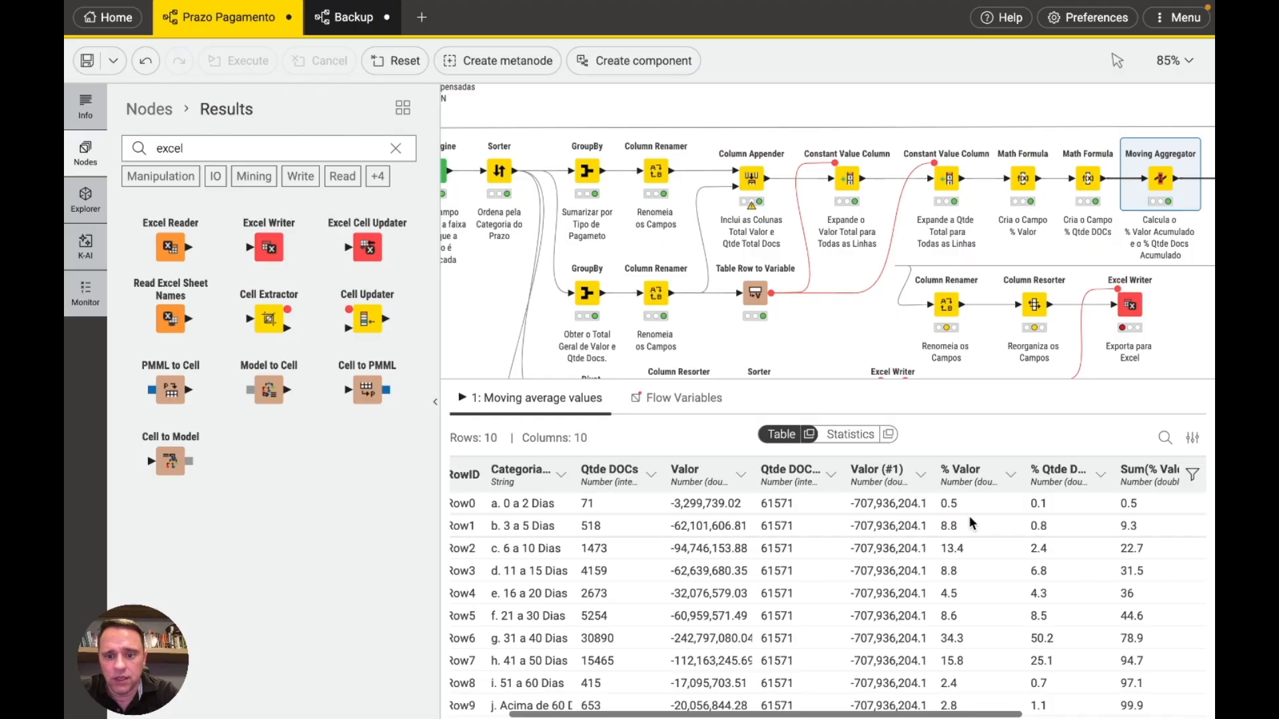
{"action": "scroll", "coordinate": [972, 535], "scroll_direction": "right", "scroll_amount": 1}
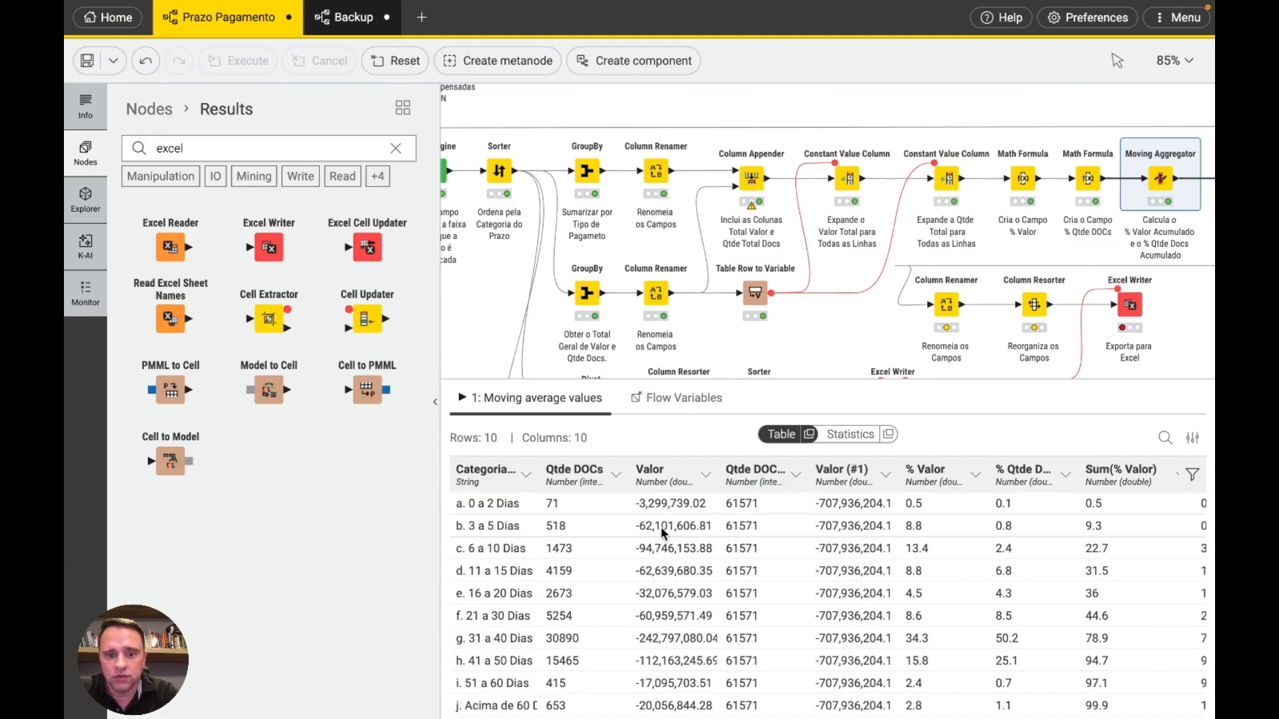
Step: Examine the Sum(% Valor), Sum(% Qtde Docs) and Sum(Valor) columns in the Moving Aggregator output against the original values and totals
{"action": "scroll", "coordinate": [924, 525], "scroll_direction": "right", "scroll_amount": 2}
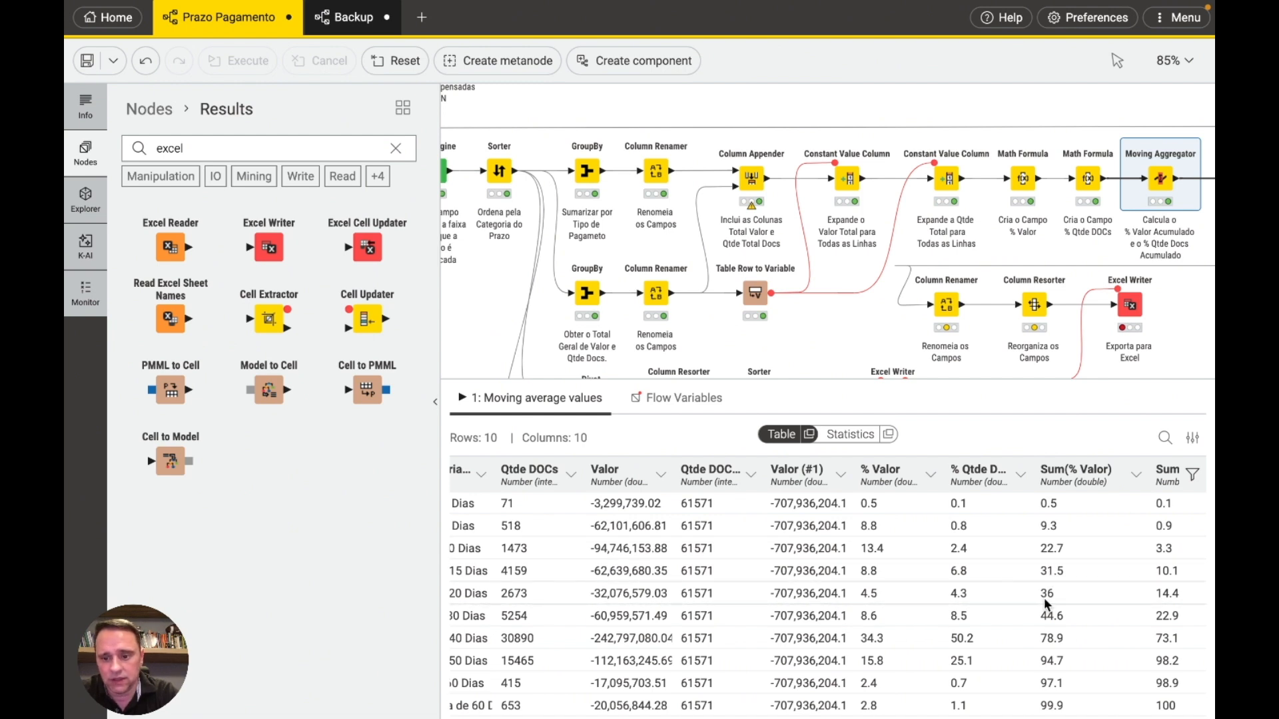
{"action": "scroll", "coordinate": [1046, 604], "scroll_direction": "right", "scroll_amount": 3}
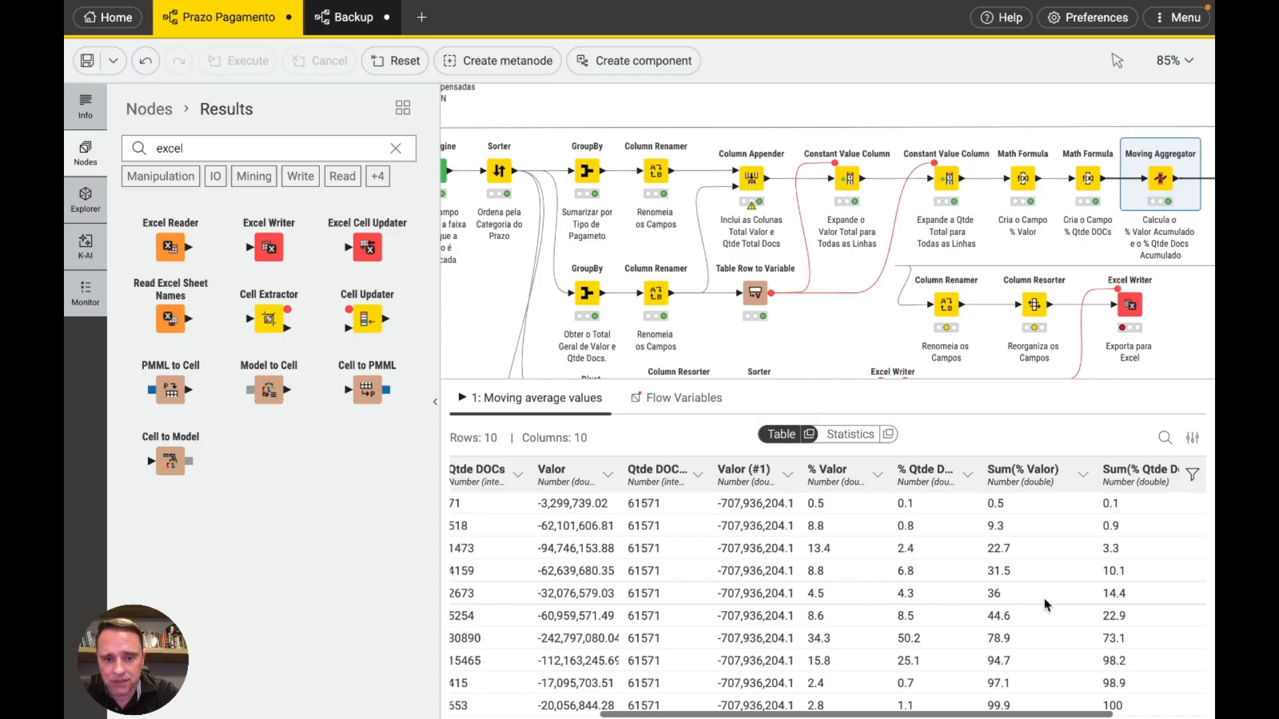
{"action": "scroll", "coordinate": [982, 585], "scroll_direction": "left", "scroll_amount": 3}
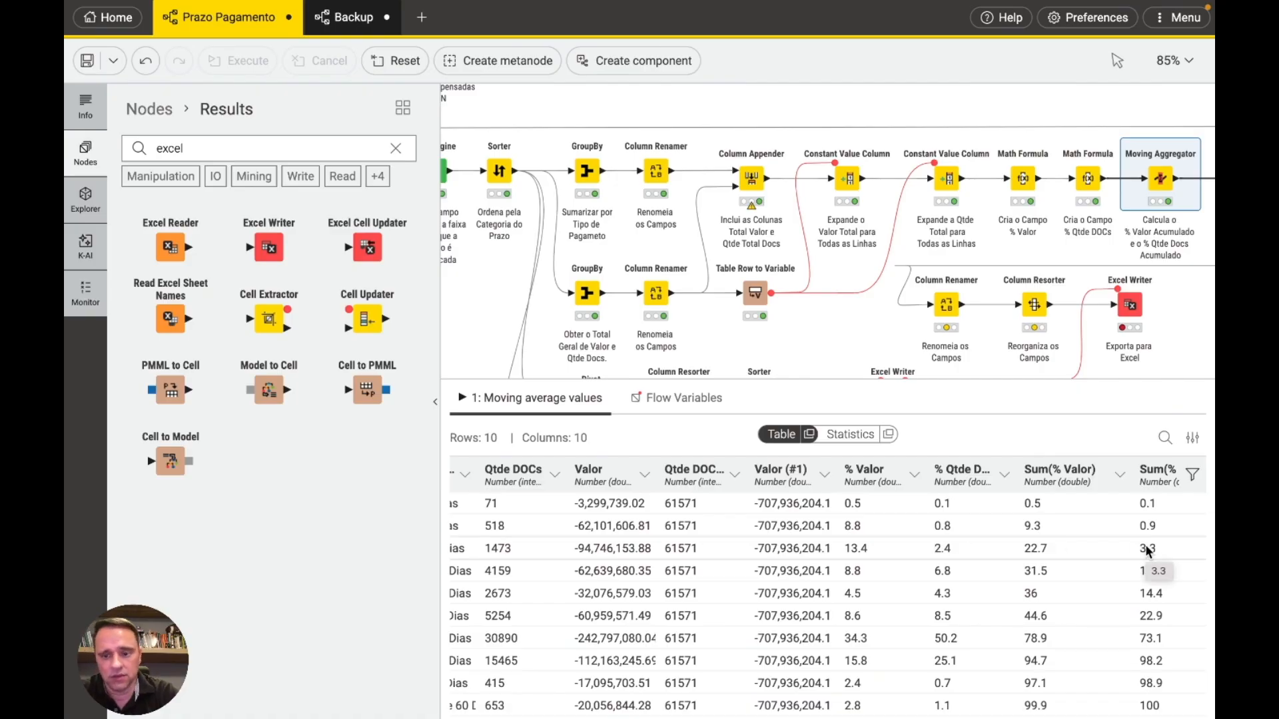
{"action": "scroll", "coordinate": [1146, 549], "scroll_direction": "right", "scroll_amount": 5}
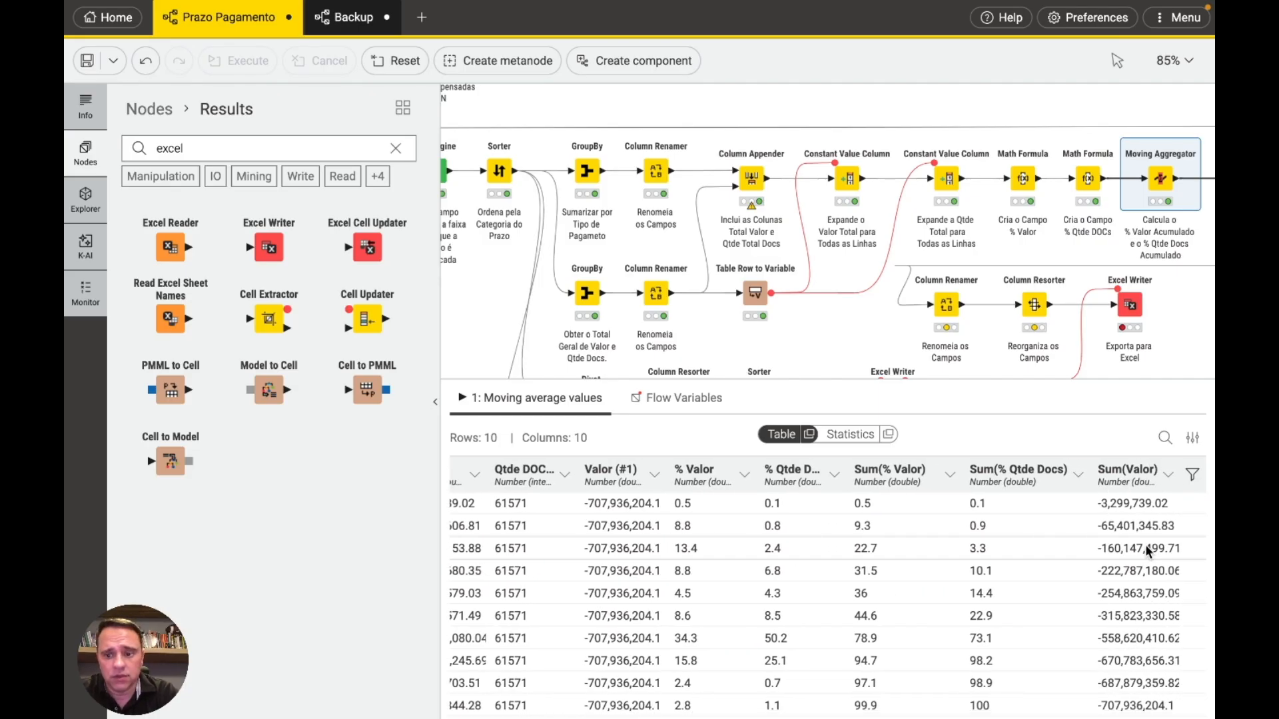
{"action": "scroll", "coordinate": [1145, 550], "scroll_direction": "left", "scroll_amount": 4}
{"action": "scroll", "coordinate": [1146, 552], "scroll_direction": "right", "scroll_amount": 2}
{"action": "scroll", "coordinate": [1147, 551], "scroll_direction": "left", "scroll_amount": 2}
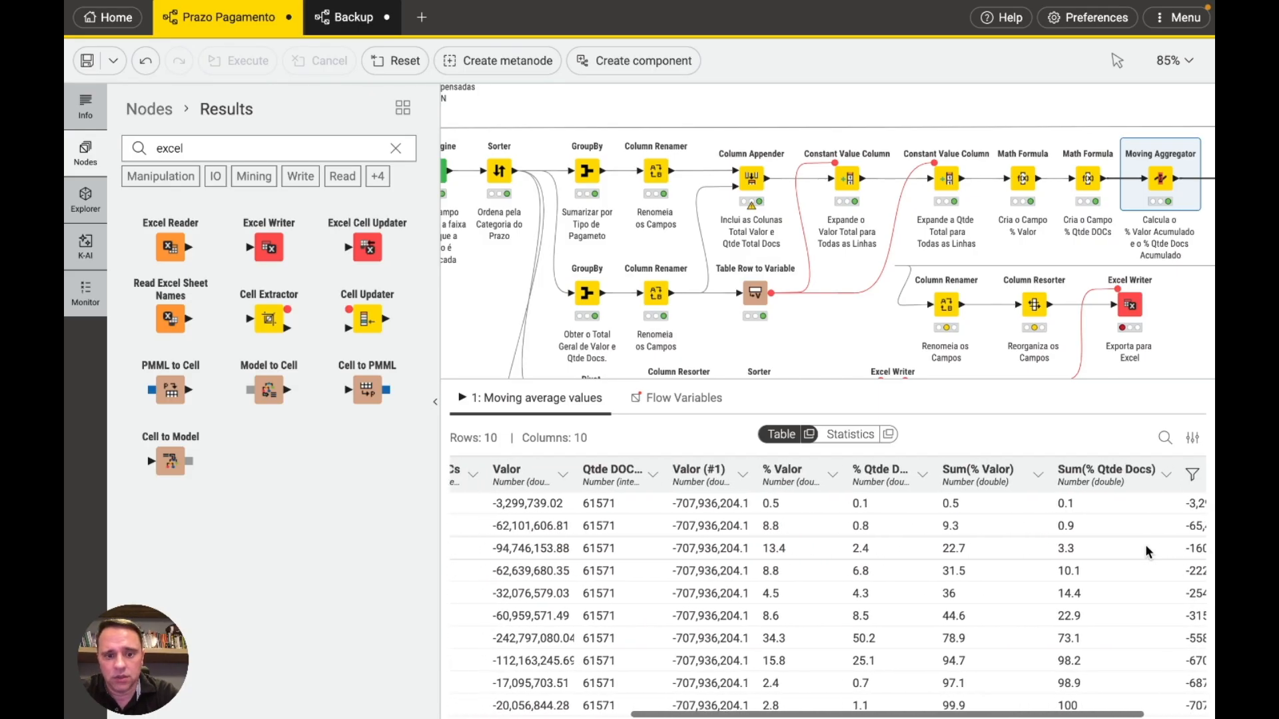
{"action": "scroll", "coordinate": [1147, 552], "scroll_direction": "right", "scroll_amount": 1}
{"action": "scroll", "coordinate": [1147, 551], "scroll_direction": "right", "scroll_amount": 2}
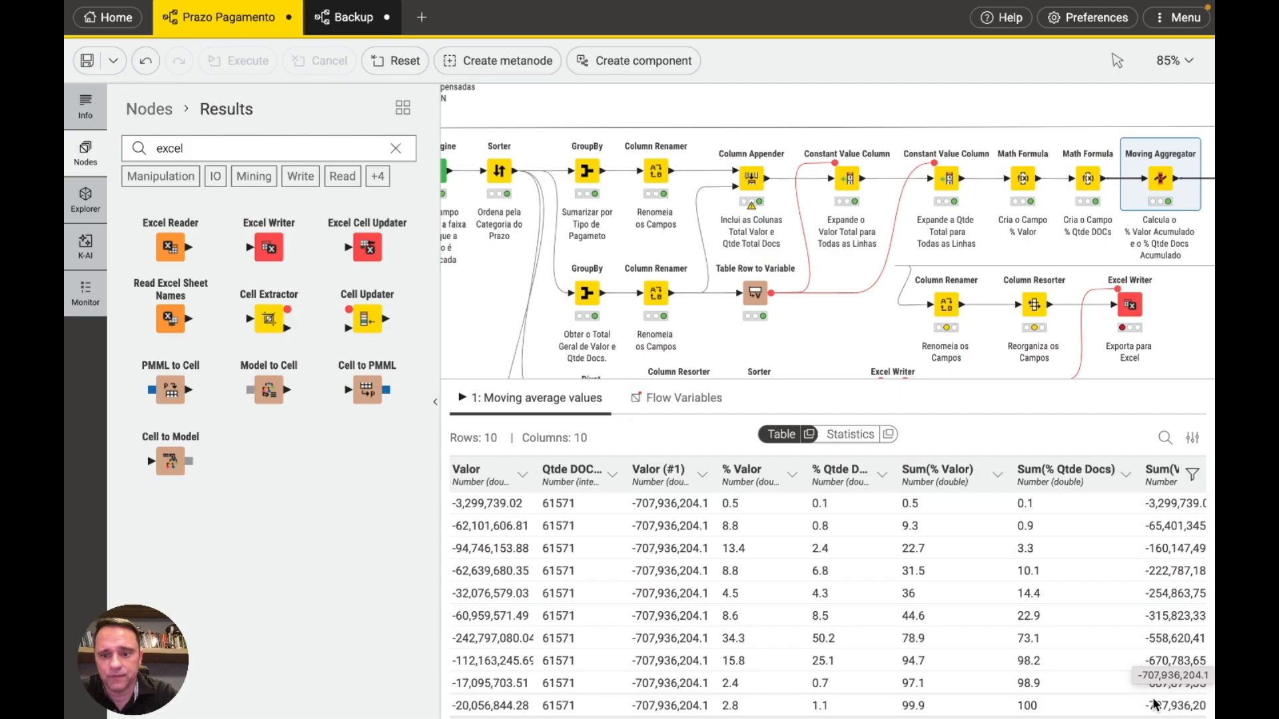
{"action": "scroll", "coordinate": [1154, 704], "scroll_direction": "right", "scroll_amount": 2}
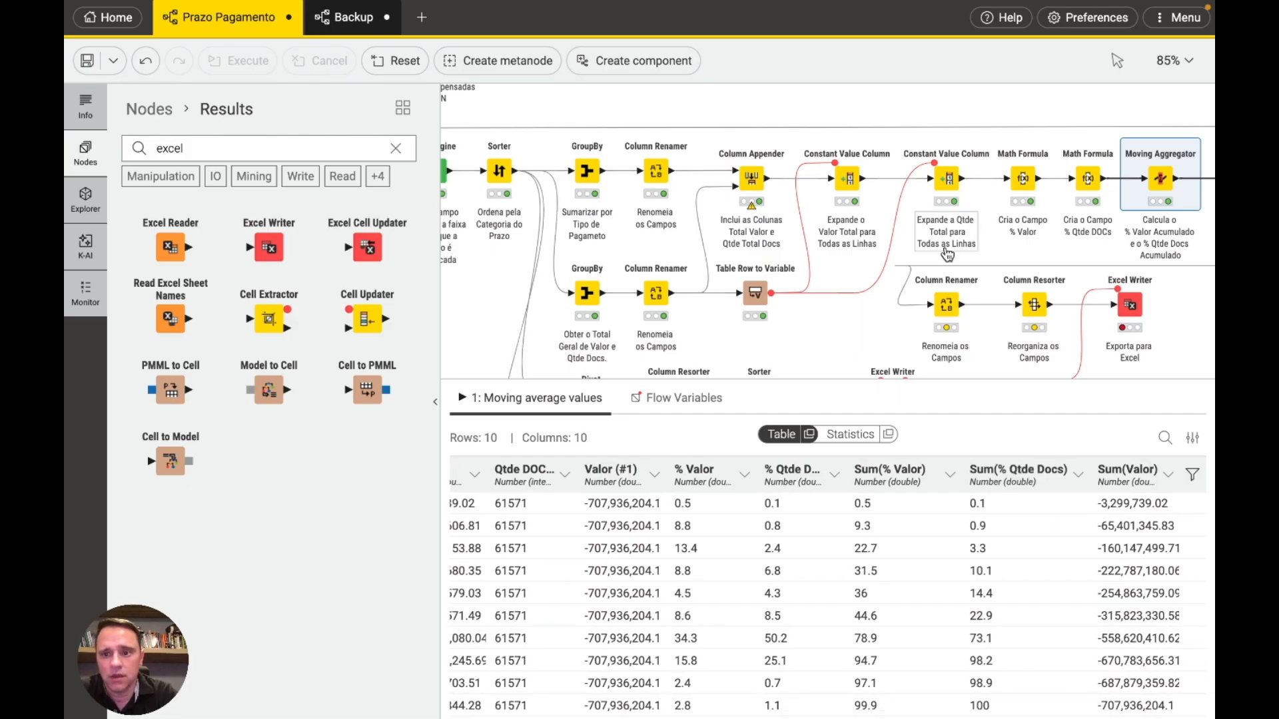
{"action": "scroll", "coordinate": [946, 254], "scroll_direction": "right", "scroll_amount": 3}
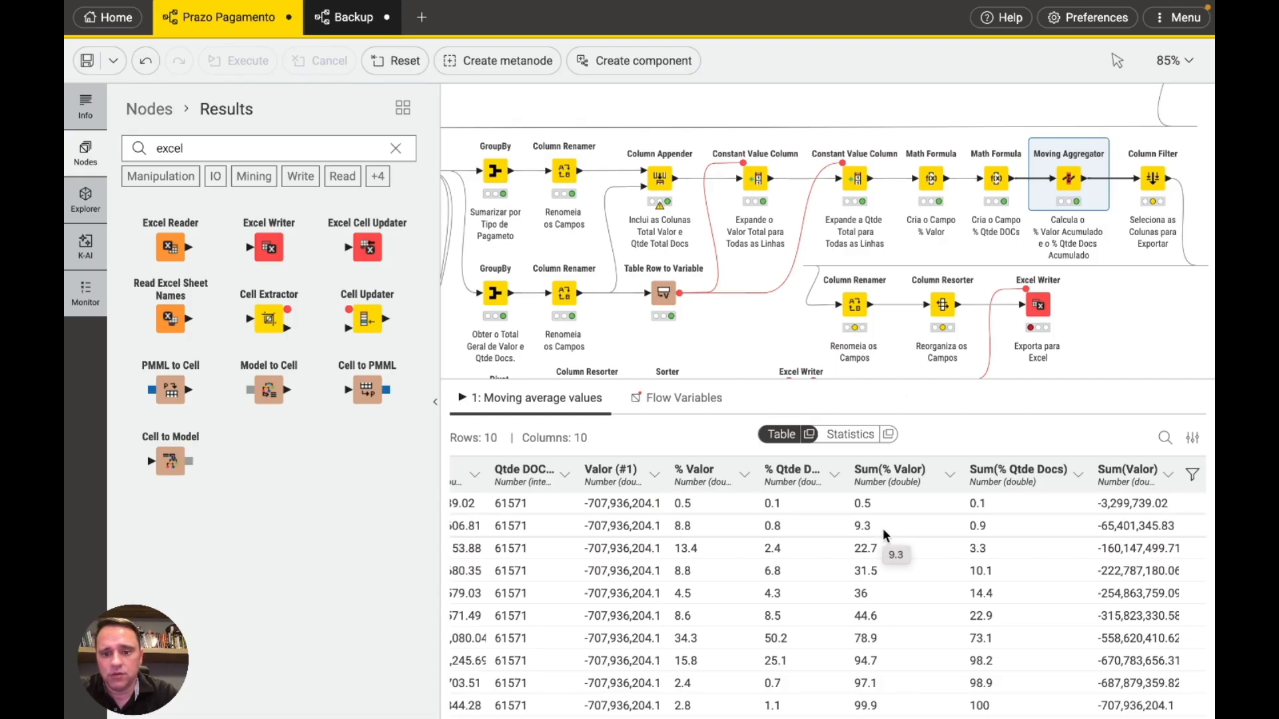
{"action": "scroll", "coordinate": [881, 529], "scroll_direction": "left", "scroll_amount": 3}
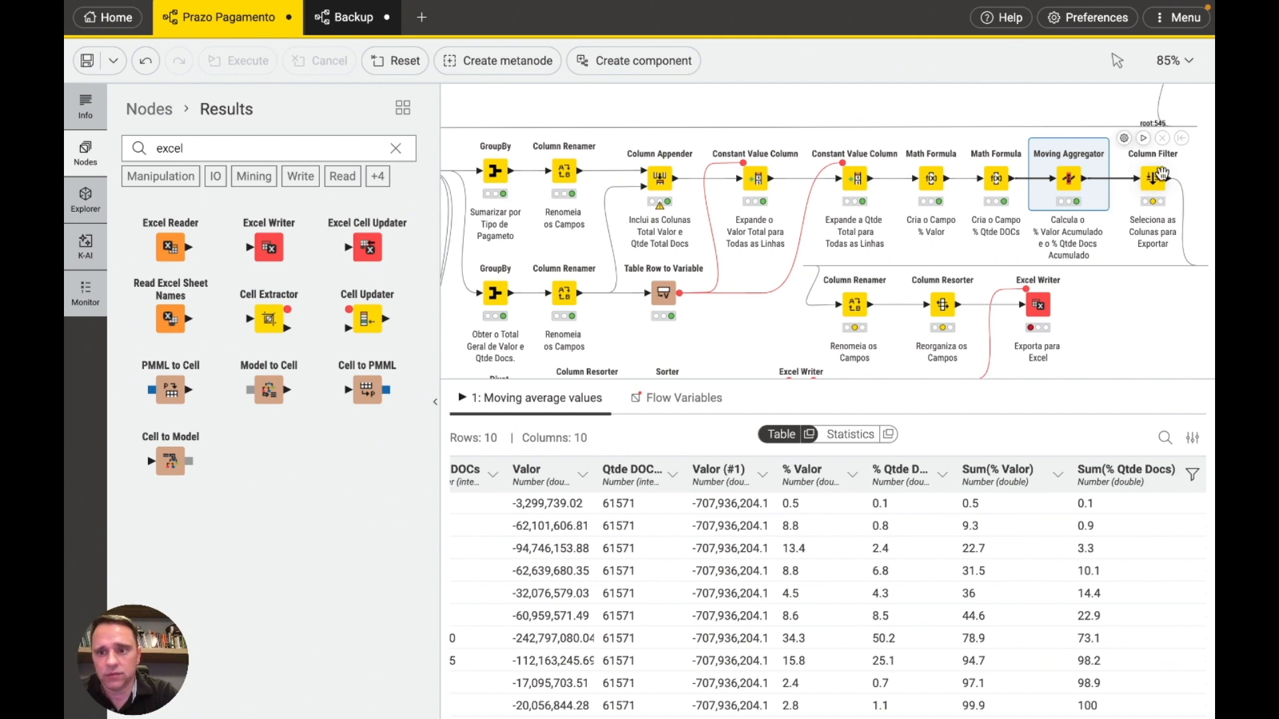
Step: Accept the Column Filter settings excluding Qtde DOCs (#1) and Valor (#1), execute the node, and widen Sum(% Valor) in its output
{"action": "left_click", "coordinate": [1124, 139]}
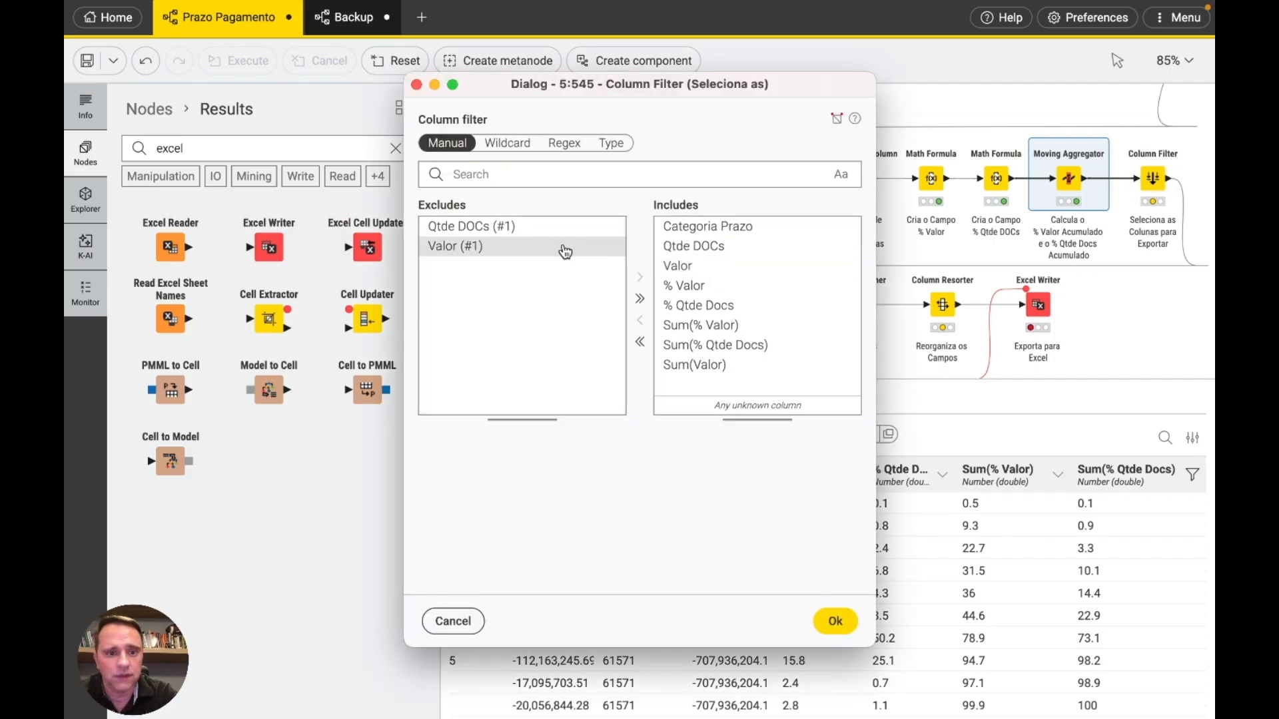
{"action": "left_click", "coordinate": [823, 620]}
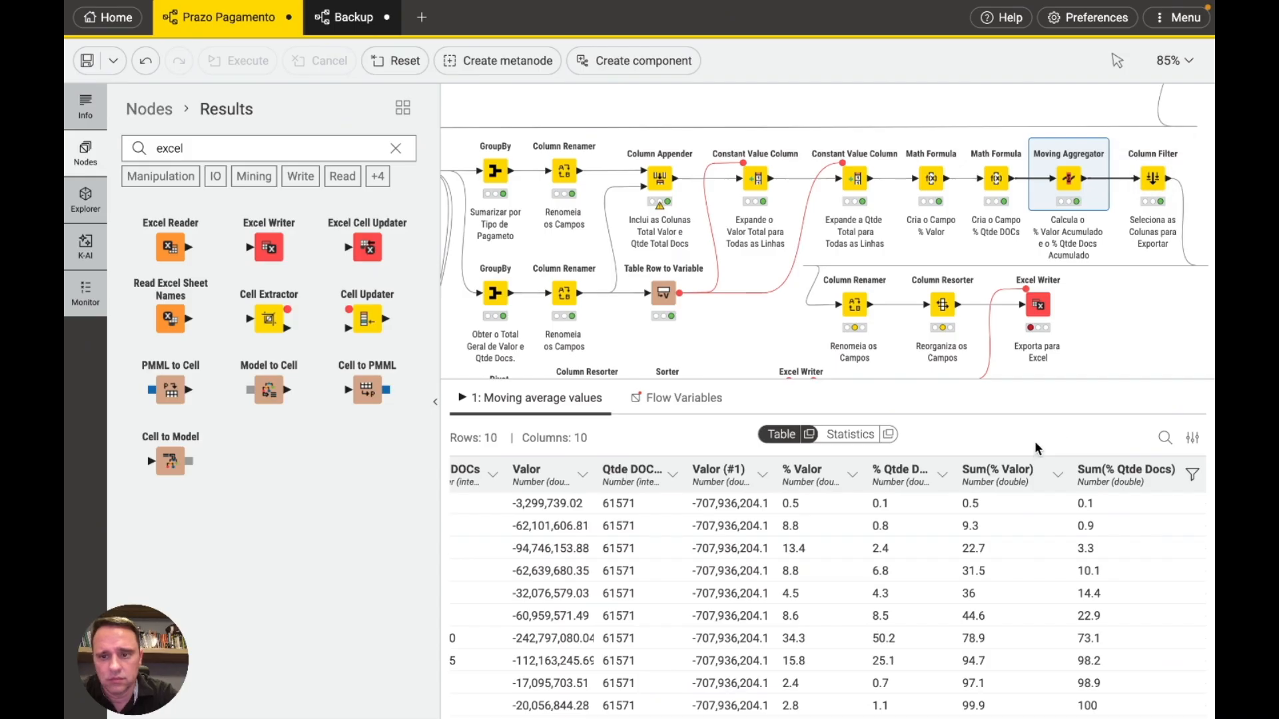
{"action": "left_click", "coordinate": [1148, 175]}
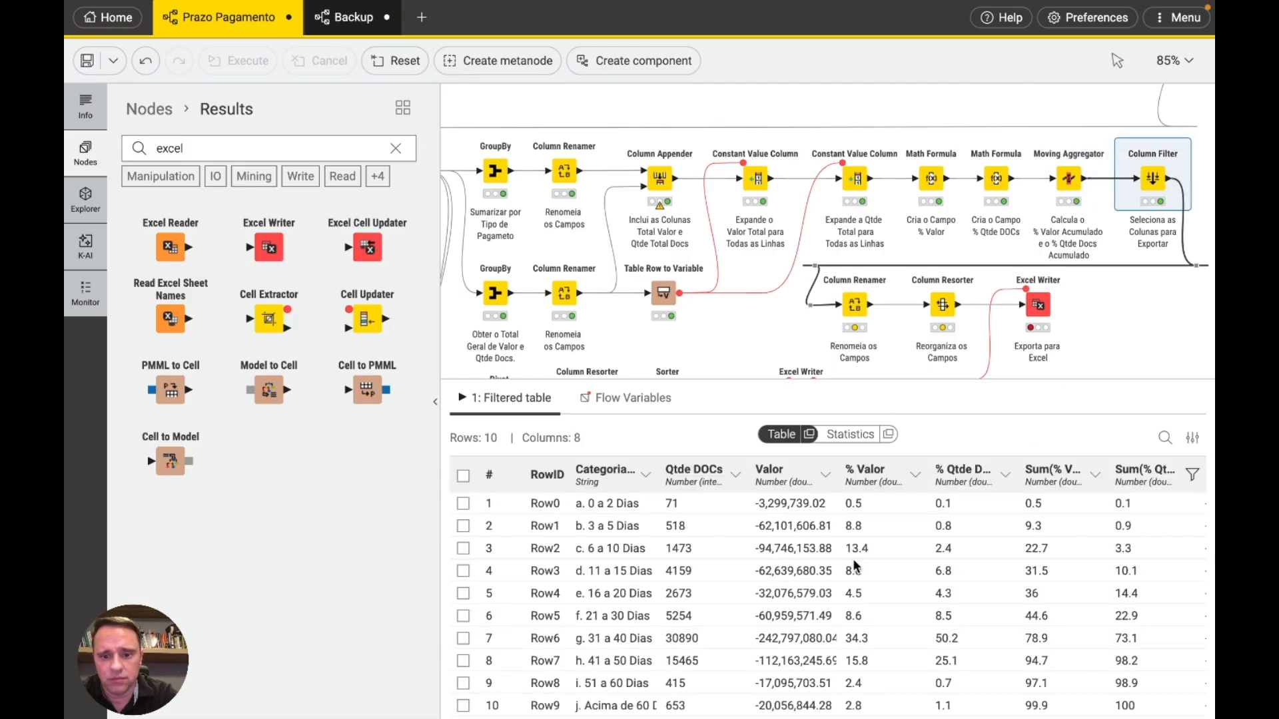
{"action": "scroll", "coordinate": [758, 545], "scroll_direction": "right", "scroll_amount": 3}
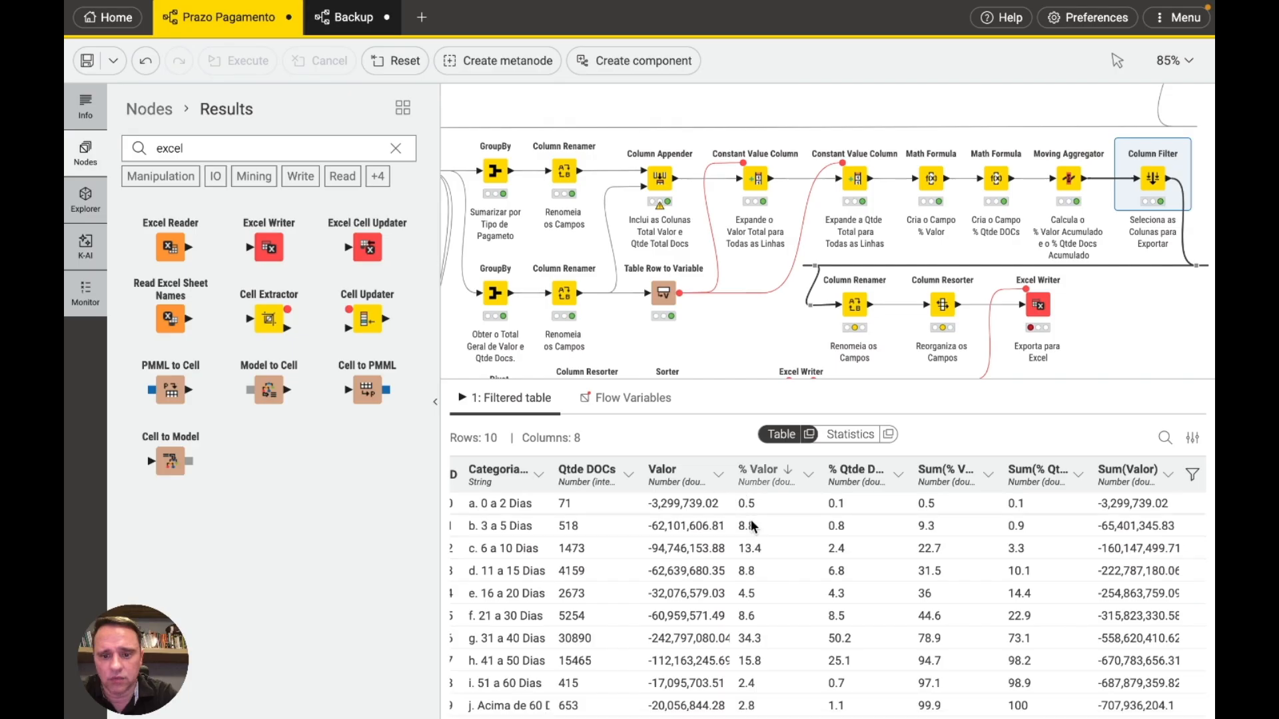
{"action": "scroll", "coordinate": [733, 555], "scroll_direction": "left", "scroll_amount": 2}
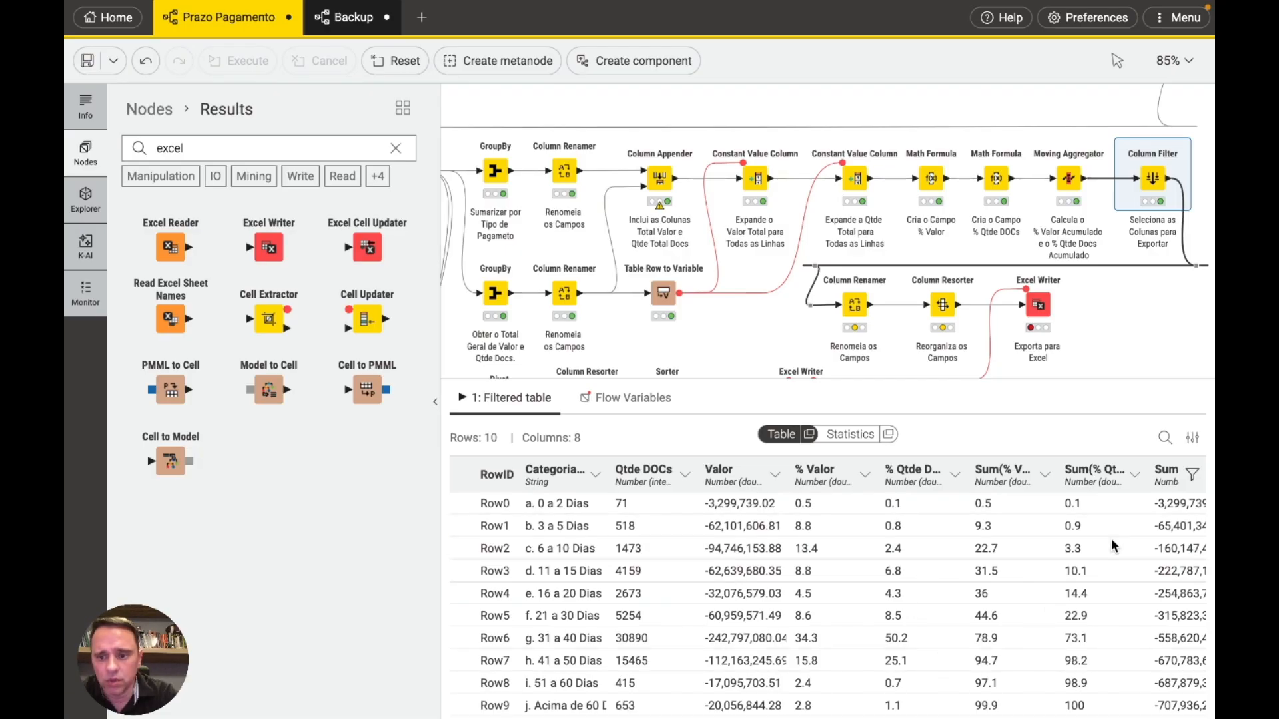
{"action": "scroll", "coordinate": [1108, 546], "scroll_direction": "right", "scroll_amount": 2}
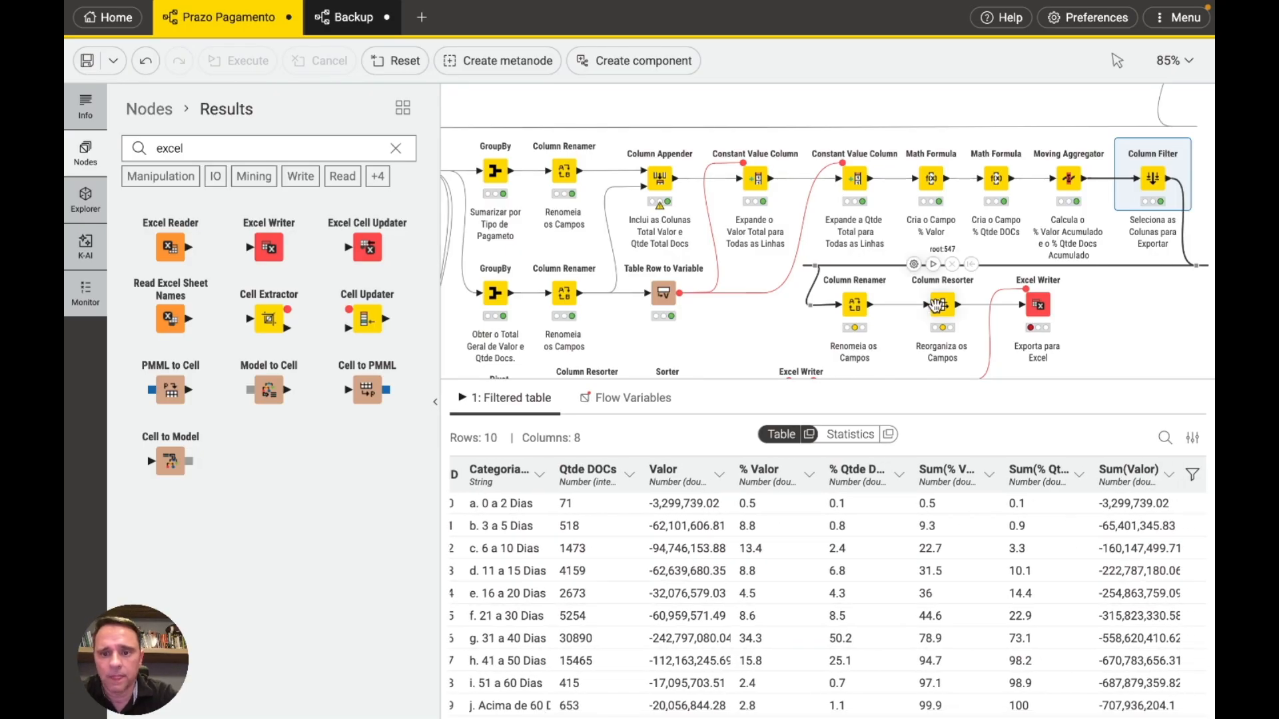
{"action": "scroll", "coordinate": [886, 280], "scroll_direction": "down", "scroll_amount": 3}
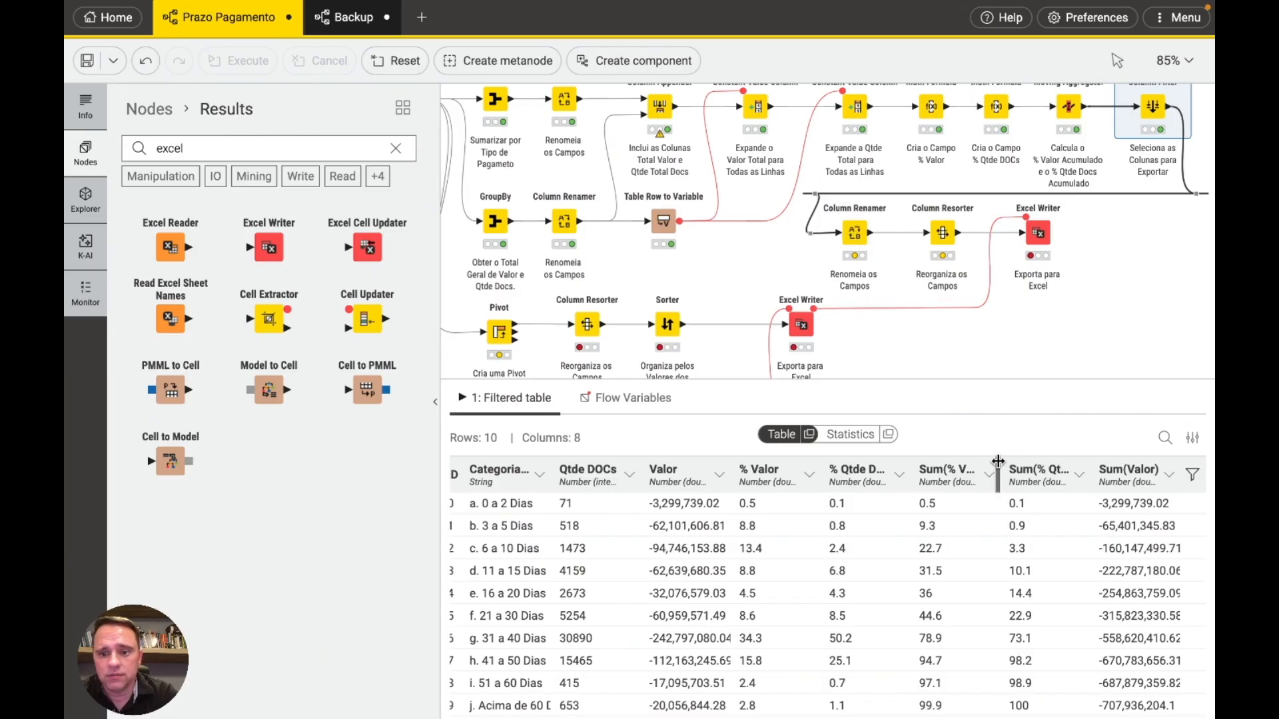
{"action": "left_click_drag", "start_coordinate": [1001, 466], "coordinate": [1046, 466]}
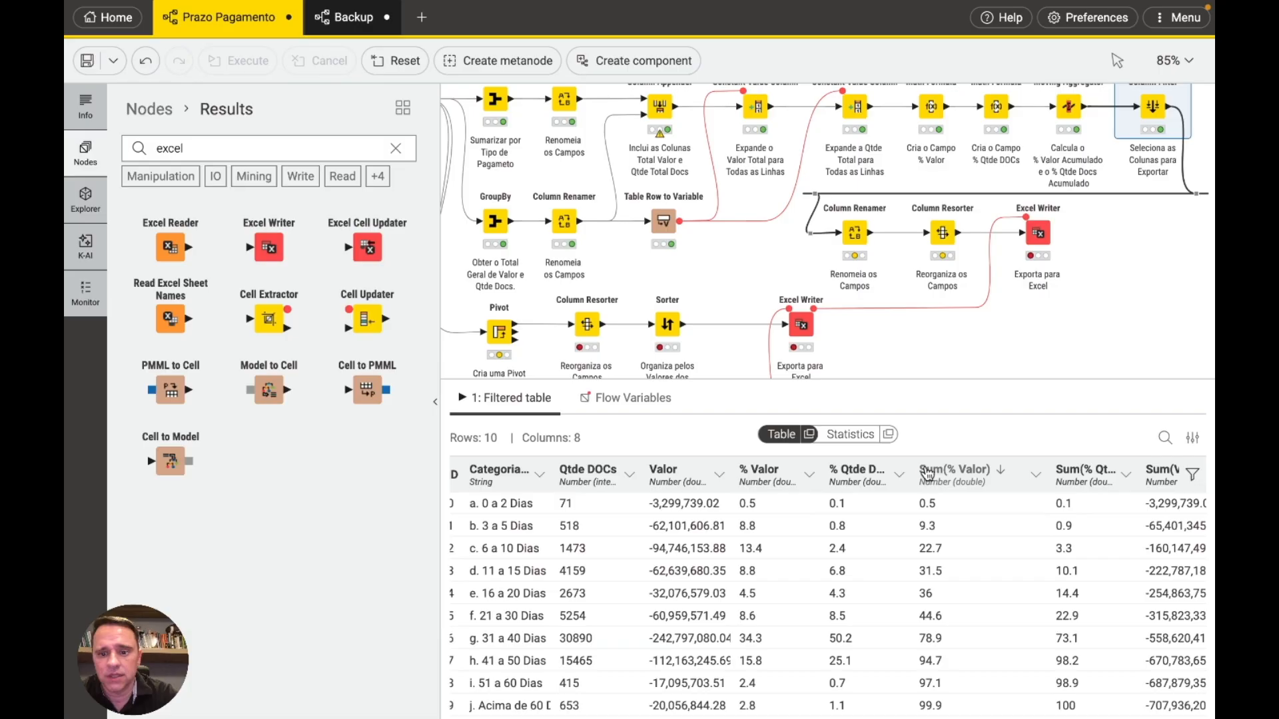
Step: Accept the Column Renamer names % Qtde Docs Acumulado, % Valor Acumulado and Valor Acumulado, execute the node and display its output
{"action": "double_click", "coordinate": [847, 223]}
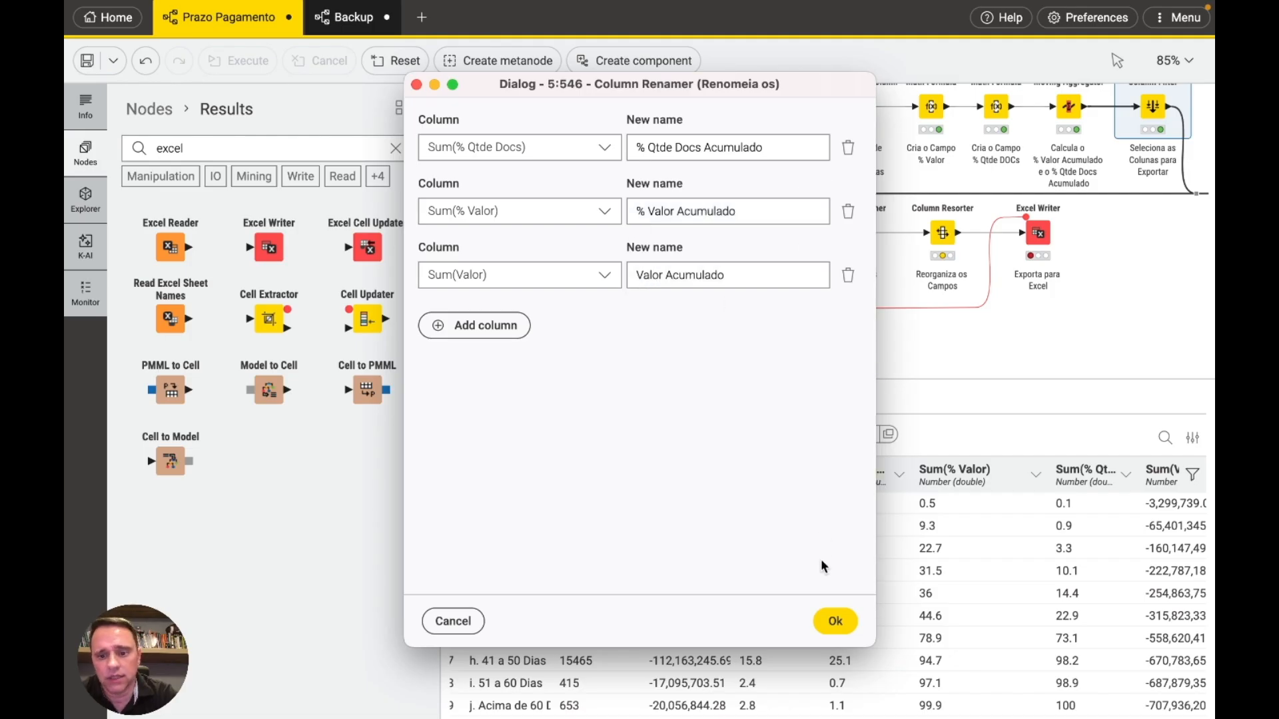
{"action": "left_click", "coordinate": [837, 622]}
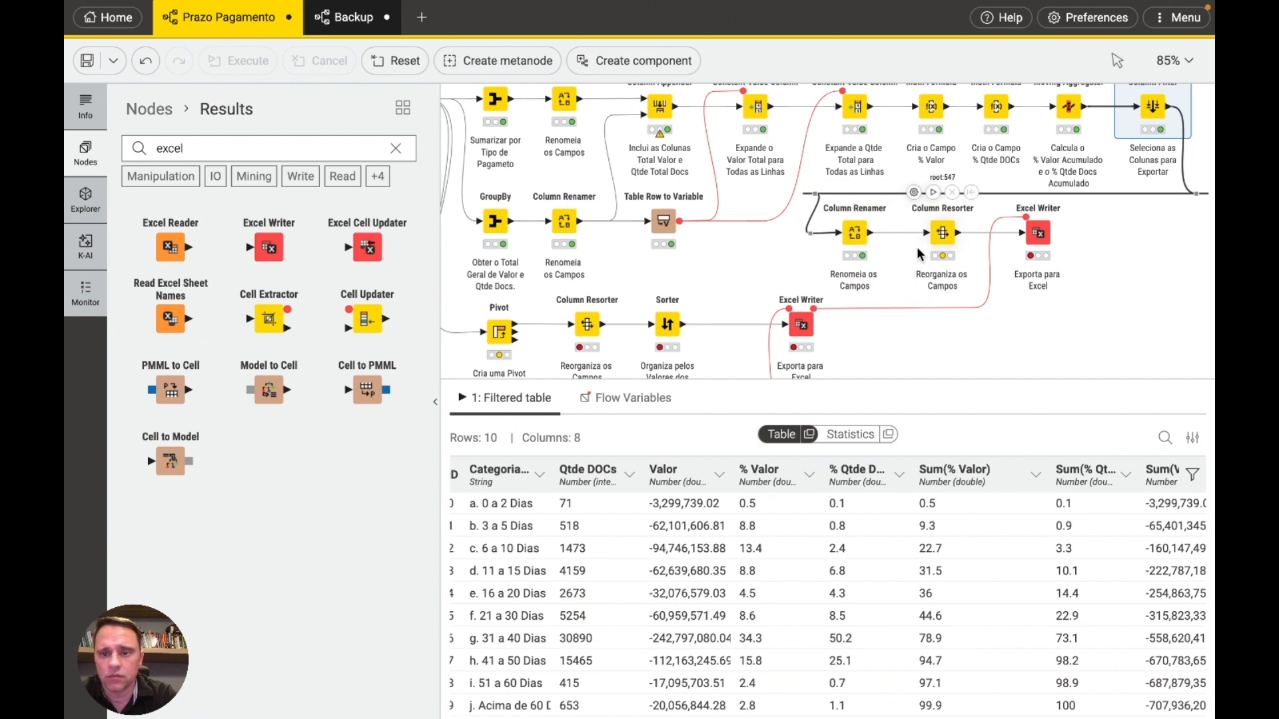
{"action": "scroll", "coordinate": [918, 253], "scroll_direction": "right", "scroll_amount": 2}
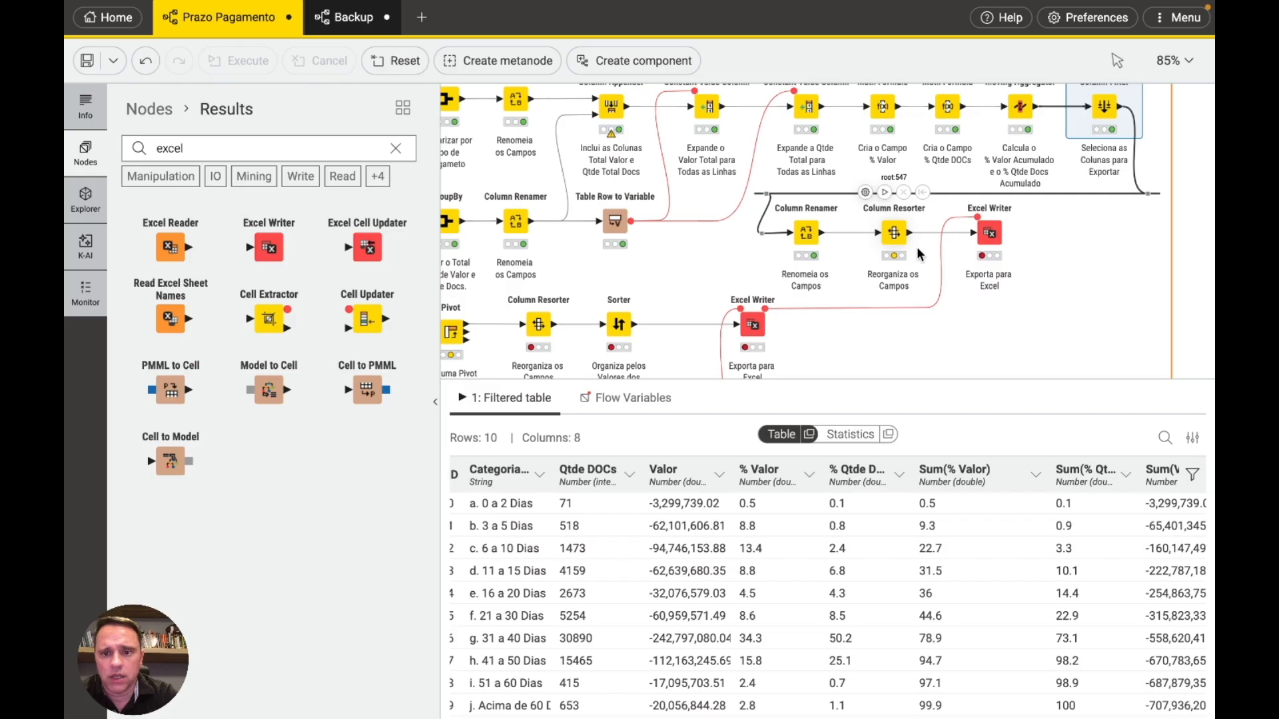
{"action": "left_click", "coordinate": [826, 232]}
{"action": "scroll", "coordinate": [955, 524], "scroll_direction": "right", "scroll_amount": 3}
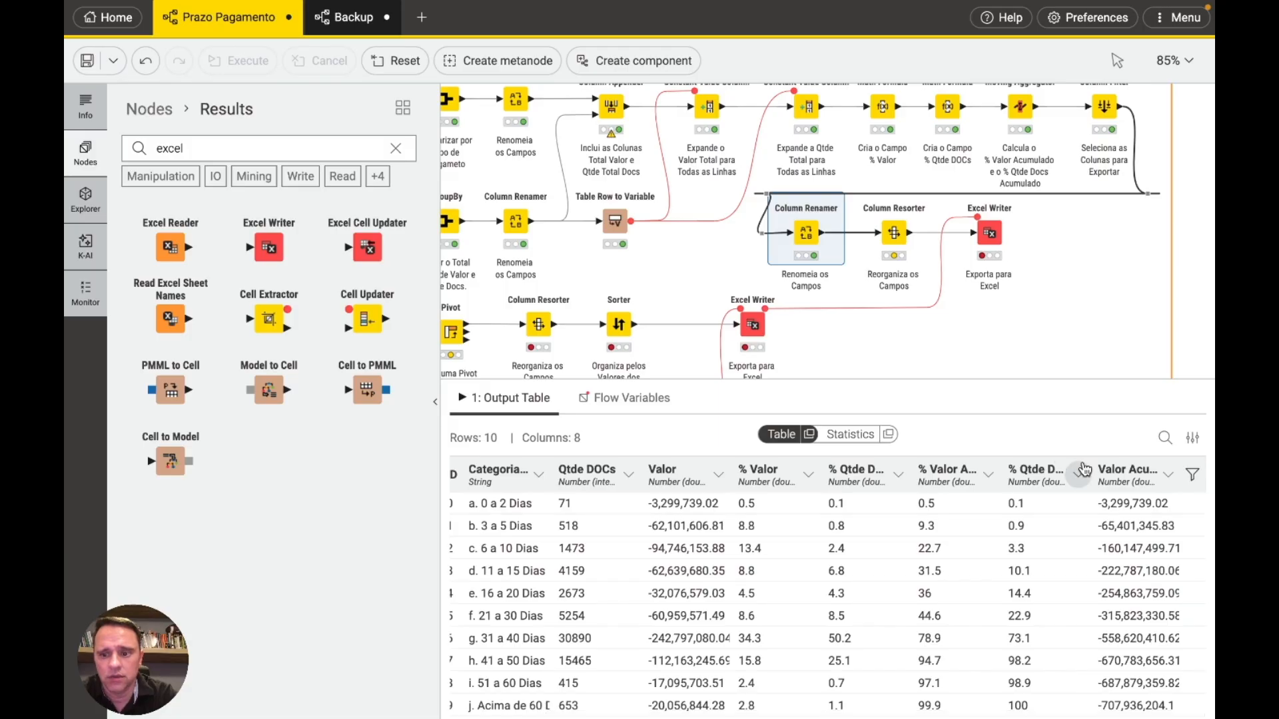
Step: Widen the % Qtde Docs Acumulado and % Valor Acumulado columns in the Column Renamer output to read their full names
{"action": "left_click_drag", "start_coordinate": [1084, 462], "coordinate": [1160, 466]}
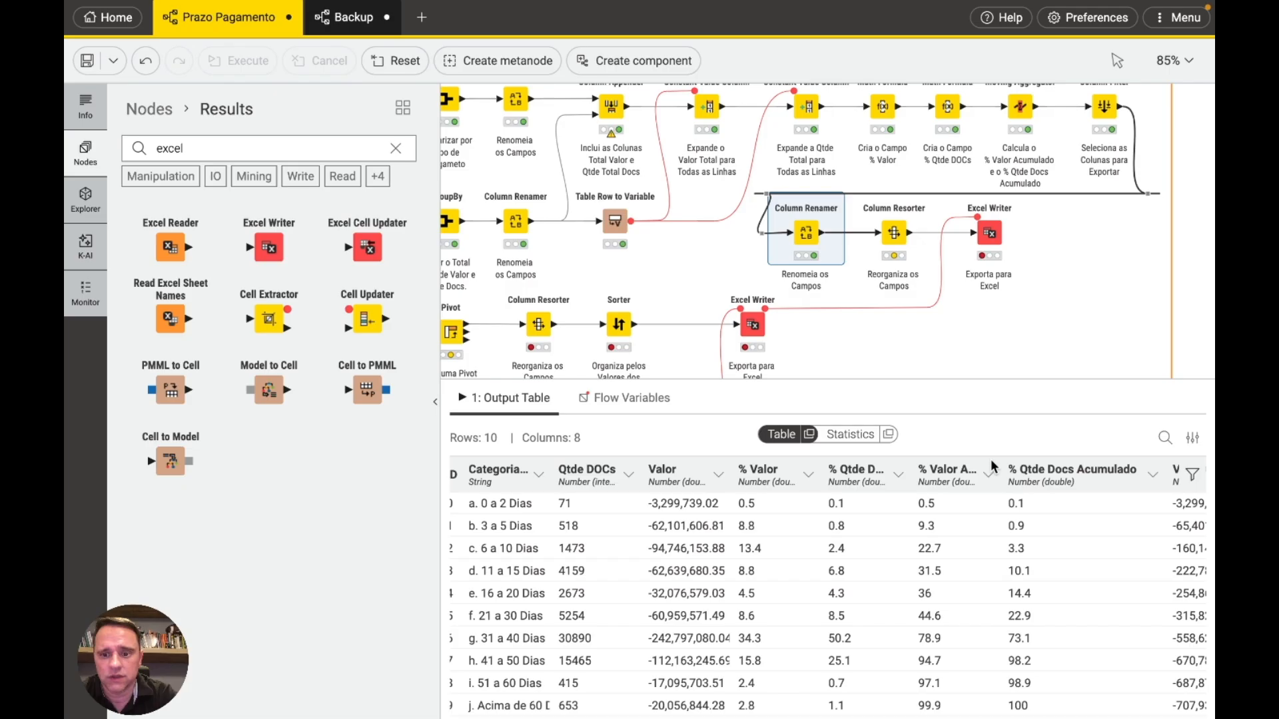
{"action": "left_click_drag", "start_coordinate": [995, 464], "coordinate": [1048, 472]}
{"action": "scroll", "coordinate": [1047, 472], "scroll_direction": "right", "scroll_amount": 2}
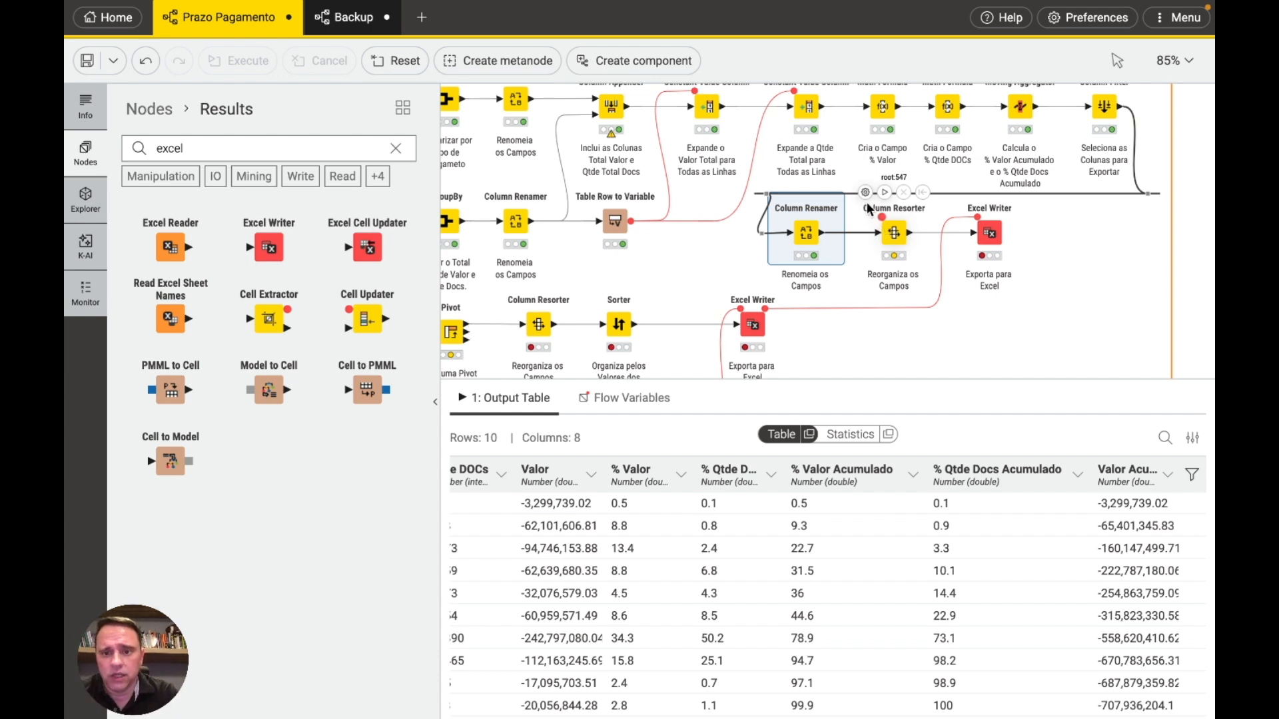
Step: Accept the Column Resorter order that places each accumulated column after its base column, and execute the node
{"action": "left_click", "coordinate": [892, 233]}
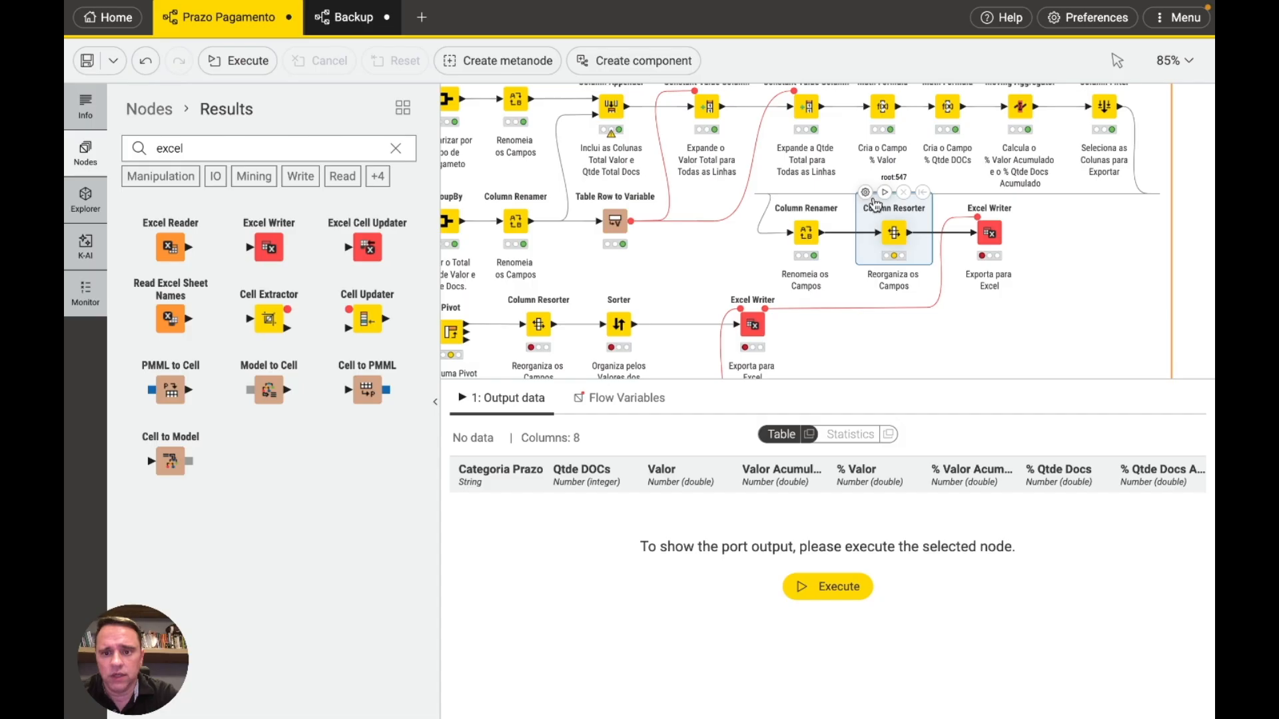
{"action": "left_click", "coordinate": [864, 193]}
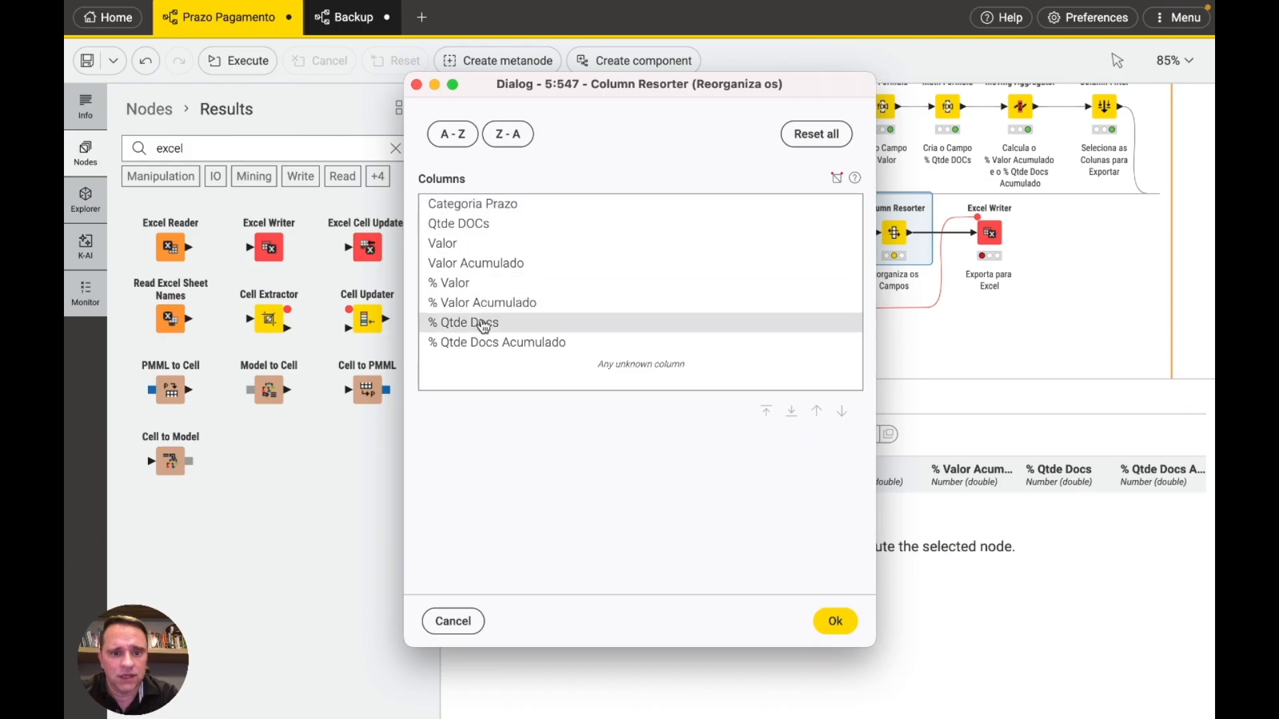
{"action": "left_click", "coordinate": [597, 324]}
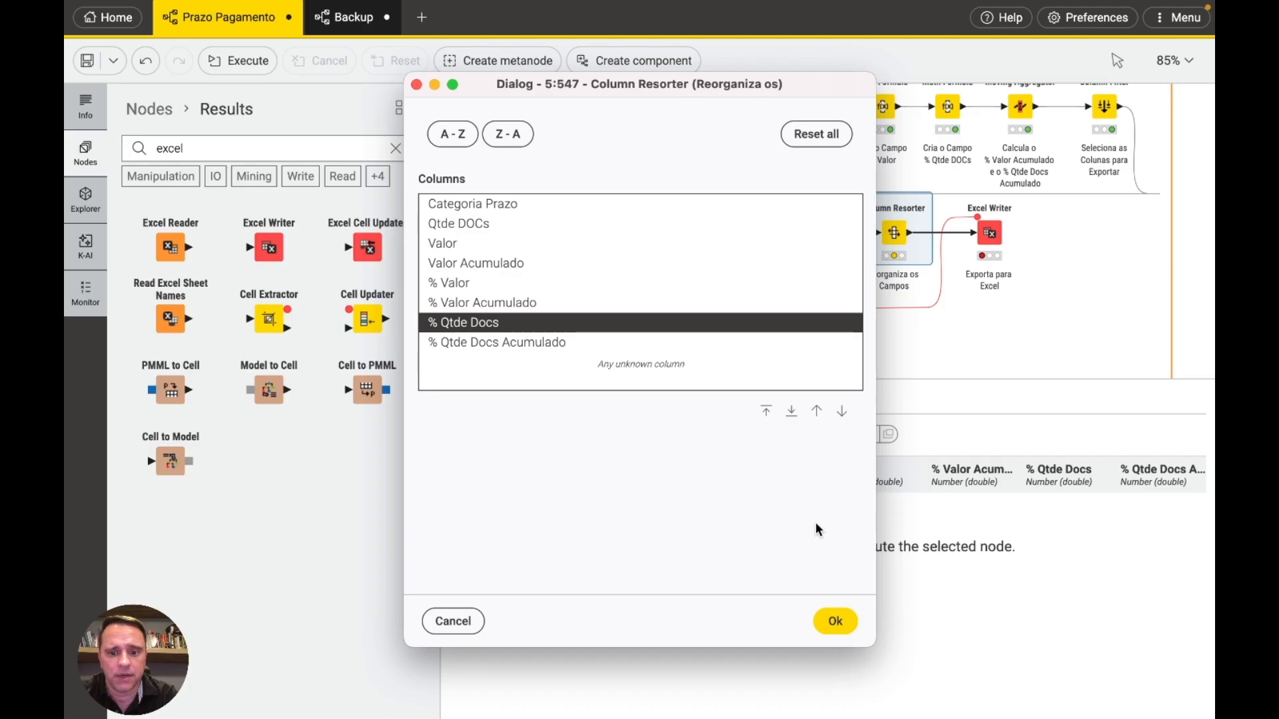
{"action": "left_click", "coordinate": [829, 620]}
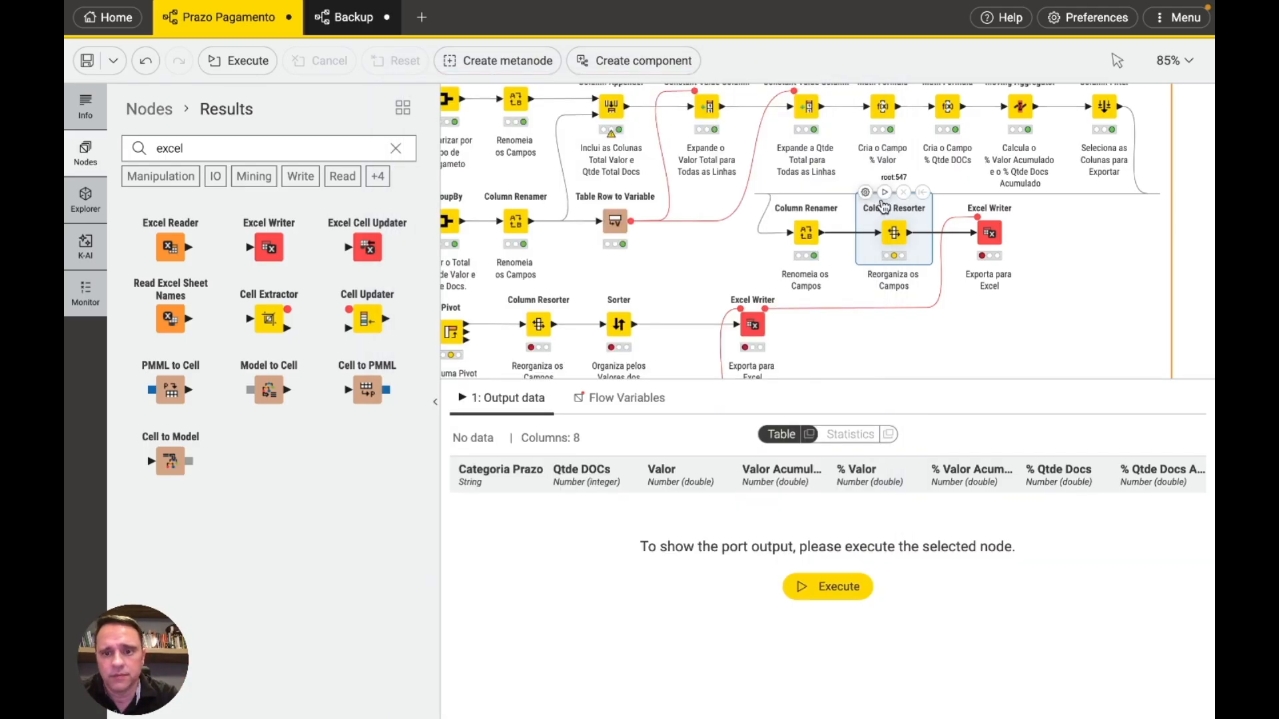
{"action": "left_click", "coordinate": [883, 197]}
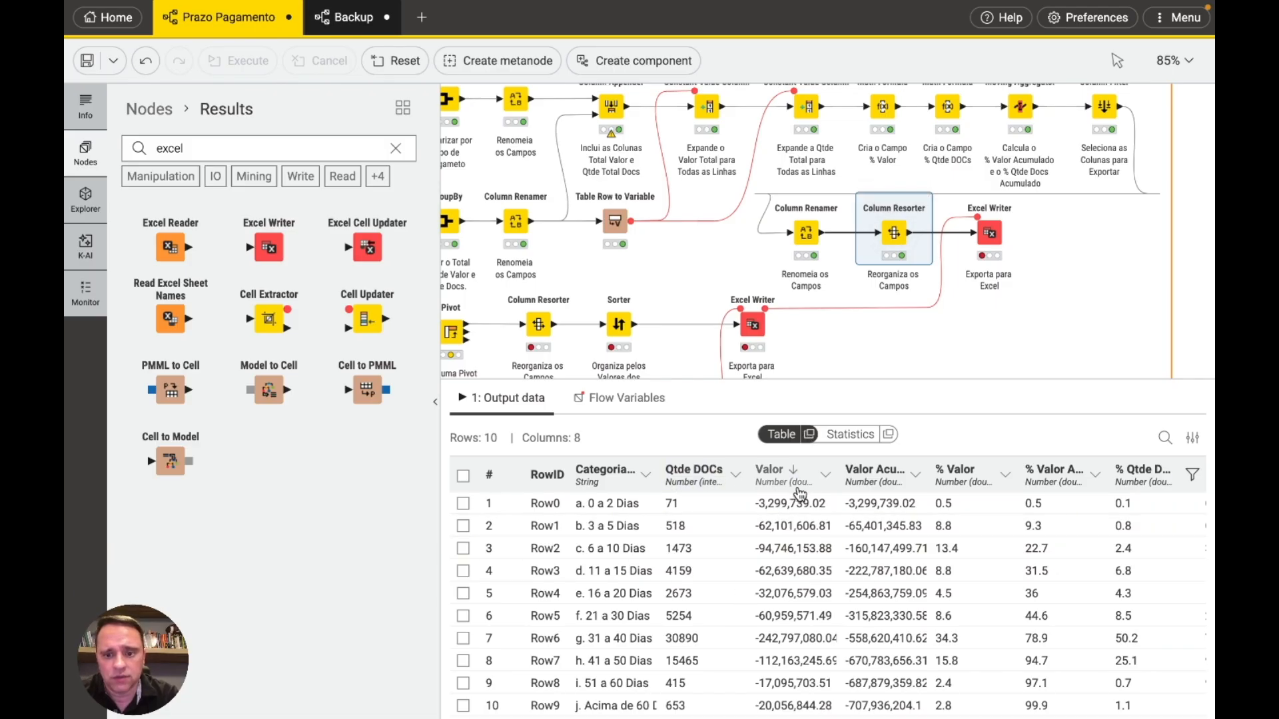
Step: Widen Valor Acumulado in the Column Resorter output and compare the column order with the Column Renamer output
{"action": "left_click_drag", "start_coordinate": [930, 473], "coordinate": [958, 473]}
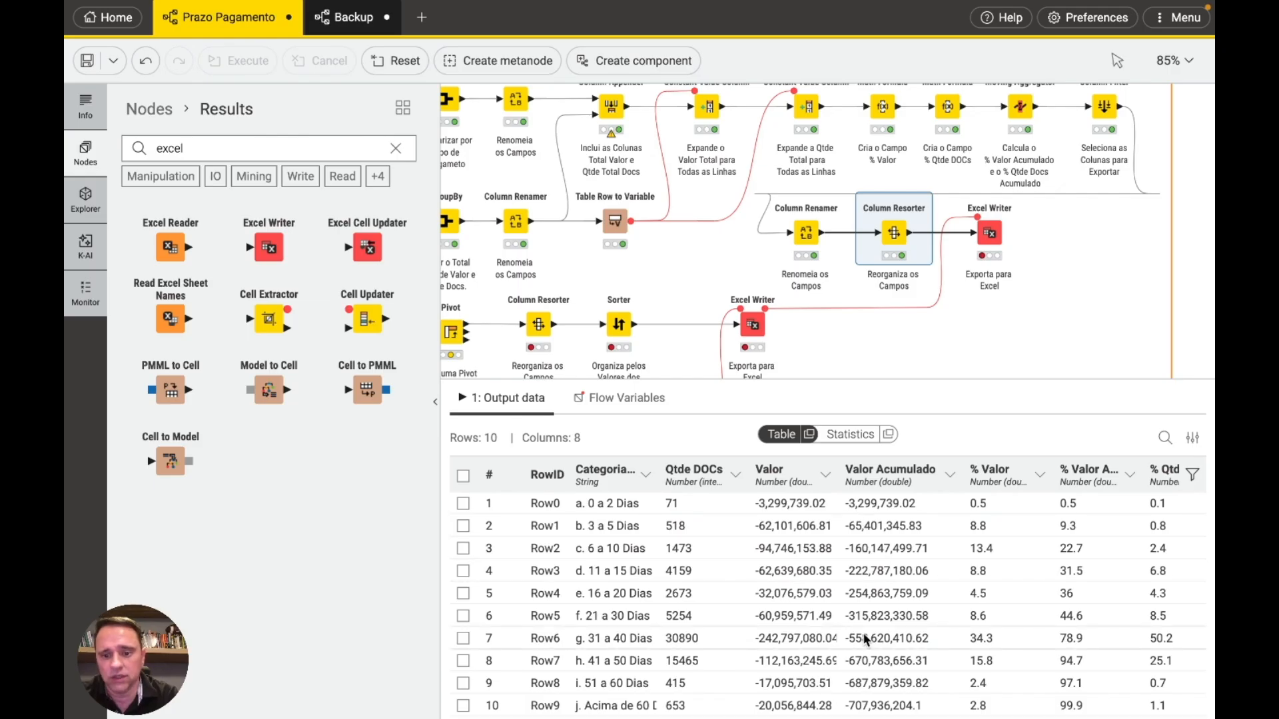
{"action": "scroll", "coordinate": [865, 626], "scroll_direction": "right", "scroll_amount": 5}
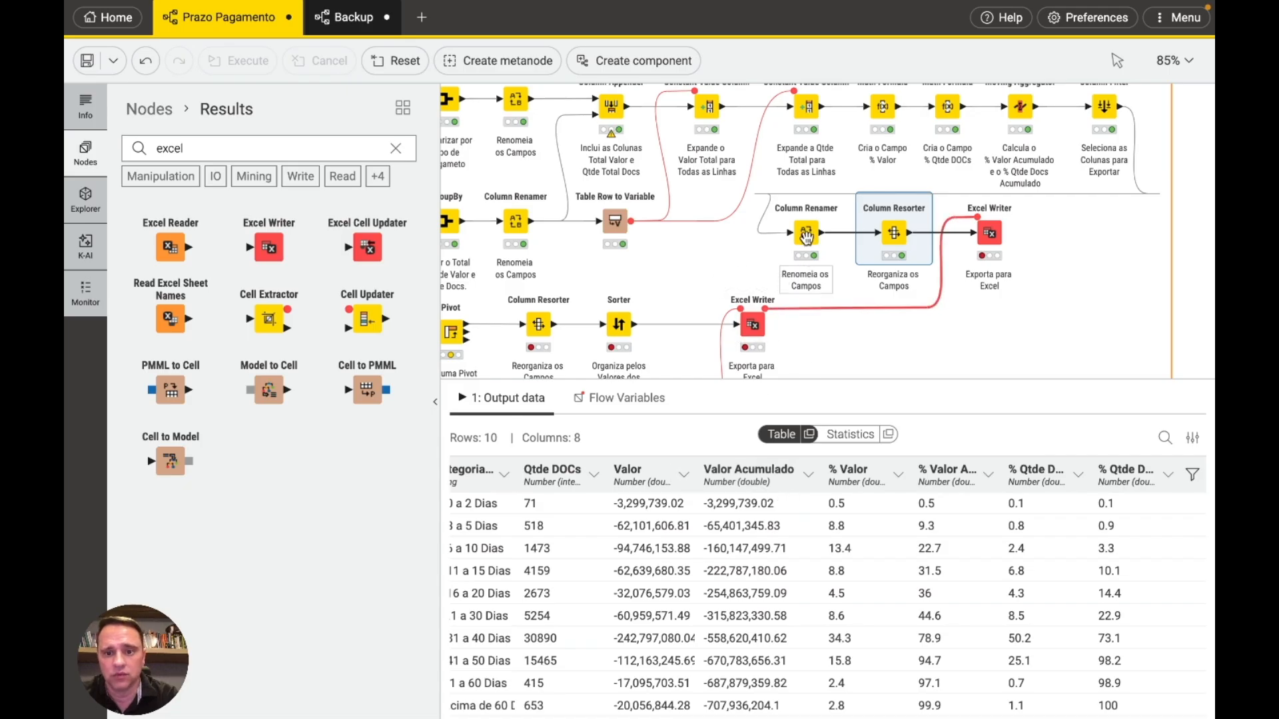
{"action": "left_click", "coordinate": [807, 234]}
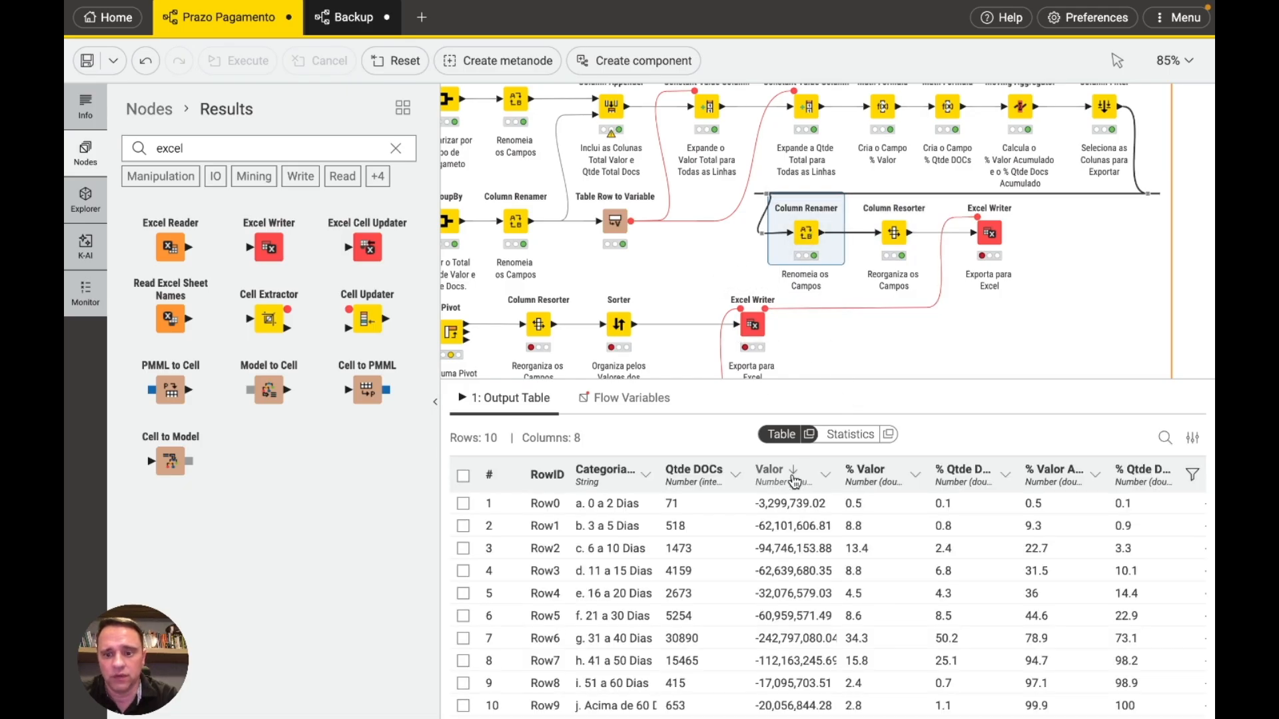
{"action": "scroll", "coordinate": [914, 546], "scroll_direction": "right", "scroll_amount": 2}
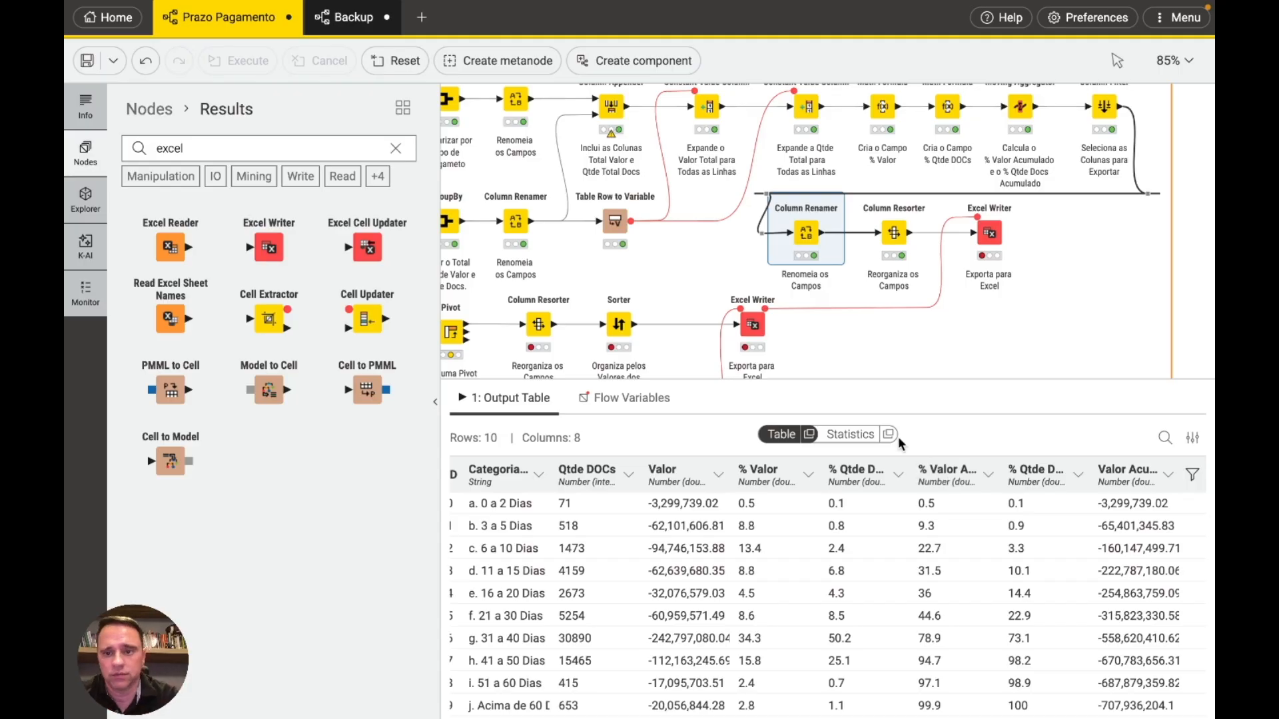
Step: Examine how the Excel Writer nodes are chained across the export branches, the Pivot branch, and the payment-term categories in the output table
{"action": "mouse_move", "coordinate": [978, 232]}
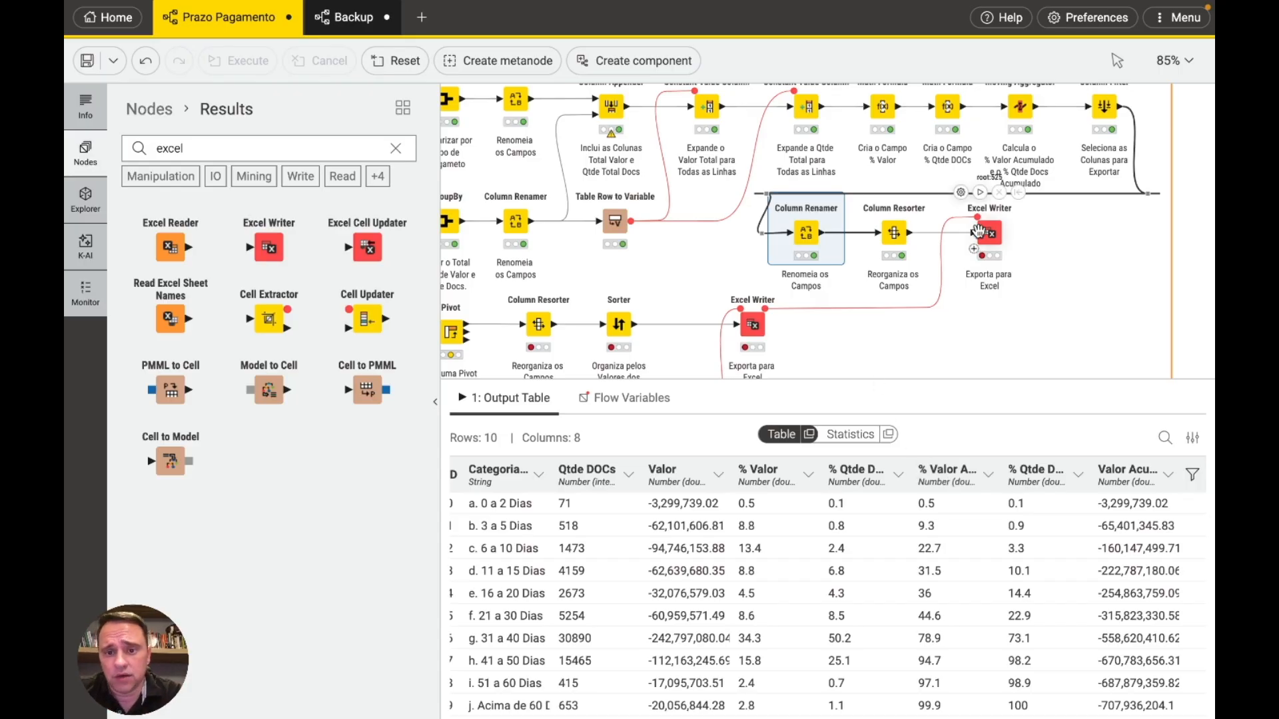
{"action": "scroll", "coordinate": [977, 231], "scroll_direction": "down", "scroll_amount": 1}
{"action": "scroll", "coordinate": [979, 233], "scroll_direction": "left", "scroll_amount": 4}
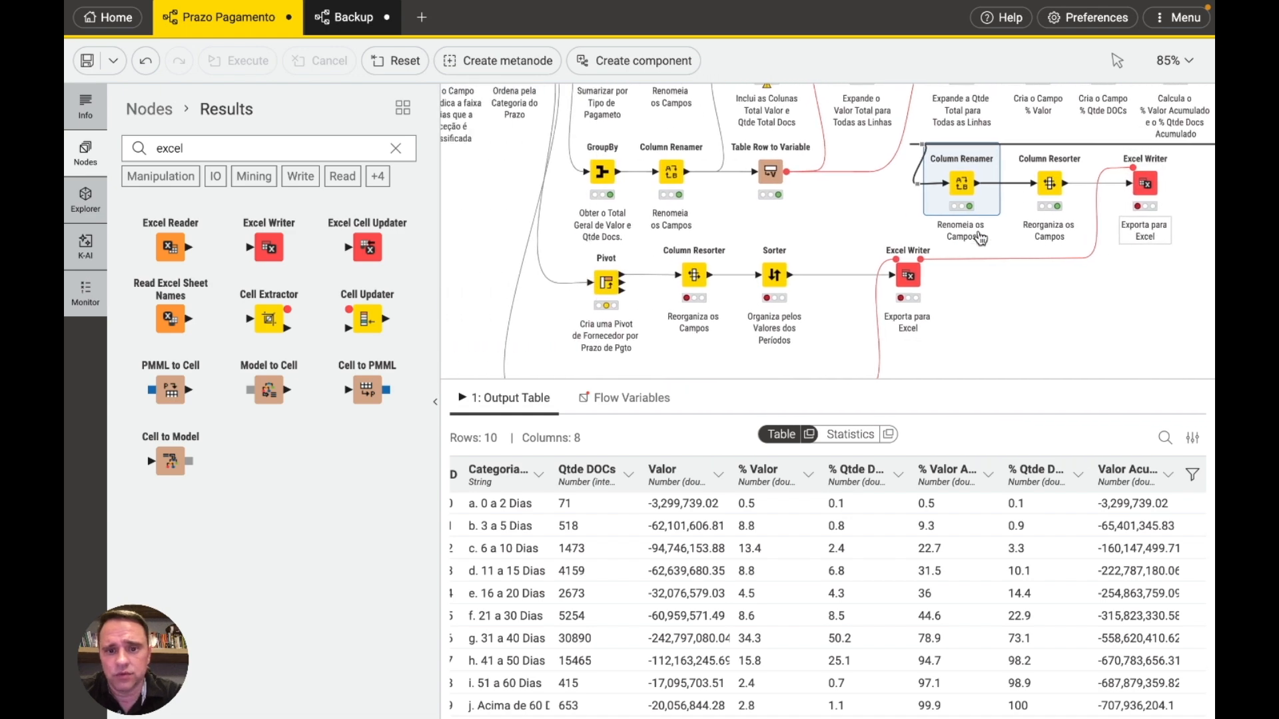
{"action": "scroll", "coordinate": [981, 238], "scroll_direction": "down", "scroll_amount": 3}
{"action": "scroll", "coordinate": [981, 237], "scroll_direction": "left", "scroll_amount": 1}
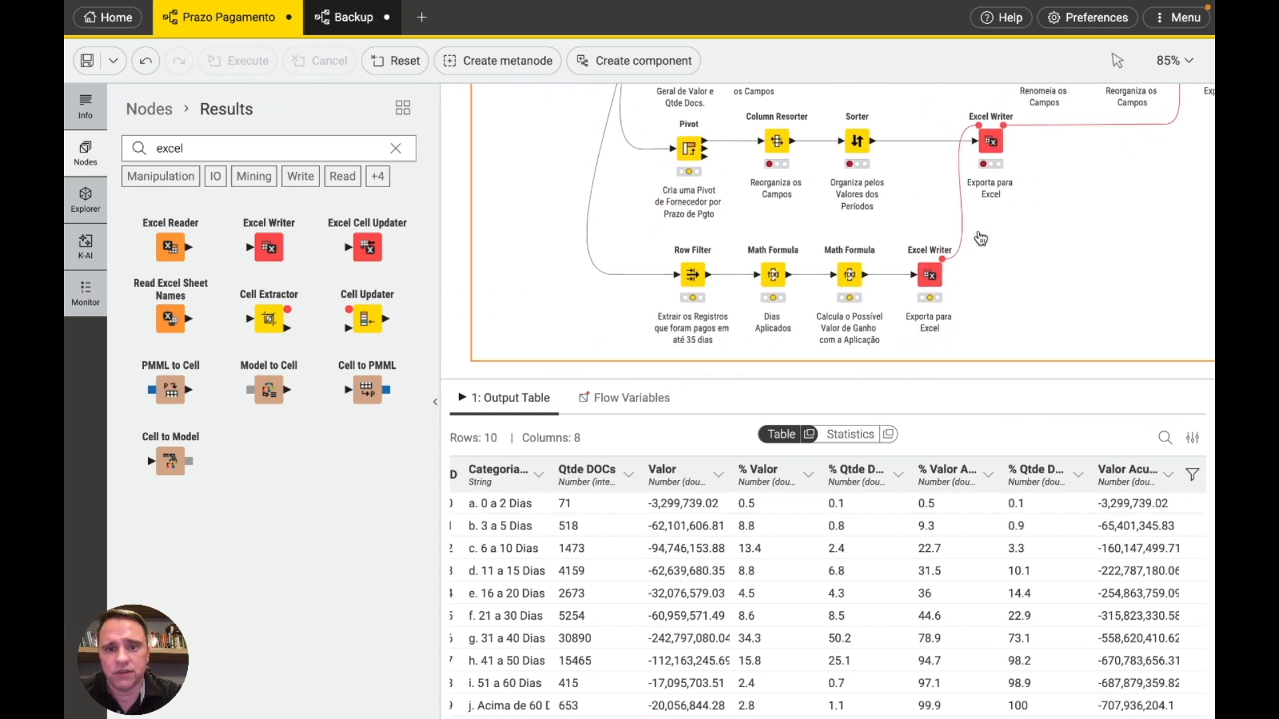
{"action": "scroll", "coordinate": [981, 237], "scroll_direction": "up", "scroll_amount": 4}
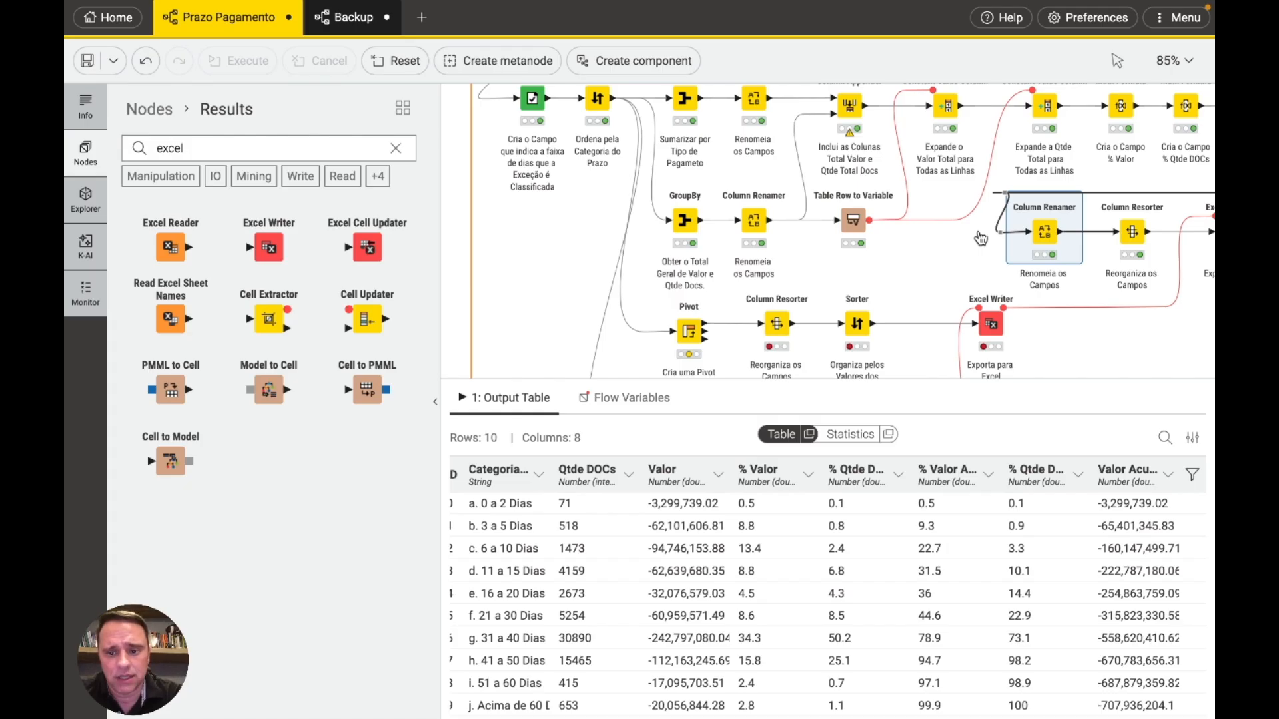
{"action": "scroll", "coordinate": [980, 237], "scroll_direction": "down", "scroll_amount": 1}
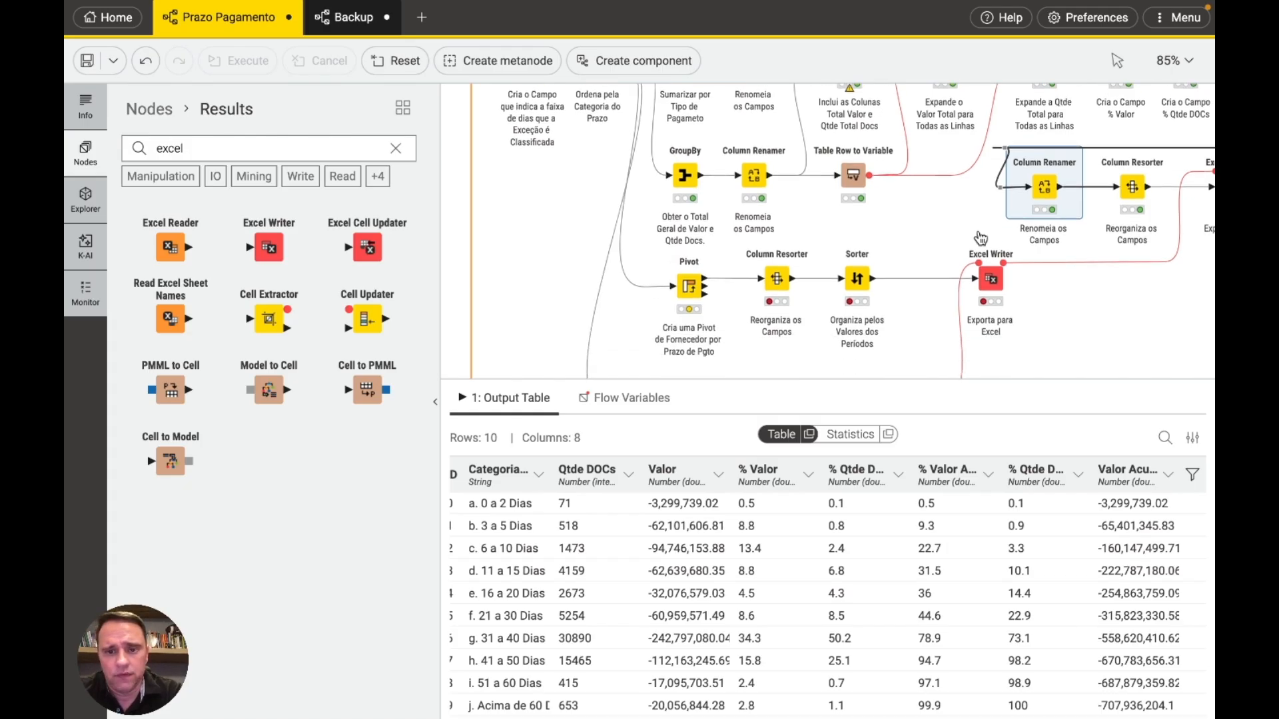
{"action": "scroll", "coordinate": [695, 181], "scroll_direction": "down", "scroll_amount": 1}
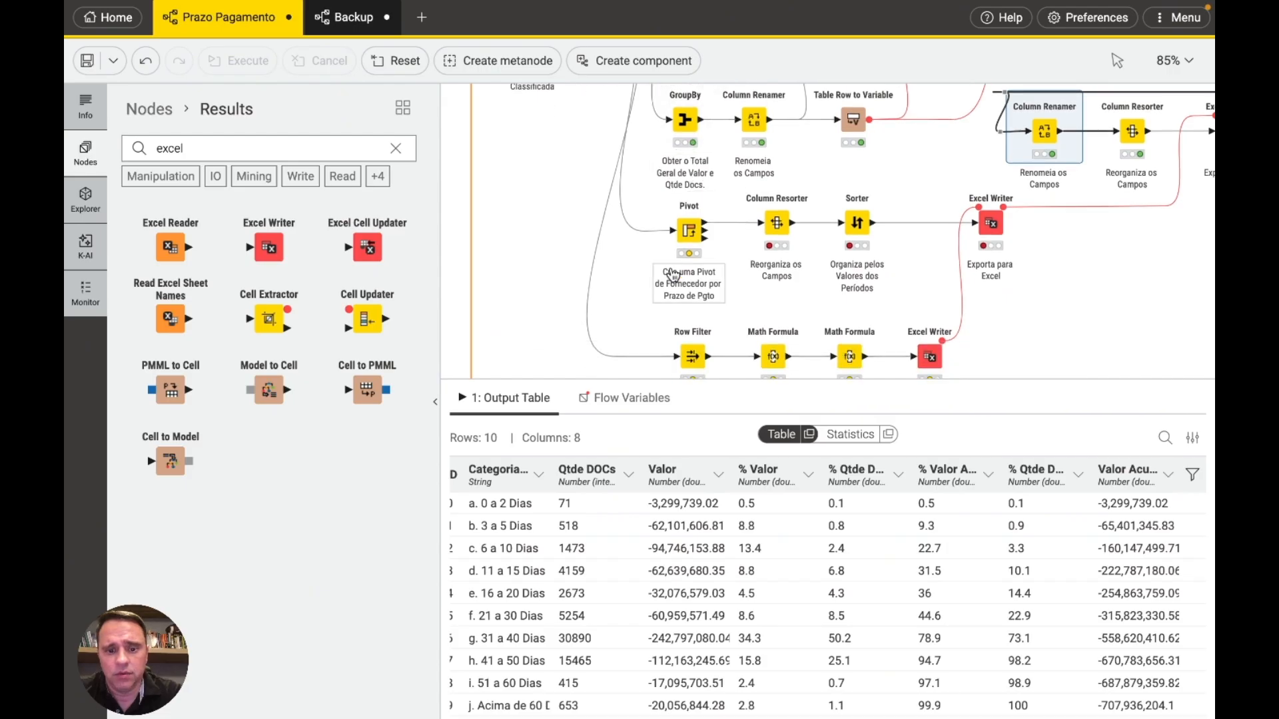
{"action": "scroll", "coordinate": [660, 244], "scroll_direction": "down", "scroll_amount": 1}
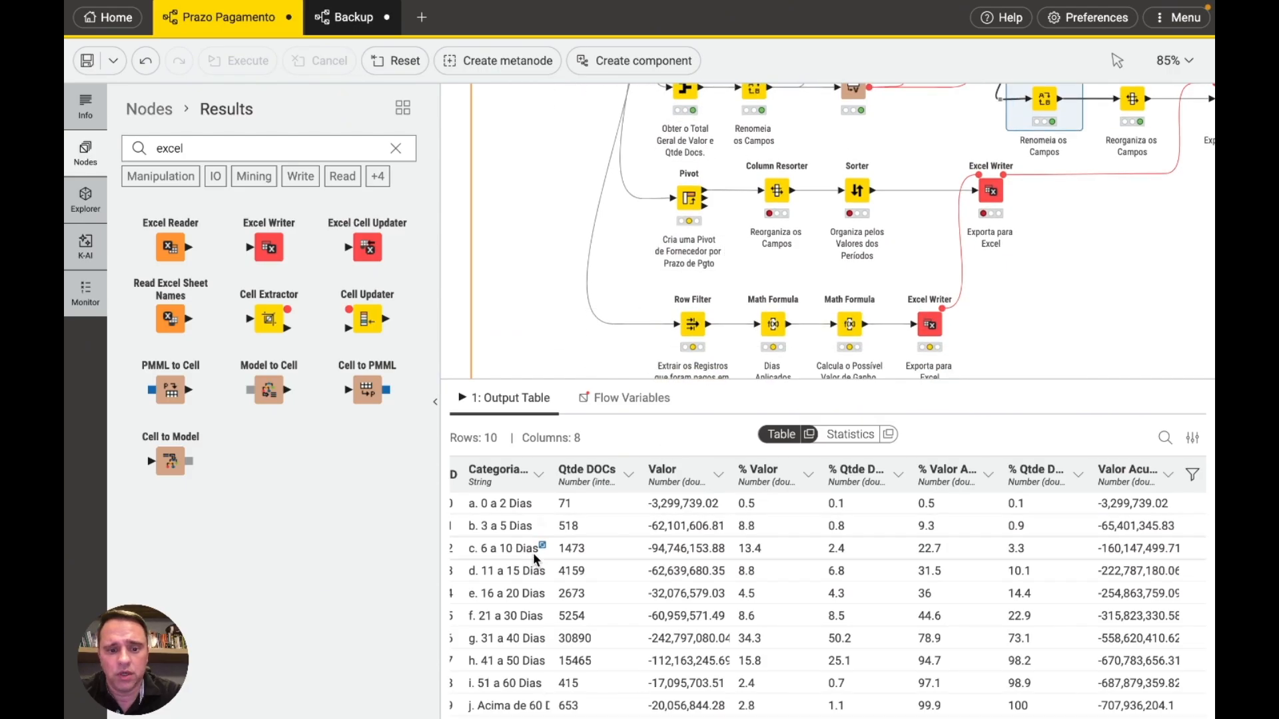
{"action": "scroll", "coordinate": [533, 556], "scroll_direction": "left", "scroll_amount": 3}
{"action": "scroll", "coordinate": [533, 553], "scroll_direction": "left", "scroll_amount": 1}
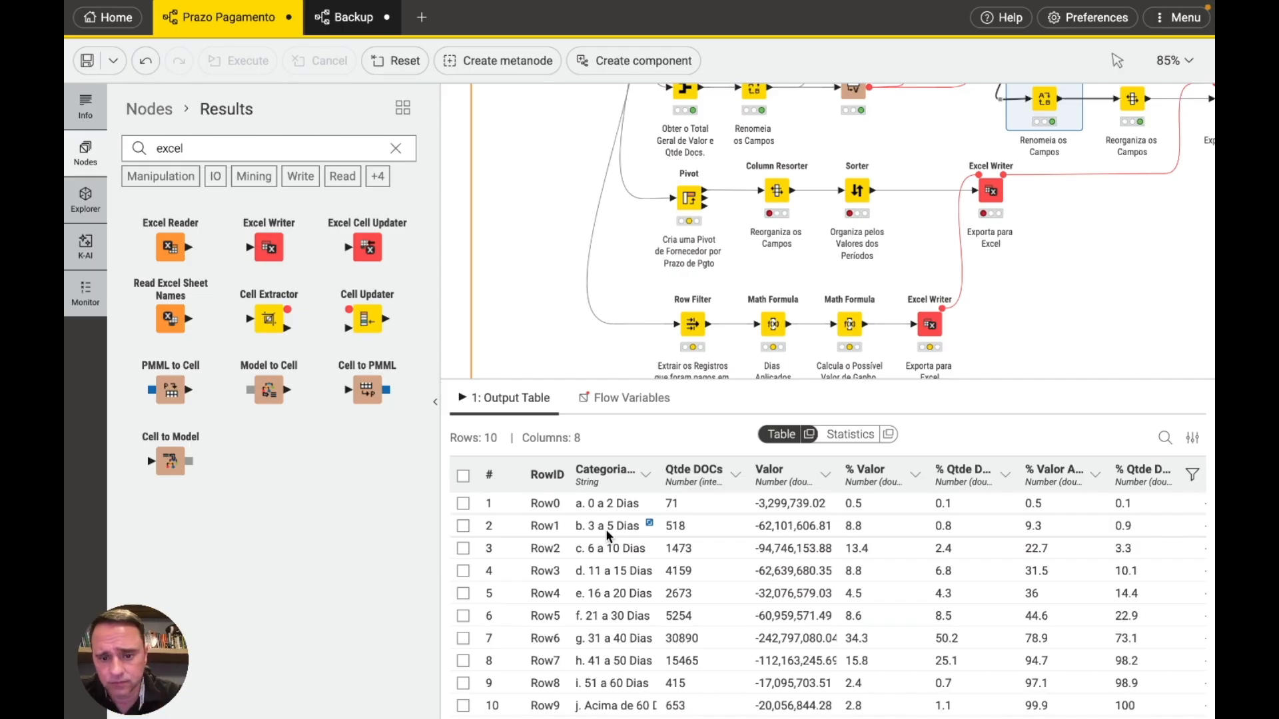
{"action": "mouse_move", "coordinate": [685, 193]}
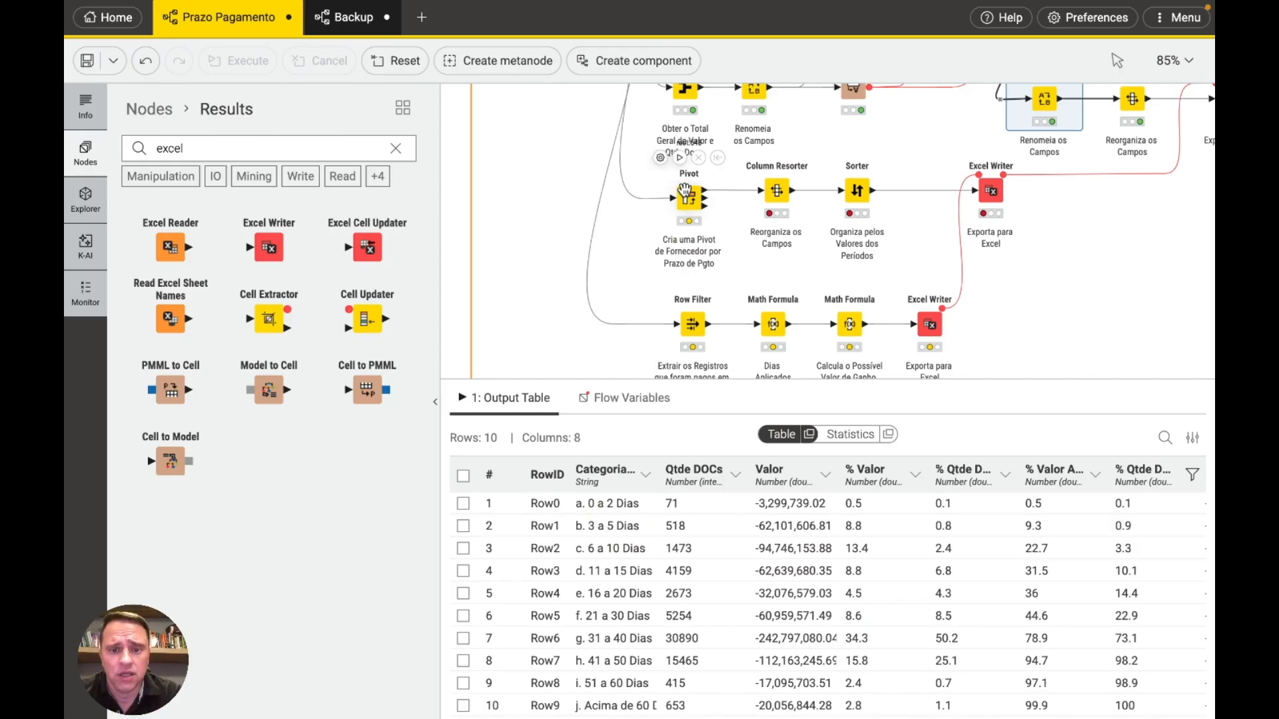
{"action": "left_click", "coordinate": [660, 159]}
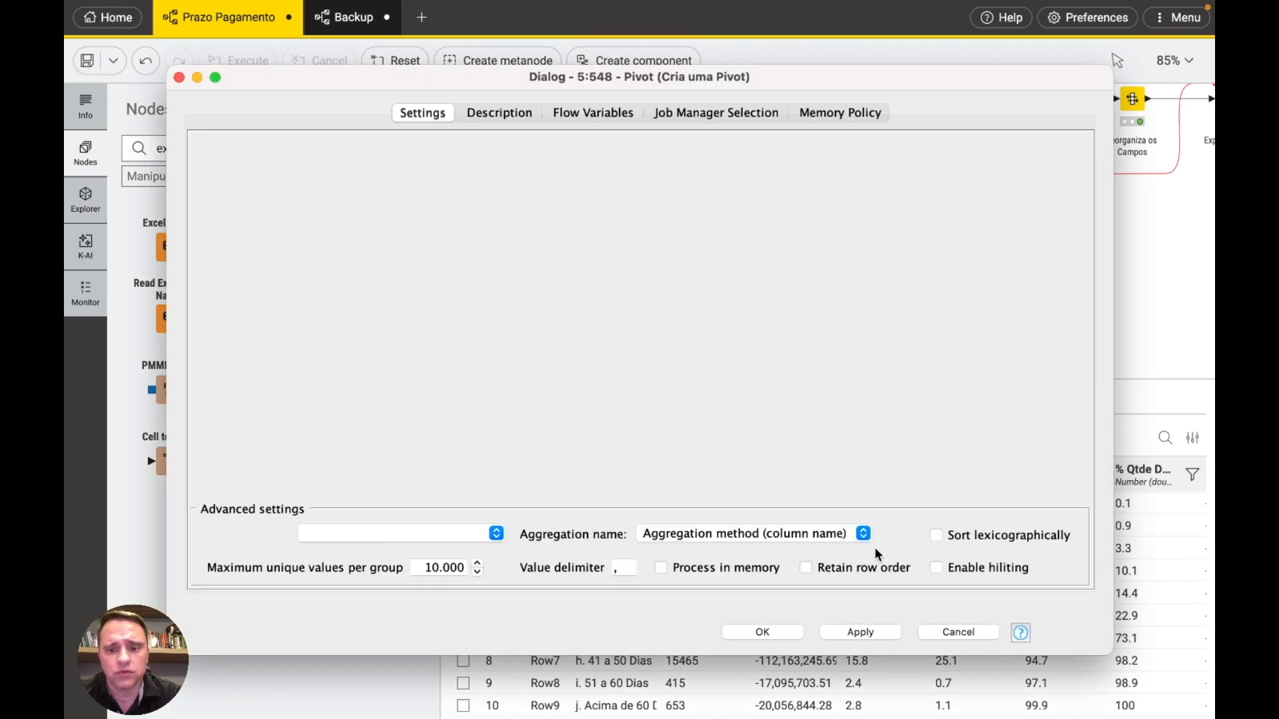
{"action": "left_click", "coordinate": [954, 631]}
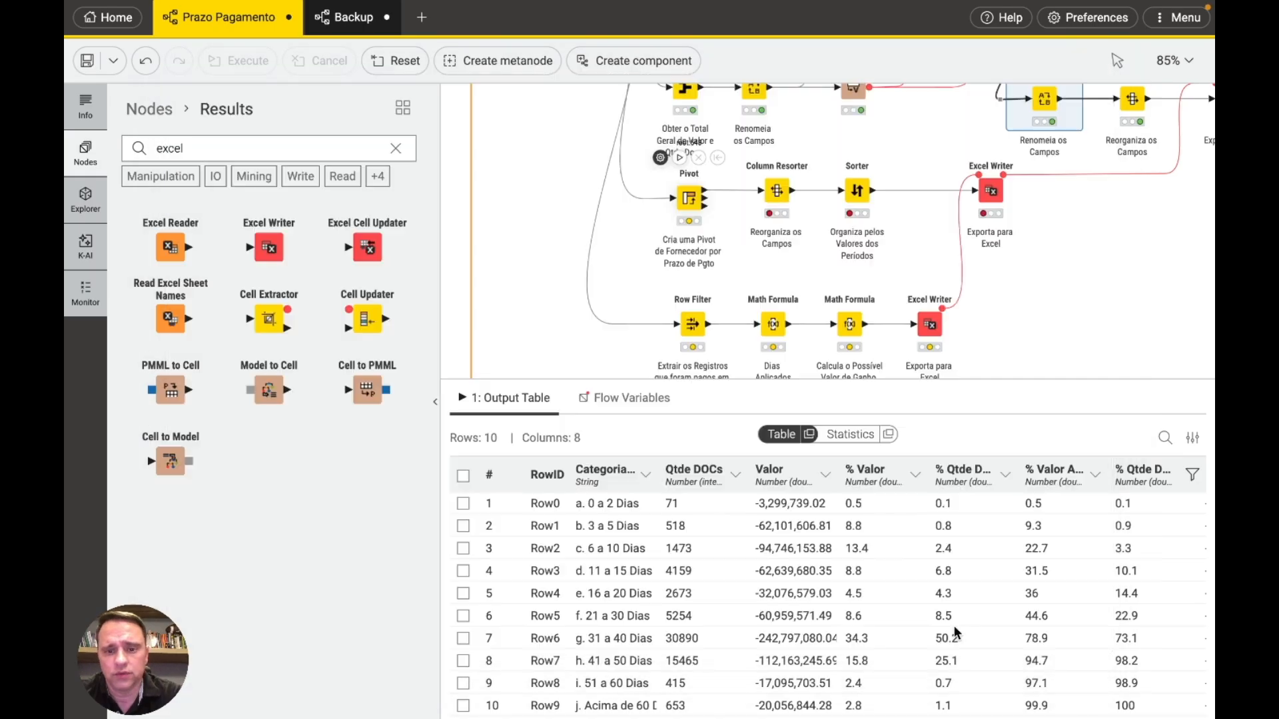
Step: Review and accept the Pivot settings that group by Nome 1, pivot on Categoria Prazo and aggregate Valor with Sum
{"action": "left_click", "coordinate": [663, 160]}
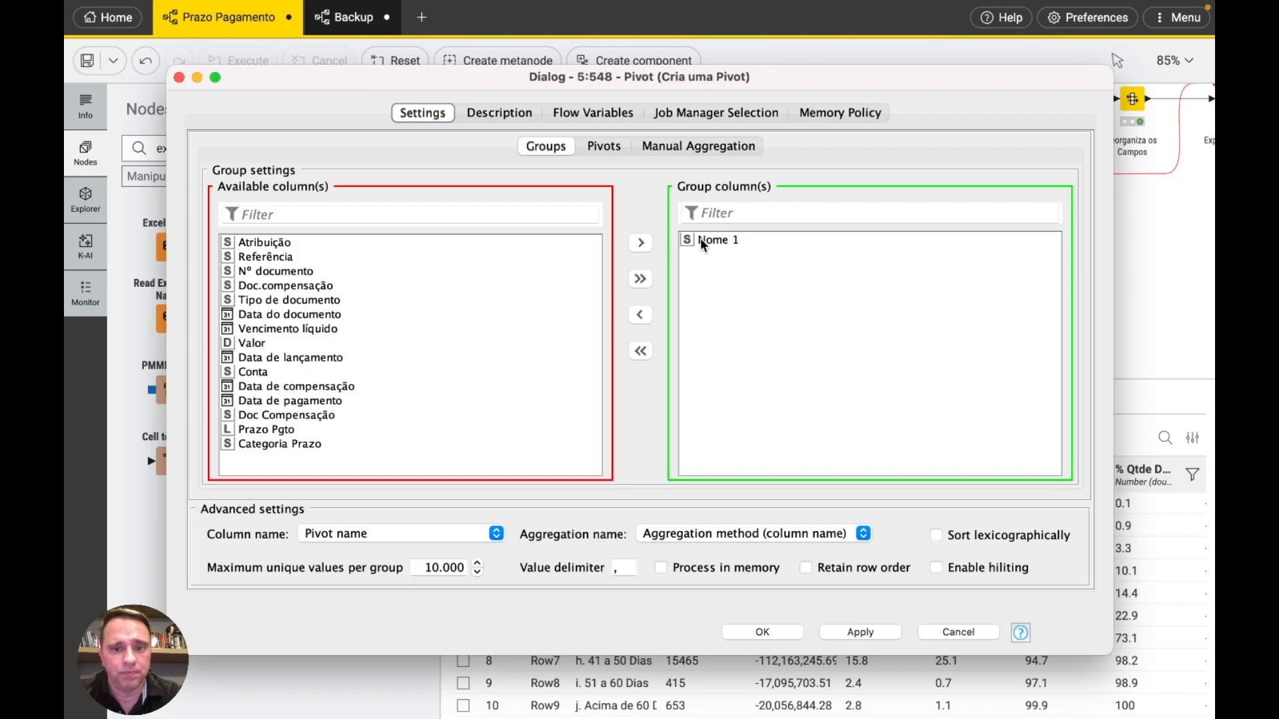
{"action": "left_click", "coordinate": [605, 146]}
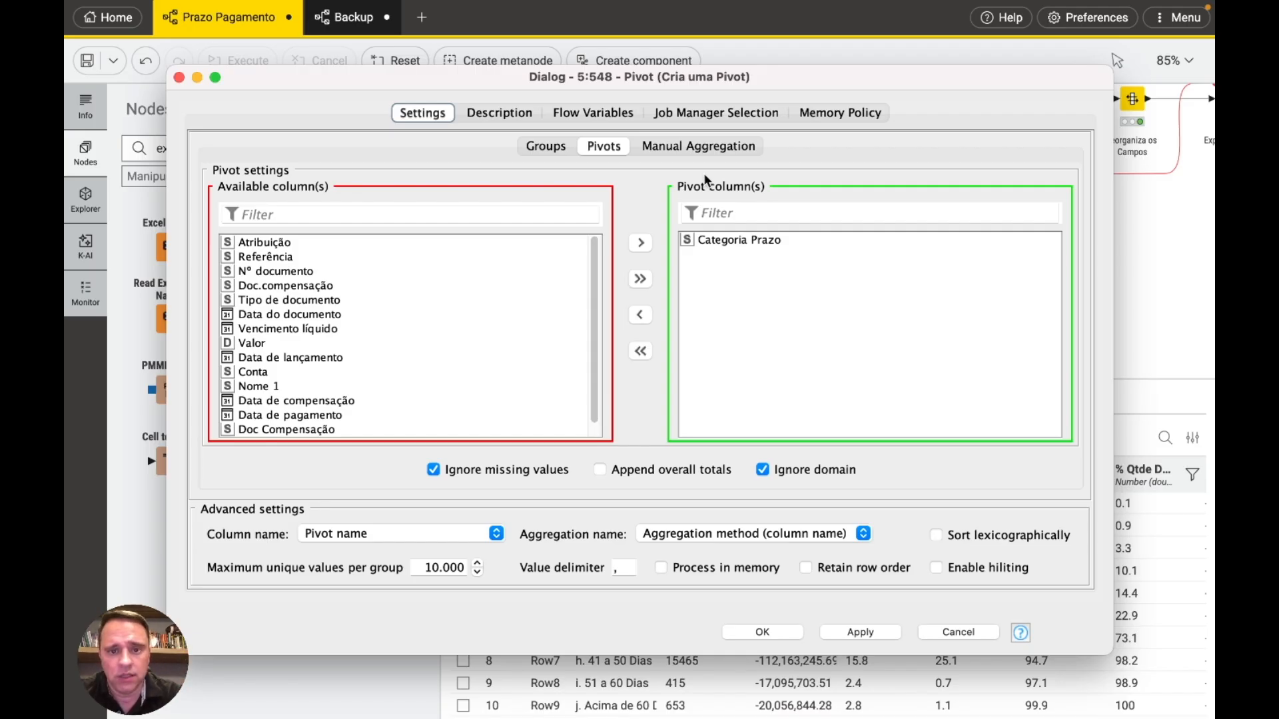
{"action": "left_click", "coordinate": [689, 146]}
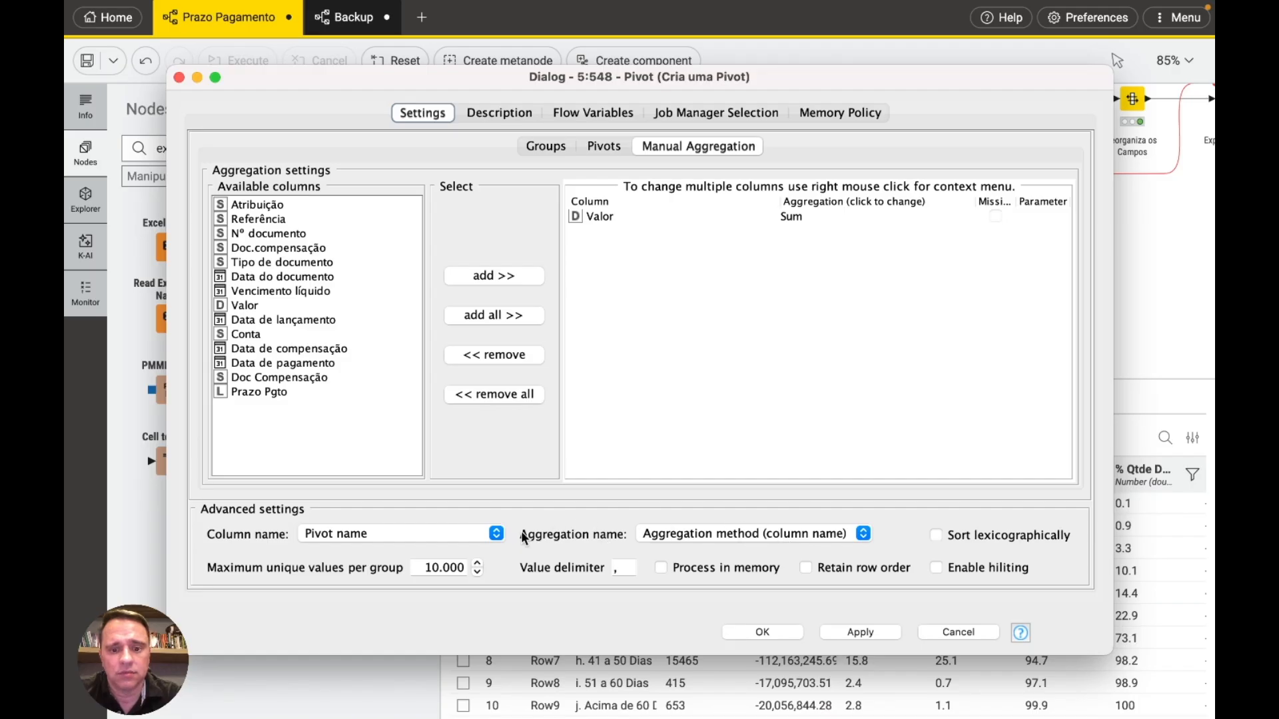
{"action": "left_click", "coordinate": [780, 630]}
Step: Execute the Pivot node, display its pivot table and widen the Nome 1 column to read the supplier names
{"action": "left_click", "coordinate": [679, 158]}
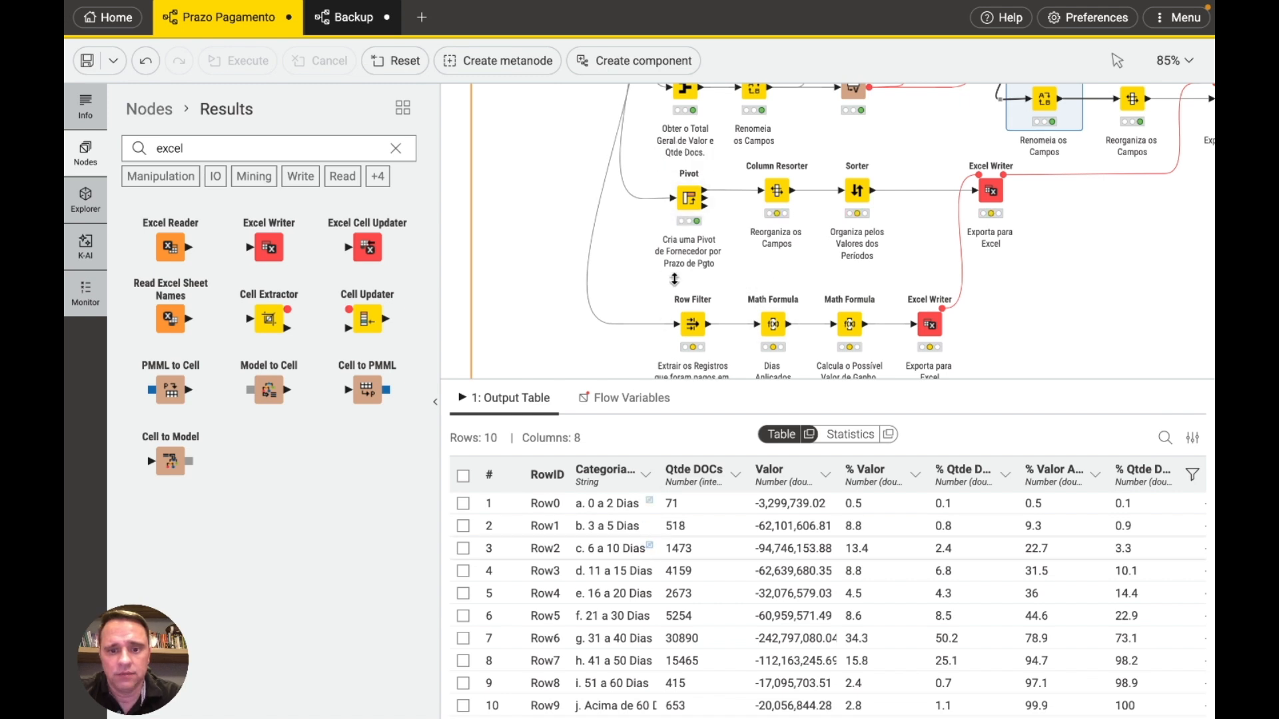
{"action": "left_click", "coordinate": [686, 199]}
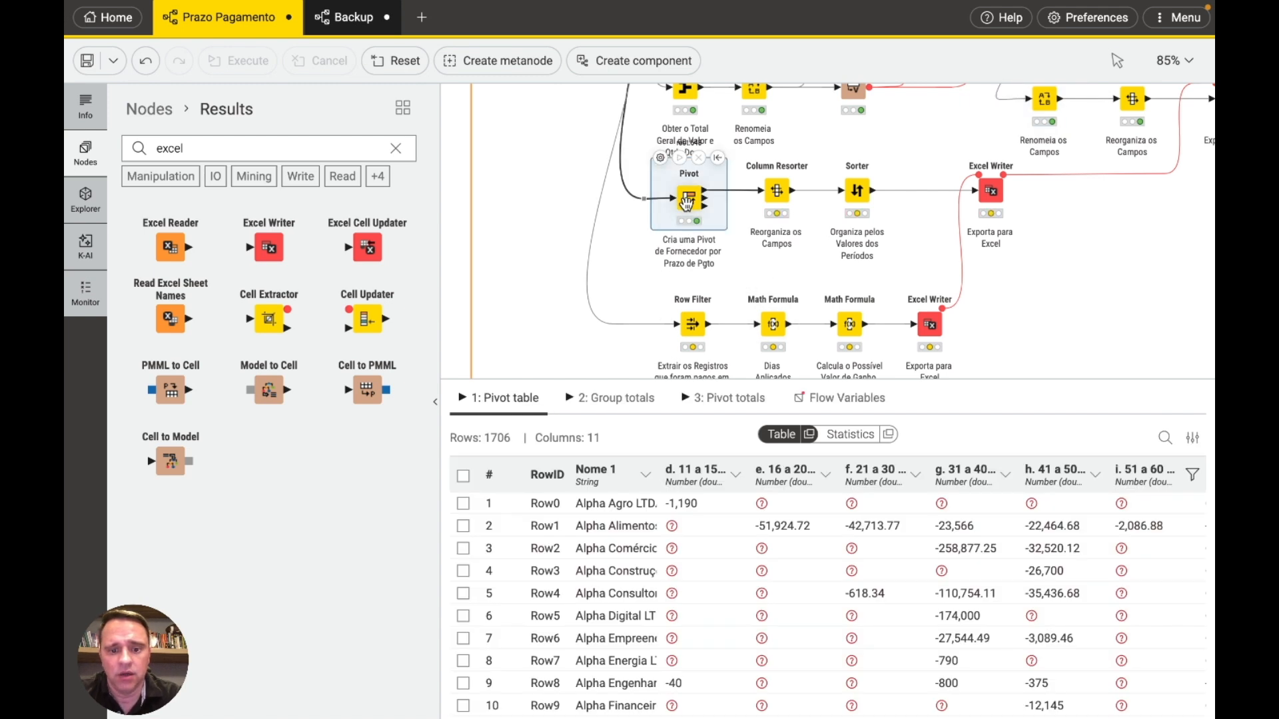
{"action": "left_click_drag", "start_coordinate": [655, 474], "coordinate": [714, 476]}
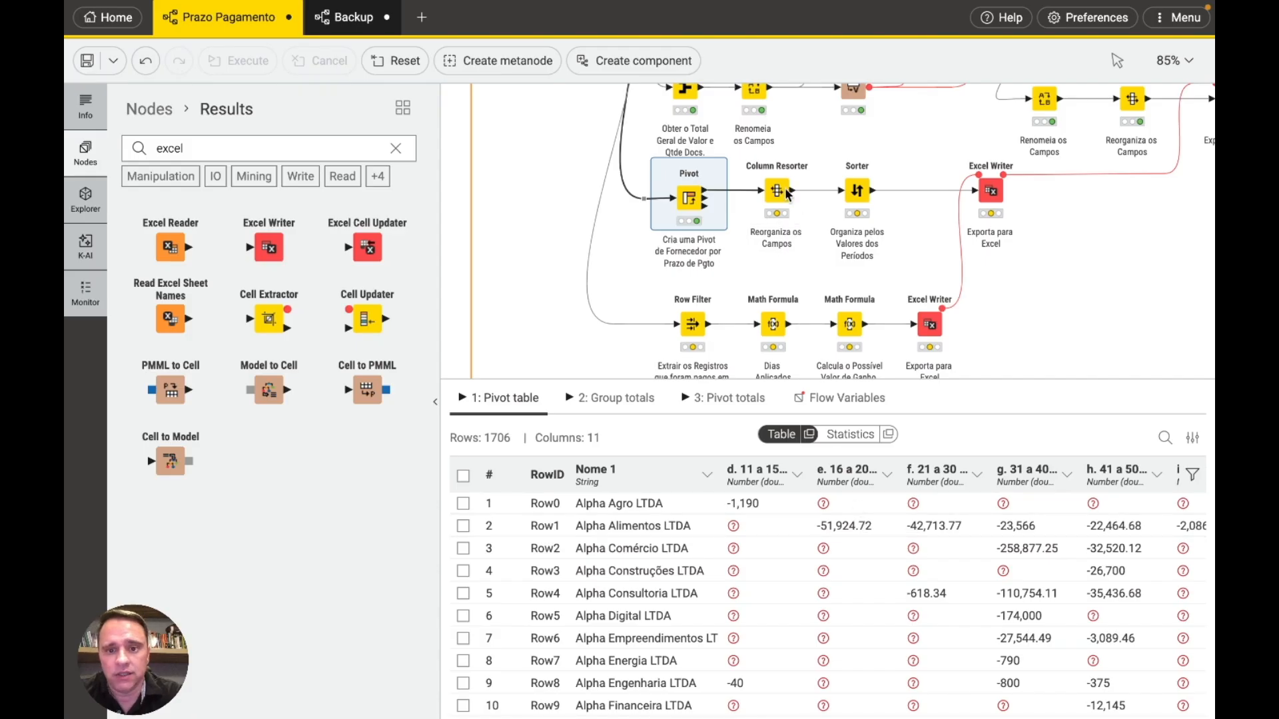
Step: Accept the Column Resorter order from Nome 1 through a. 0 a 2 Dias to j. Acima de 60 Dias, and execute the node
{"action": "left_click", "coordinate": [771, 171]}
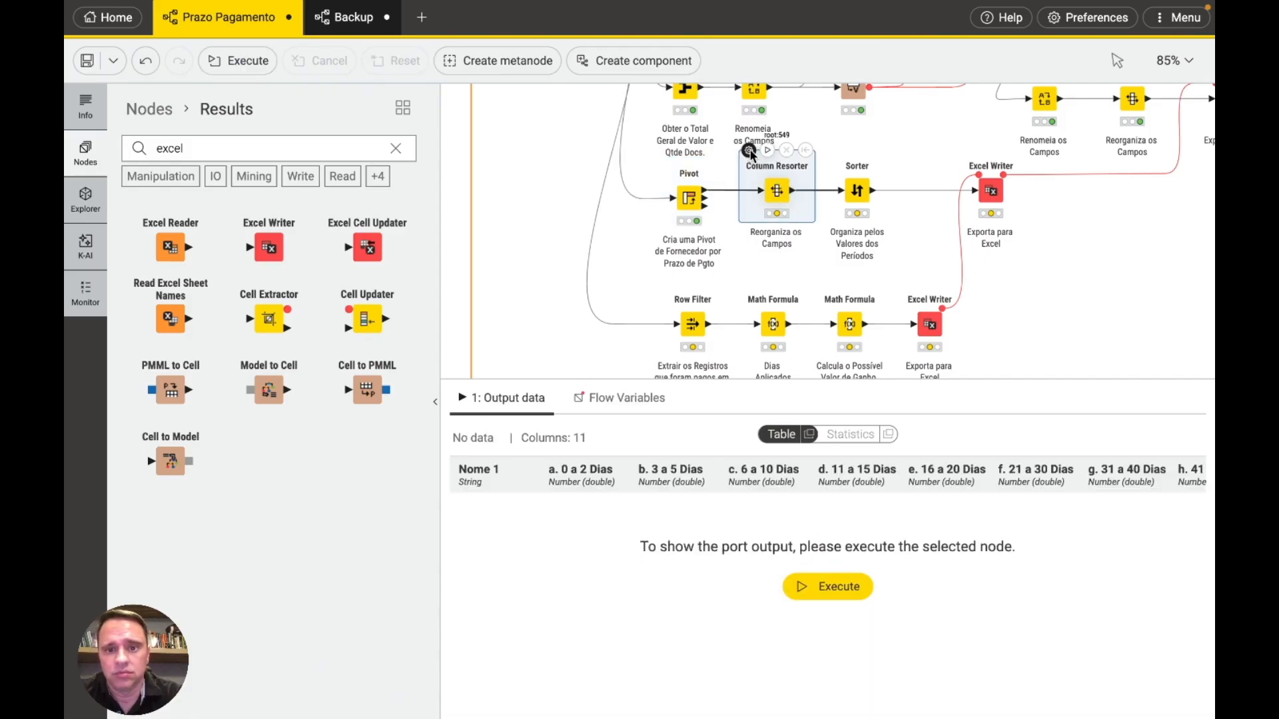
{"action": "left_click", "coordinate": [749, 150]}
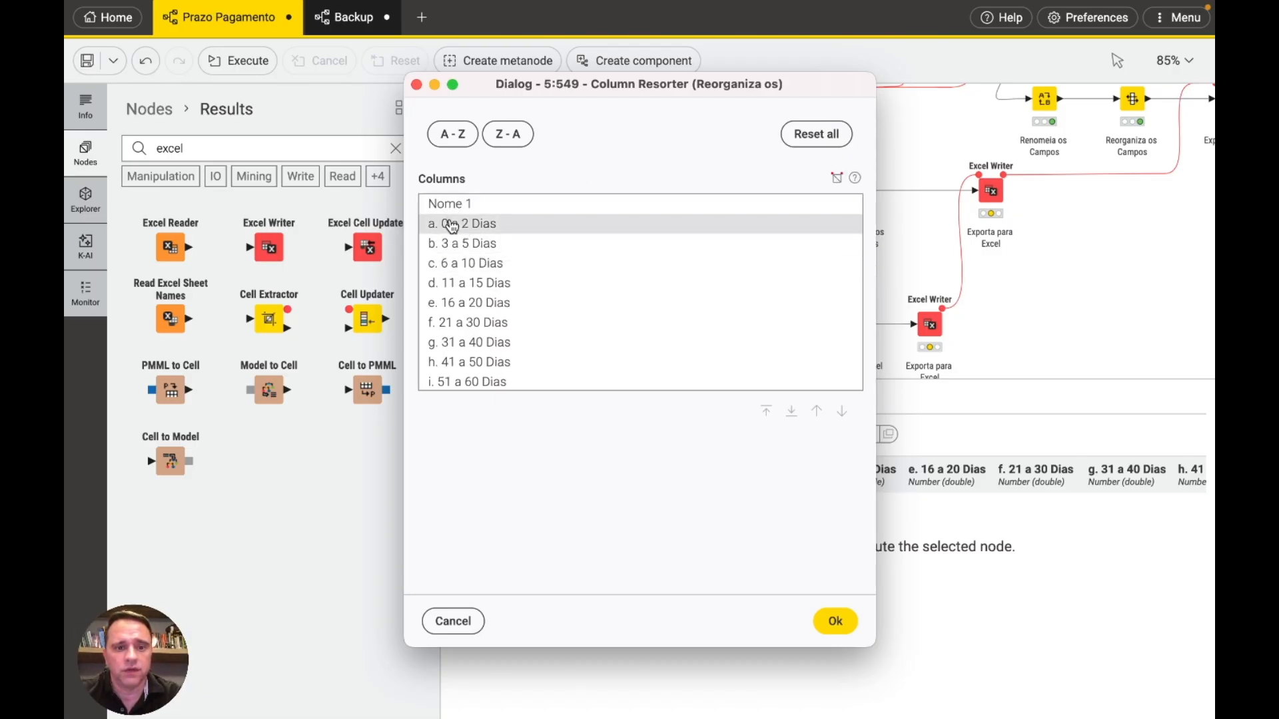
{"action": "left_click_drag", "start_coordinate": [451, 226], "coordinate": [478, 343]}
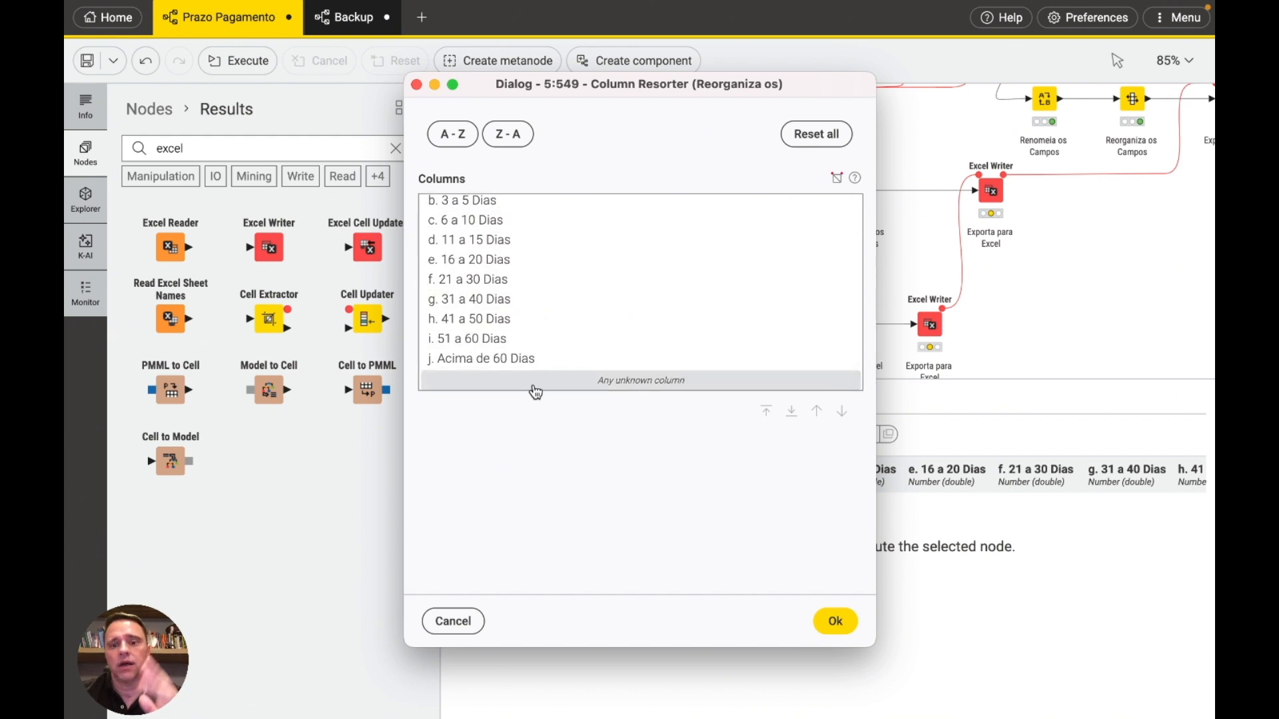
{"action": "left_click", "coordinate": [832, 621]}
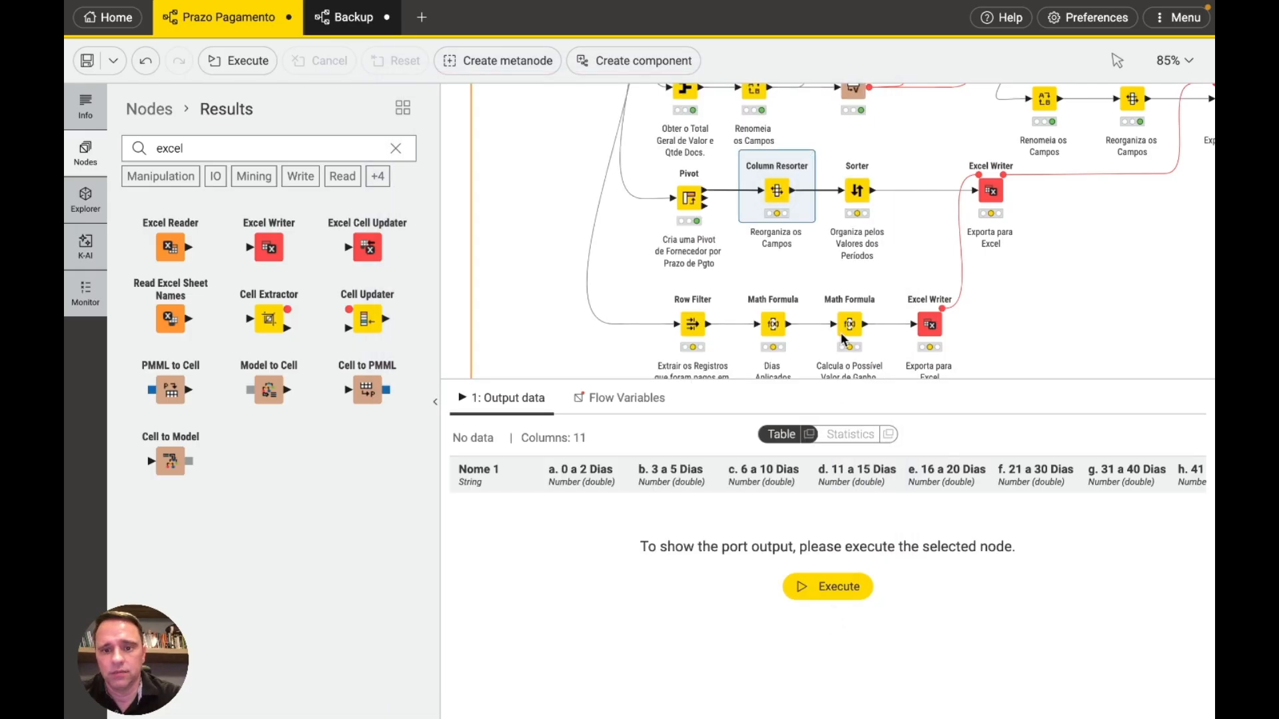
{"action": "mouse_move", "coordinate": [785, 177]}
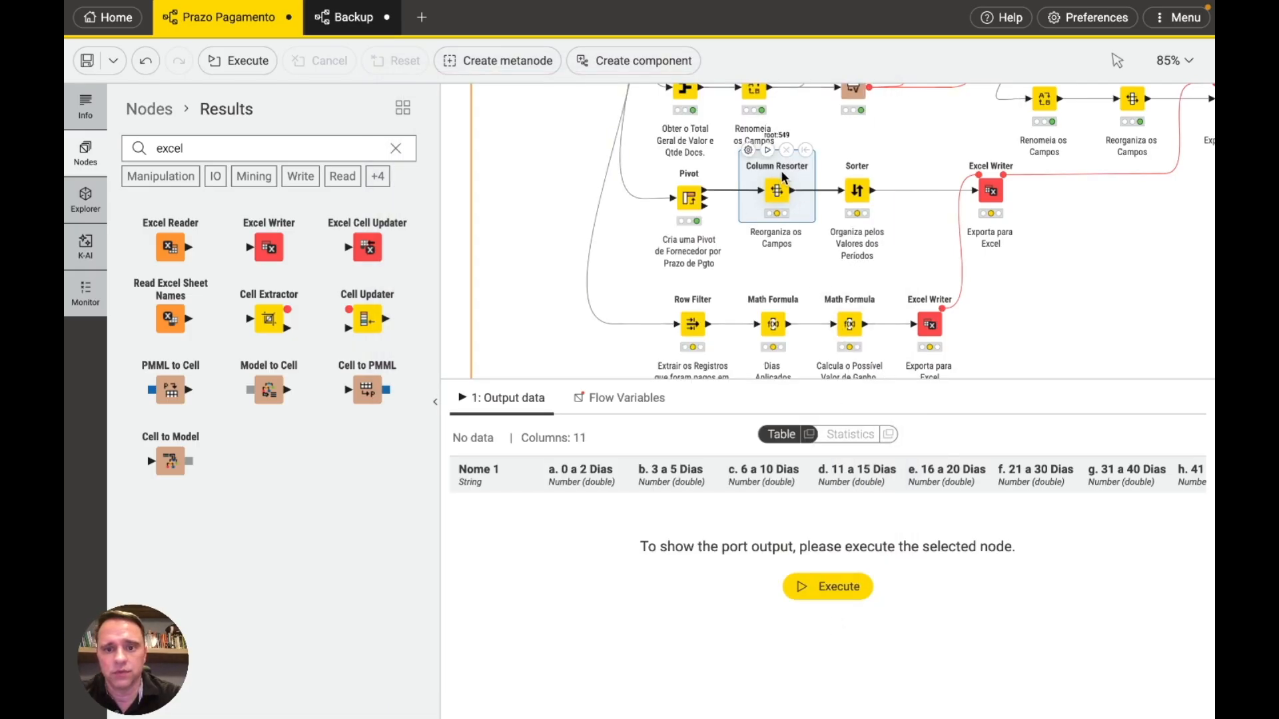
{"action": "left_click", "coordinate": [767, 150]}
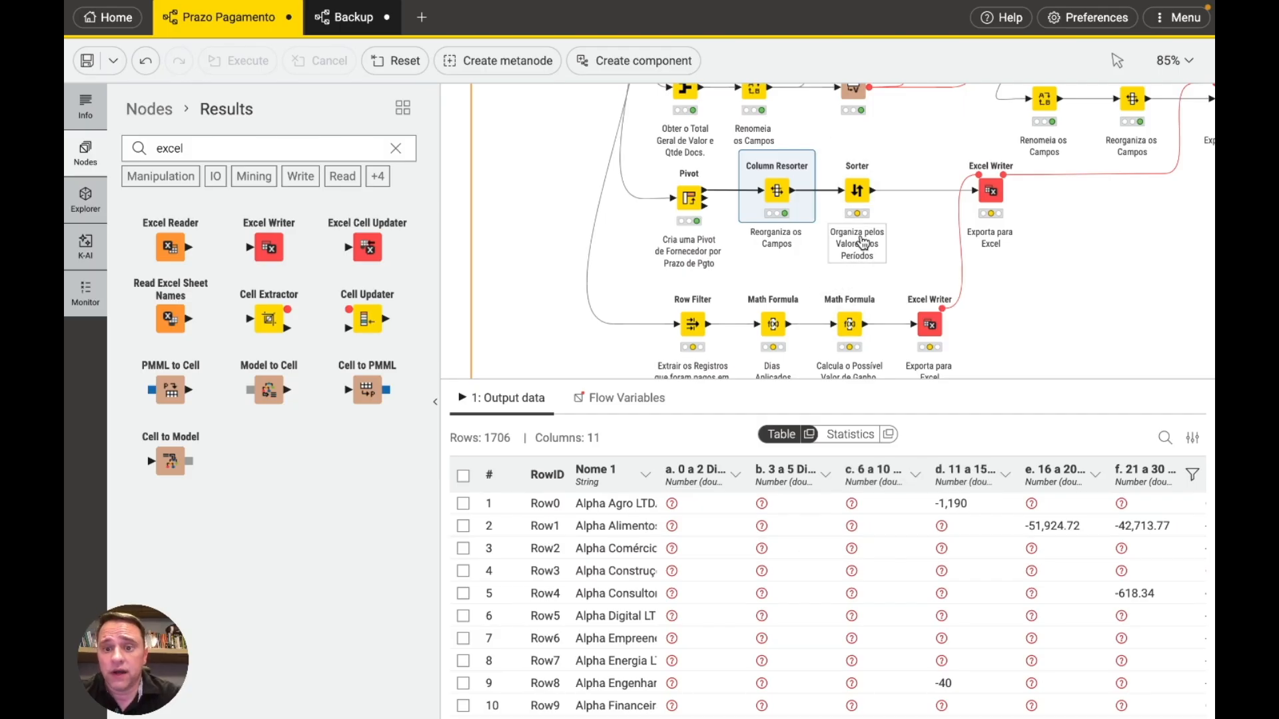
Step: Accept the Sorter's ten ascending criteria from a. 0 a 2 Dias to j. Acima de 60 Dias, and execute the node
{"action": "left_click", "coordinate": [858, 190]}
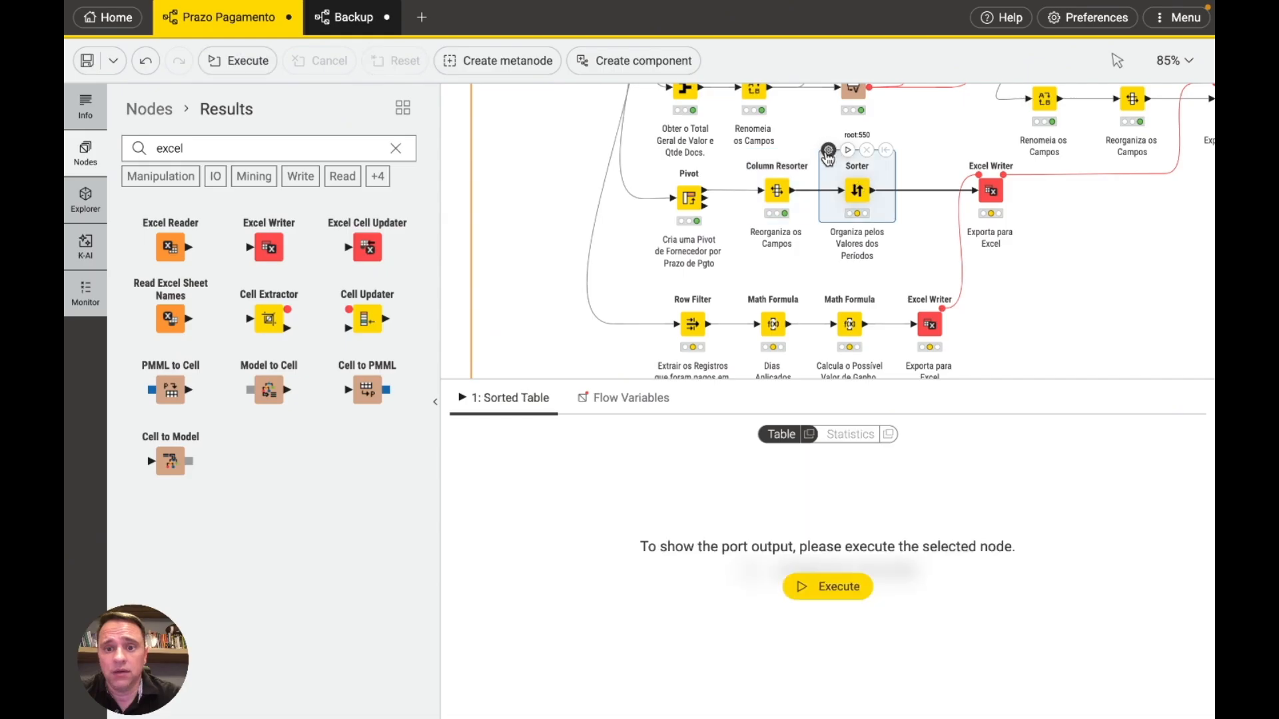
{"action": "left_click", "coordinate": [827, 150]}
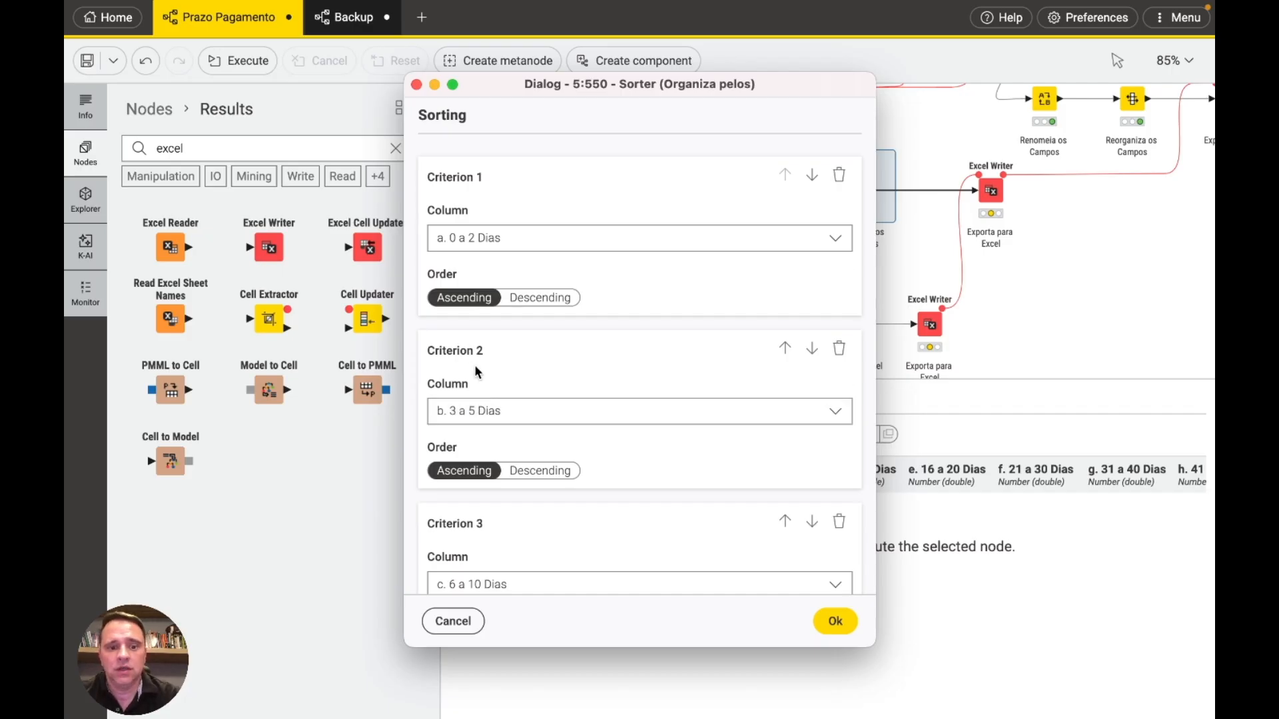
{"action": "scroll", "coordinate": [472, 357], "scroll_direction": "down", "scroll_amount": 20}
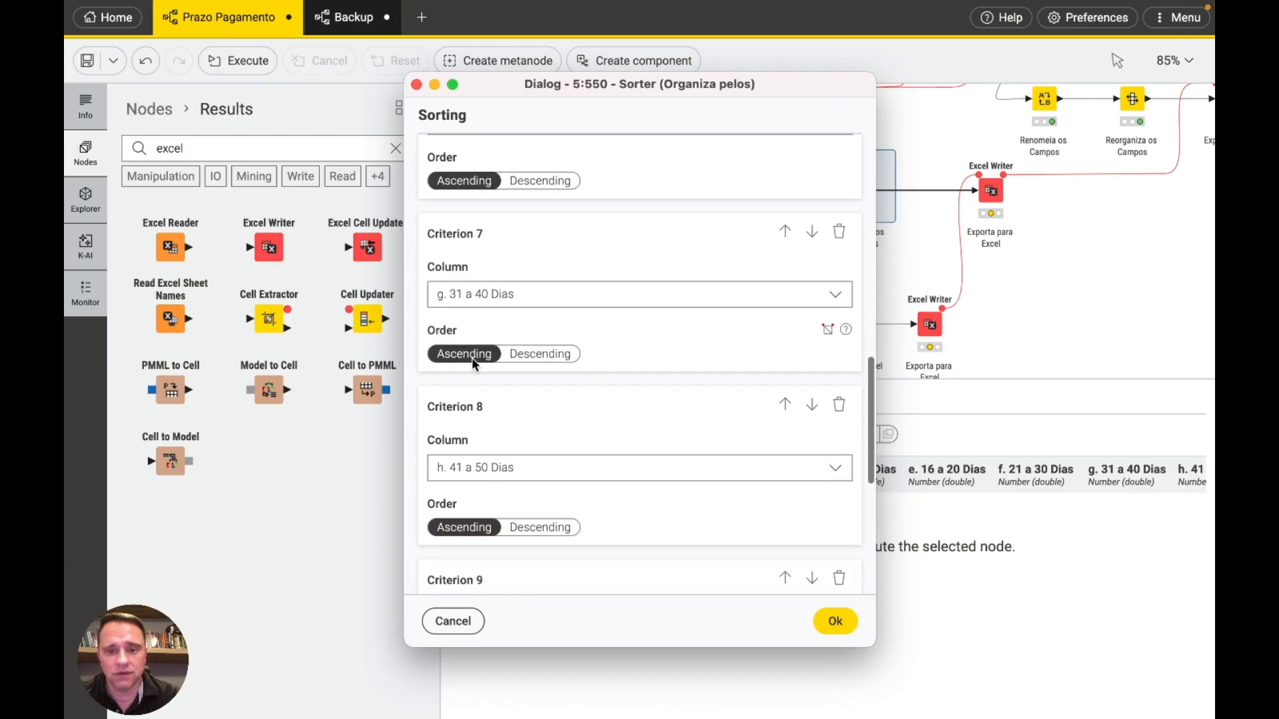
{"action": "scroll", "coordinate": [471, 357], "scroll_direction": "down", "scroll_amount": 2}
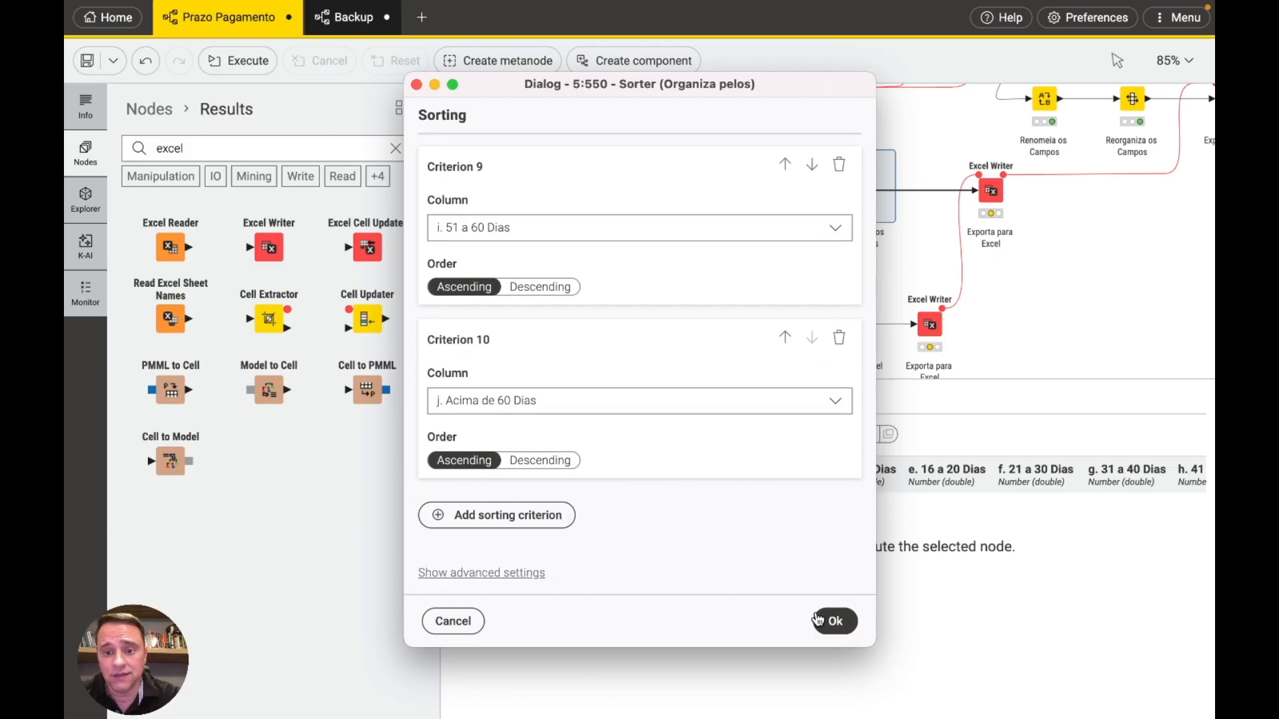
{"action": "mouse_move", "coordinate": [853, 160]}
{"action": "left_click", "coordinate": [847, 150]}
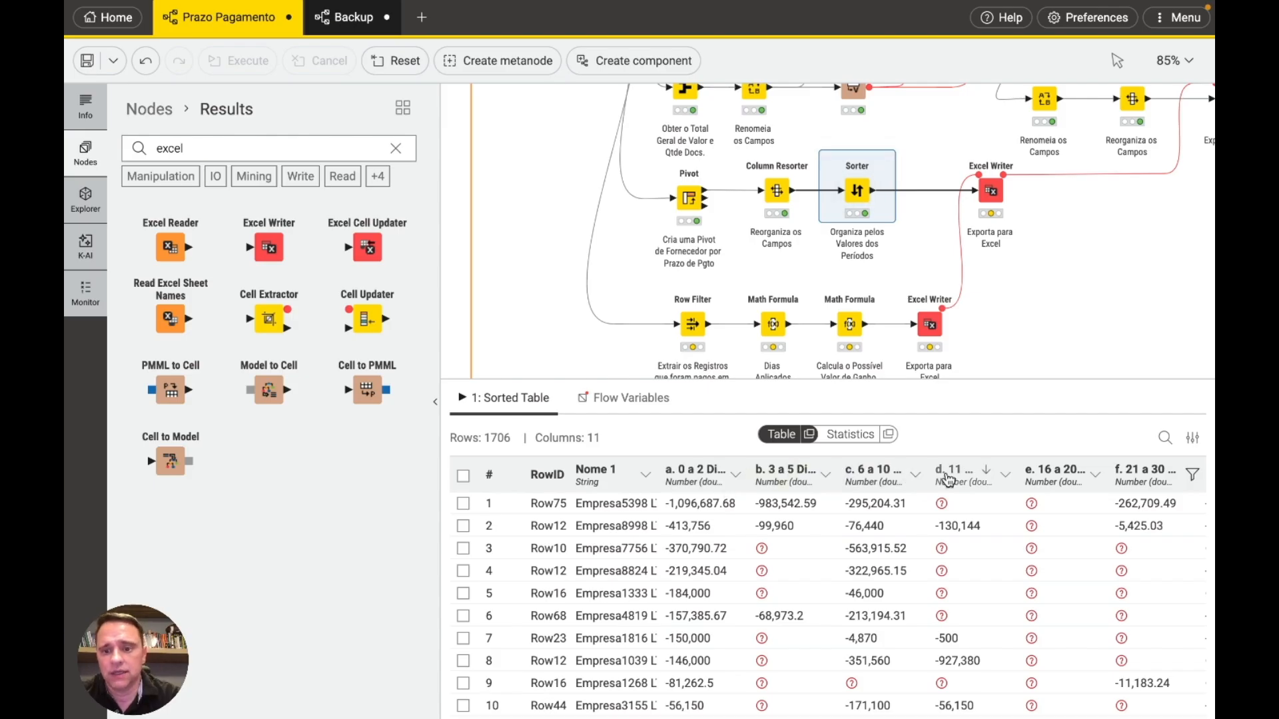
Step: Look through the payment-term columns of the sorted table and widen the a. 0 a 2 Dias column
{"action": "scroll", "coordinate": [1056, 479], "scroll_direction": "right", "scroll_amount": 8}
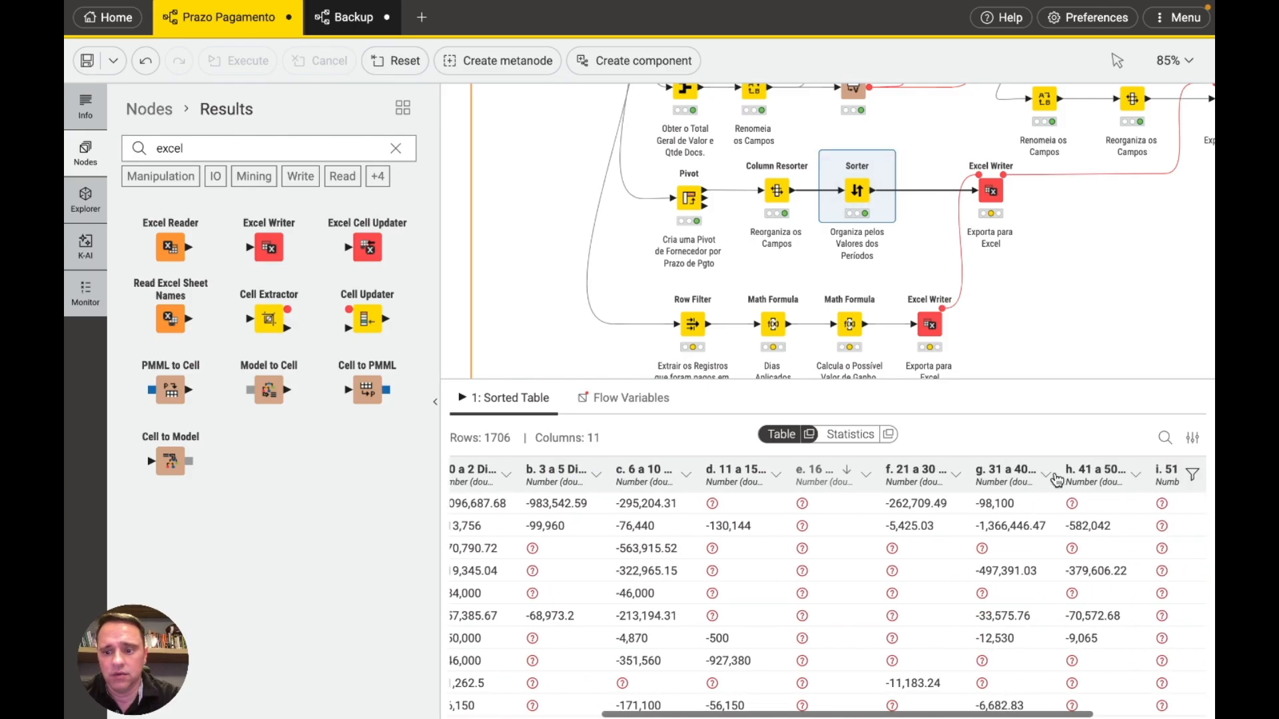
{"action": "scroll", "coordinate": [1055, 478], "scroll_direction": "left", "scroll_amount": 8}
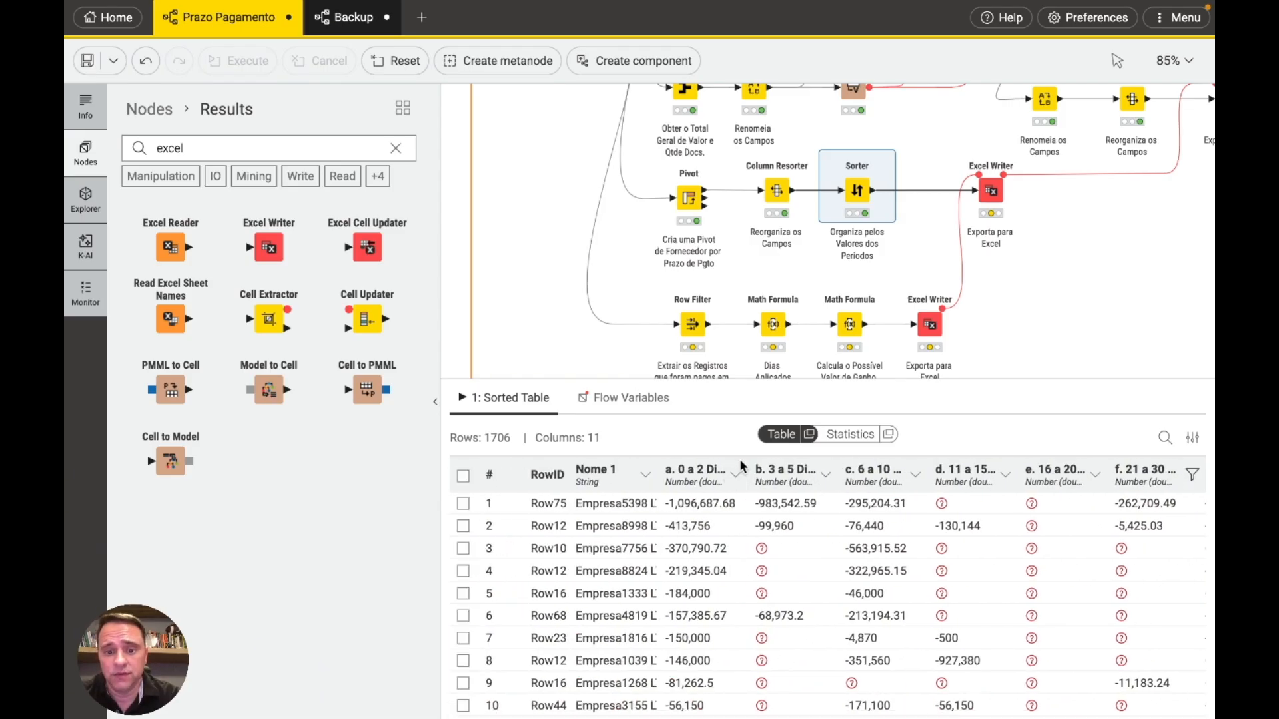
{"action": "left_click_drag", "start_coordinate": [742, 460], "coordinate": [793, 463]}
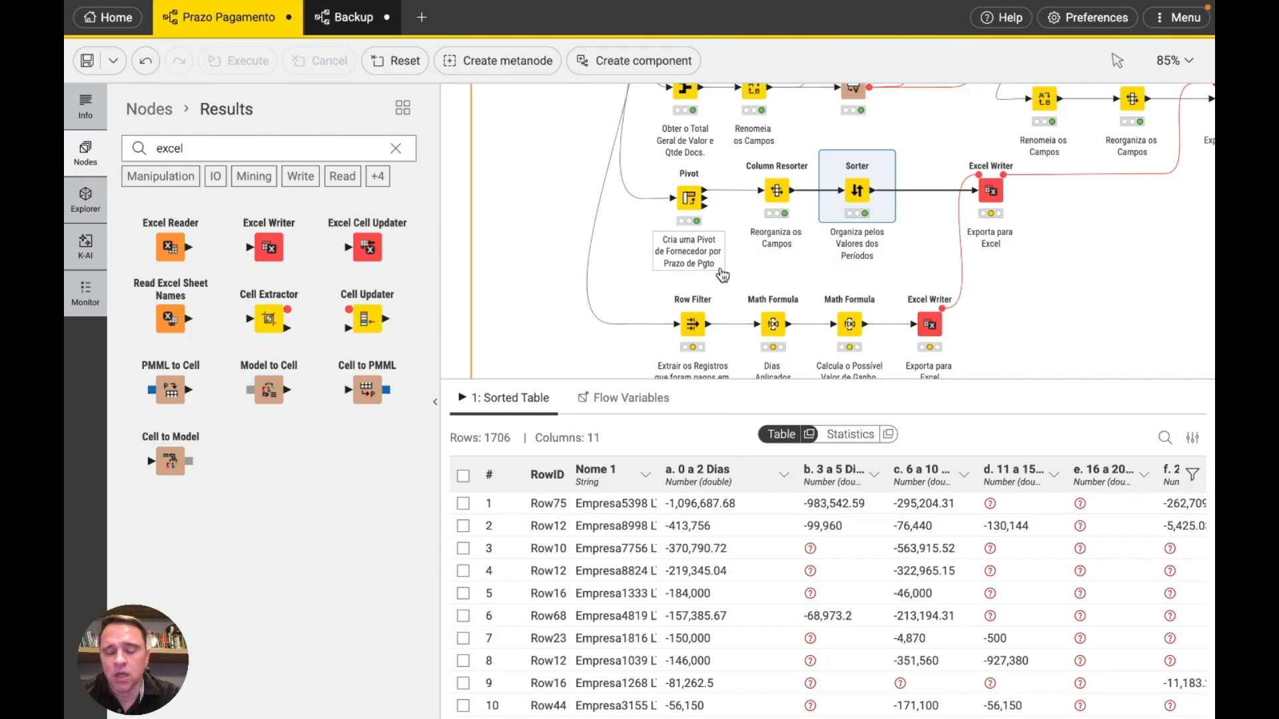
Step: Accept the Row Filter criterion Prazo Pgto Less than 35 with matching rows as output, and execute the node
{"action": "scroll", "coordinate": [799, 266], "scroll_direction": "right", "scroll_amount": 3}
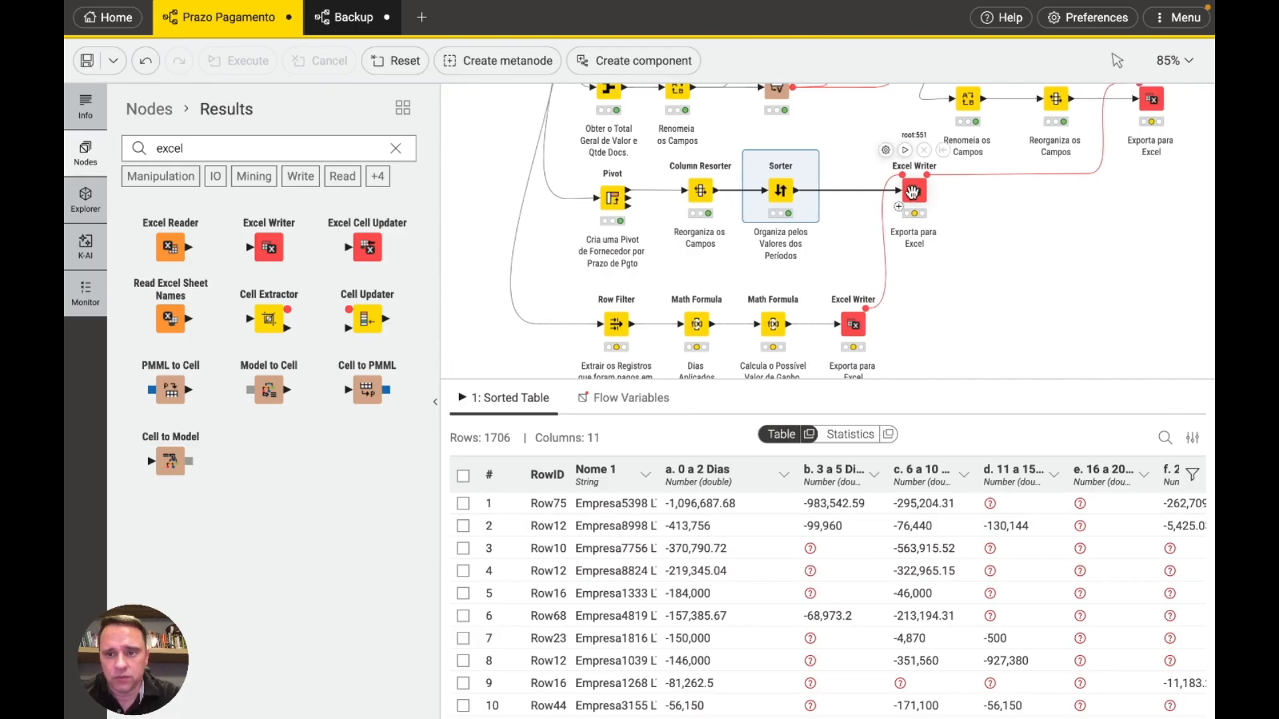
{"action": "scroll", "coordinate": [913, 193], "scroll_direction": "up", "scroll_amount": 2}
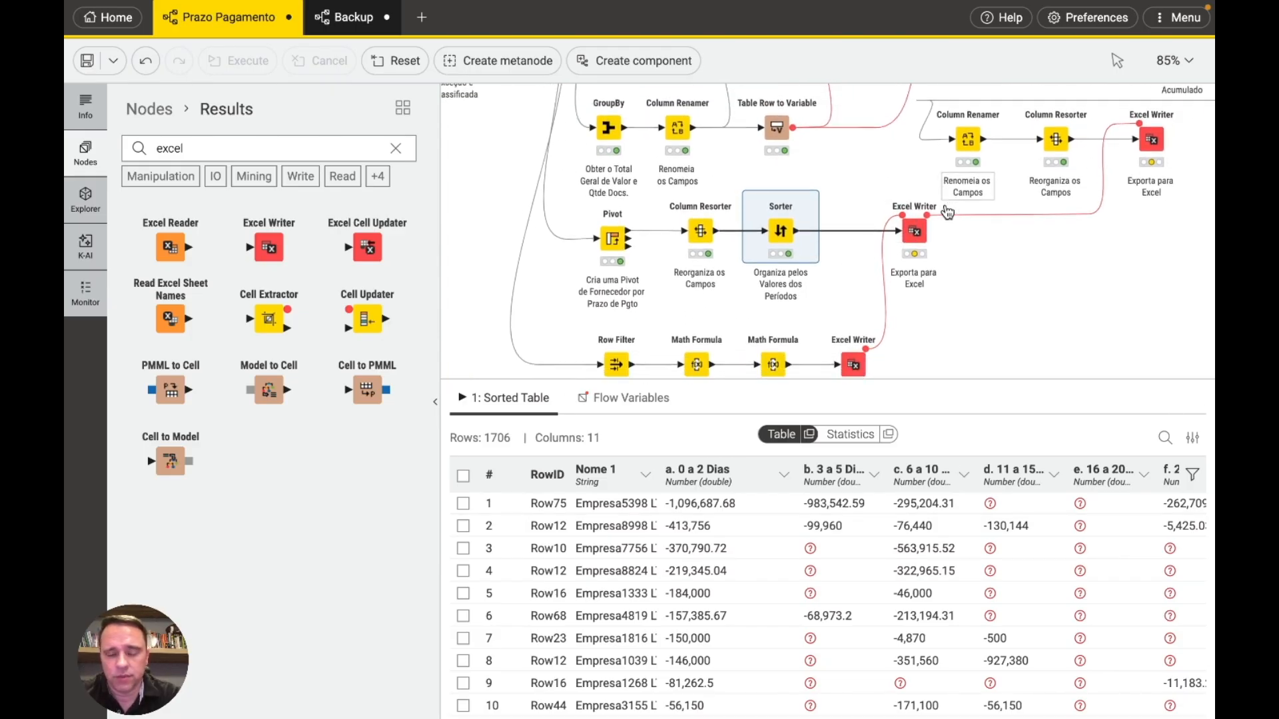
{"action": "scroll", "coordinate": [947, 212], "scroll_direction": "down", "scroll_amount": 4}
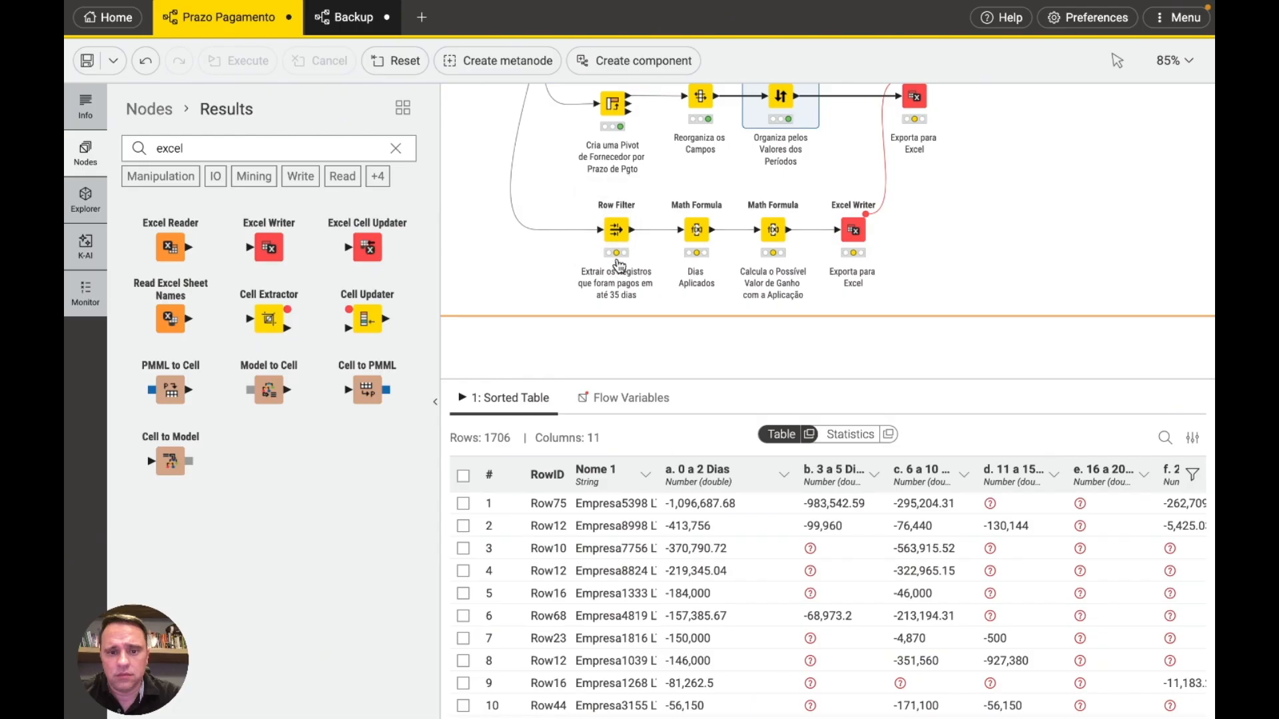
{"action": "scroll", "coordinate": [604, 221], "scroll_direction": "up", "scroll_amount": 1}
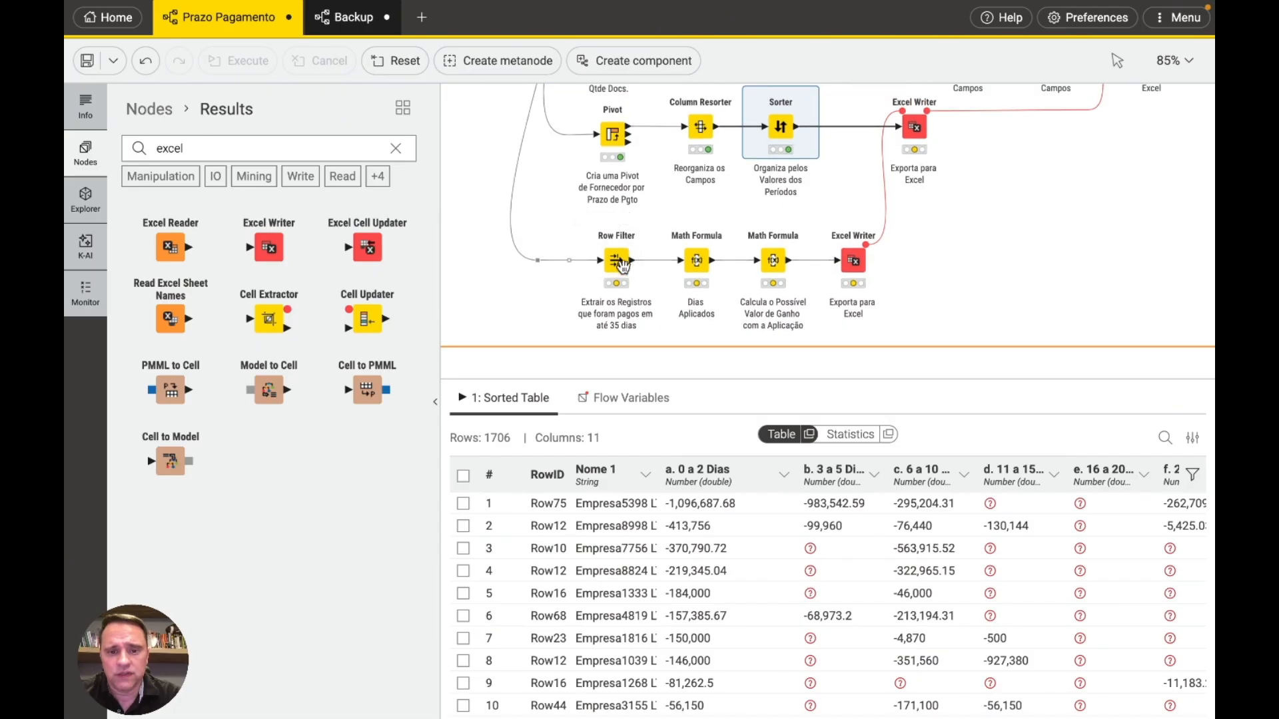
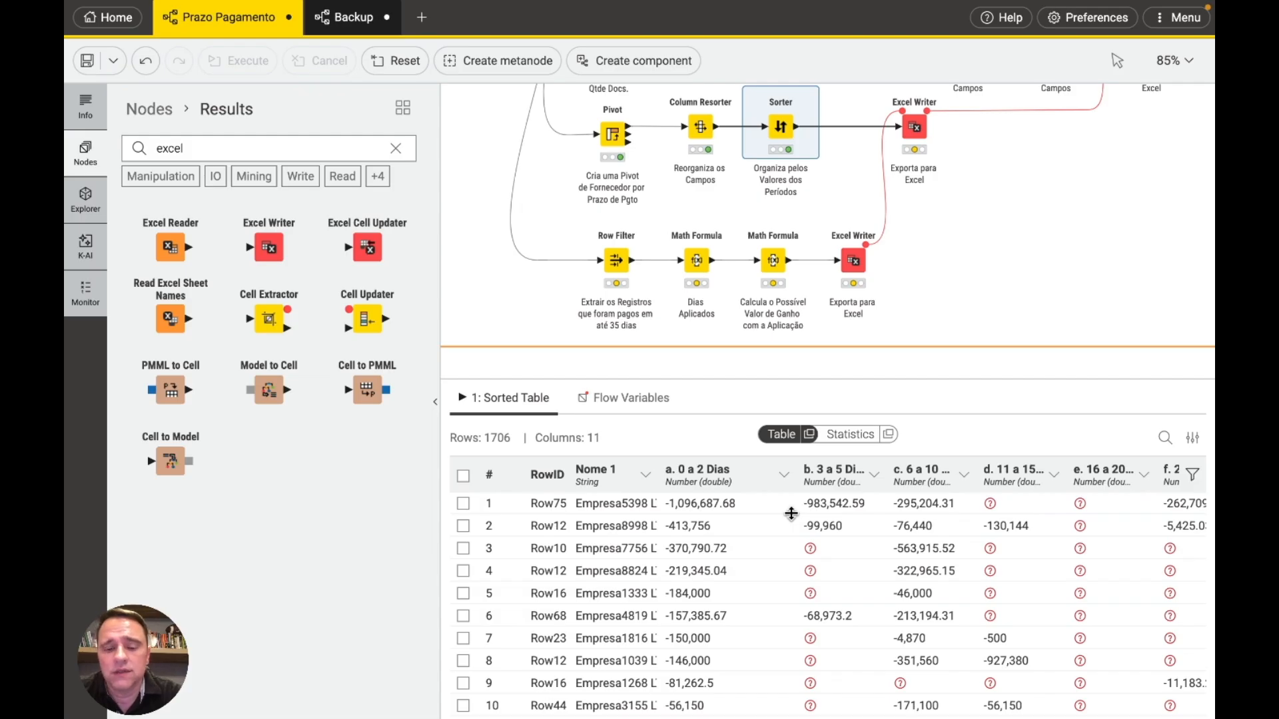
{"action": "mouse_move", "coordinate": [616, 263]}
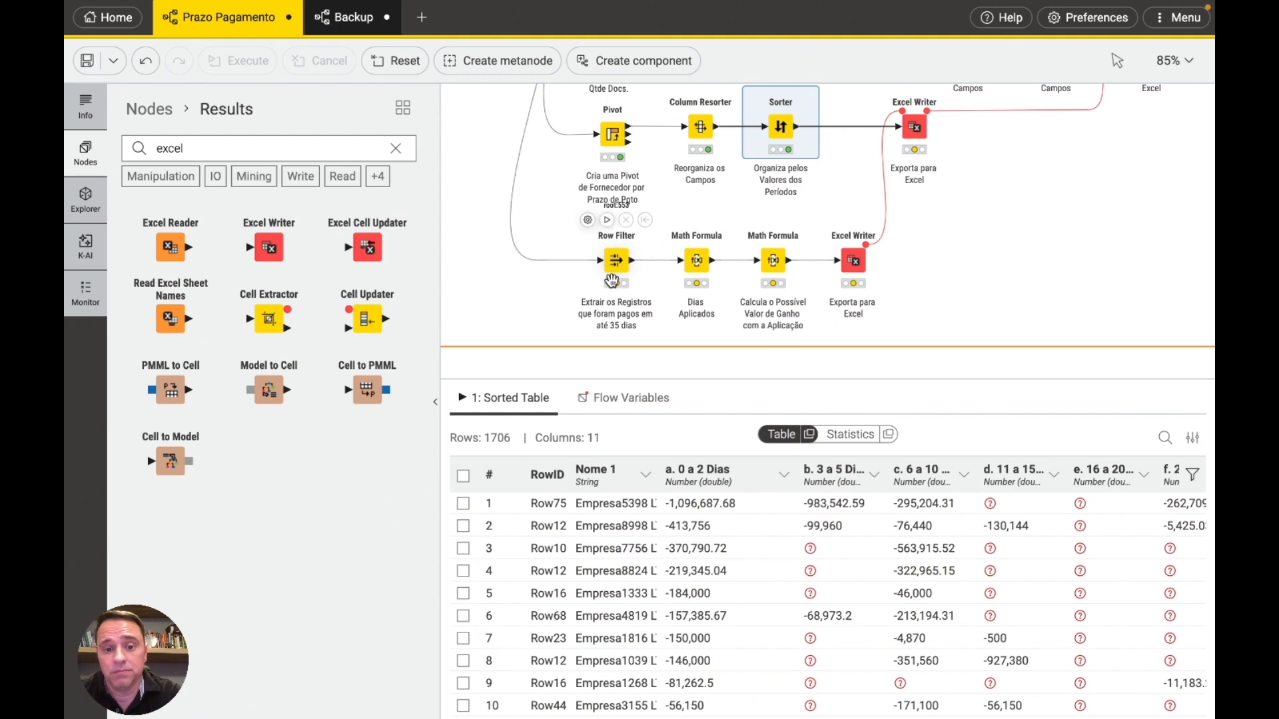
{"action": "left_click", "coordinate": [587, 220]}
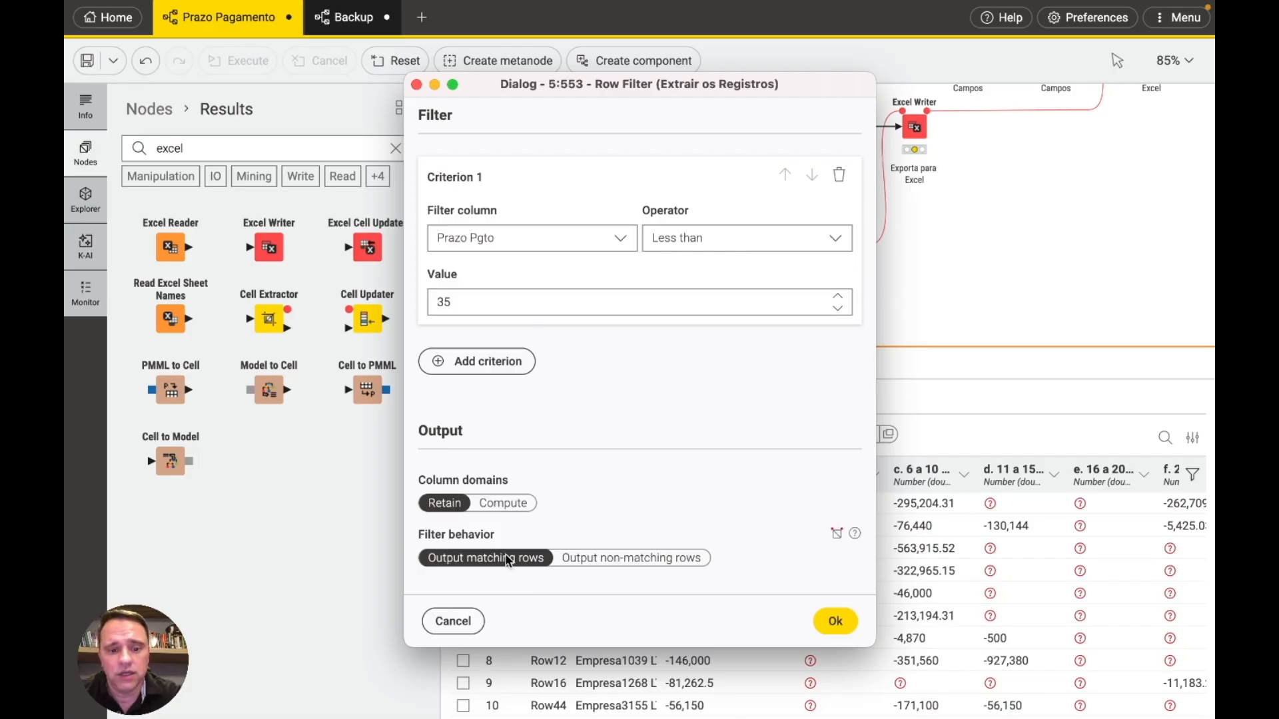
{"action": "left_click", "coordinate": [836, 621]}
{"action": "left_click", "coordinate": [618, 266]}
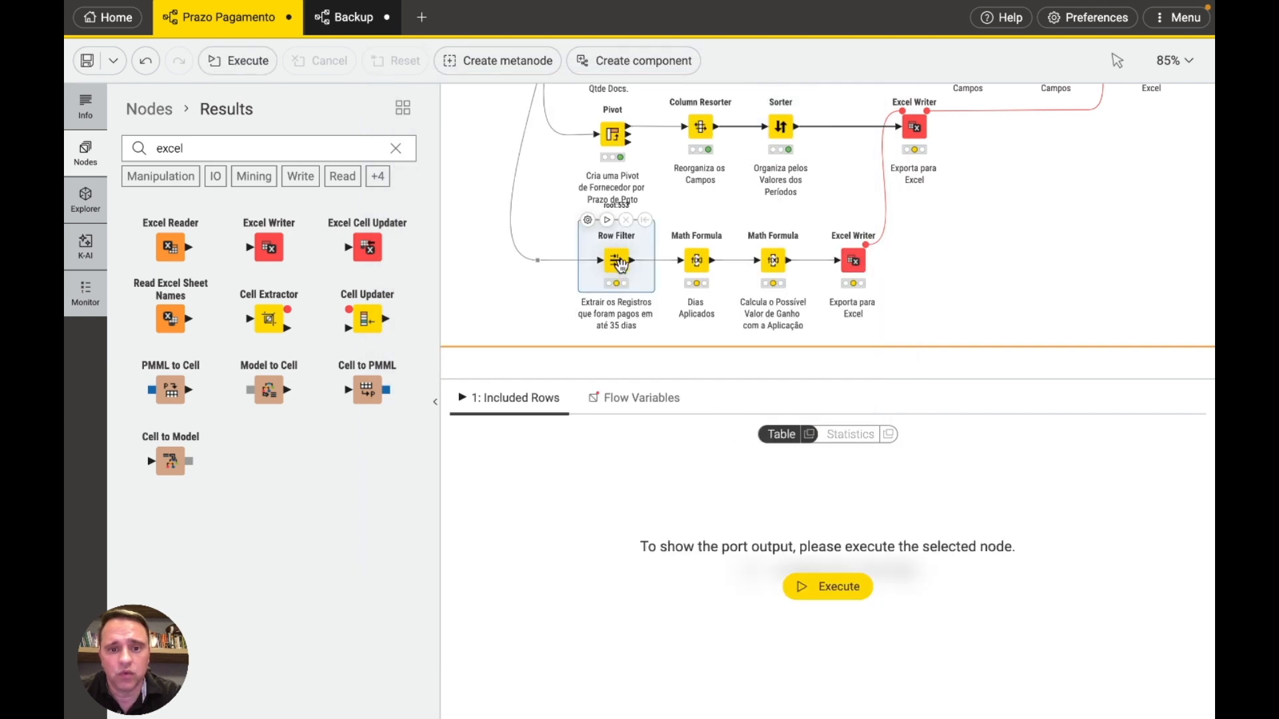
{"action": "left_click", "coordinate": [606, 221]}
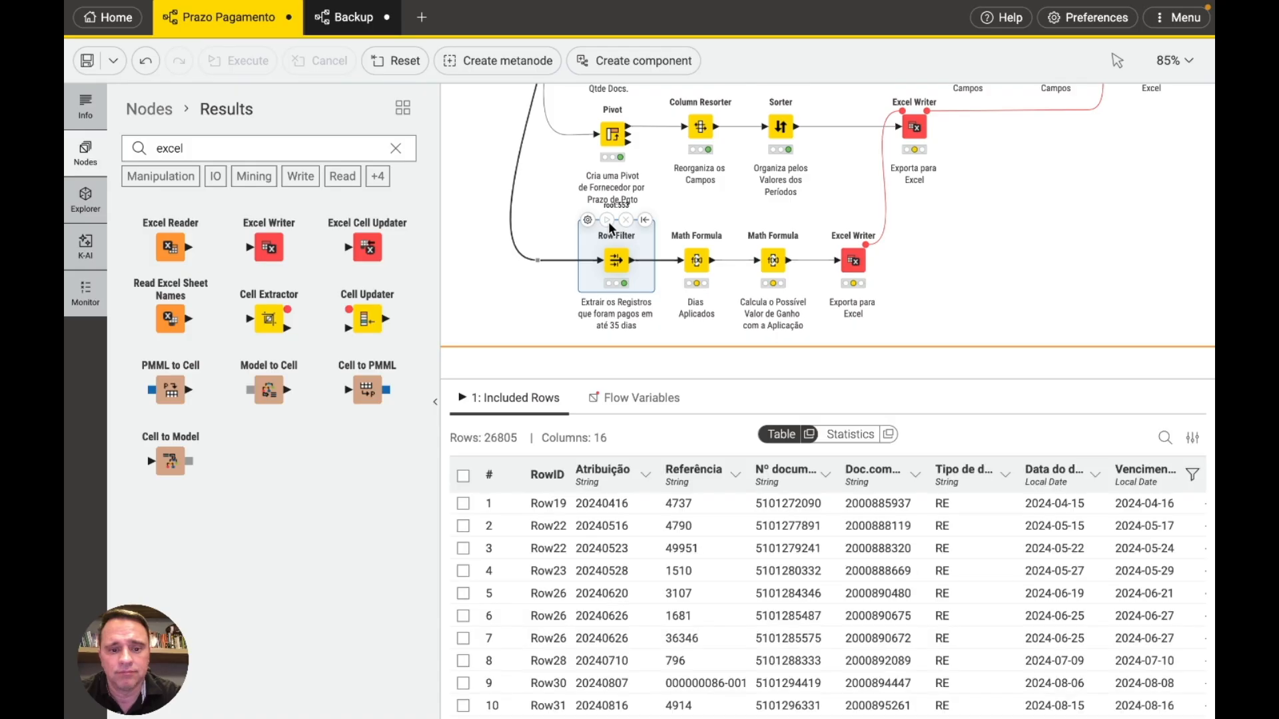
Step: Compare the row count of the Sorter that orders by payment-term category with the Row Filter's included rows
{"action": "scroll", "coordinate": [609, 221], "scroll_direction": "up", "scroll_amount": 5}
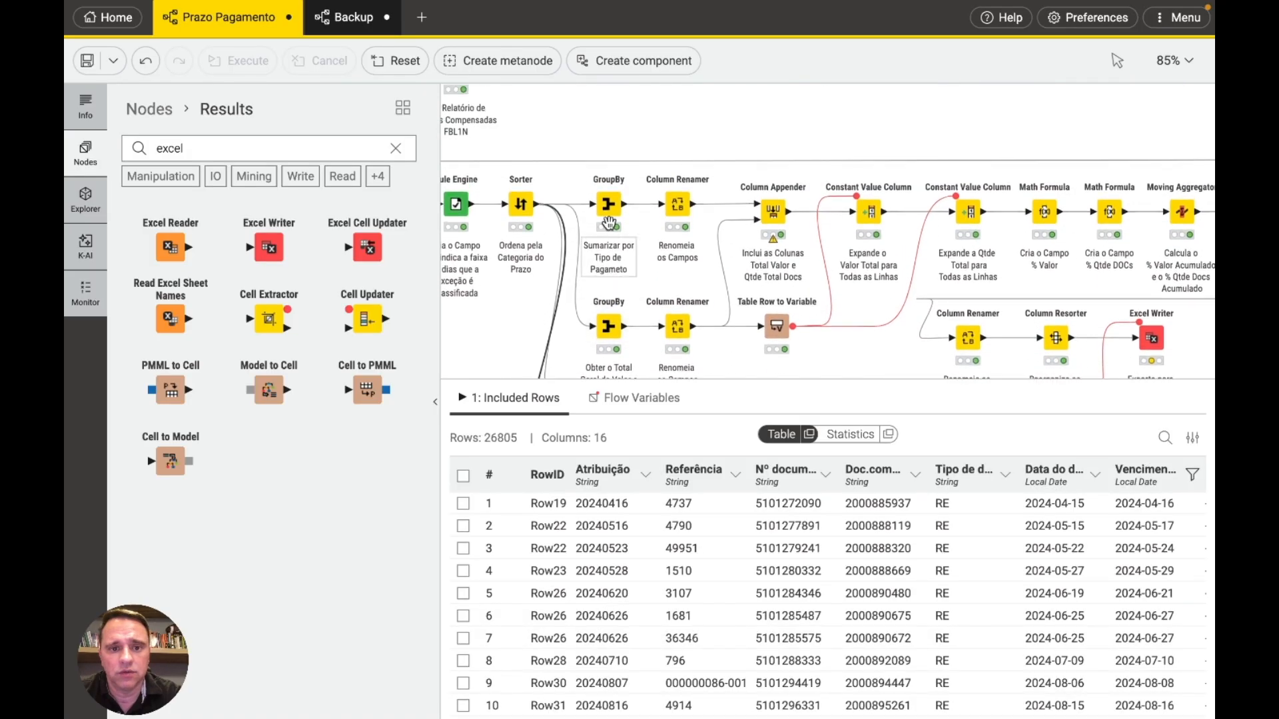
{"action": "left_click", "coordinate": [519, 201]}
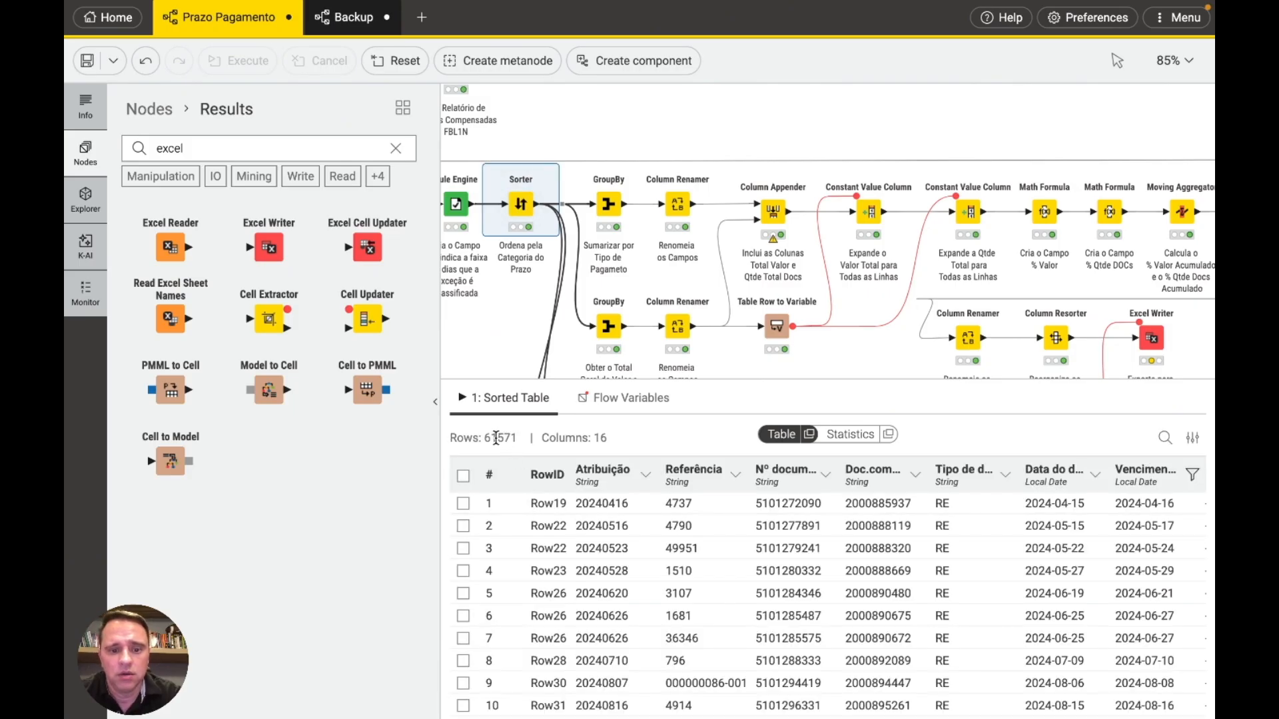
{"action": "scroll", "coordinate": [543, 294], "scroll_direction": "down", "scroll_amount": 3}
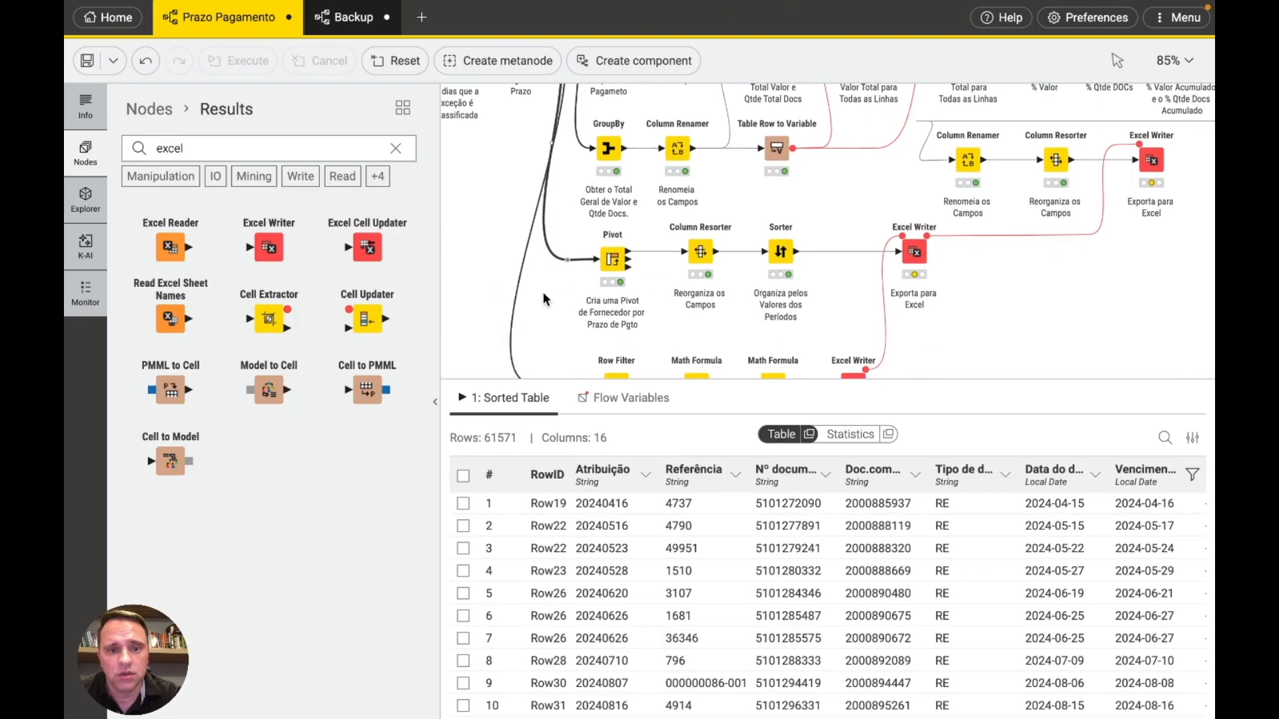
{"action": "scroll", "coordinate": [542, 292], "scroll_direction": "down", "scroll_amount": 2}
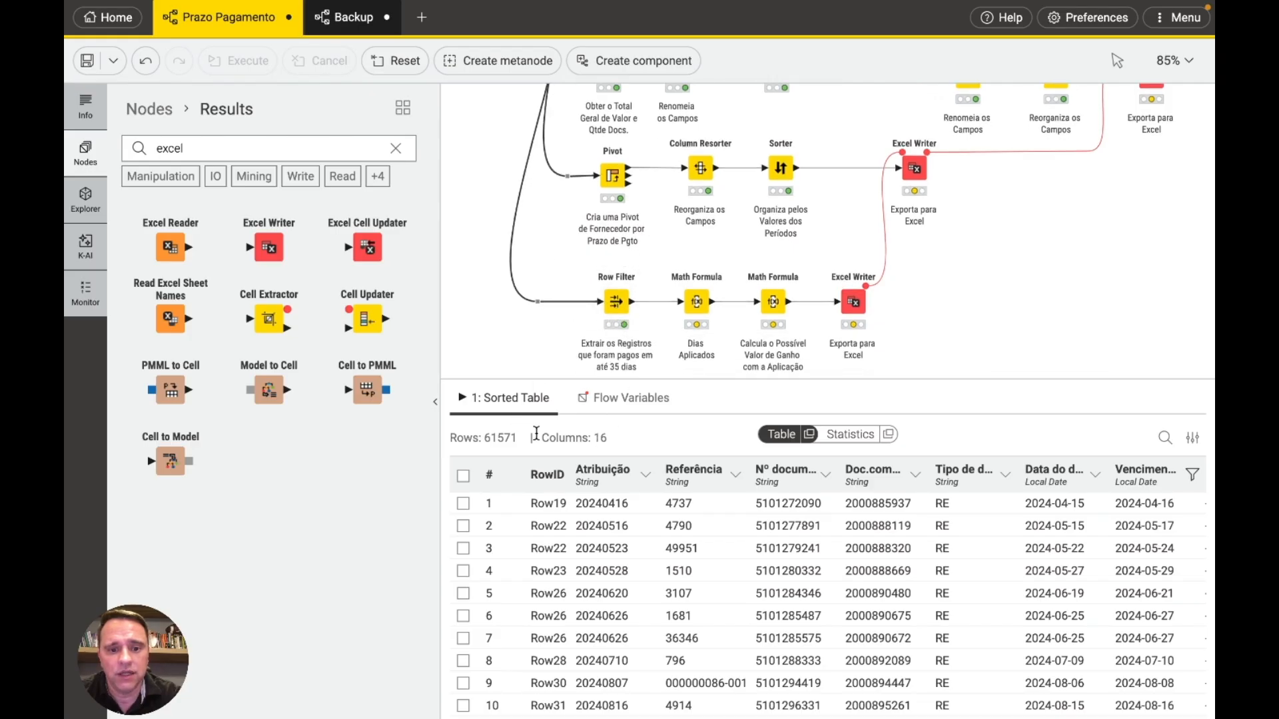
{"action": "left_click", "coordinate": [614, 304]}
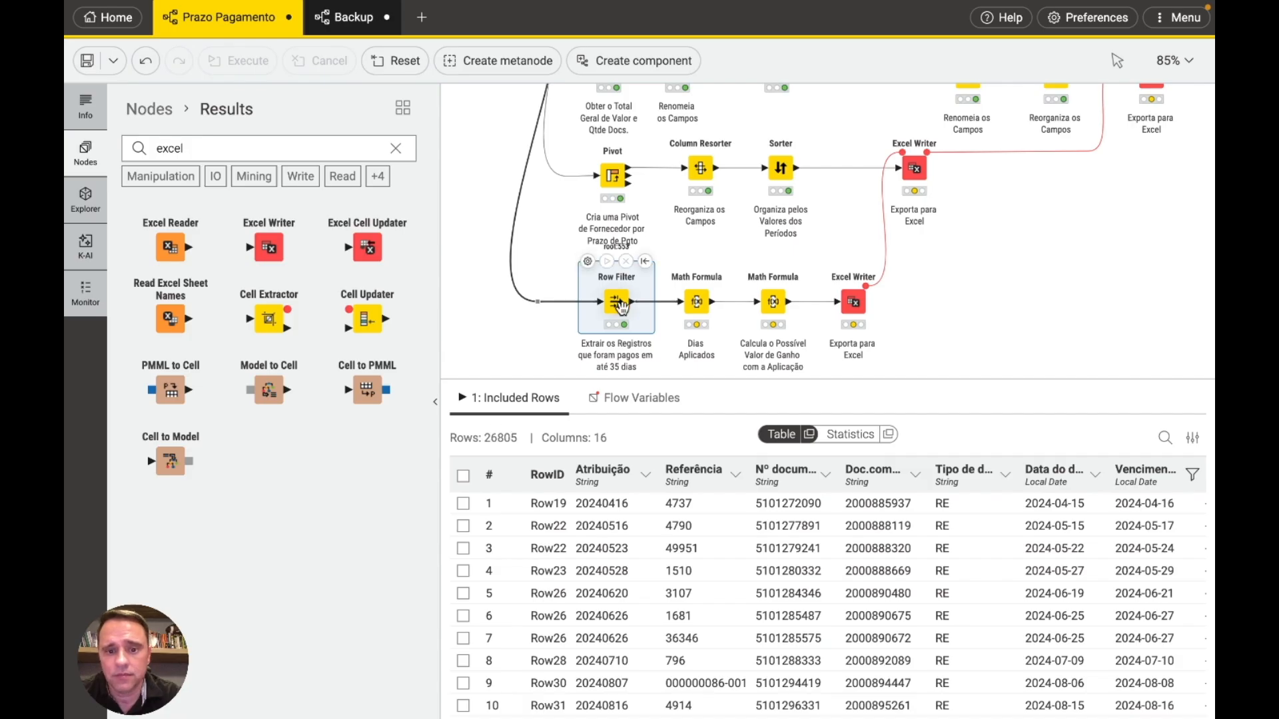
Step: Review the first Math Formula's expression 35-$Prazo Pgto$ for the appended column Dias Aplicados, and execute the node
{"action": "scroll", "coordinate": [620, 305], "scroll_direction": "down", "scroll_amount": 1}
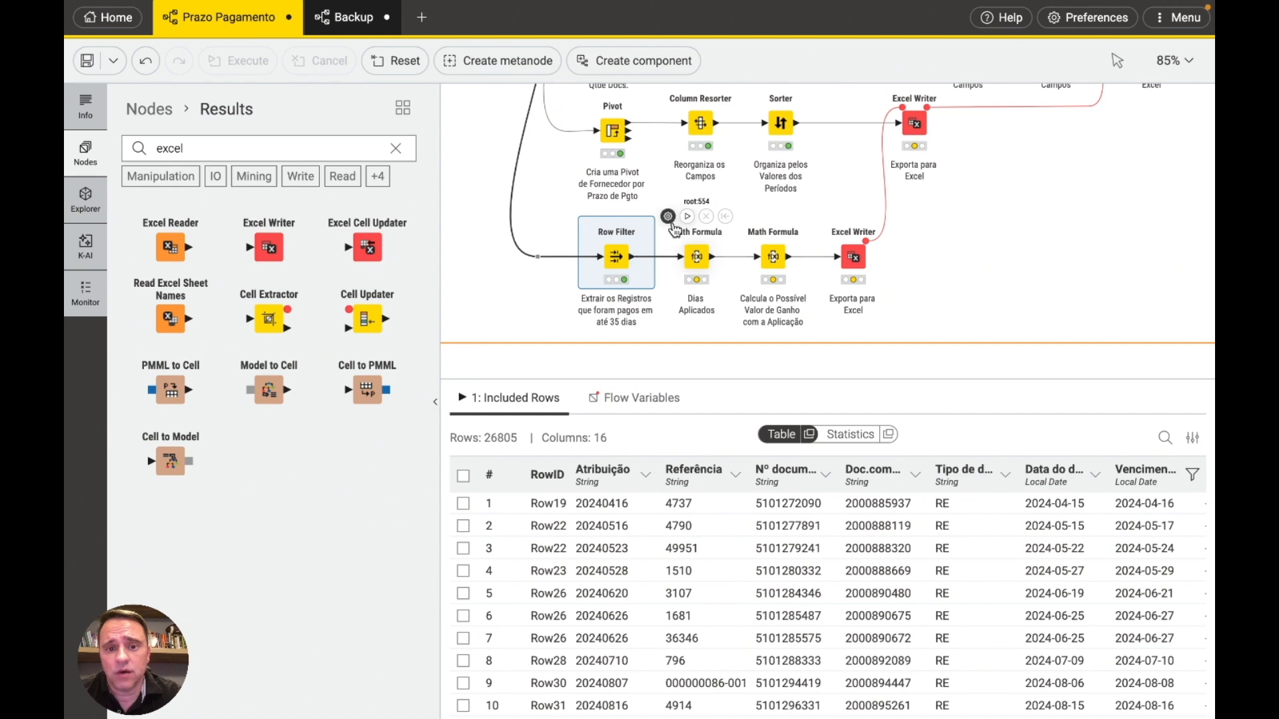
{"action": "left_click", "coordinate": [668, 216]}
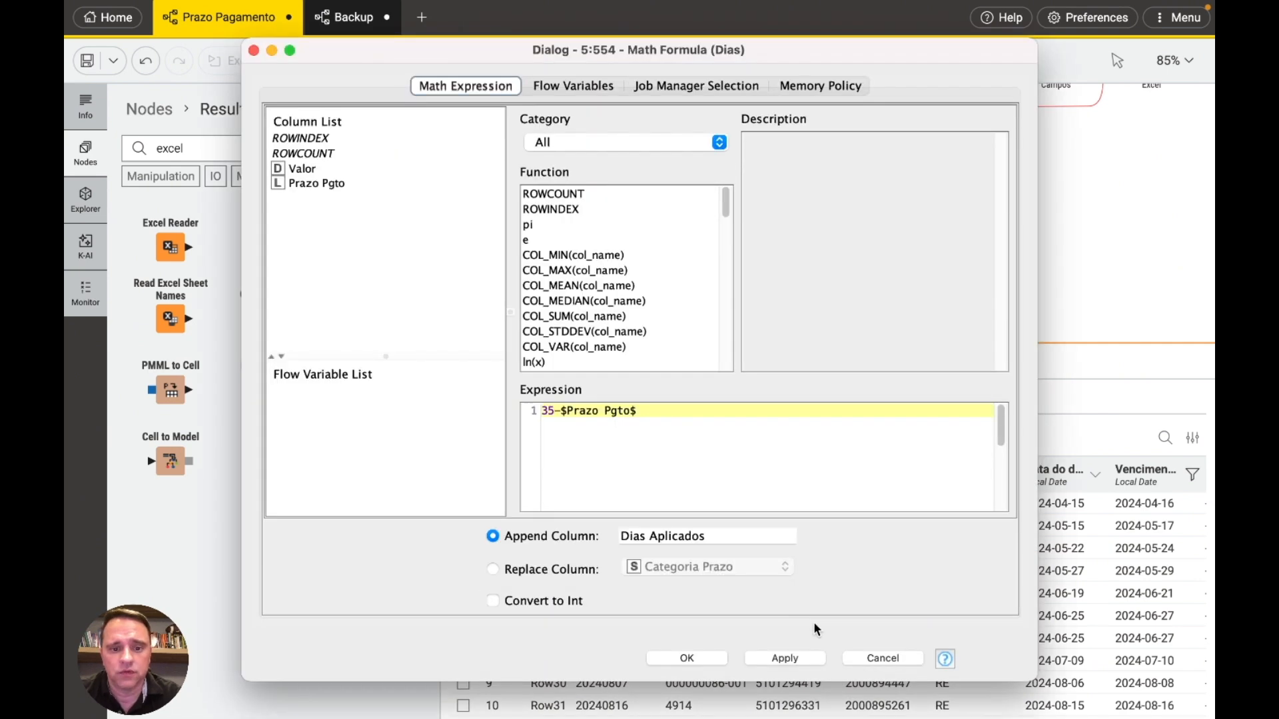
{"action": "left_click", "coordinate": [872, 658]}
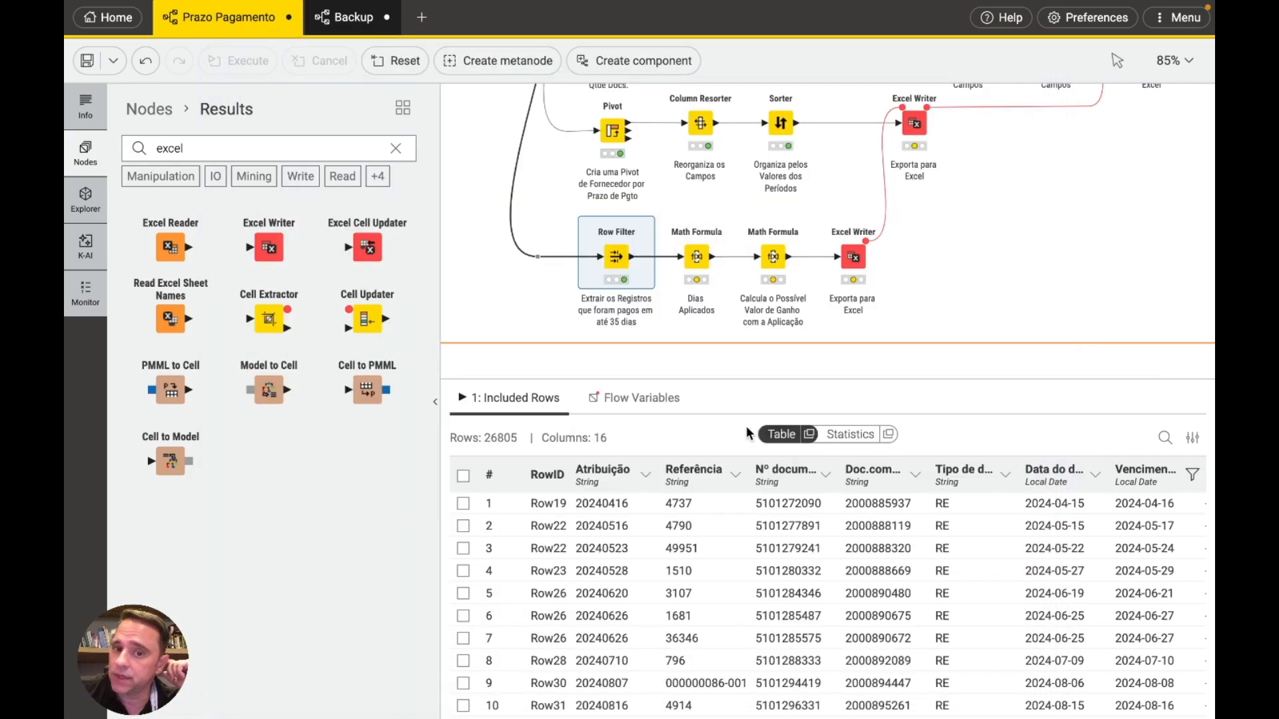
{"action": "mouse_move", "coordinate": [681, 226]}
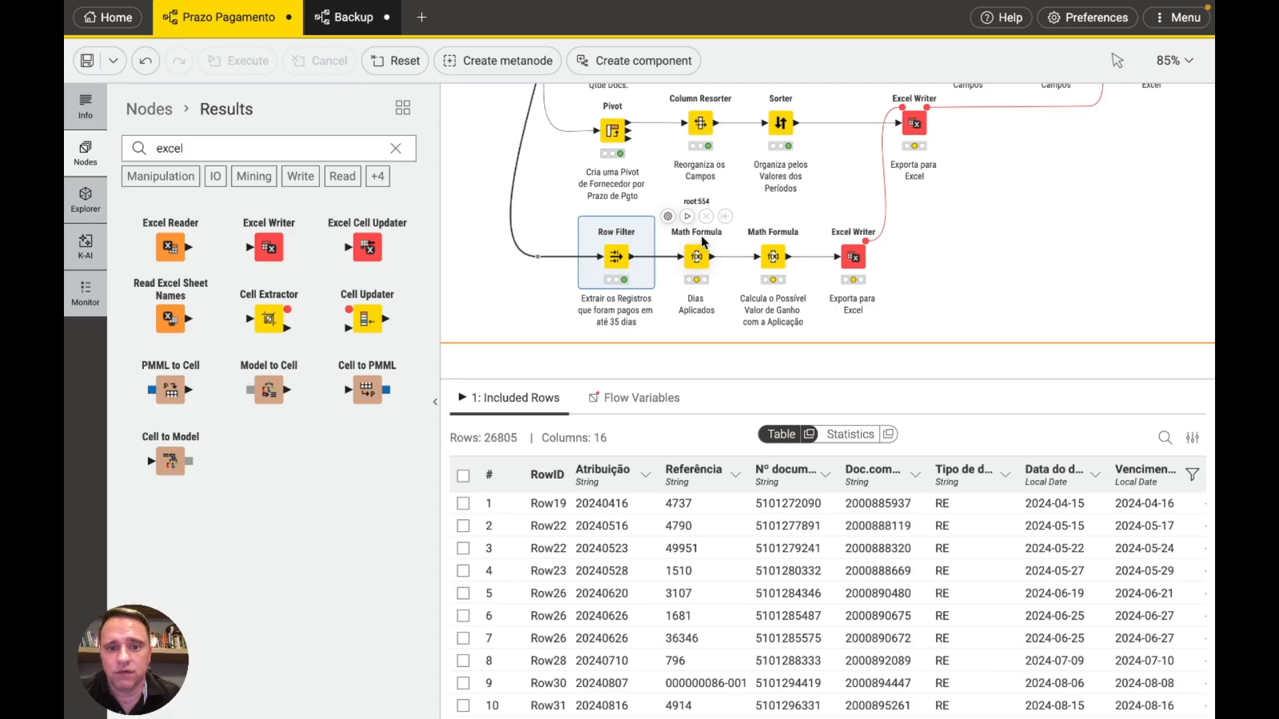
{"action": "left_click", "coordinate": [668, 217]}
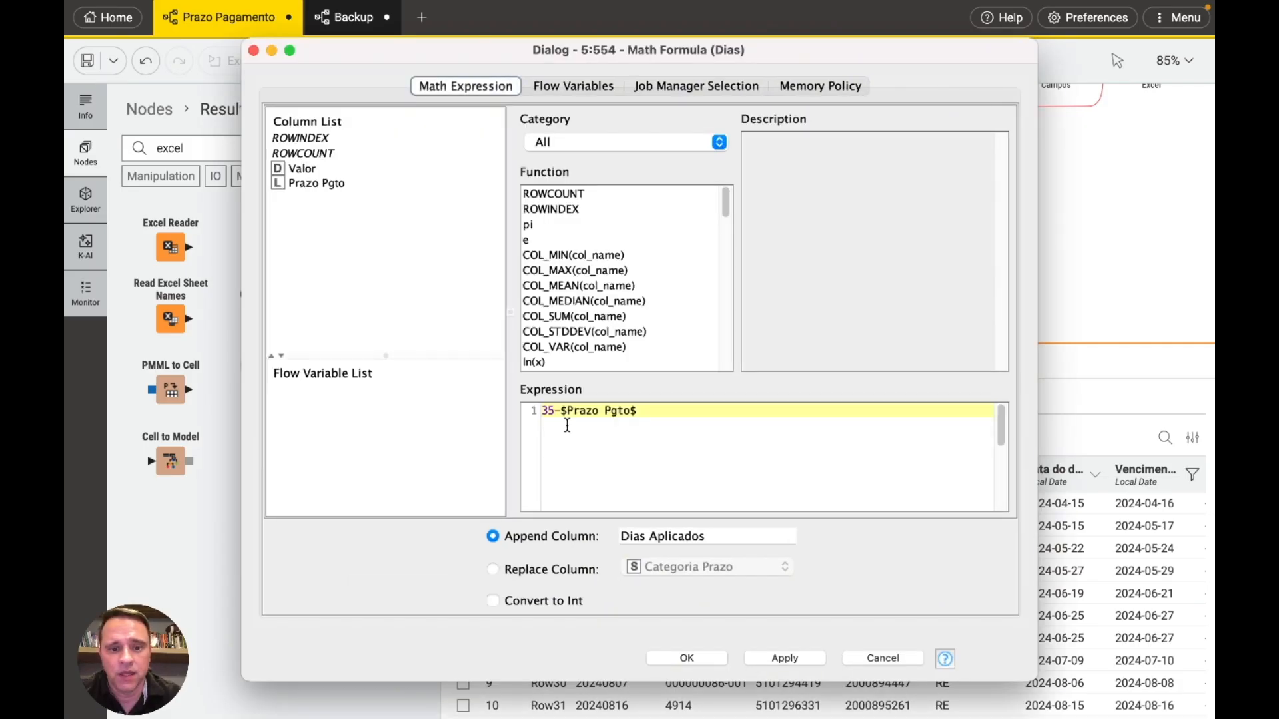
{"action": "double_click", "coordinate": [553, 413]}
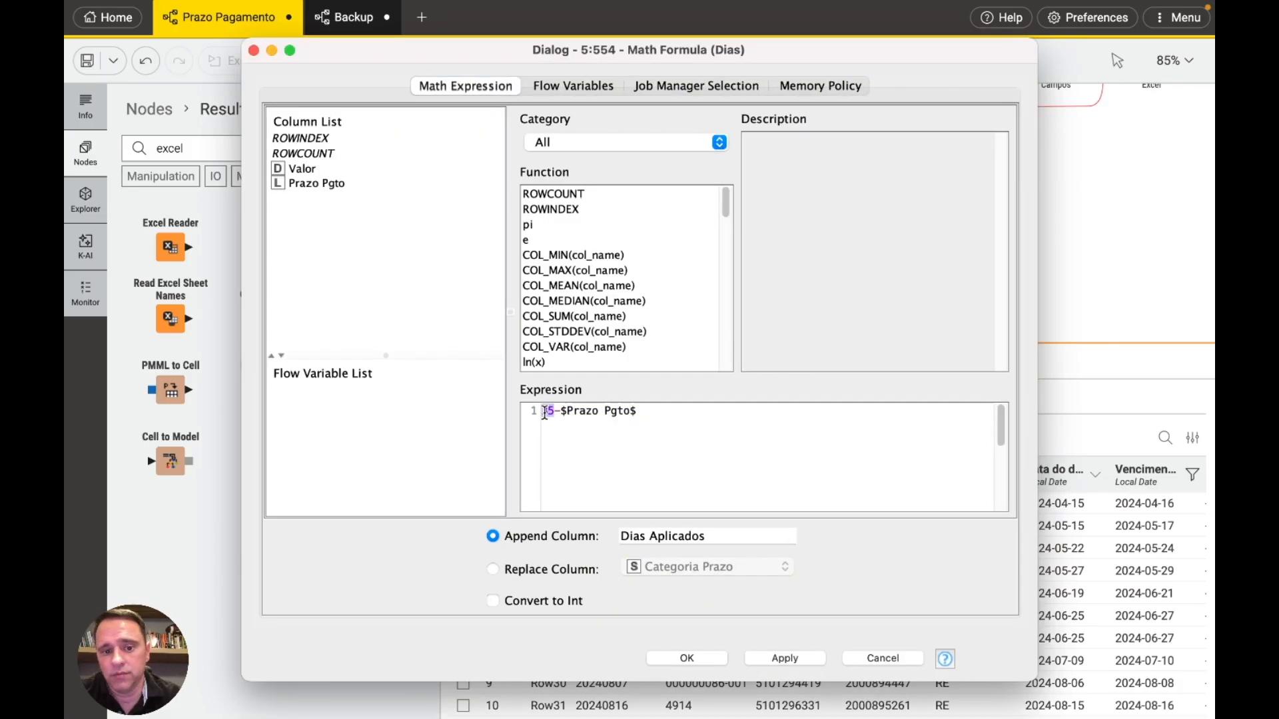
{"action": "left_click_drag", "start_coordinate": [555, 413], "coordinate": [638, 413]}
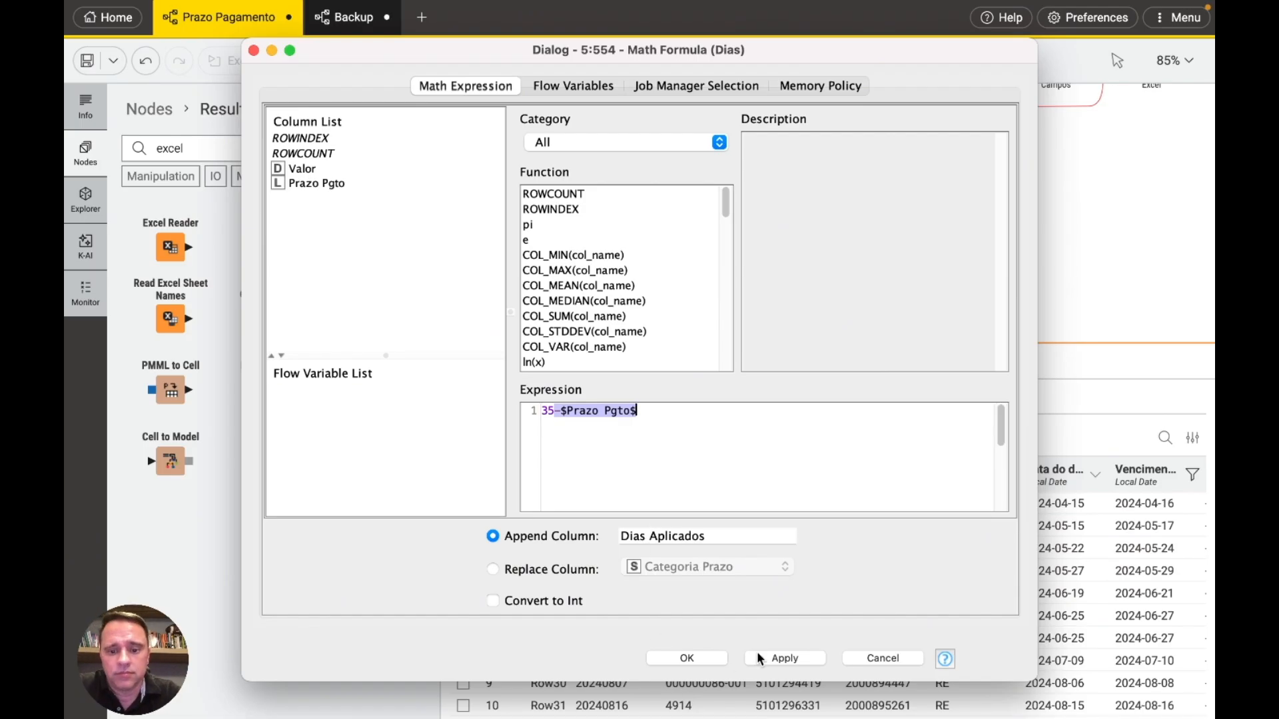
{"action": "left_click", "coordinate": [867, 656]}
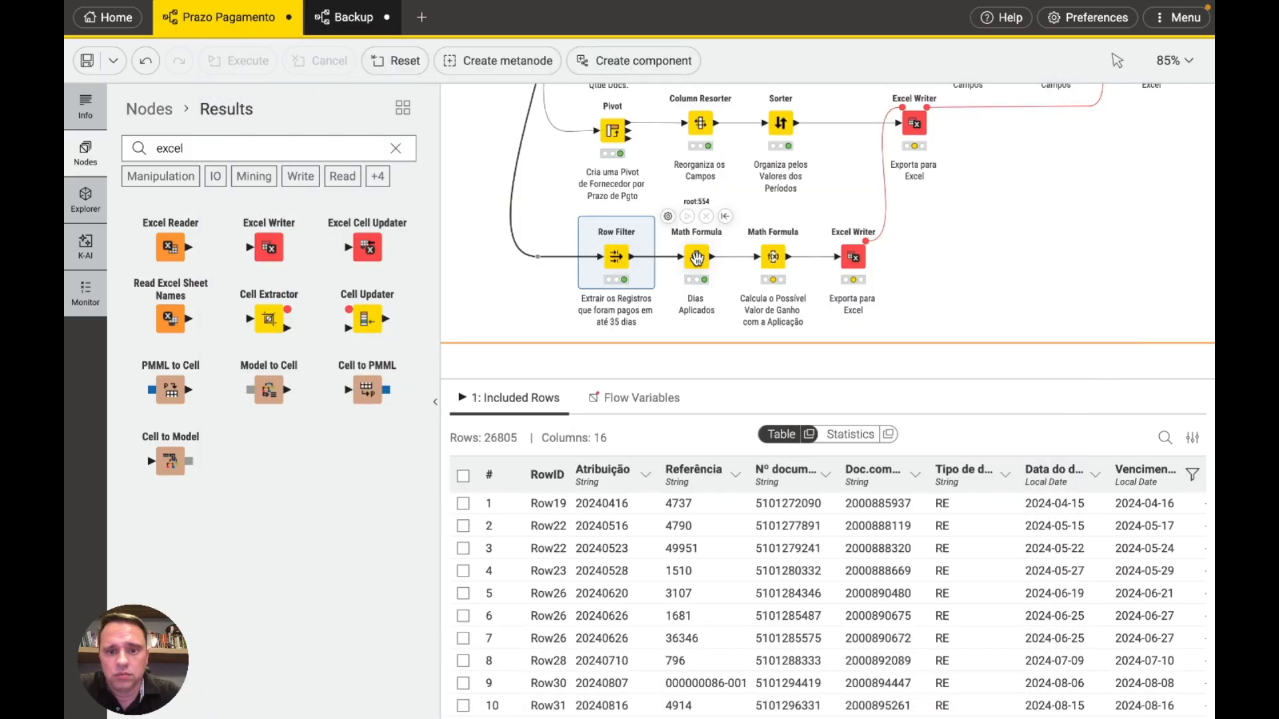
Step: Display the Dias Aplicados node's output and compare the first row's Prazo Pgto and Dias Aplicados values
{"action": "left_click", "coordinate": [703, 286]}
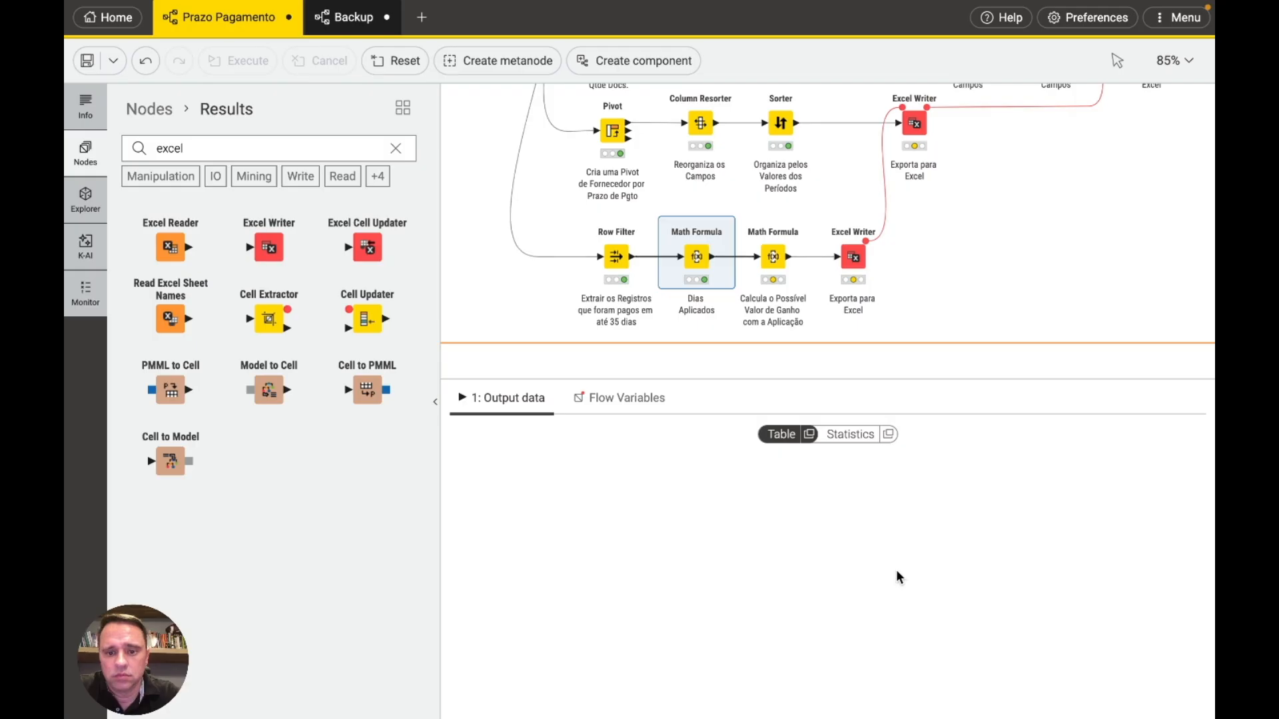
{"action": "scroll", "coordinate": [897, 569], "scroll_direction": "right", "scroll_amount": 10}
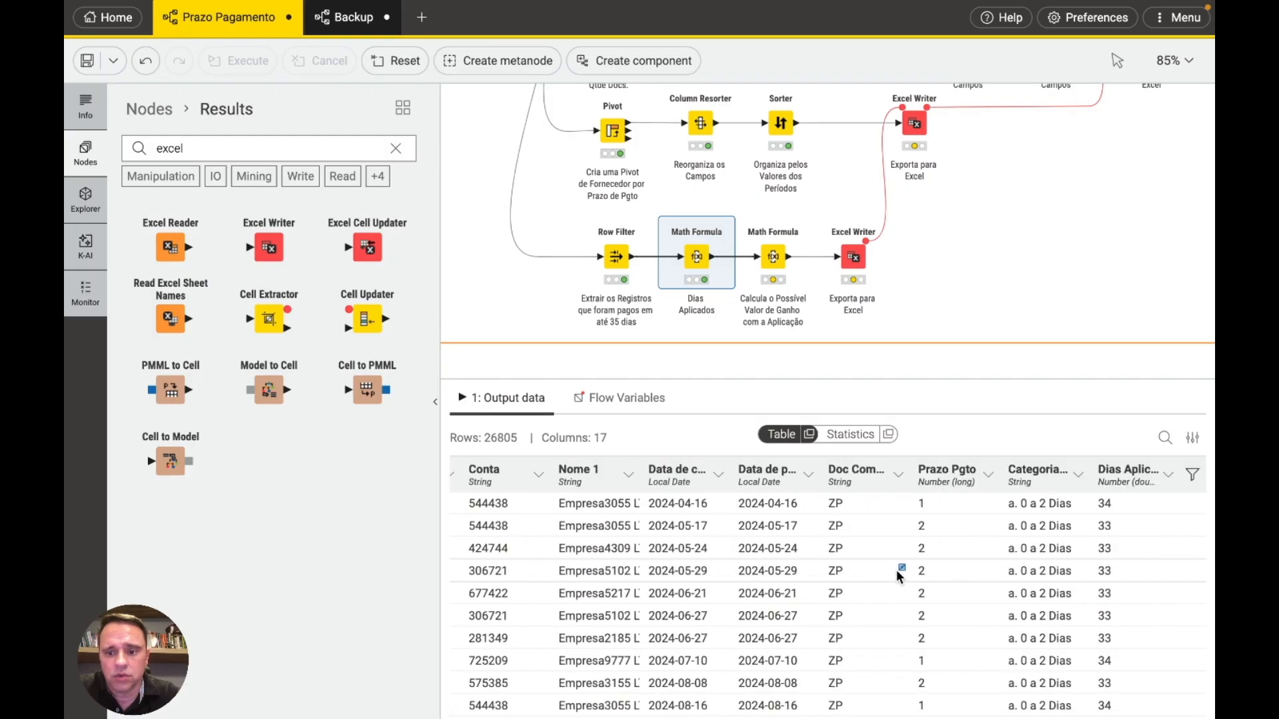
{"action": "left_click", "coordinate": [920, 505]}
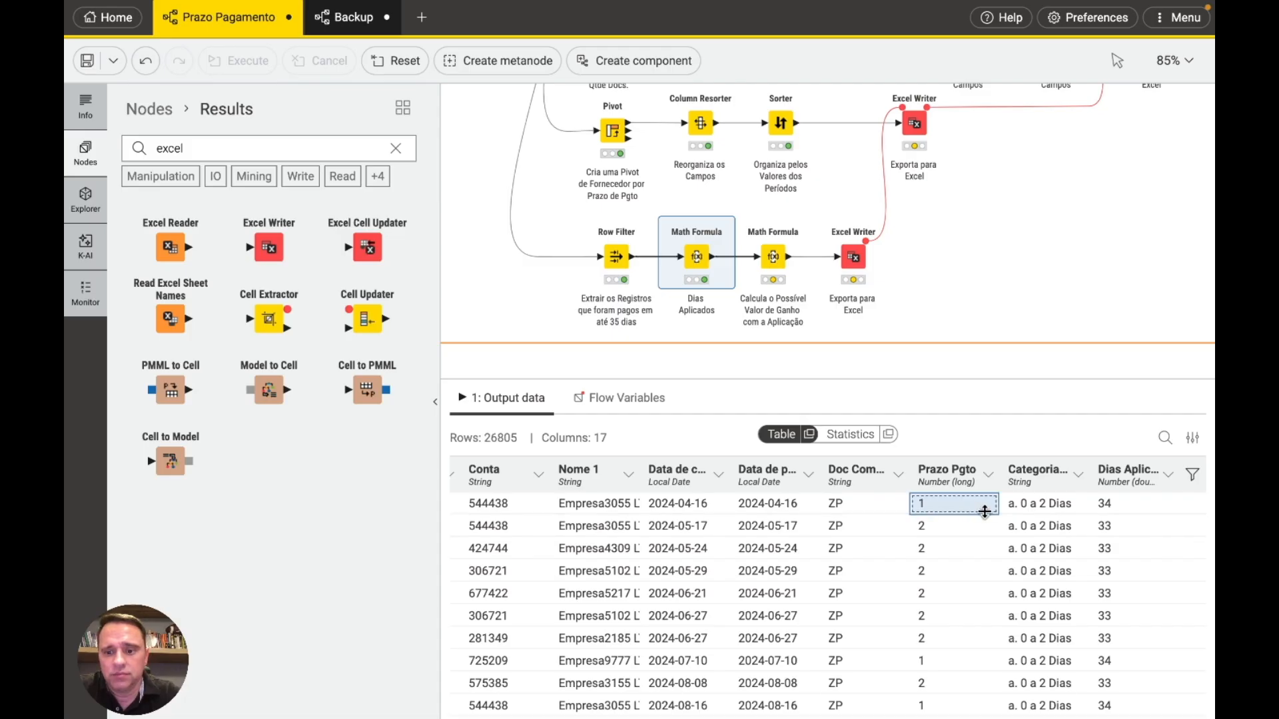
{"action": "left_click", "coordinate": [1104, 504]}
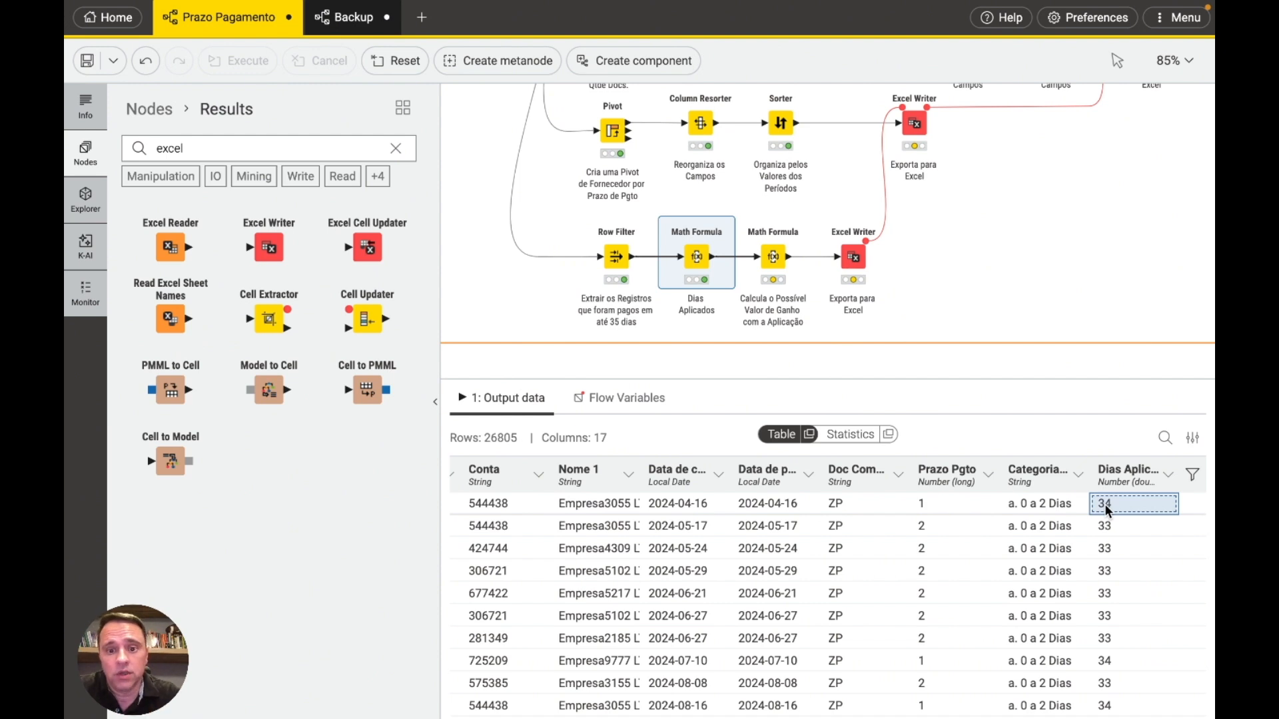
Step: Accept the second Math Formula's round(($Valor$ * -1) * (((1 + 0.149)^($Dias Aplicados$/365)-1)),2) expression appending Retorno Financeiro, and execute the node
{"action": "left_click", "coordinate": [775, 255]}
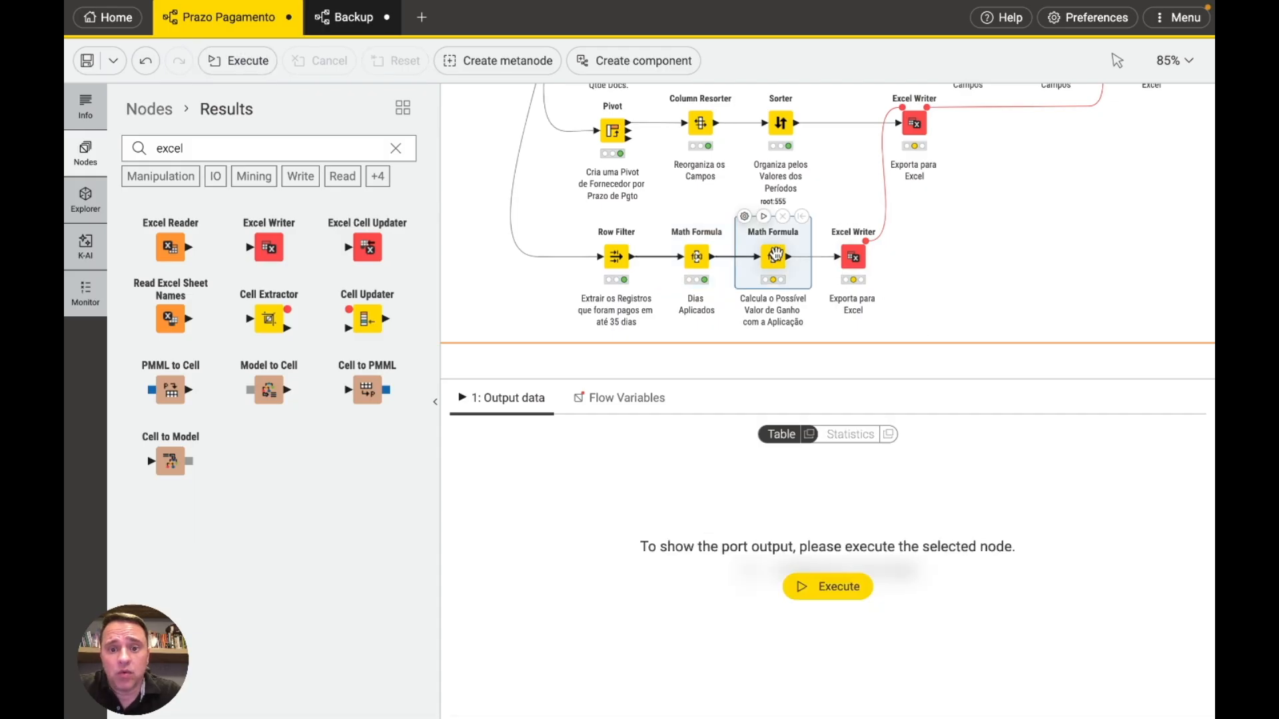
{"action": "left_click", "coordinate": [744, 216]}
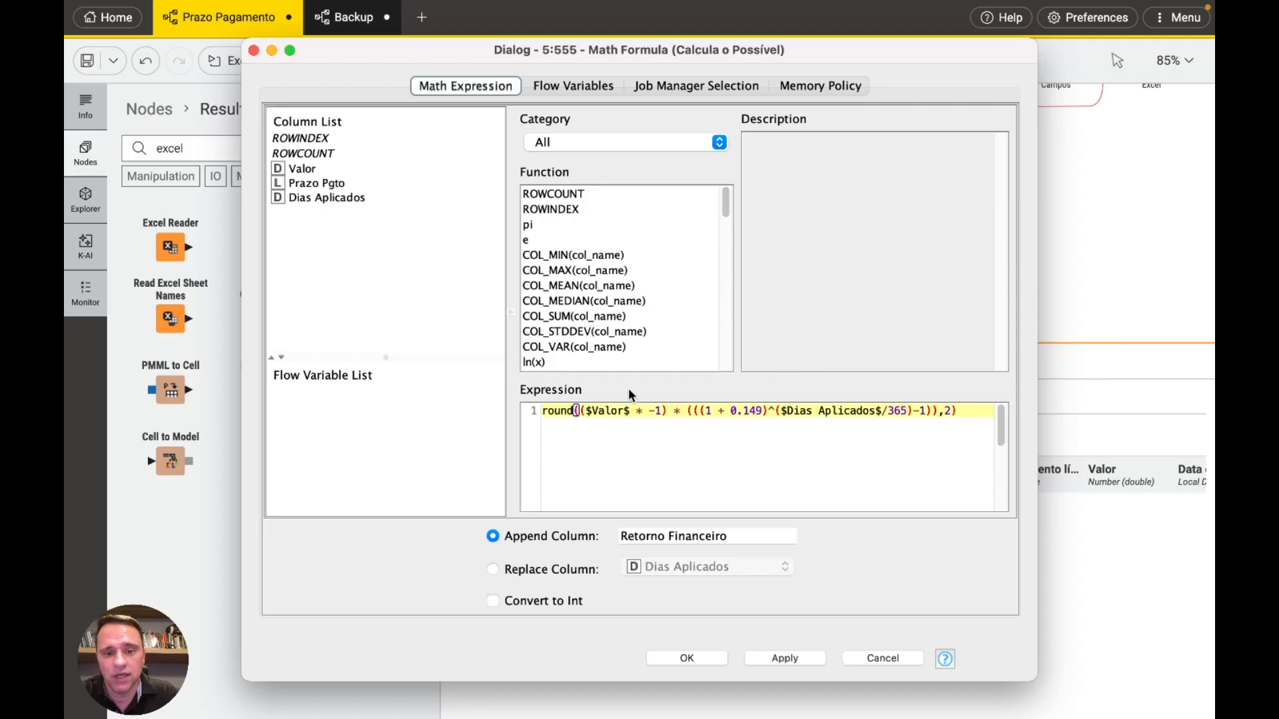
{"action": "left_click_drag", "start_coordinate": [728, 533], "coordinate": [611, 533]}
{"action": "left_click", "coordinate": [662, 653]}
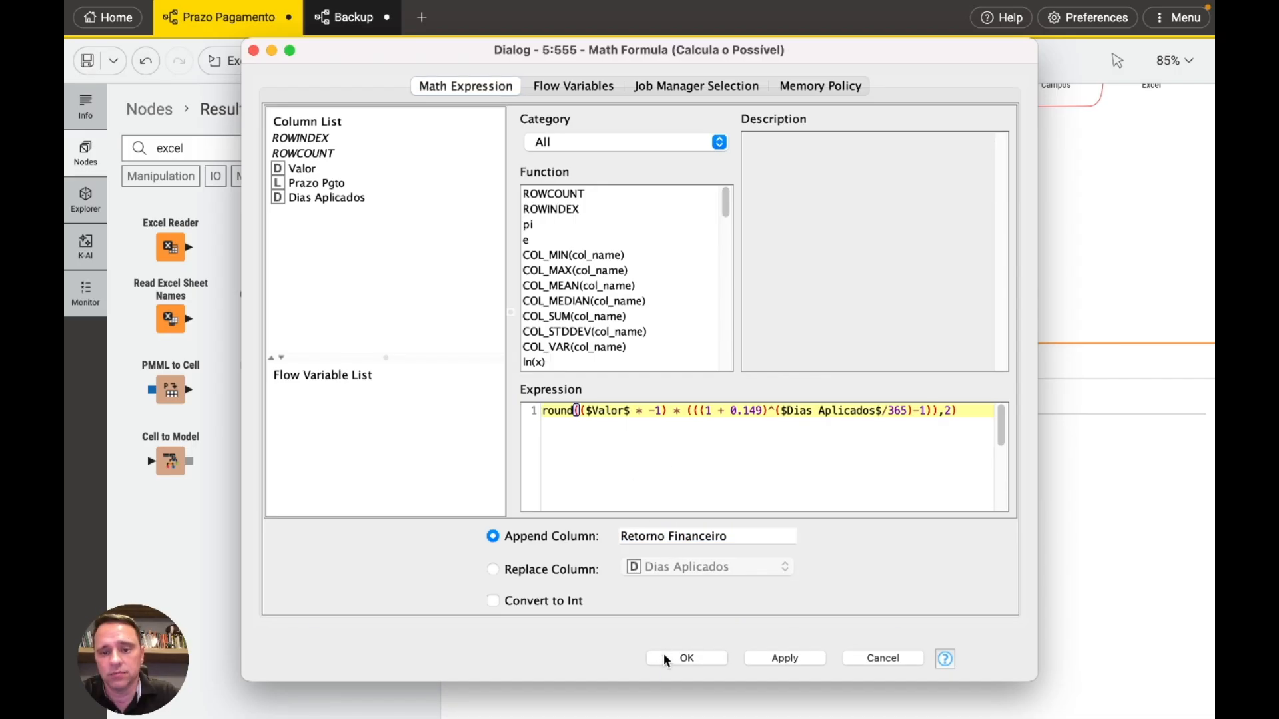
{"action": "left_click", "coordinate": [764, 217]}
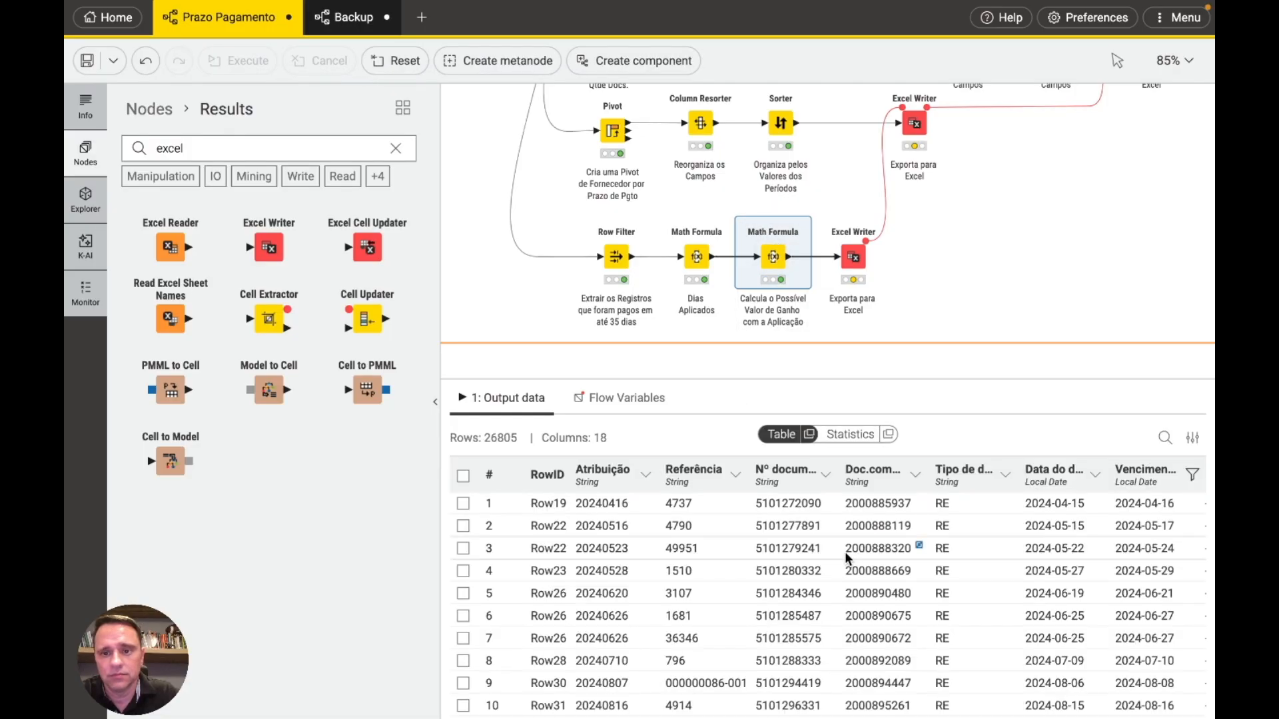
Step: Examine the Retorno Financeiro values of several payments in the second Math Formula's output table
{"action": "scroll", "coordinate": [845, 551], "scroll_direction": "right", "scroll_amount": 10}
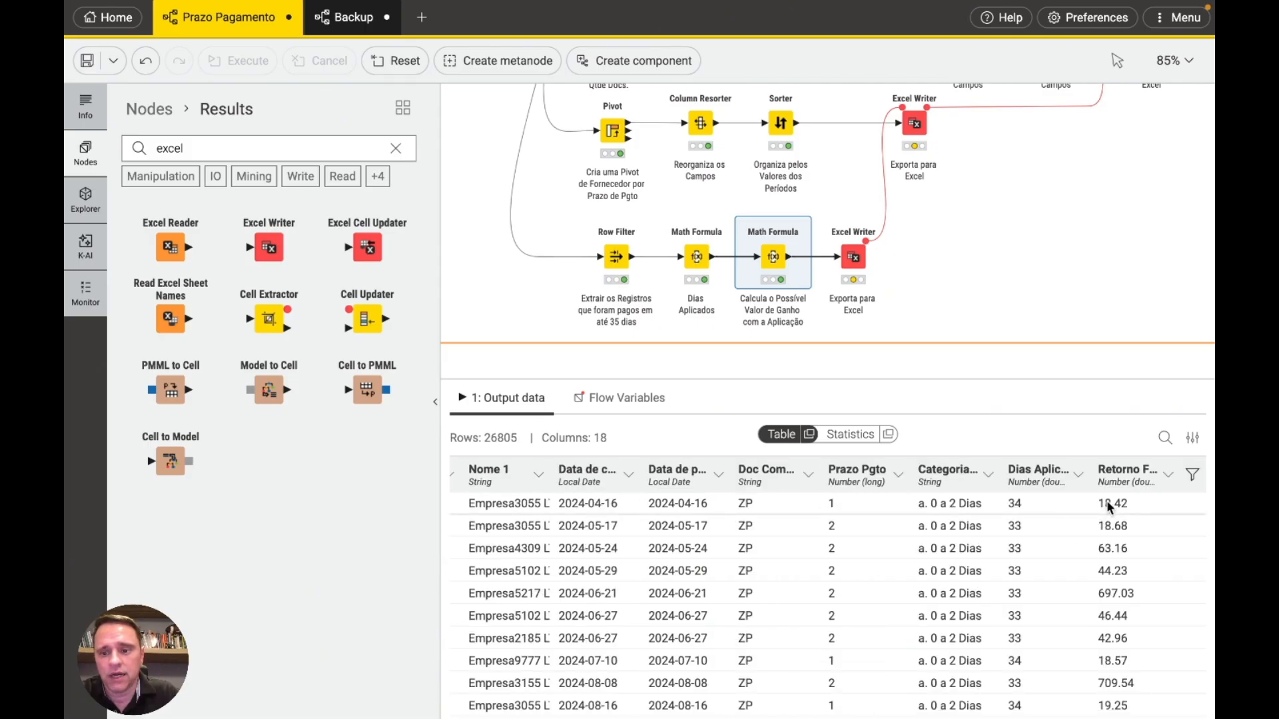
{"action": "left_click", "coordinate": [1106, 501]}
{"action": "left_click", "coordinate": [1105, 526]}
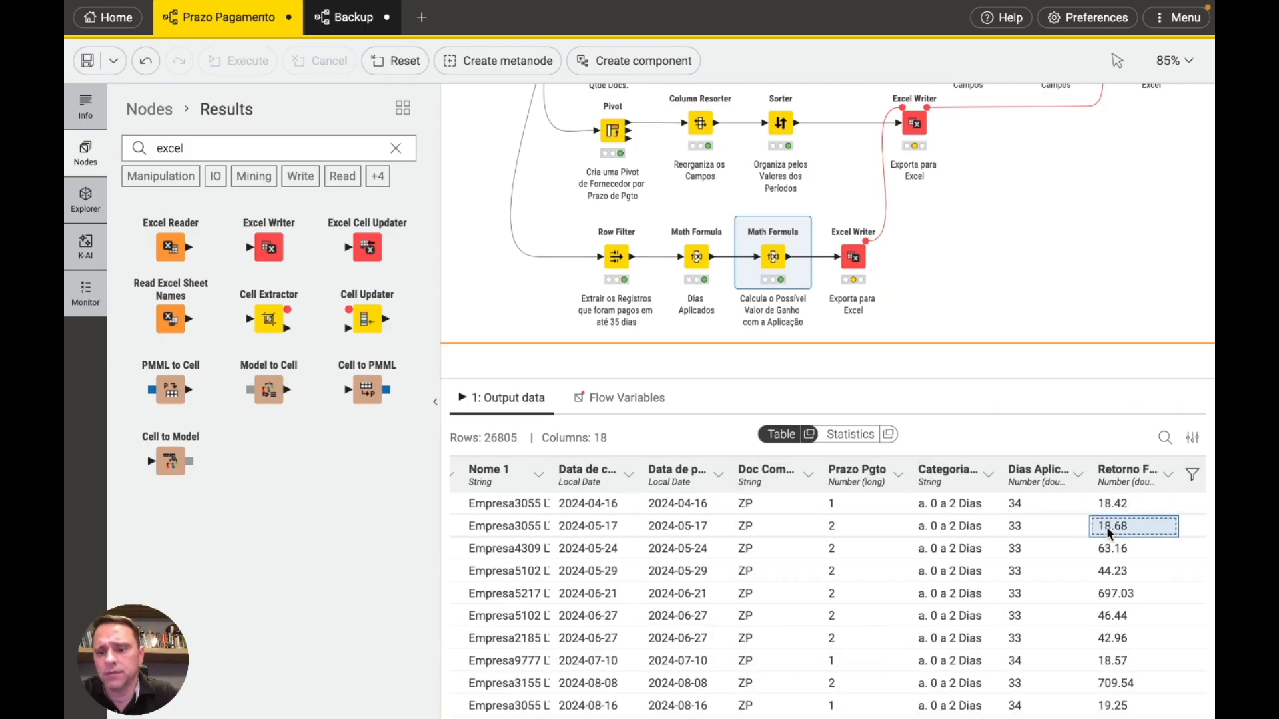
{"action": "left_click", "coordinate": [1102, 594]}
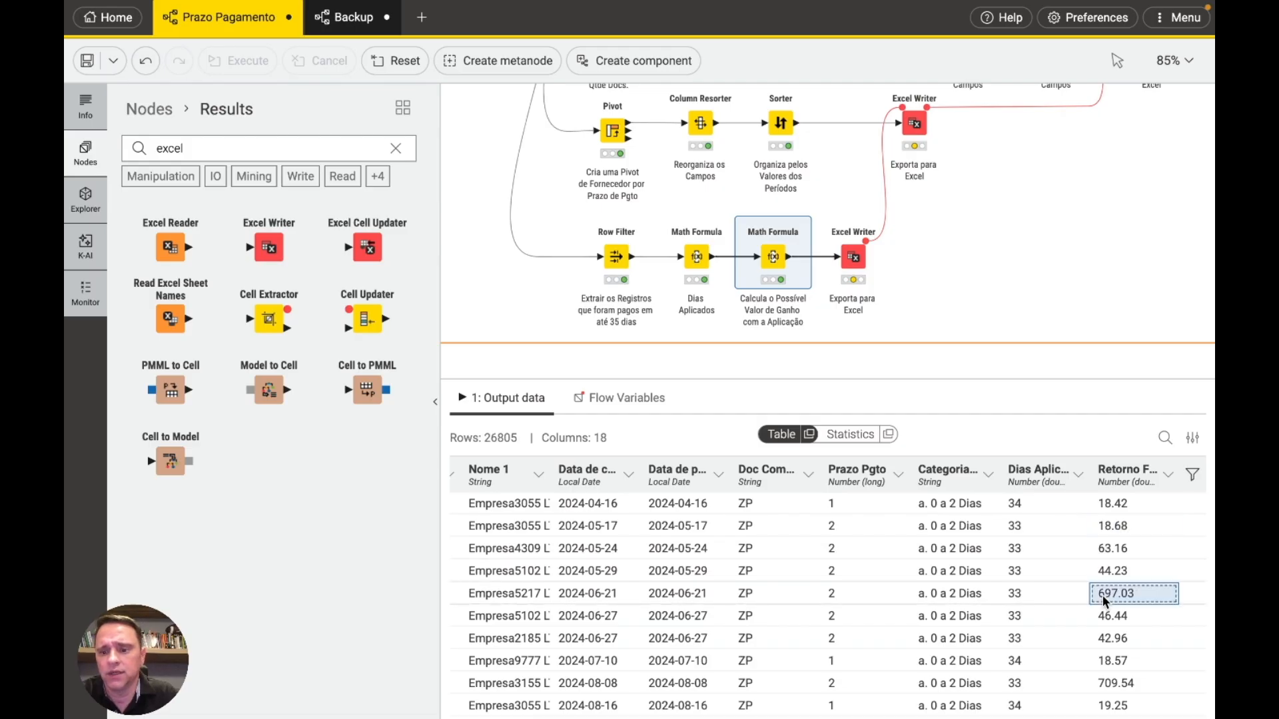
{"action": "scroll", "coordinate": [1103, 599], "scroll_direction": "down", "scroll_amount": 1}
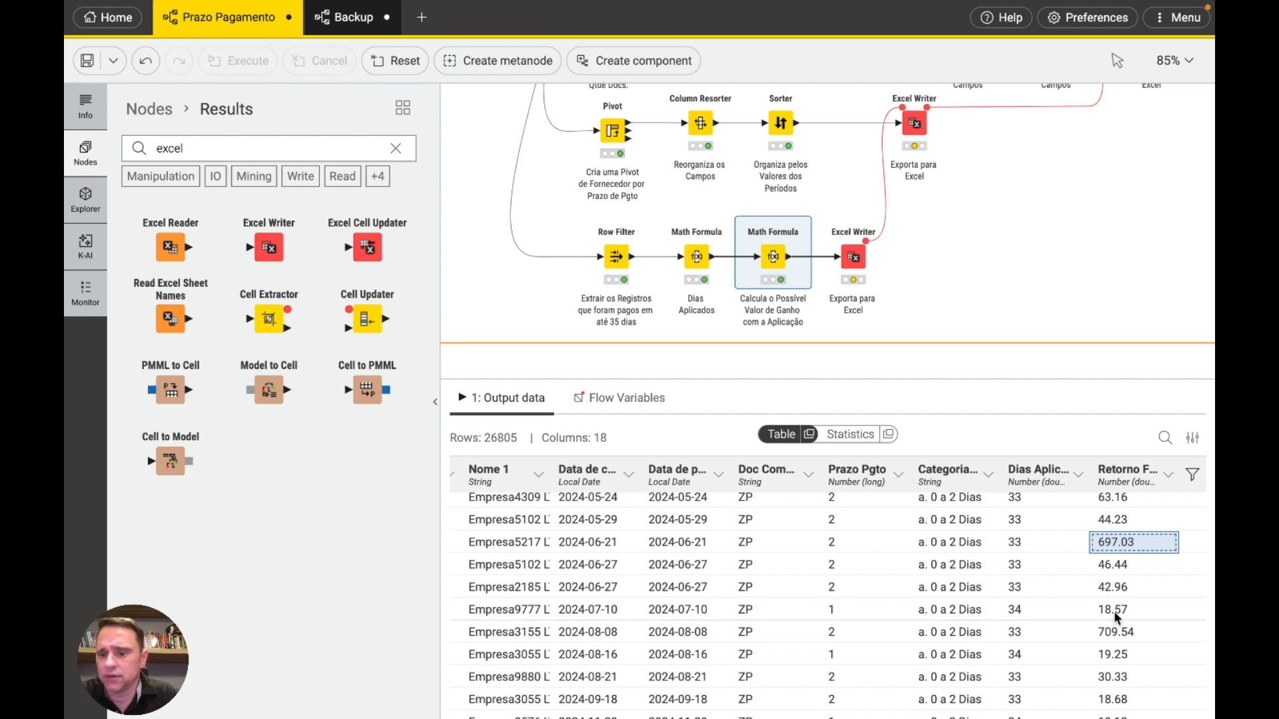
{"action": "left_click", "coordinate": [1113, 610]}
{"action": "left_click", "coordinate": [1110, 655]}
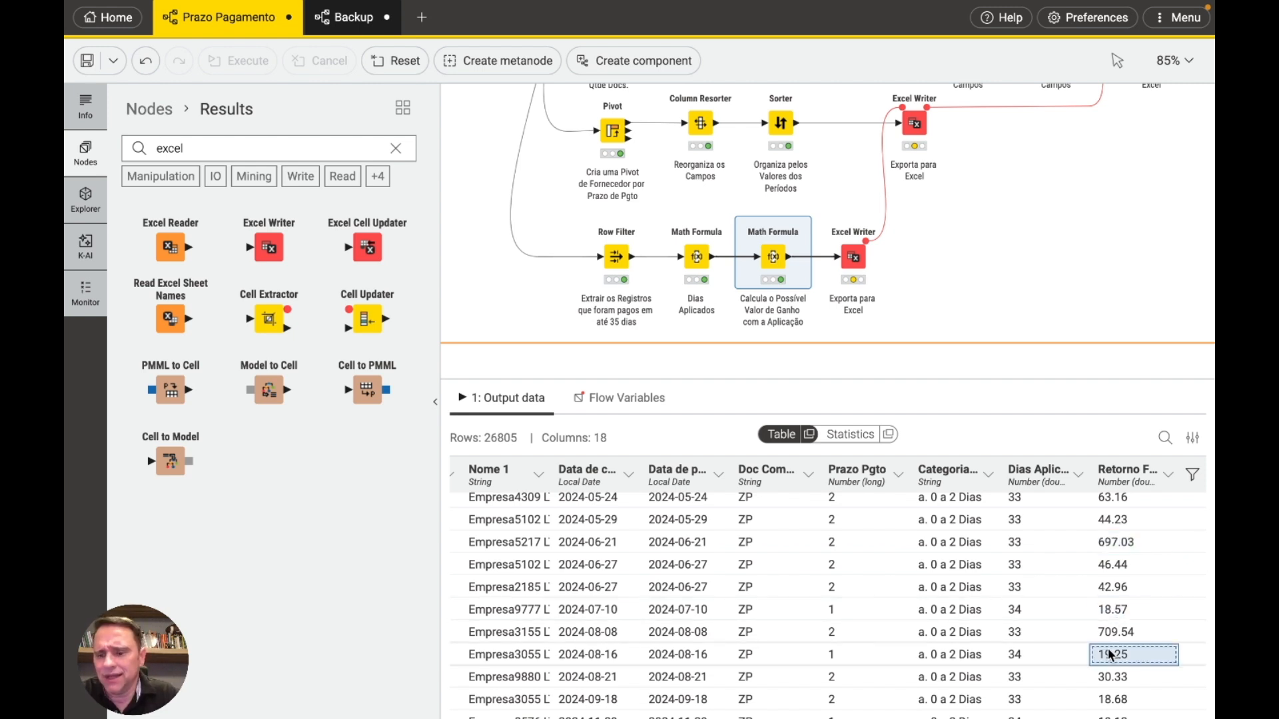
Step: Display column statistics for the second Math Formula's output and check the Retorno Financeiro sum
{"action": "left_click", "coordinate": [1107, 631]}
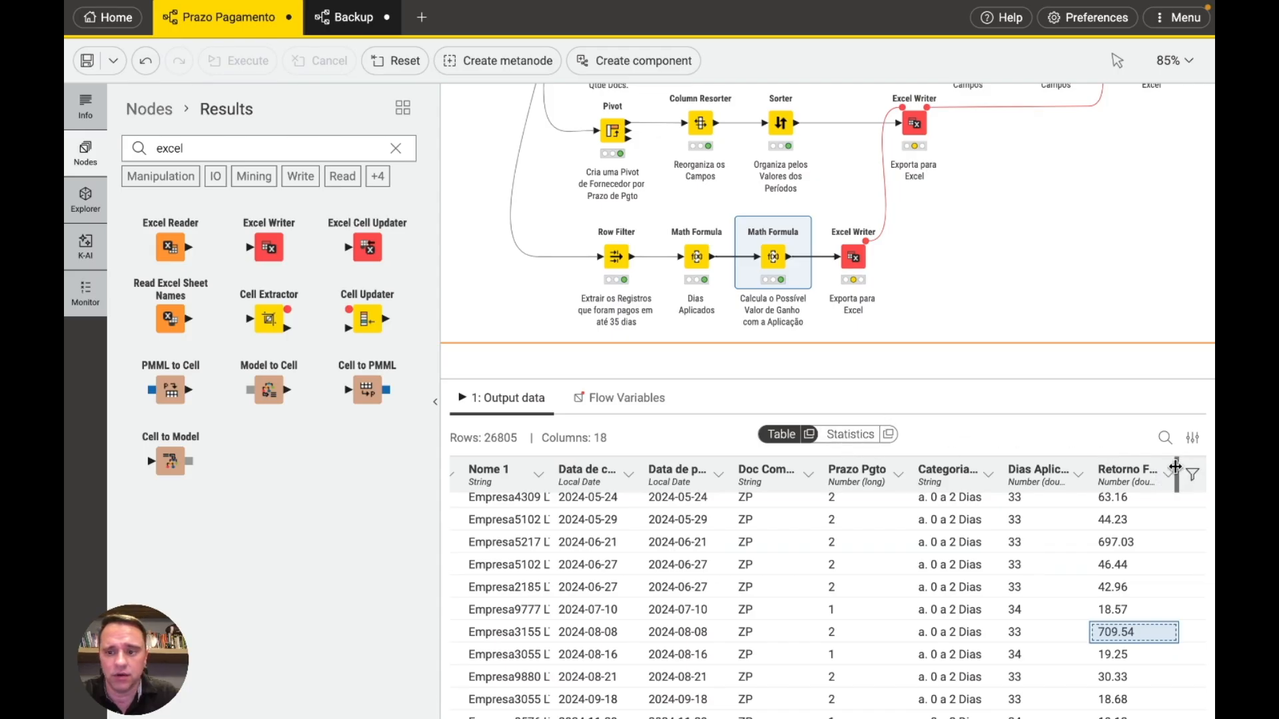
{"action": "left_click_drag", "start_coordinate": [1177, 474], "coordinate": [1202, 474]}
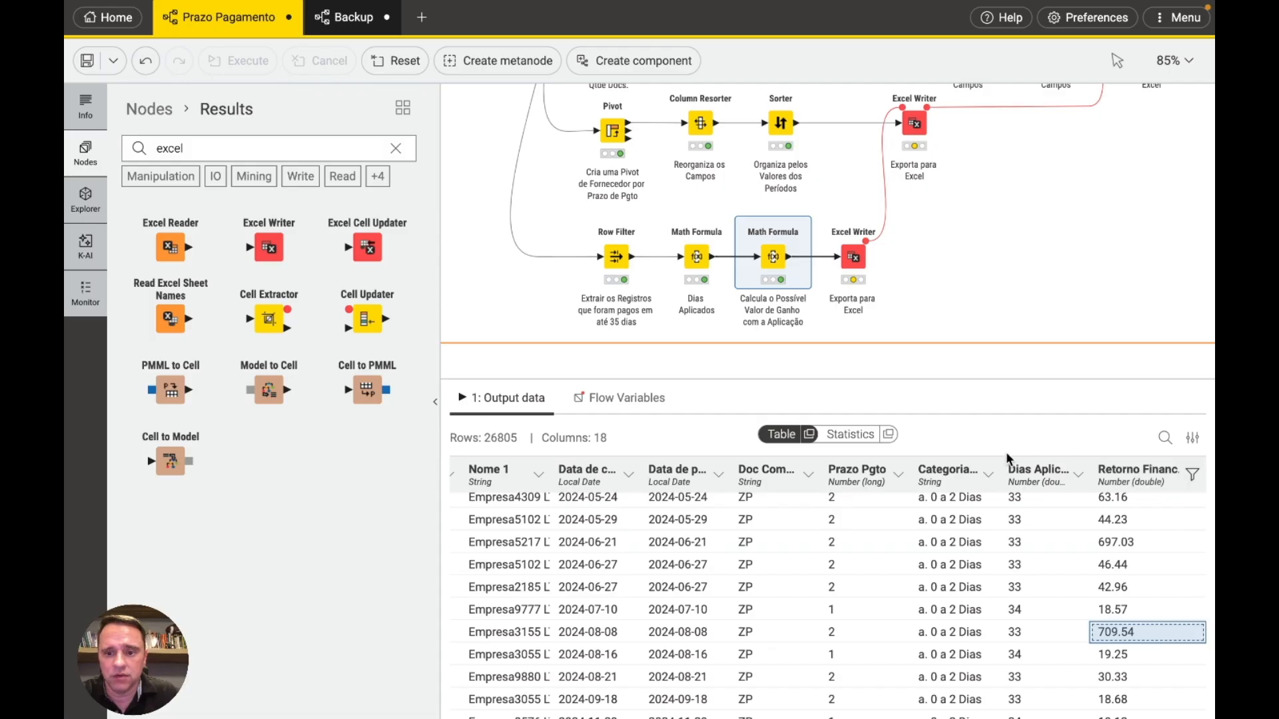
{"action": "left_click", "coordinate": [847, 436]}
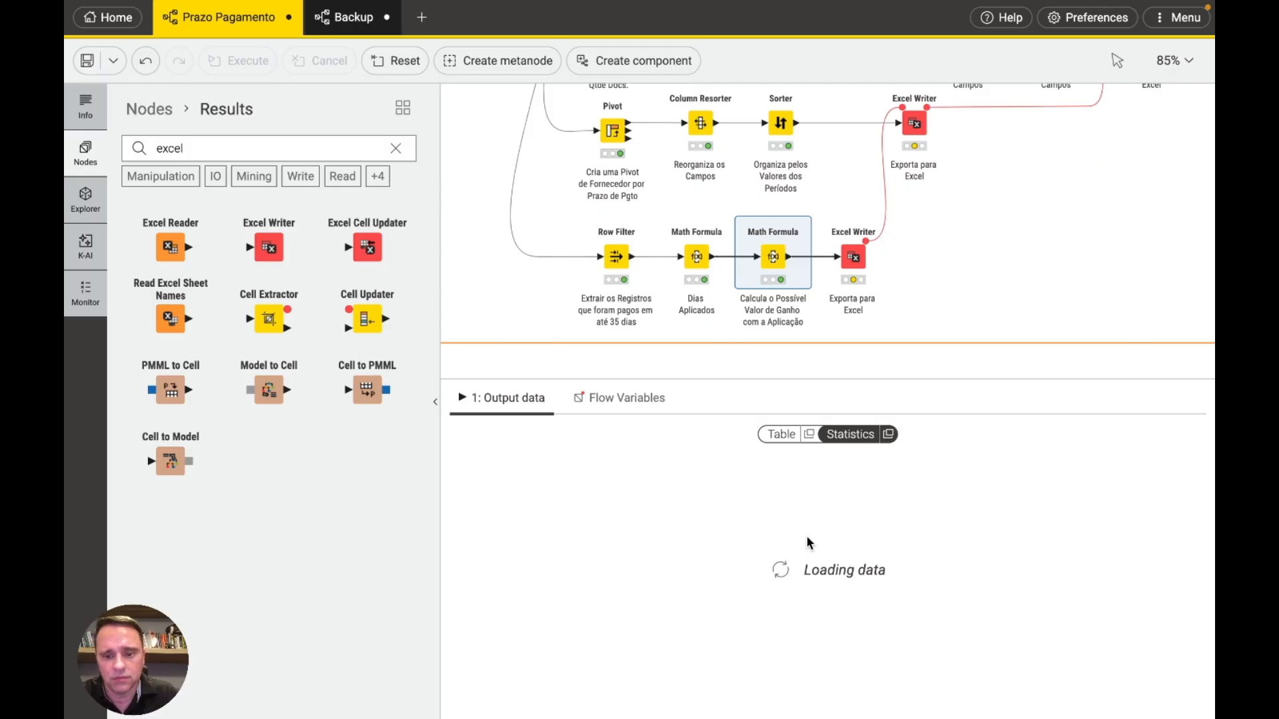
{"action": "scroll", "coordinate": [808, 543], "scroll_direction": "down", "scroll_amount": 3}
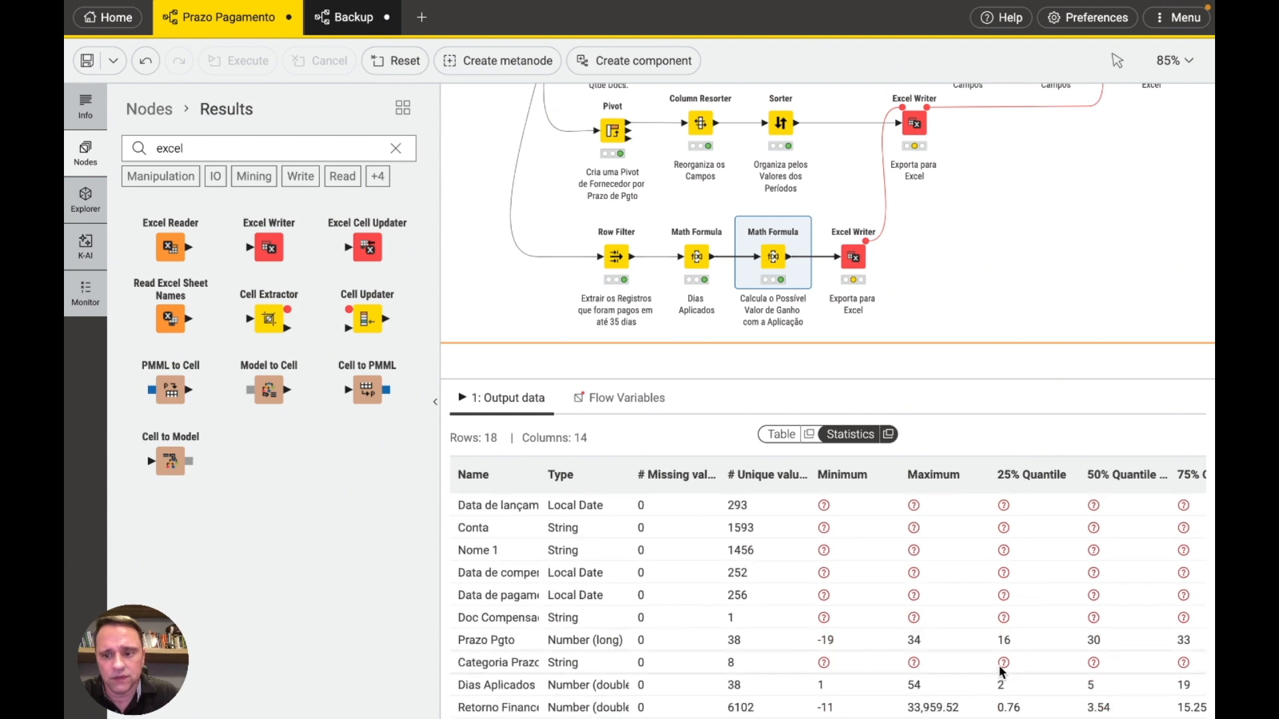
{"action": "scroll", "coordinate": [998, 665], "scroll_direction": "right", "scroll_amount": 5}
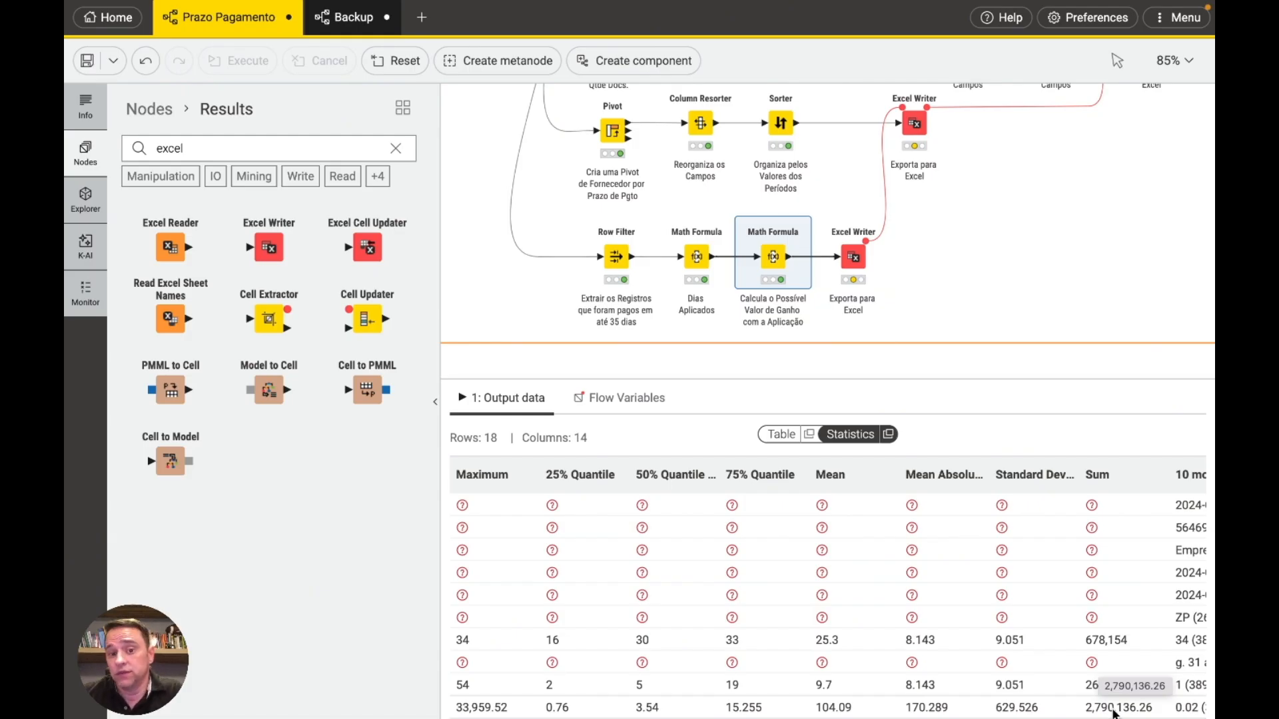
{"action": "left_click", "coordinate": [566, 225]}
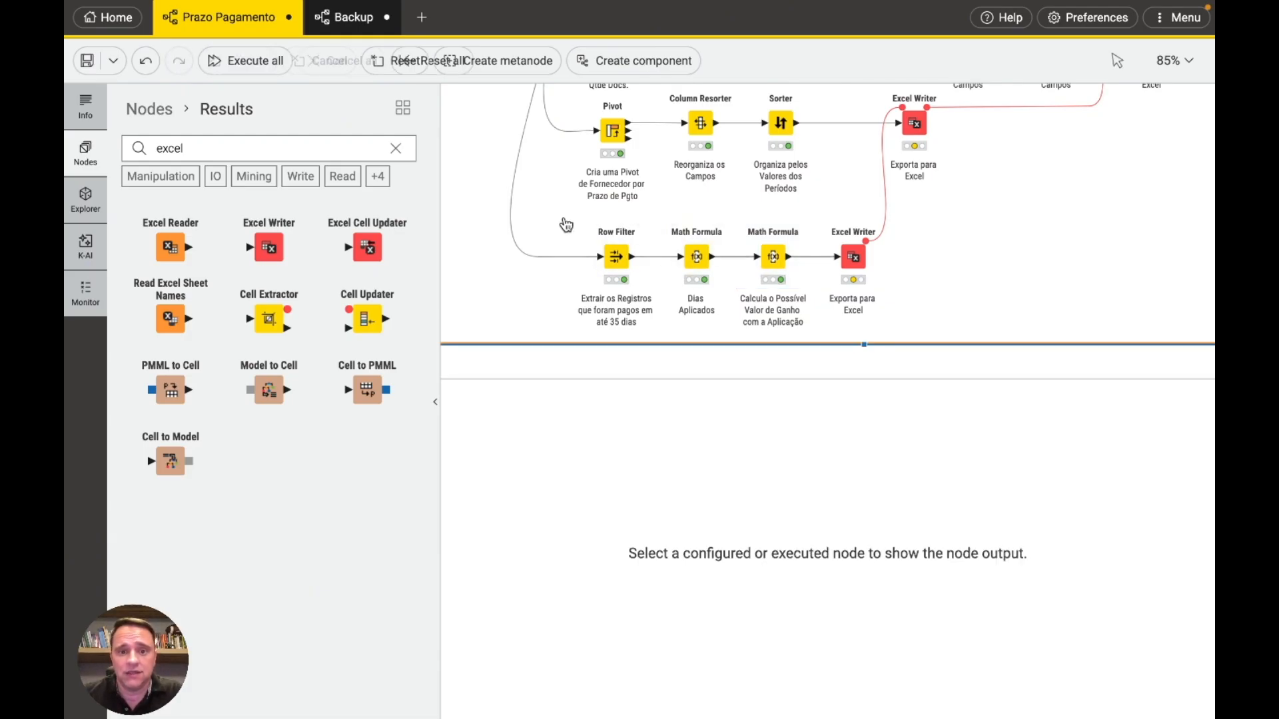
Step: Examine the Pivot node's supplier values across the payment-term ranges and redisplay the second Math Formula's output
{"action": "left_click", "coordinate": [608, 131]}
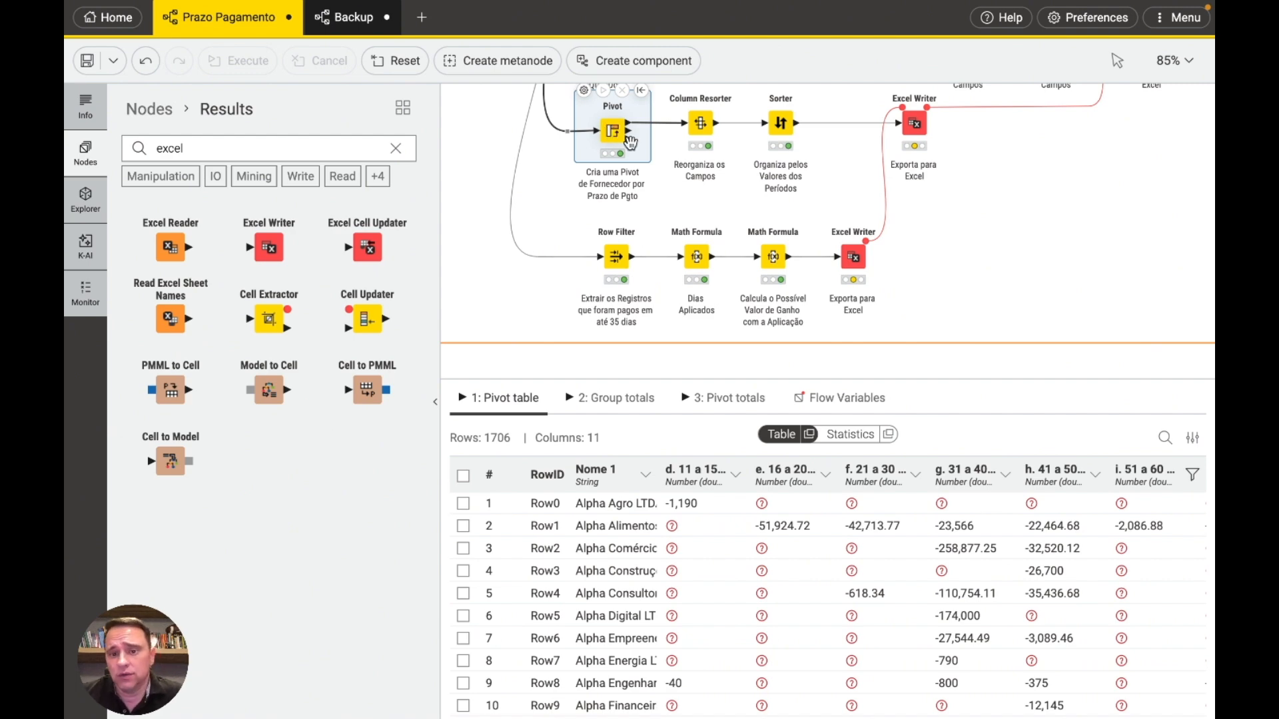
{"action": "scroll", "coordinate": [1002, 531], "scroll_direction": "down", "scroll_amount": 1}
{"action": "scroll", "coordinate": [1002, 529], "scroll_direction": "down", "scroll_amount": 5}
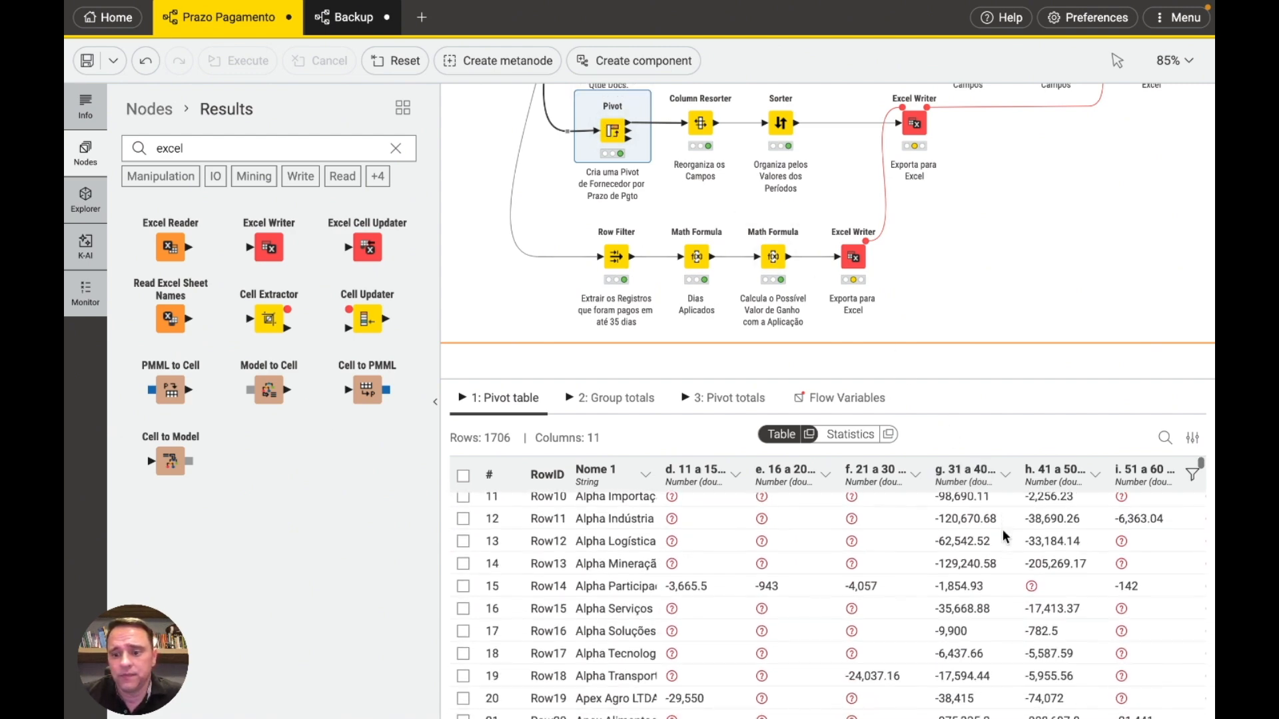
{"action": "scroll", "coordinate": [1001, 529], "scroll_direction": "right", "scroll_amount": 5}
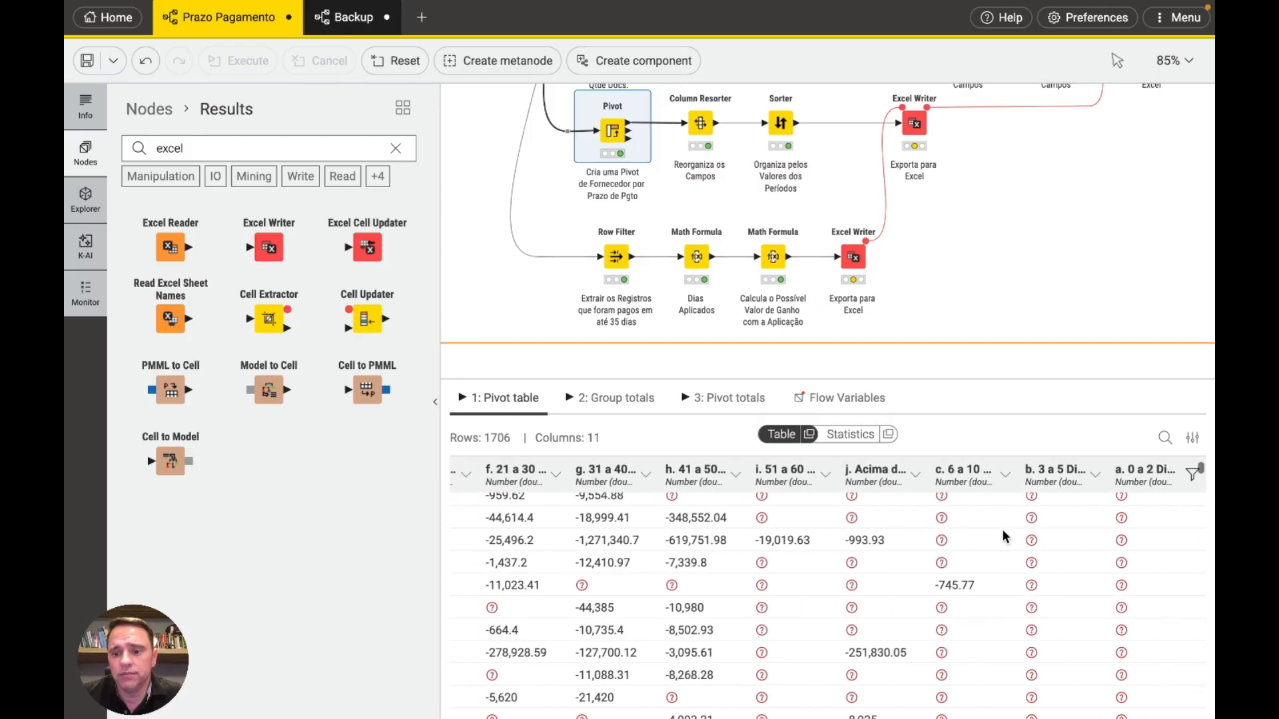
{"action": "left_click", "coordinate": [774, 260]}
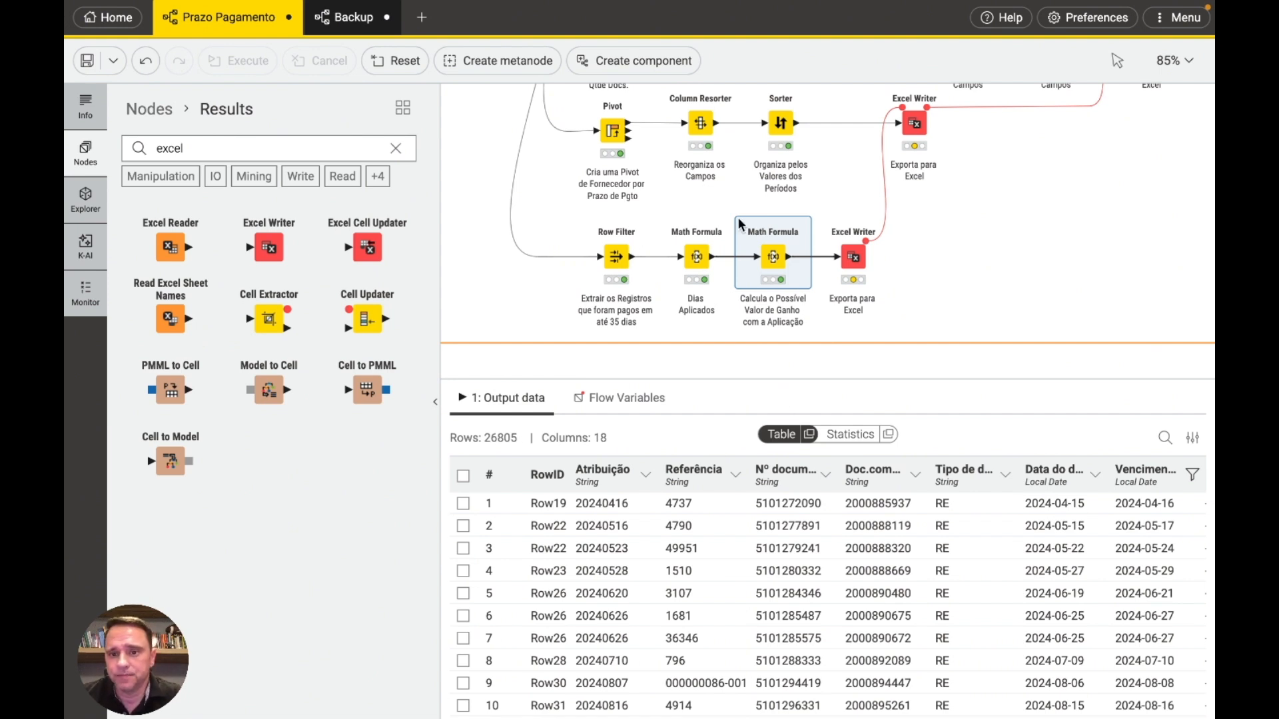
Step: Delete the three Excel Writer nodes at the ends of the Column Resorter, Sorter and Math Formula branches
{"action": "scroll", "coordinate": [712, 195], "scroll_direction": "right", "scroll_amount": 4}
{"action": "scroll", "coordinate": [712, 195], "scroll_direction": "up", "scroll_amount": 1}
{"action": "scroll", "coordinate": [712, 194], "scroll_direction": "up", "scroll_amount": 1}
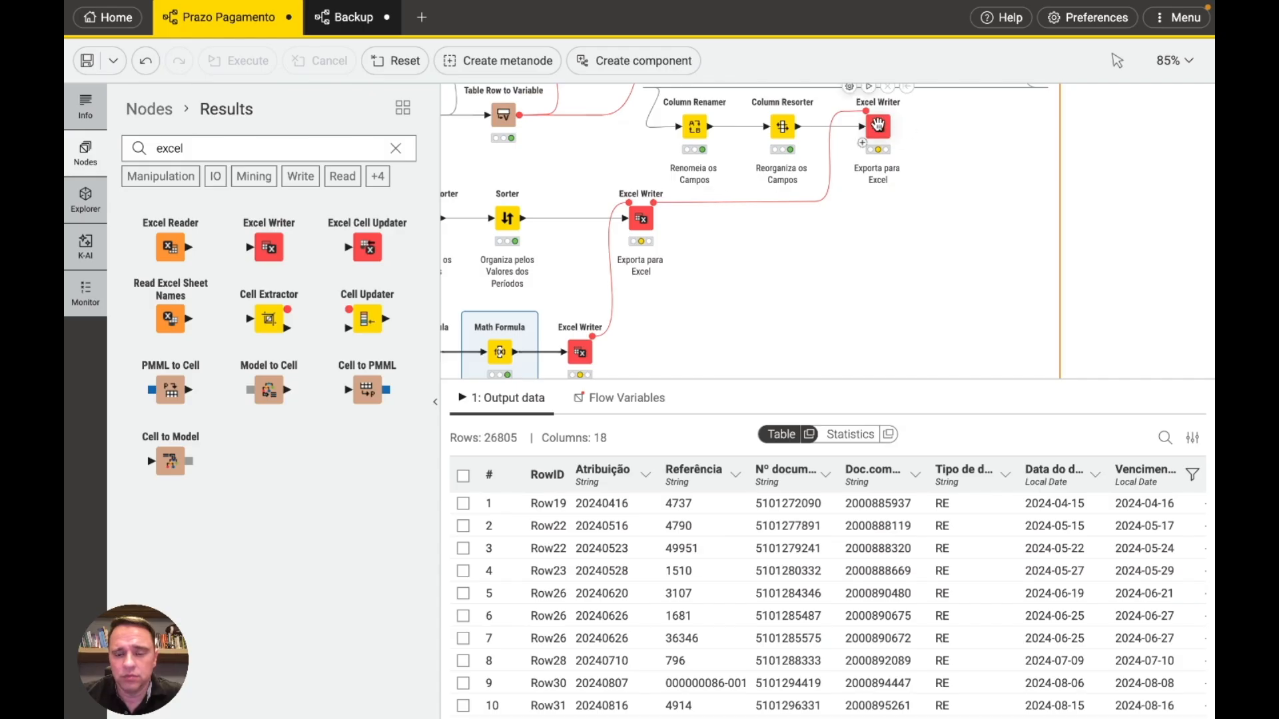
{"action": "scroll", "coordinate": [877, 124], "scroll_direction": "down", "scroll_amount": 1}
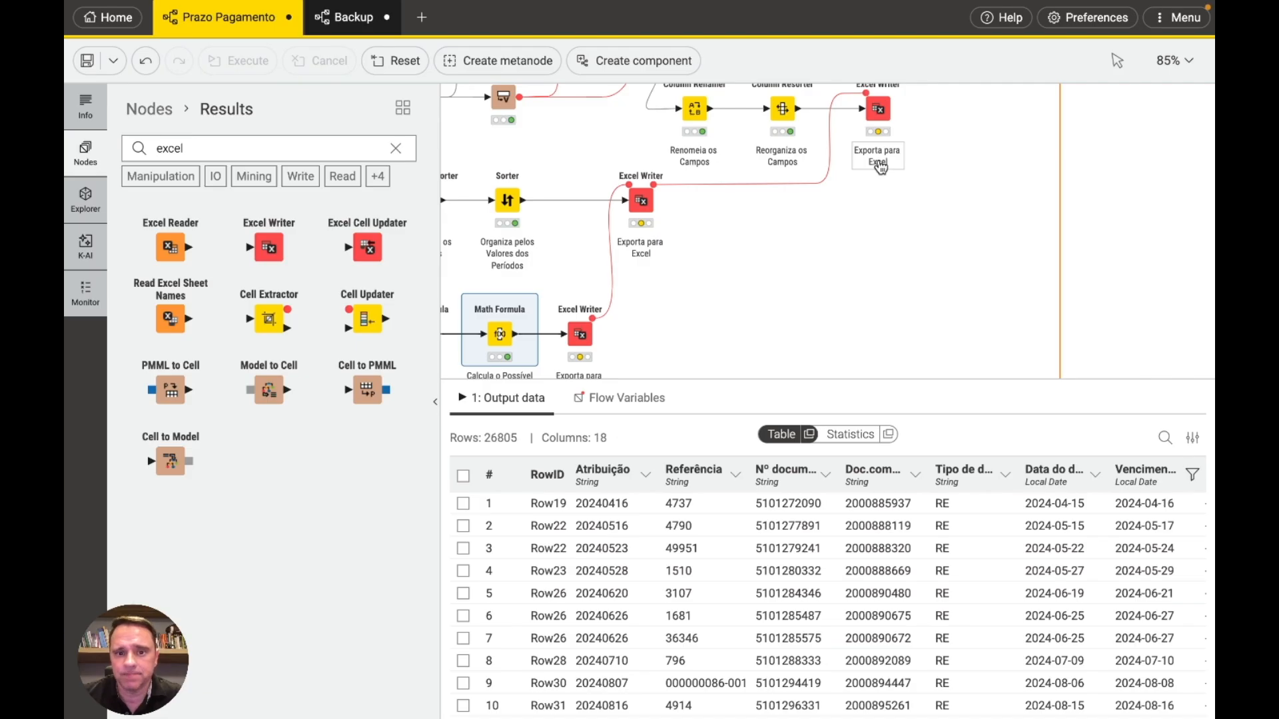
{"action": "left_click_drag", "start_coordinate": [850, 383], "coordinate": [851, 449]}
{"action": "scroll", "coordinate": [844, 323], "scroll_direction": "up", "scroll_amount": 3}
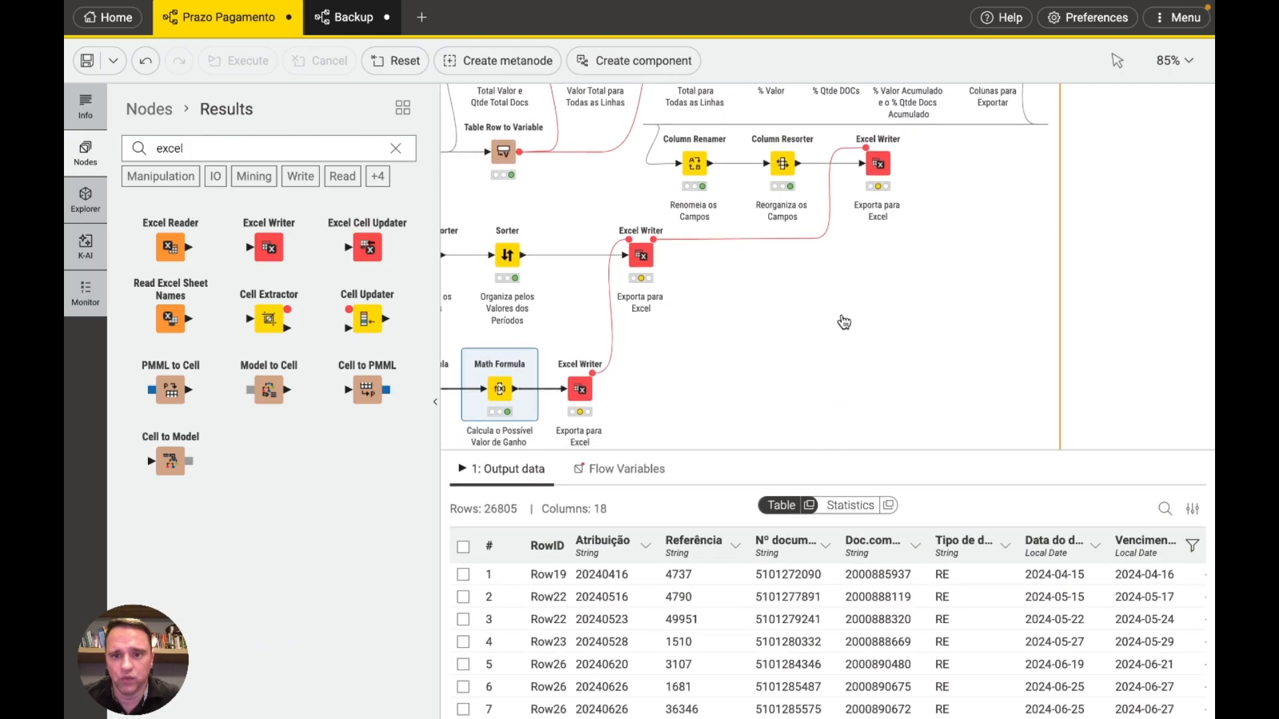
{"action": "left_click", "coordinate": [877, 158]}
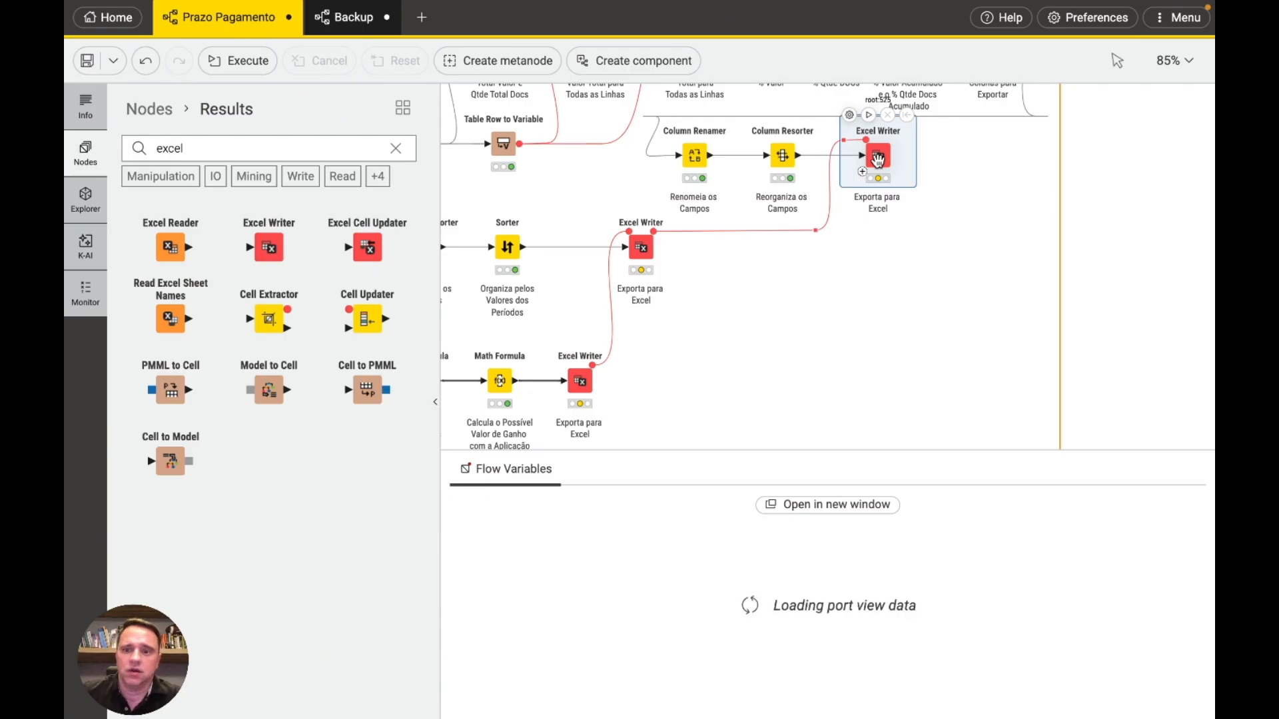
{"action": "key", "text": "Delete"}
{"action": "left_click", "coordinate": [643, 249]}
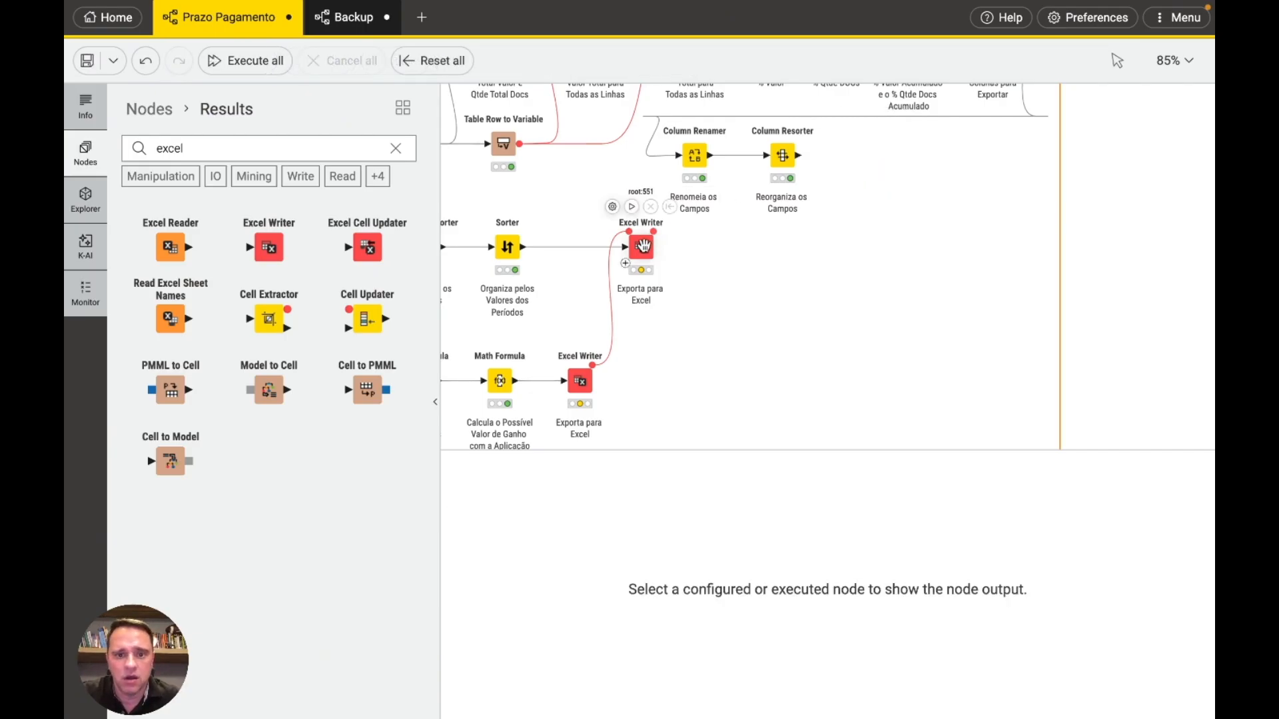
{"action": "key", "text": "Delete"}
{"action": "left_click", "coordinate": [593, 374]}
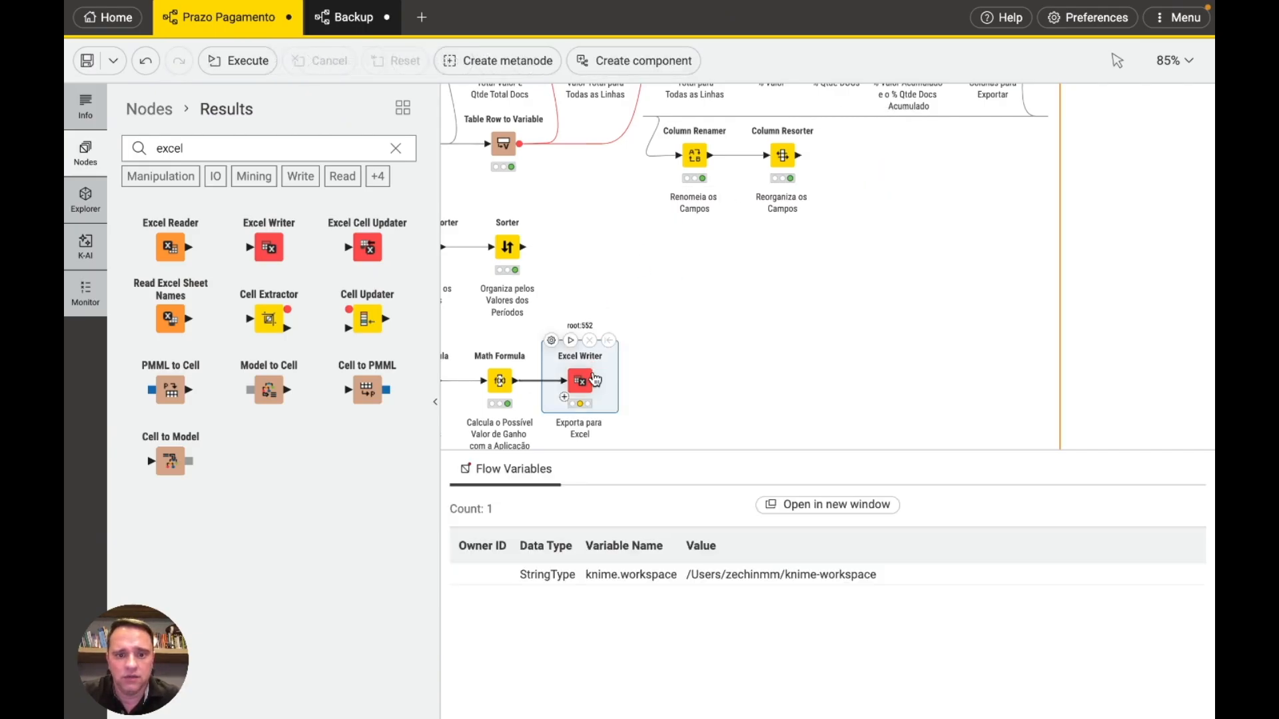
{"action": "key", "text": "Delete"}
Step: Add a new Excel Writer node beside the Column Resorter and connect the Column Resorter's output to its input
{"action": "left_click_drag", "start_coordinate": [275, 251], "coordinate": [902, 157]}
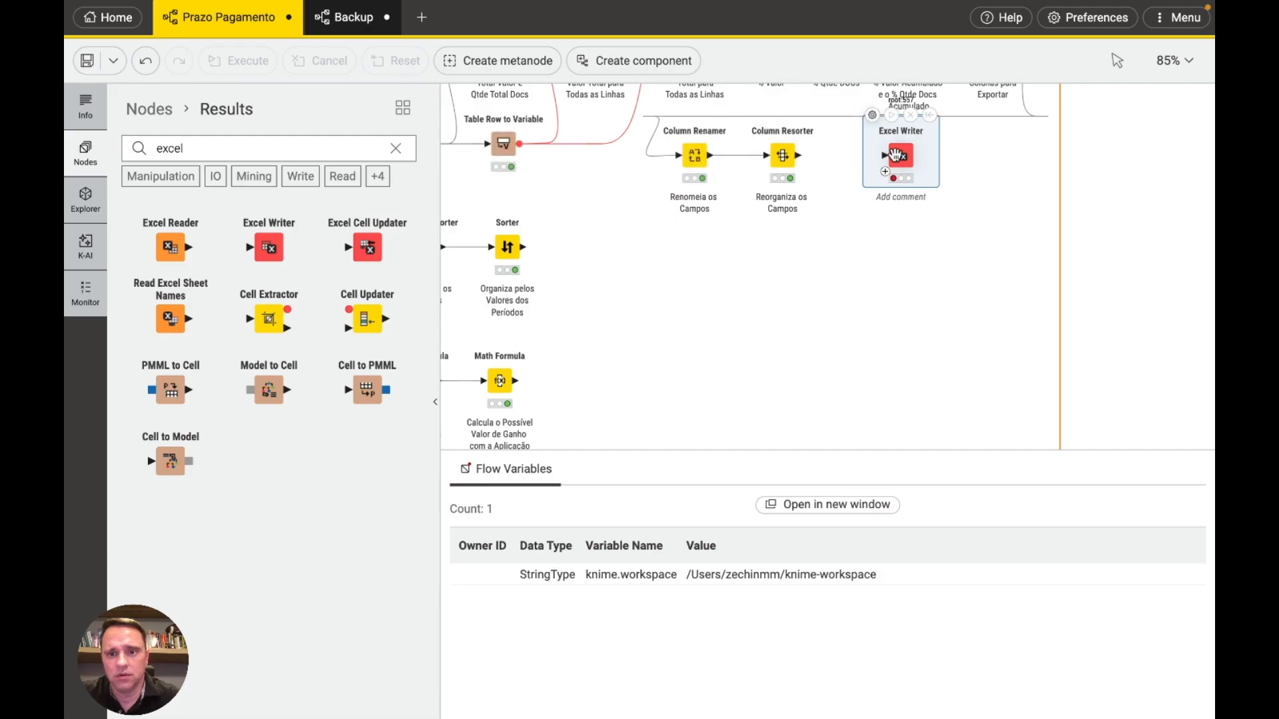
{"action": "left_click_drag", "start_coordinate": [799, 156], "coordinate": [882, 158]}
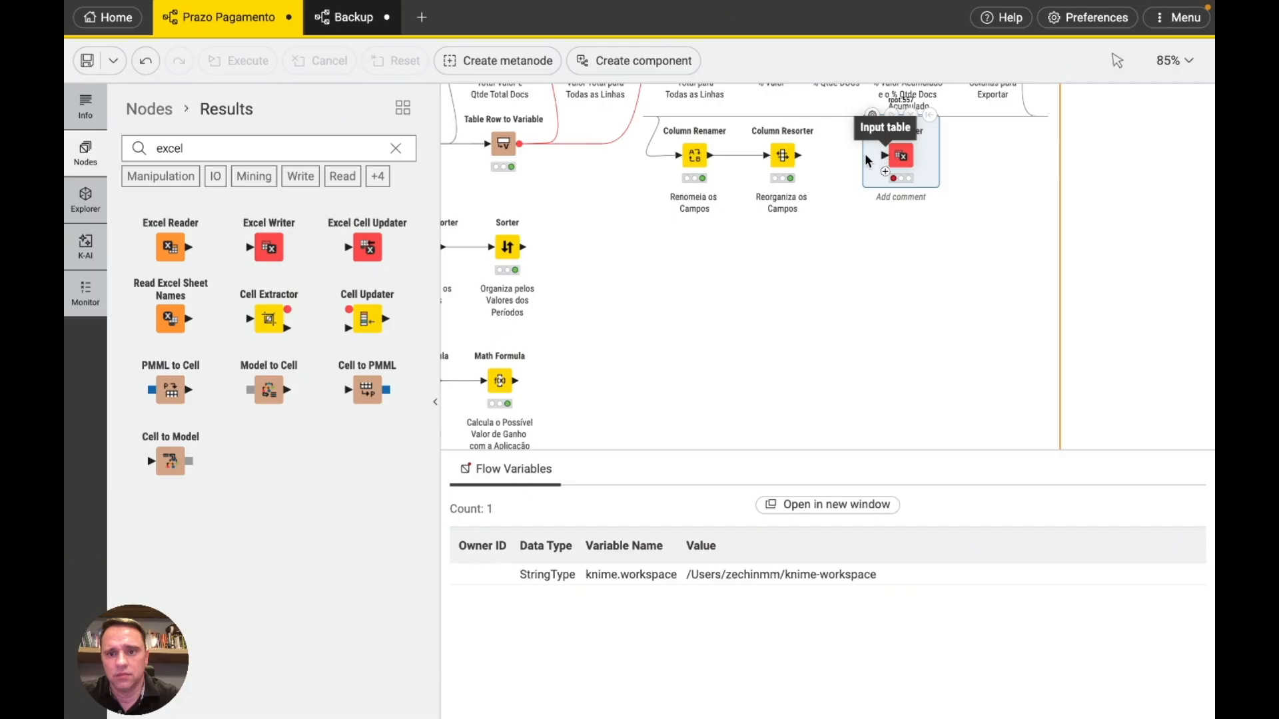
{"action": "left_click_drag", "start_coordinate": [799, 156], "coordinate": [886, 159]}
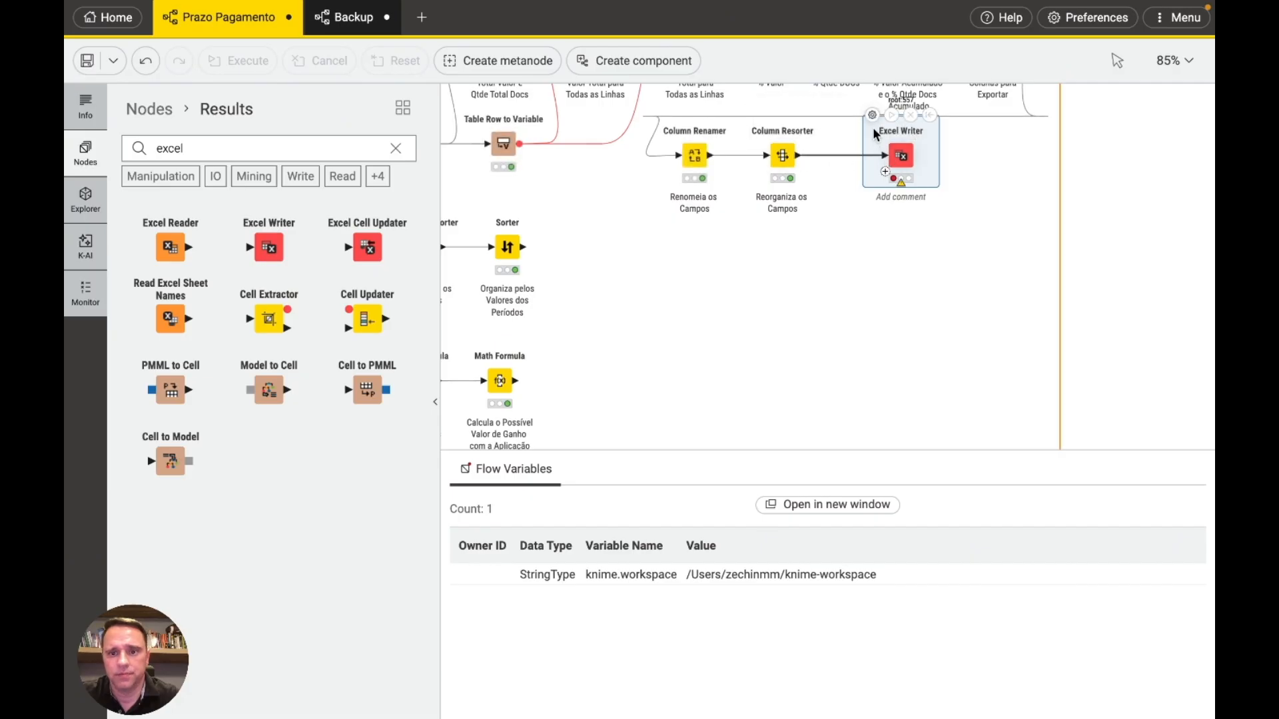
Step: Set the new Excel Writer's output file to Prazo in the Documents/LinkedIn Video folder, in xlsx format
{"action": "left_click", "coordinate": [873, 115]}
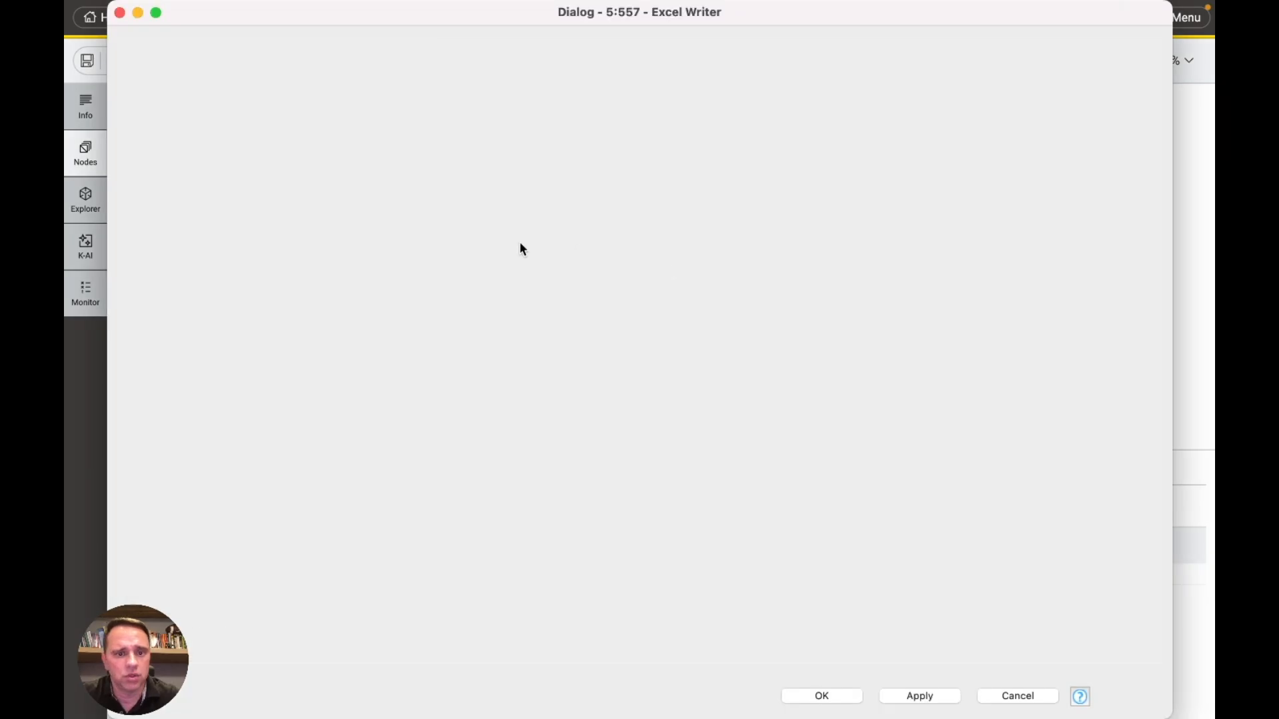
{"action": "left_click", "coordinate": [1056, 174]}
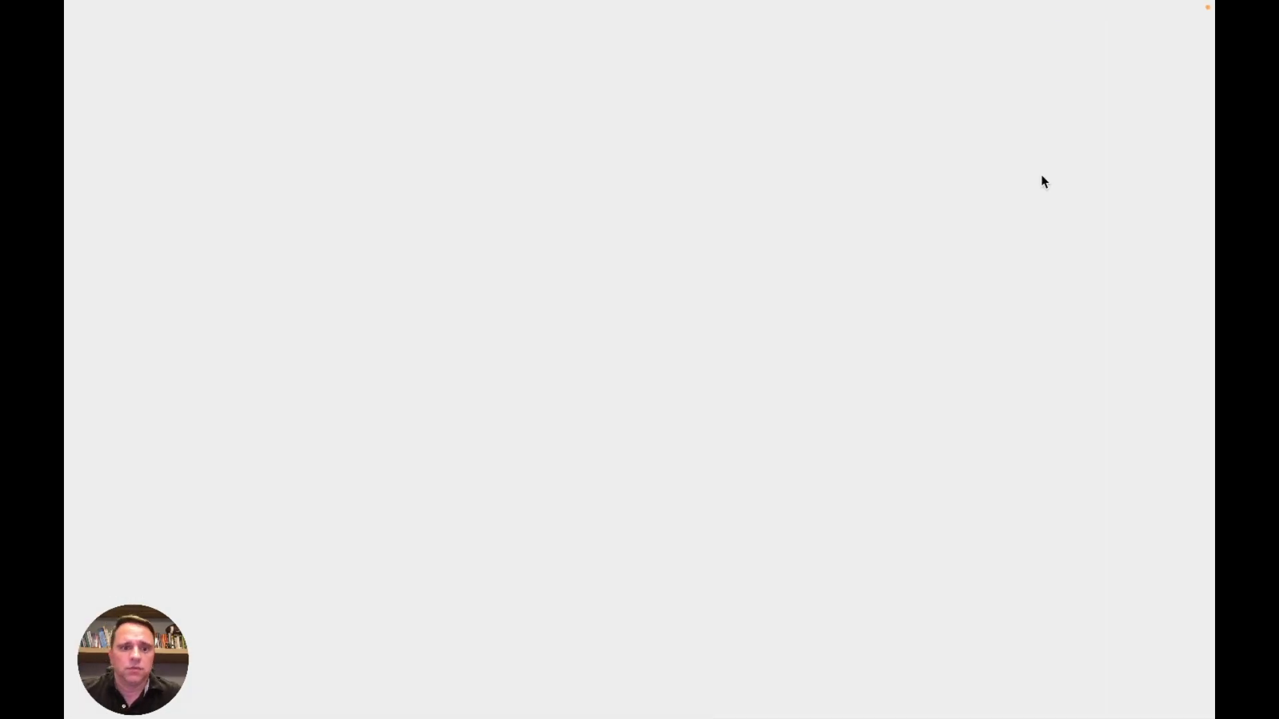
{"action": "scroll", "coordinate": [141, 416], "scroll_direction": "down", "scroll_amount": 8}
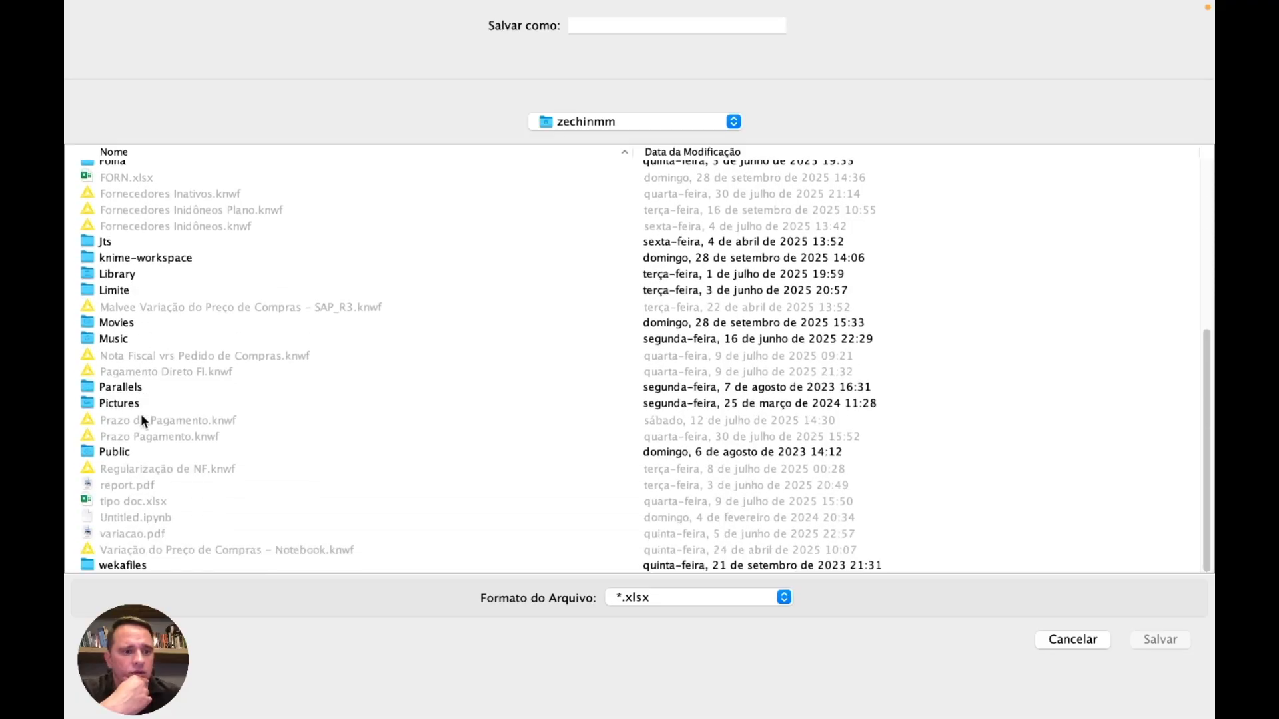
{"action": "scroll", "coordinate": [141, 416], "scroll_direction": "up", "scroll_amount": 5}
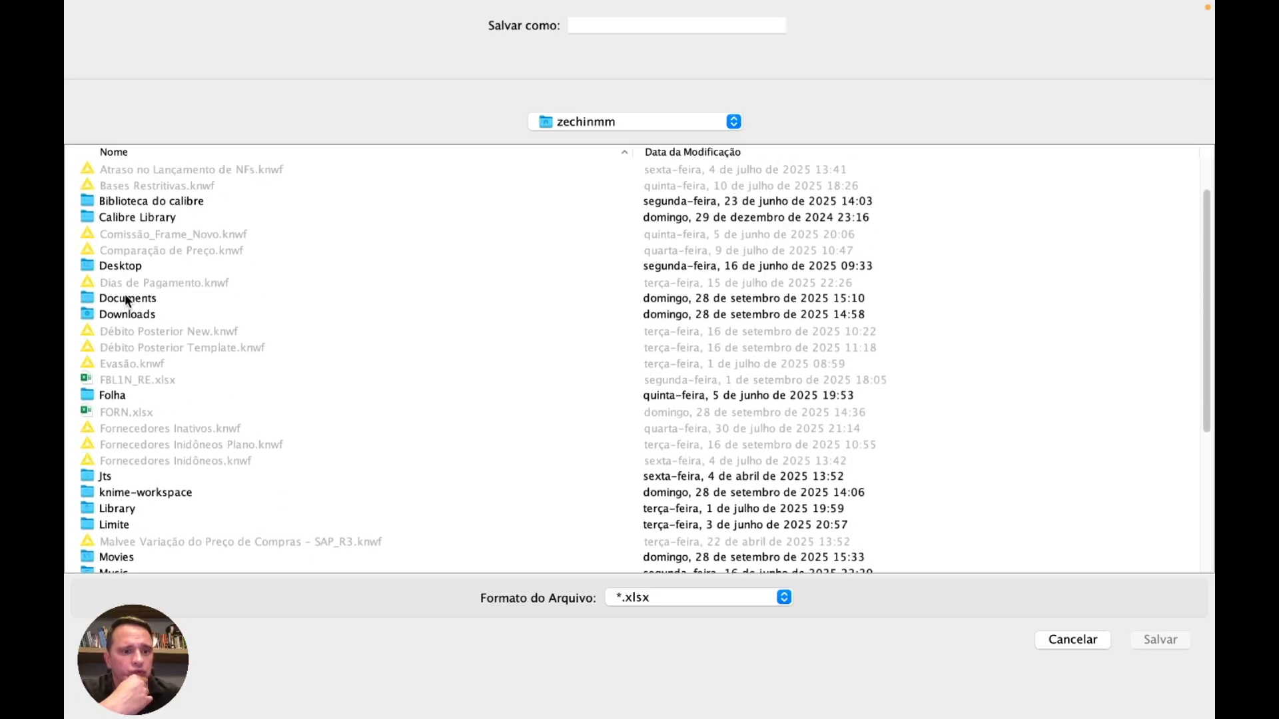
{"action": "double_click", "coordinate": [127, 299]}
{"action": "scroll", "coordinate": [134, 341], "scroll_direction": "down", "scroll_amount": 5}
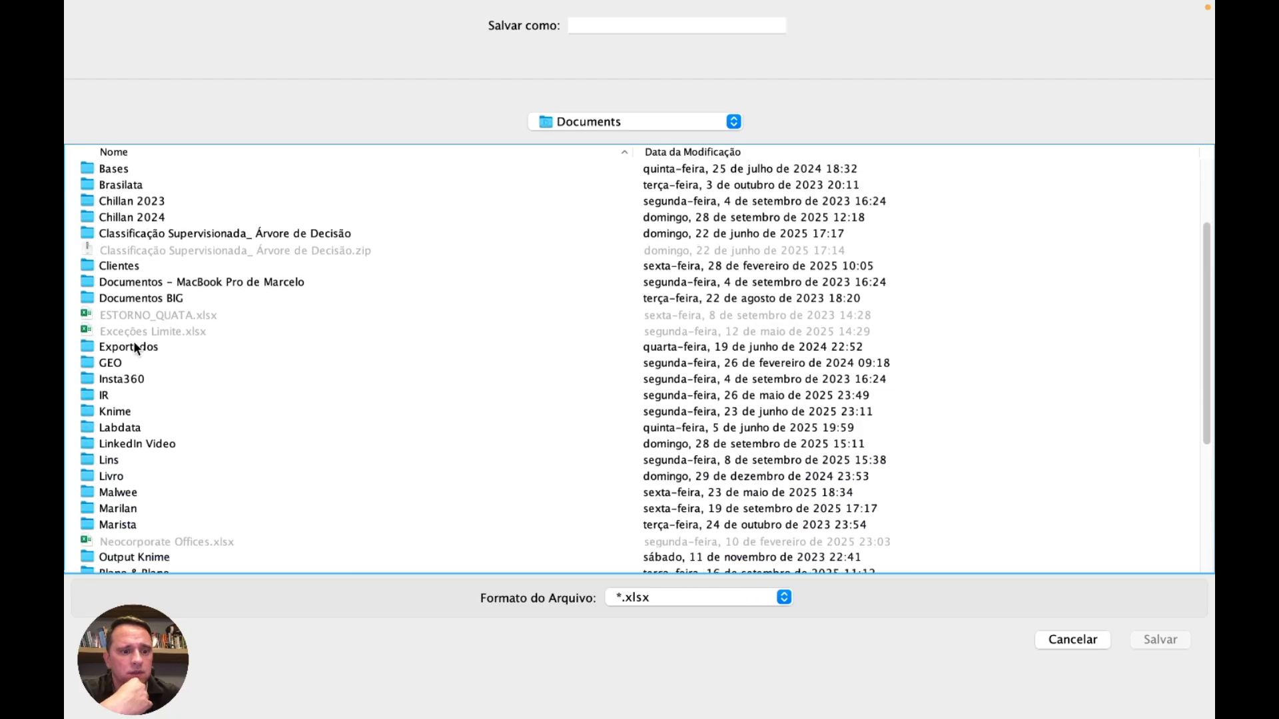
{"action": "double_click", "coordinate": [133, 380]}
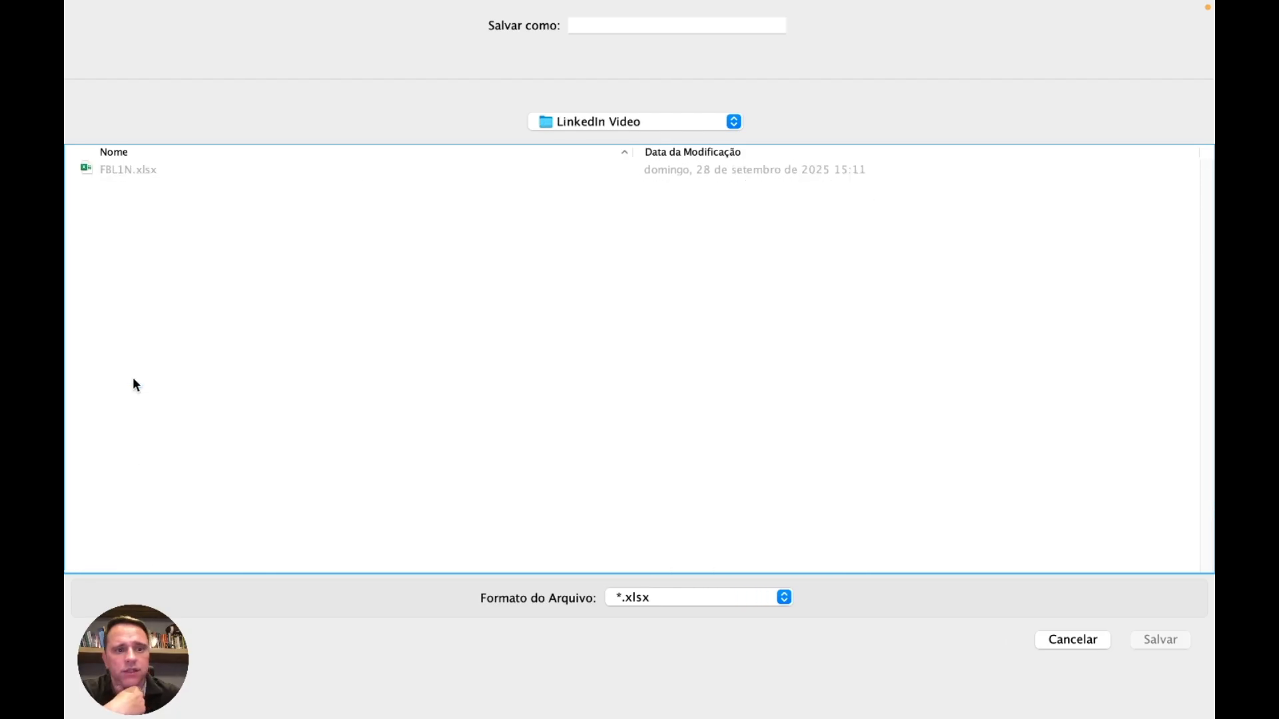
{"action": "left_click", "coordinate": [596, 27]}
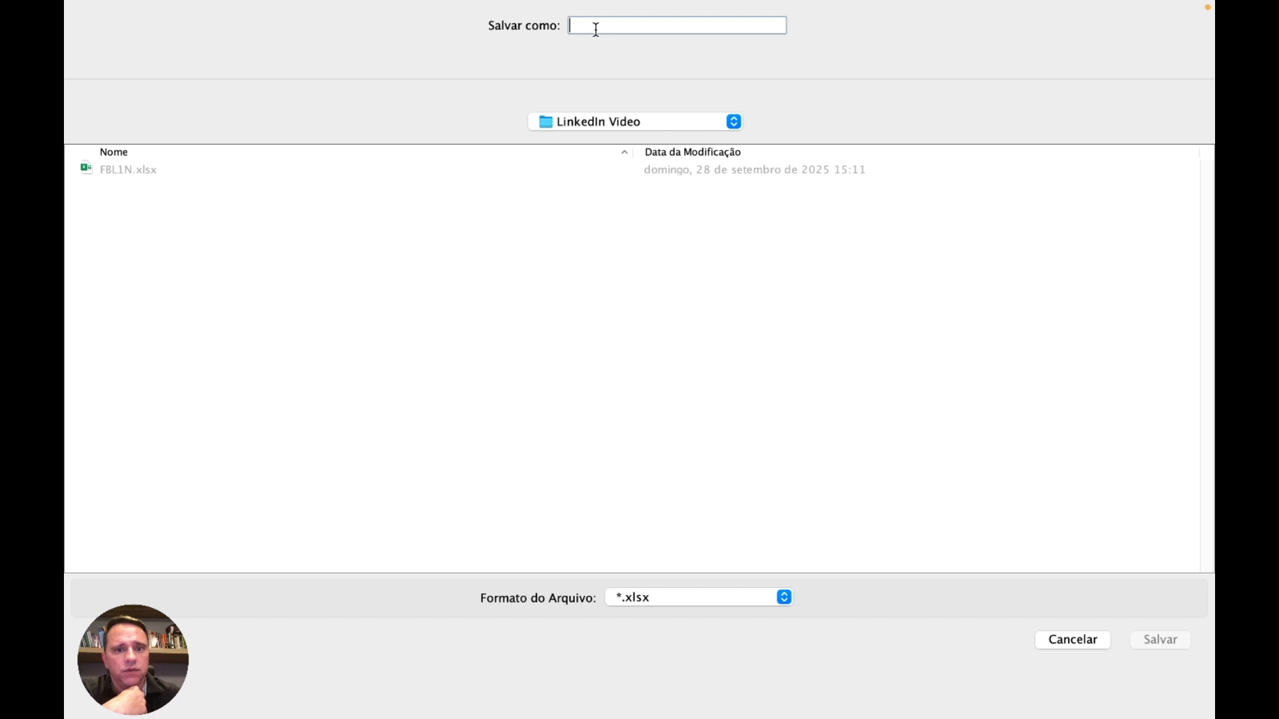
{"action": "type", "text": "Prazo"}
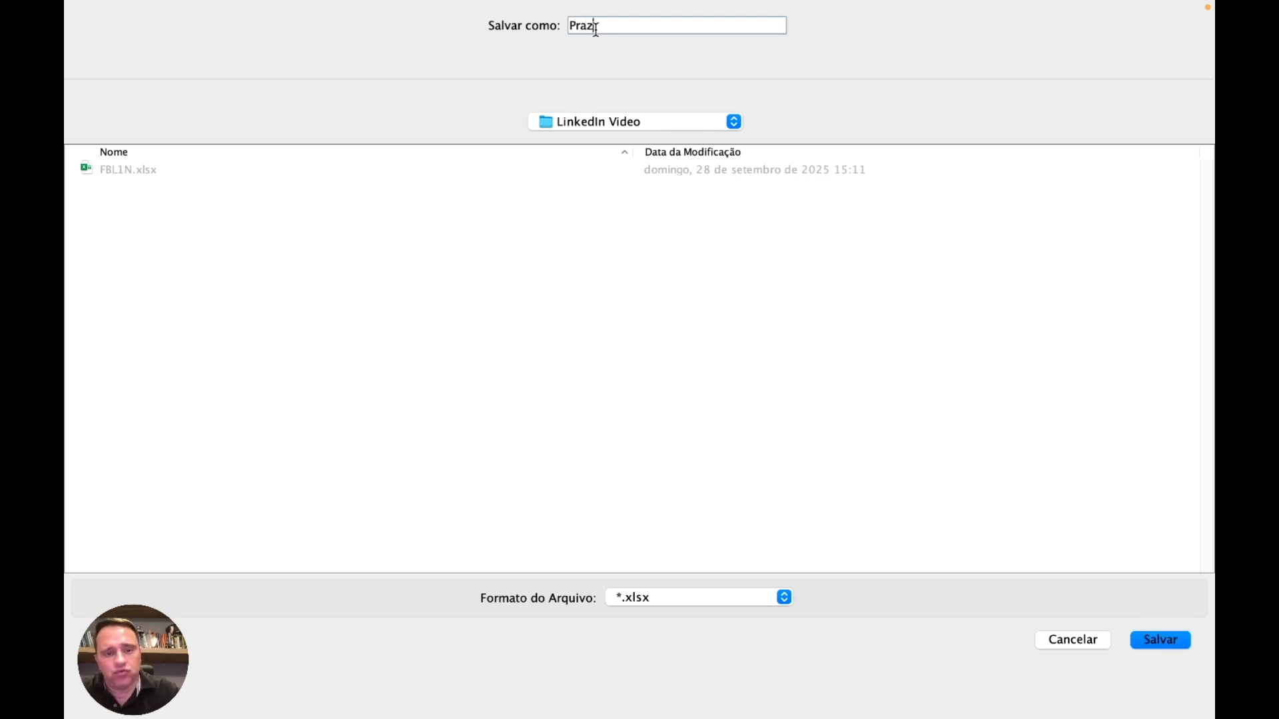
{"action": "left_click", "coordinate": [1155, 641]}
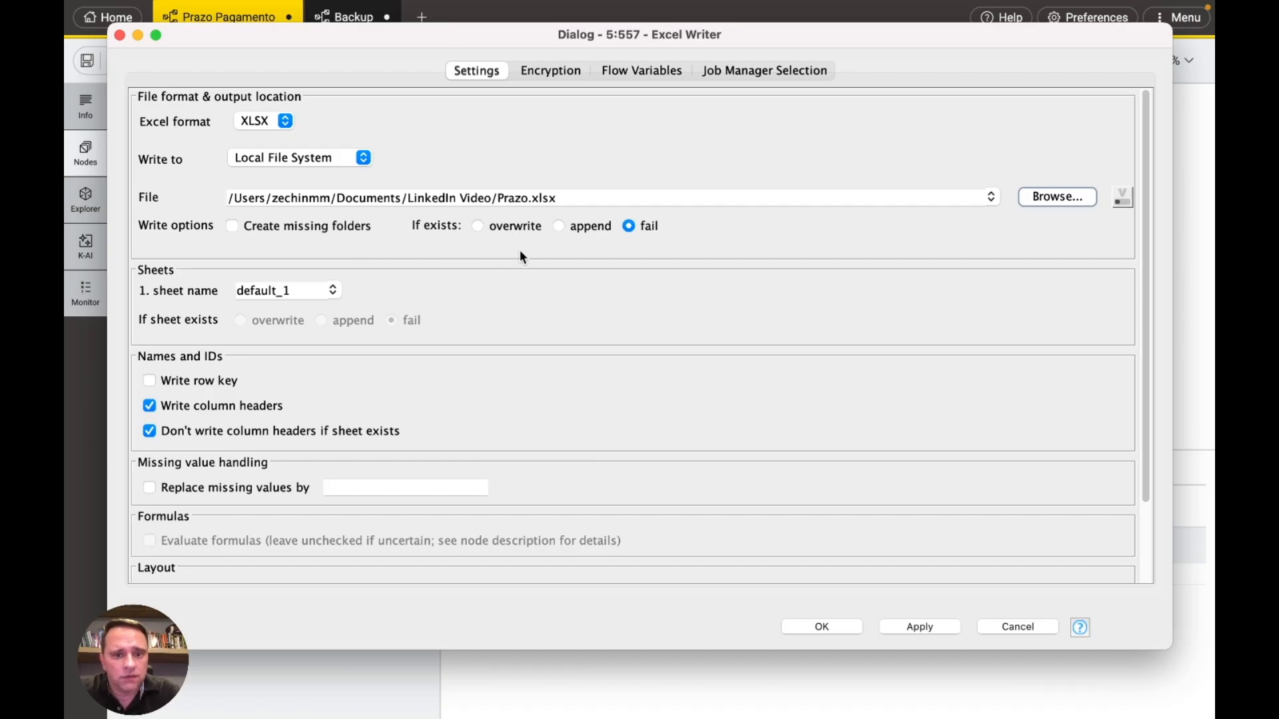
Step: Set the Excel Writer to append to an existing file and write the sheet Consolidado, overwriting that sheet if it exists
{"action": "left_click", "coordinate": [557, 226]}
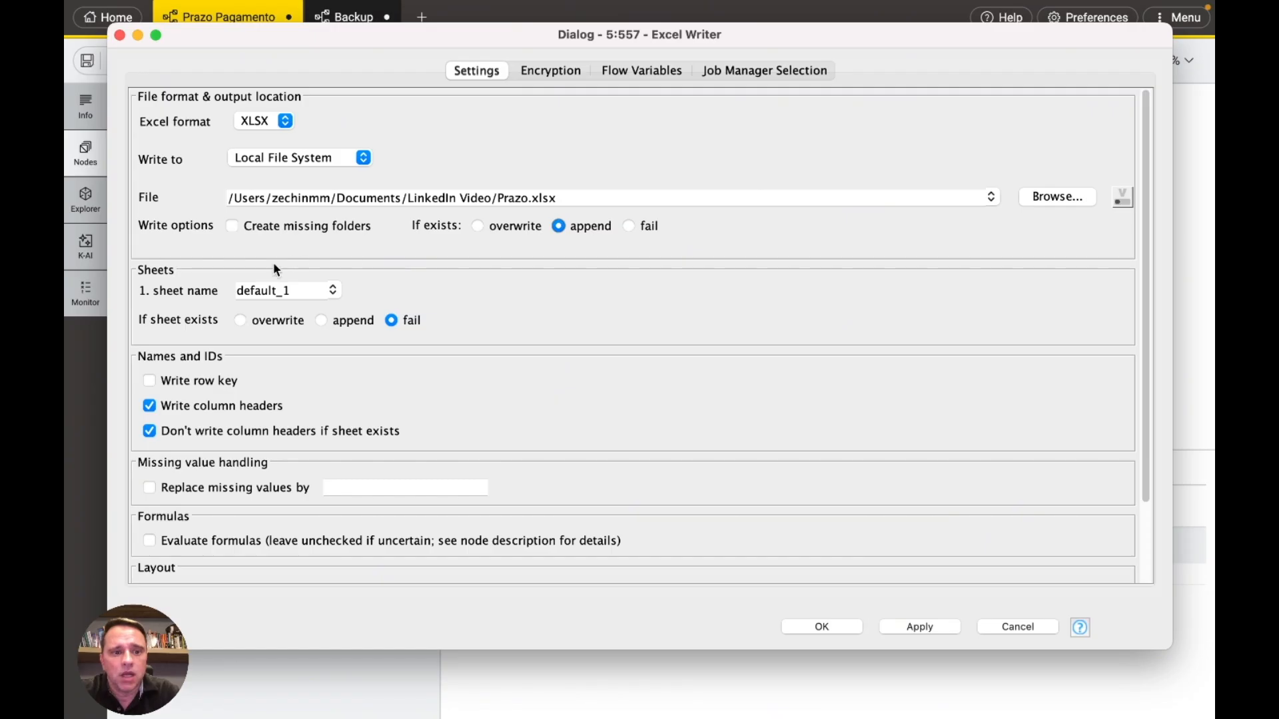
{"action": "left_click_drag", "start_coordinate": [308, 288], "coordinate": [226, 285]}
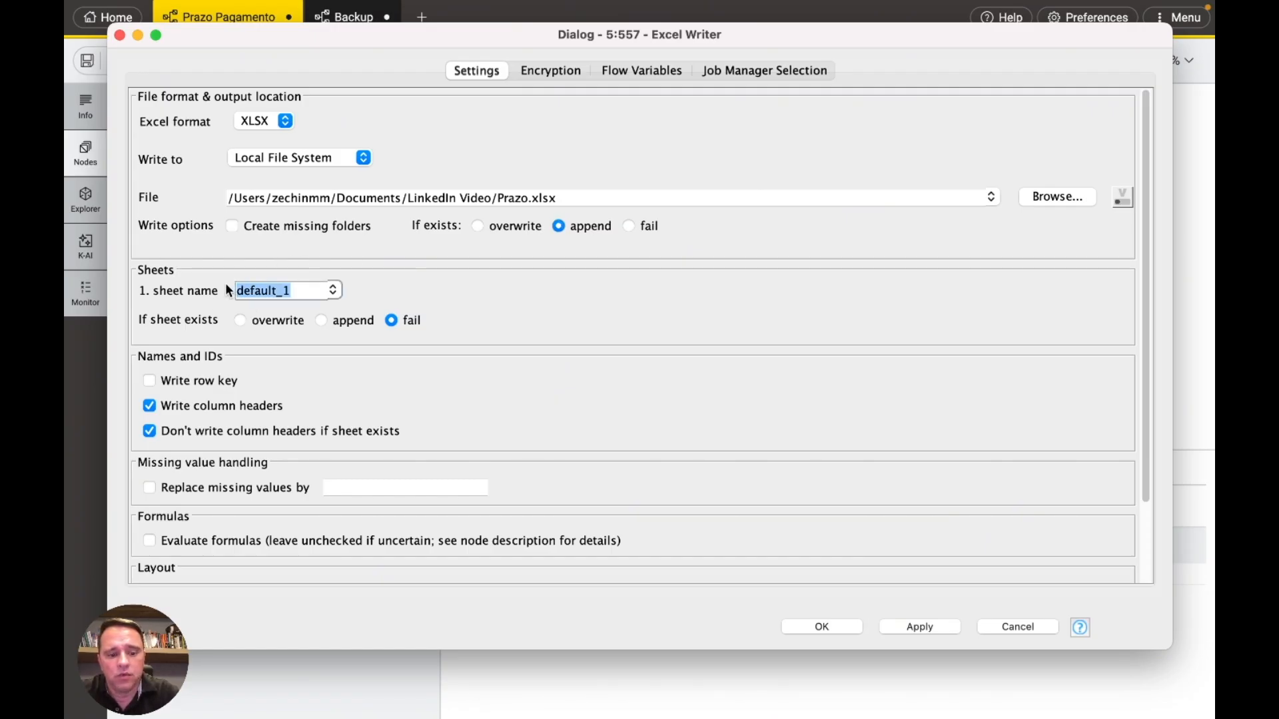
{"action": "type", "text": "O"}
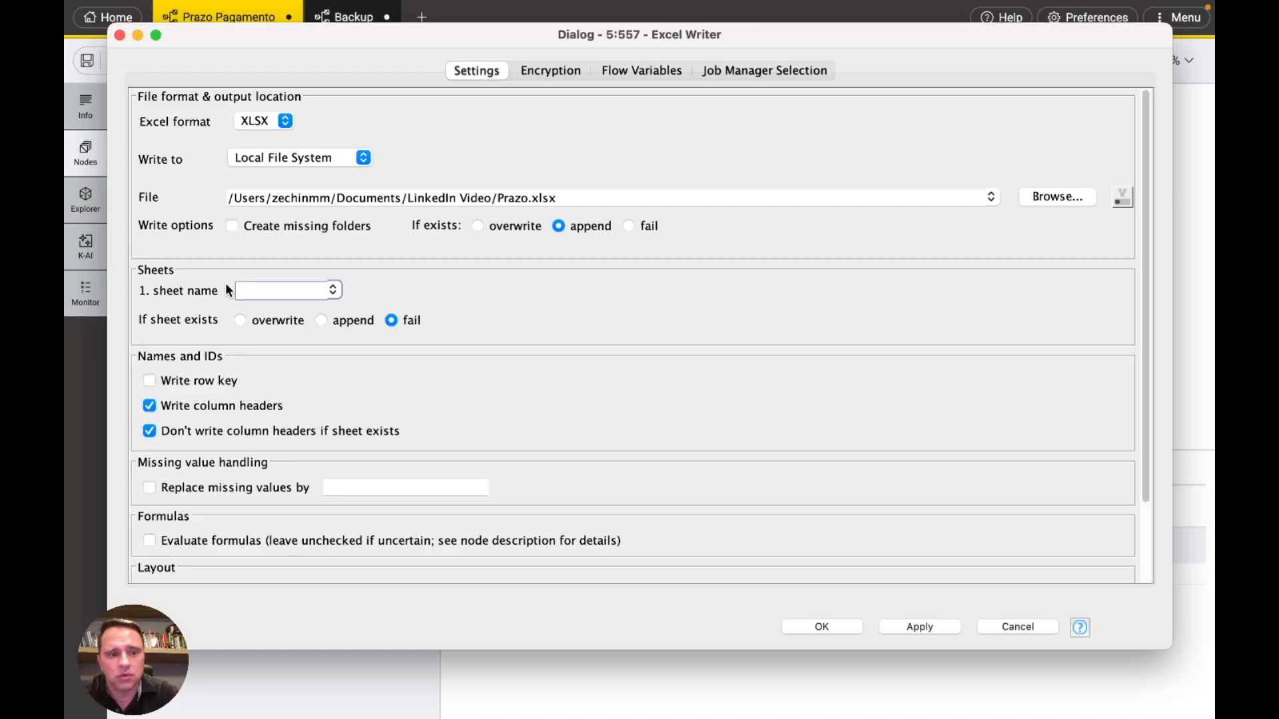
{"action": "type", "text": "xde"}
{"action": "key", "text": "BackSpace"}
{"action": "key", "text": "BackSpace"}
{"action": "key", "text": "BackSpace"}
{"action": "type", "text": "Con"}
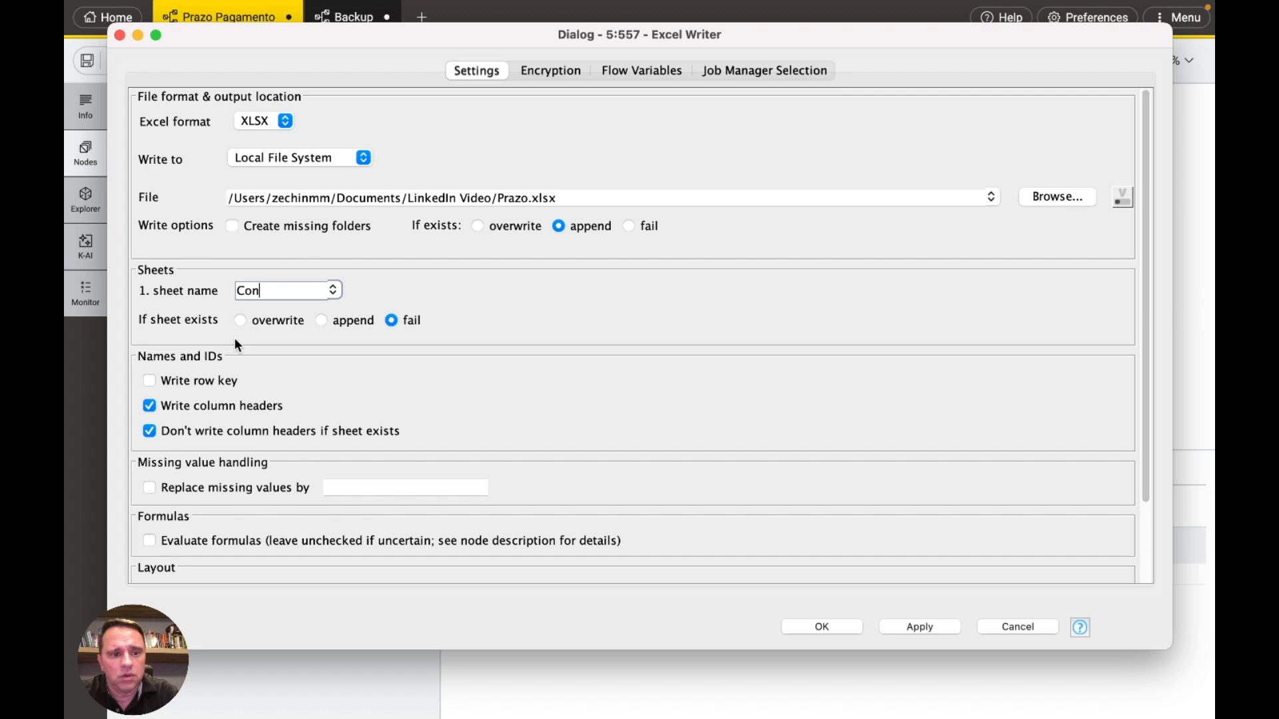
{"action": "type", "text": "solidado"}
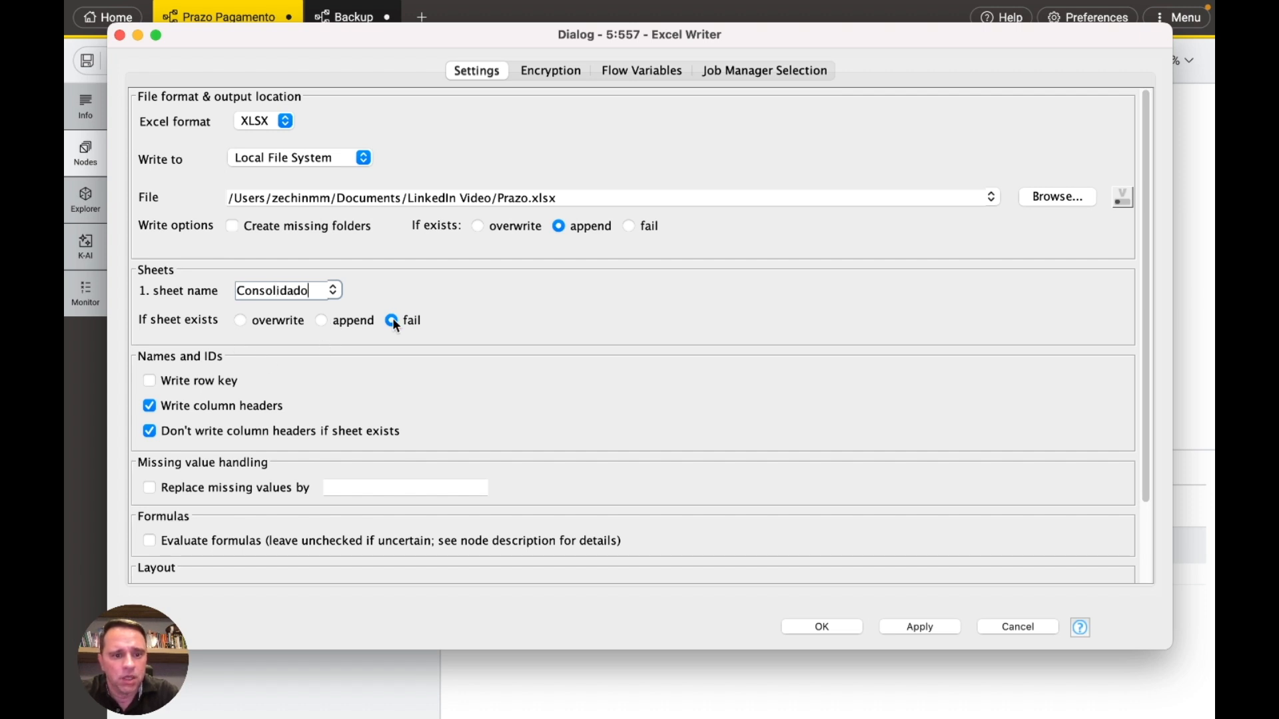
{"action": "left_click", "coordinate": [239, 319]}
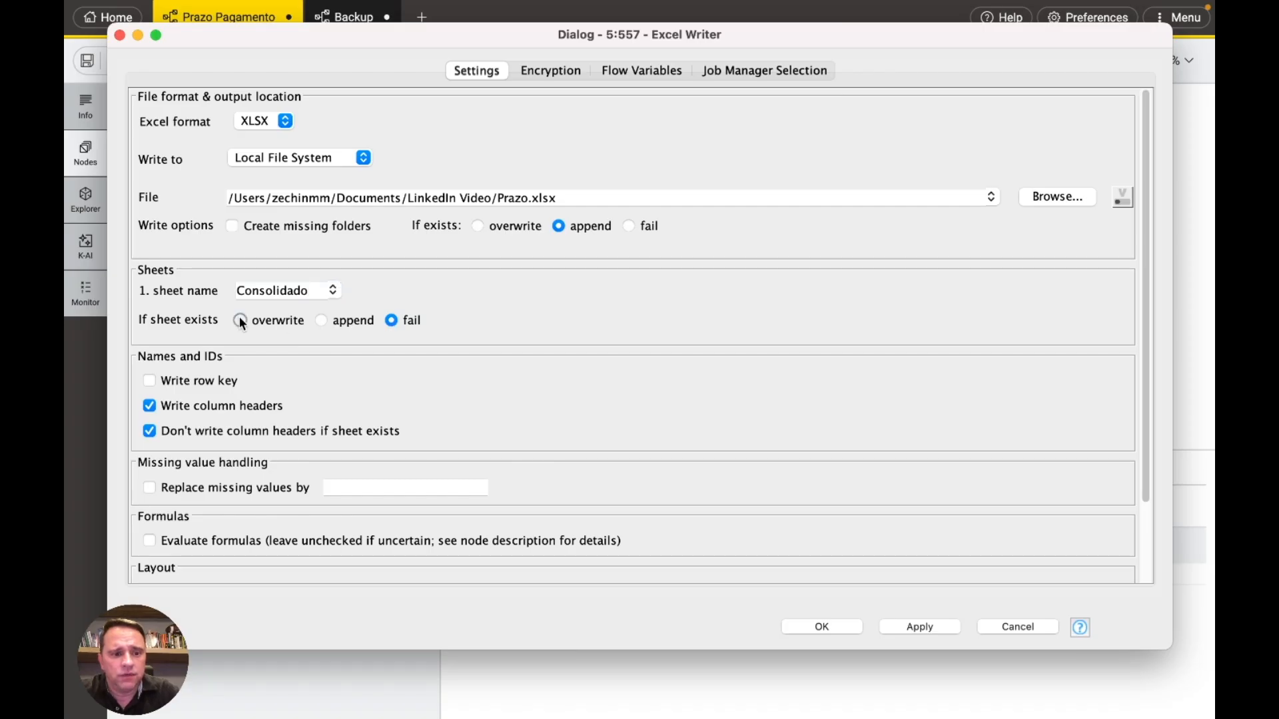
{"action": "left_click", "coordinate": [568, 198]}
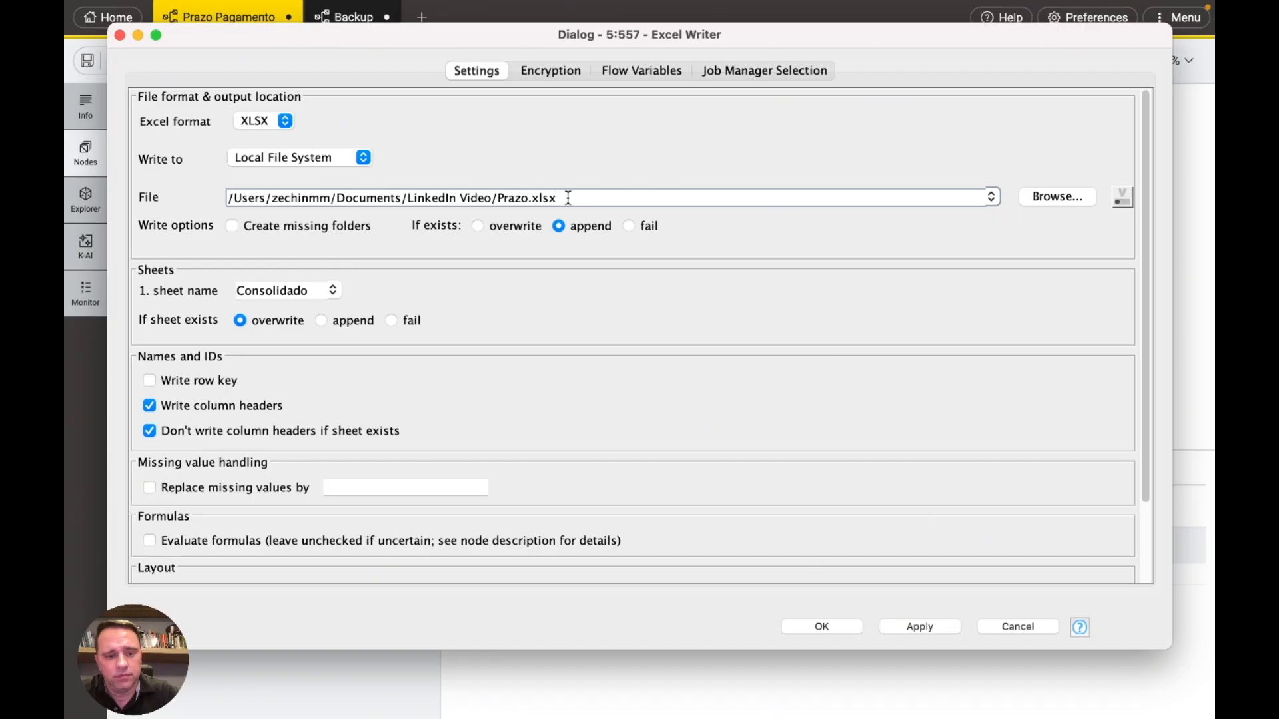
{"action": "left_click", "coordinate": [821, 625]}
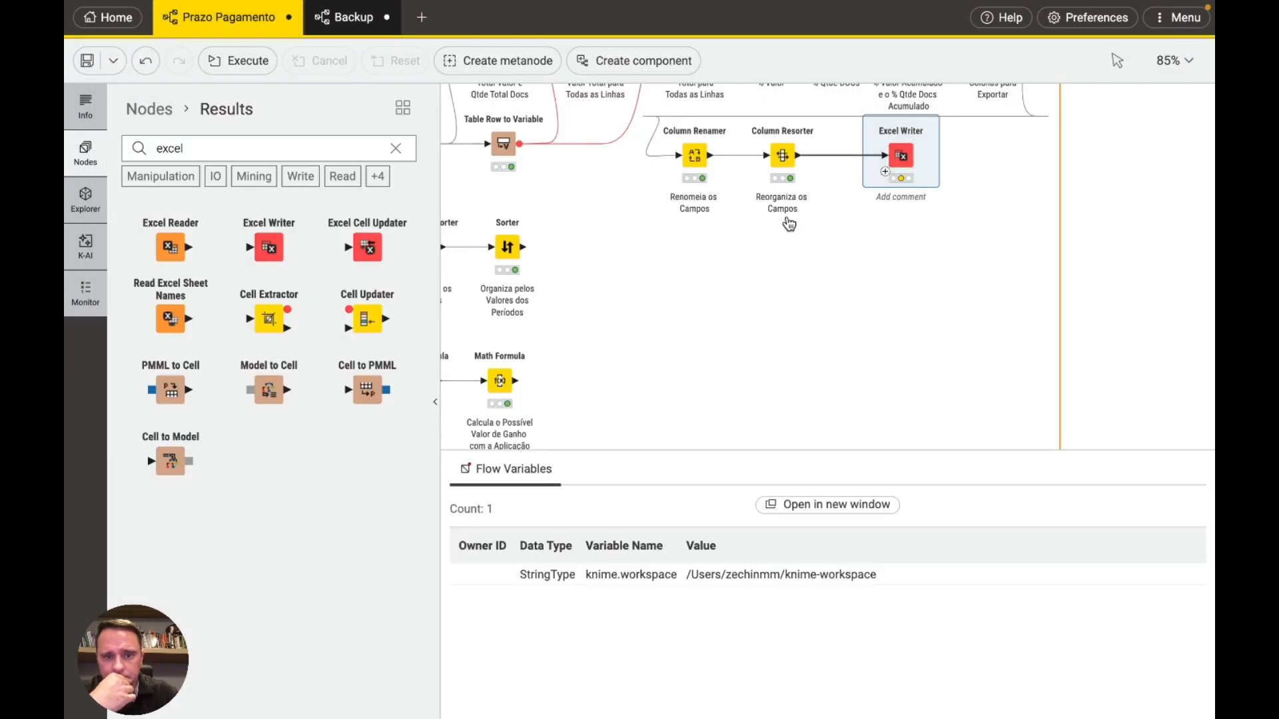
Step: Duplicate the Excel Writer node, place the copy beside the Sorter, and connect the Sorter's output to it
{"action": "scroll", "coordinate": [811, 249], "scroll_direction": "left", "scroll_amount": 5}
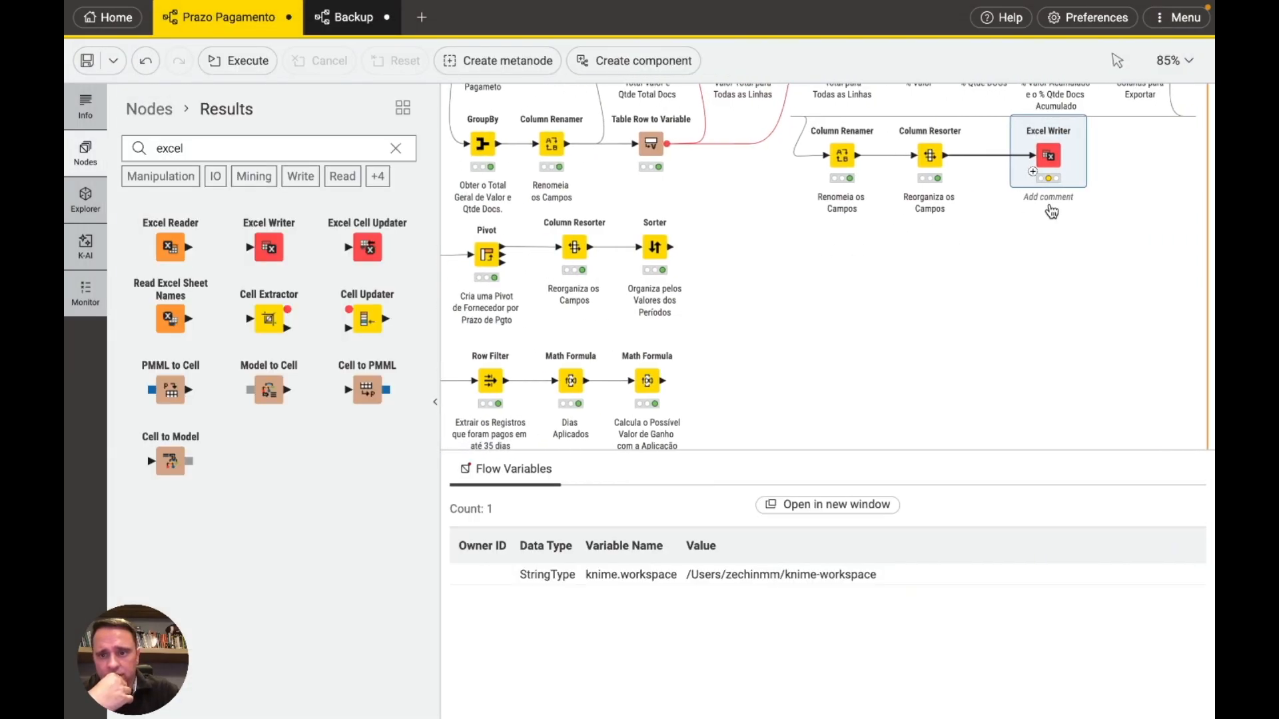
{"action": "key", "text": "ctrl+c"}
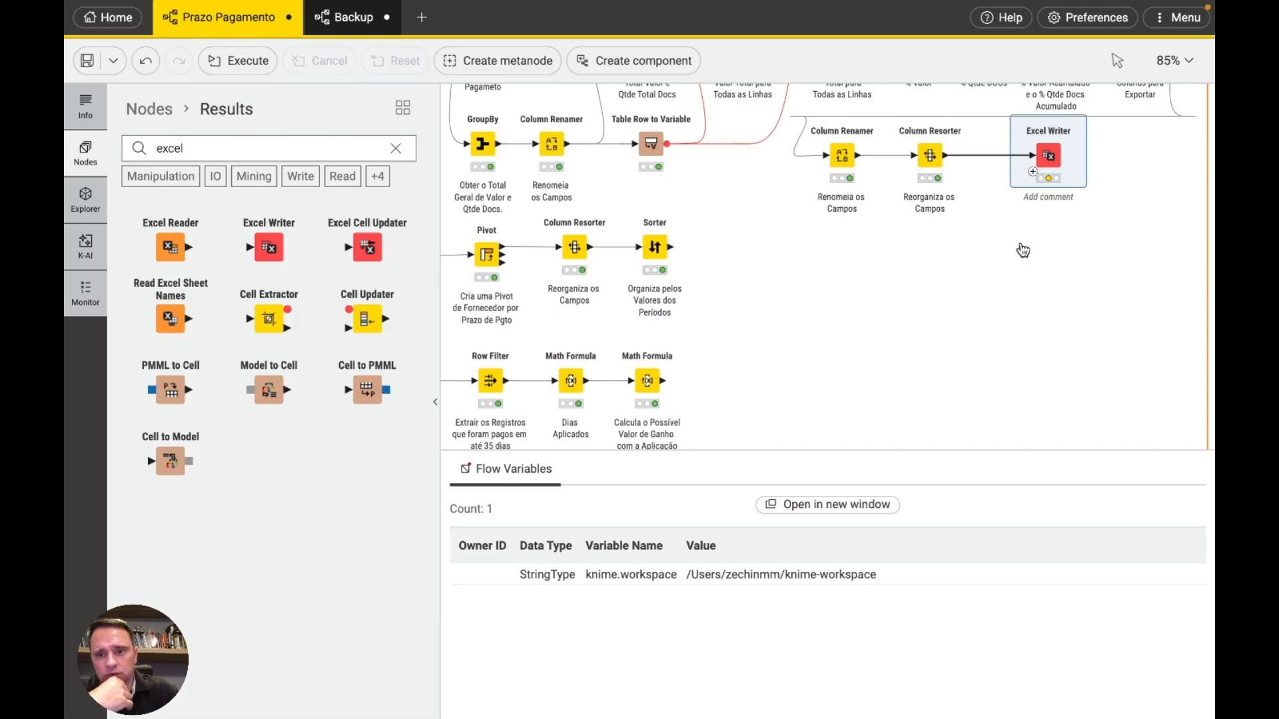
{"action": "key", "text": "ctrl+v"}
{"action": "left_click_drag", "start_coordinate": [1121, 255], "coordinate": [773, 247]}
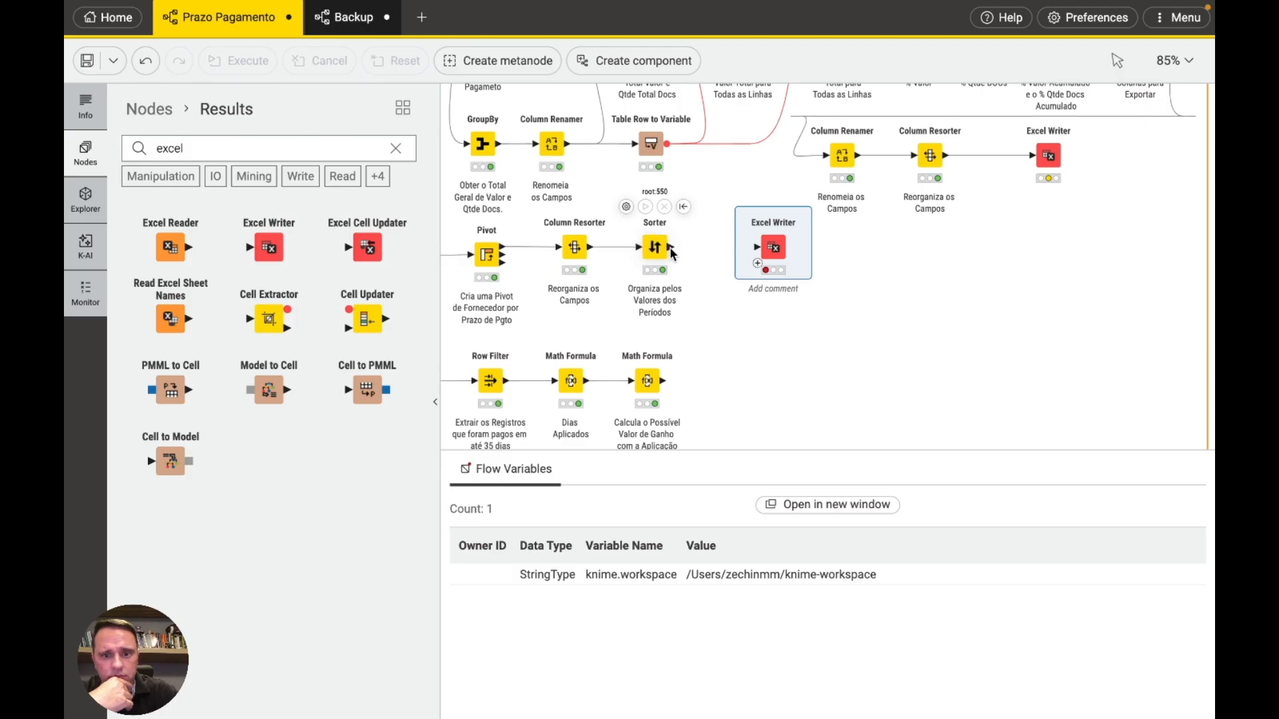
{"action": "left_click_drag", "start_coordinate": [671, 250], "coordinate": [752, 249]}
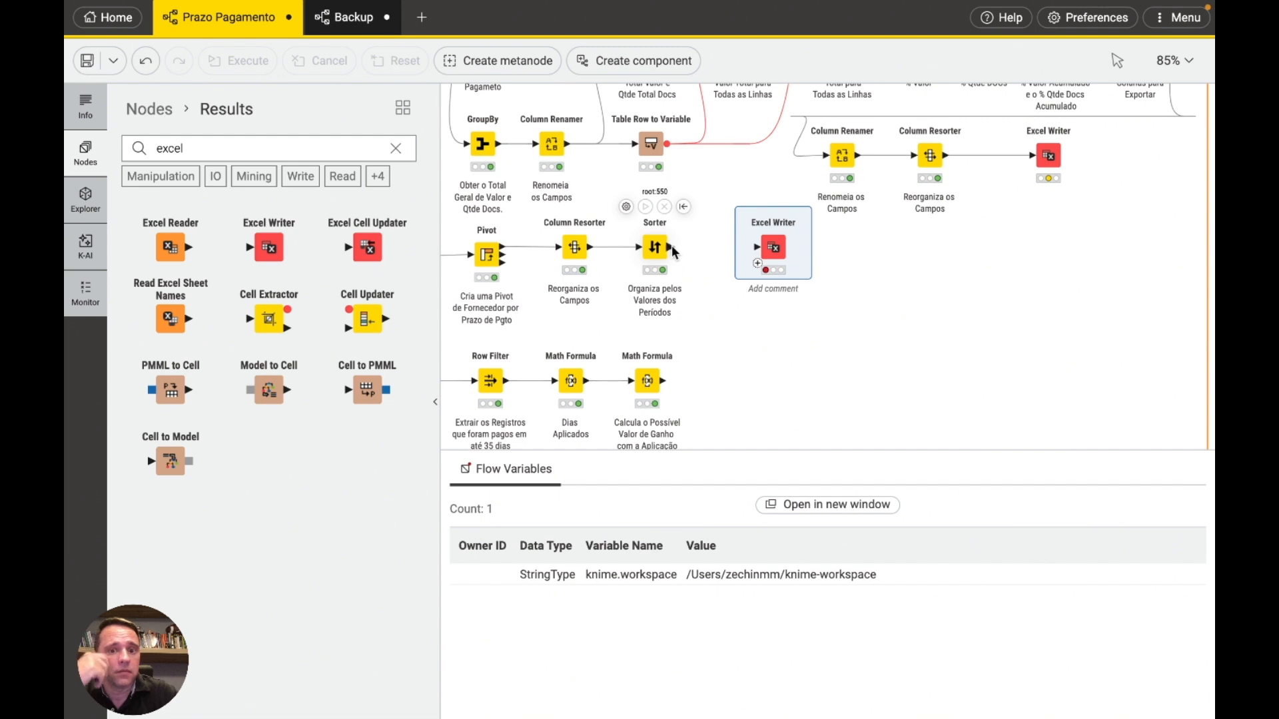
{"action": "left_click_drag", "start_coordinate": [670, 248], "coordinate": [759, 246]}
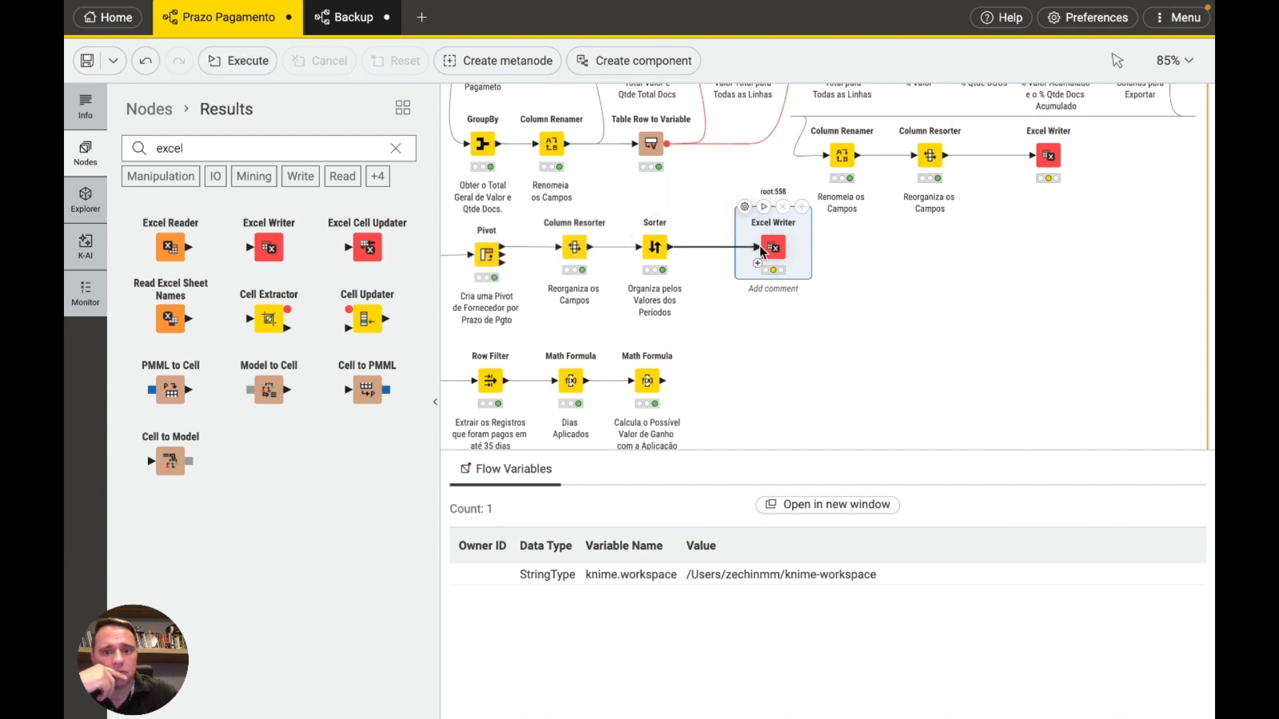
Step: Name the output sheet of the Sorter's Excel Writer Prazo por Fornecedor, keeping overwrite for an existing sheet
{"action": "left_click", "coordinate": [744, 207]}
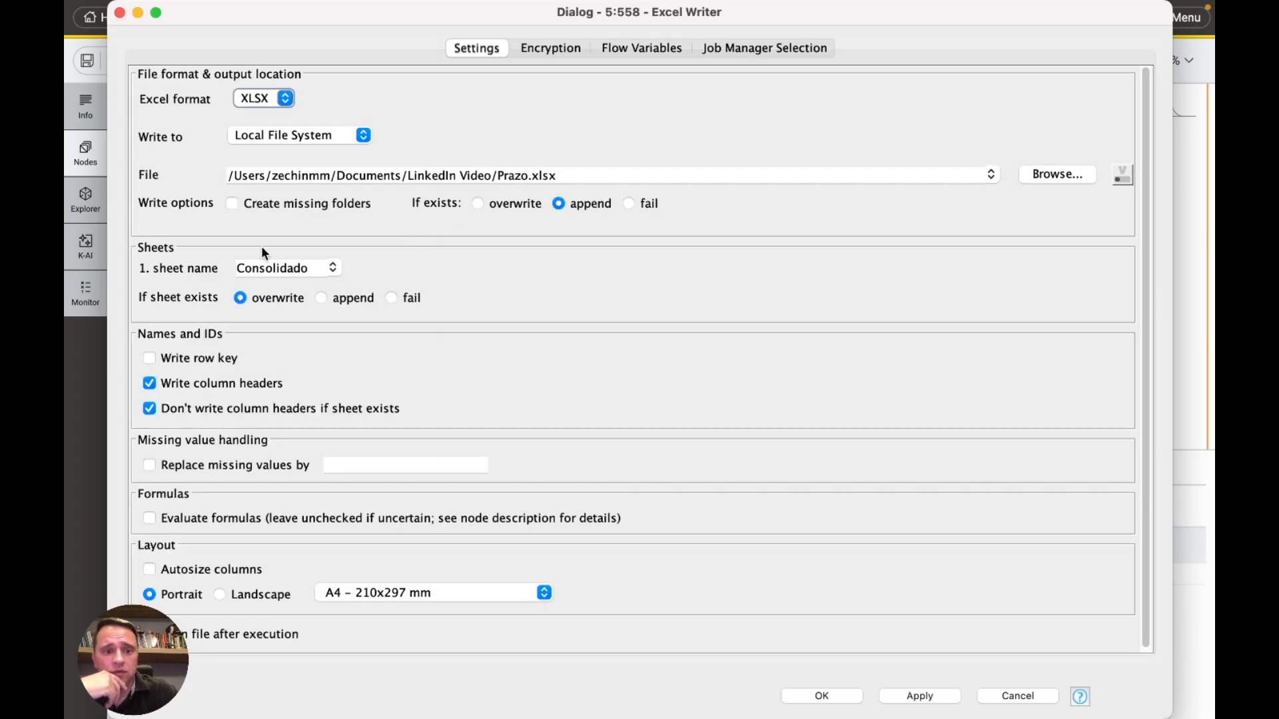
{"action": "left_click_drag", "start_coordinate": [309, 267], "coordinate": [218, 265]}
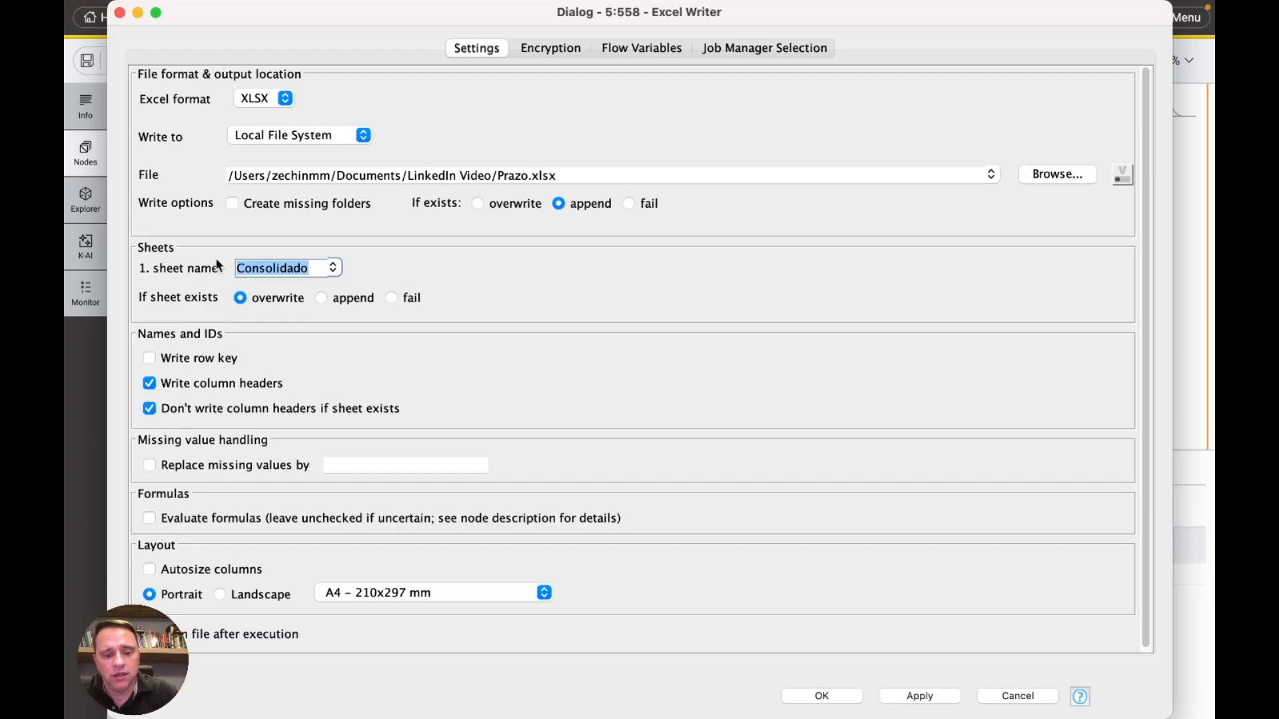
{"action": "key", "text": "BackSpace"}
{"action": "type", "text": "a"}
{"action": "left_click", "coordinate": [297, 175]}
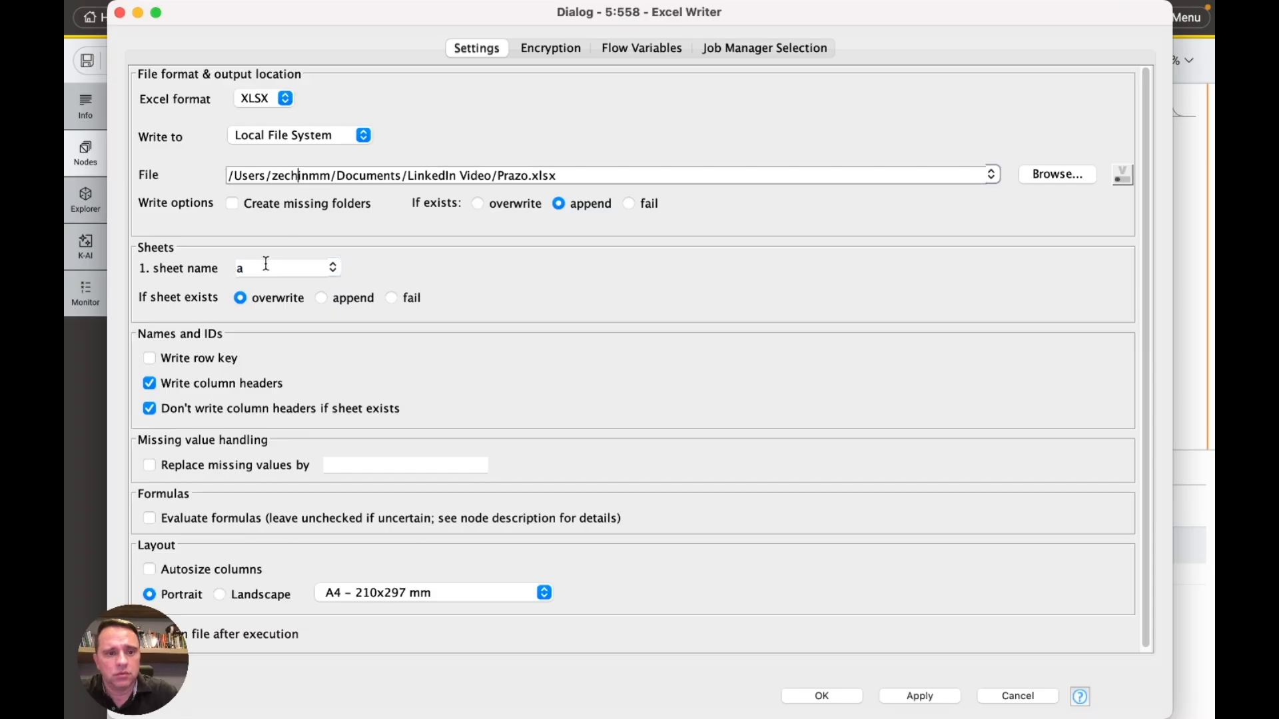
{"action": "left_click", "coordinate": [263, 266]}
{"action": "key", "text": "BackSpace"}
{"action": "type", "text": "Prazo por Forn"}
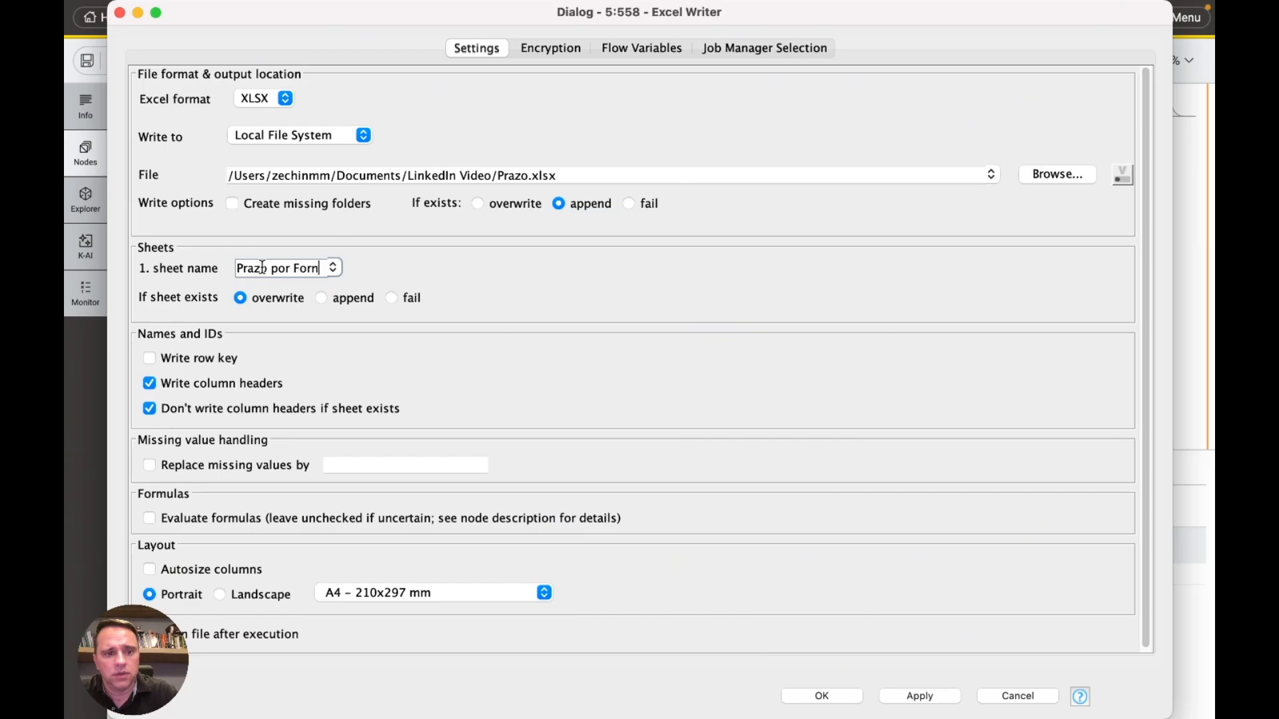
{"action": "type", "text": "ecedor"}
{"action": "left_click", "coordinate": [334, 297]}
{"action": "left_click", "coordinate": [253, 297]}
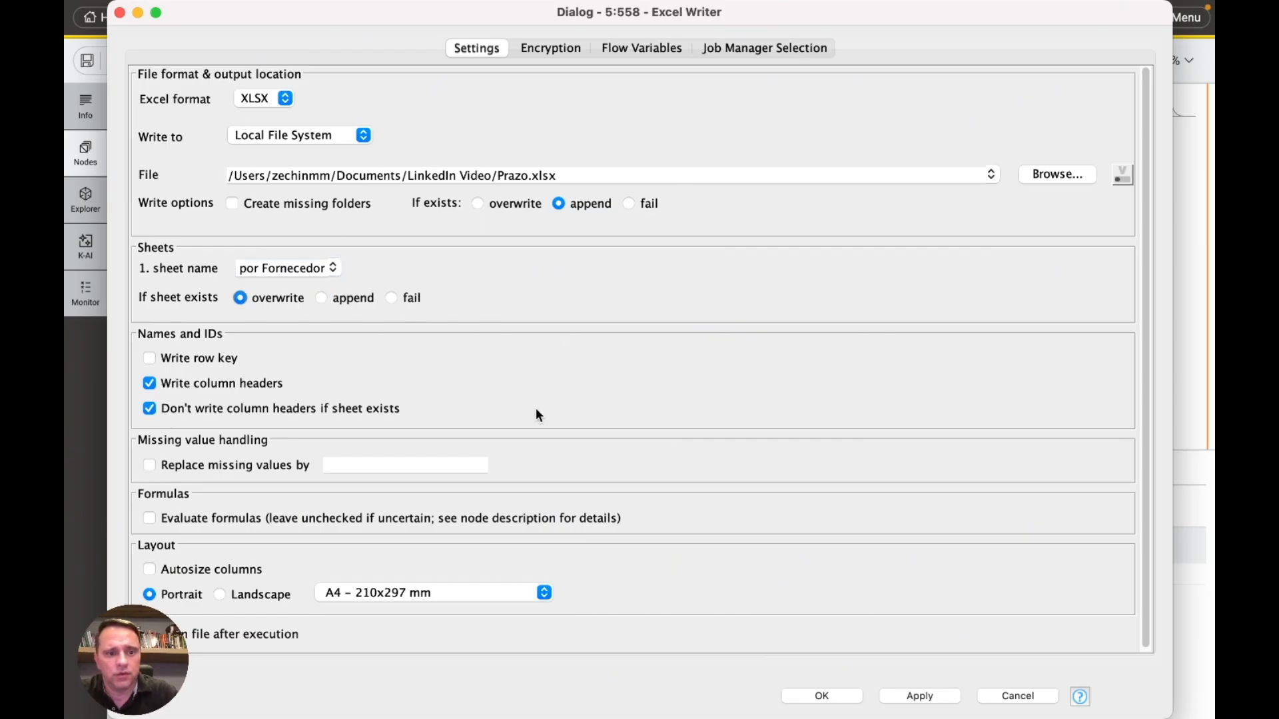
{"action": "left_click", "coordinate": [840, 694]}
Step: Add another Excel Writer copy after the second Math Formula and connect the Math Formula's output to it
{"action": "scroll", "coordinate": [787, 349], "scroll_direction": "down", "scroll_amount": 2}
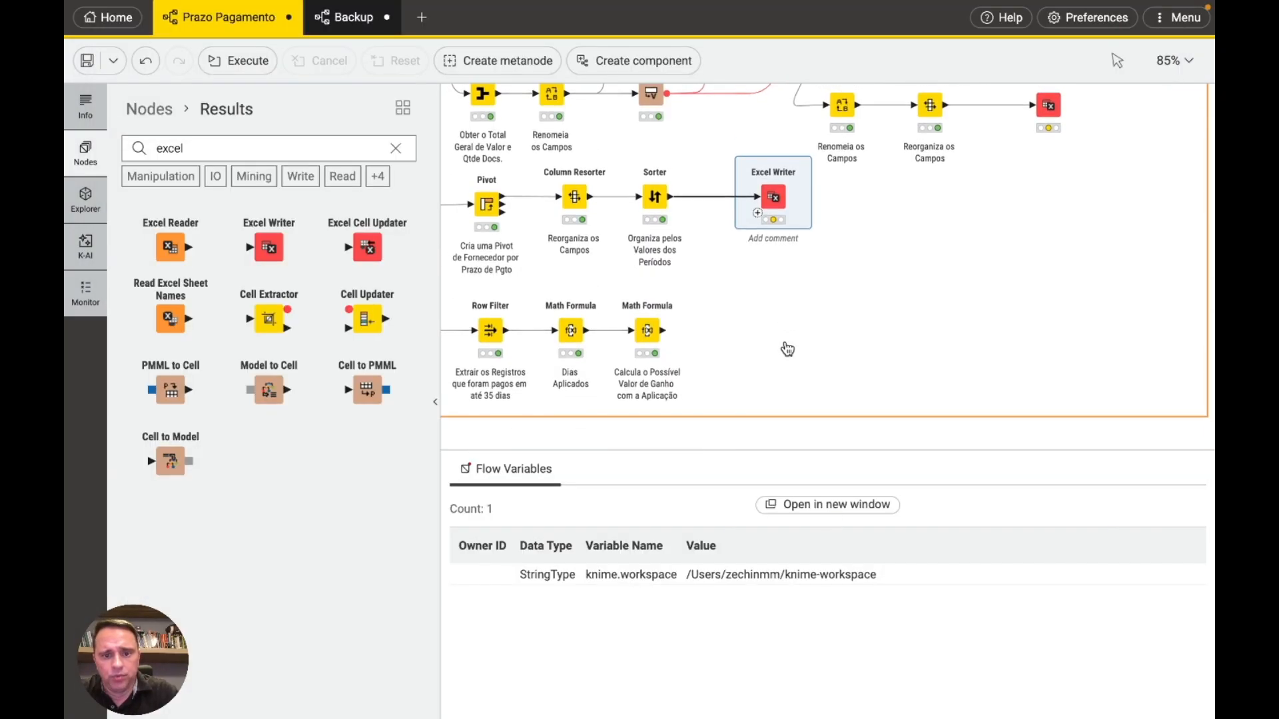
{"action": "key", "text": "ctrl+c"}
{"action": "key", "text": "ctrl+v"}
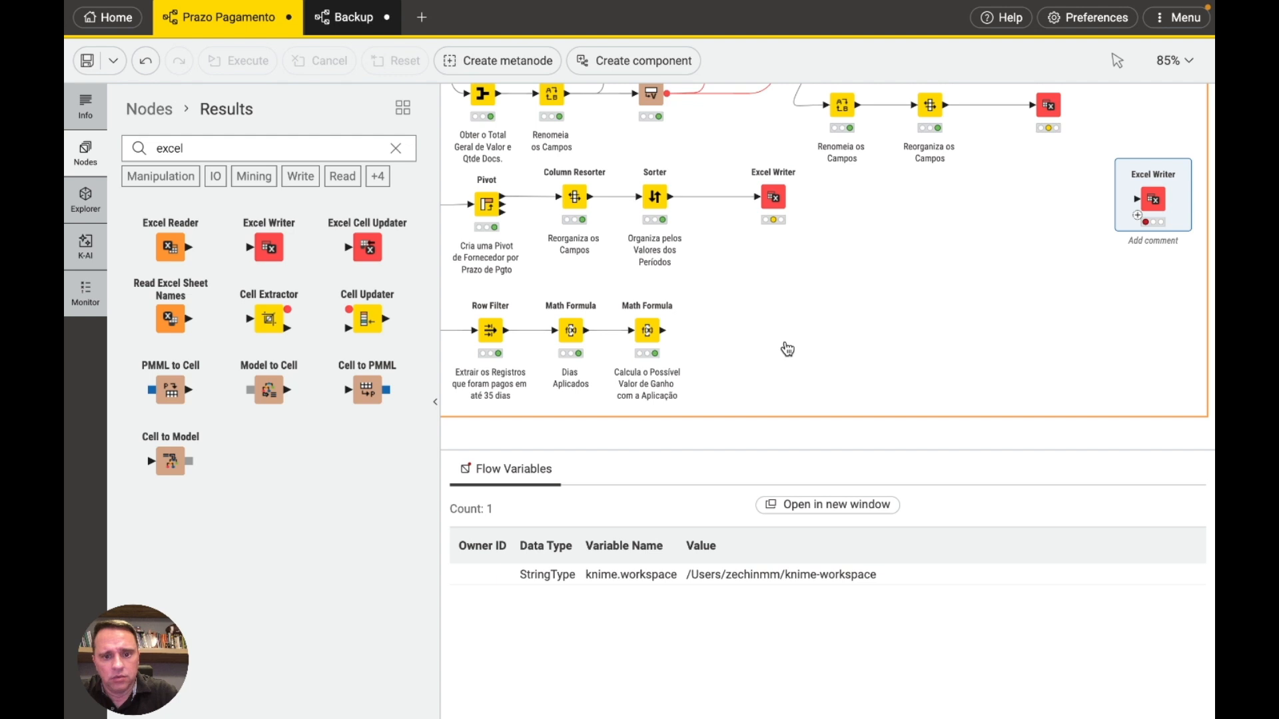
{"action": "left_click", "coordinate": [647, 330]}
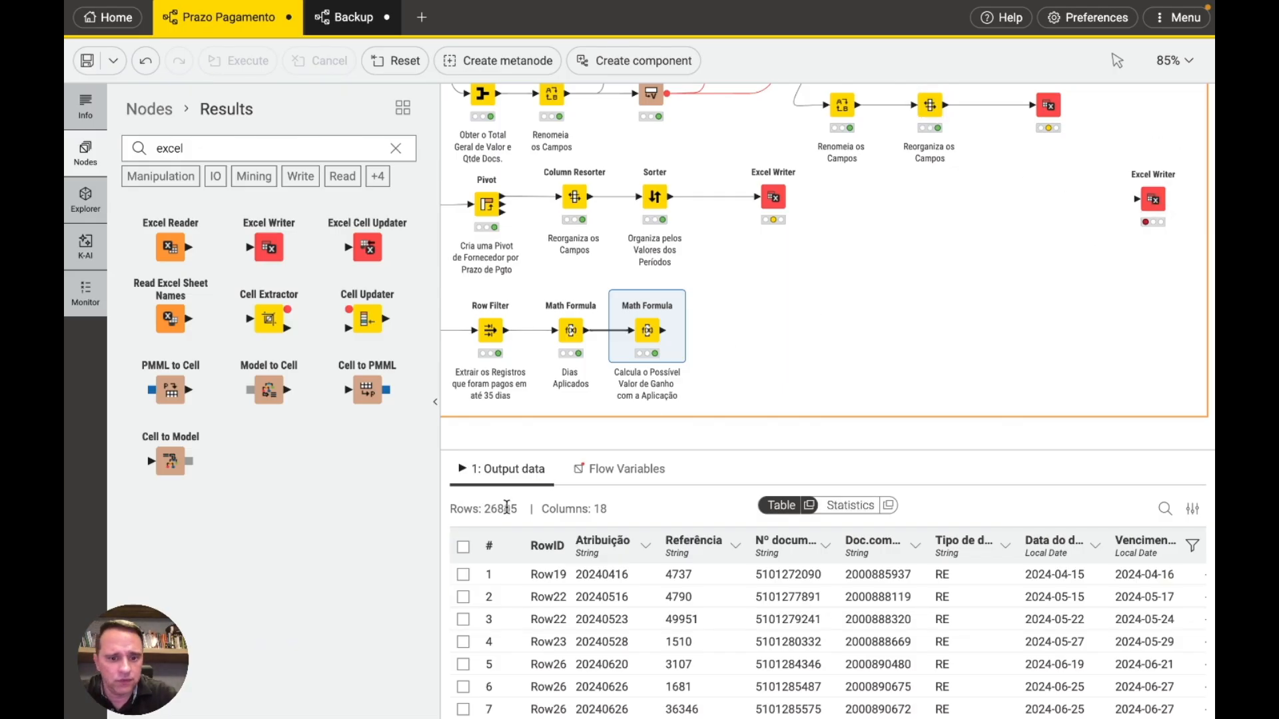
{"action": "left_click", "coordinate": [1149, 198]}
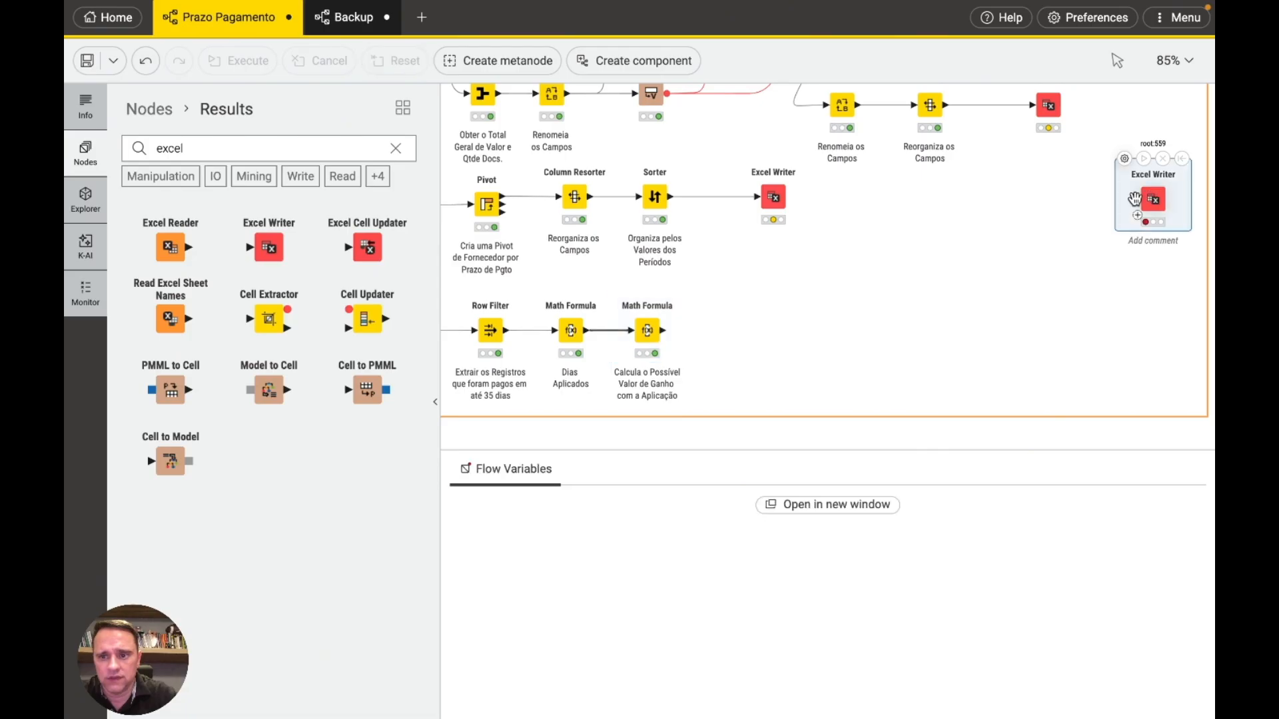
{"action": "left_click_drag", "start_coordinate": [800, 329], "coordinate": [741, 330]}
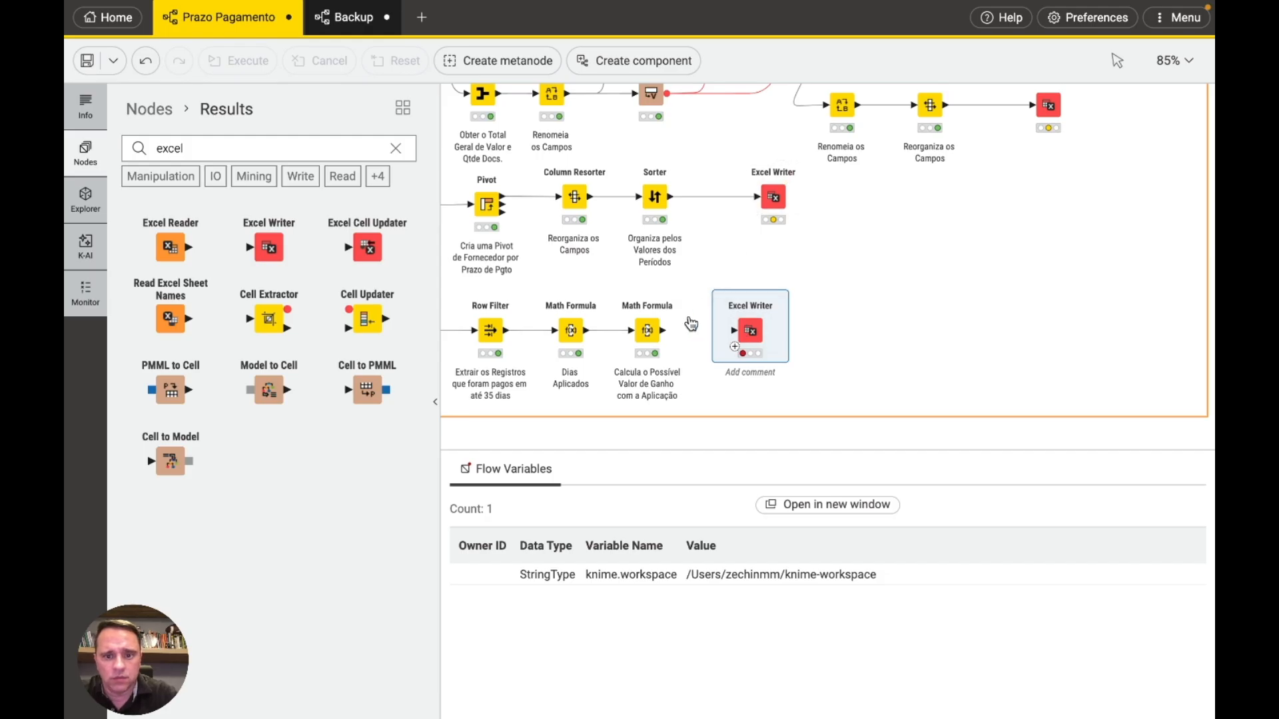
{"action": "left_click_drag", "start_coordinate": [664, 331], "coordinate": [737, 327]}
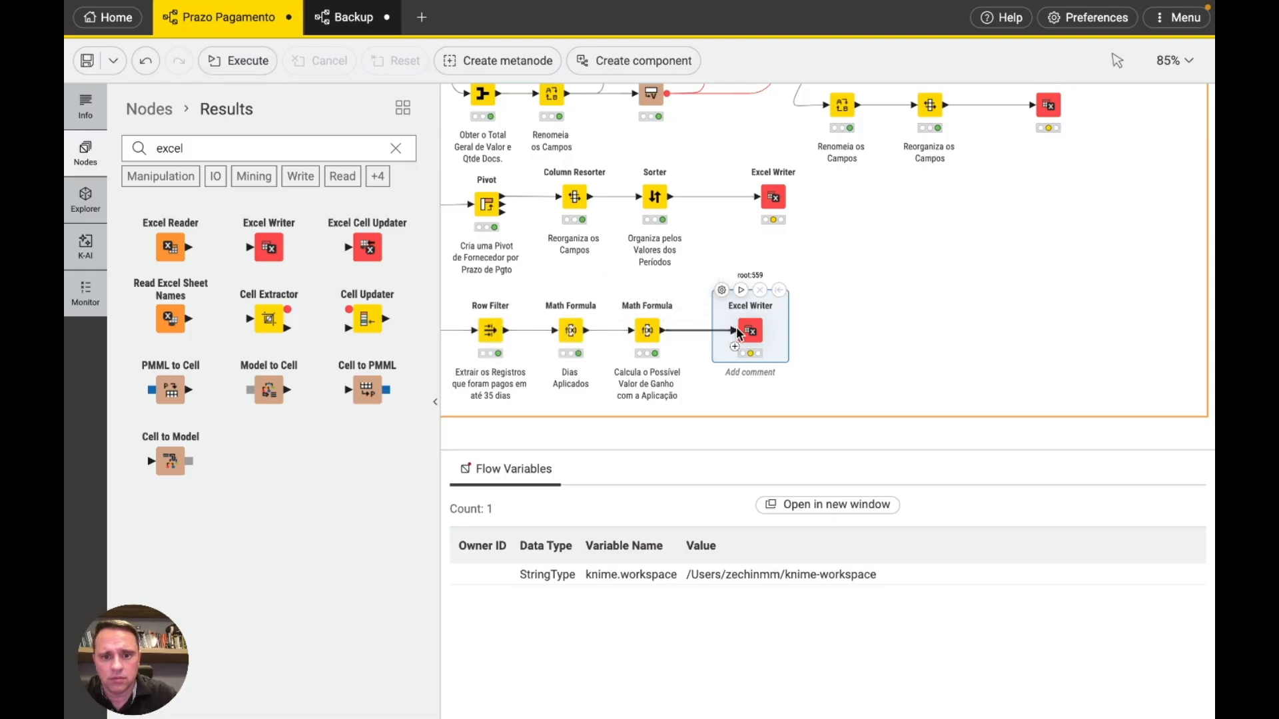
Step: Name the output sheet of the Math Formula's Excel Writer Analítco and apply the configuration
{"action": "left_click", "coordinate": [722, 291]}
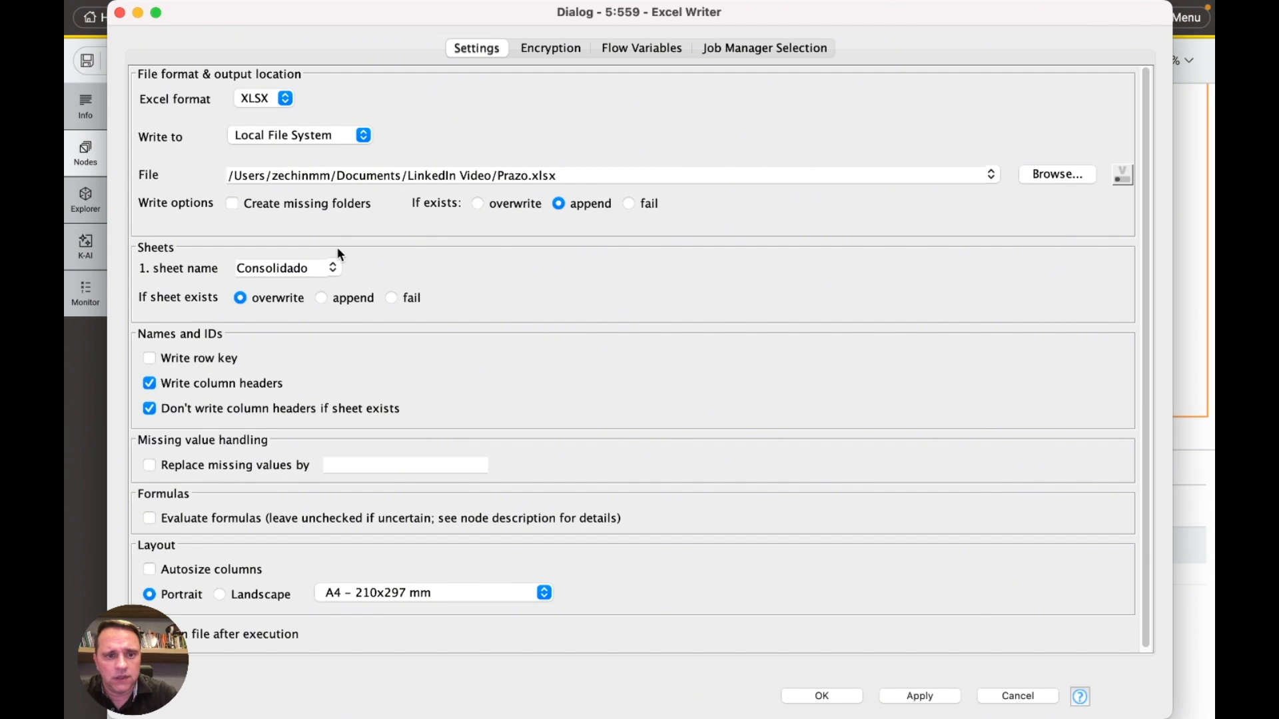
{"action": "left_click", "coordinate": [309, 269]}
{"action": "double_click", "coordinate": [285, 268]}
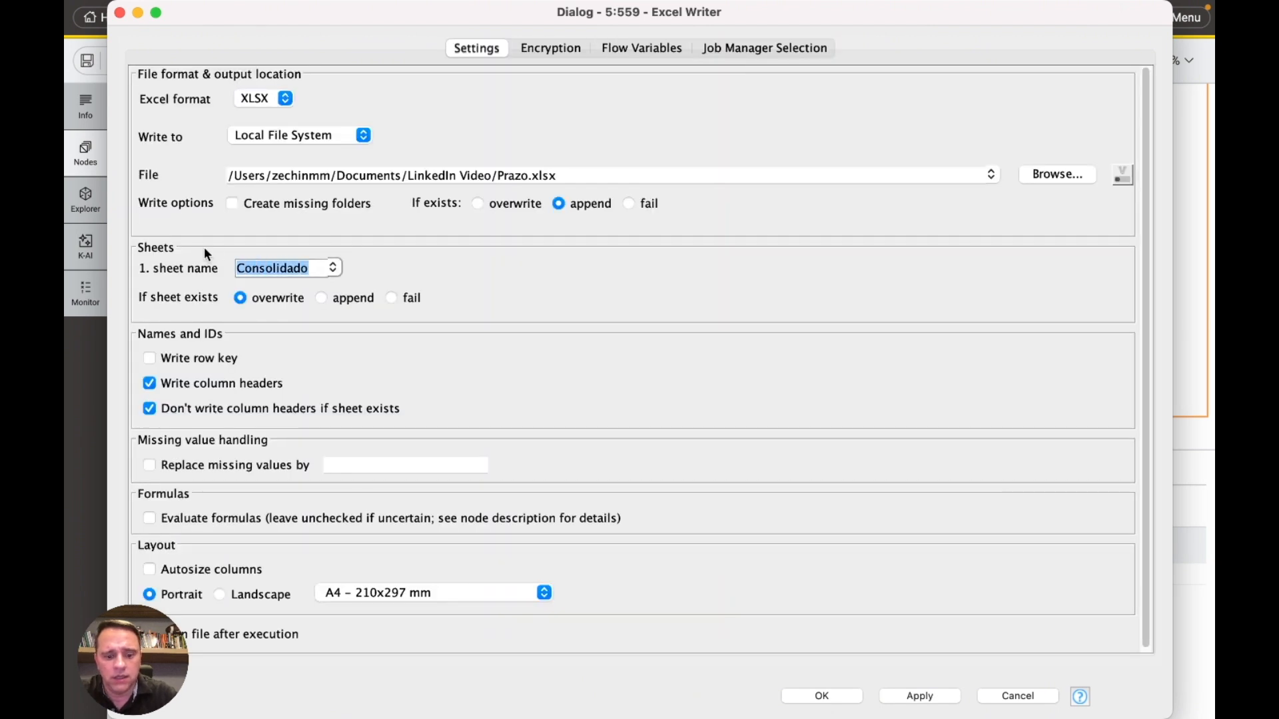
{"action": "type", "text": "a"}
{"action": "left_click", "coordinate": [249, 177]}
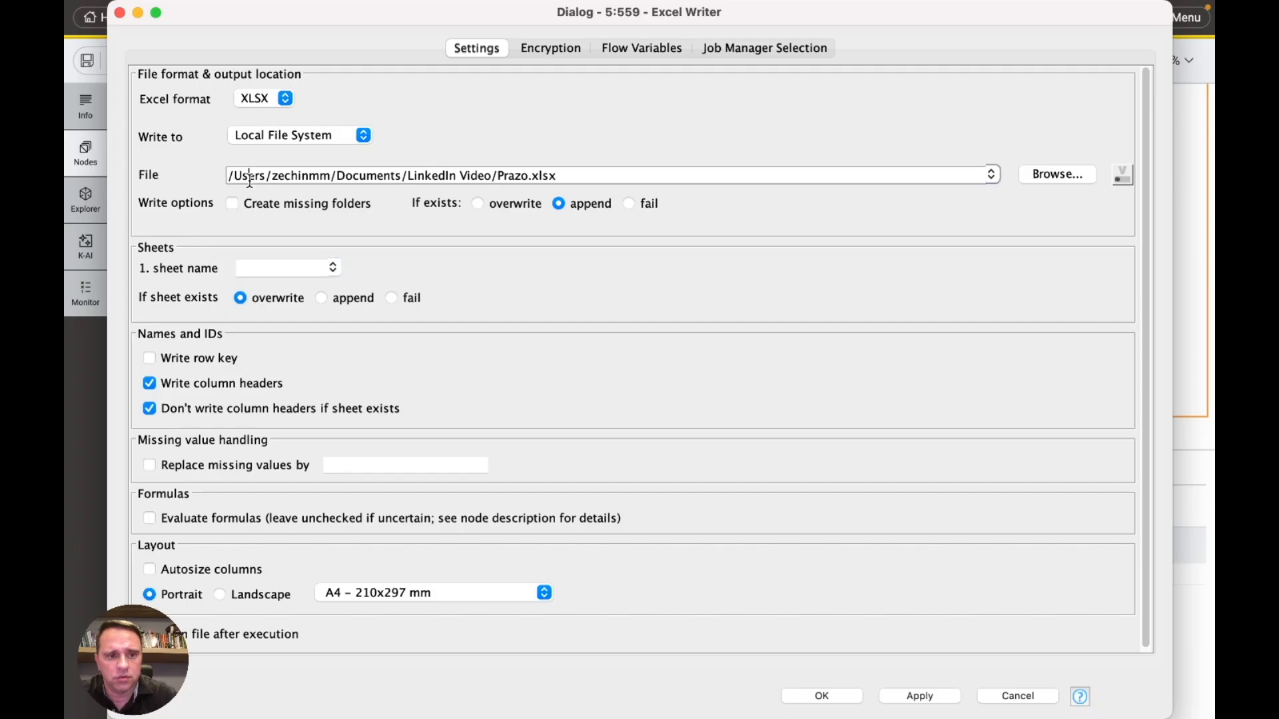
{"action": "left_click", "coordinate": [250, 261]}
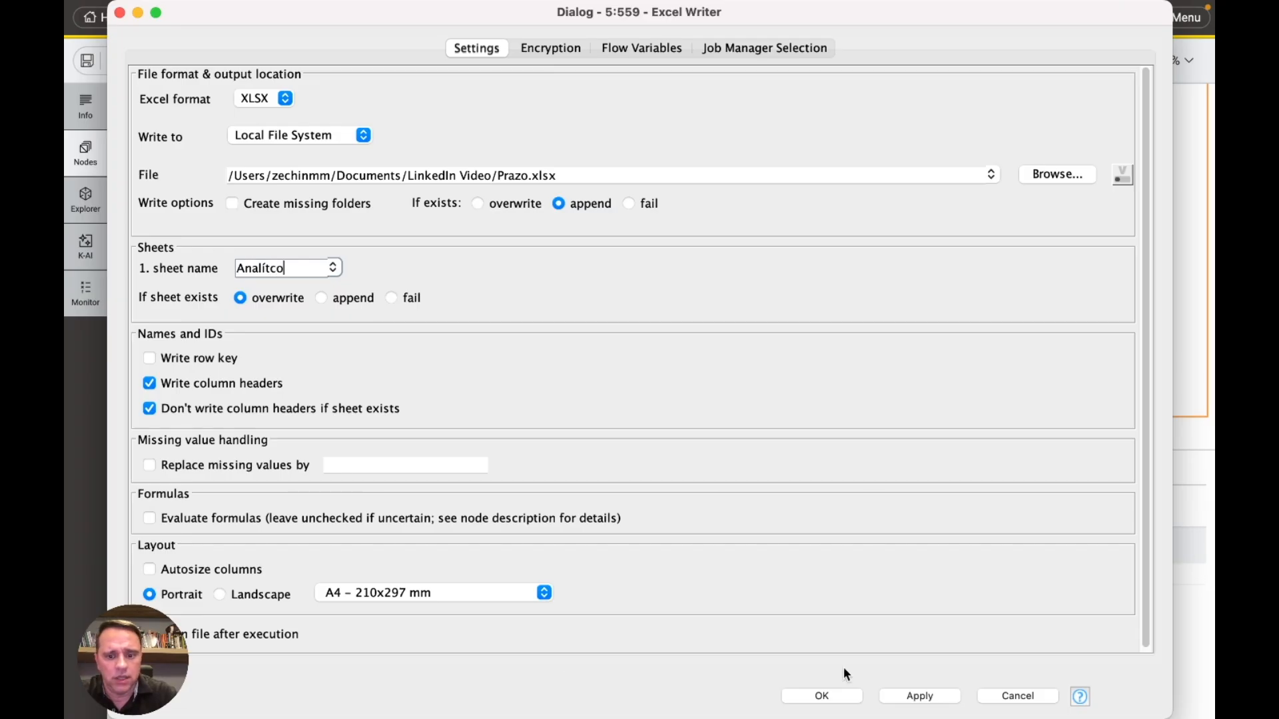
{"action": "left_click", "coordinate": [836, 691]}
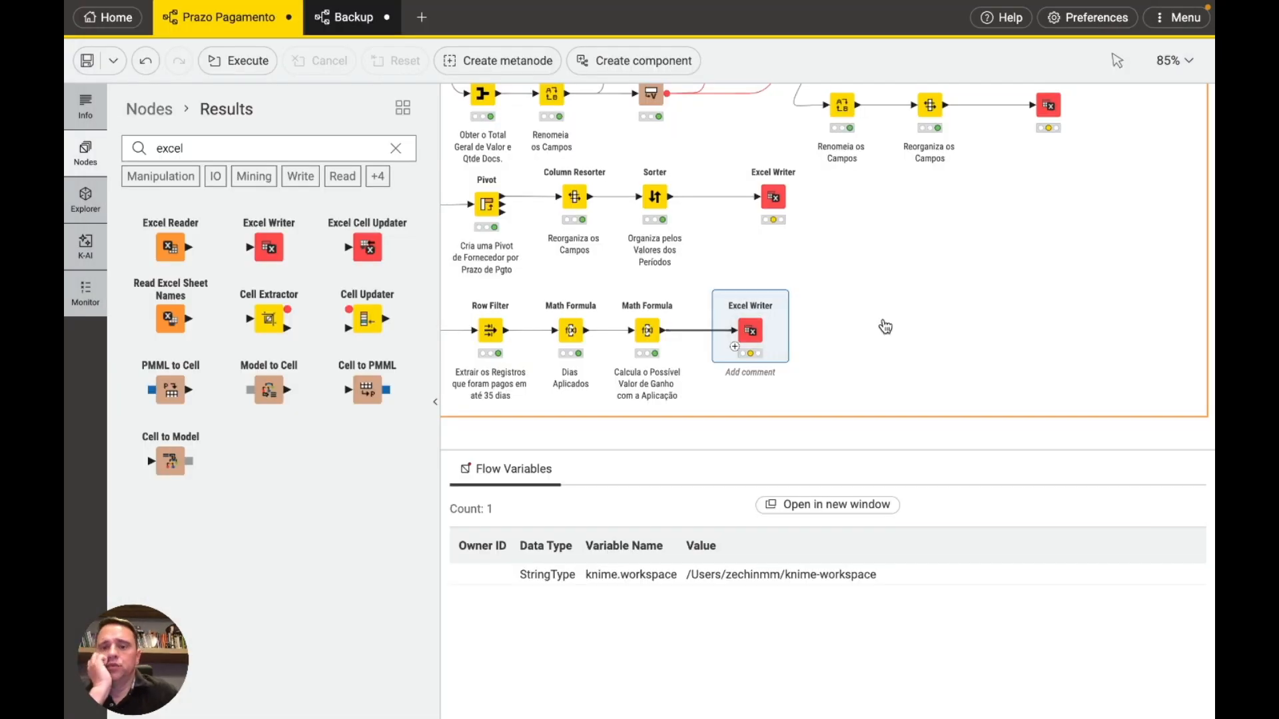
Step: Move the Sorter's Excel Writer node slightly farther away from the Sorter
{"action": "left_click", "coordinate": [774, 198]}
{"action": "left_click_drag", "start_coordinate": [779, 201], "coordinate": [837, 200]}
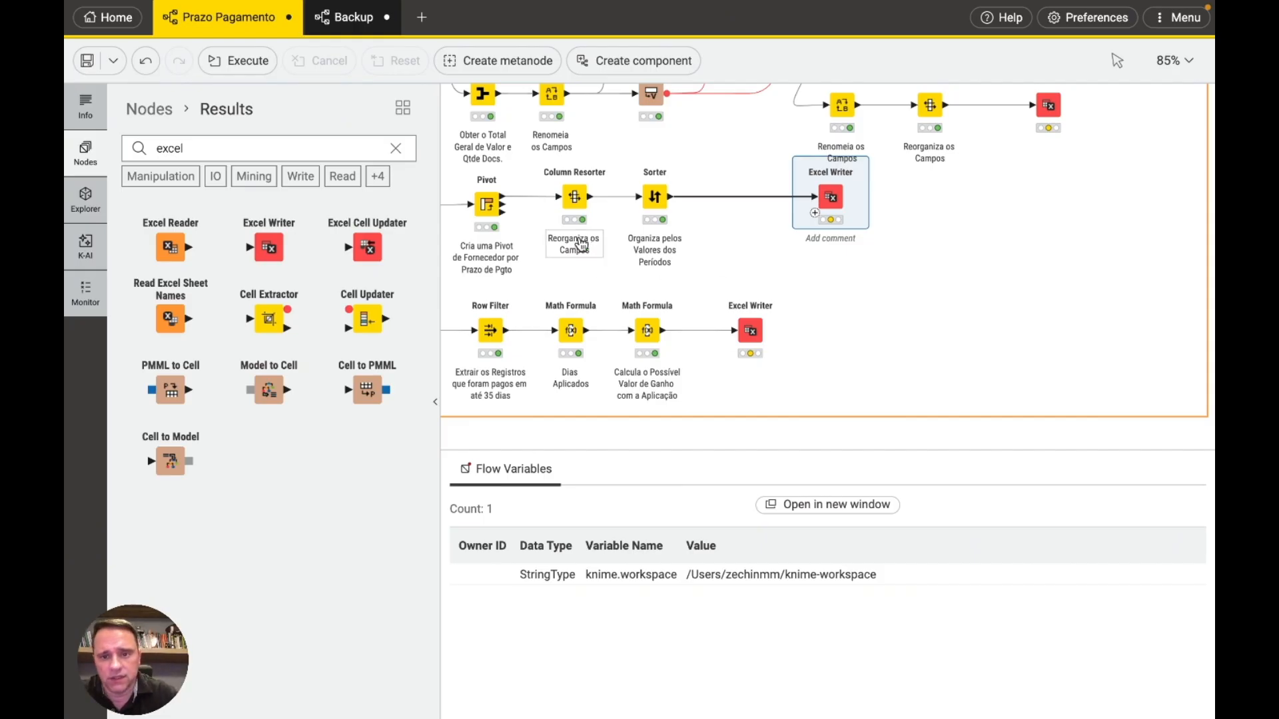
Step: Review the supplier branch's Pivot, Column Resorter and Sorter nodes, then return to the start of the workflow
{"action": "scroll", "coordinate": [747, 223], "scroll_direction": "left", "scroll_amount": 5}
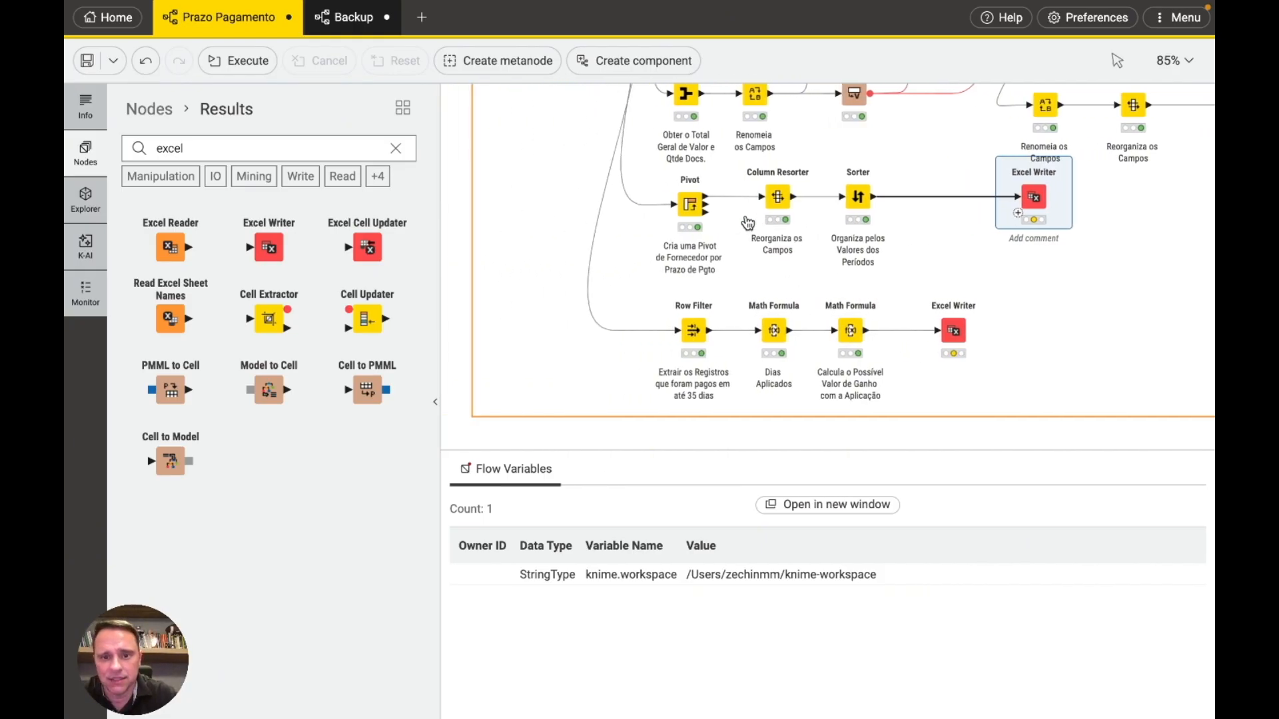
{"action": "left_click", "coordinate": [704, 205]}
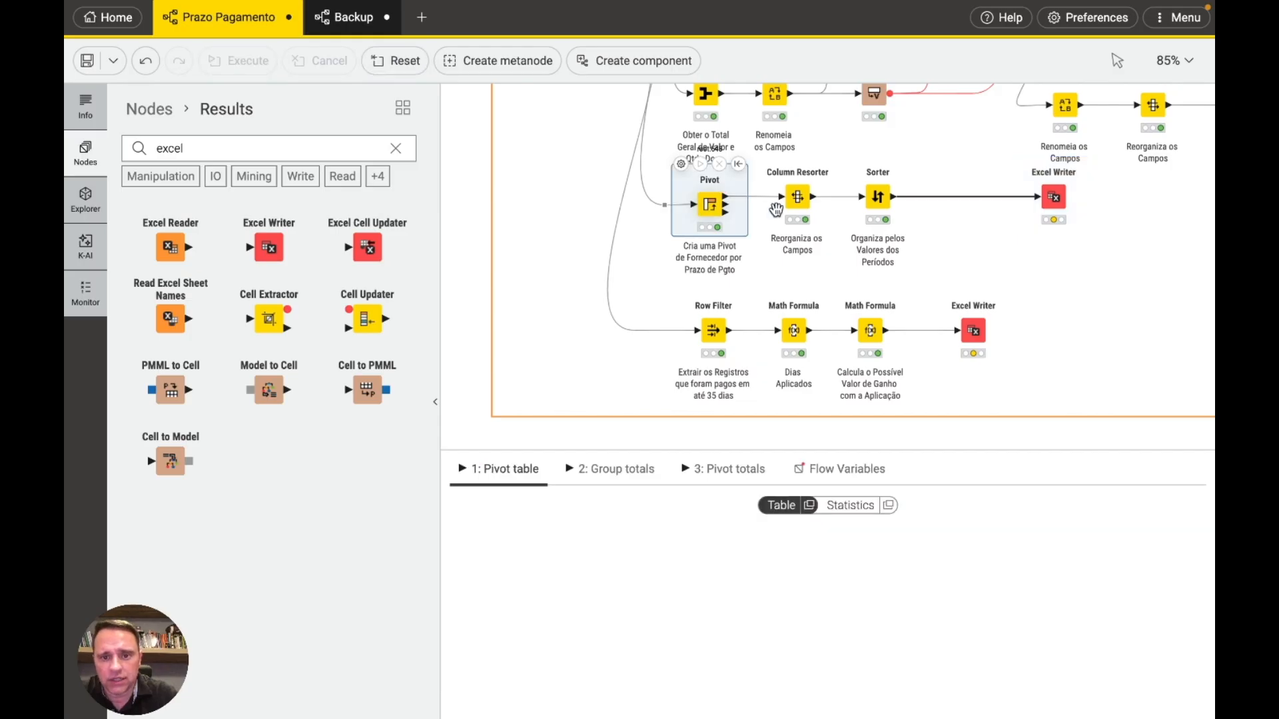
{"action": "left_click", "coordinate": [794, 198]}
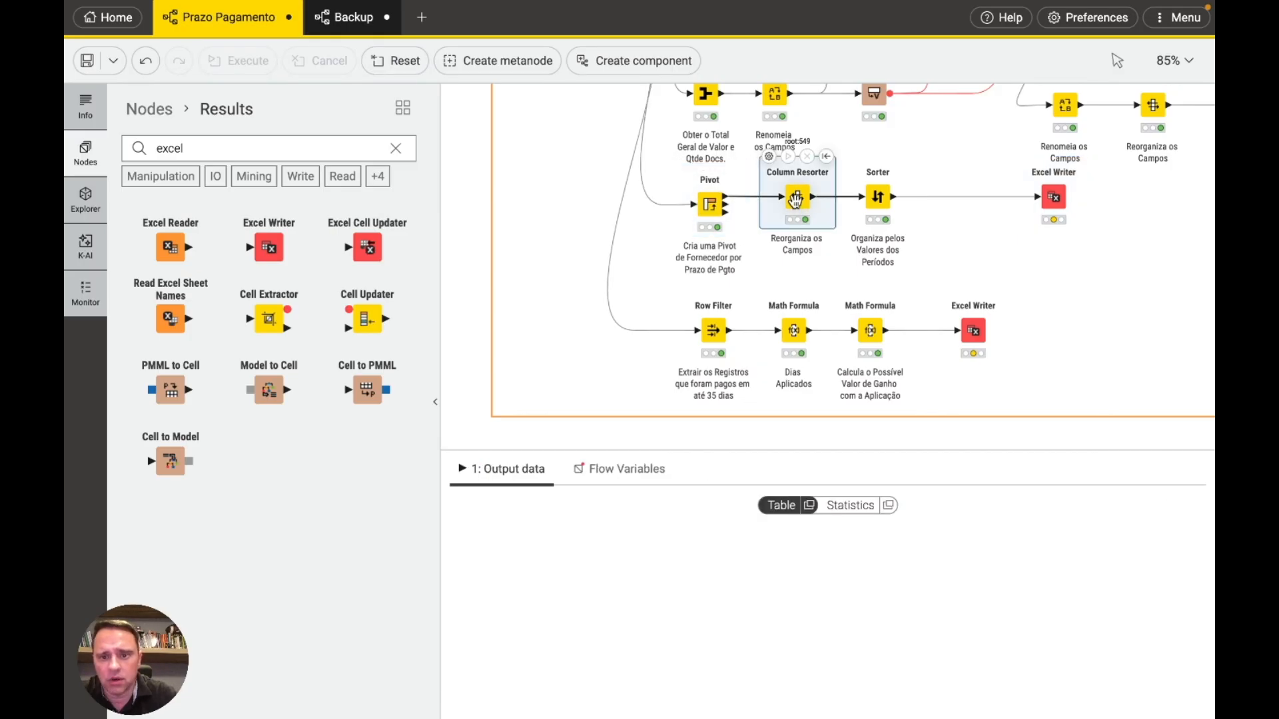
{"action": "left_click", "coordinate": [878, 198]}
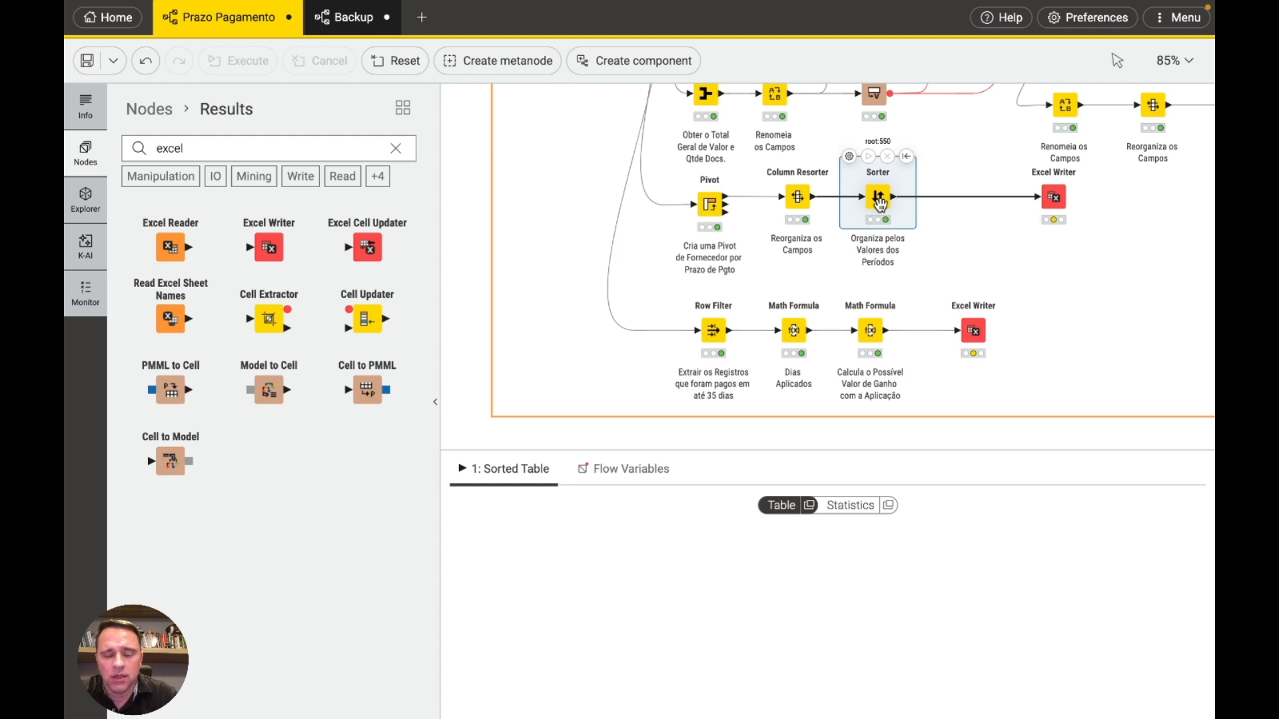
{"action": "scroll", "coordinate": [878, 203], "scroll_direction": "up", "scroll_amount": 4}
{"action": "scroll", "coordinate": [879, 203], "scroll_direction": "left", "scroll_amount": 3}
{"action": "scroll", "coordinate": [880, 205], "scroll_direction": "up", "scroll_amount": 5}
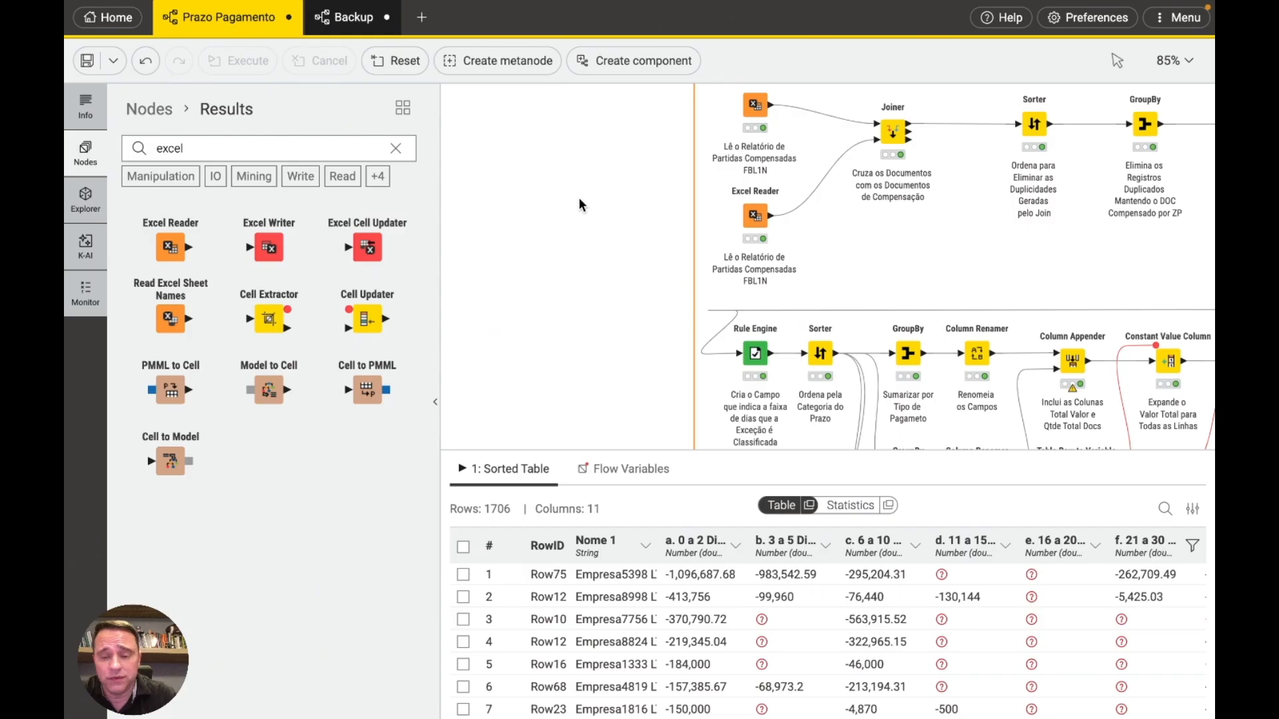
Step: Move the Sorter's Excel Writer node farther from the Sorter and clear the selection
{"action": "scroll", "coordinate": [578, 197], "scroll_direction": "down", "scroll_amount": 7}
{"action": "scroll", "coordinate": [578, 197], "scroll_direction": "right", "scroll_amount": 5}
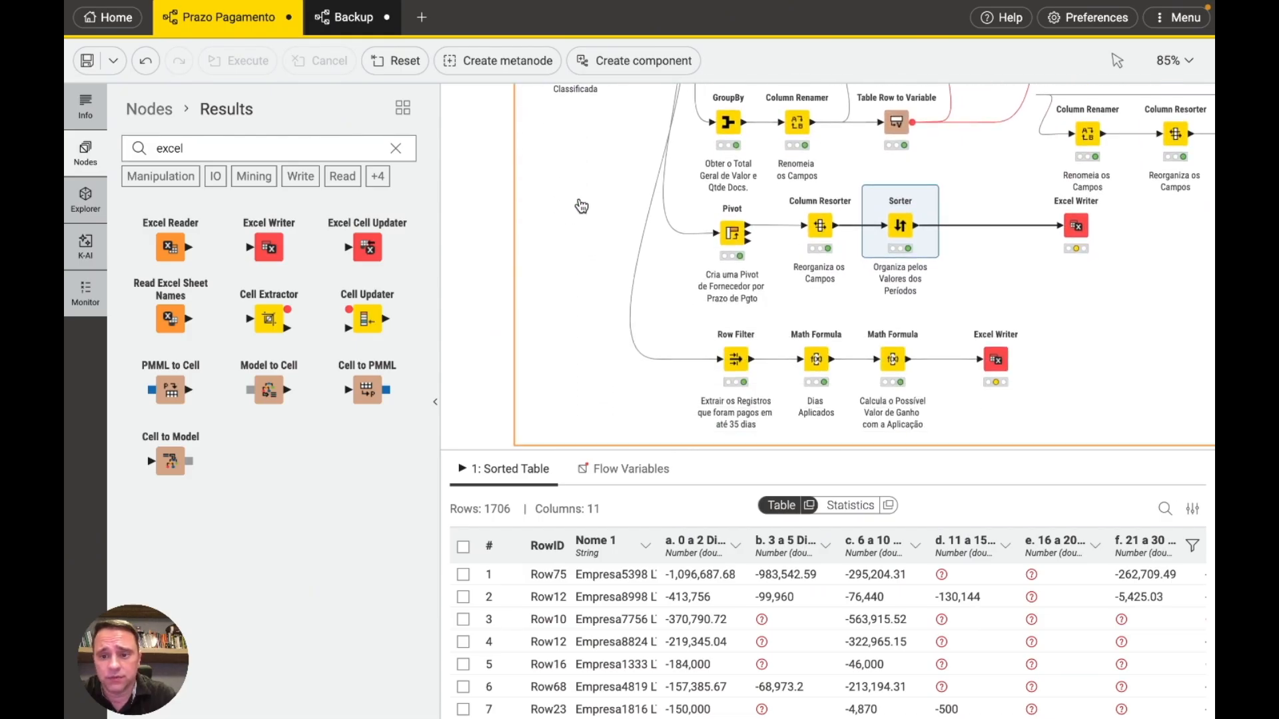
{"action": "scroll", "coordinate": [582, 206], "scroll_direction": "right", "scroll_amount": 5}
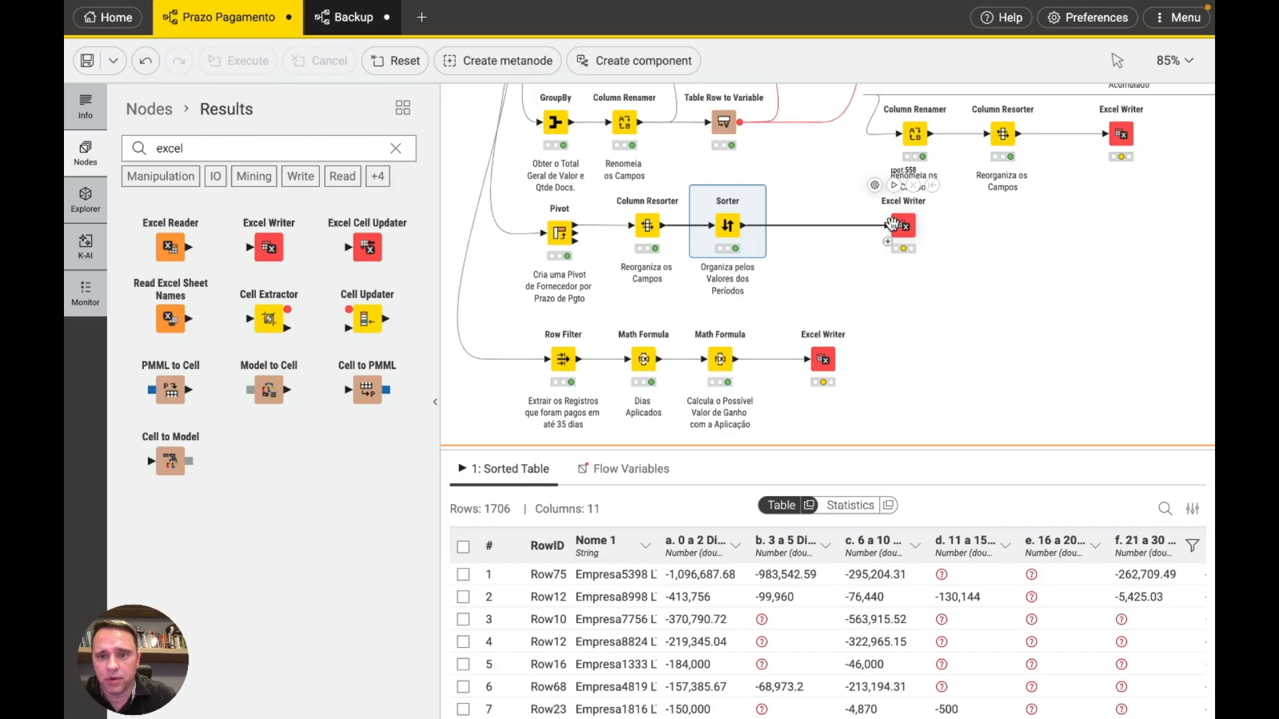
{"action": "left_click_drag", "start_coordinate": [908, 225], "coordinate": [1043, 225]}
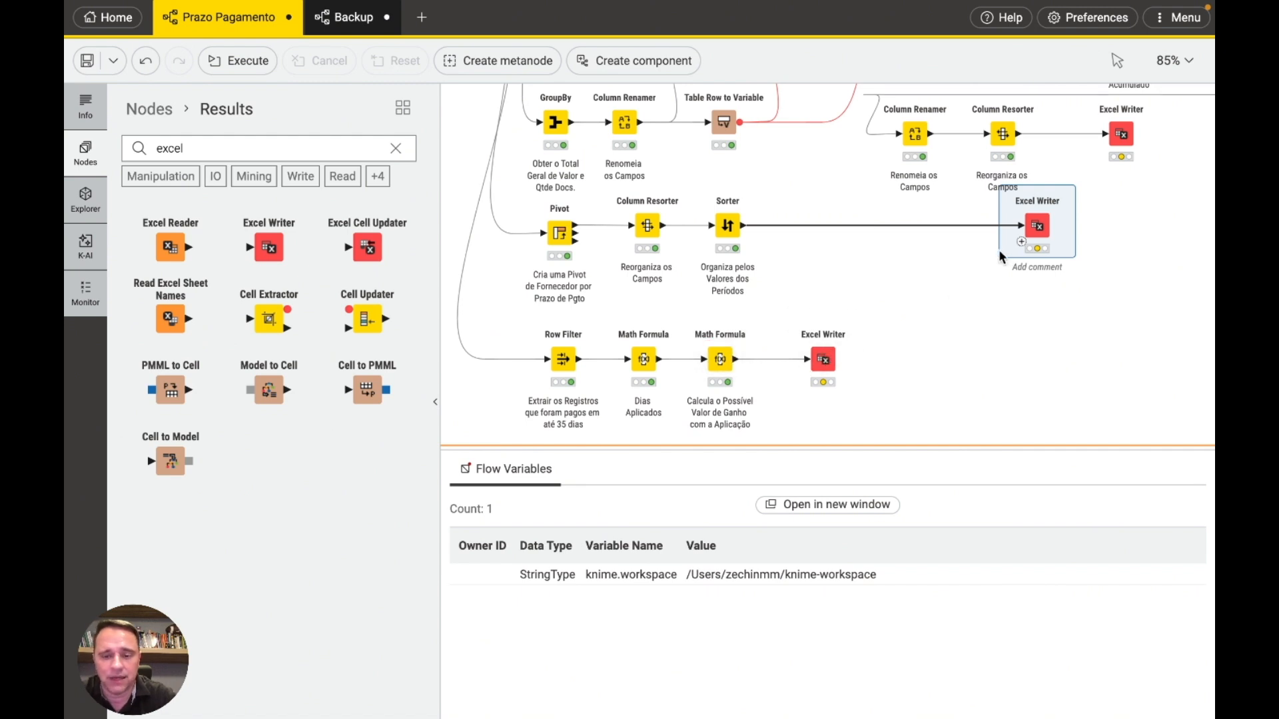
{"action": "left_click", "coordinate": [935, 265]}
Step: Connect the flow variable output of the Math Formula's Excel Writer to the Sorter's Excel Writer
{"action": "mouse_move", "coordinate": [838, 347]}
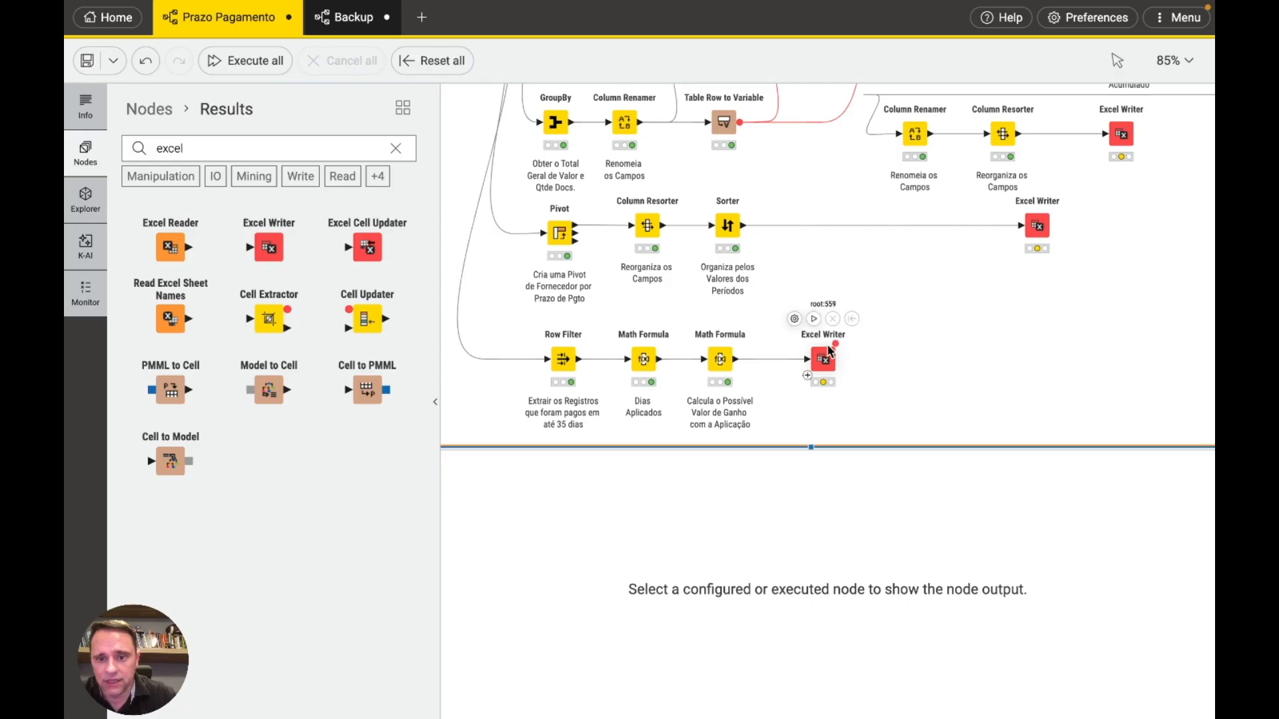
{"action": "left_click_drag", "start_coordinate": [835, 343], "coordinate": [1024, 210]}
{"action": "mouse_move", "coordinate": [1032, 221]}
{"action": "mouse_move", "coordinate": [822, 358]}
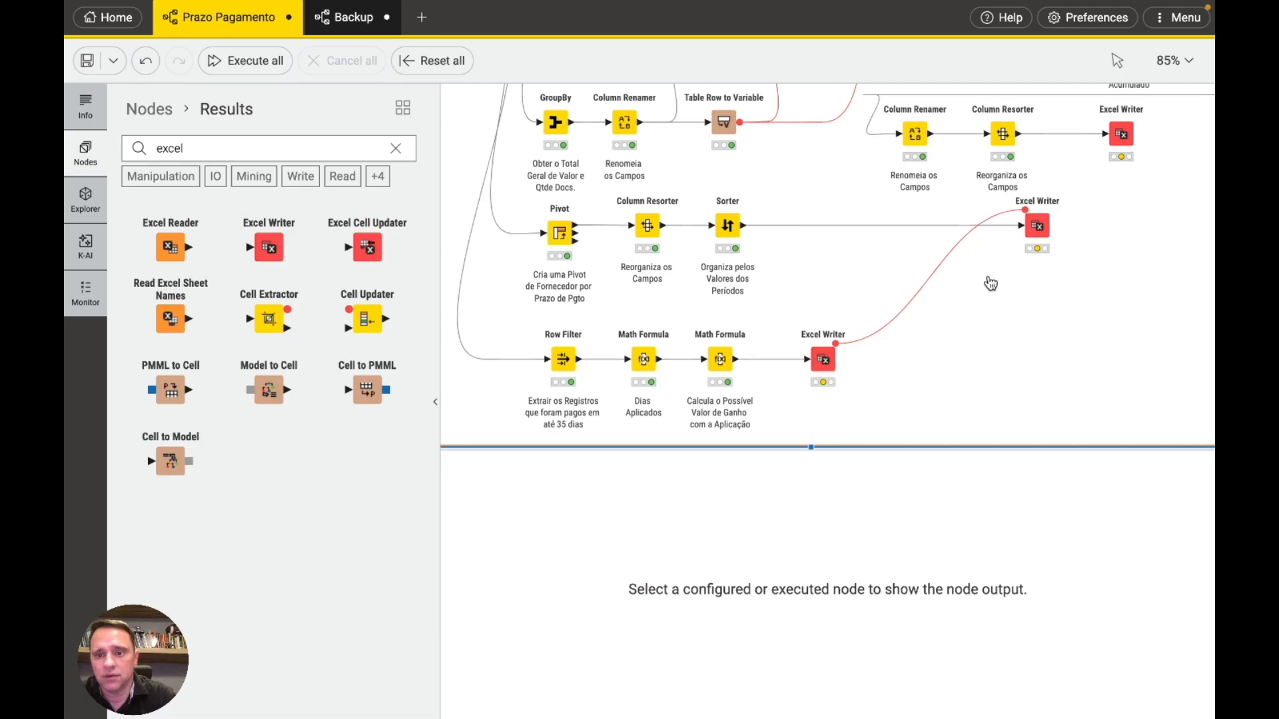
Step: Connect the flow variable output of the Sorter's Excel Writer to the Column Resorter's Excel Writer
{"action": "scroll", "coordinate": [988, 280], "scroll_direction": "right", "scroll_amount": 3}
{"action": "scroll", "coordinate": [988, 280], "scroll_direction": "up", "scroll_amount": 1}
{"action": "mouse_move", "coordinate": [931, 266]}
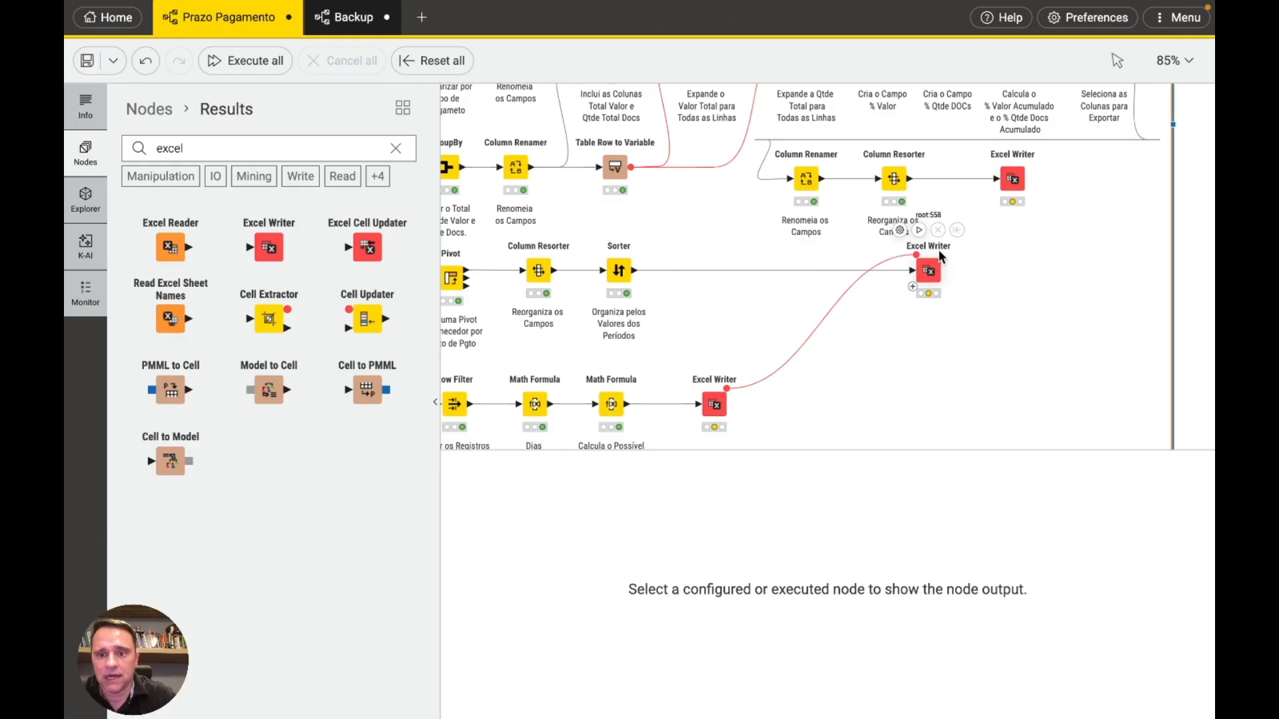
{"action": "left_click_drag", "start_coordinate": [949, 243], "coordinate": [999, 167]}
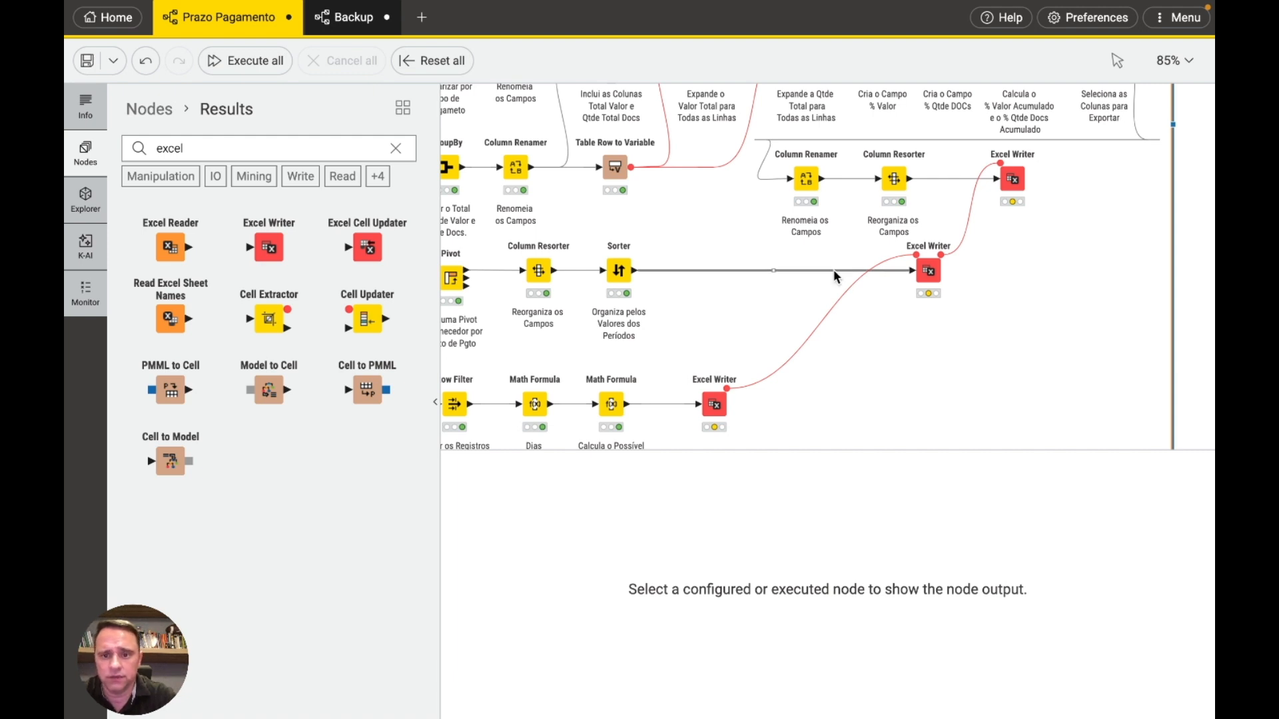
Step: Execute the three Excel Writers in order: the Math Formula's, the Sorter's, and the Column Resorter's
{"action": "mouse_move", "coordinate": [1009, 143]}
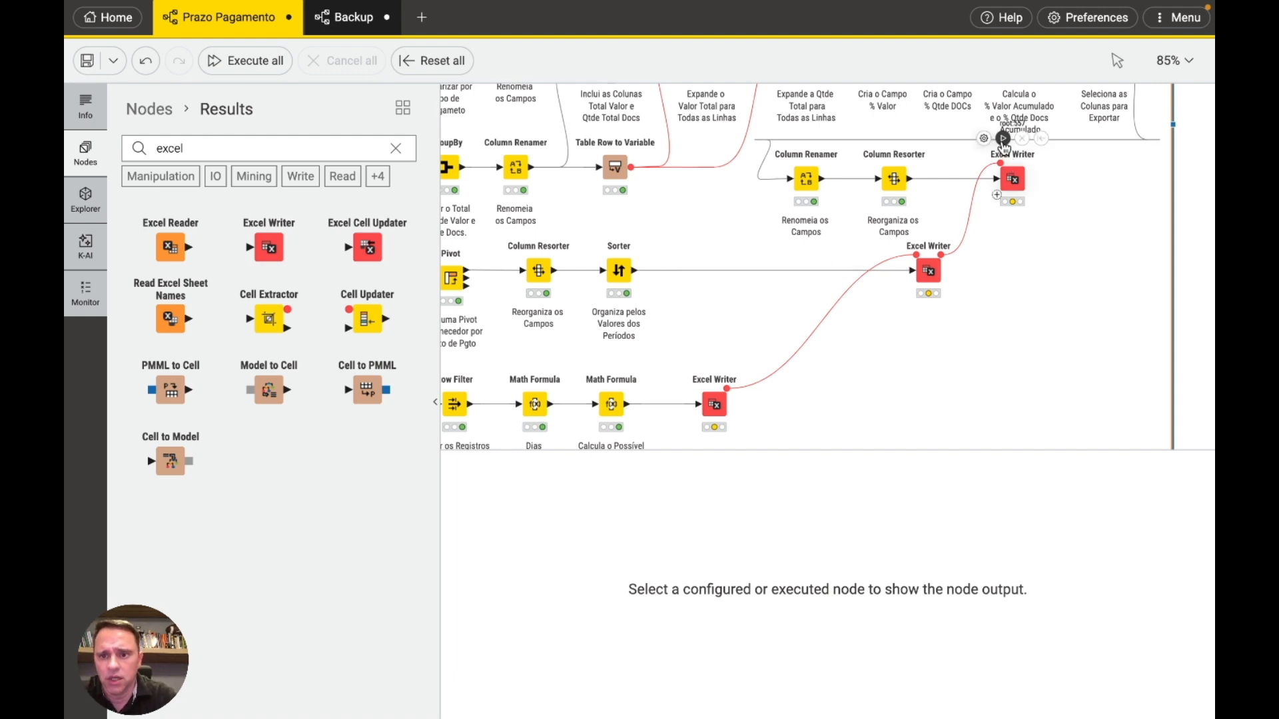
{"action": "left_click", "coordinate": [705, 365]}
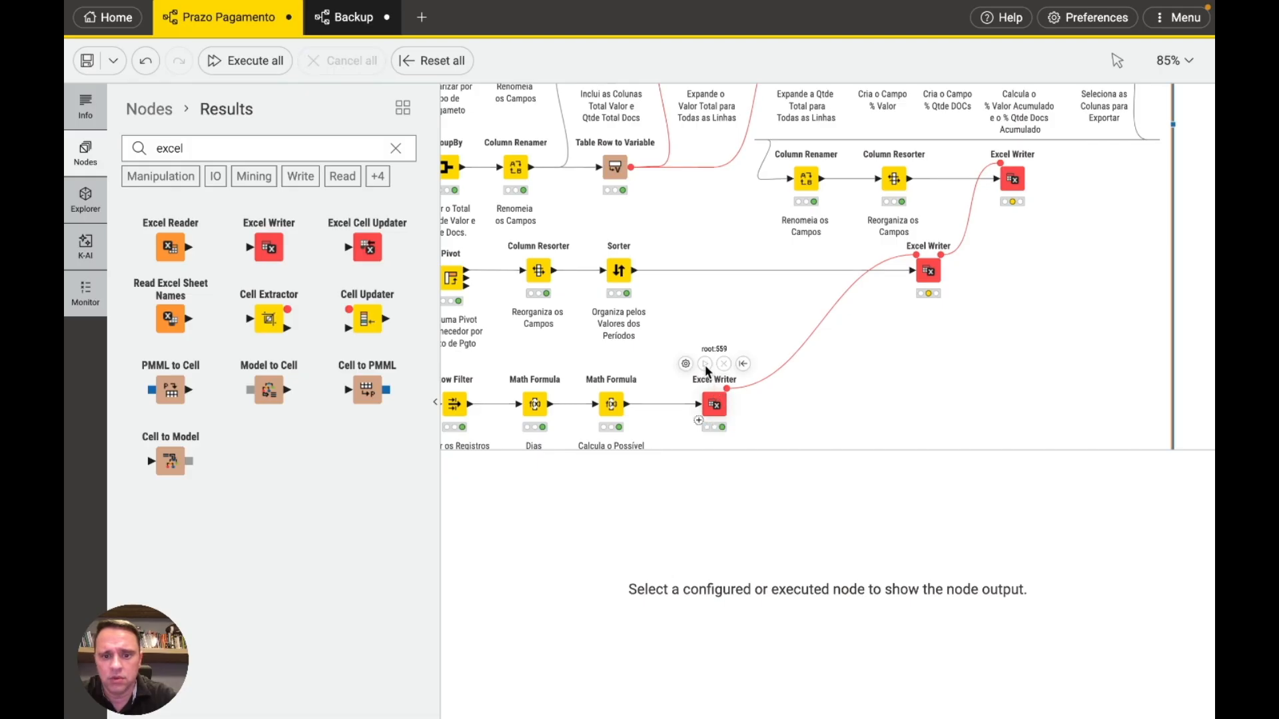
{"action": "left_click", "coordinate": [919, 230]}
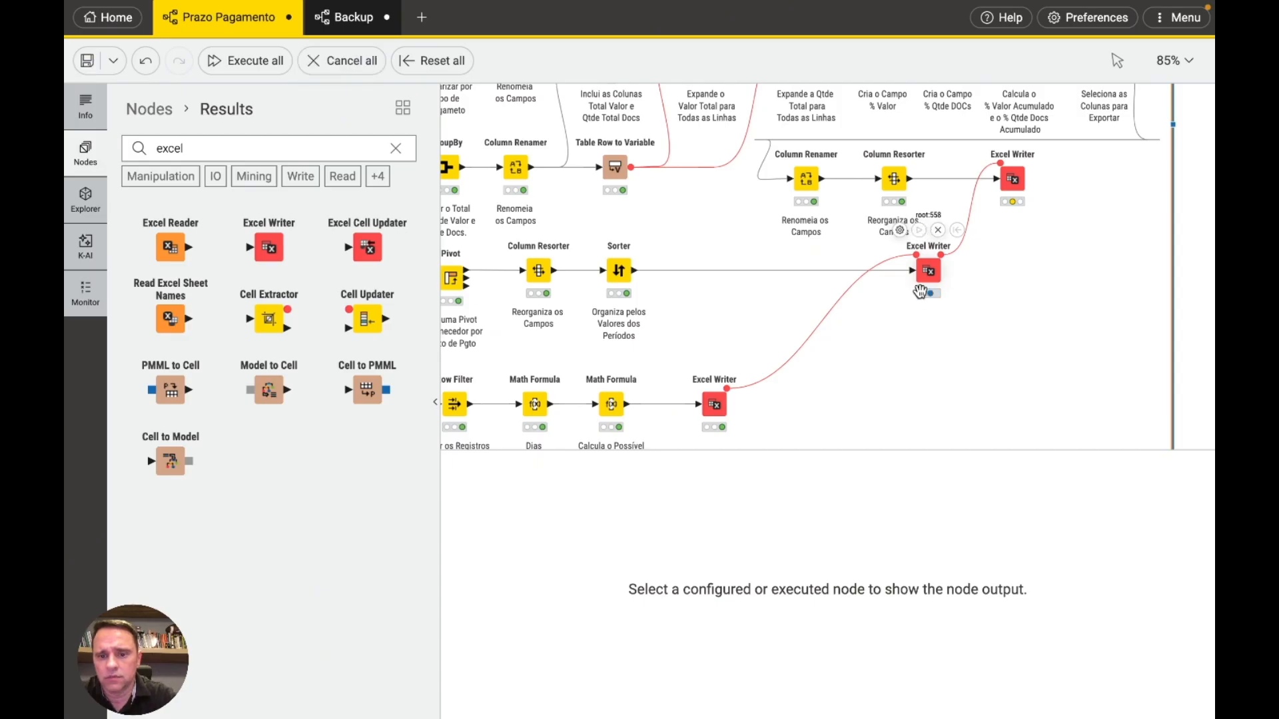
{"action": "mouse_move", "coordinate": [919, 291]}
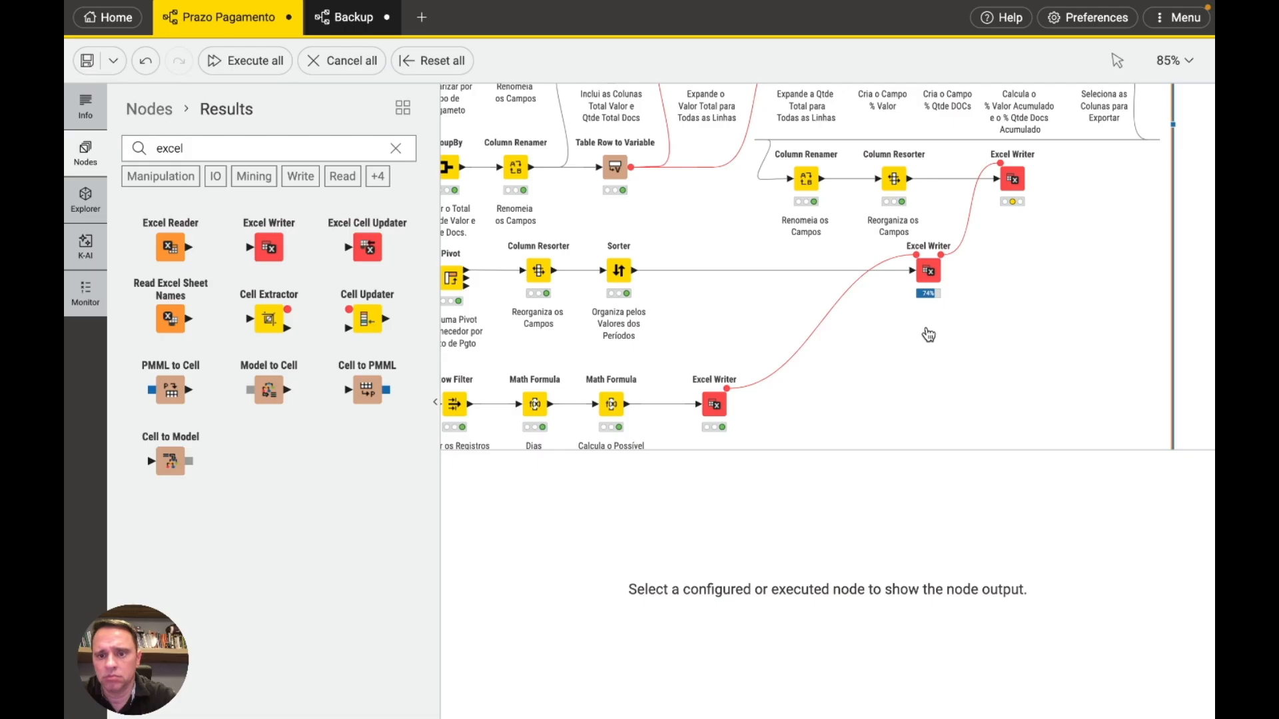
{"action": "mouse_move", "coordinate": [1001, 166]}
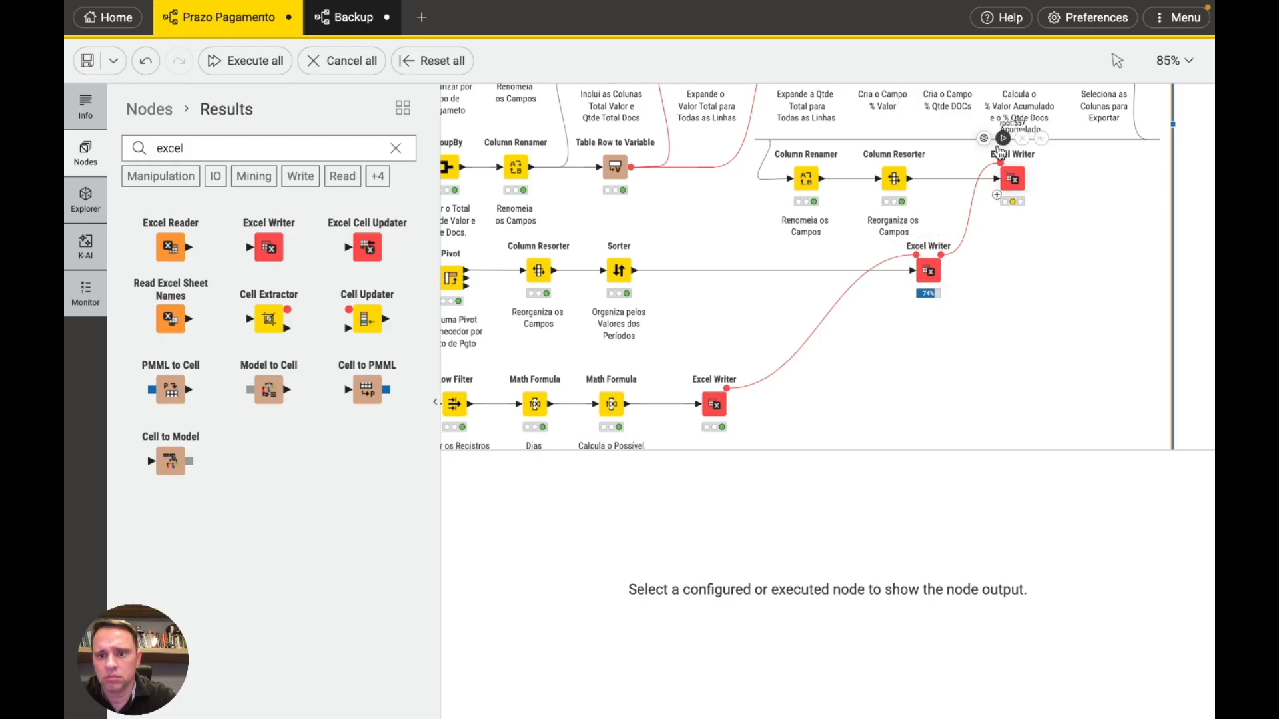
{"action": "left_click", "coordinate": [1003, 139]}
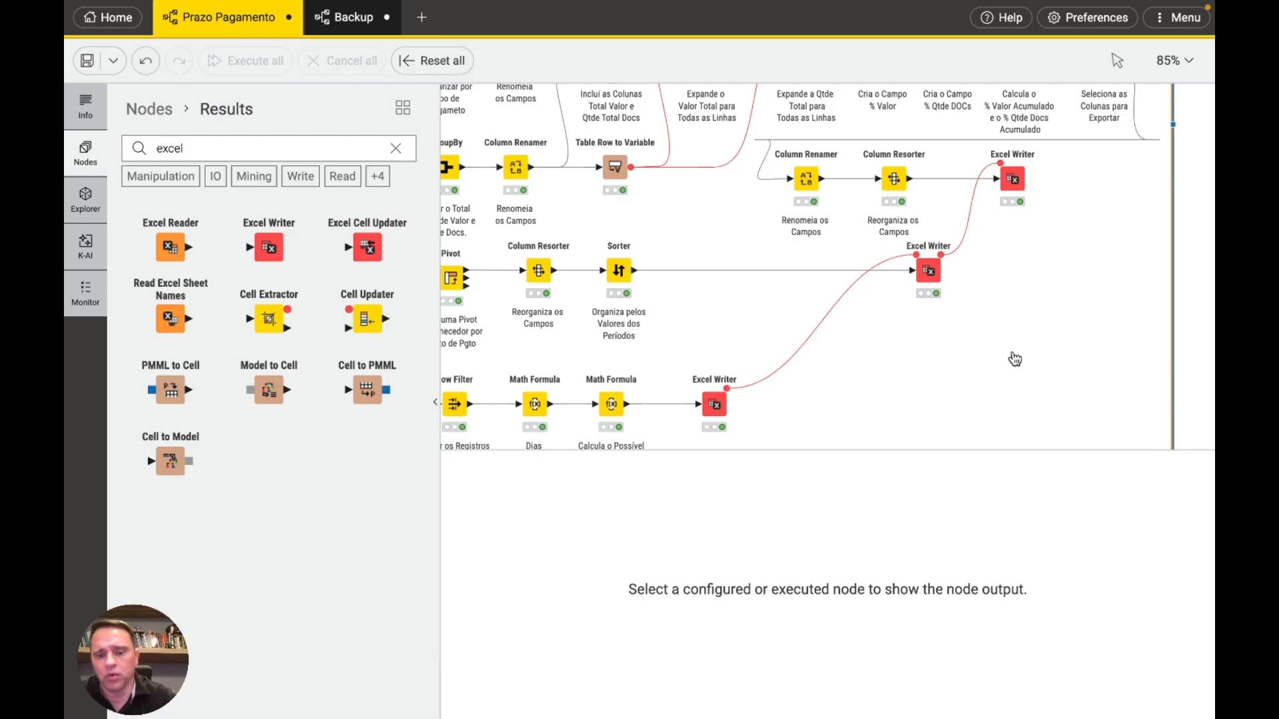
Step: Switch to Finder and open Prazo.xlsx from the LinkedIn Video folder in Documentos
{"action": "mouse_move", "coordinate": [411, 686]}
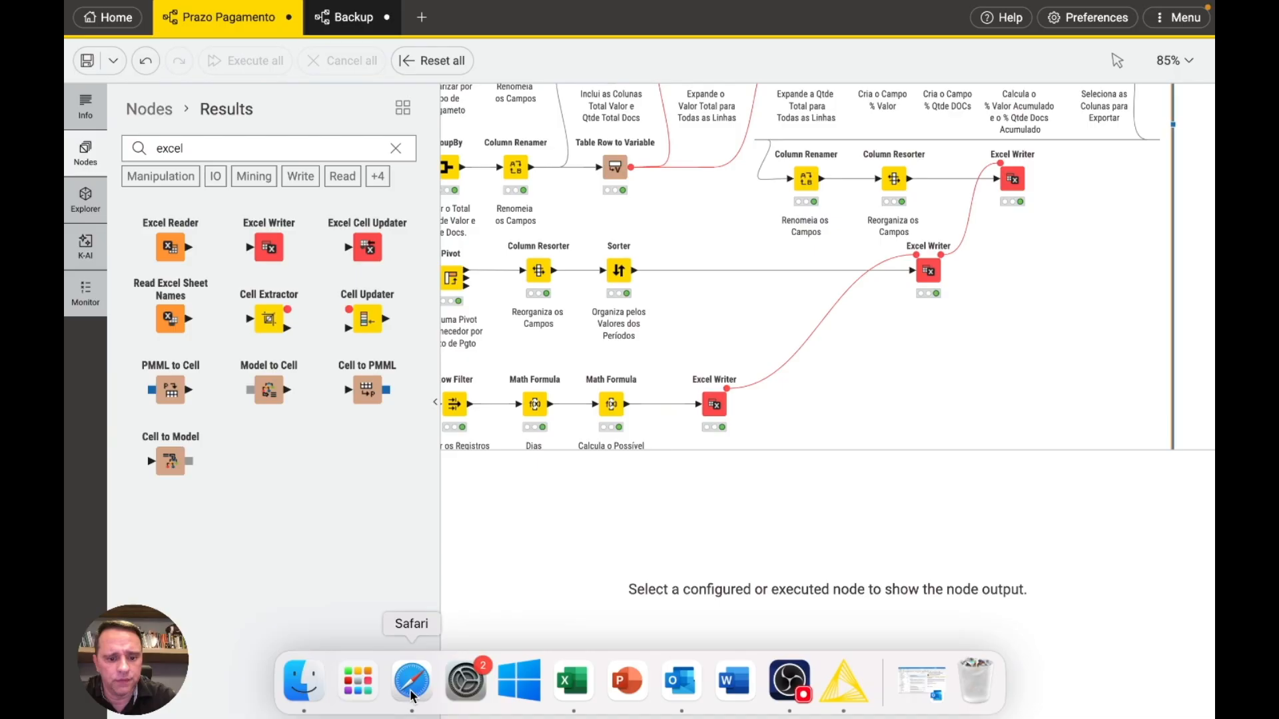
{"action": "left_click", "coordinate": [306, 685]}
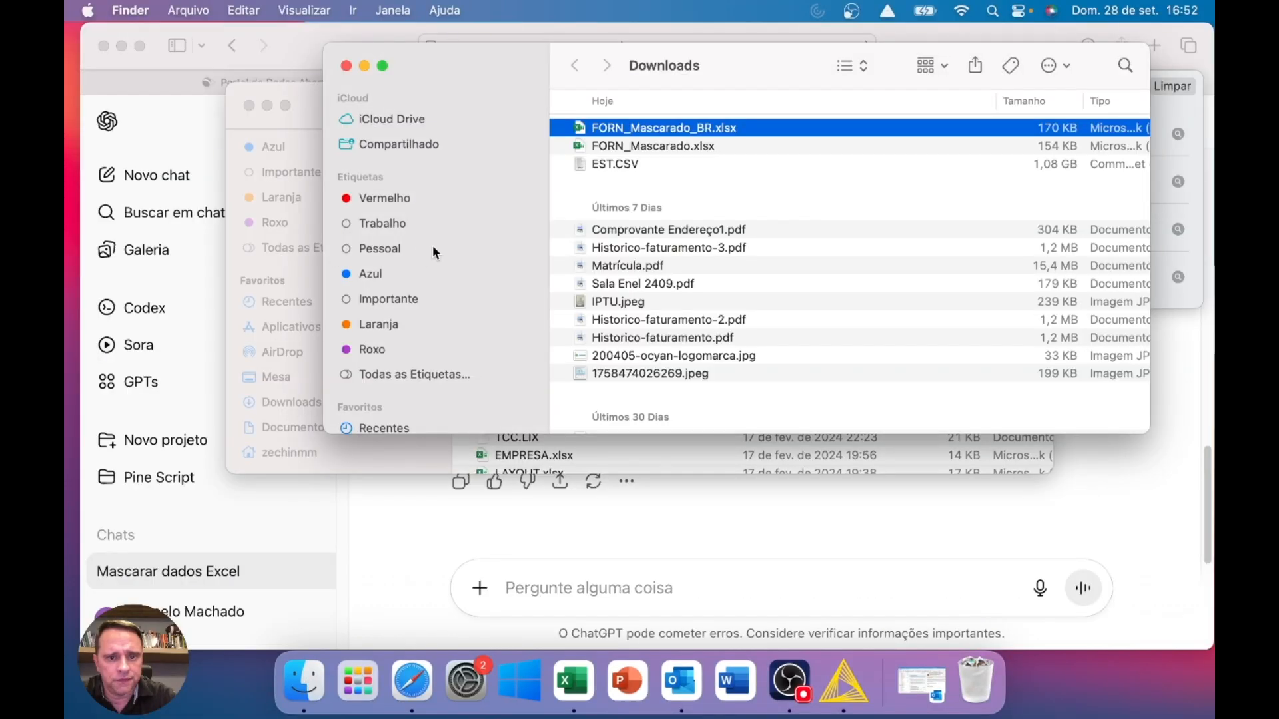
{"action": "scroll", "coordinate": [364, 156], "scroll_direction": "down", "scroll_amount": 4}
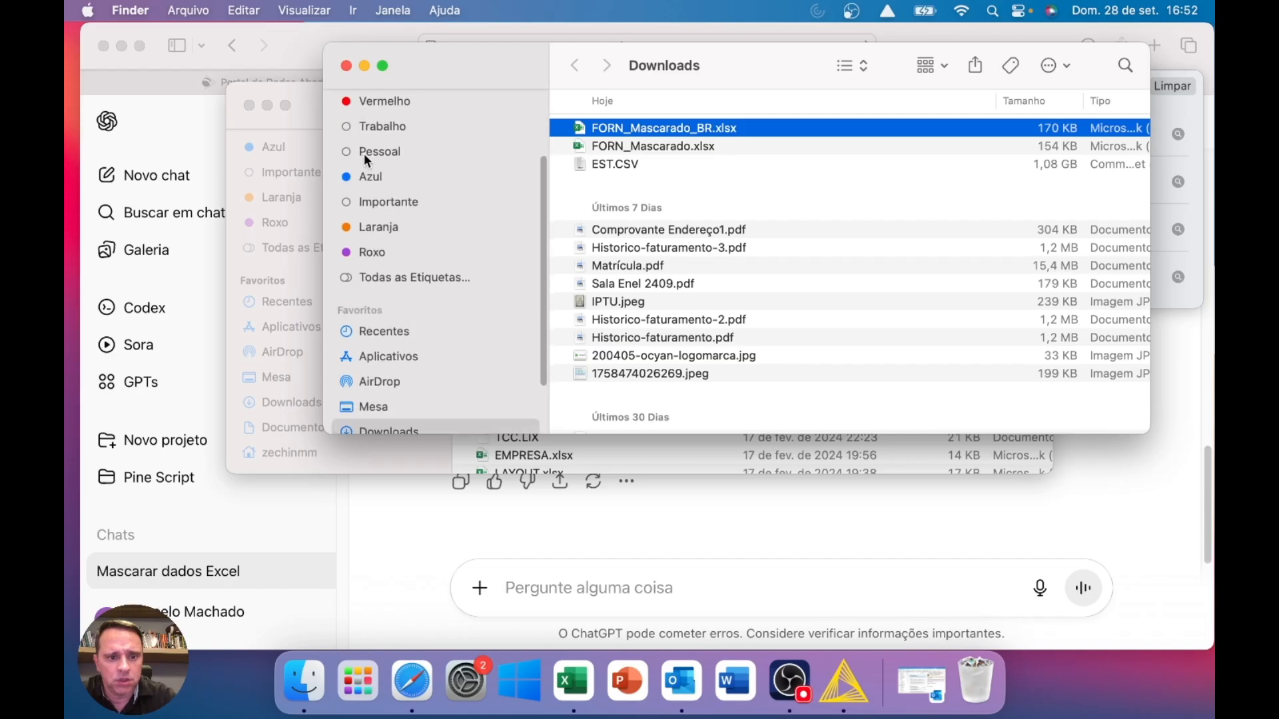
{"action": "scroll", "coordinate": [364, 154], "scroll_direction": "up", "scroll_amount": 3}
{"action": "scroll", "coordinate": [364, 153], "scroll_direction": "down", "scroll_amount": 5}
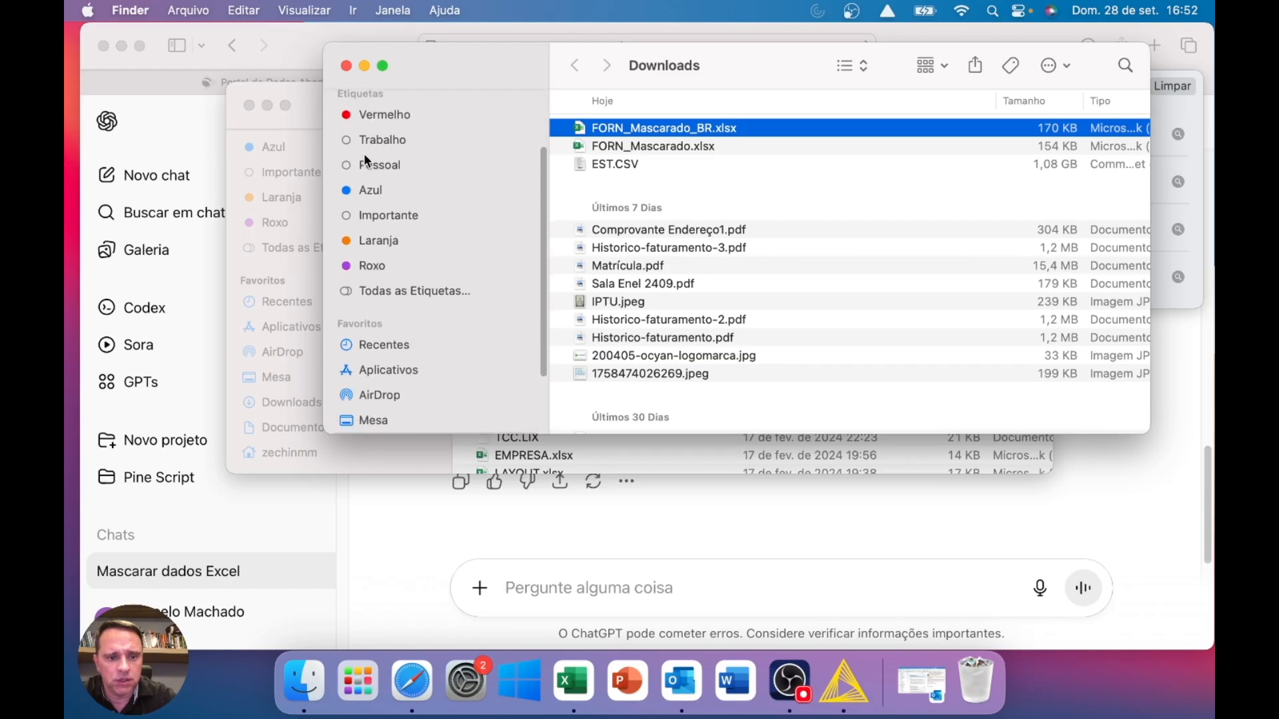
{"action": "left_click", "coordinate": [397, 390]}
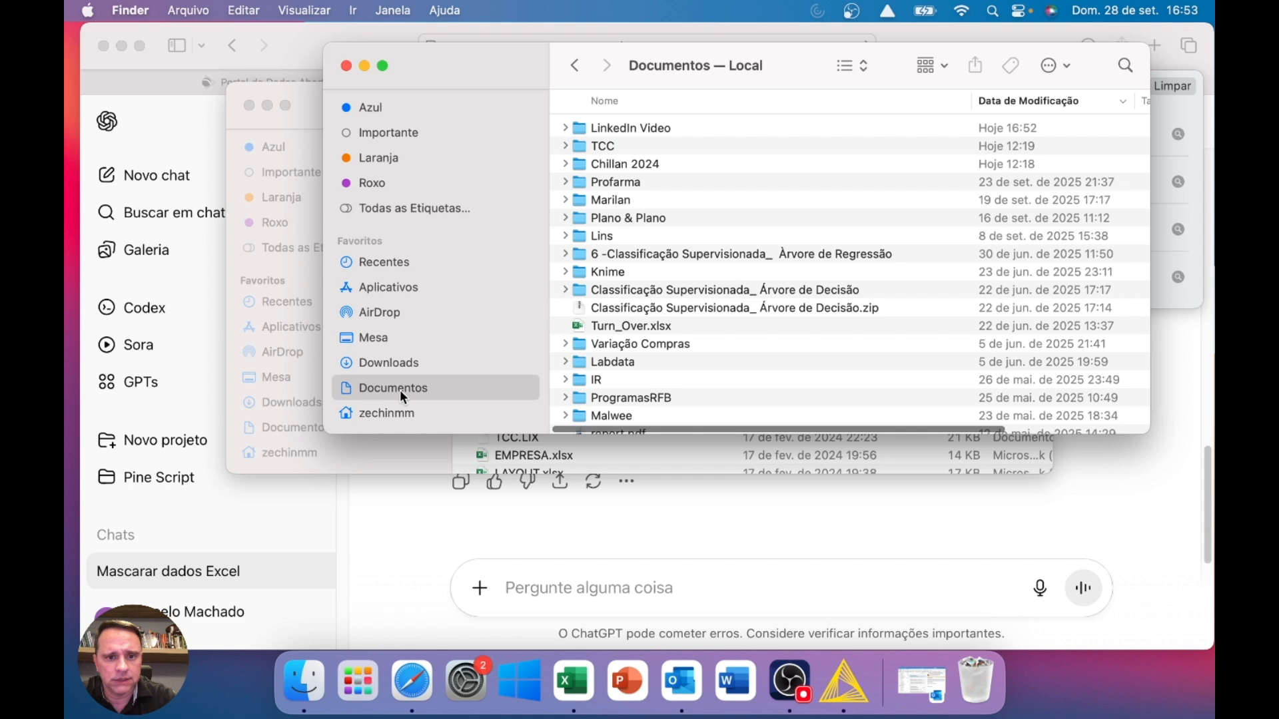
{"action": "double_click", "coordinate": [647, 129]}
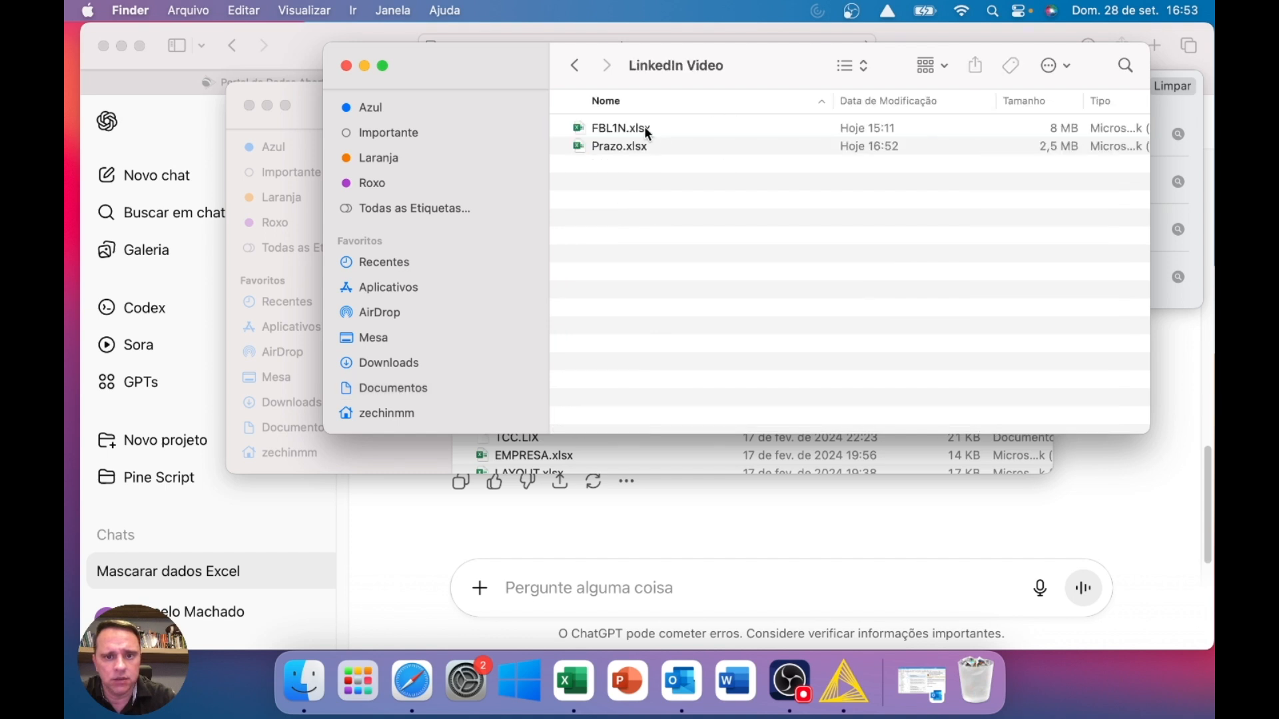
{"action": "double_click", "coordinate": [623, 146]}
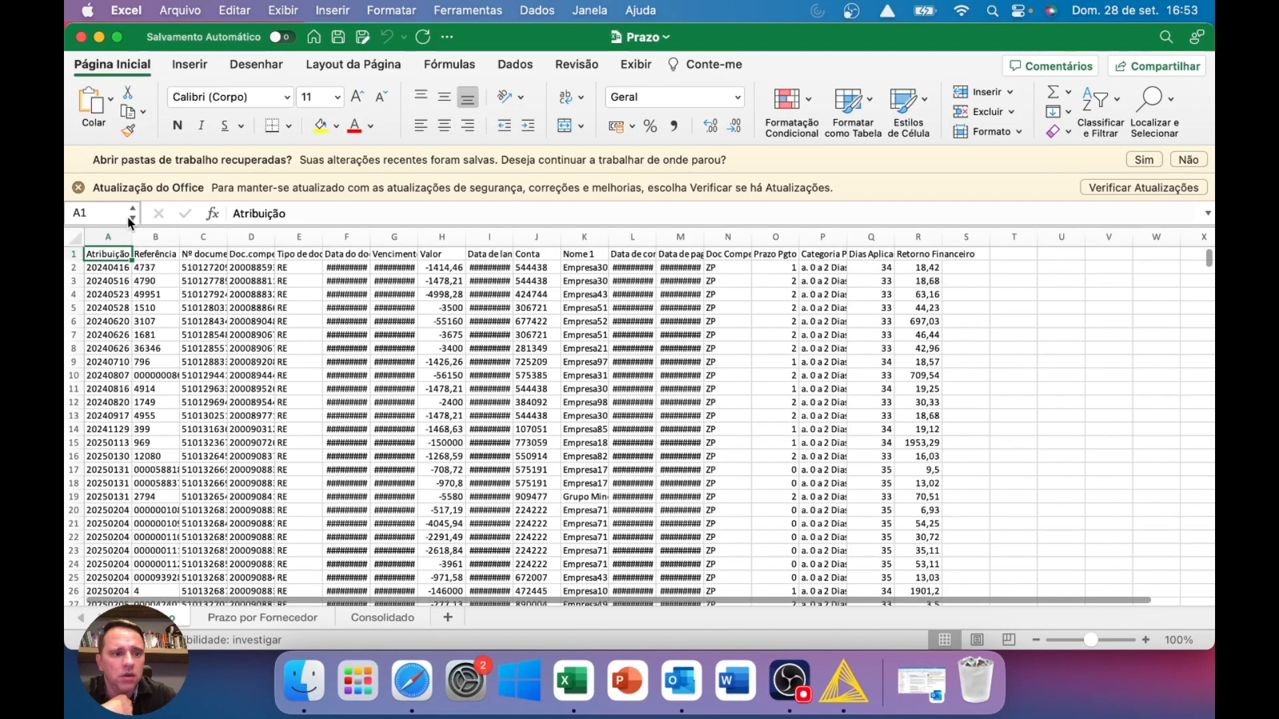
Step: Autofit all column widths on the Analítco sheet and clear the whole-sheet selection
{"action": "left_click", "coordinate": [75, 237]}
{"action": "left_click_drag", "start_coordinate": [371, 239], "coordinate": [371, 238]}
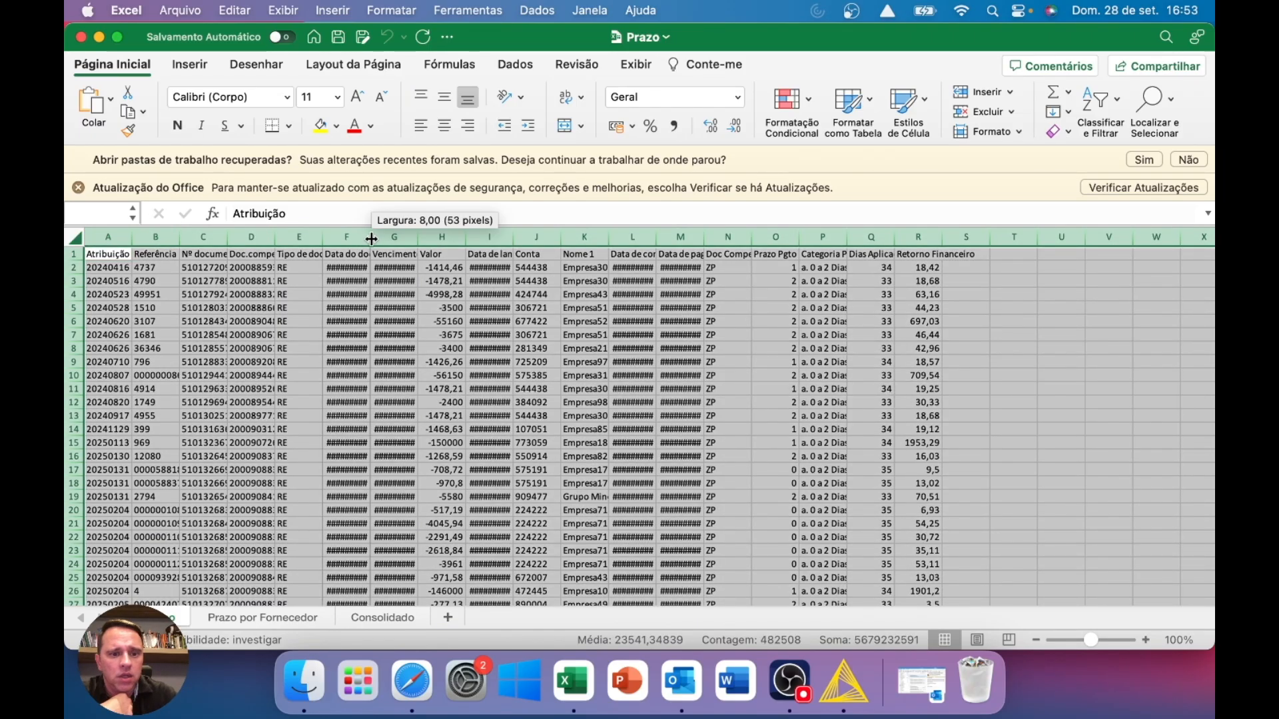
{"action": "double_click", "coordinate": [371, 238]}
{"action": "scroll", "coordinate": [434, 312], "scroll_direction": "right", "scroll_amount": 2}
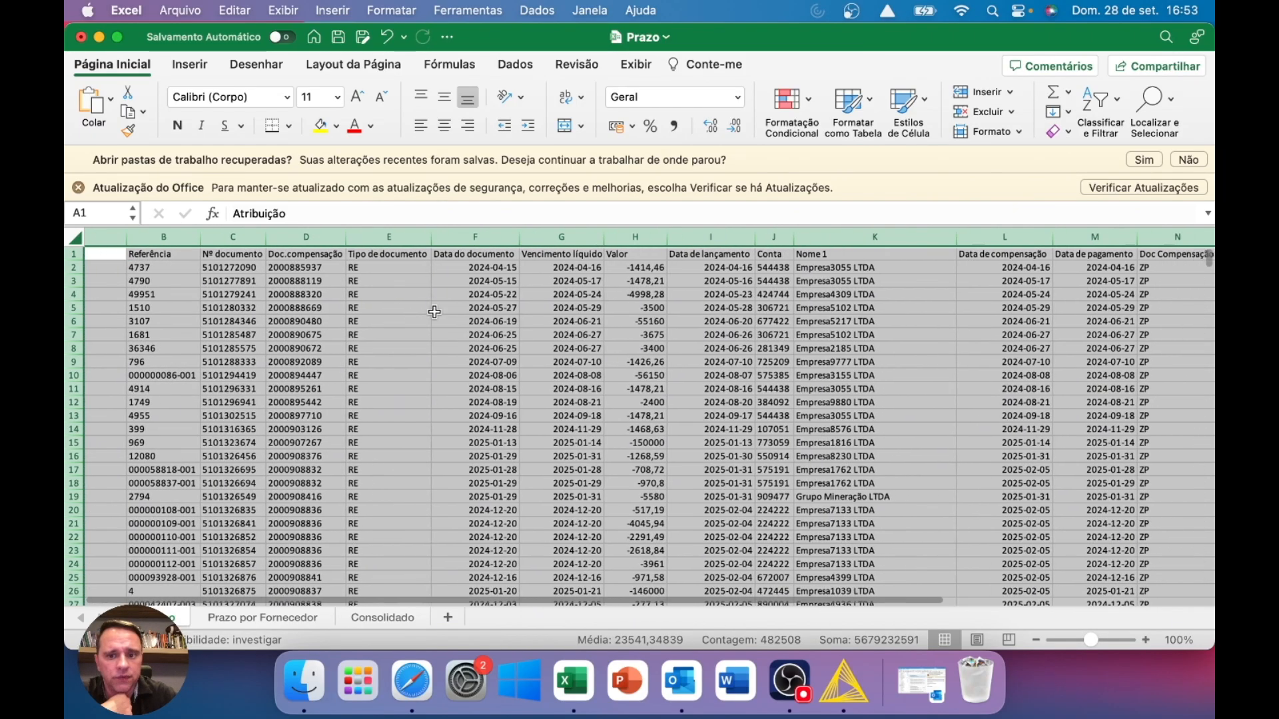
{"action": "left_click", "coordinate": [434, 311]}
Step: Review the exported columns and select all Retorno Financeiro values from R2 downward to check their sum
{"action": "scroll", "coordinate": [434, 311], "scroll_direction": "right", "scroll_amount": 6}
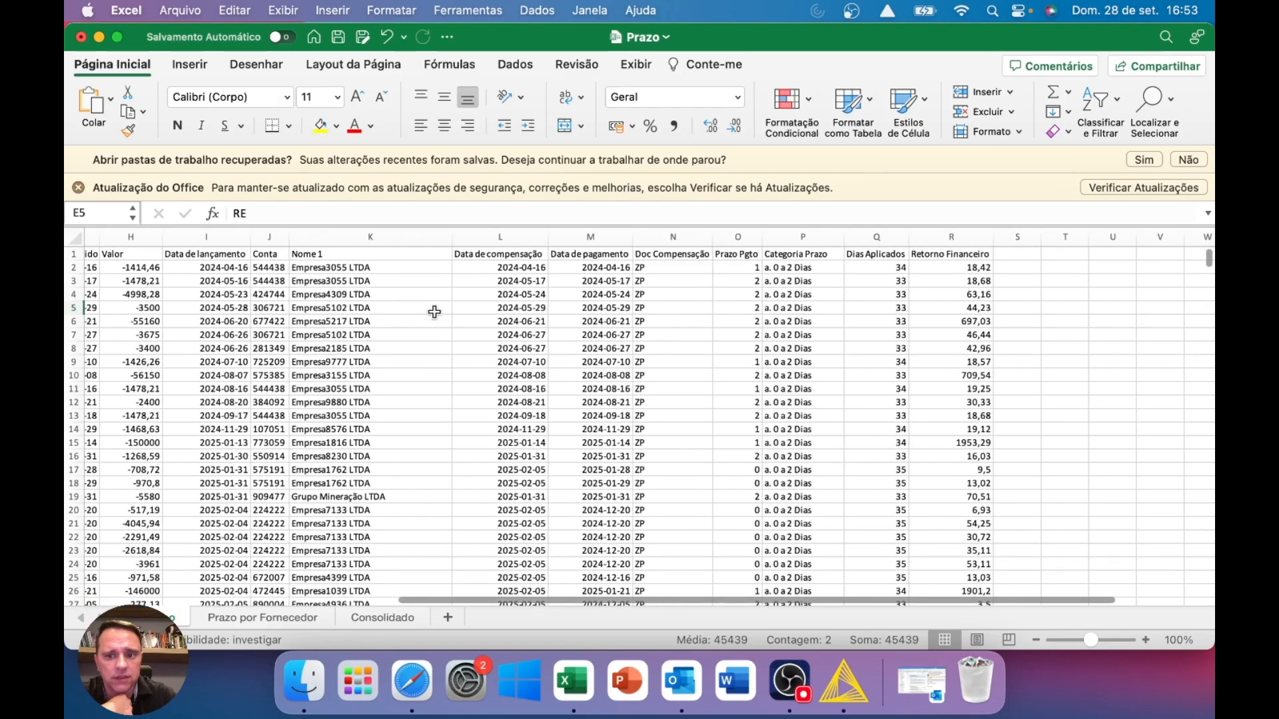
{"action": "scroll", "coordinate": [434, 311], "scroll_direction": "left", "scroll_amount": 8}
{"action": "scroll", "coordinate": [434, 312], "scroll_direction": "right", "scroll_amount": 2}
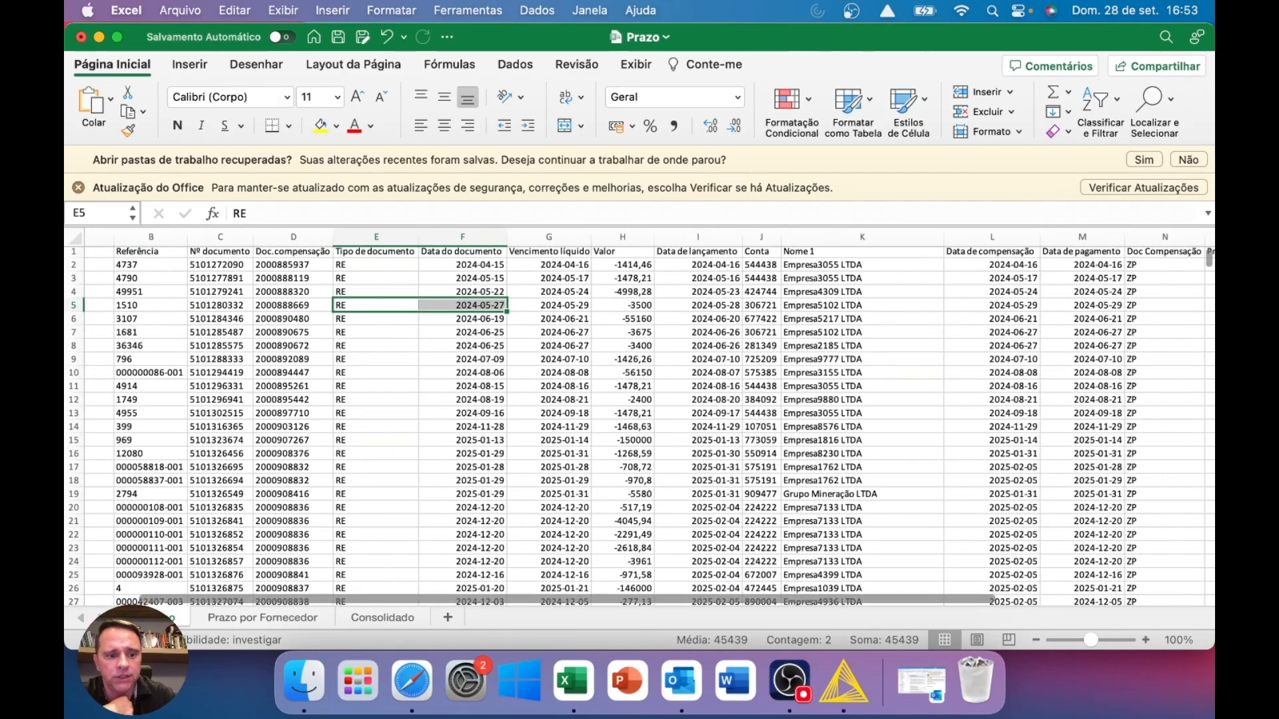
{"action": "scroll", "coordinate": [666, 385], "scroll_direction": "right", "scroll_amount": 12}
{"action": "left_click", "coordinate": [929, 266]}
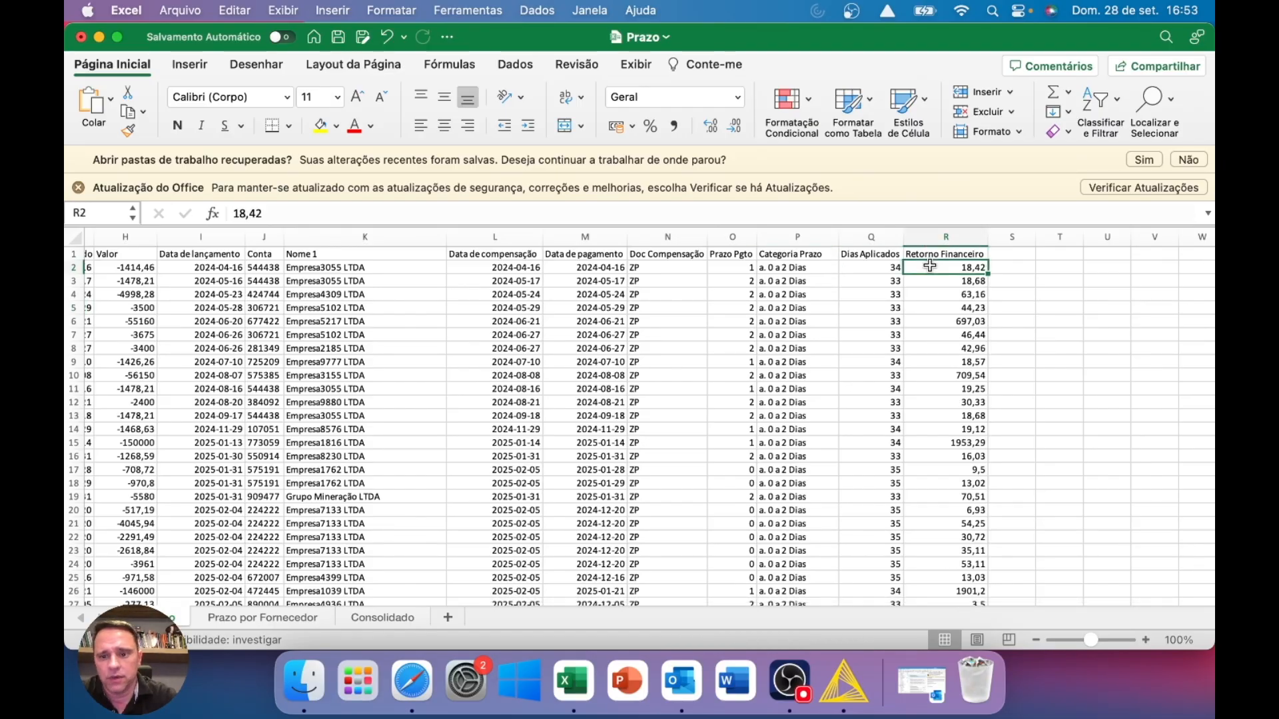
{"action": "key", "text": "super+shift+Down"}
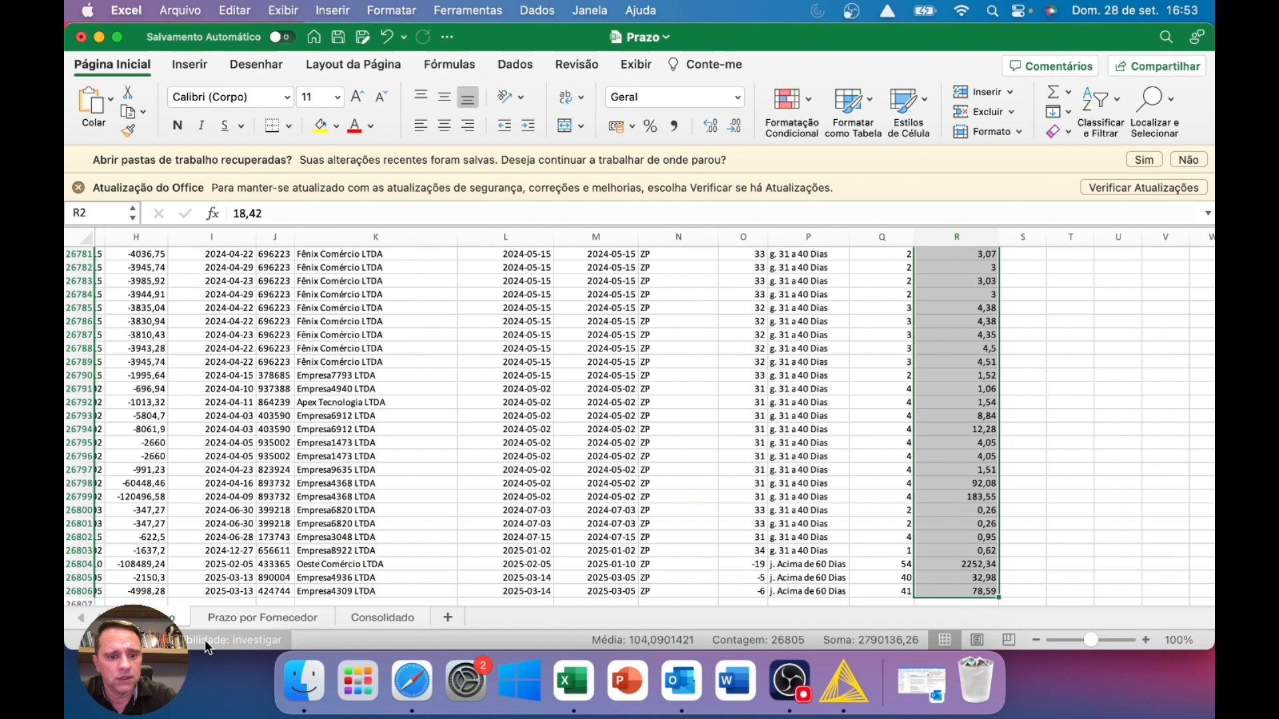
Step: Autofit all column widths on the Consolidado sheet
{"action": "left_click", "coordinate": [376, 618]}
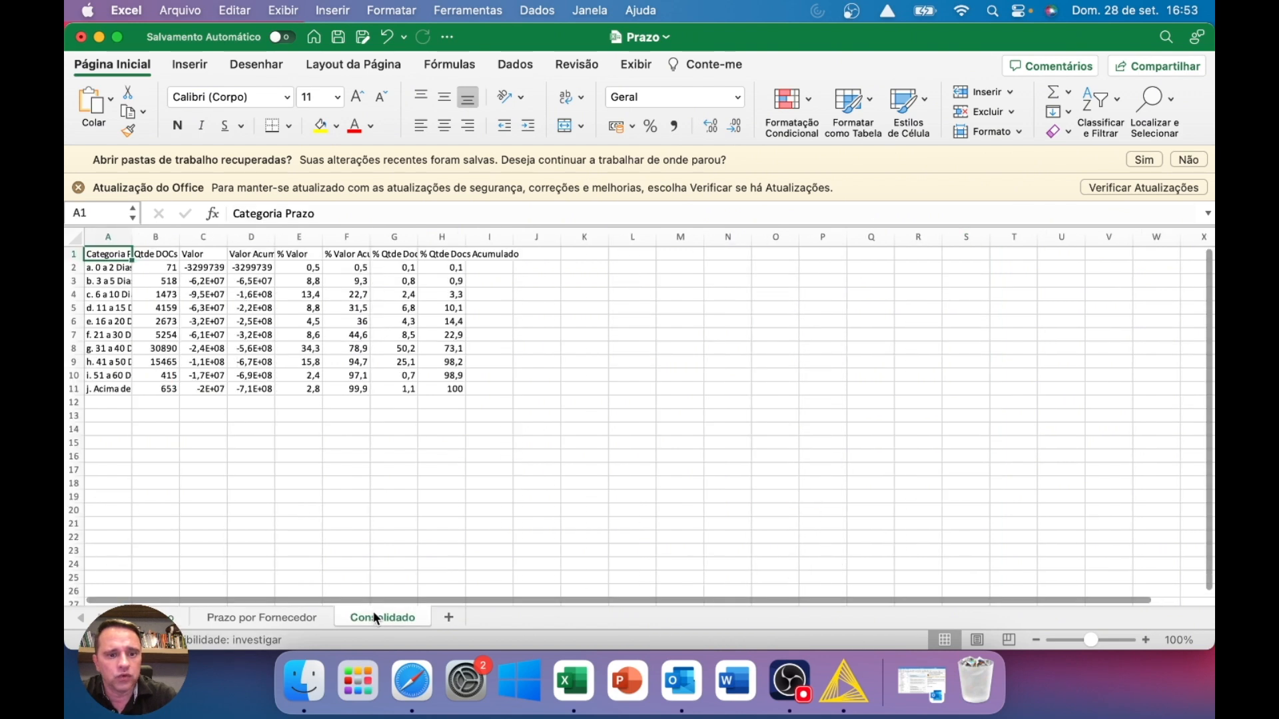
{"action": "left_click", "coordinate": [74, 235]}
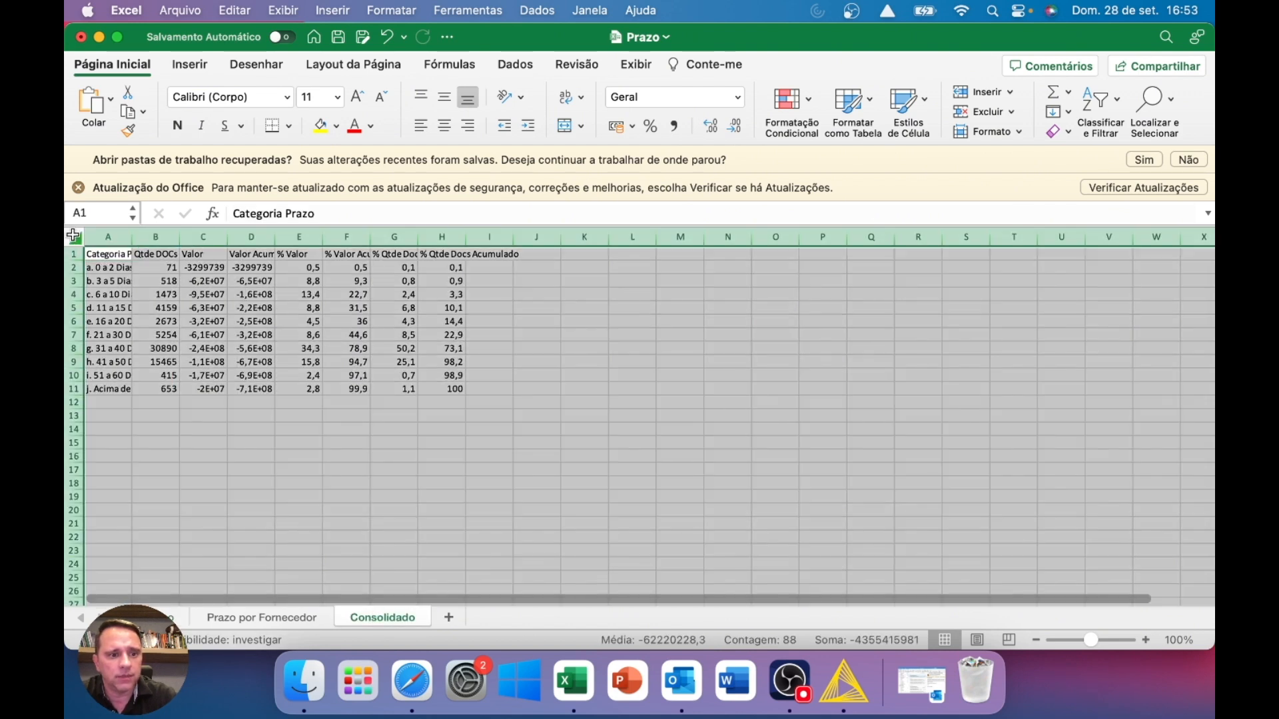
{"action": "double_click", "coordinate": [181, 237]}
{"action": "left_click", "coordinate": [387, 337]}
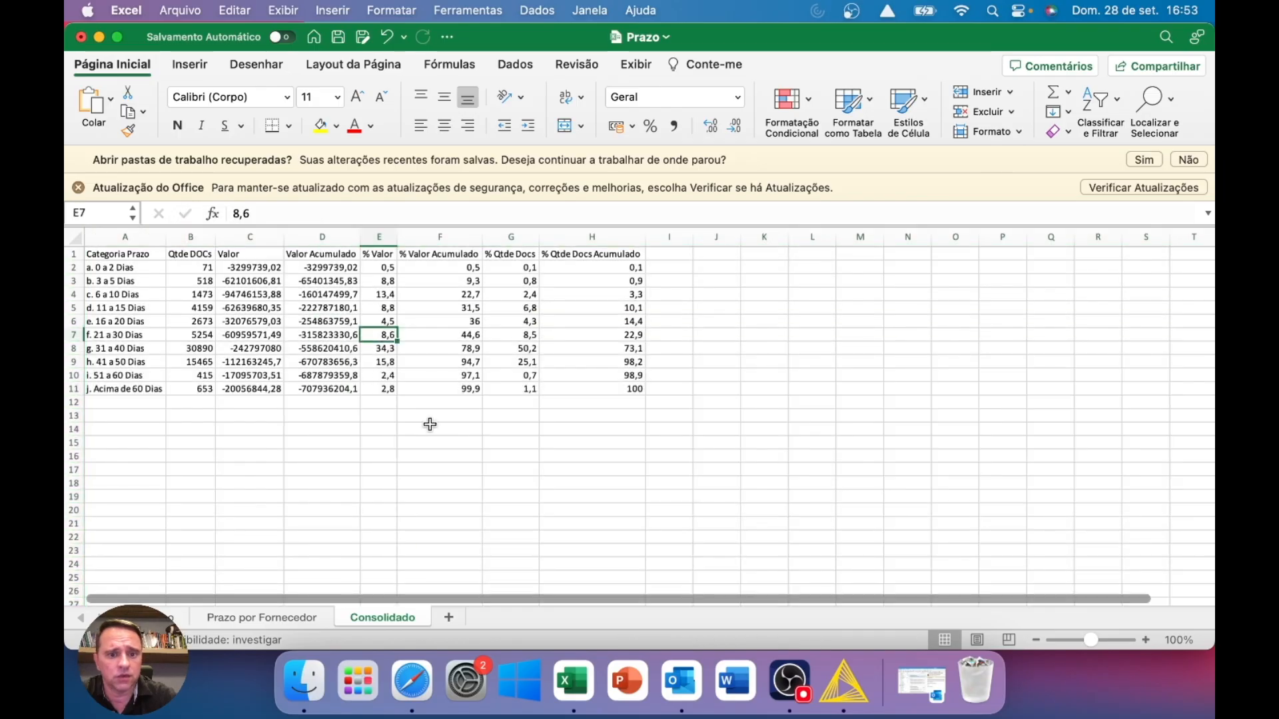
Step: Format the Valor and Valor Acumulado columns with thousands separators and no decimal places
{"action": "left_click_drag", "start_coordinate": [253, 243], "coordinate": [322, 241]}
{"action": "left_click", "coordinate": [673, 128]}
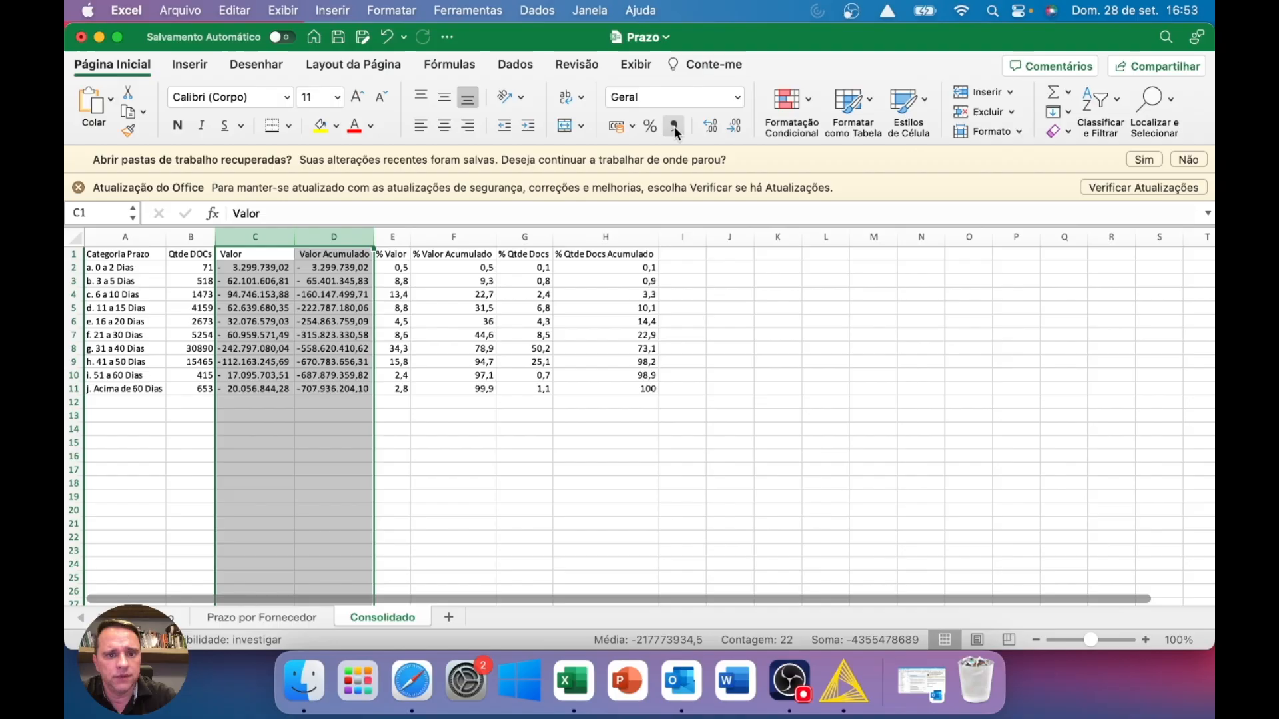
{"action": "left_click", "coordinate": [735, 130]}
{"action": "left_click", "coordinate": [731, 130]}
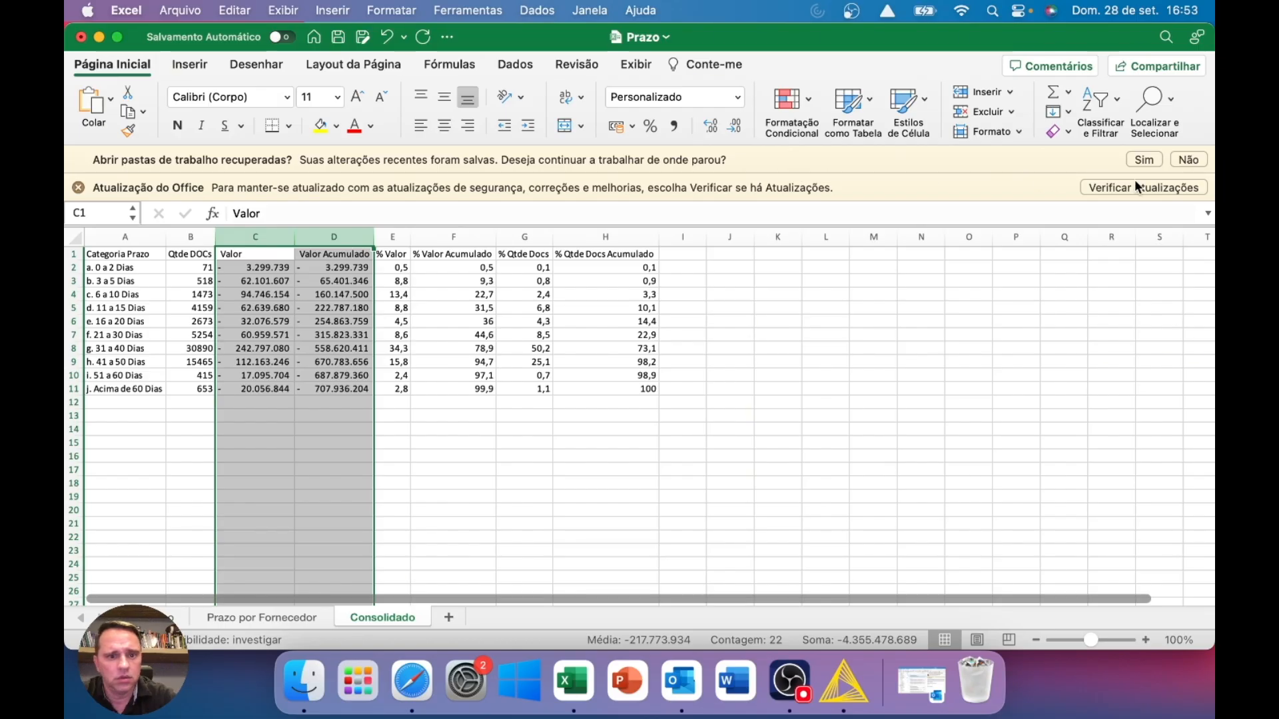
Step: Decline reopening the recovered workbooks and dismiss the Office update notice
{"action": "left_click", "coordinate": [1196, 161]}
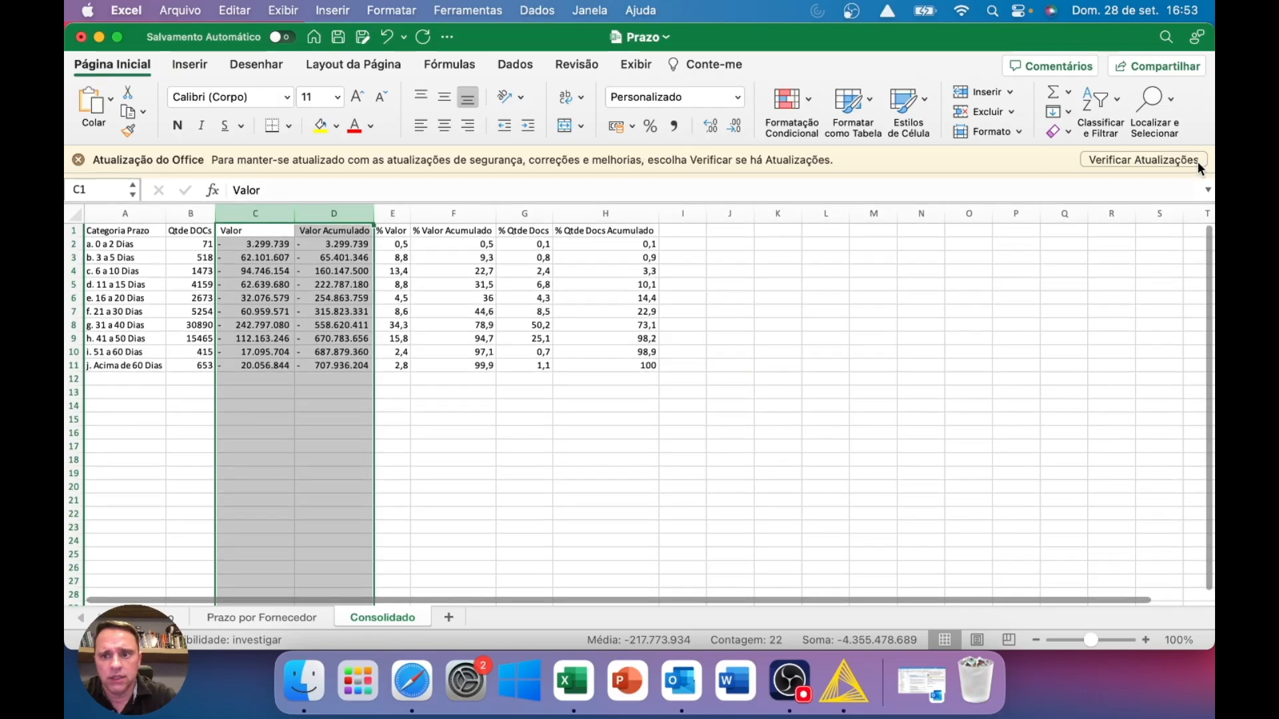
{"action": "left_click", "coordinate": [78, 160]}
{"action": "left_click", "coordinate": [478, 426]}
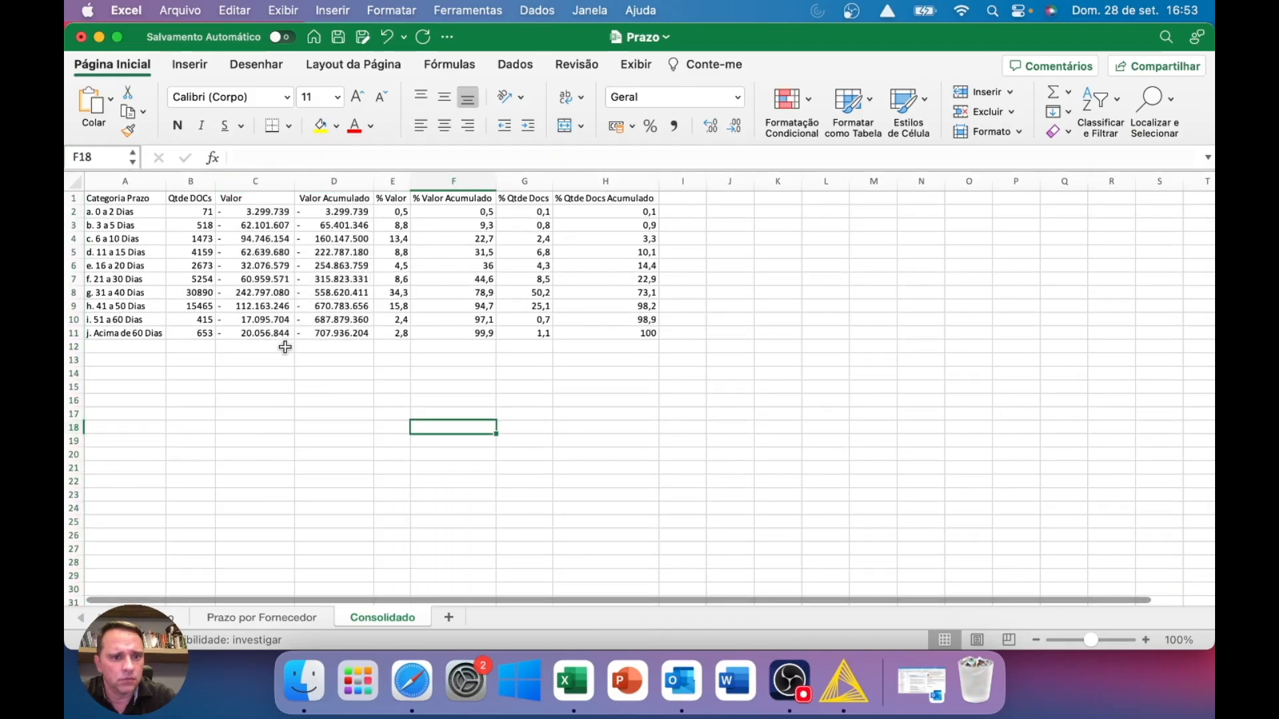
Step: Autofit all column widths on the Prazo por Fornecedor sheet
{"action": "left_click", "coordinate": [244, 626]}
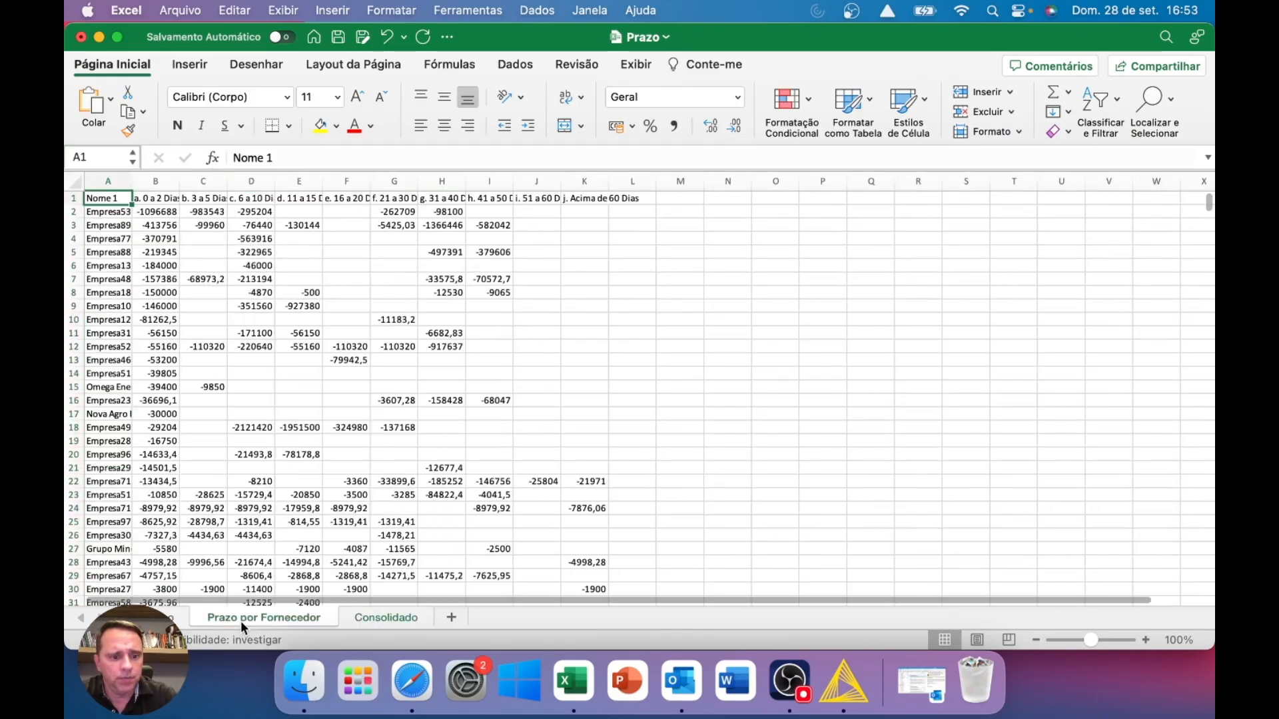
{"action": "left_click", "coordinate": [80, 182]}
{"action": "double_click", "coordinate": [132, 181]}
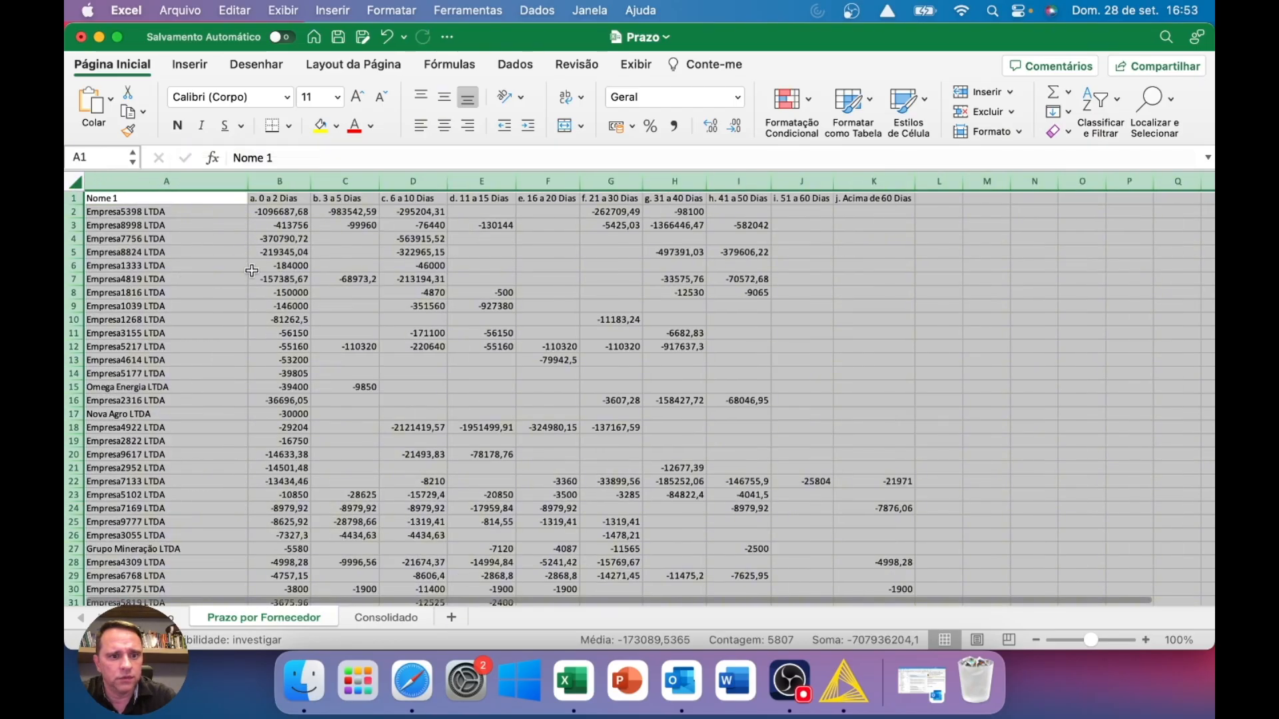
Step: Format the payment-term columns B through K on the Prazo por Fornecedor sheet with thousands separators and no decimal places
{"action": "left_click", "coordinate": [252, 270]}
{"action": "left_click_drag", "start_coordinate": [280, 181], "coordinate": [884, 239]}
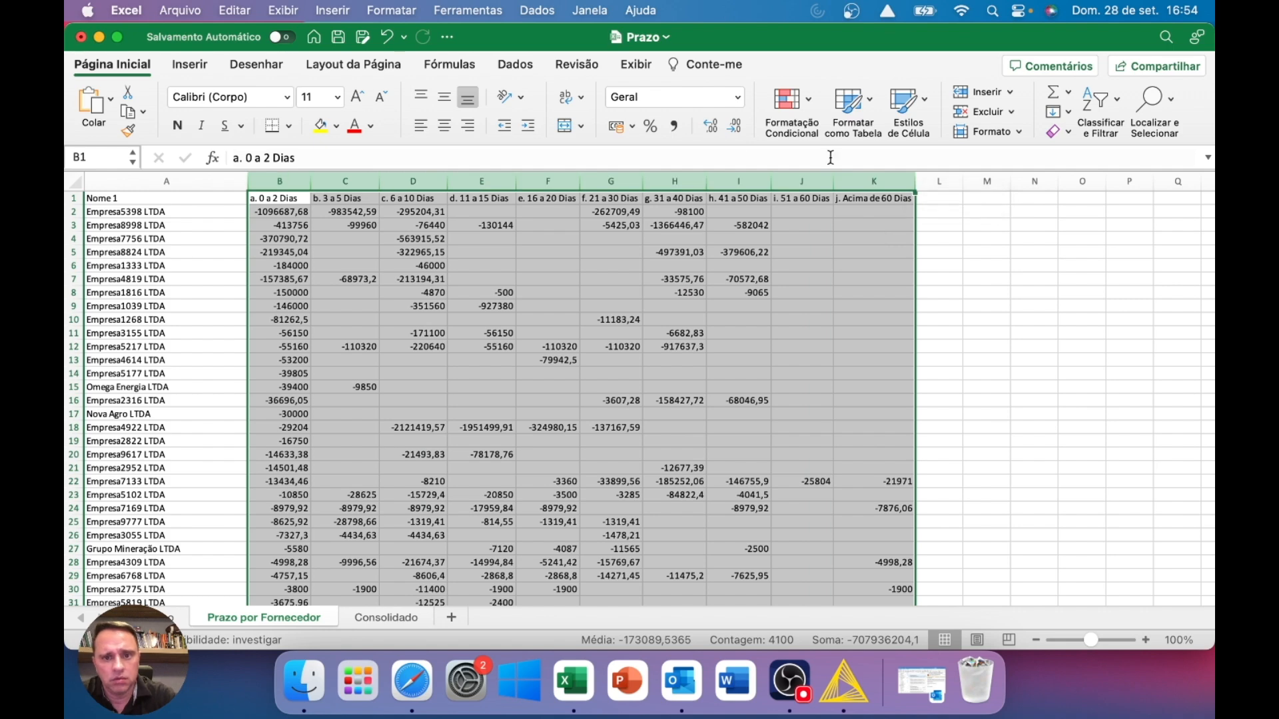
{"action": "left_click", "coordinate": [673, 124]}
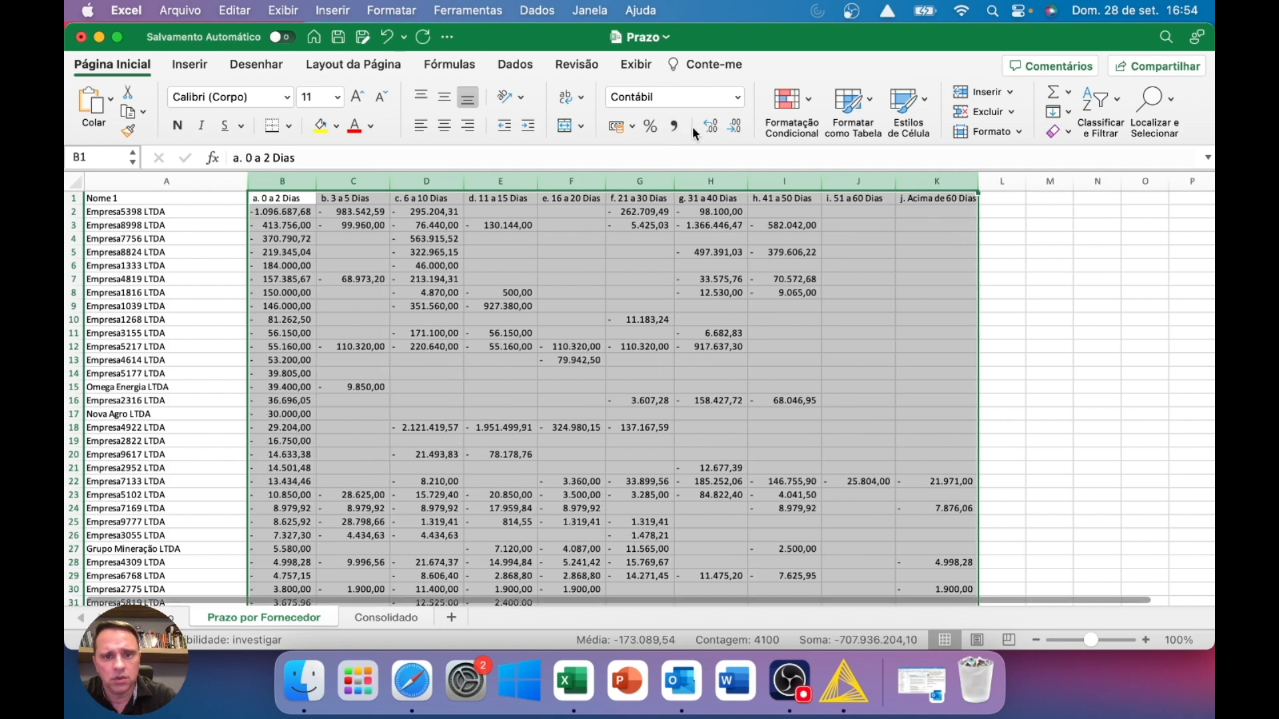
{"action": "left_click", "coordinate": [734, 125]}
{"action": "left_click", "coordinate": [733, 125]}
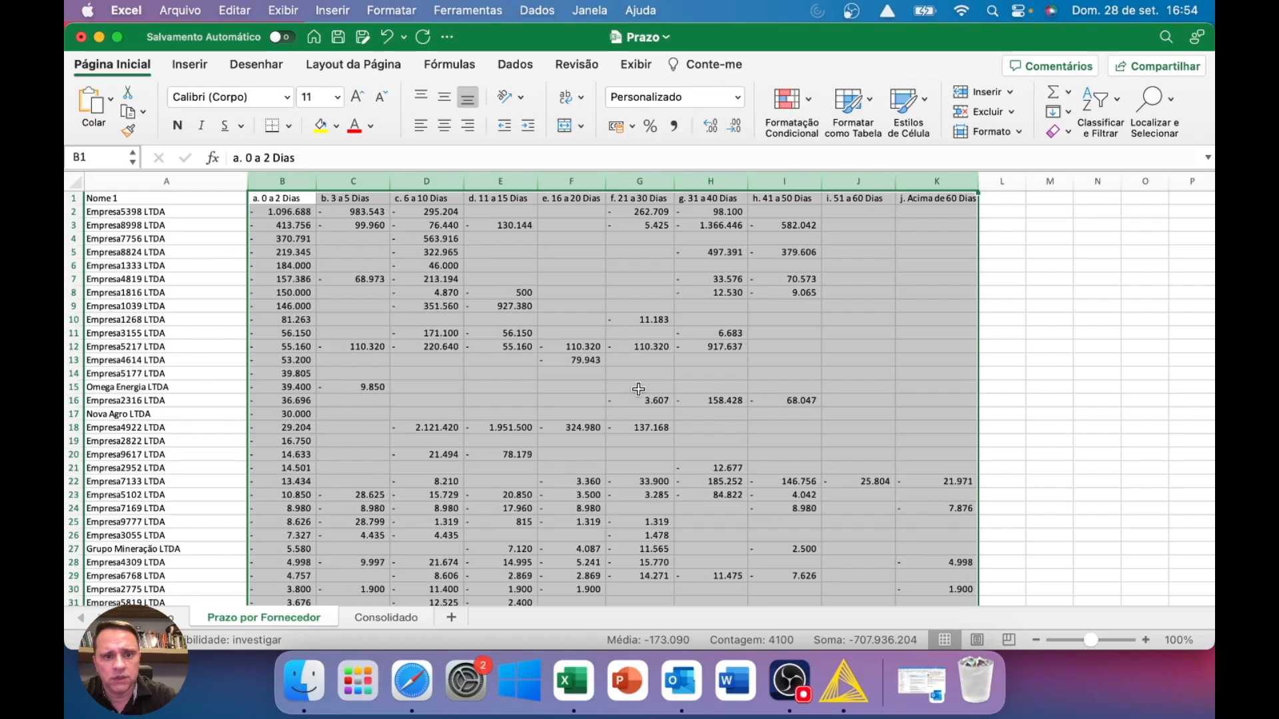
{"action": "left_click", "coordinate": [641, 385]}
Step: Examine the supplier rows on the Prazo por Fornecedor sheet and how their amounts spread across the payment-term ranges
{"action": "scroll", "coordinate": [384, 325], "scroll_direction": "down", "scroll_amount": 20}
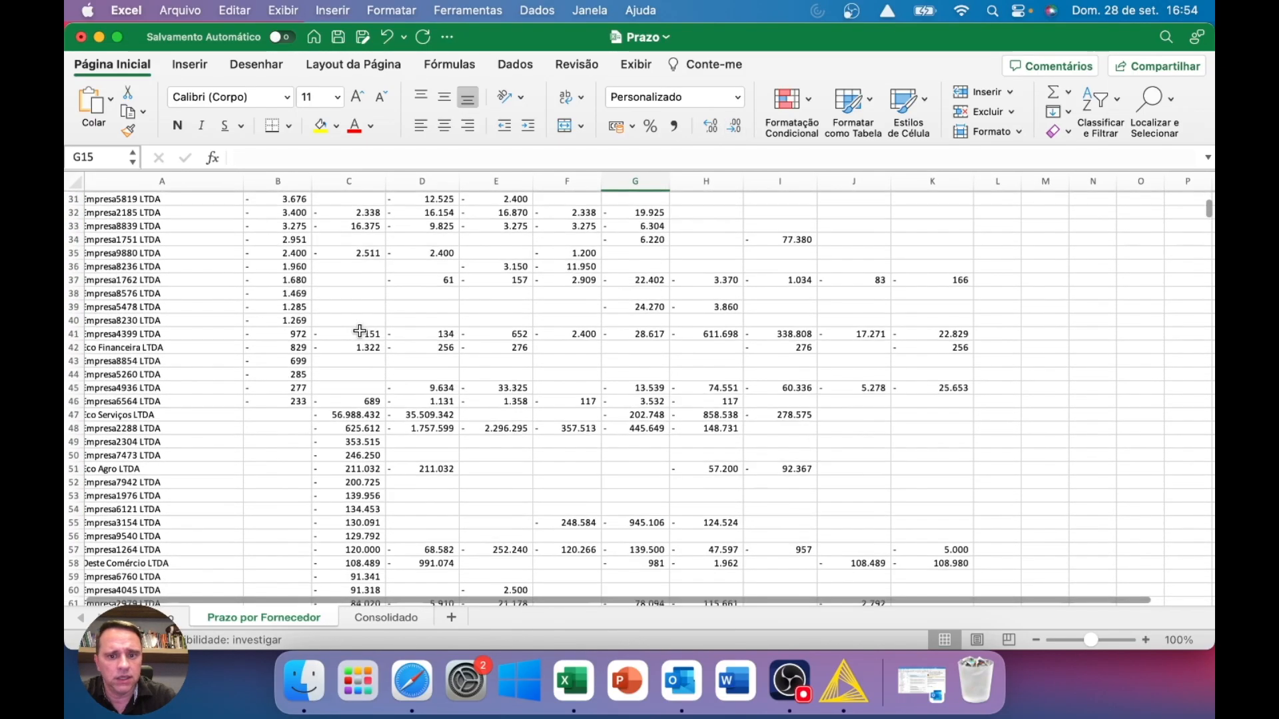
{"action": "scroll", "coordinate": [360, 331], "scroll_direction": "up", "scroll_amount": 20}
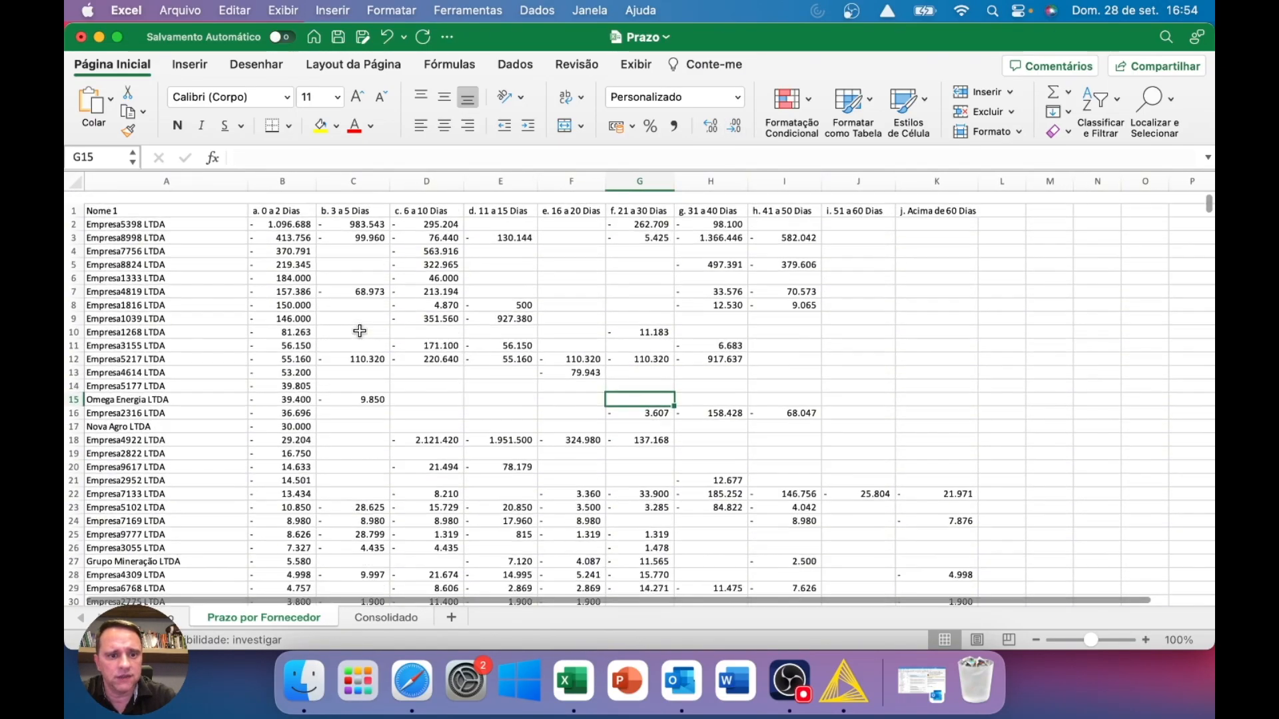
{"action": "scroll", "coordinate": [298, 284], "scroll_direction": "down", "scroll_amount": 20}
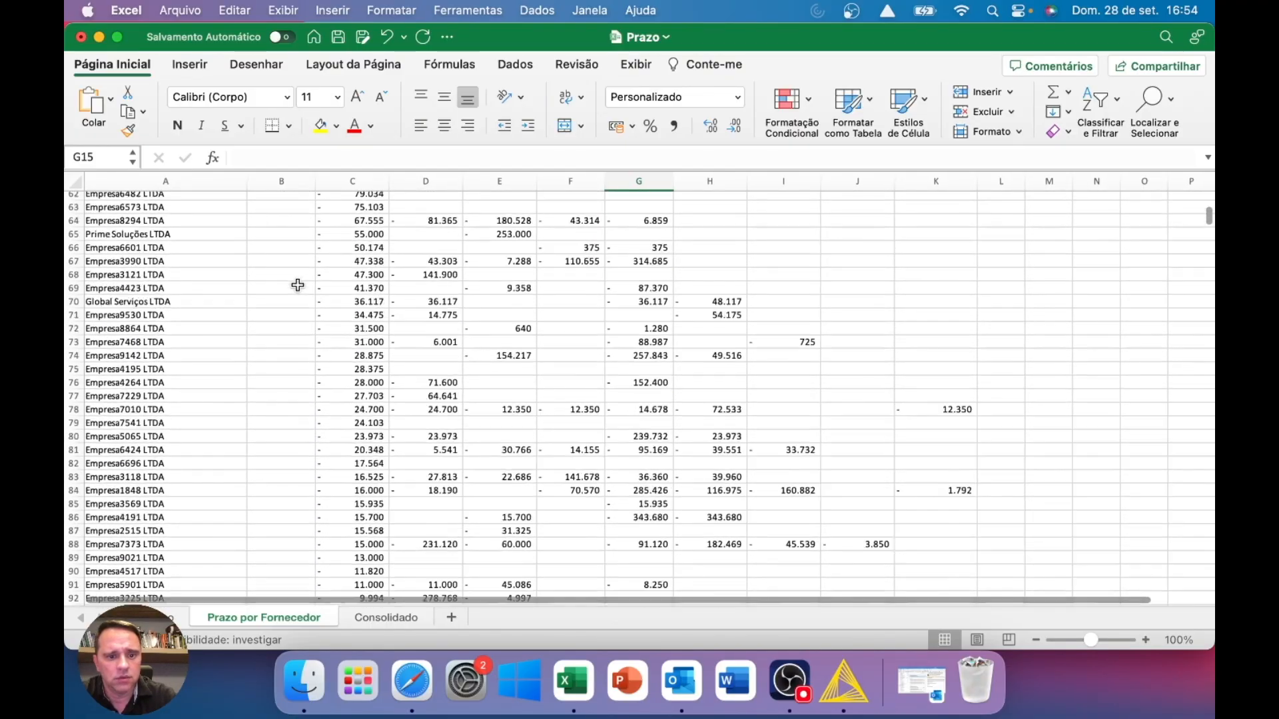
{"action": "scroll", "coordinate": [337, 398], "scroll_direction": "down", "scroll_amount": 20}
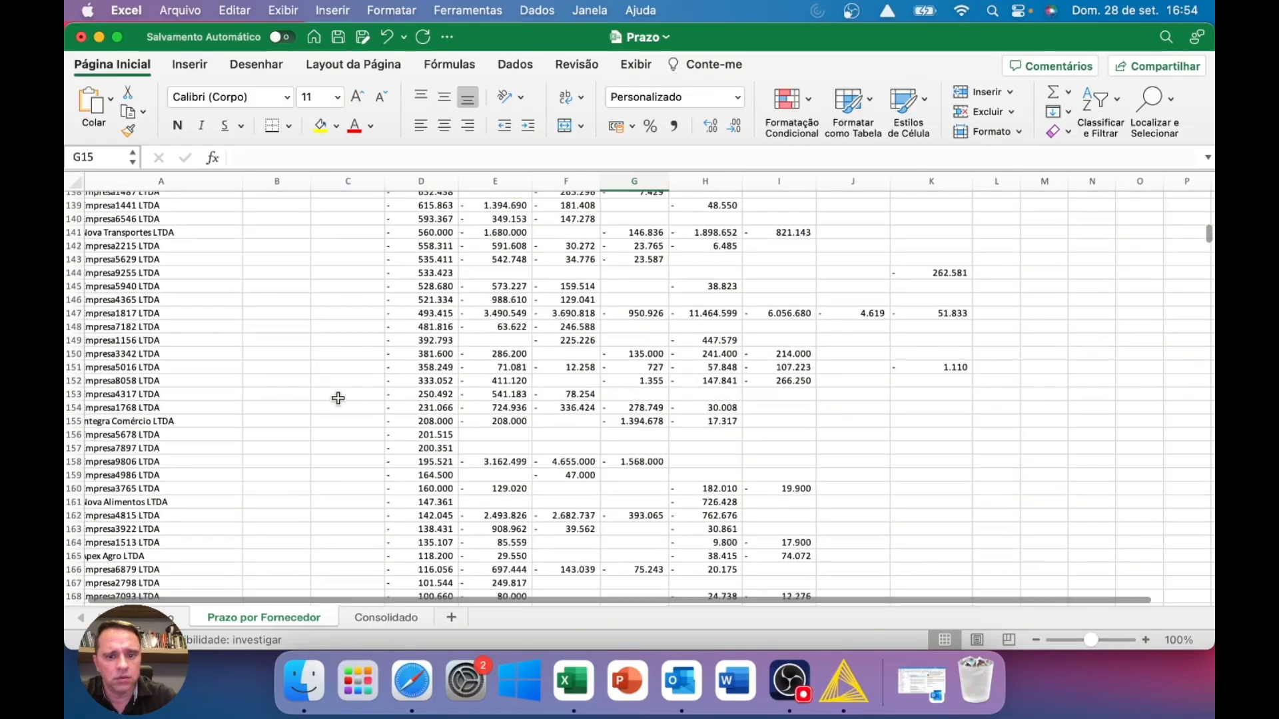
{"action": "scroll", "coordinate": [338, 397], "scroll_direction": "up", "scroll_amount": 20}
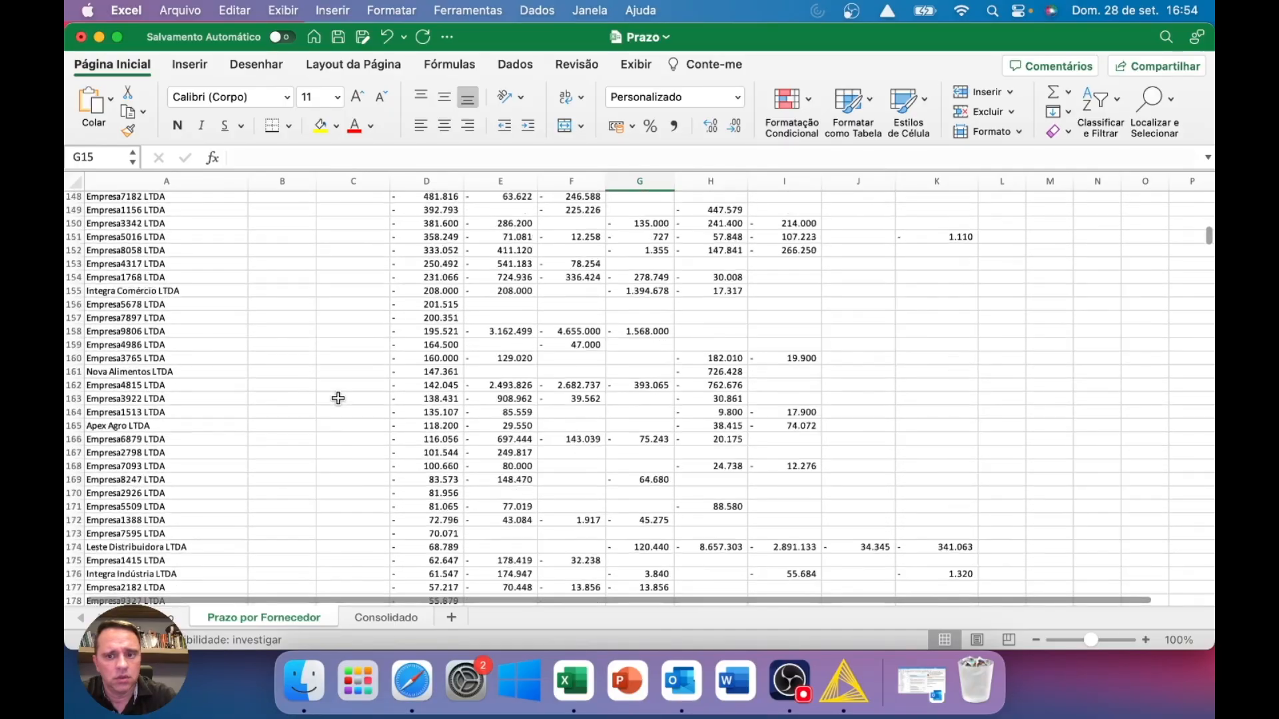
{"action": "scroll", "coordinate": [338, 398], "scroll_direction": "down", "scroll_amount": 1}
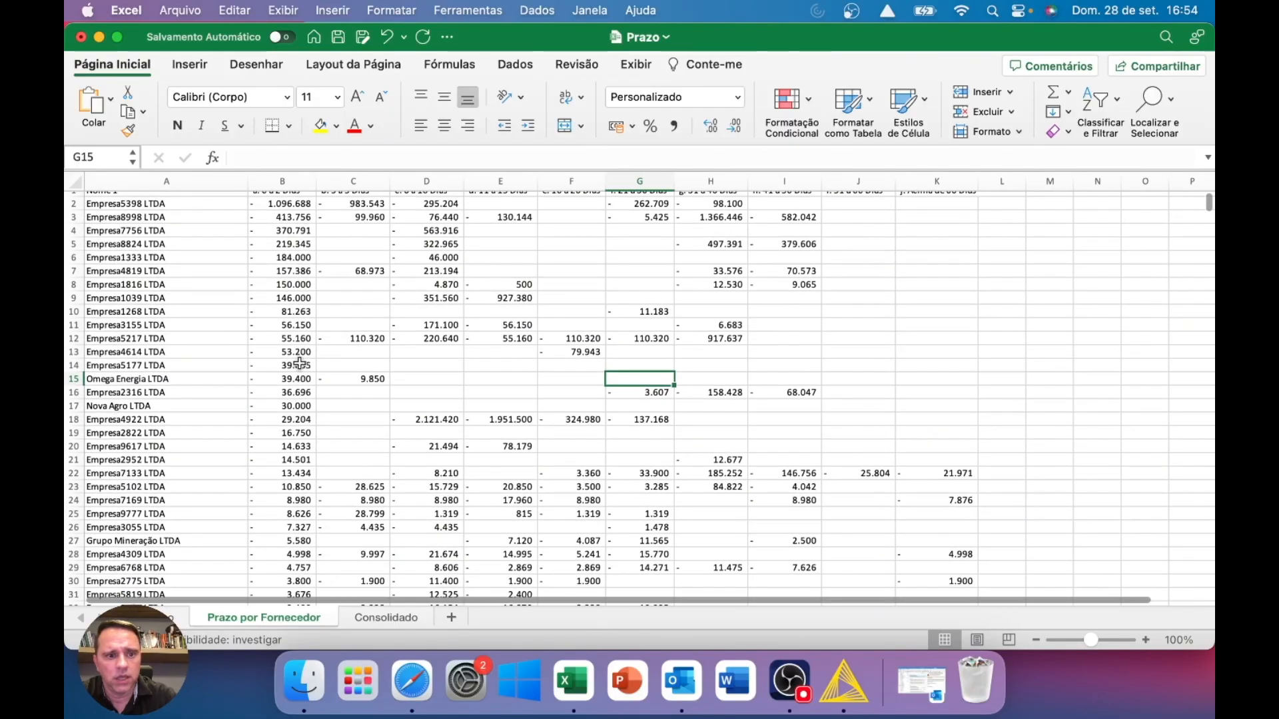
{"action": "left_click_drag", "start_coordinate": [206, 199], "coordinate": [429, 199]}
{"action": "left_click", "coordinate": [237, 211]}
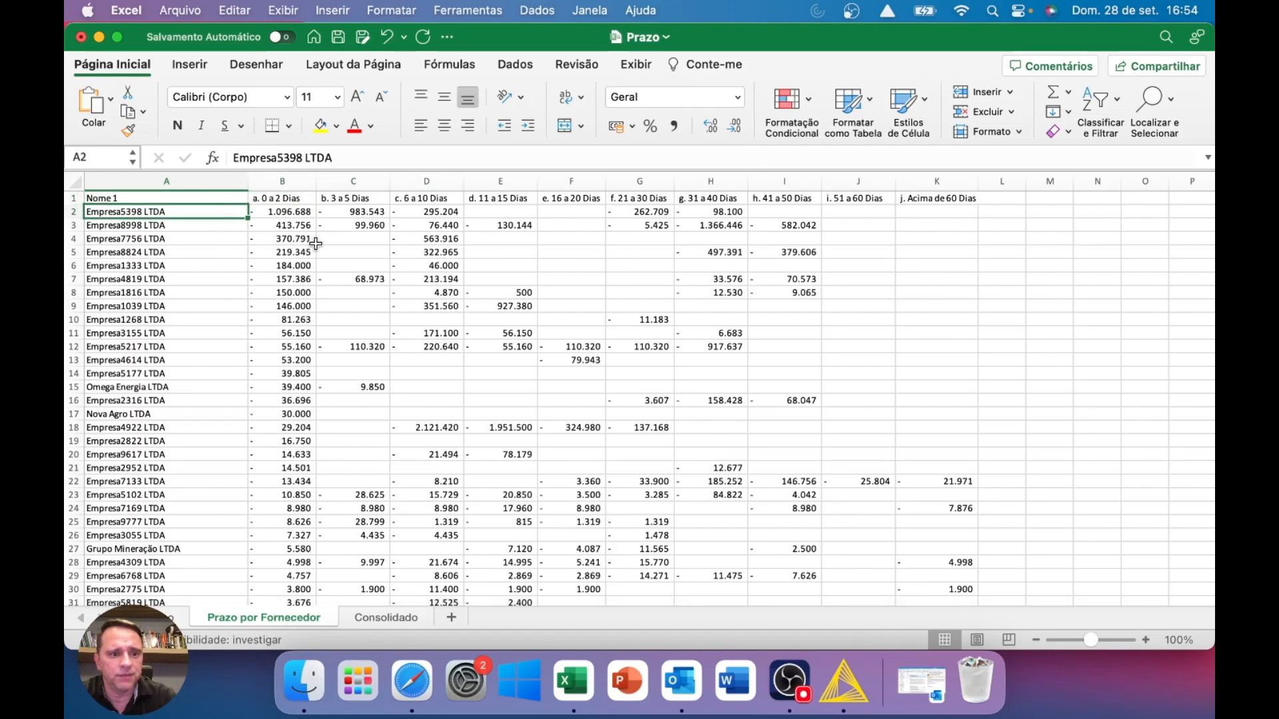
{"action": "left_click", "coordinate": [275, 213]}
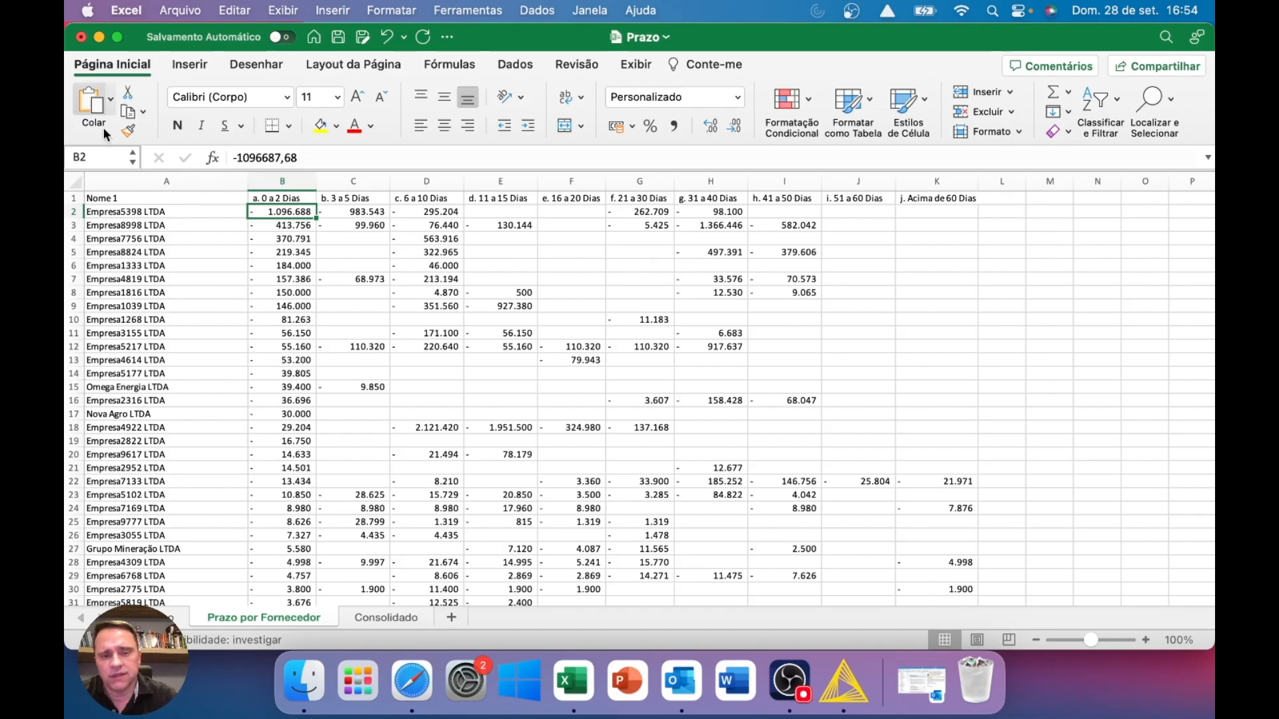
Step: Save and close the Prazo workbook and return to the Prazo Pagamento workflow in KNIME
{"action": "left_click", "coordinate": [337, 37]}
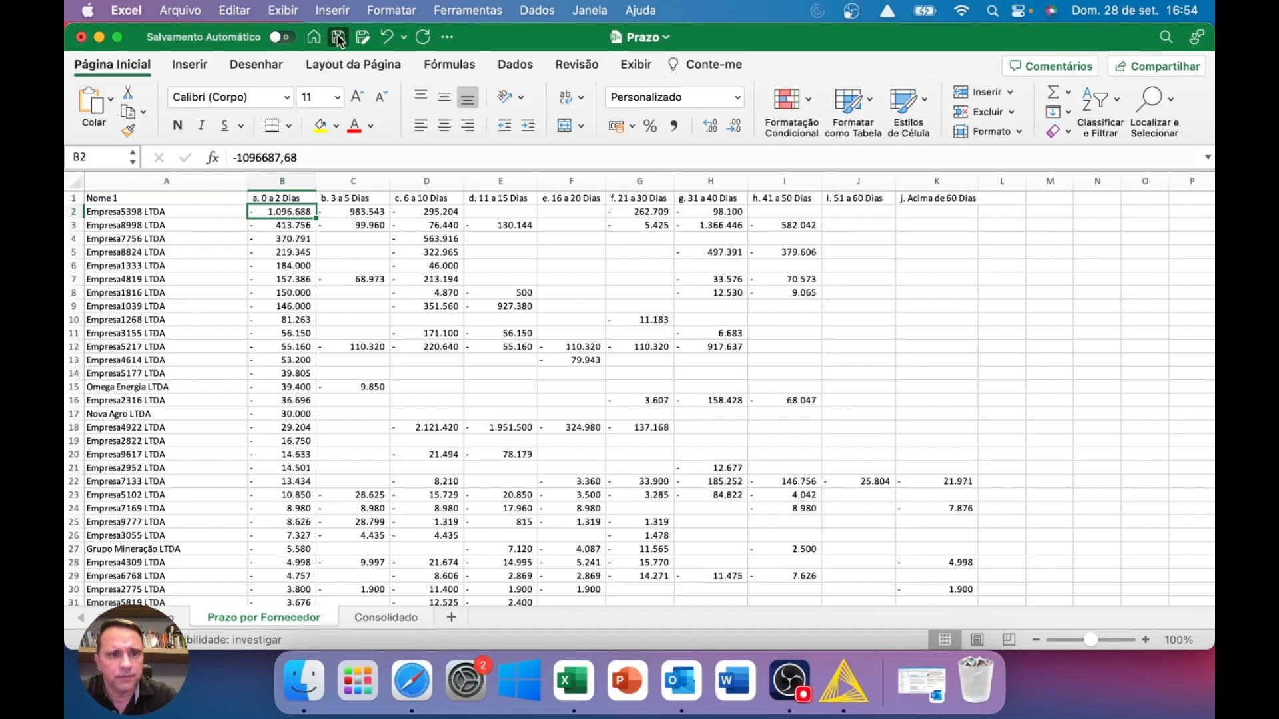
{"action": "left_click", "coordinate": [80, 37]}
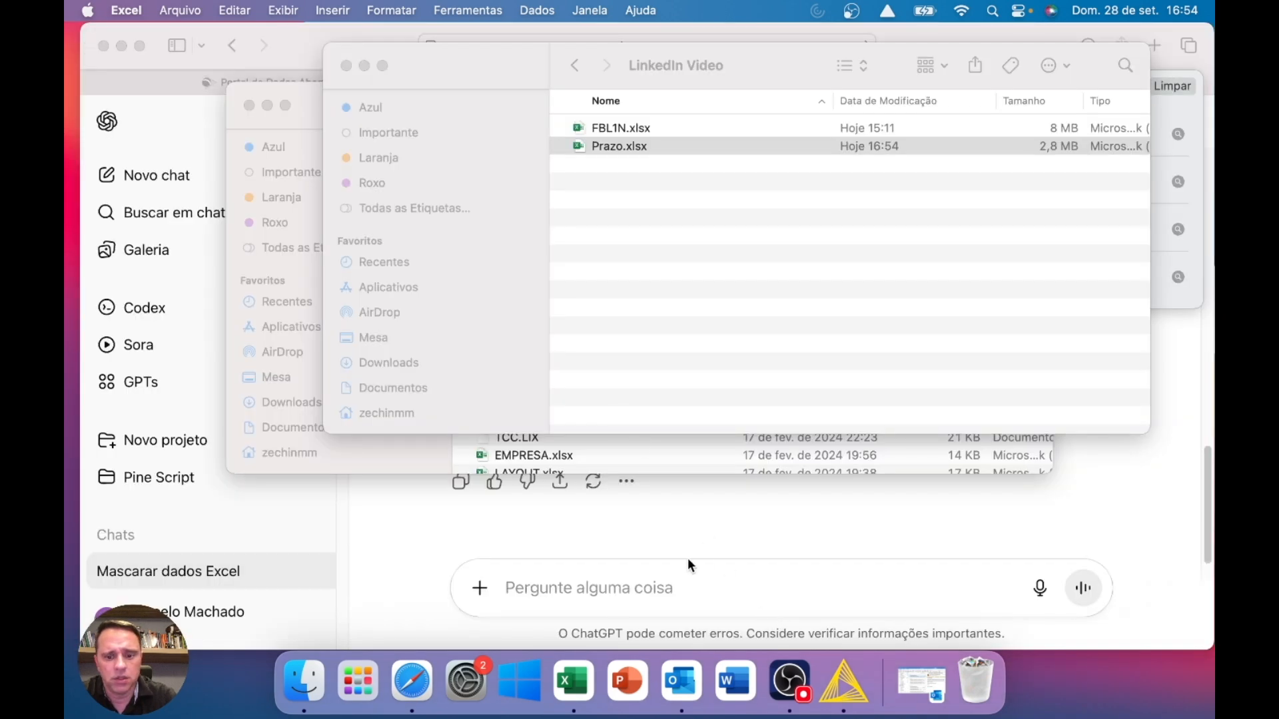
{"action": "left_click", "coordinate": [846, 683]}
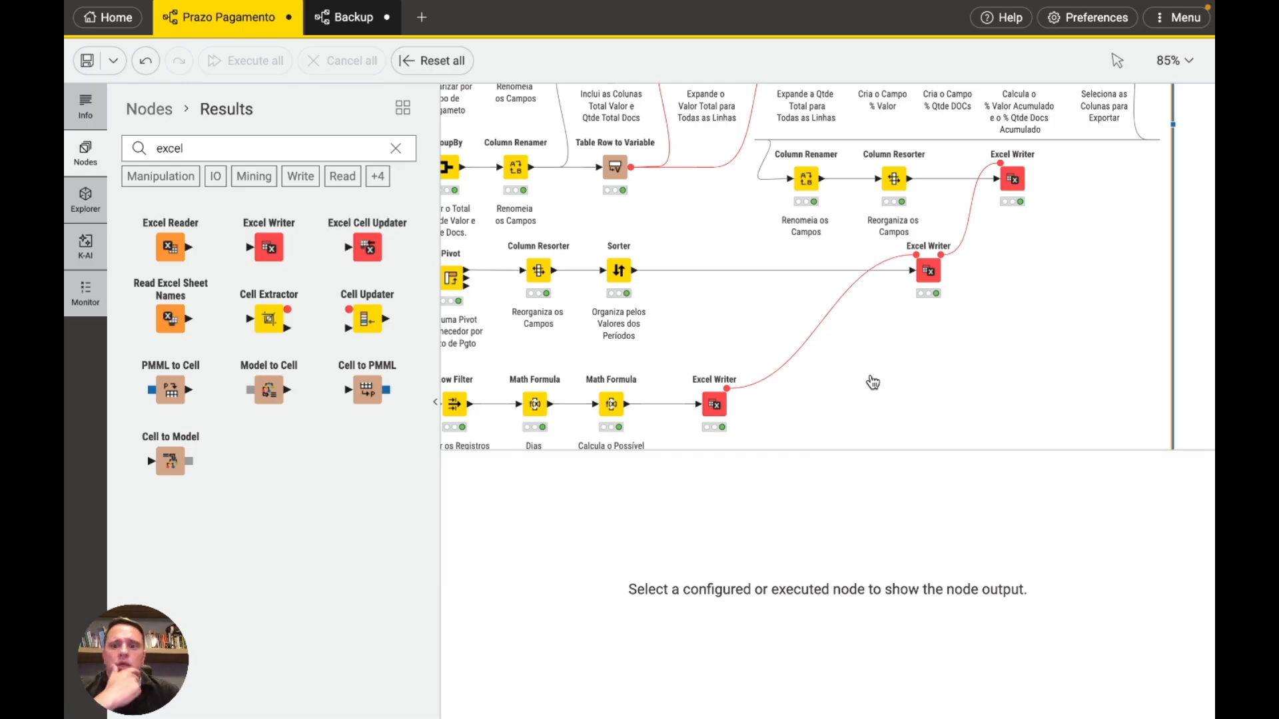
Step: Review the workflow's branches, from the Rule Engine and Pivot nodes to the early-payment gain calculation and the chained Excel Writer nodes
{"action": "scroll", "coordinate": [873, 382], "scroll_direction": "left", "scroll_amount": 3}
{"action": "scroll", "coordinate": [872, 382], "scroll_direction": "down", "scroll_amount": 4}
{"action": "scroll", "coordinate": [872, 381], "scroll_direction": "left", "scroll_amount": 2}
{"action": "scroll", "coordinate": [869, 381], "scroll_direction": "up", "scroll_amount": 4}
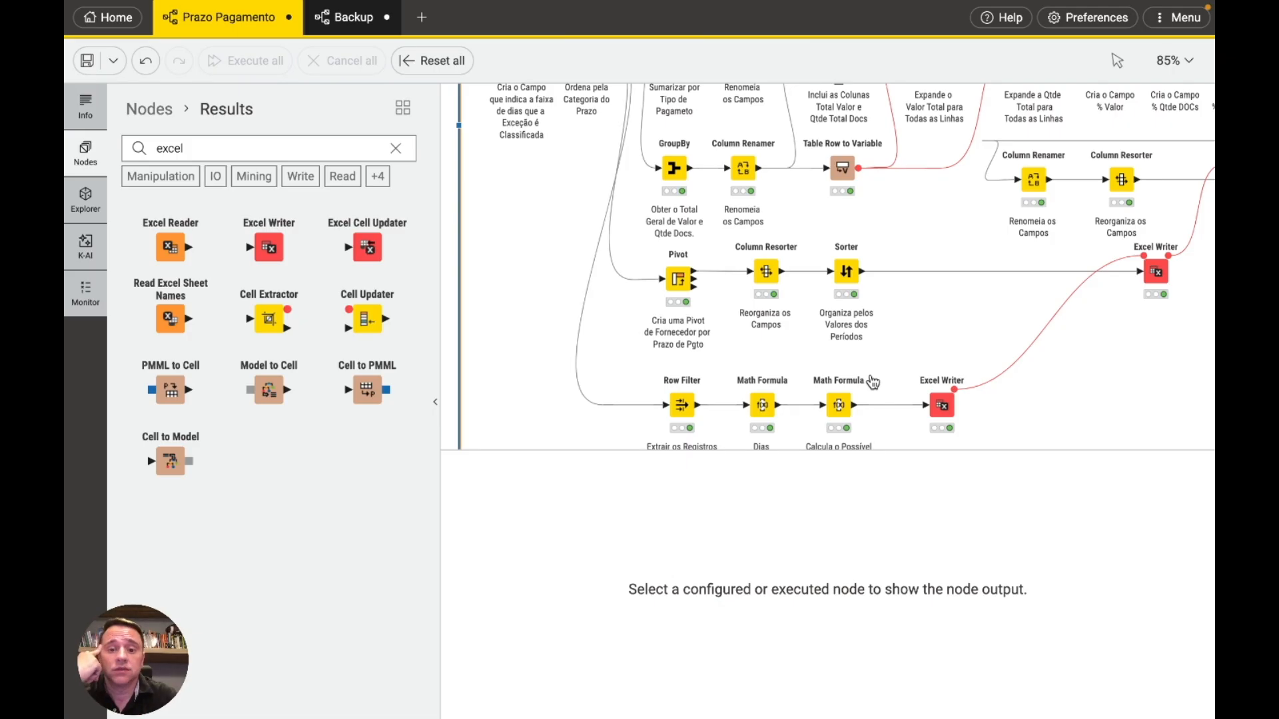
{"action": "scroll", "coordinate": [863, 333], "scroll_direction": "down", "scroll_amount": 3}
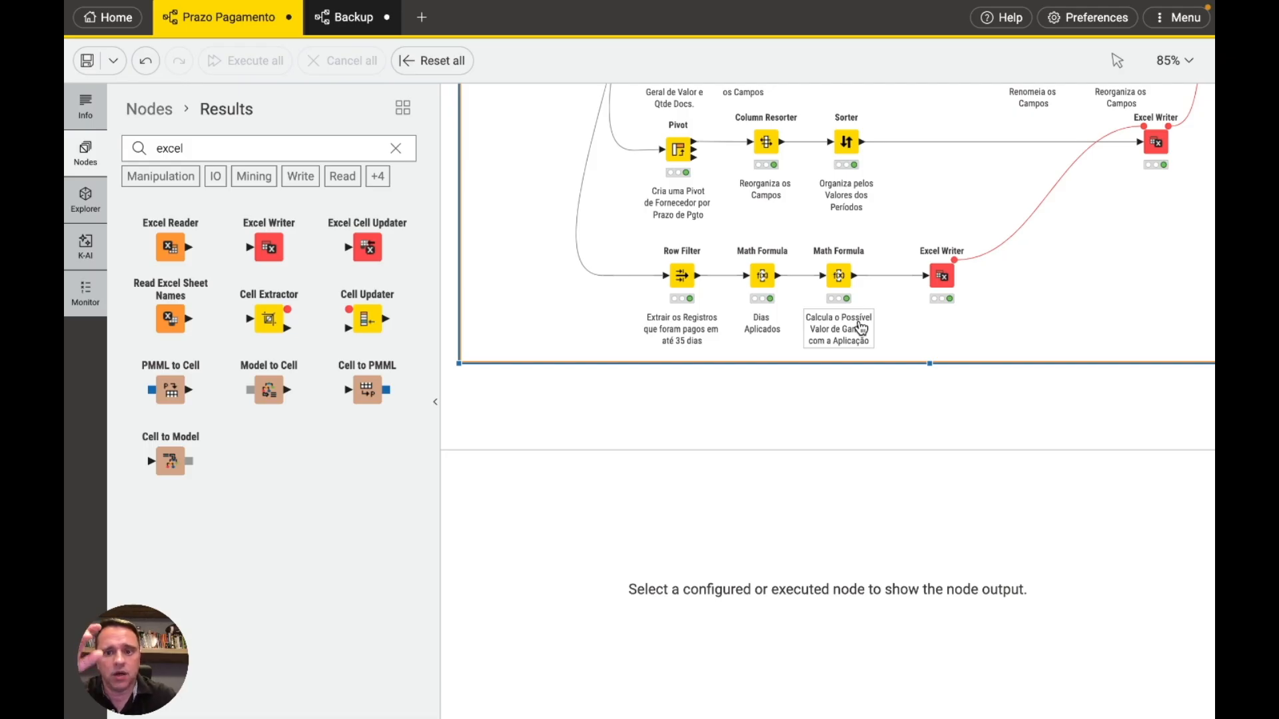
{"action": "scroll", "coordinate": [860, 327], "scroll_direction": "up", "scroll_amount": 5}
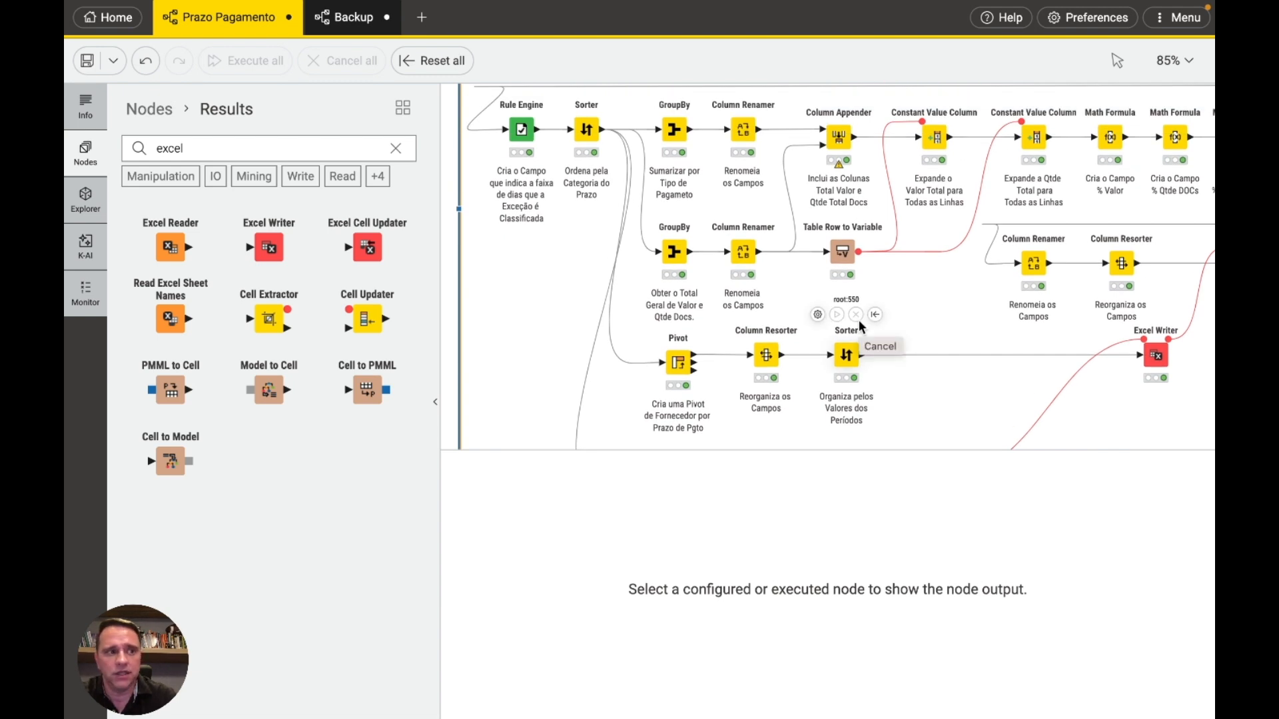
{"action": "scroll", "coordinate": [859, 325], "scroll_direction": "right", "scroll_amount": 3}
{"action": "scroll", "coordinate": [859, 325], "scroll_direction": "left", "scroll_amount": 3}
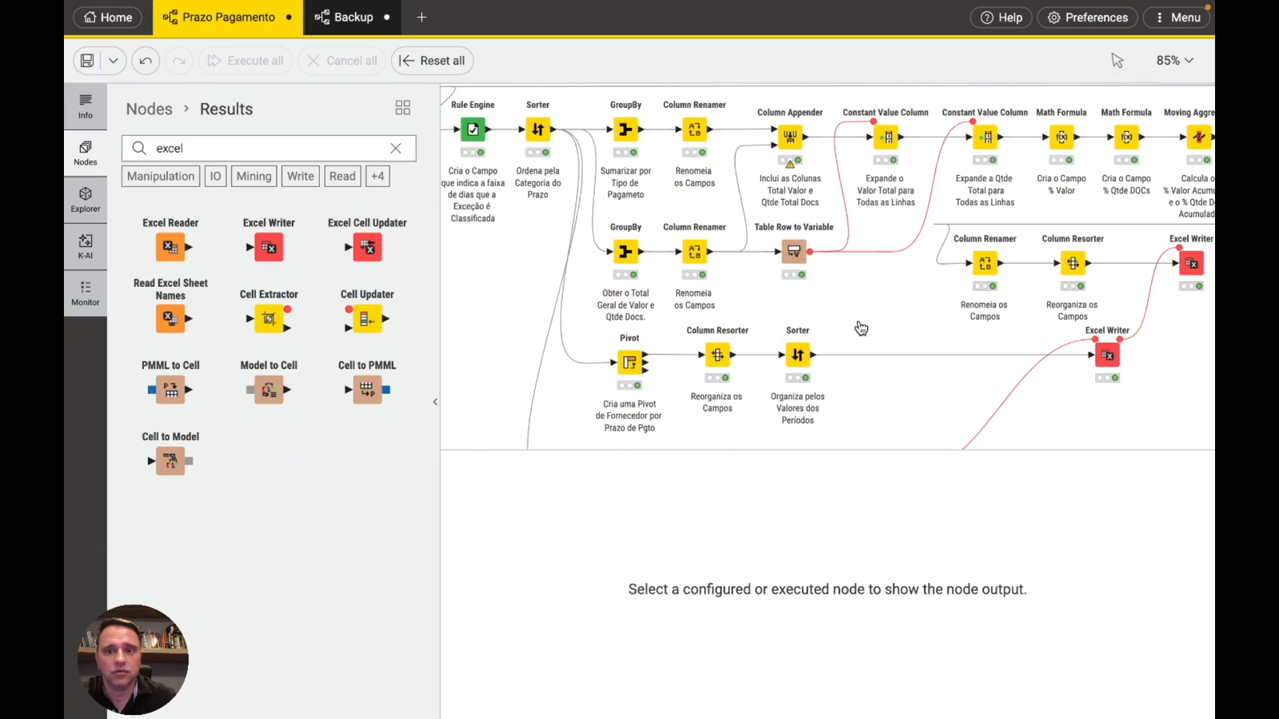
{"action": "scroll", "coordinate": [859, 325], "scroll_direction": "down", "scroll_amount": 5}
{"action": "scroll", "coordinate": [860, 325], "scroll_direction": "up", "scroll_amount": 9}
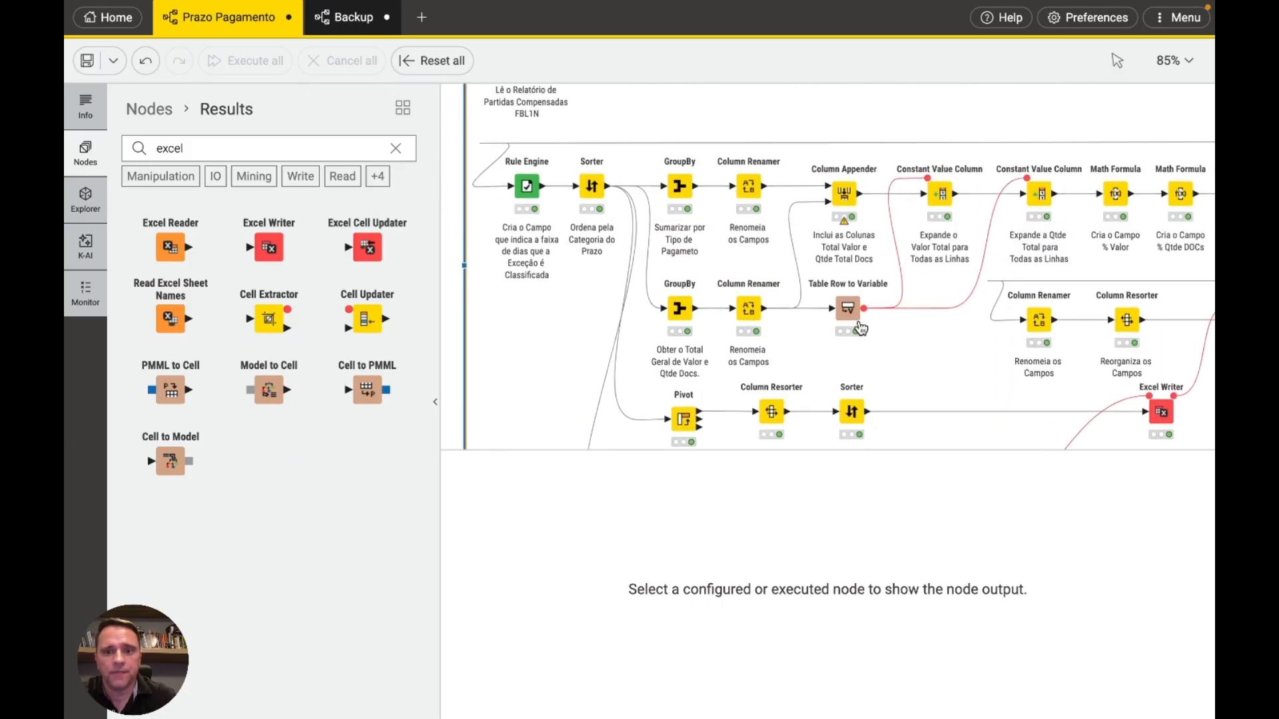
{"action": "scroll", "coordinate": [859, 326], "scroll_direction": "up", "scroll_amount": 3}
{"action": "scroll", "coordinate": [860, 326], "scroll_direction": "right", "scroll_amount": 3}
{"action": "scroll", "coordinate": [861, 327], "scroll_direction": "down", "scroll_amount": 3}
{"action": "scroll", "coordinate": [861, 328], "scroll_direction": "down", "scroll_amount": 8}
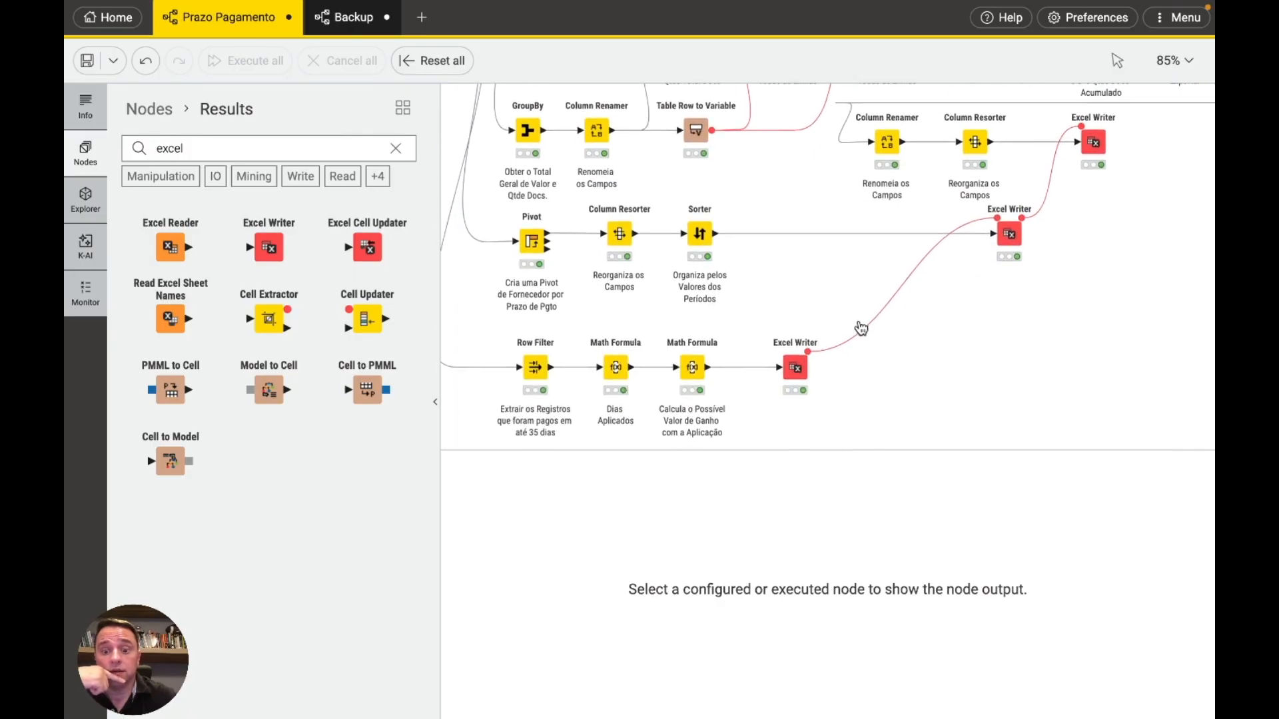
{"action": "scroll", "coordinate": [860, 327], "scroll_direction": "up", "scroll_amount": 1}
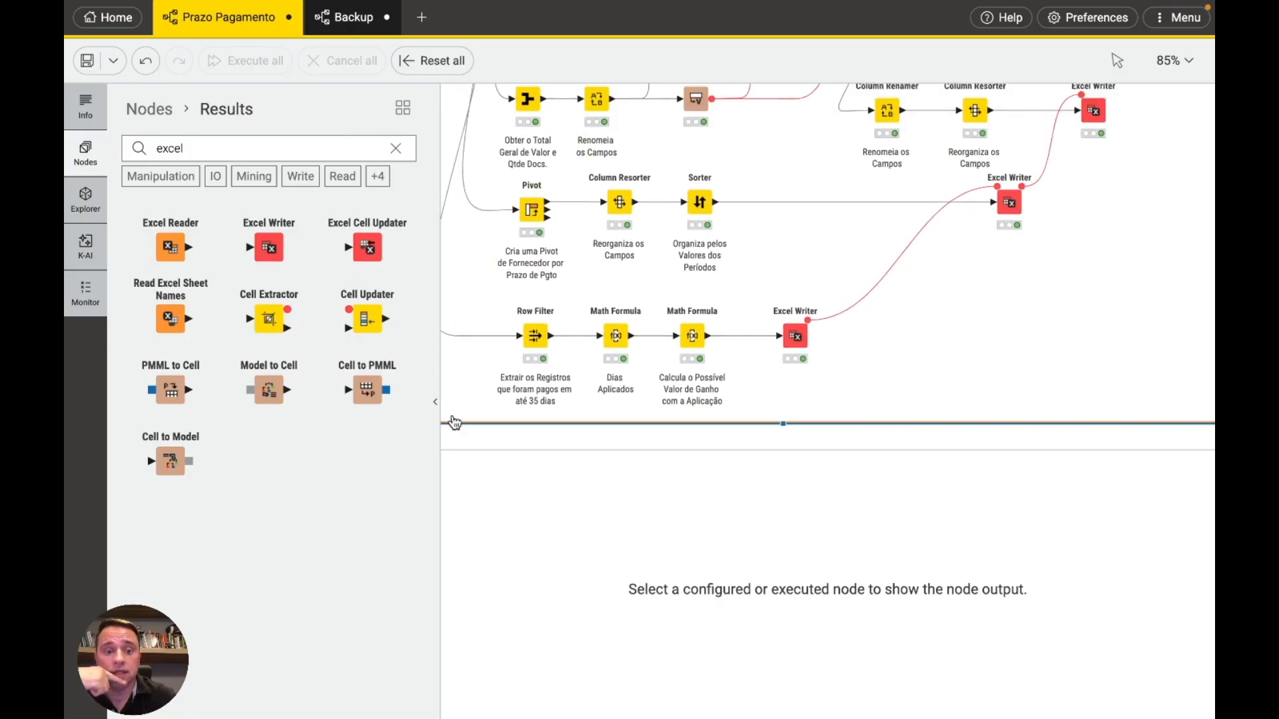
Step: Enlarge the workflow canvas by collapsing the node repository and shrinking the node output area, and bring the workflow's title and start into view
{"action": "left_click", "coordinate": [433, 403]}
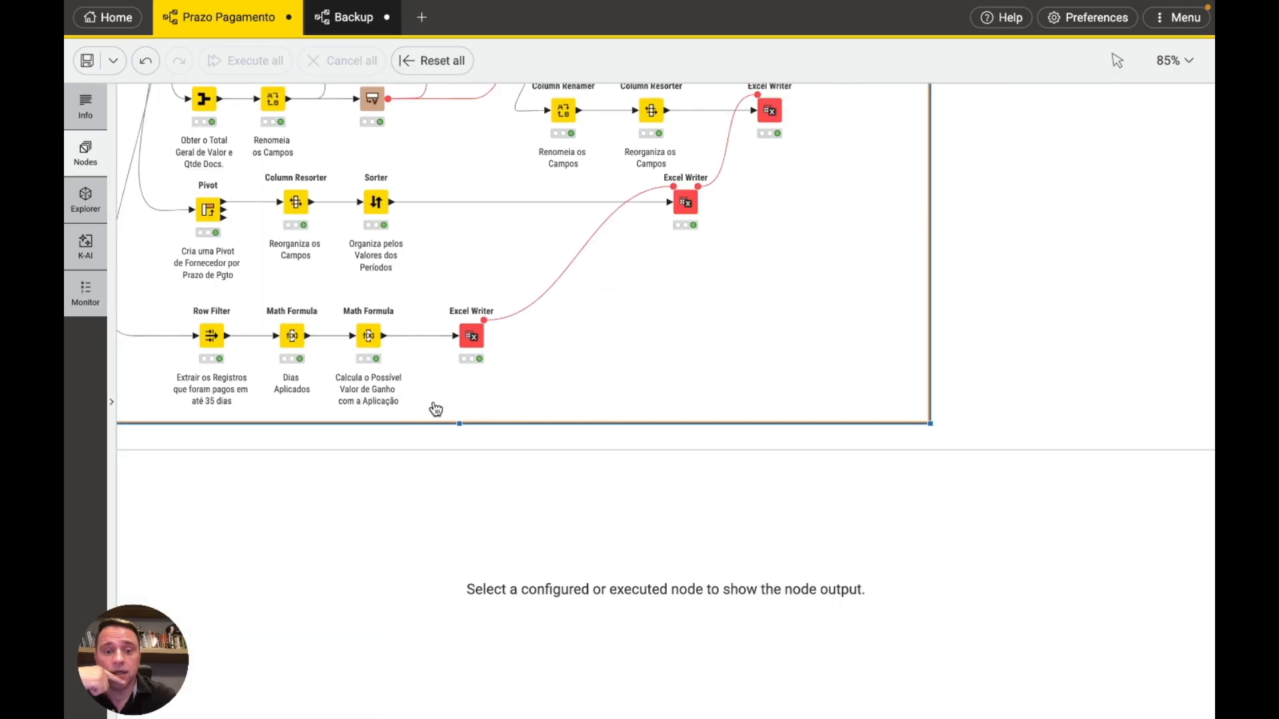
{"action": "left_click_drag", "start_coordinate": [530, 450], "coordinate": [533, 582]}
{"action": "scroll", "coordinate": [537, 429], "scroll_direction": "left", "scroll_amount": 6}
{"action": "scroll", "coordinate": [538, 428], "scroll_direction": "right", "scroll_amount": 2}
{"action": "scroll", "coordinate": [537, 427], "scroll_direction": "up", "scroll_amount": 1}
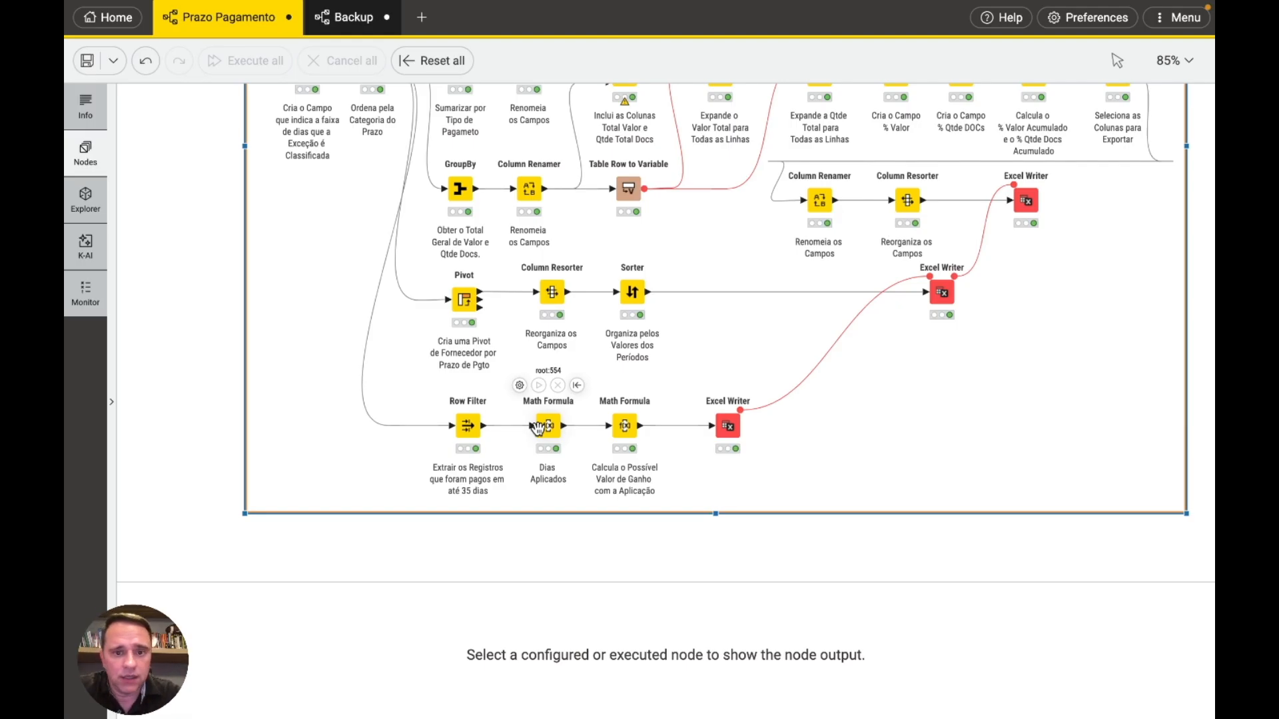
{"action": "scroll", "coordinate": [539, 431], "scroll_direction": "up", "scroll_amount": 10}
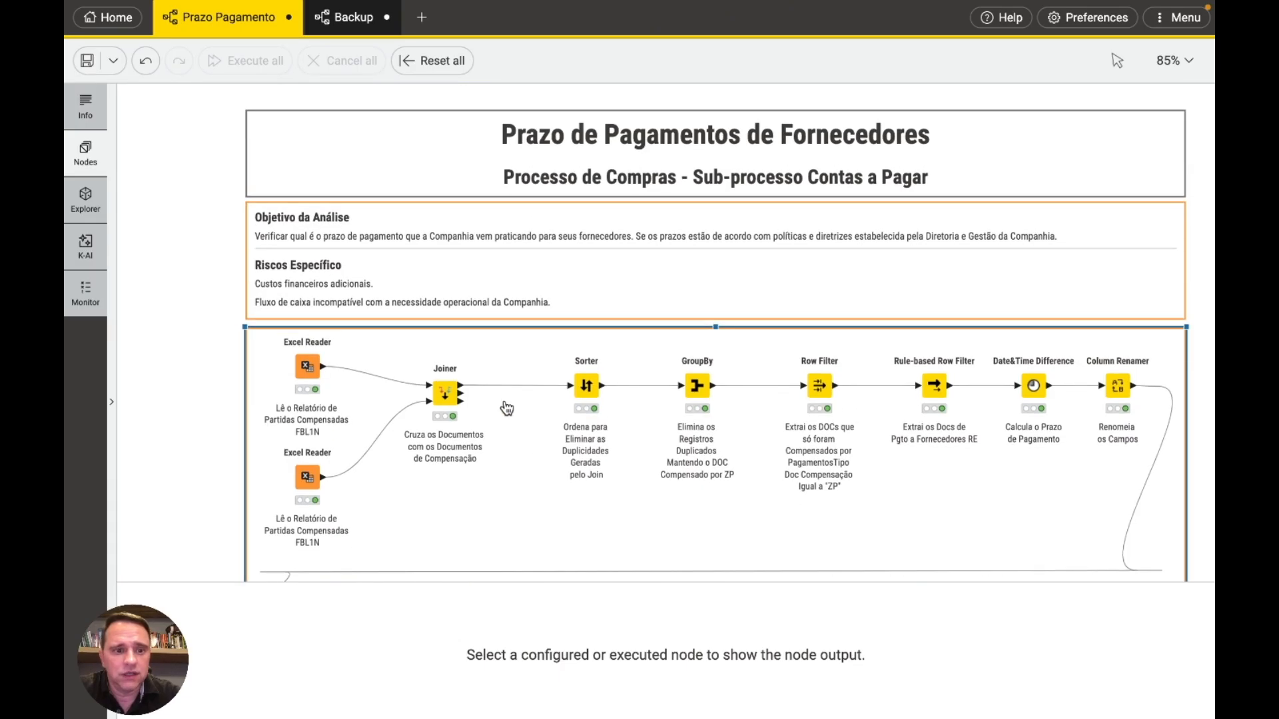